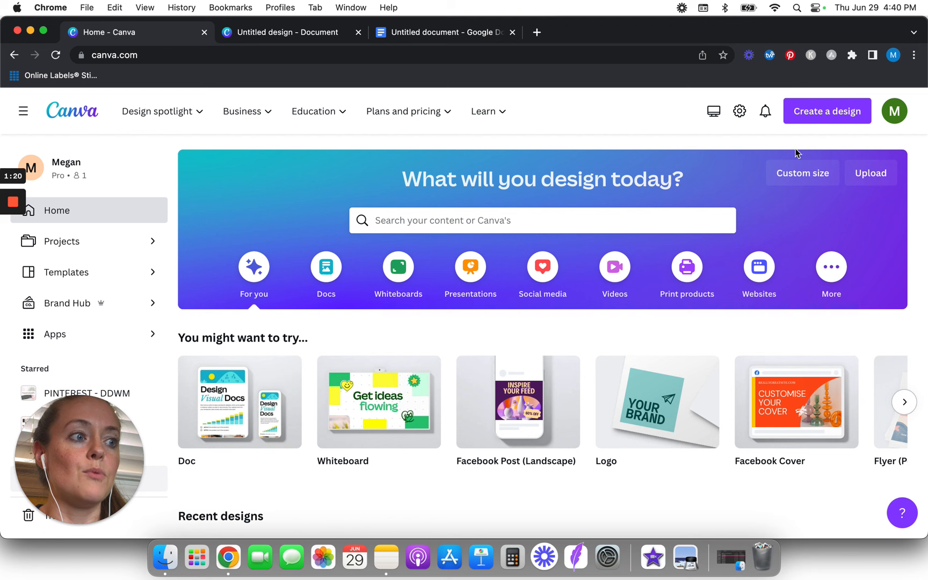
Look over the design types offered for a new design, and switch to the blank untitled document design
{"action": "left_click", "coordinate": [826, 111]}
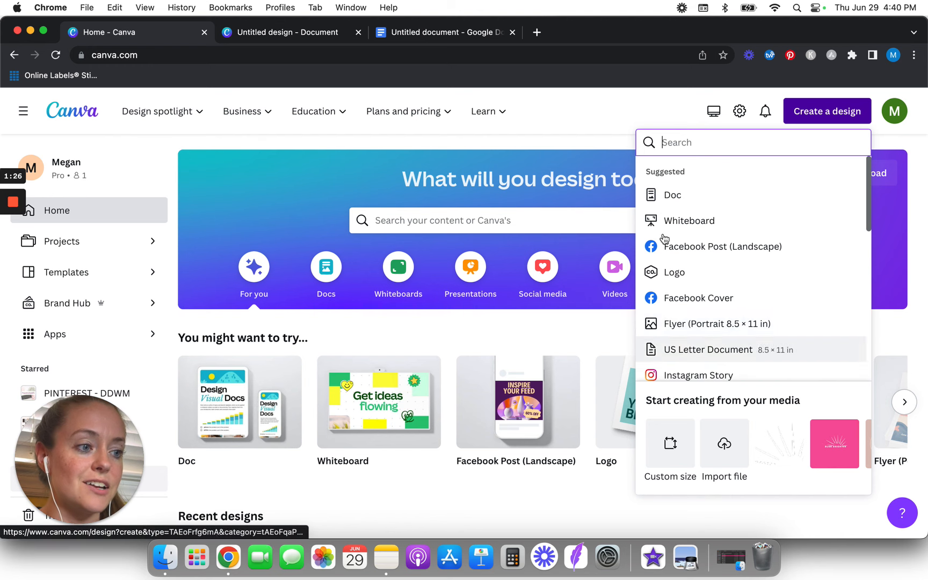
{"action": "left_click", "coordinate": [613, 104]}
{"action": "left_click", "coordinate": [273, 38]}
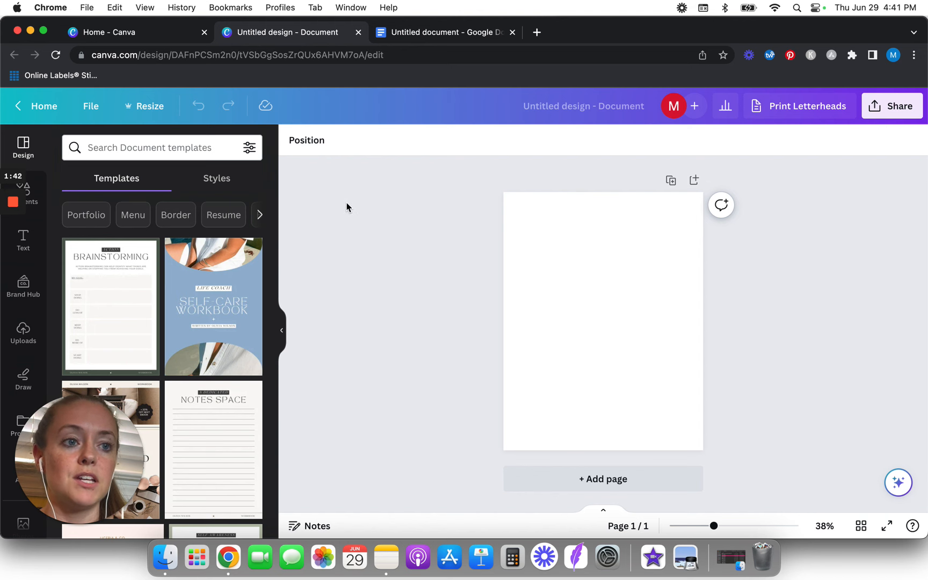
Switch to the blank Google Docs document and start a numbered list with Home as the first item
{"action": "left_click", "coordinate": [420, 34]}
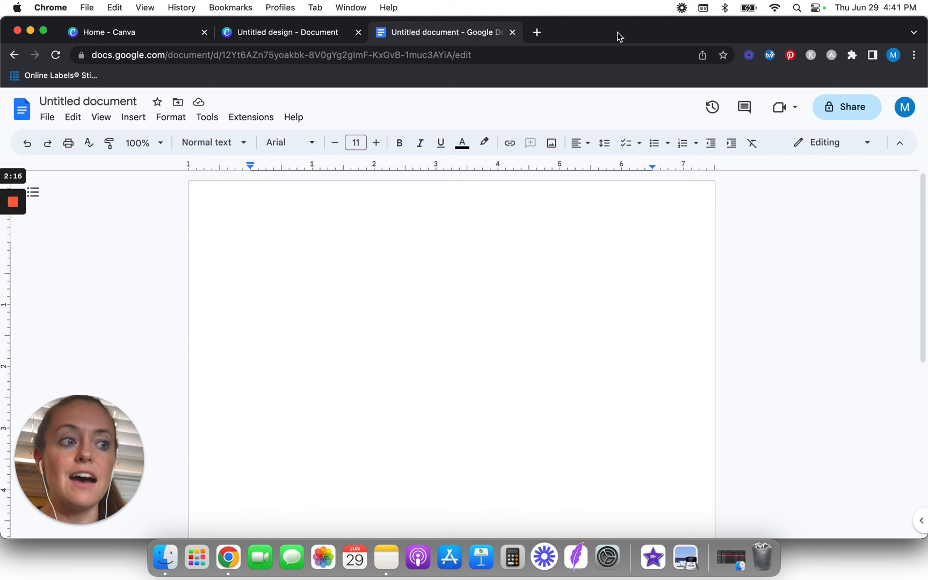
{"action": "left_click", "coordinate": [683, 143]}
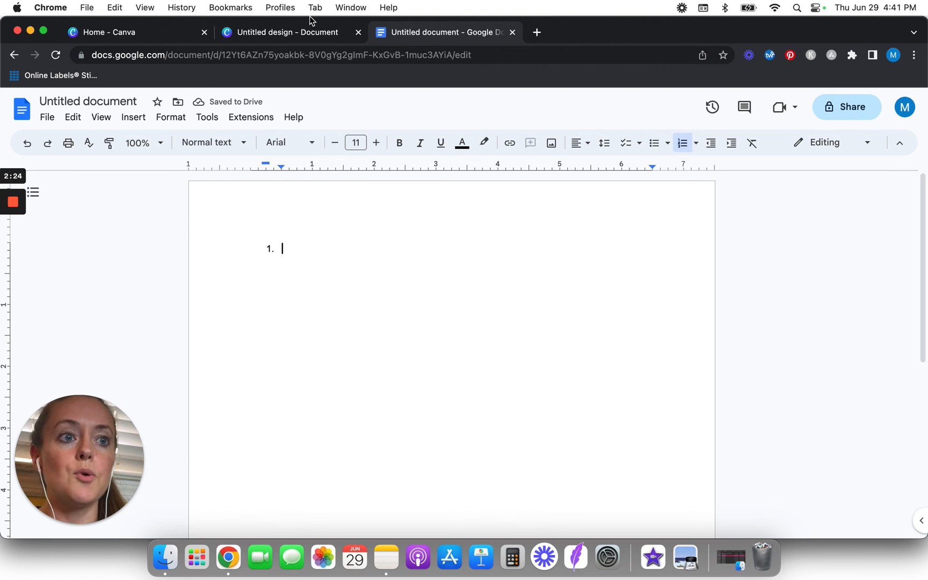
{"action": "left_click", "coordinate": [289, 32]}
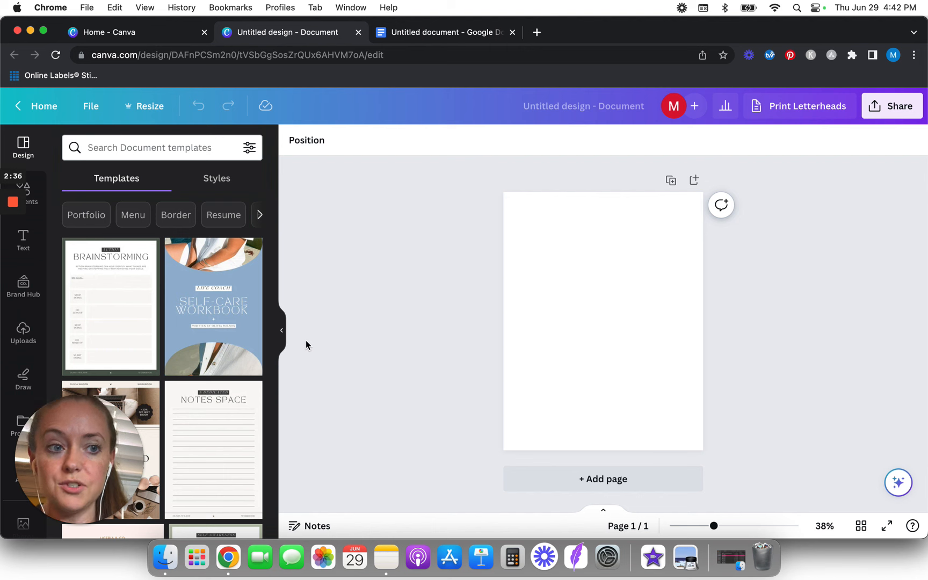
{"action": "left_click", "coordinate": [449, 33]}
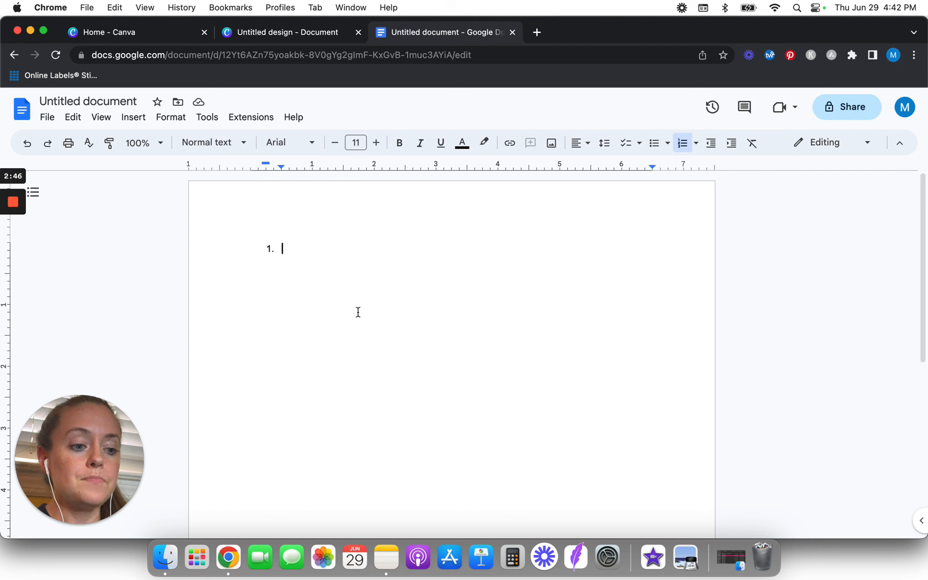
{"action": "type", "text": "home"}
{"action": "key", "text": "Return"}
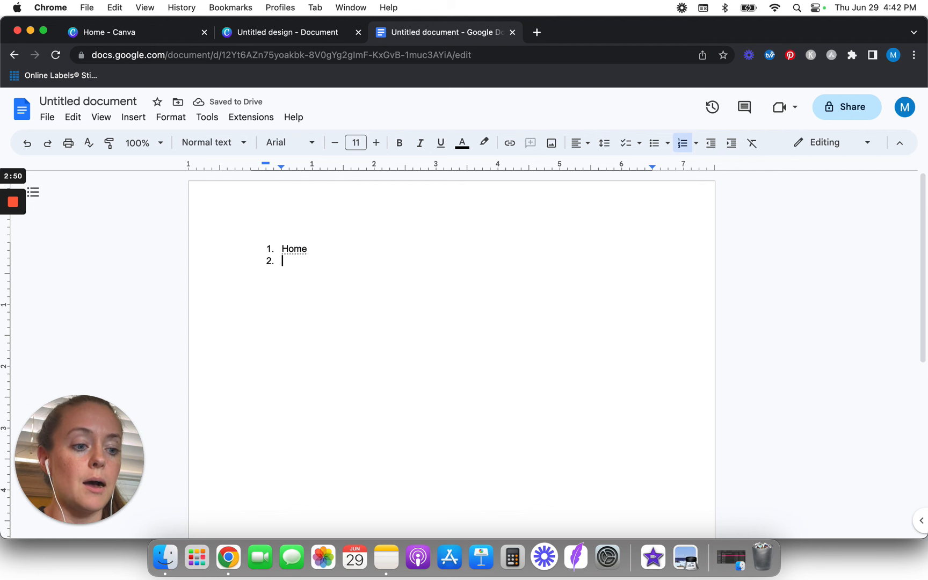
Add the months to the numbered list as Jan, Feb, Mar, Apr, May, Jun, Jul, Aug, Sept, Oct, Nov and Dec
{"action": "type", "text": "jan"}
{"action": "key", "text": "Return"}
{"action": "type", "text": "feb"}
{"action": "key", "text": "Return"}
{"action": "type", "text": "mar"}
{"action": "key", "text": "Return"}
{"action": "type", "text": "ap"}
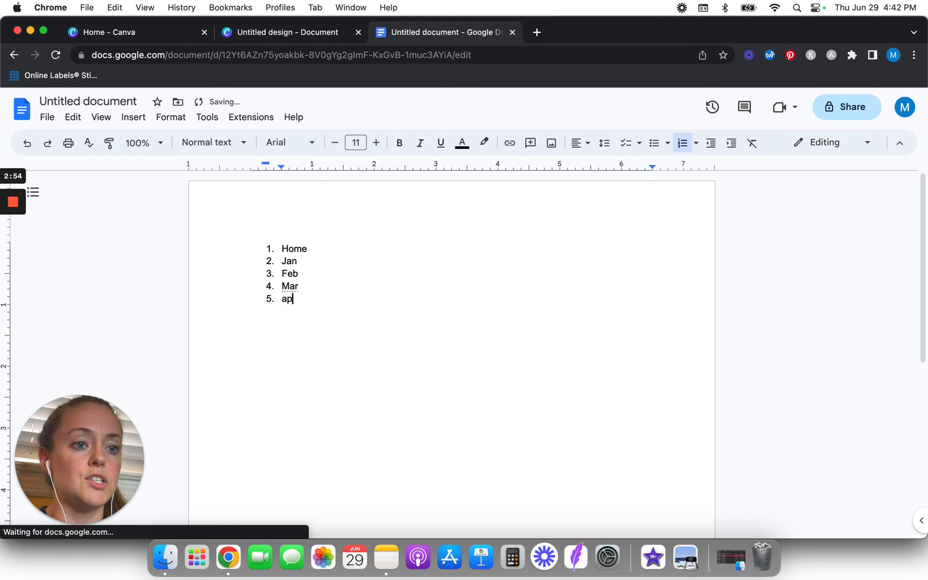
{"action": "type", "text": "r"}
{"action": "key", "text": "Return"}
{"action": "type", "text": "may"}
{"action": "key", "text": "Return"}
{"action": "type", "text": "jun"}
{"action": "key", "text": "Return"}
{"action": "type", "text": "jul"}
{"action": "key", "text": "Return"}
{"action": "type", "text": "aug"}
{"action": "key", "text": "Return"}
{"action": "type", "text": "sept"}
{"action": "key", "text": "Return"}
{"action": "type", "text": "oct"}
{"action": "key", "text": "Return"}
{"action": "type", "text": "nov"}
{"action": "key", "text": "Return"}
{"action": "type", "text": "dec"}
{"action": "key", "text": "Return"}
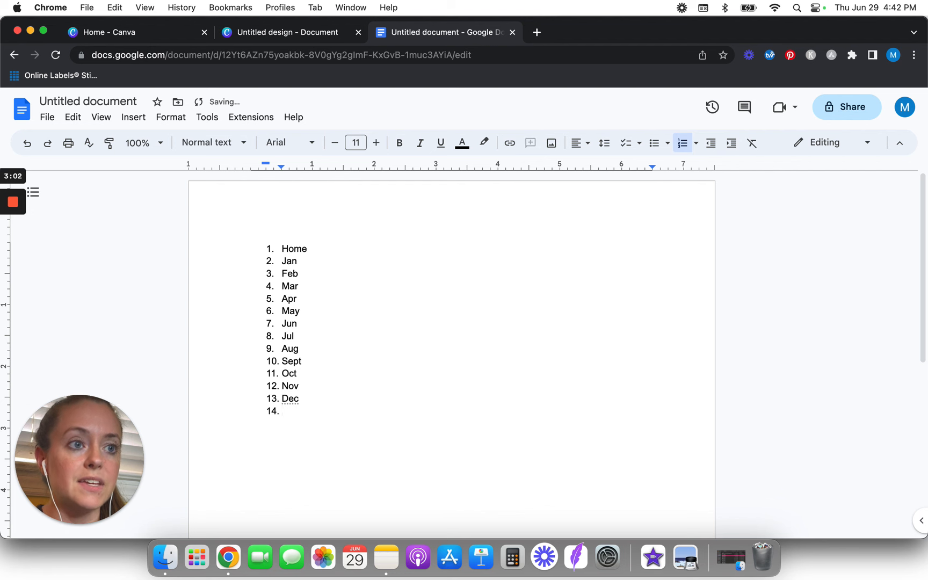
Finish the numbered list with the item "Notes (3 pages)" and leave no empty item after it
{"action": "type", "text": "notes"}
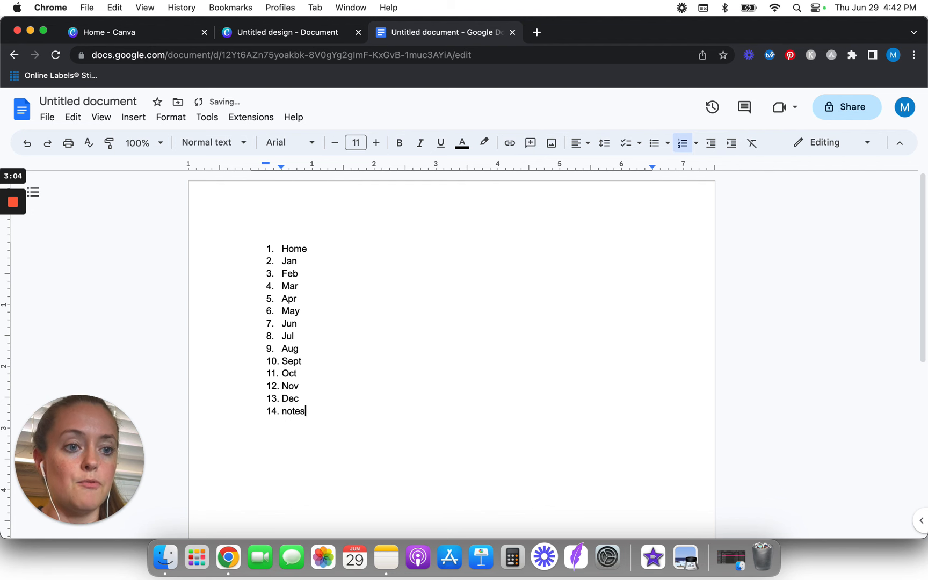
{"action": "key", "text": "Return"}
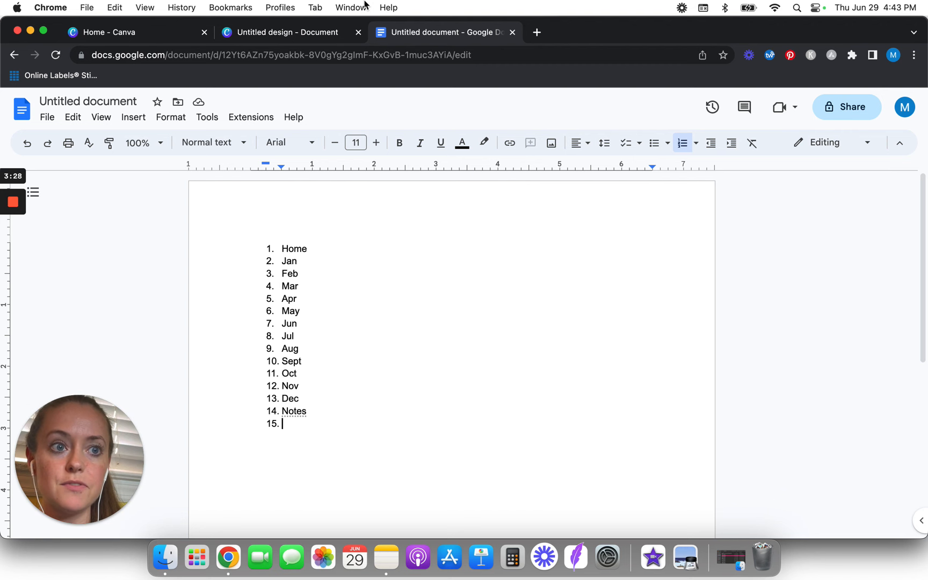
{"action": "left_click", "coordinate": [280, 33]}
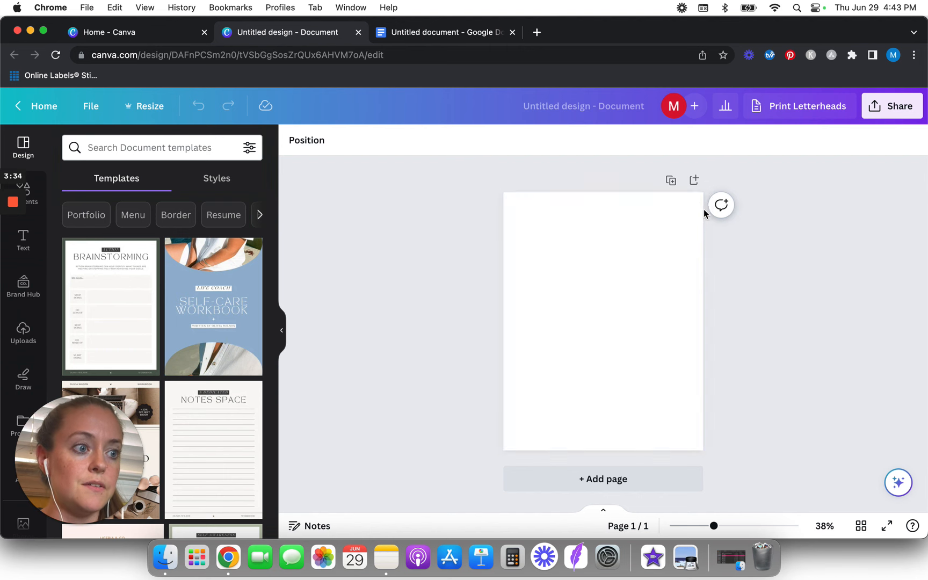
{"action": "left_click", "coordinate": [442, 37]}
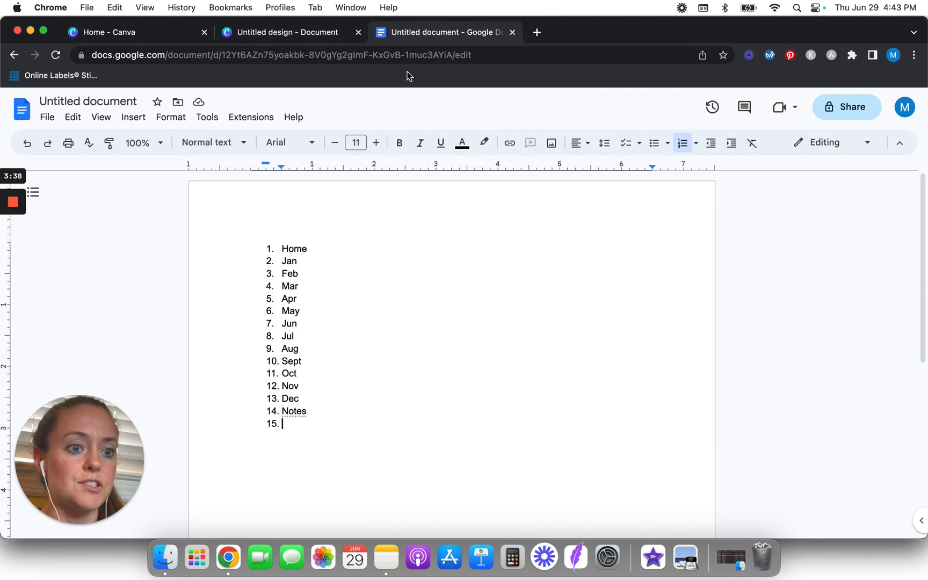
{"action": "left_click", "coordinate": [324, 410]}
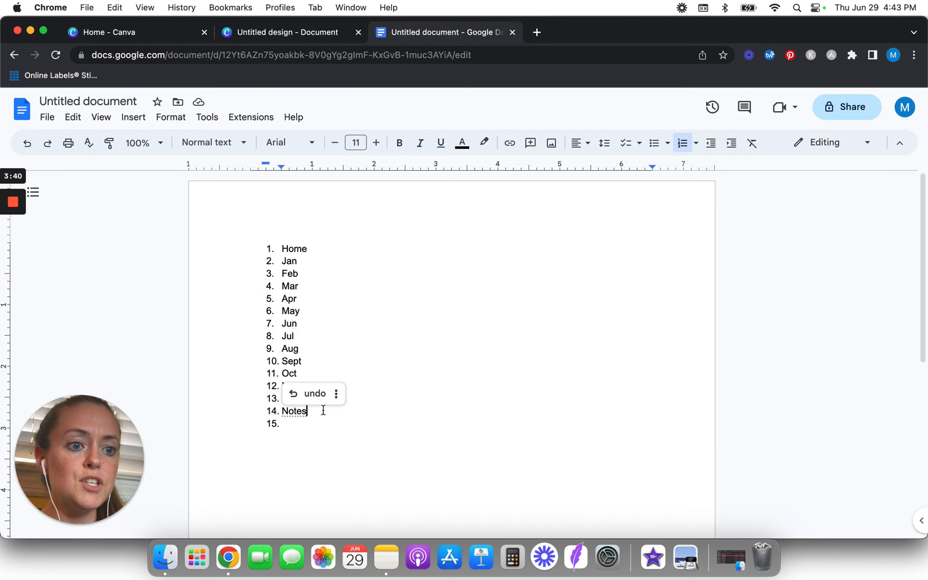
{"action": "left_click", "coordinate": [297, 425]}
{"action": "key", "text": "BackSpace"}
{"action": "key", "text": "BackSpace"}
{"action": "key", "text": "BackSpace"}
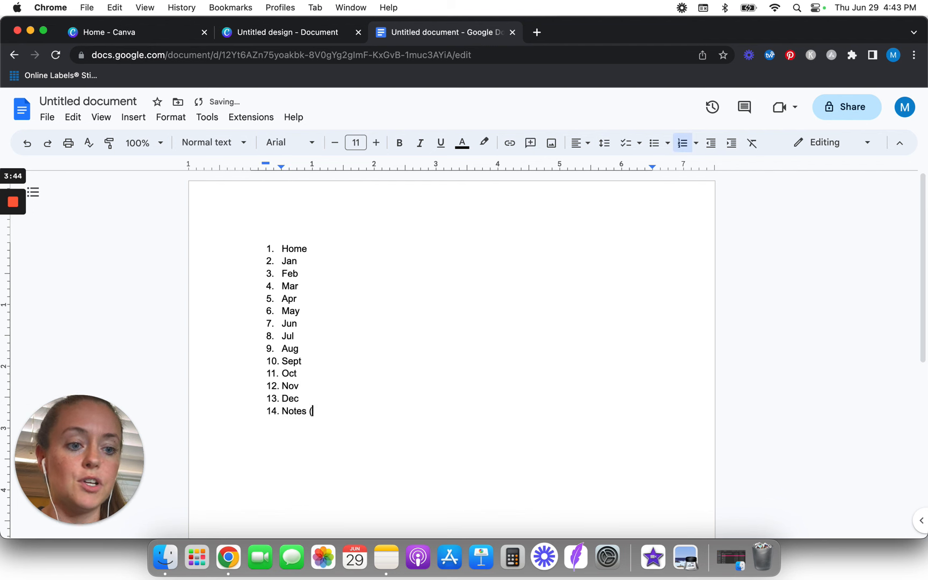
{"action": "type", "text": "(3 pages"}
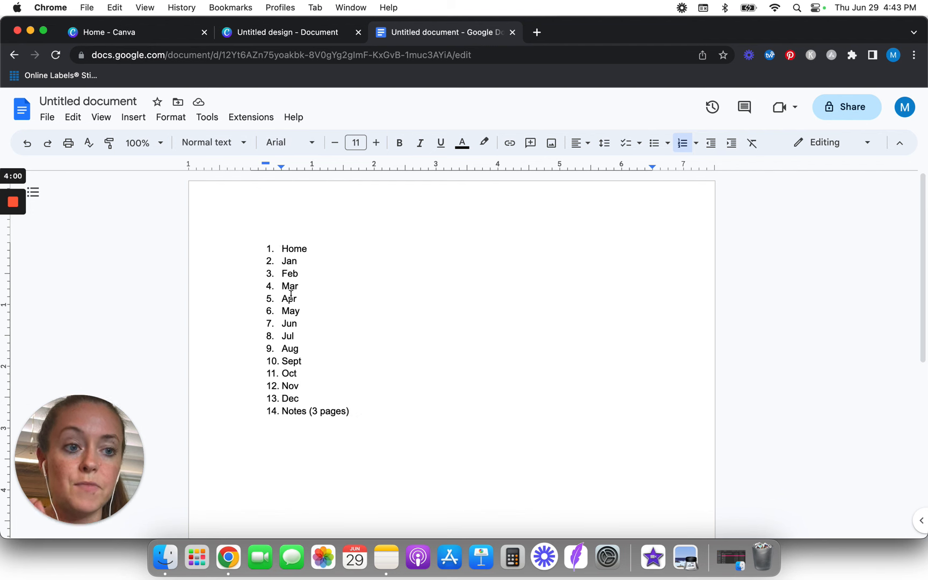
Return to the untitled document design in Canva and hide the template gallery
{"action": "left_click", "coordinate": [271, 33]}
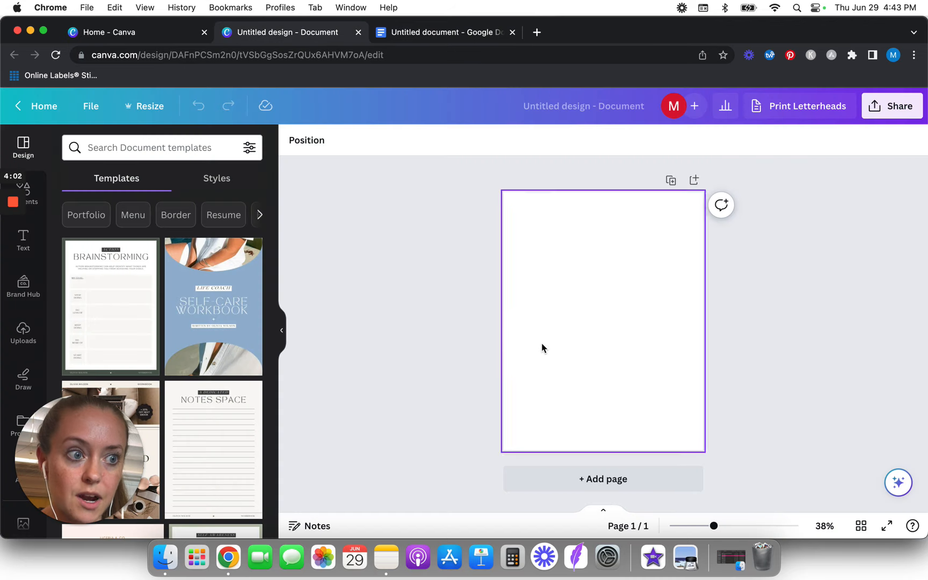
{"action": "left_click", "coordinate": [416, 38]}
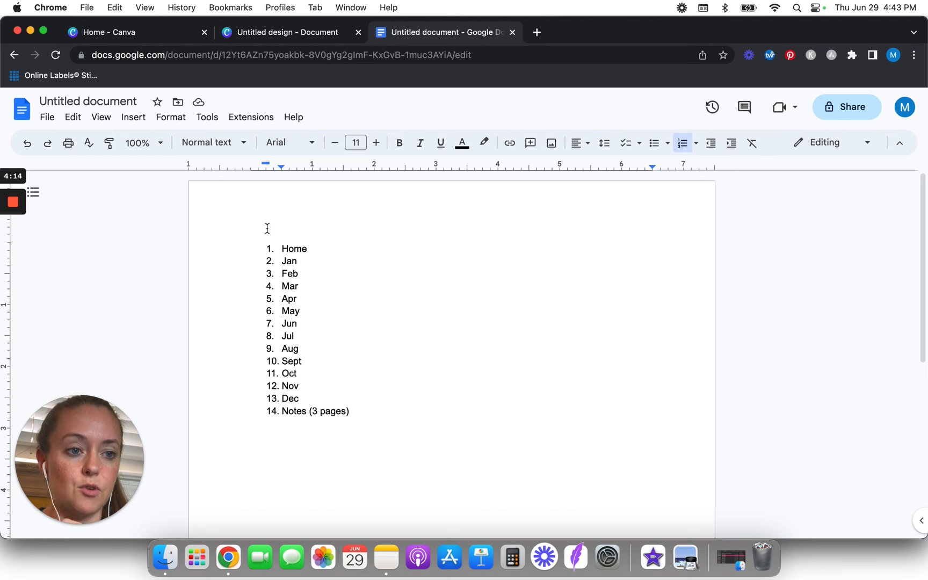
{"action": "left_click", "coordinate": [277, 37]}
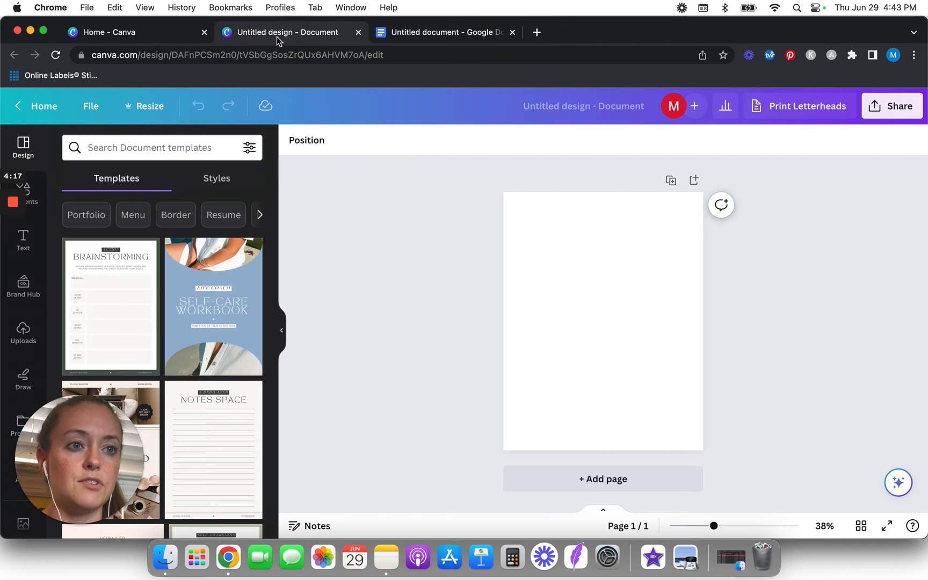
{"action": "left_click", "coordinate": [282, 330]}
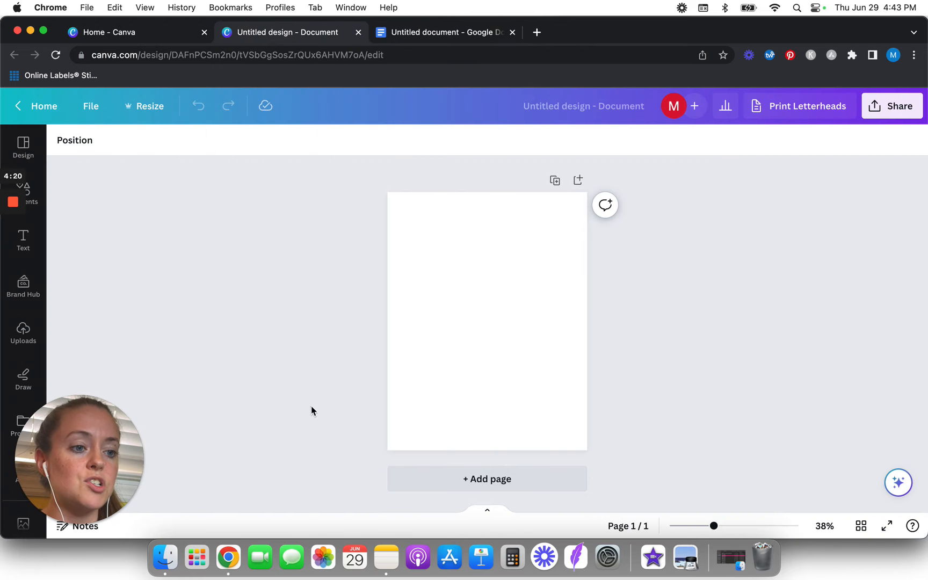
Add 16 blank pages to the design to make 17 pages in total
{"action": "left_click", "coordinate": [461, 489]}
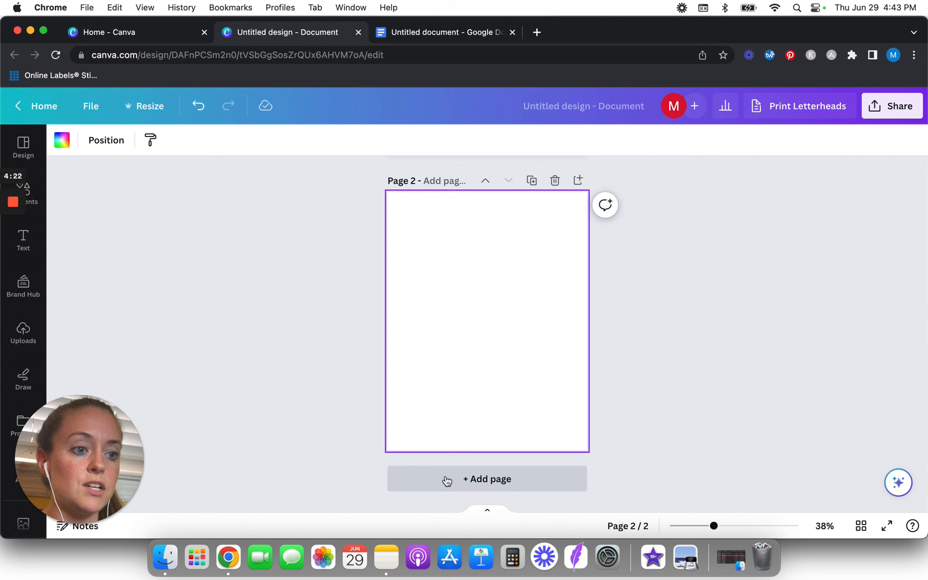
{"action": "left_click", "coordinate": [446, 480]}
{"action": "left_click", "coordinate": [446, 481]}
{"action": "left_click", "coordinate": [447, 480]}
{"action": "left_click", "coordinate": [446, 481]}
{"action": "left_click", "coordinate": [447, 481]}
{"action": "left_click", "coordinate": [446, 480]}
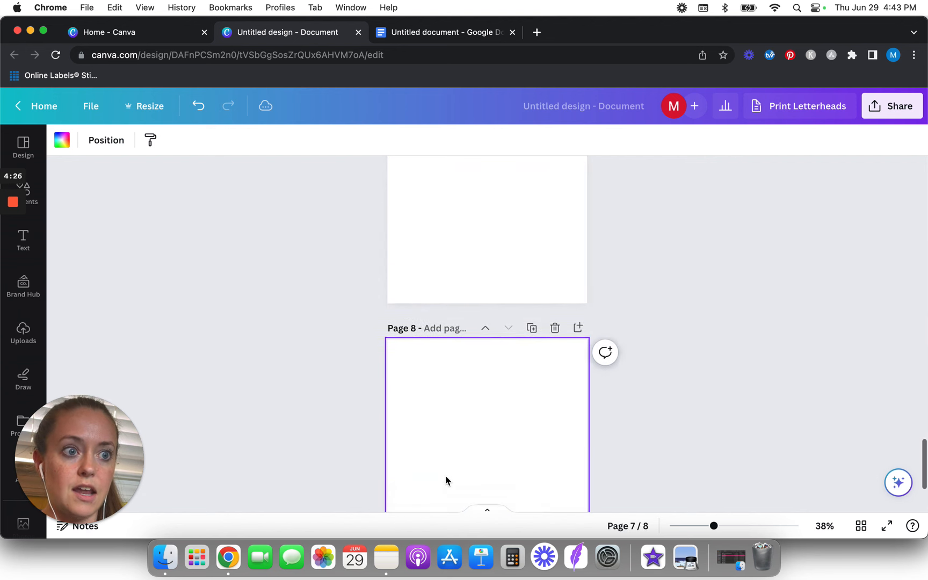
{"action": "left_click", "coordinate": [447, 480]}
{"action": "left_click", "coordinate": [446, 480]}
{"action": "left_click", "coordinate": [447, 481]}
{"action": "left_click", "coordinate": [446, 481]}
{"action": "left_click", "coordinate": [447, 481]}
{"action": "left_click", "coordinate": [446, 481]}
{"action": "left_click", "coordinate": [446, 480]}
{"action": "left_click", "coordinate": [447, 481]}
{"action": "left_click", "coordinate": [446, 480]}
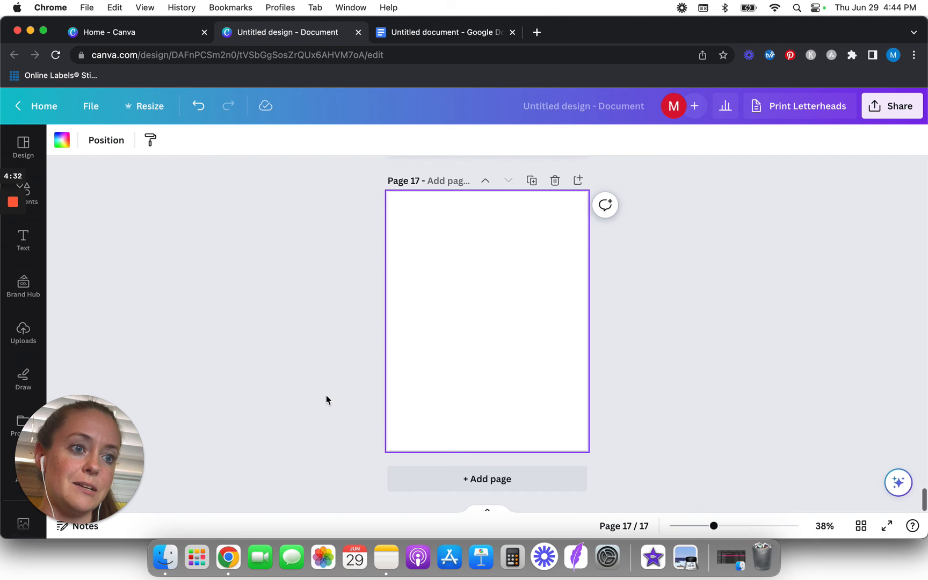
Show all 17 pages of the design as a grid and review them
{"action": "left_click", "coordinate": [326, 396]}
{"action": "scroll", "coordinate": [326, 398], "scroll_direction": "up", "scroll_amount": 20}
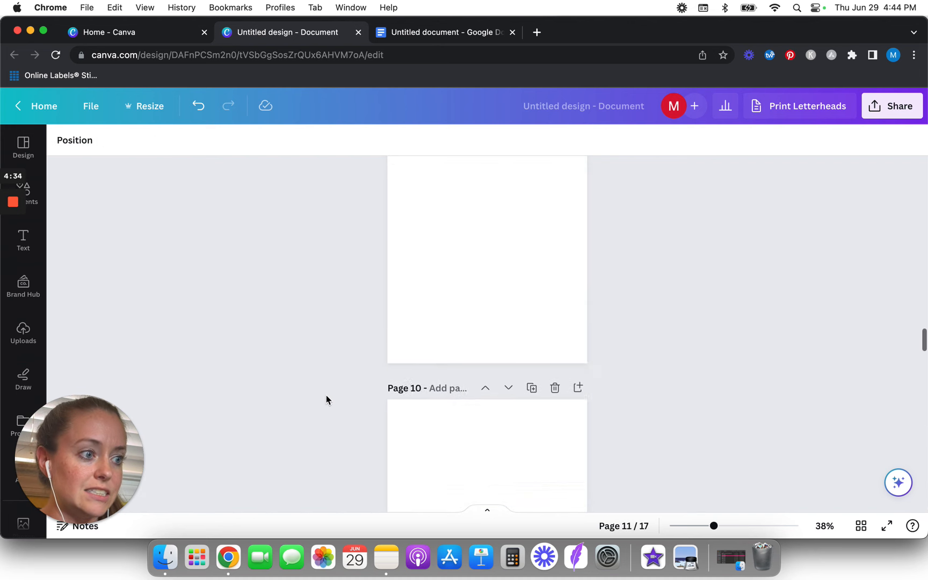
{"action": "scroll", "coordinate": [326, 400], "scroll_direction": "up", "scroll_amount": 20}
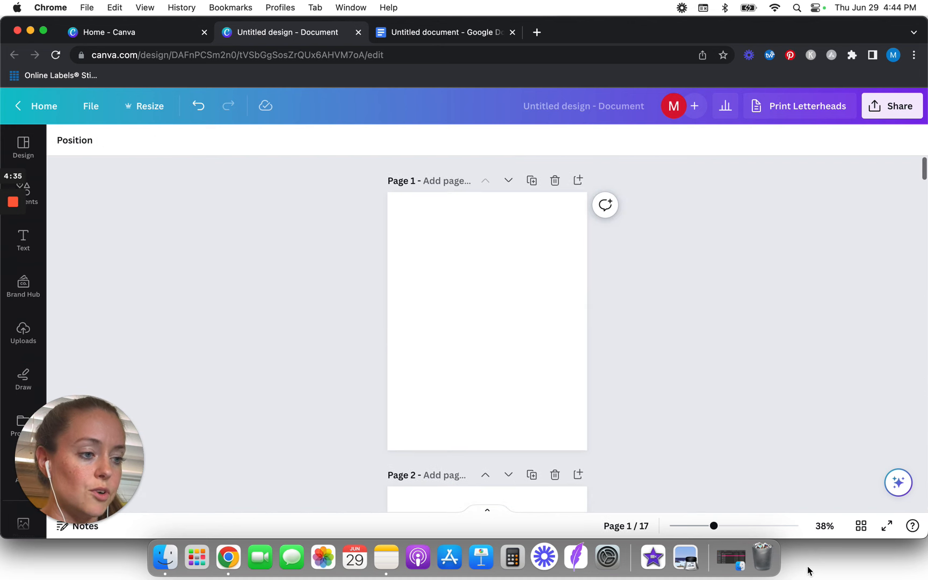
{"action": "left_click", "coordinate": [861, 529]}
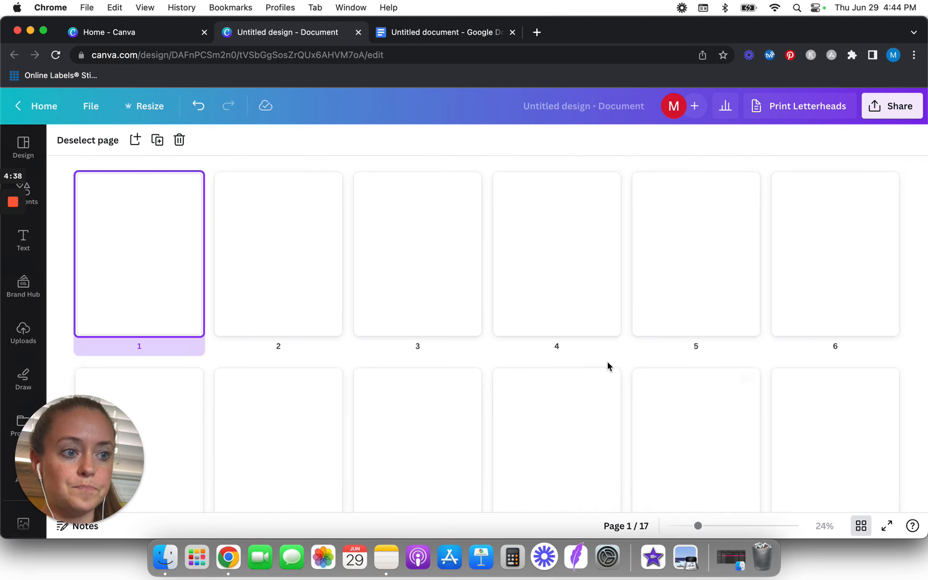
{"action": "scroll", "coordinate": [623, 365], "scroll_direction": "down", "scroll_amount": 5}
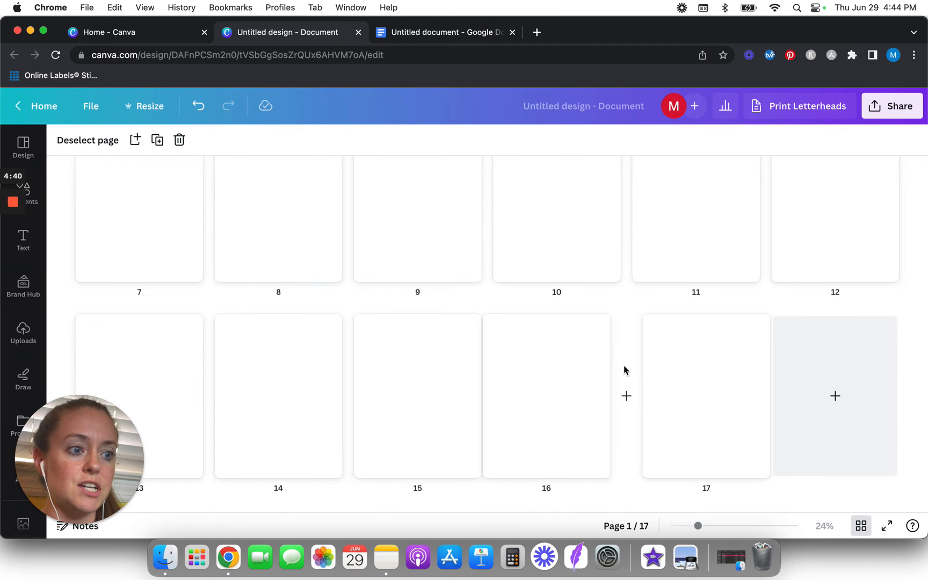
{"action": "scroll", "coordinate": [891, 336], "scroll_direction": "up", "scroll_amount": 5}
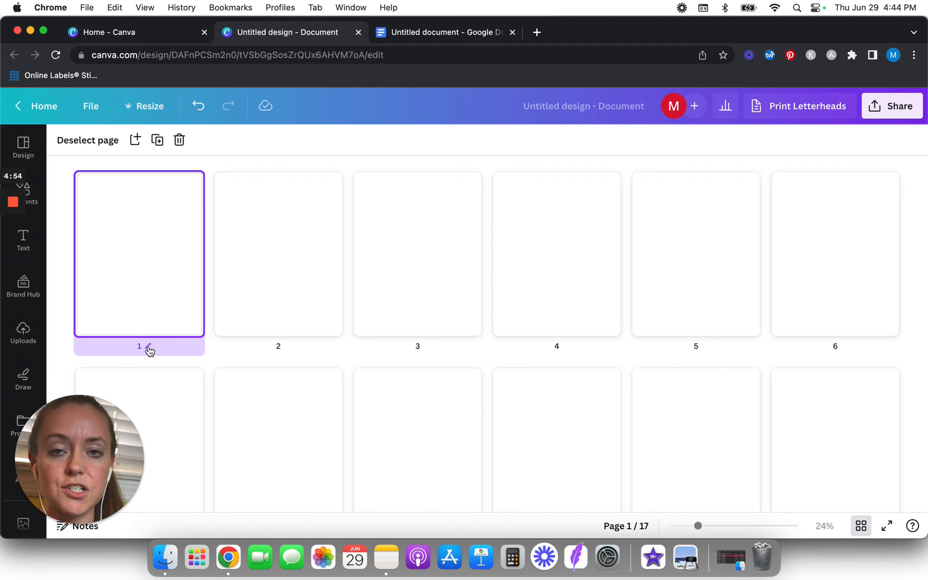
Title pages 1 to 6 as Cover, Home, Jan, Feb, Mar and Apr
{"action": "left_click", "coordinate": [148, 347]}
{"action": "type", "text": "Cover"}
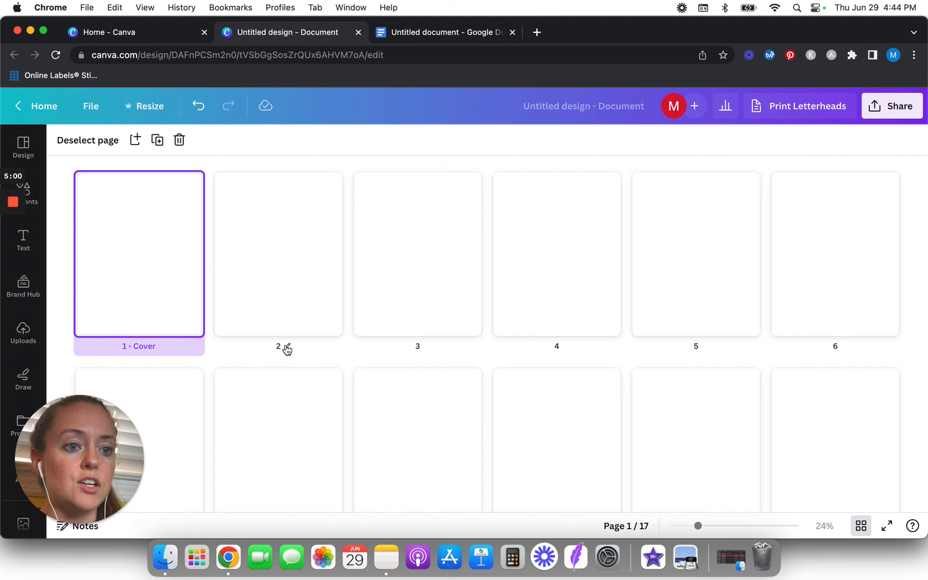
{"action": "left_click", "coordinate": [288, 347]}
{"action": "type", "text": "Home"}
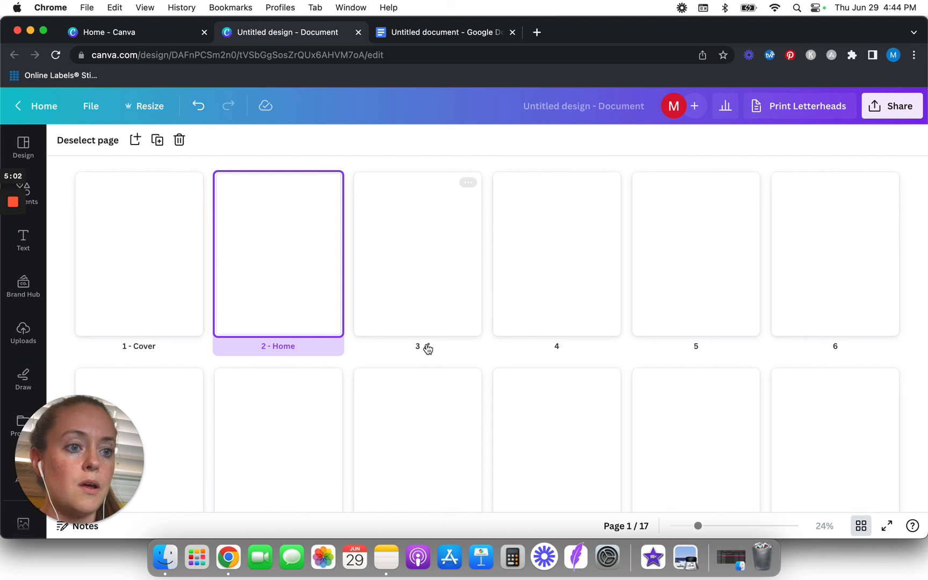
{"action": "left_click", "coordinate": [424, 346]}
{"action": "type", "text": "Jan"}
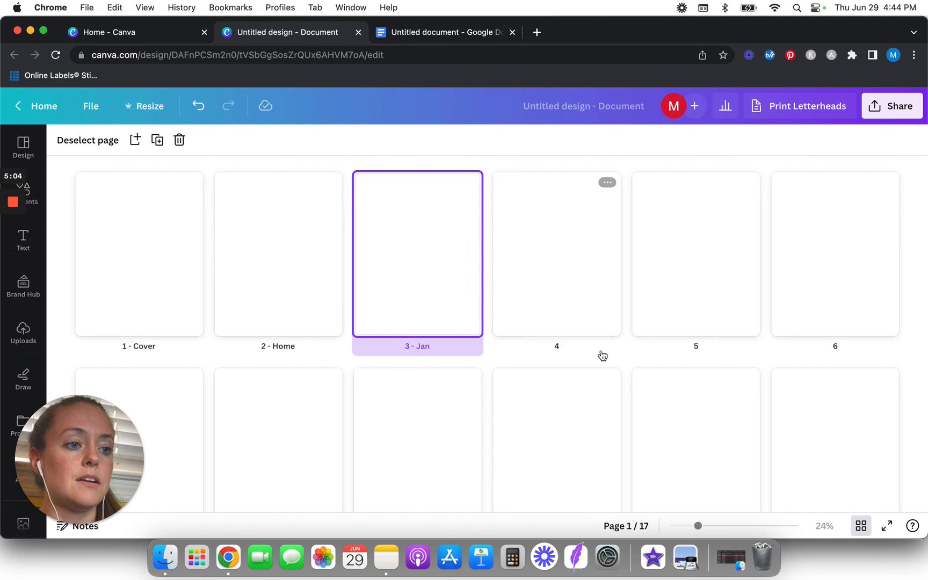
{"action": "left_click", "coordinate": [568, 351]}
{"action": "type", "text": "Feb"}
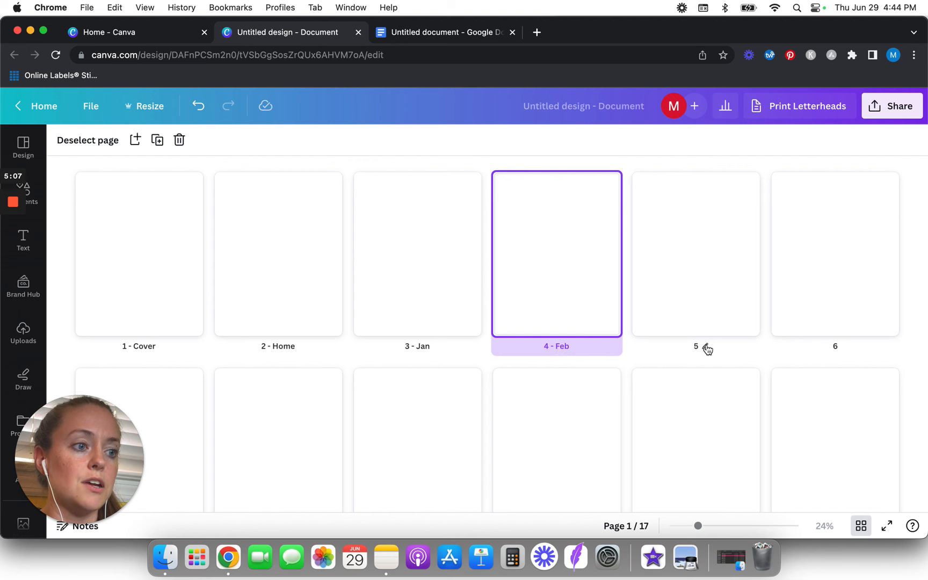
{"action": "left_click", "coordinate": [707, 349]}
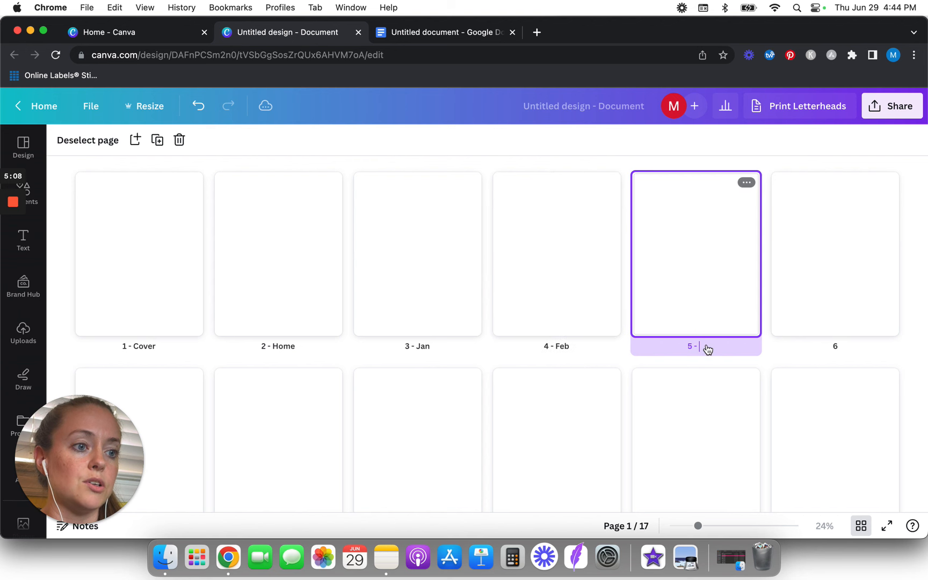
{"action": "type", "text": "Mar"}
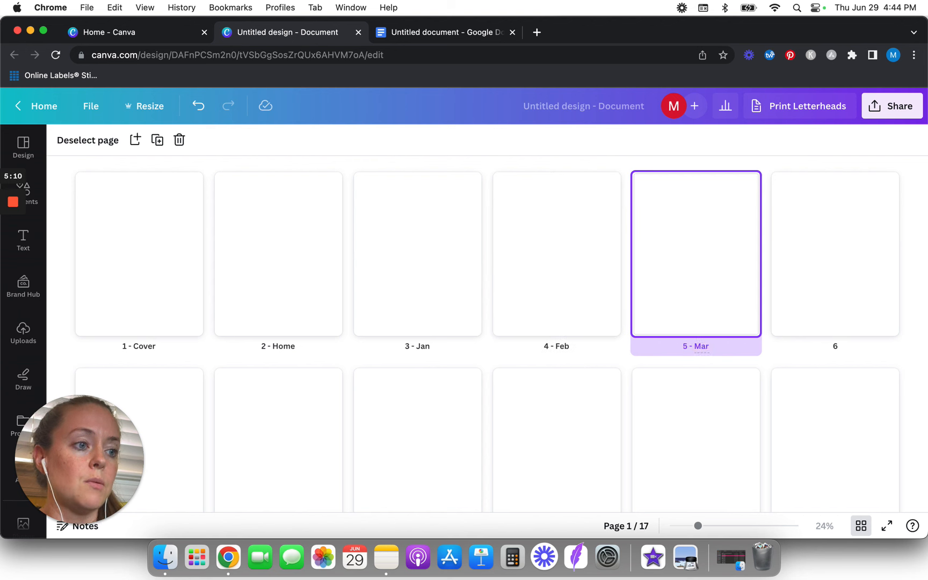
{"action": "left_click", "coordinate": [843, 351]}
{"action": "type", "text": "Apr"}
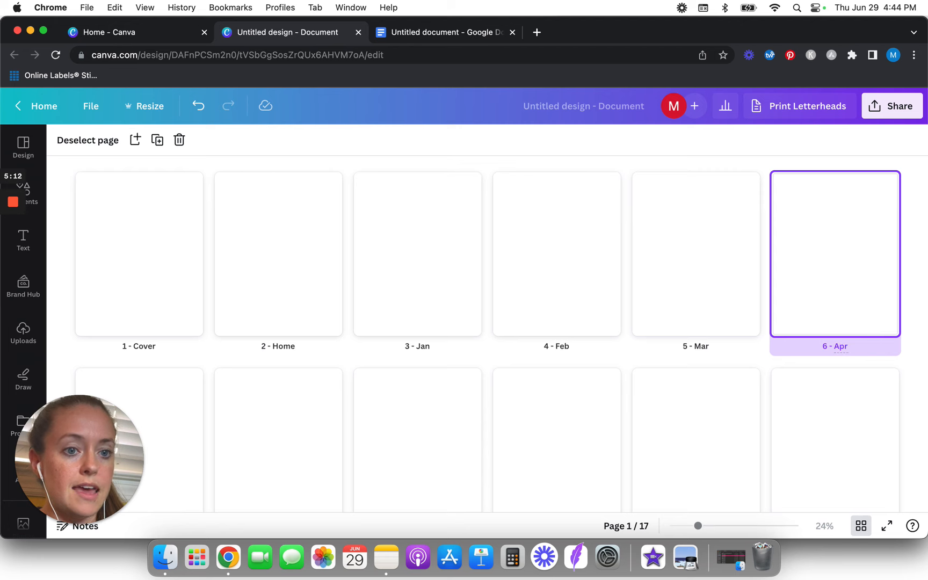
Title pages 7, 8 and 9 of the design as May, Jun and Jul
{"action": "scroll", "coordinate": [474, 338], "scroll_direction": "down", "scroll_amount": 5}
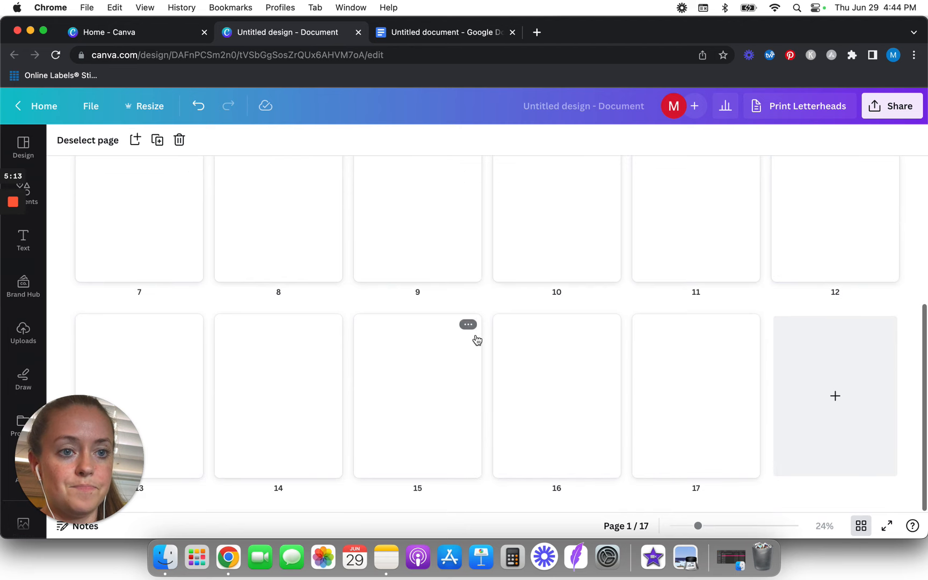
{"action": "left_click", "coordinate": [145, 294]}
{"action": "type", "text": "May"}
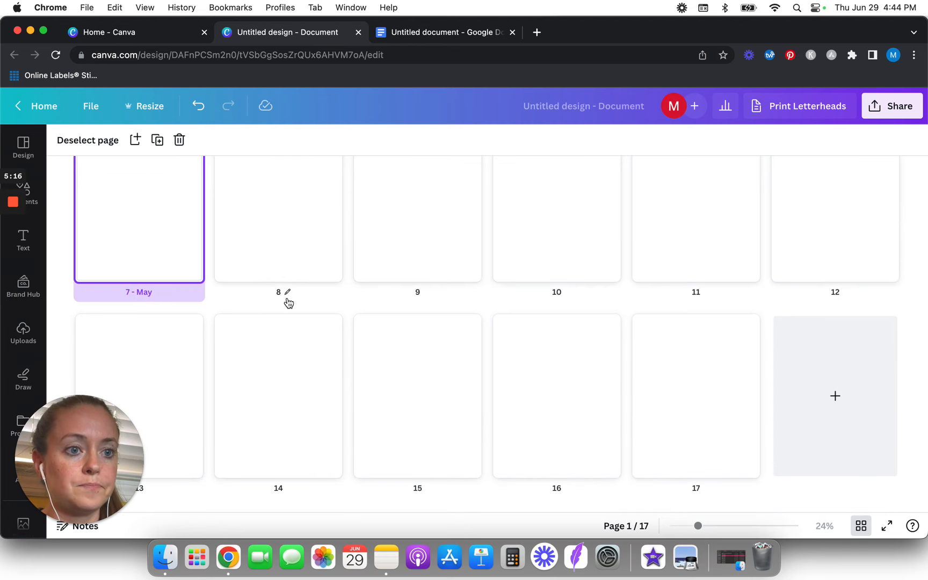
{"action": "left_click", "coordinate": [286, 294]}
{"action": "type", "text": "Jun"}
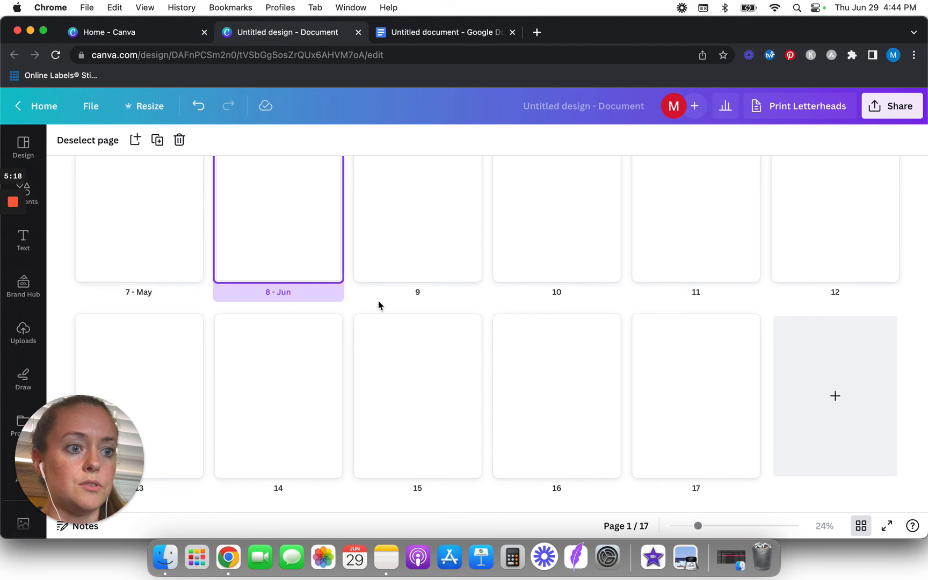
{"action": "left_click", "coordinate": [421, 296]}
{"action": "type", "text": "Jul"}
Title pages 10, 11 and 12 as Aug, Sept and Oct
{"action": "left_click", "coordinate": [570, 294]}
{"action": "type", "text": "Aug"}
{"action": "left_click", "coordinate": [706, 294]}
{"action": "type", "text": "- Sept"}
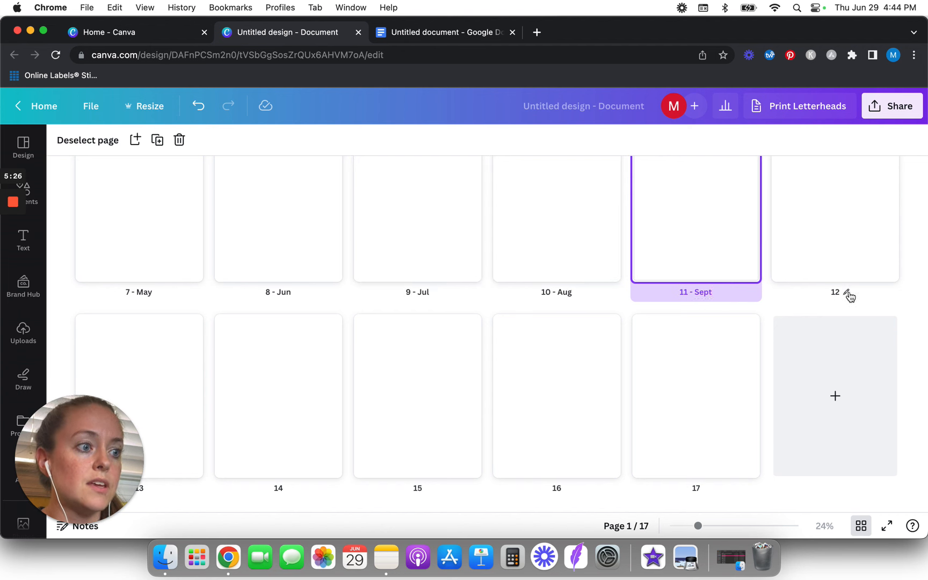
{"action": "left_click", "coordinate": [847, 295]}
{"action": "type", "text": "- Oct"}
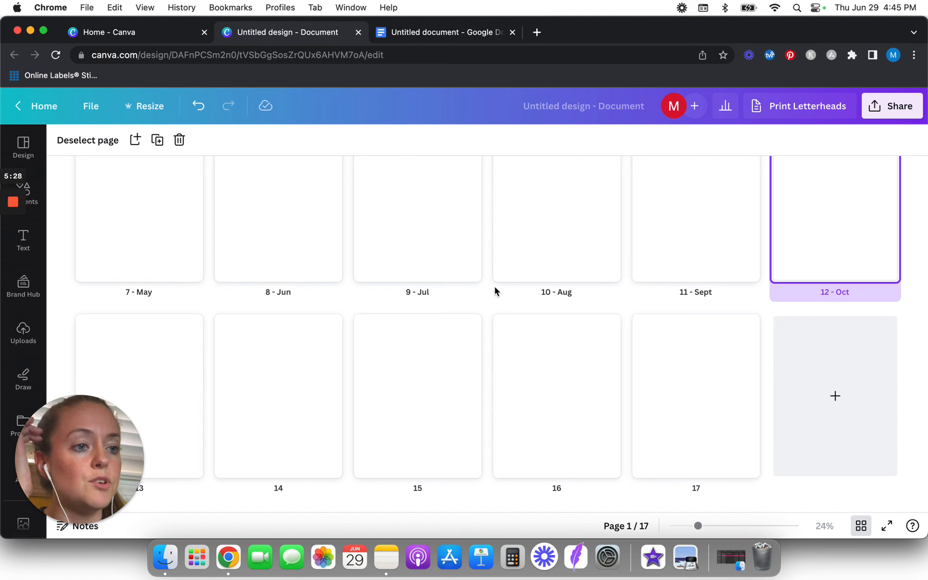
Check the planner outline in Google Docs and title pages 13 and 14 as Nov and Dec in Canva
{"action": "left_click", "coordinate": [439, 33]}
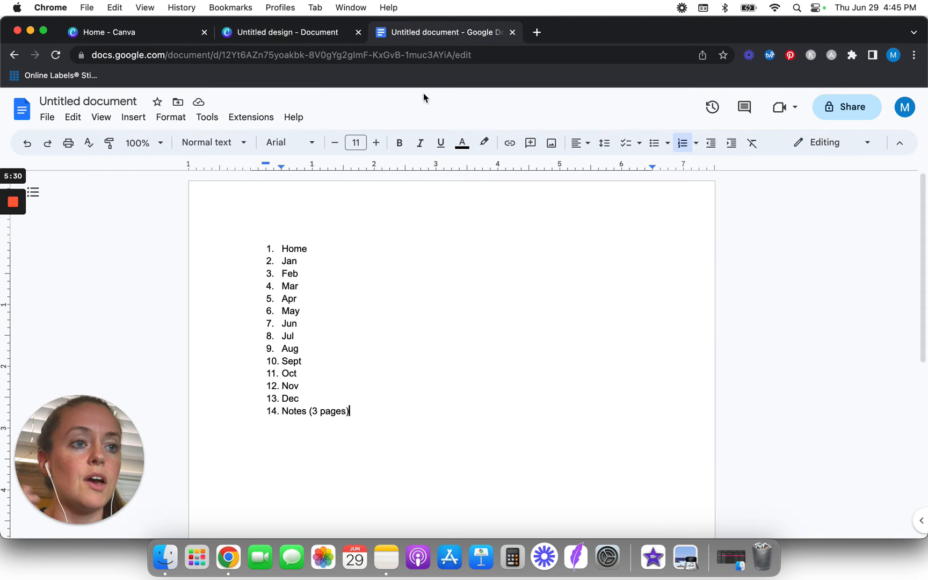
{"action": "left_click", "coordinate": [280, 33]}
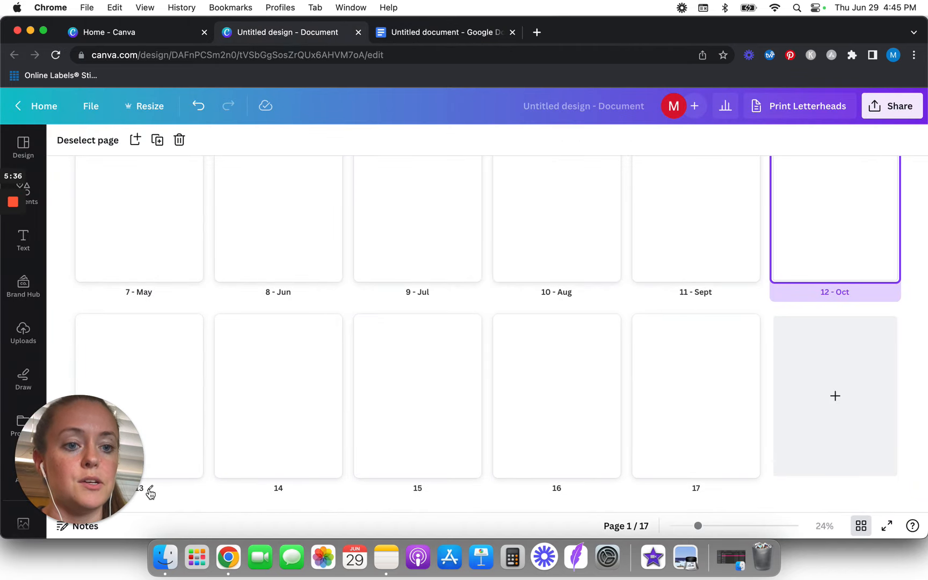
{"action": "left_click", "coordinate": [150, 487]}
{"action": "type", "text": "- Nov"}
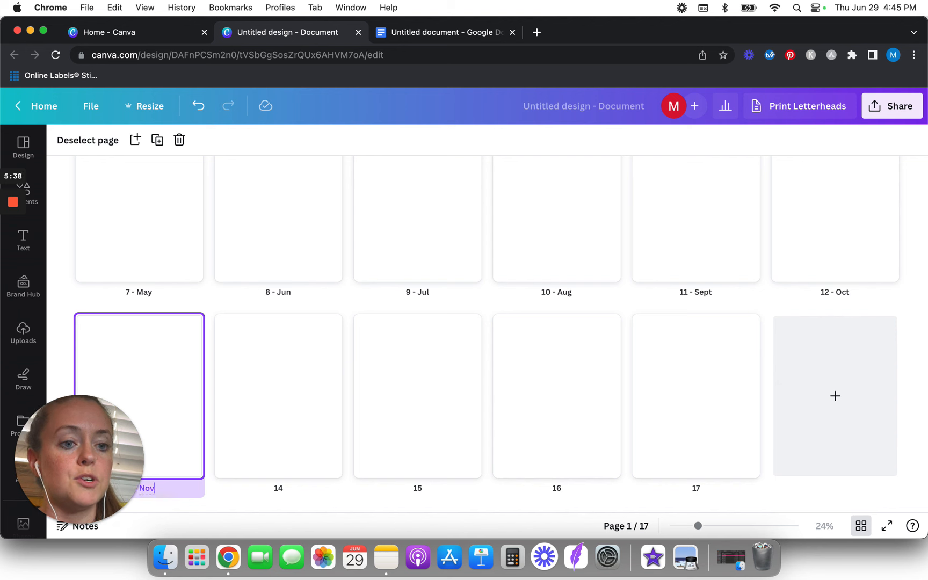
{"action": "left_click", "coordinate": [286, 490]}
{"action": "type", "text": "- Dec"}
Title pages 15, 16 and 17 as Notes, Lined Notes and Blank Notes
{"action": "left_click", "coordinate": [429, 489]}
{"action": "type", "text": "- Jan"}
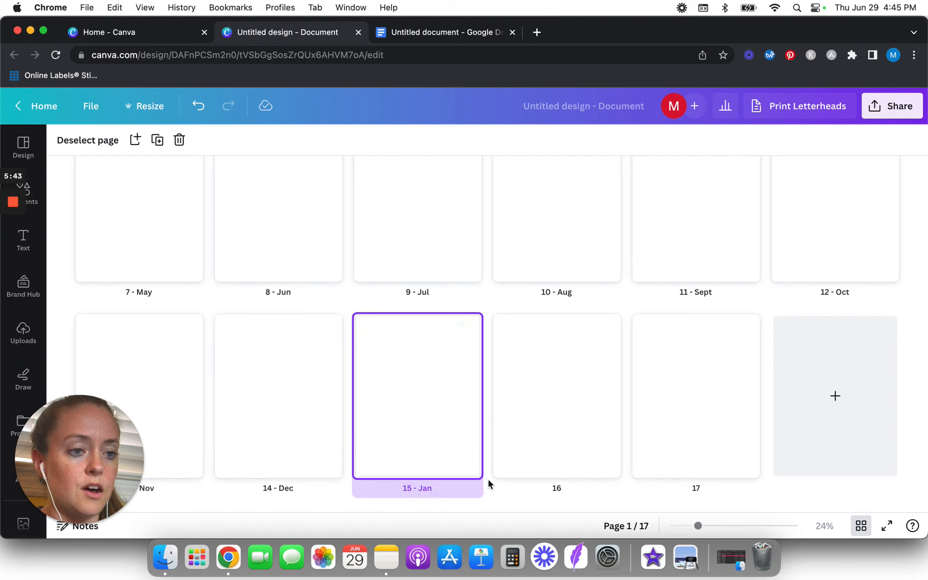
{"action": "double_click", "coordinate": [424, 487]}
{"action": "type", "text": "Notes"}
{"action": "key", "text": "Return"}
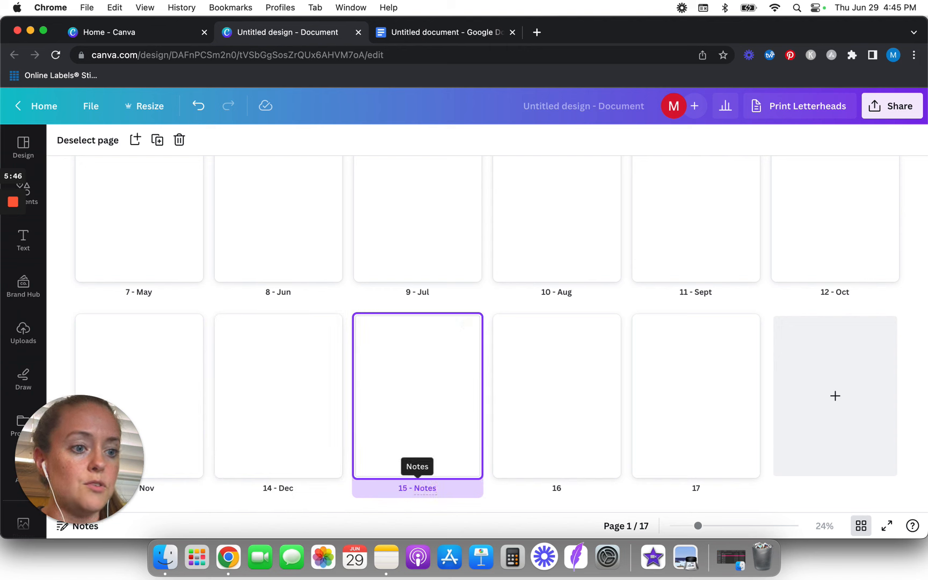
{"action": "double_click", "coordinate": [570, 491]}
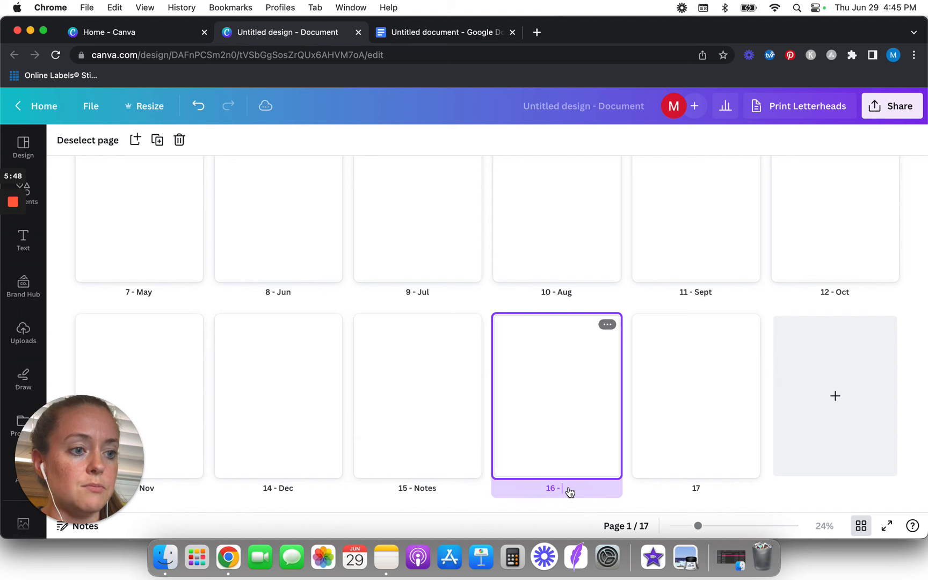
{"action": "type", "text": "- Lined Notes"}
{"action": "key", "text": "Return"}
{"action": "double_click", "coordinate": [707, 491]}
{"action": "type", "text": "- "}
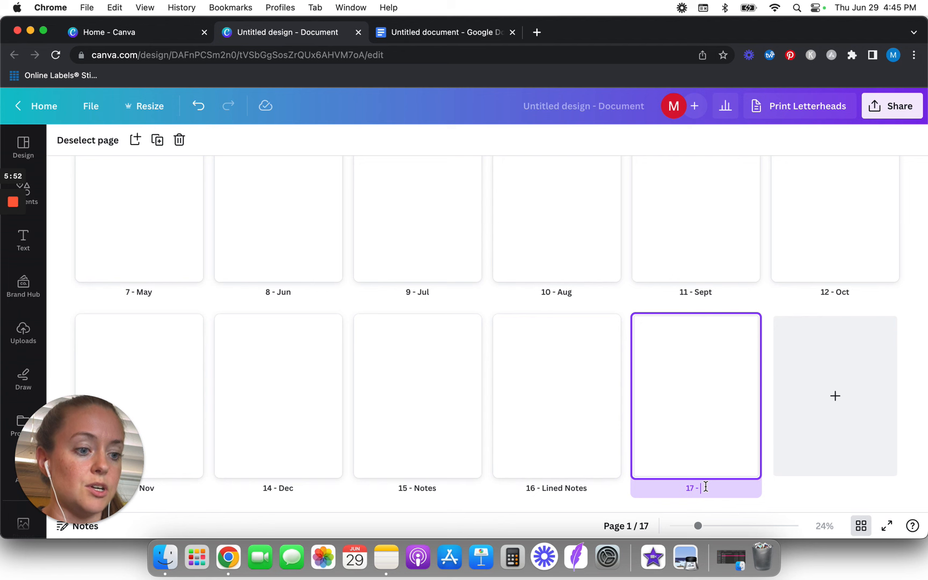
{"action": "type", "text": "Blank Notes"}
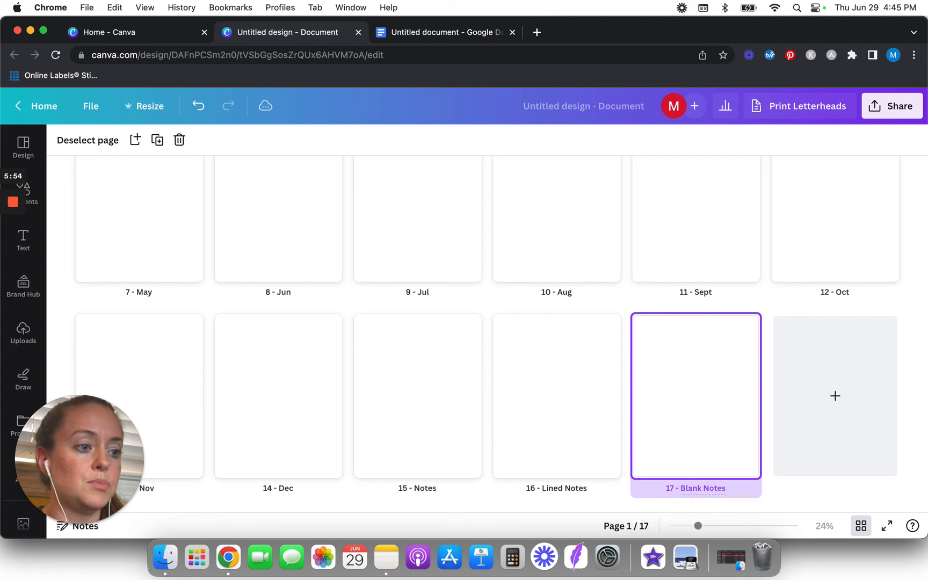
Add a blank page 18 after Blank Notes and title it Blank
{"action": "left_click", "coordinate": [836, 405]}
{"action": "left_click", "coordinate": [829, 488]}
{"action": "type", "text": "- "}
{"action": "type", "text": "Blank"}
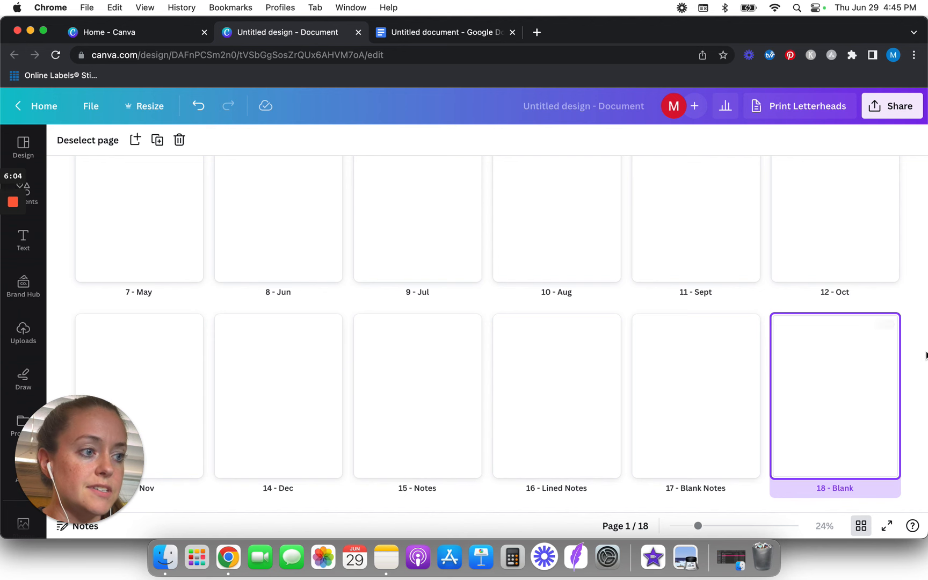
Review the titled pages in the grid and open the Cover page for editing
{"action": "scroll", "coordinate": [923, 217], "scroll_direction": "up", "scroll_amount": 5}
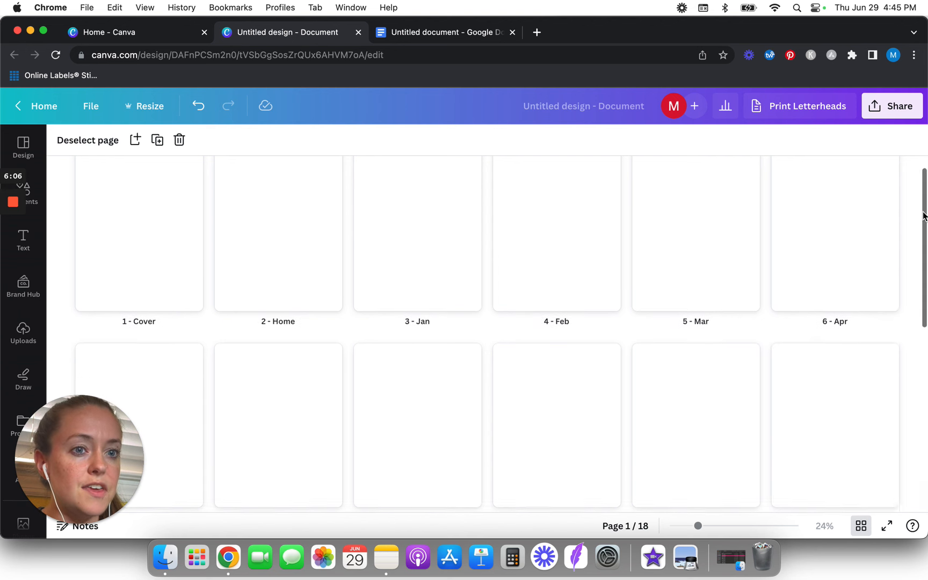
{"action": "scroll", "coordinate": [913, 225], "scroll_direction": "down", "scroll_amount": 10}
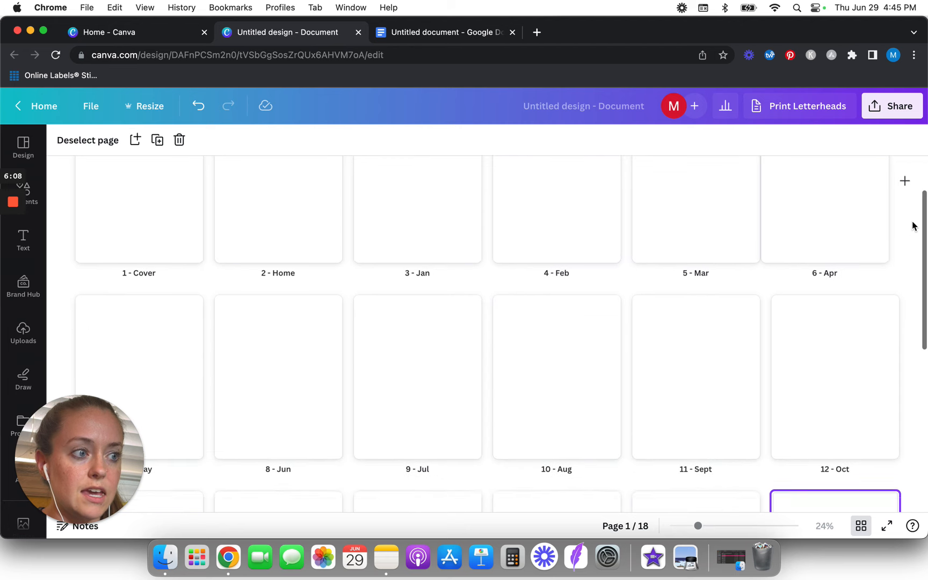
{"action": "scroll", "coordinate": [912, 225], "scroll_direction": "up", "scroll_amount": 10}
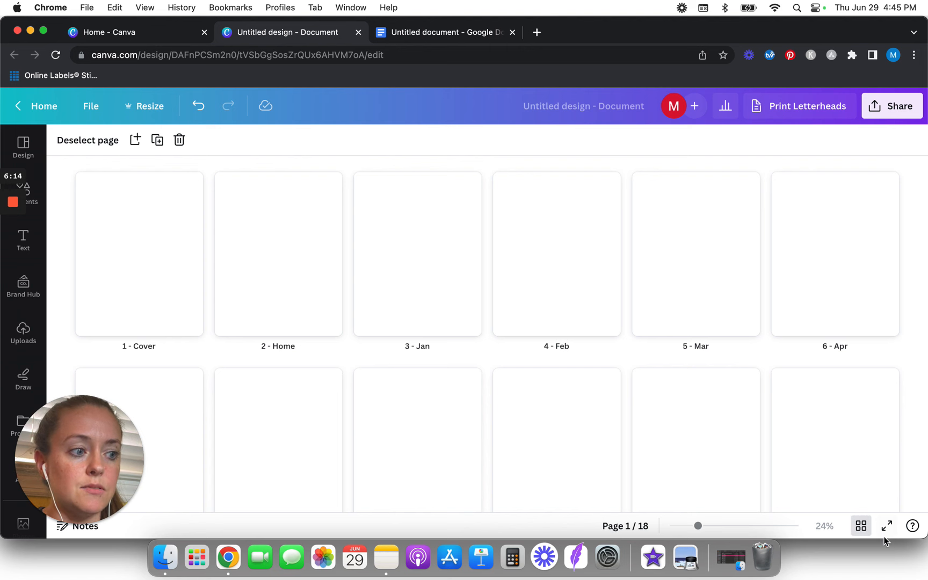
{"action": "double_click", "coordinate": [140, 239]}
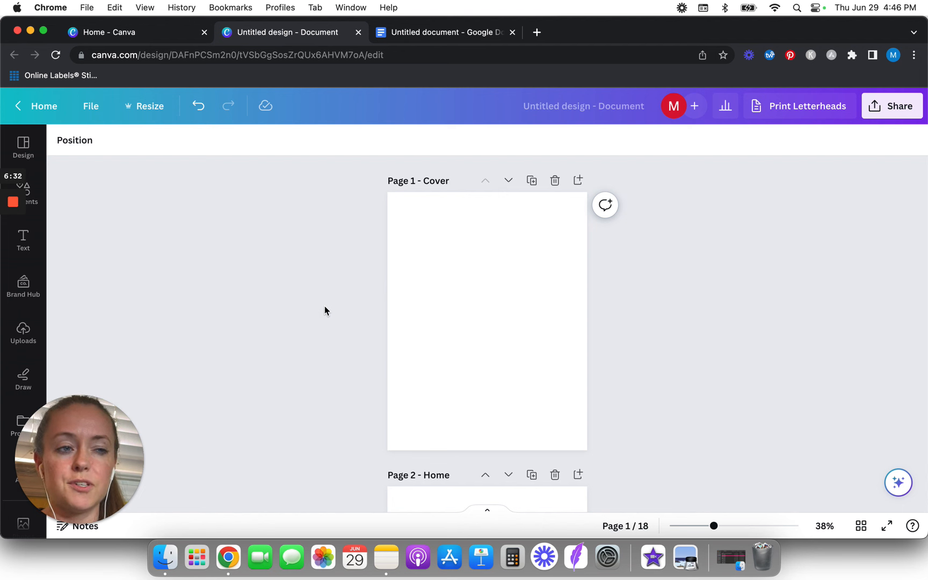
View the background color choices for the Cover page and close them again
{"action": "left_click", "coordinate": [477, 297]}
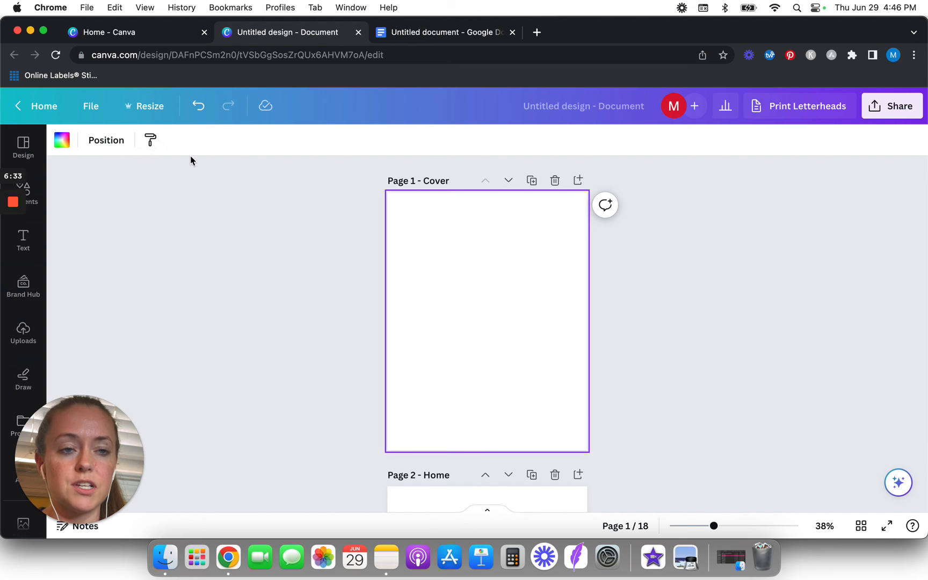
{"action": "left_click", "coordinate": [58, 142]}
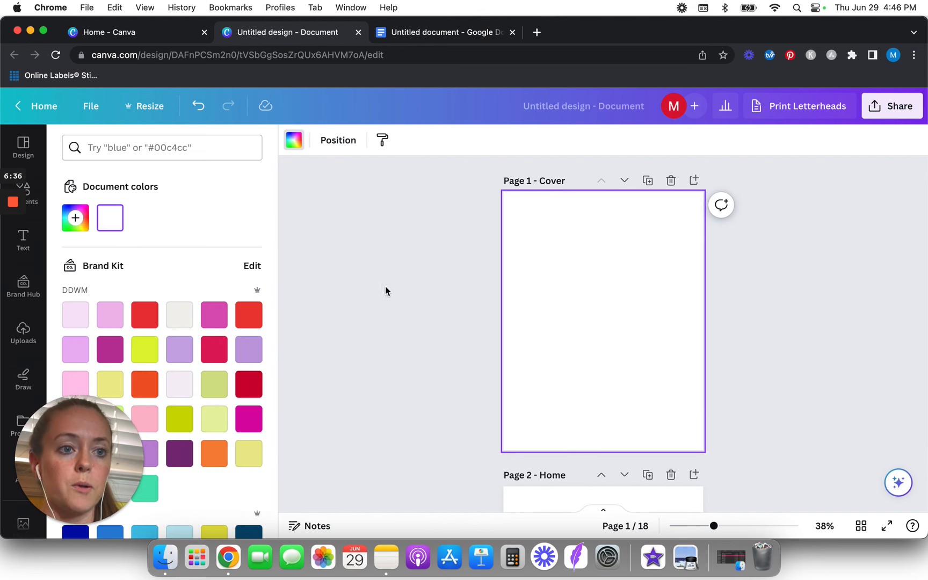
{"action": "left_click", "coordinate": [354, 263]}
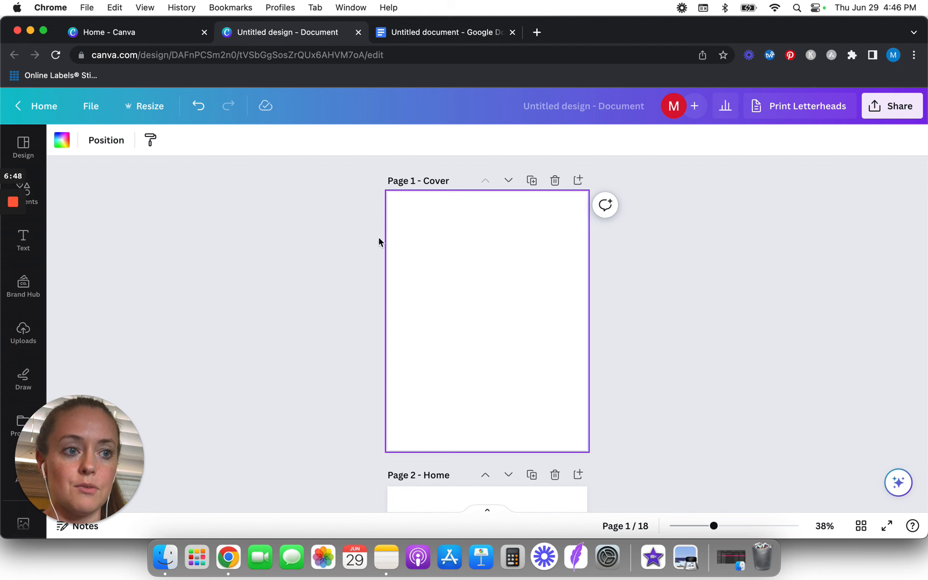
Search the photos for "wood background" and set the whitewashed wood photo as the Cover page's background
{"action": "scroll", "coordinate": [32, 322], "scroll_direction": "down", "scroll_amount": 1}
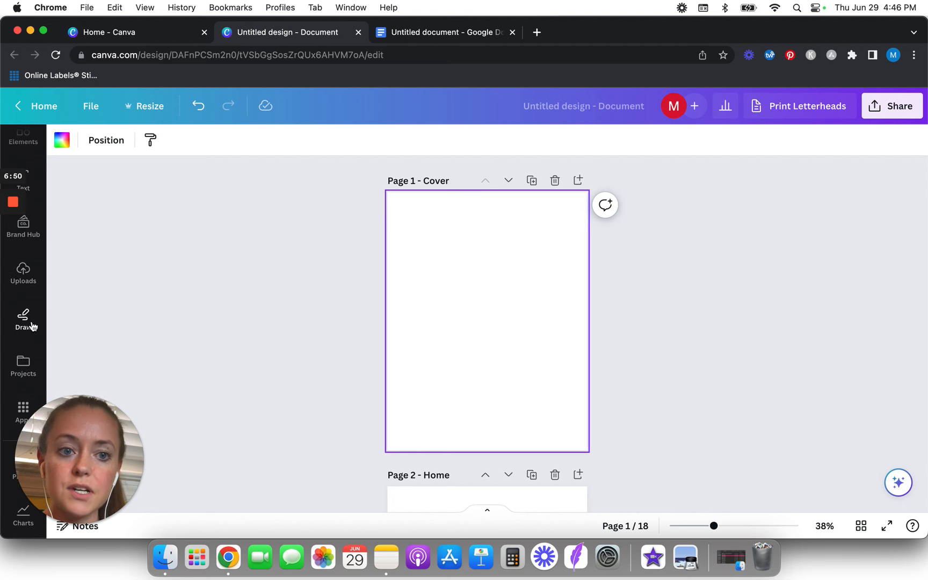
{"action": "left_click_drag", "start_coordinate": [85, 454], "coordinate": [179, 455]}
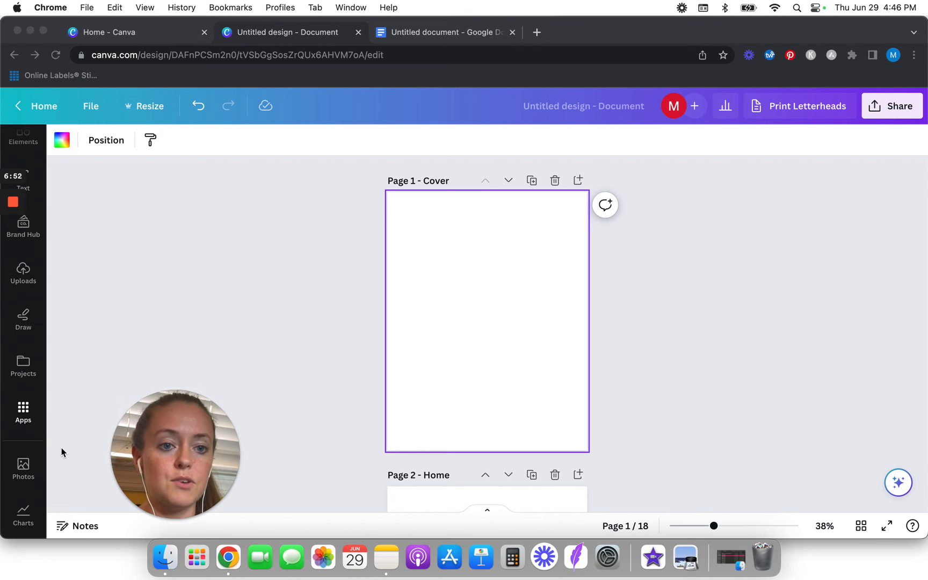
{"action": "left_click", "coordinate": [75, 428]}
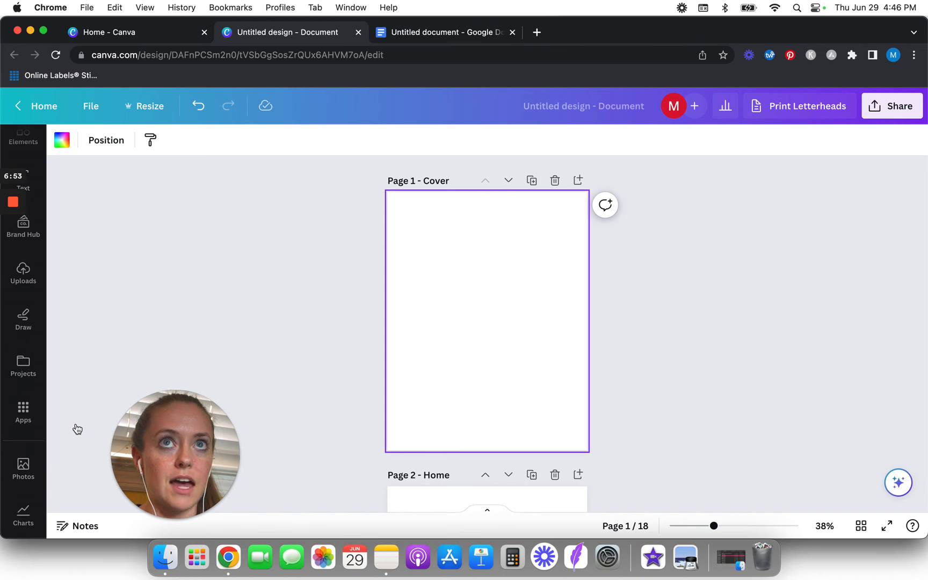
{"action": "left_click", "coordinate": [25, 465]}
{"action": "left_click", "coordinate": [171, 150]}
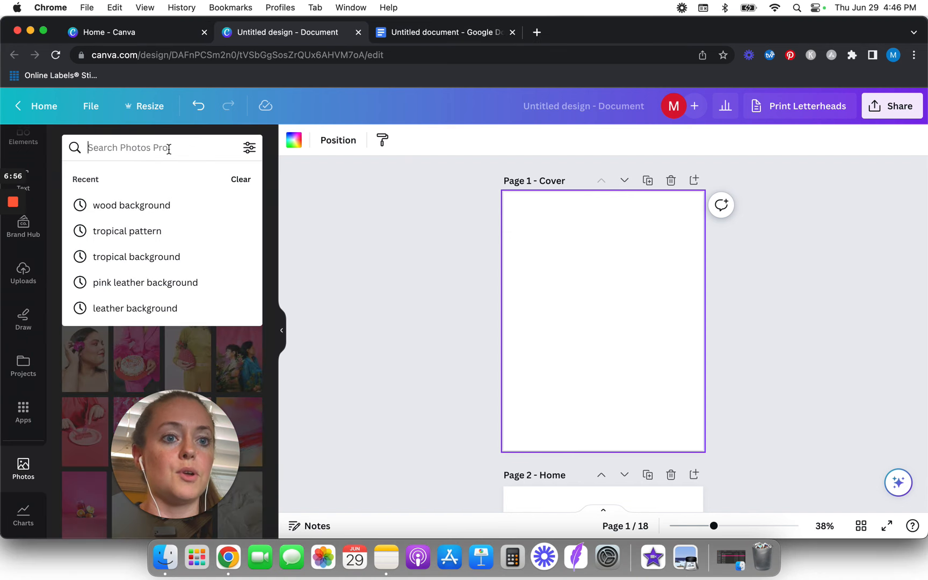
{"action": "type", "text": "wood background"}
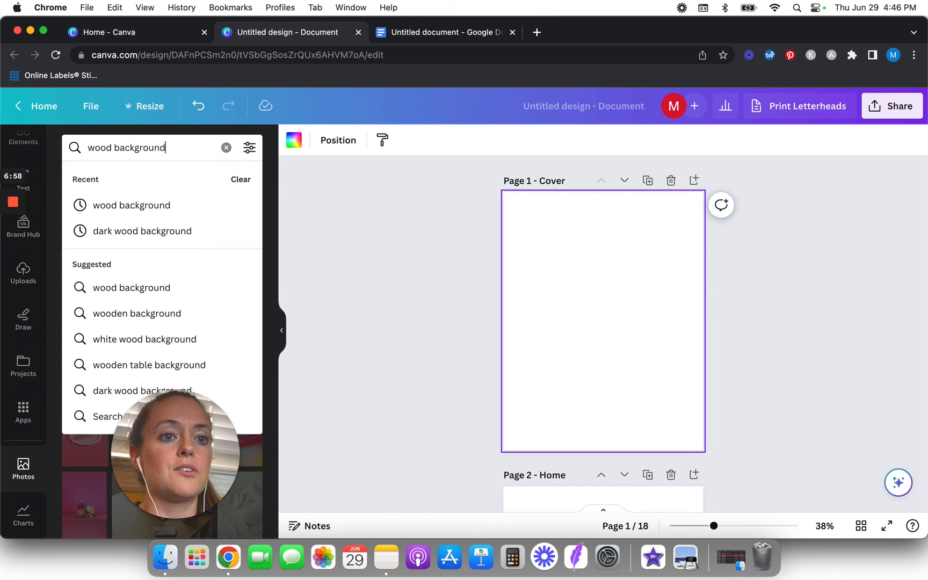
{"action": "key", "text": "Return"}
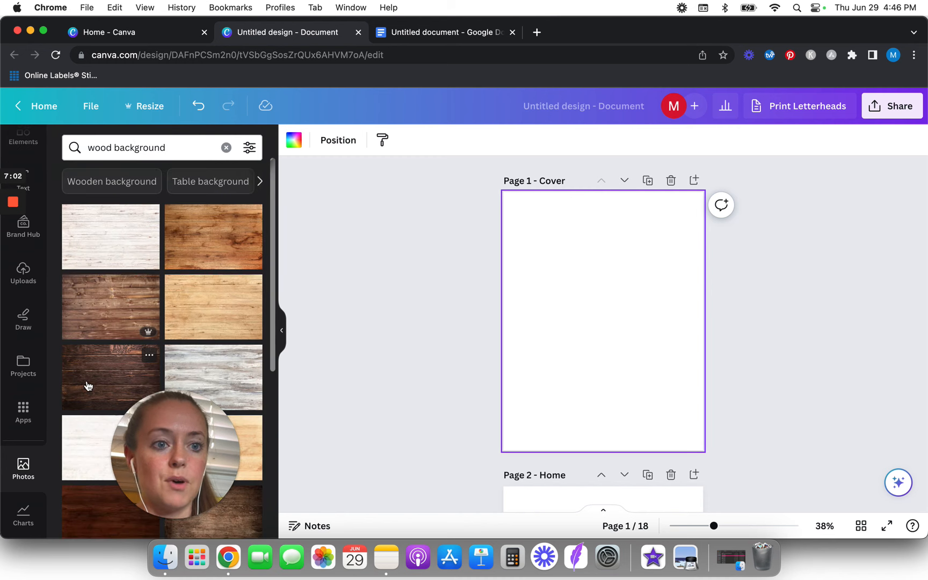
{"action": "mouse_move", "coordinate": [516, 279]}
{"action": "left_mouse_down"}
{"action": "mouse_move", "coordinate": [539, 274]}
{"action": "mouse_move", "coordinate": [515, 259]}
{"action": "left_mouse_up"}
{"action": "left_click", "coordinate": [415, 271]}
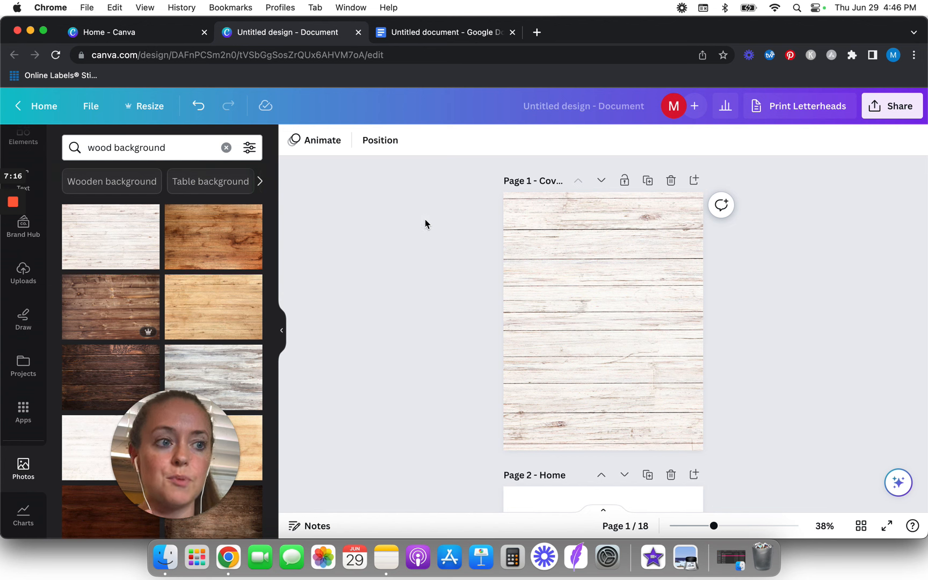
Delete the wood photo from the Cover page's background and hide the photo results
{"action": "left_click", "coordinate": [540, 314]}
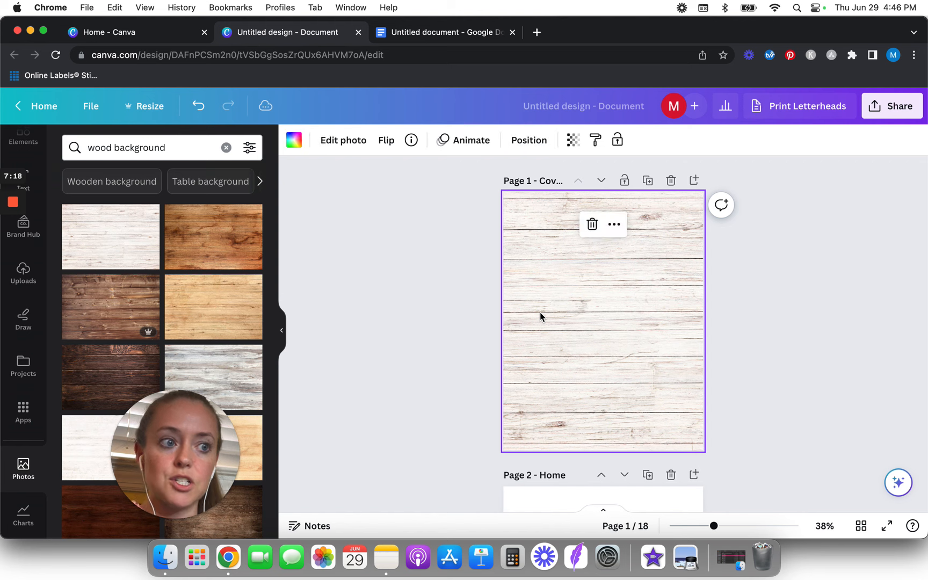
{"action": "key", "text": "Delete"}
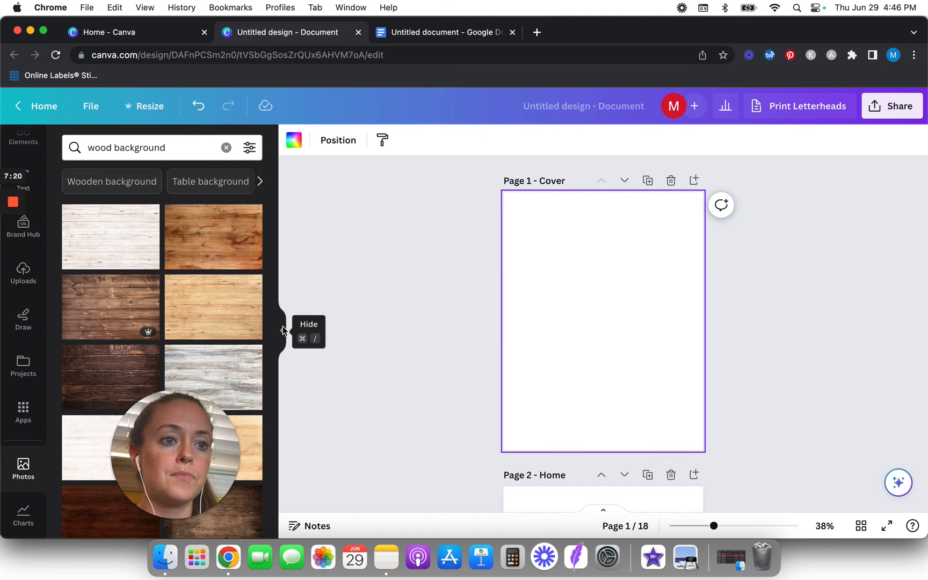
{"action": "left_click", "coordinate": [282, 330]}
Set the Cover page's background to solid black and apply the color change to all pages
{"action": "left_click", "coordinate": [62, 140]}
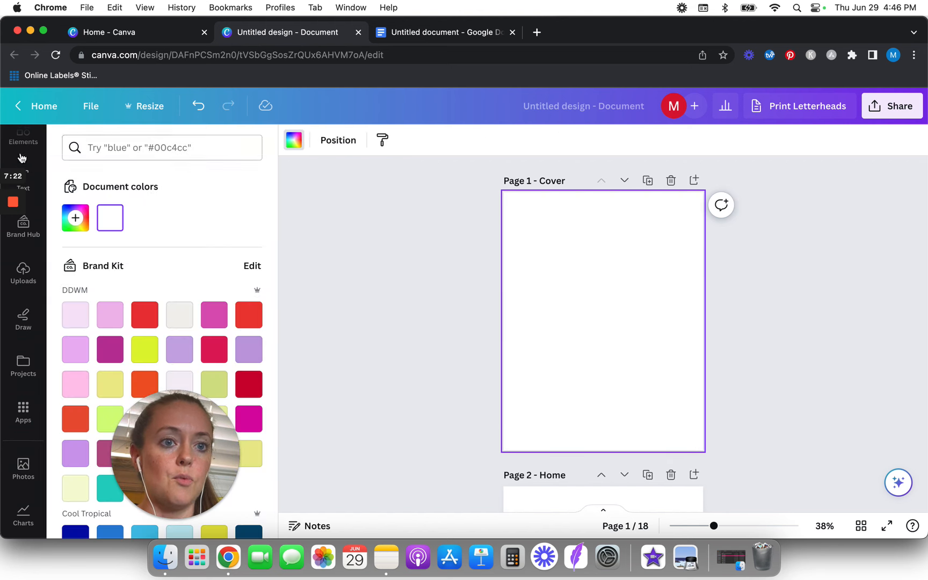
{"action": "scroll", "coordinate": [189, 295], "scroll_direction": "down", "scroll_amount": 10}
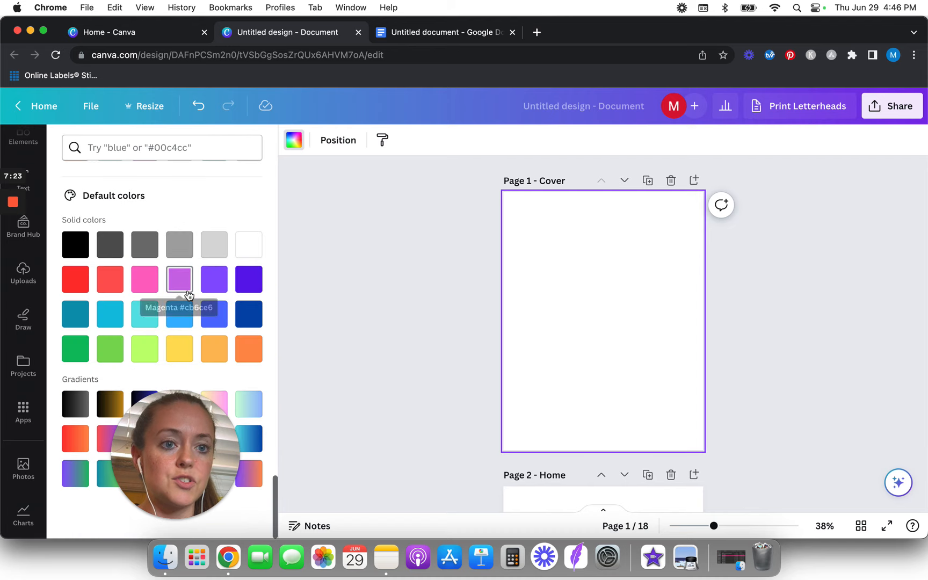
{"action": "left_click", "coordinate": [75, 246]}
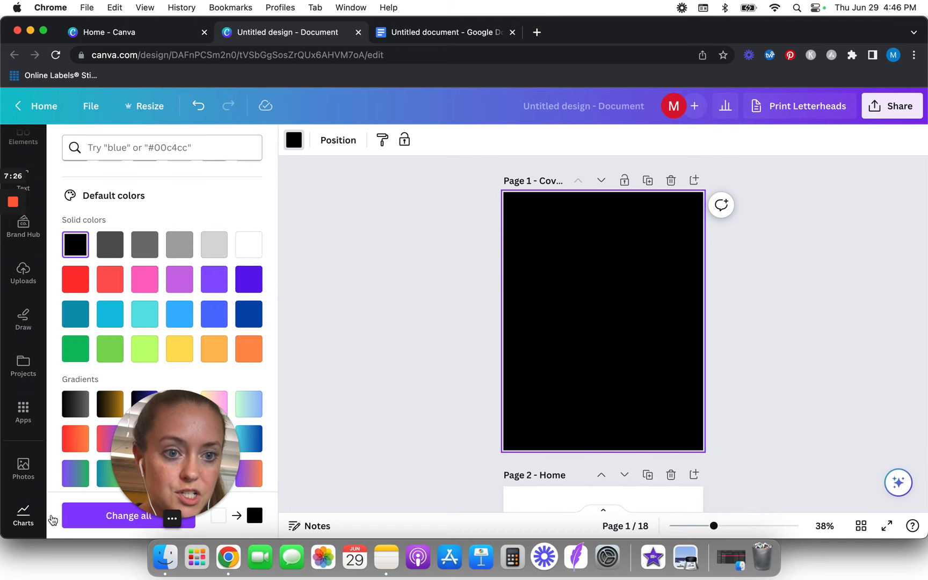
{"action": "left_click", "coordinate": [86, 518]}
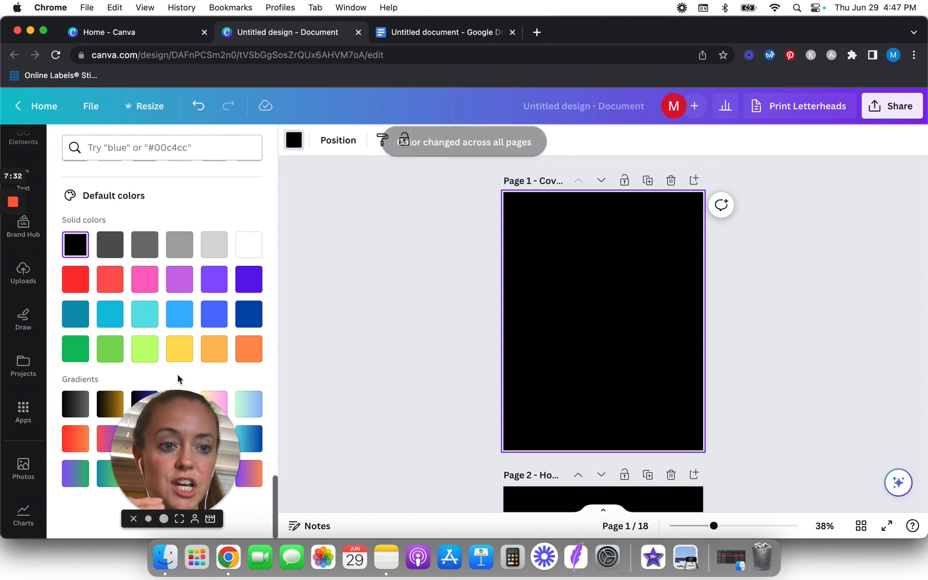
Undo the black background on all pages, including the Cover page
{"action": "key", "text": "super+z"}
{"action": "key", "text": "super+z"}
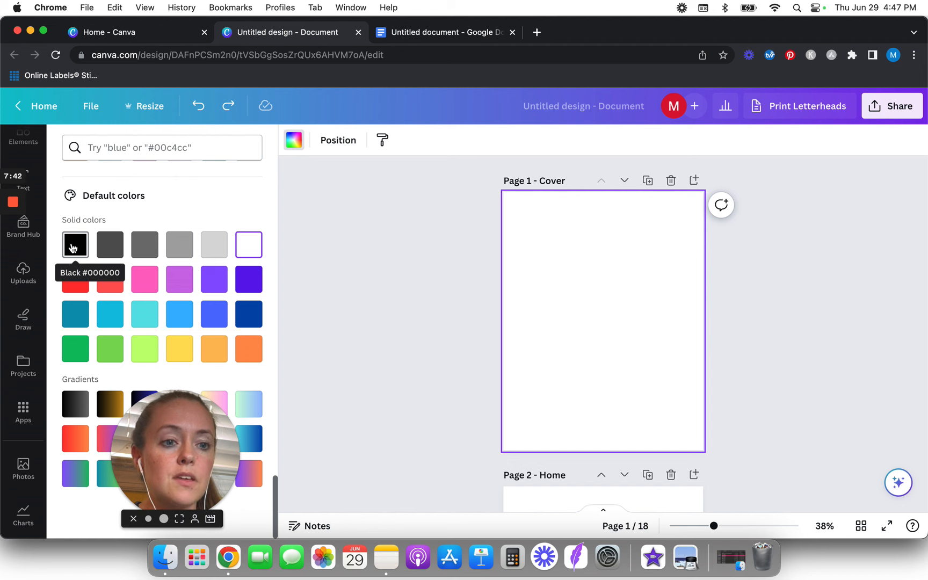
{"action": "left_click", "coordinate": [73, 247]}
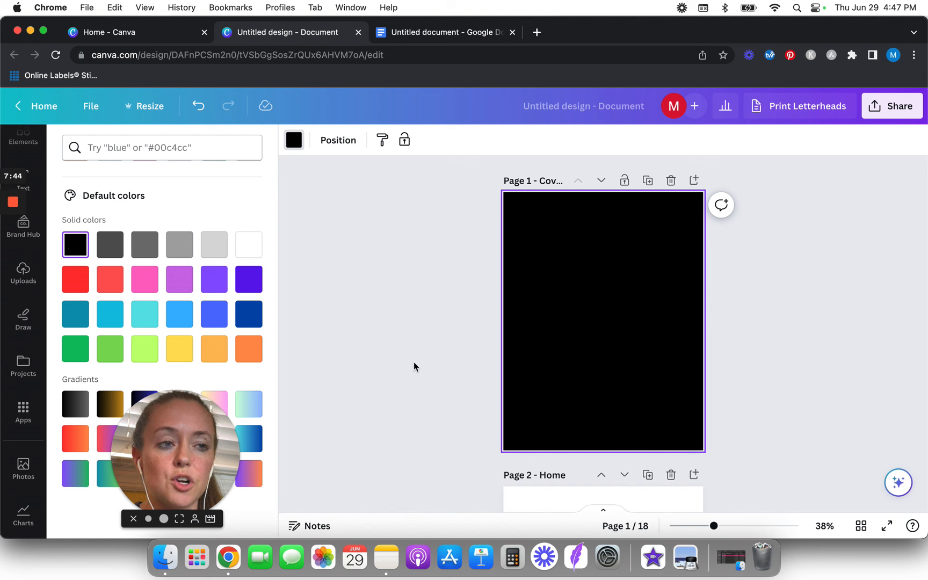
{"action": "scroll", "coordinate": [396, 339], "scroll_direction": "down", "scroll_amount": 2}
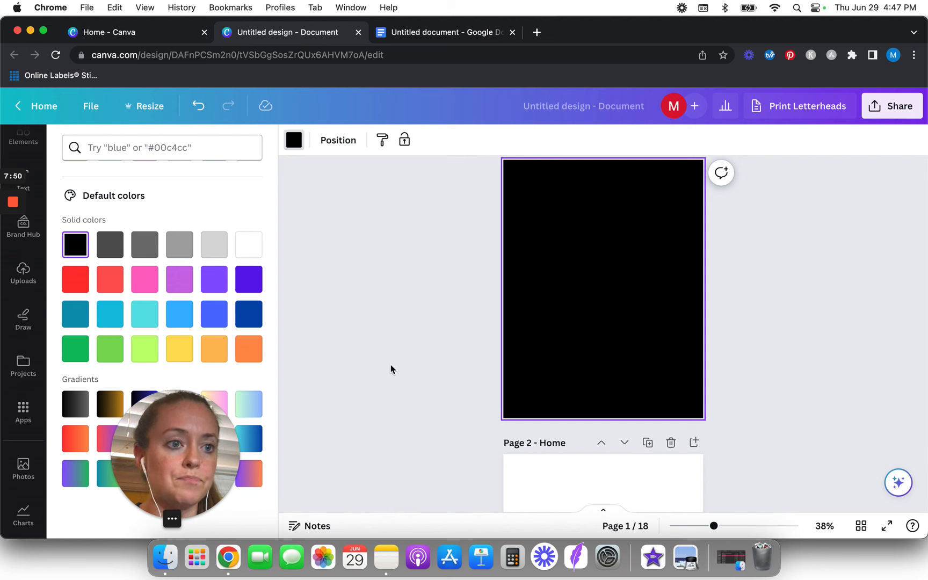
{"action": "key", "text": "super+z"}
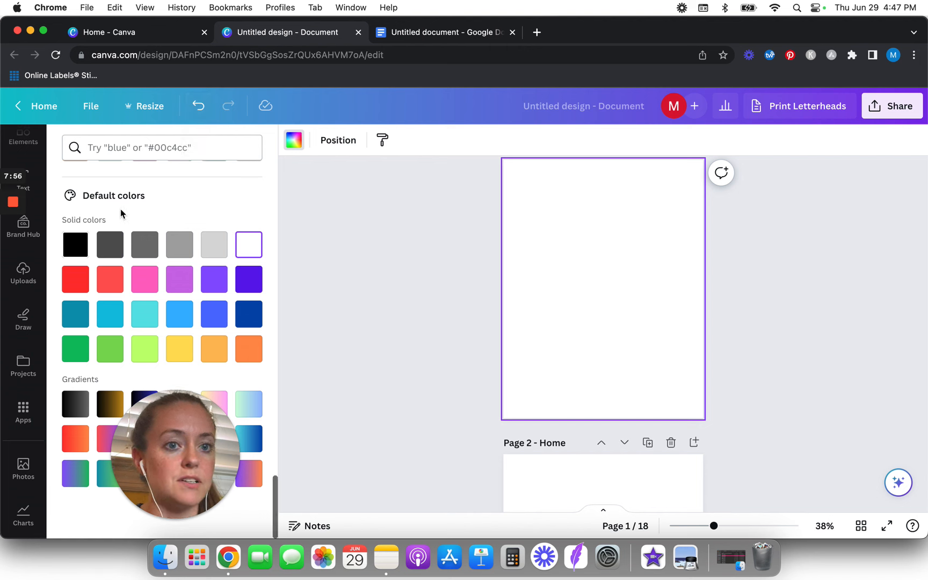
Set the Cover and Home pages' backgrounds to solid black and apply the color change to all pages
{"action": "left_click", "coordinate": [76, 244]}
{"action": "left_click", "coordinate": [539, 465]}
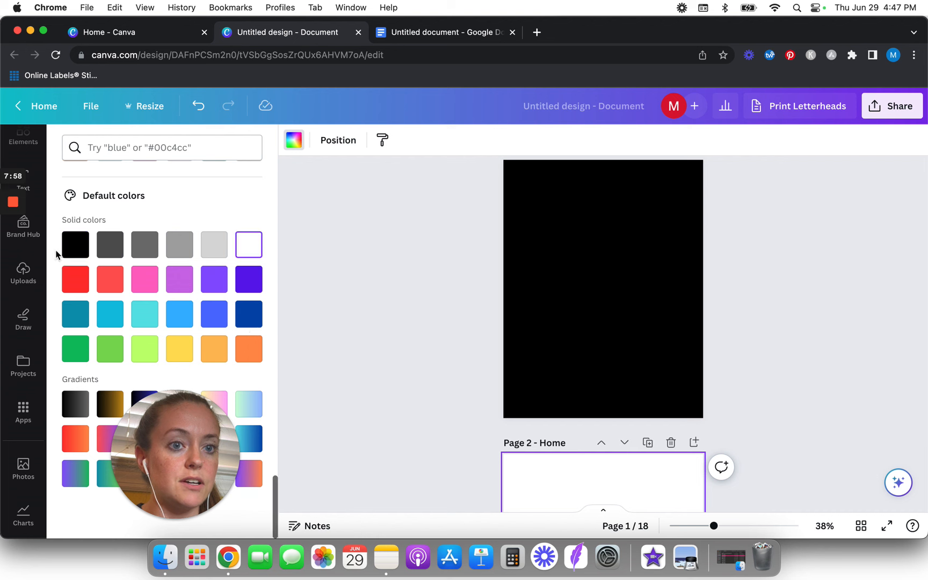
{"action": "left_click", "coordinate": [75, 244]}
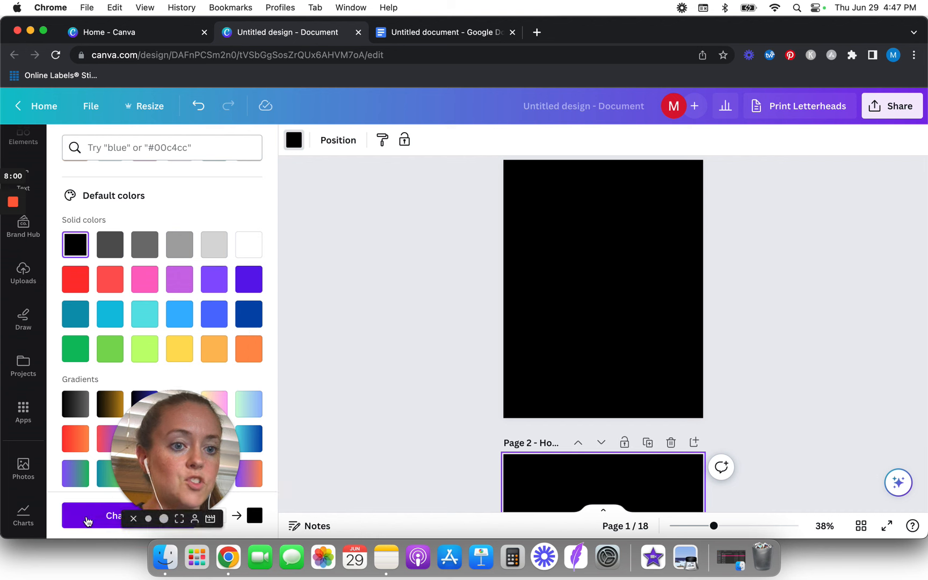
{"action": "left_click", "coordinate": [87, 521]}
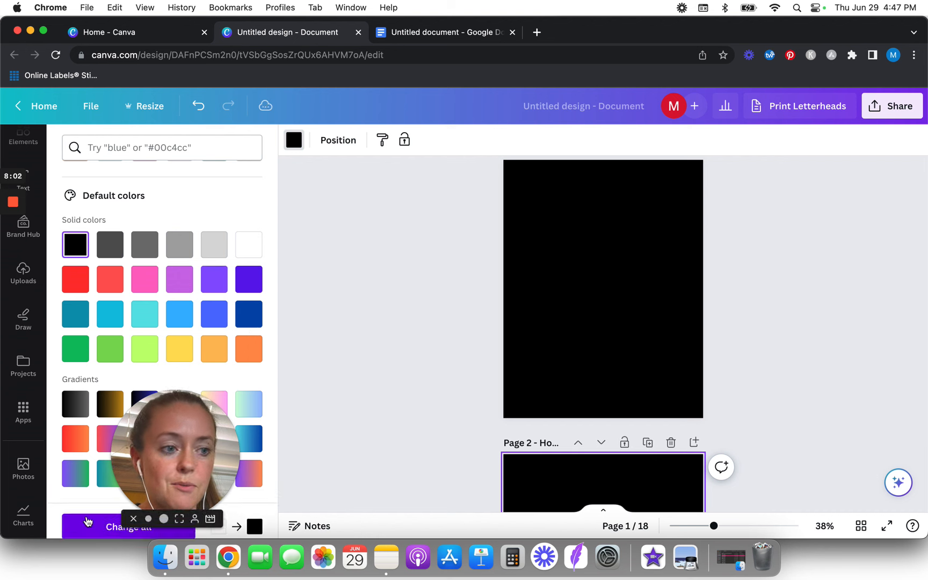
{"action": "left_click", "coordinate": [382, 319]}
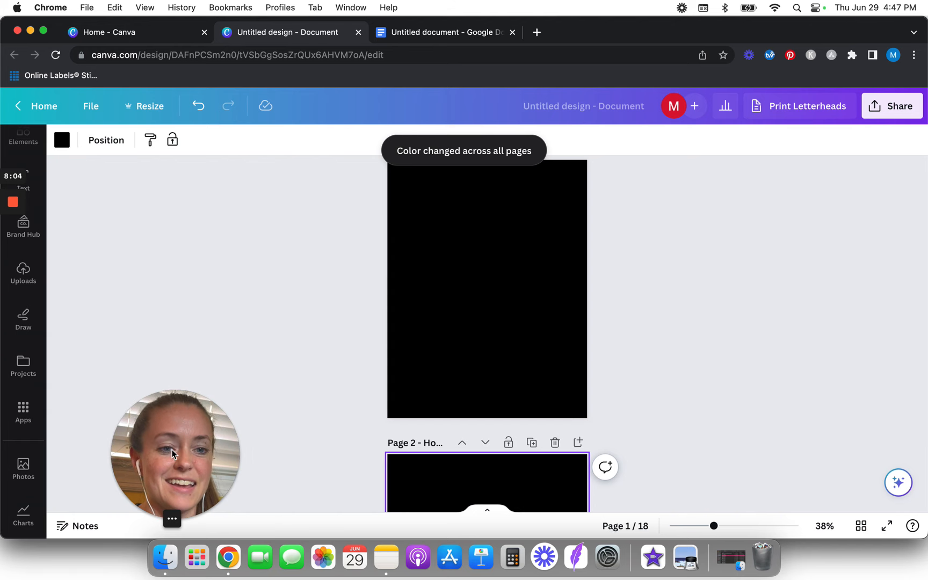
{"action": "left_click_drag", "start_coordinate": [171, 453], "coordinate": [75, 455]}
{"action": "left_click", "coordinate": [320, 322]}
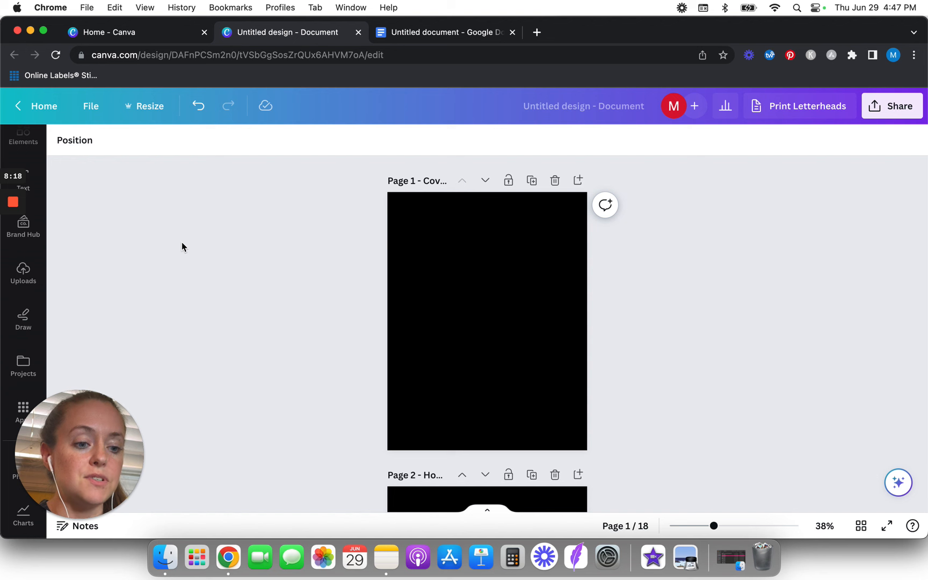
Add a pink square near the Cover page's upper-left corner and try out its corner rounding
{"action": "key", "text": "super+v"}
{"action": "left_click", "coordinate": [230, 309]}
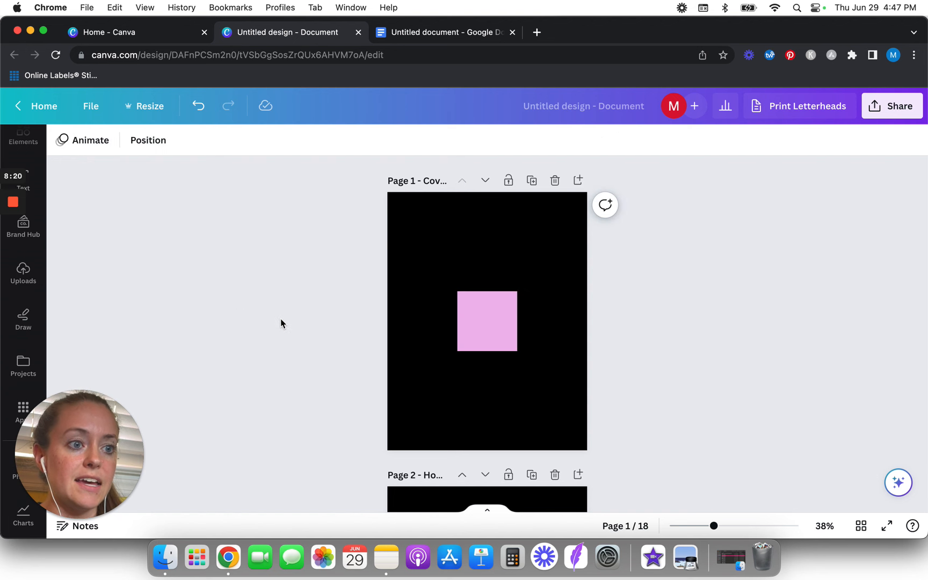
{"action": "left_click_drag", "start_coordinate": [485, 324], "coordinate": [433, 242]}
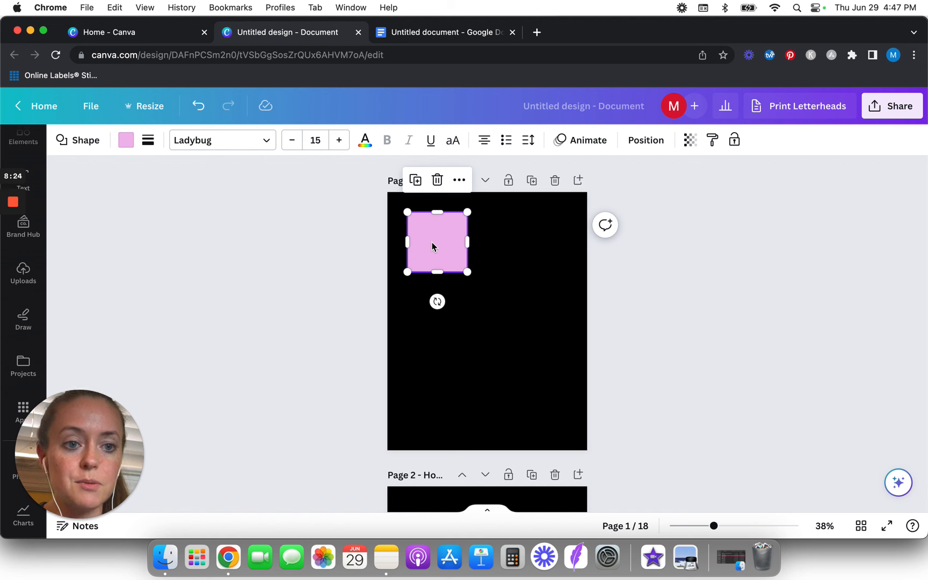
{"action": "left_click", "coordinate": [148, 140]}
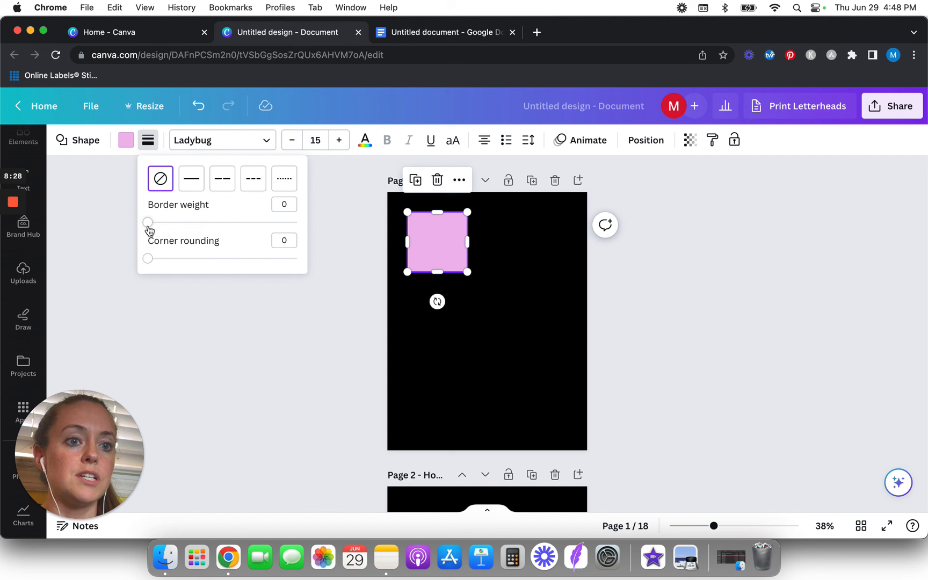
{"action": "mouse_move", "coordinate": [147, 259]}
{"action": "left_mouse_down"}
{"action": "mouse_move", "coordinate": [212, 263]}
{"action": "mouse_move", "coordinate": [140, 263]}
{"action": "left_mouse_up"}
{"action": "left_click", "coordinate": [422, 286]}
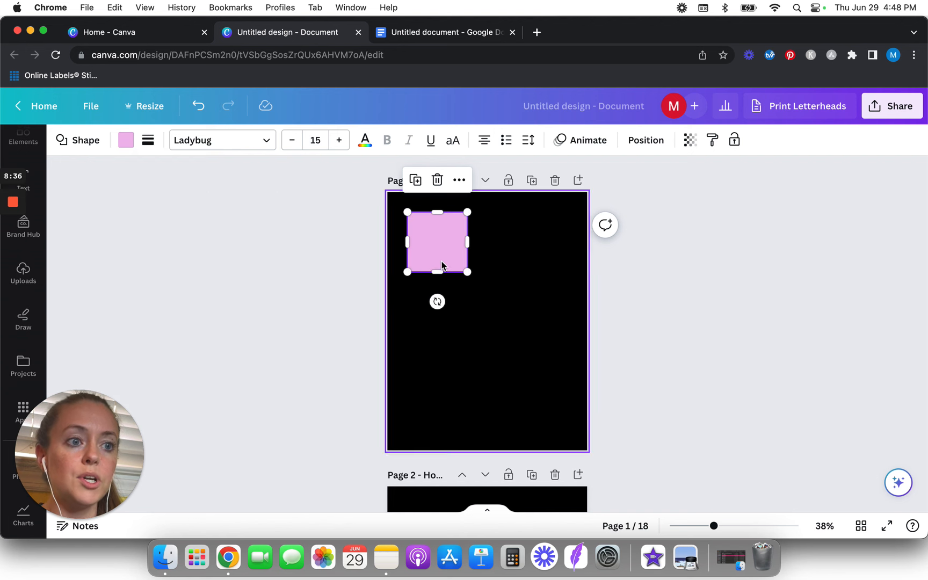
Delete the pink square from the Cover page
{"action": "left_click", "coordinate": [332, 268]}
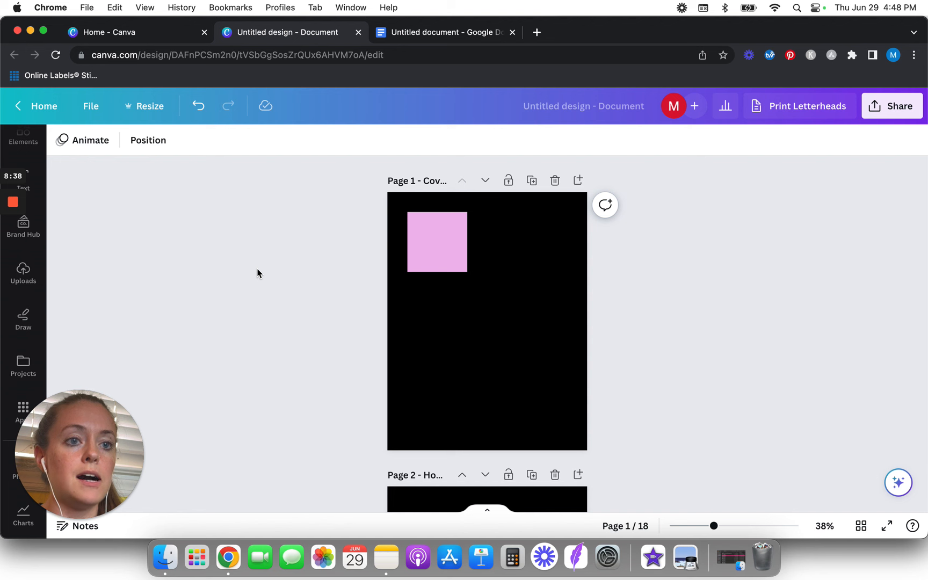
{"action": "left_click", "coordinate": [425, 261]}
{"action": "key", "text": "Delete"}
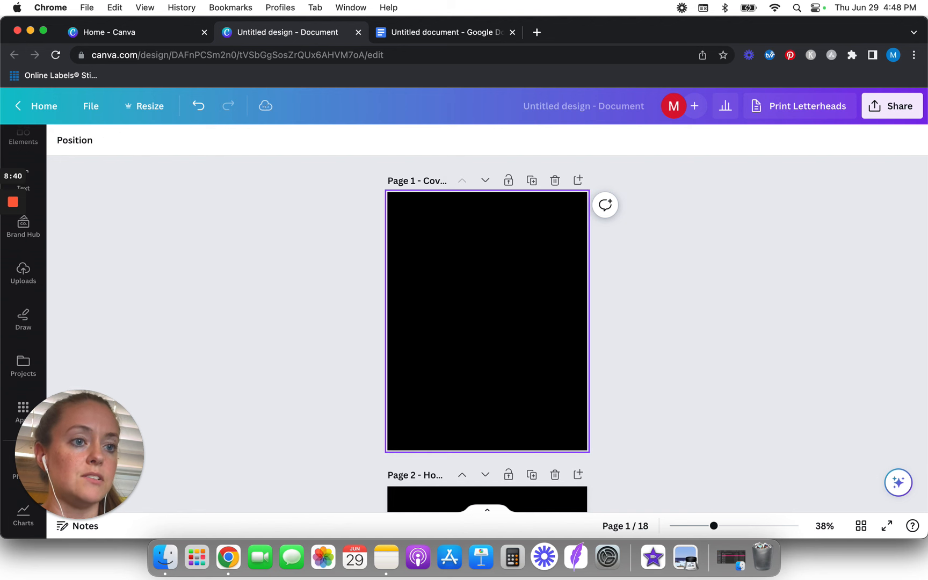
Add a single-image grid to the Cover page and narrow it to leave a black strip along the page's right edge
{"action": "scroll", "coordinate": [38, 282], "scroll_direction": "up", "scroll_amount": 2}
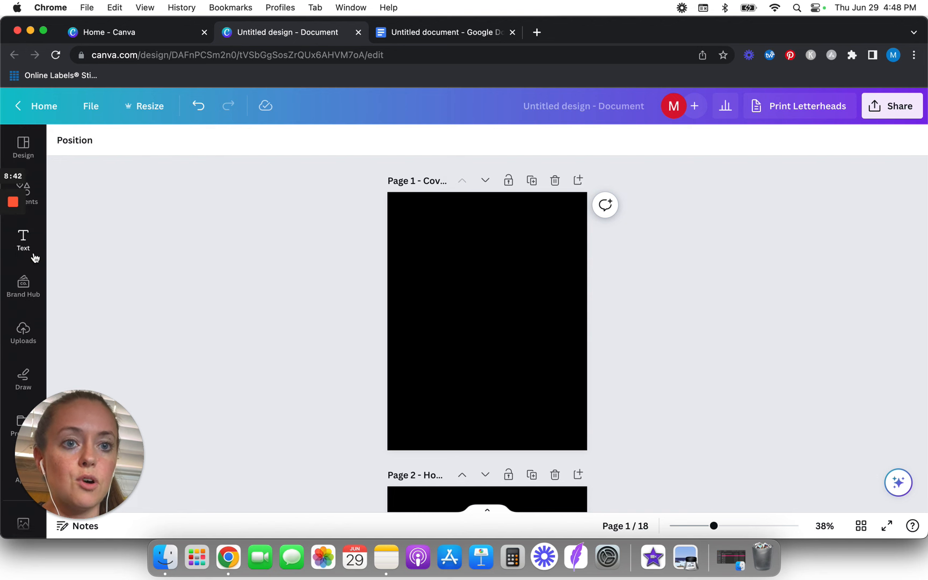
{"action": "left_click", "coordinate": [25, 188]}
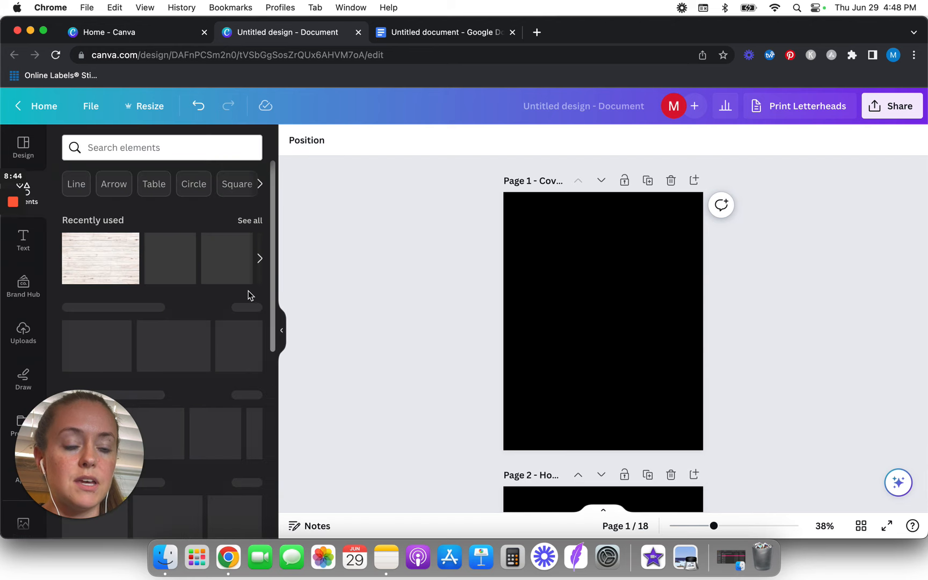
{"action": "scroll", "coordinate": [248, 293], "scroll_direction": "down", "scroll_amount": 3}
{"action": "scroll", "coordinate": [248, 295], "scroll_direction": "down", "scroll_amount": 10}
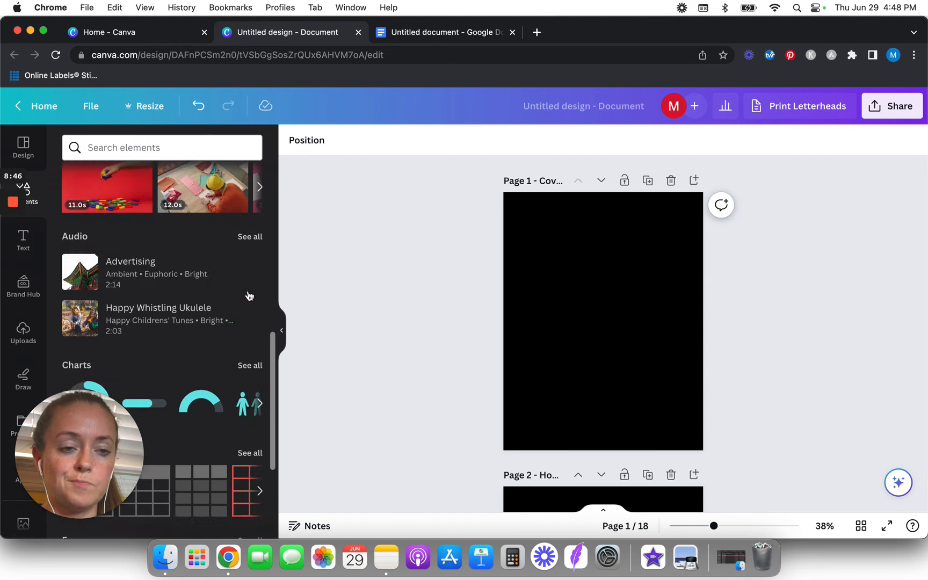
{"action": "scroll", "coordinate": [248, 294], "scroll_direction": "down", "scroll_amount": 6}
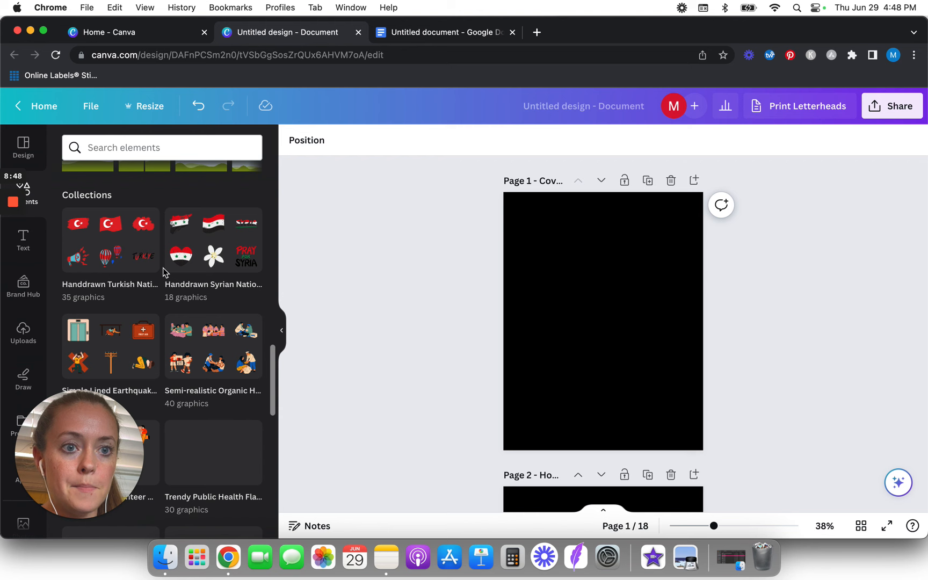
{"action": "scroll", "coordinate": [163, 268], "scroll_direction": "up", "scroll_amount": 3}
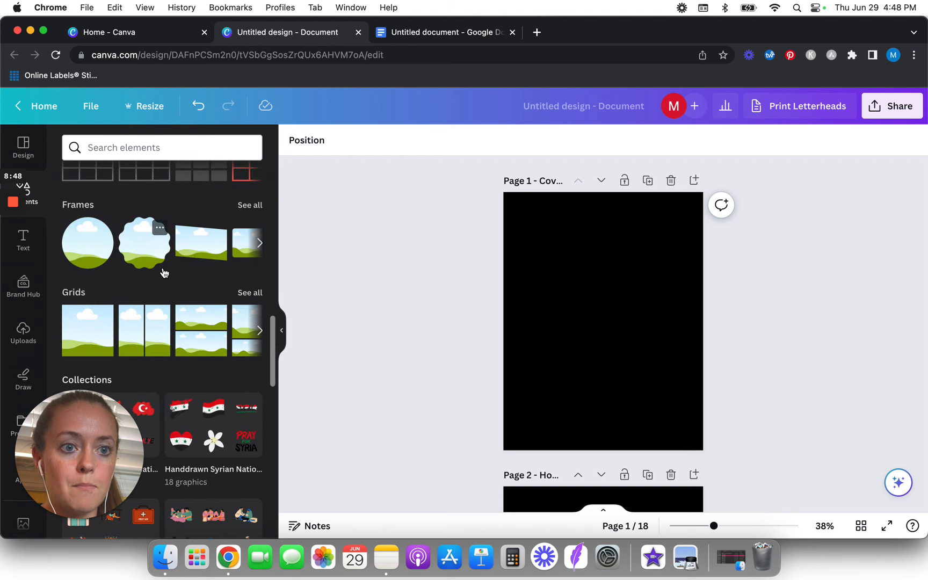
{"action": "left_click", "coordinate": [95, 336]}
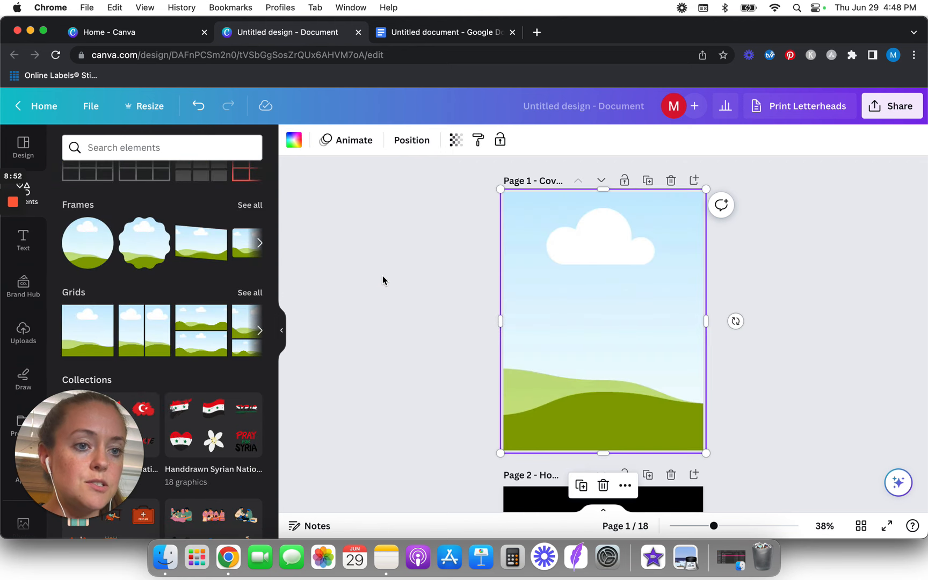
{"action": "left_click_drag", "start_coordinate": [706, 453], "coordinate": [679, 450]}
{"action": "left_click", "coordinate": [366, 360]}
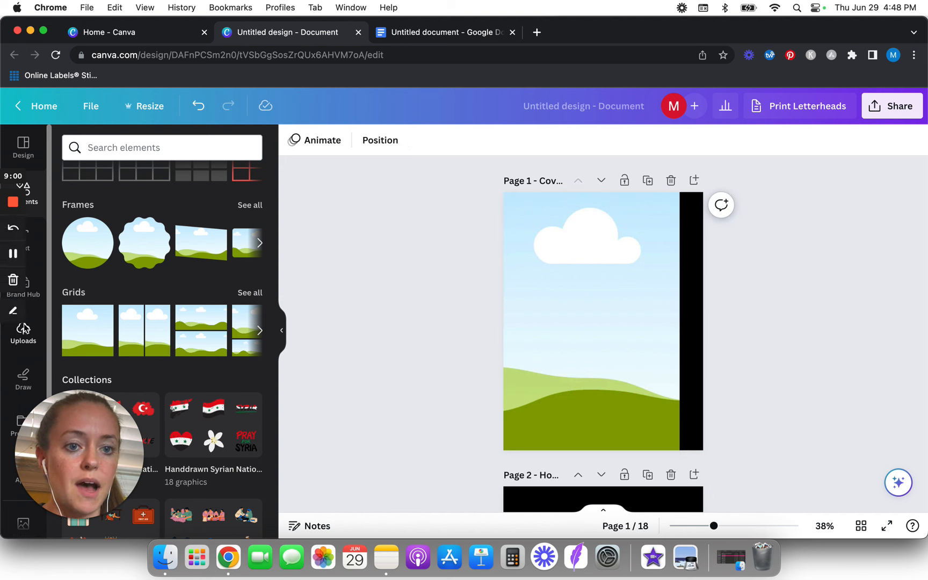
Search the photos for "halloween pattern" and fill the Cover page's grid with the orange ghost pattern
{"action": "left_click_drag", "start_coordinate": [76, 473], "coordinate": [133, 468]}
{"action": "scroll", "coordinate": [32, 463], "scroll_direction": "down", "scroll_amount": 2}
{"action": "left_click", "coordinate": [24, 467]}
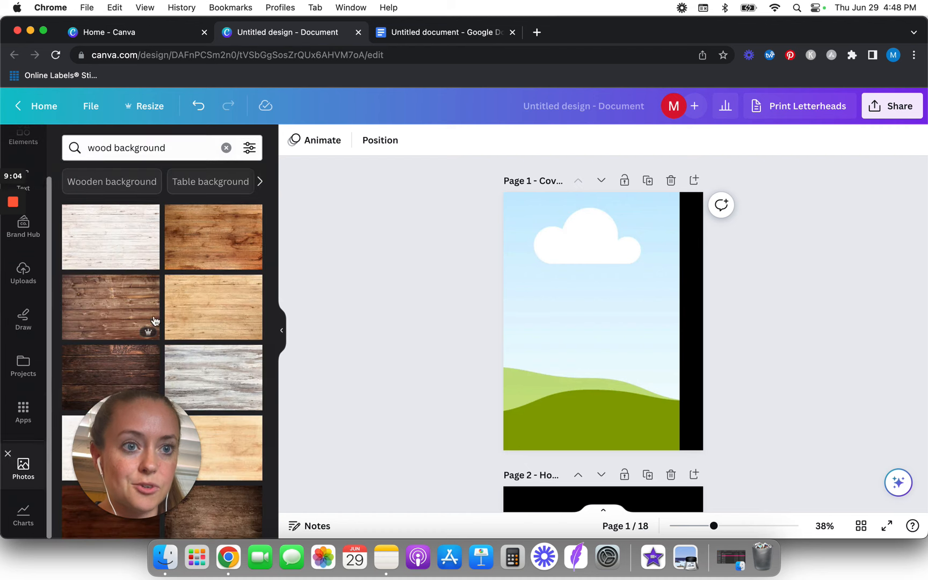
{"action": "left_click", "coordinate": [181, 152]}
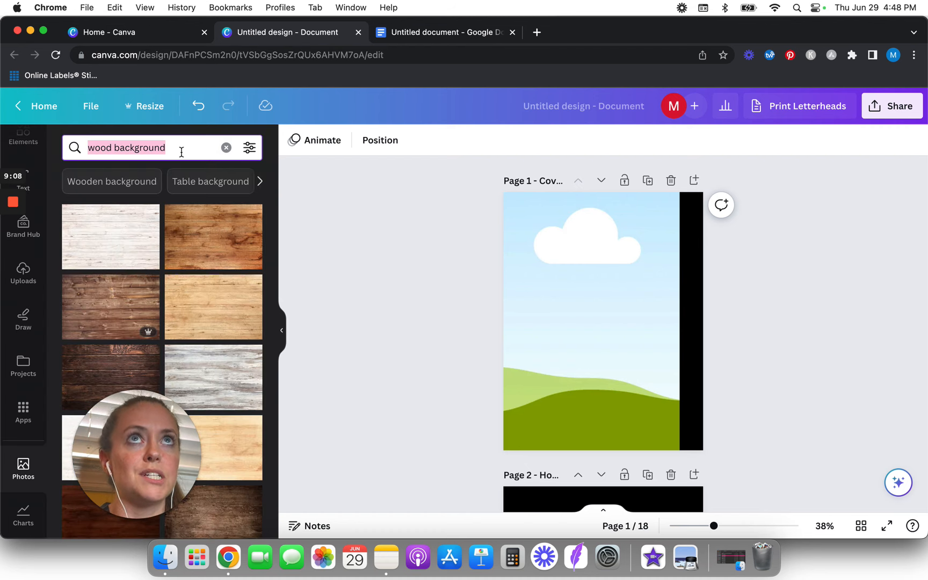
{"action": "type", "text": "halloween pattern"}
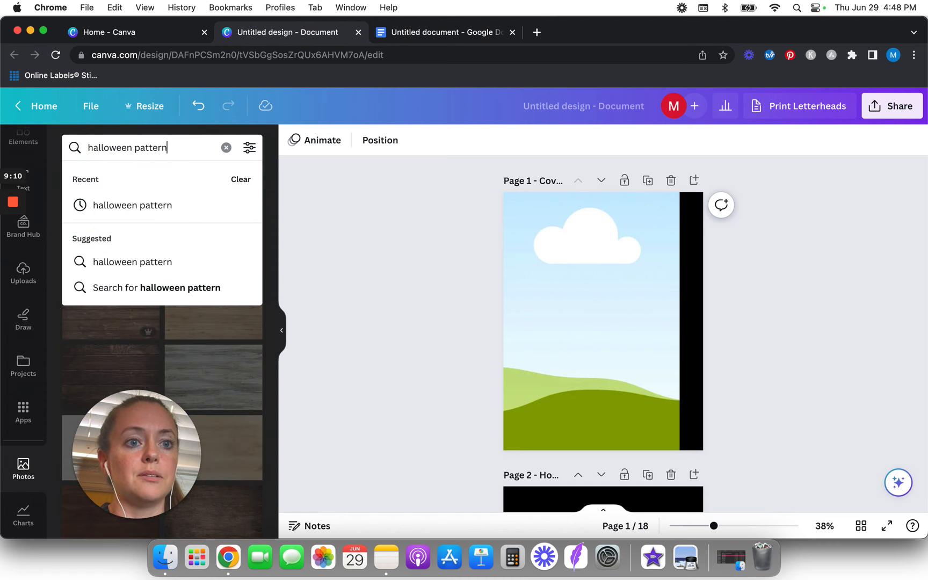
{"action": "key", "text": "Return"}
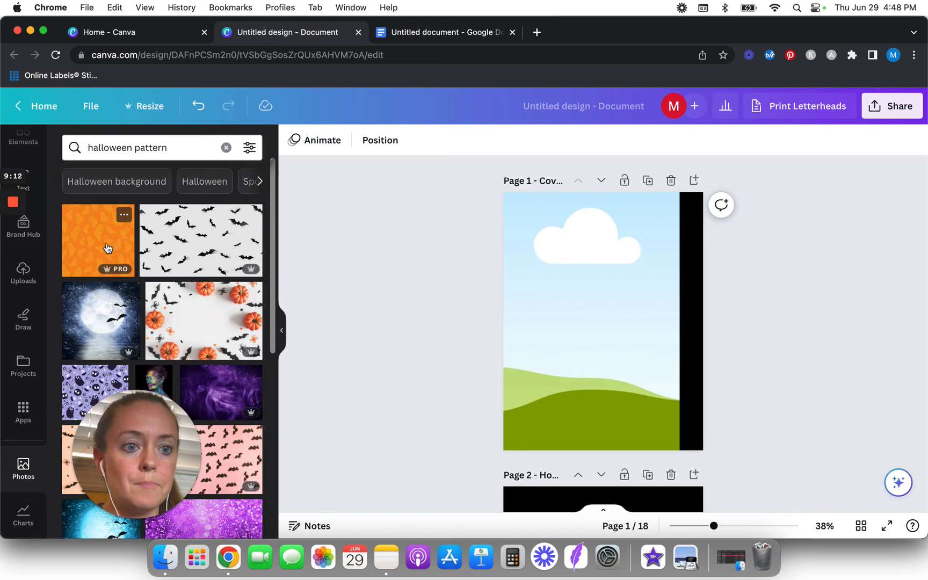
{"action": "left_click_drag", "start_coordinate": [97, 244], "coordinate": [548, 271]}
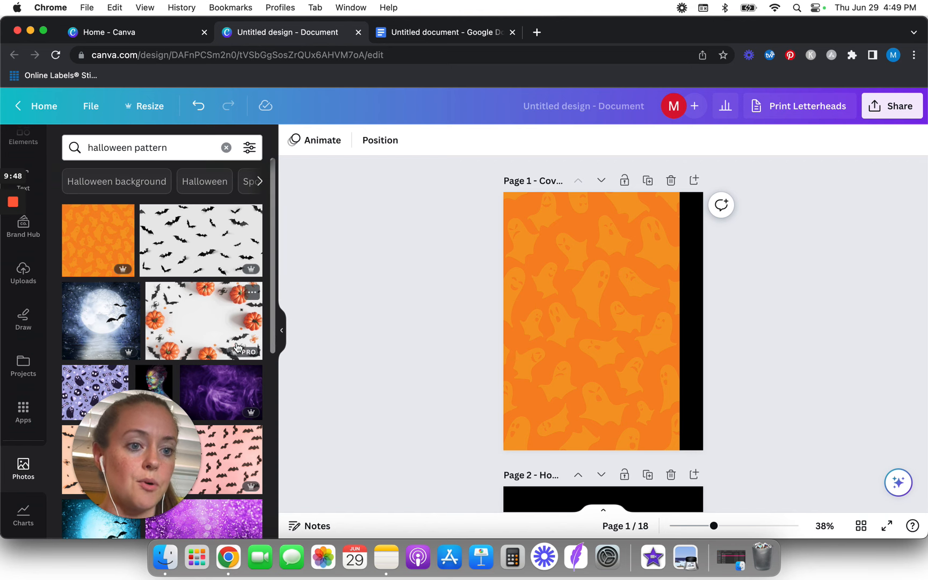
Widen the ghost-pattern grid on the Cover page slightly to a width of about 7.8, keeping a narrow black strip beside it
{"action": "scroll", "coordinate": [238, 347], "scroll_direction": "down", "scroll_amount": 5}
{"action": "scroll", "coordinate": [238, 348], "scroll_direction": "up", "scroll_amount": 6}
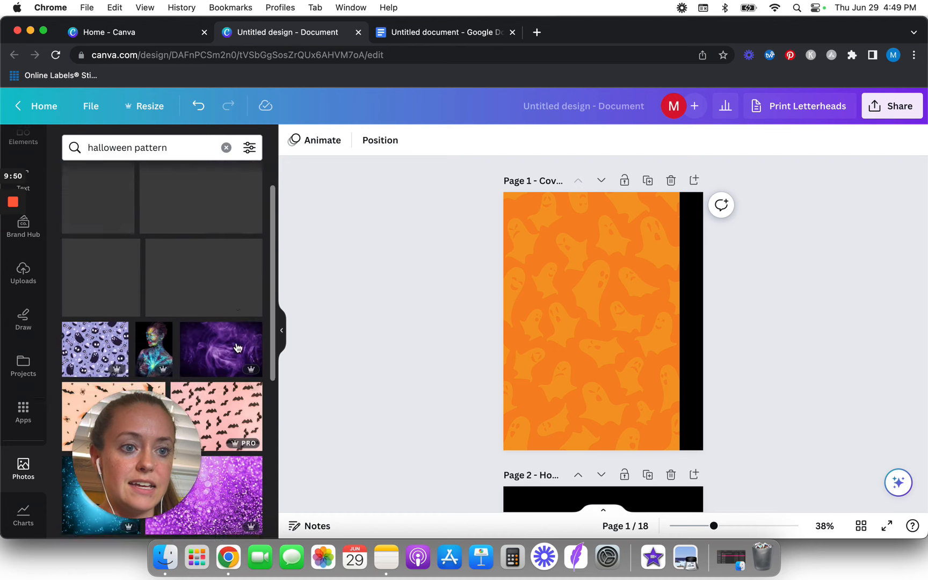
{"action": "left_click", "coordinate": [287, 338]}
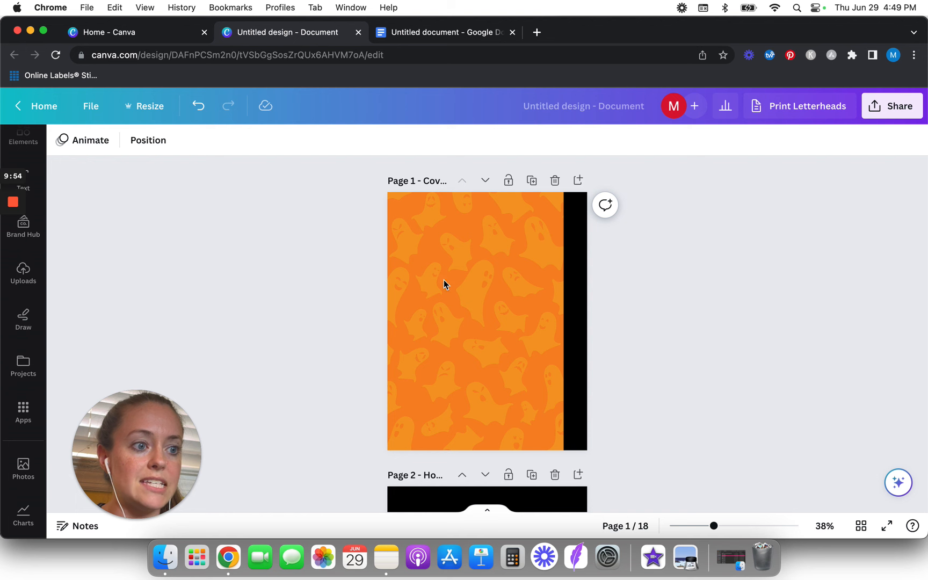
{"action": "left_click", "coordinate": [527, 303]}
{"action": "left_click_drag", "start_coordinate": [564, 321], "coordinate": [572, 324]}
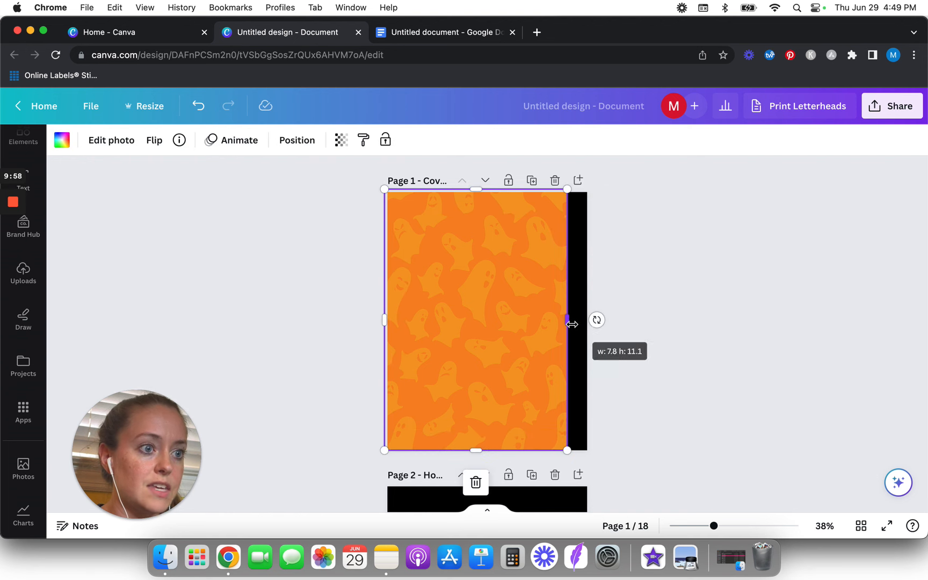
{"action": "left_click", "coordinate": [294, 306]}
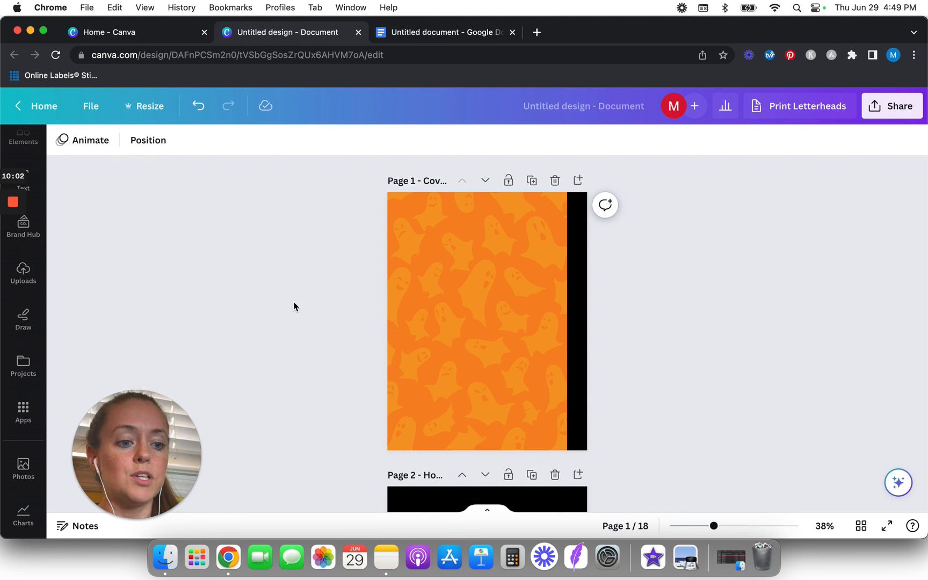
Add a square to the middle of the Cover page and color it pale green from the Cool Tropical palette
{"action": "key", "text": "super+v"}
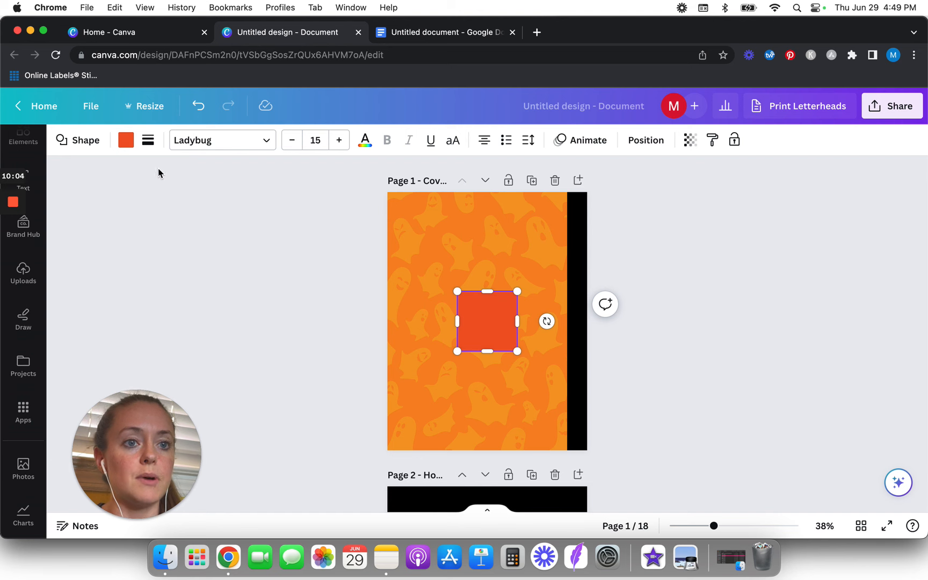
{"action": "left_click", "coordinate": [123, 142]}
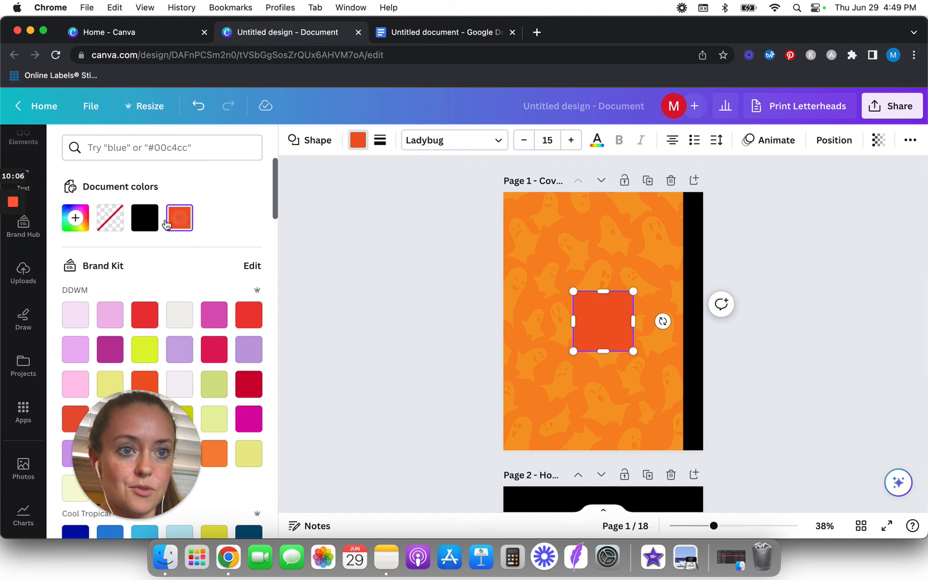
{"action": "scroll", "coordinate": [227, 302], "scroll_direction": "down", "scroll_amount": 5}
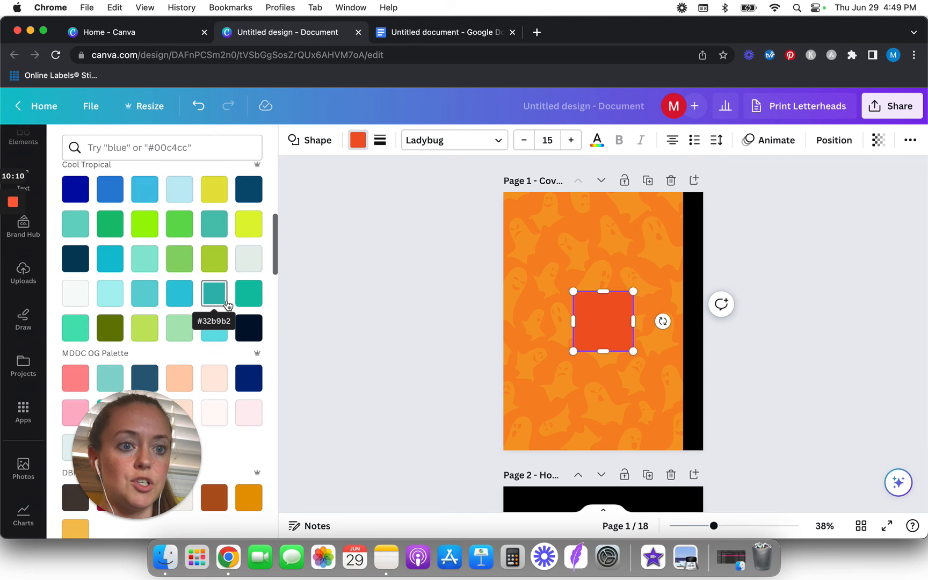
{"action": "scroll", "coordinate": [227, 304], "scroll_direction": "up", "scroll_amount": 1}
{"action": "left_click", "coordinate": [145, 360]}
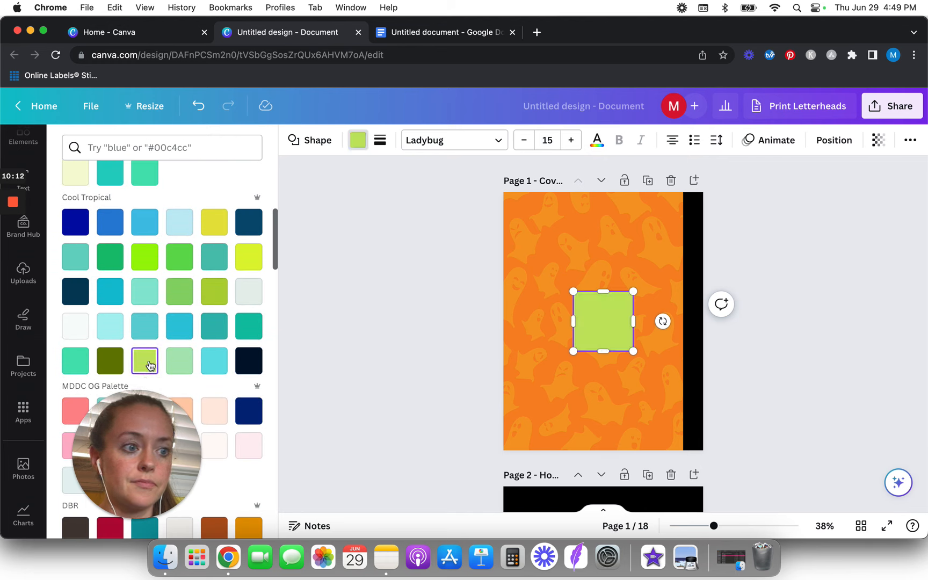
{"action": "left_click", "coordinate": [178, 360]}
{"action": "left_click", "coordinate": [144, 363]}
{"action": "left_click", "coordinate": [180, 366]}
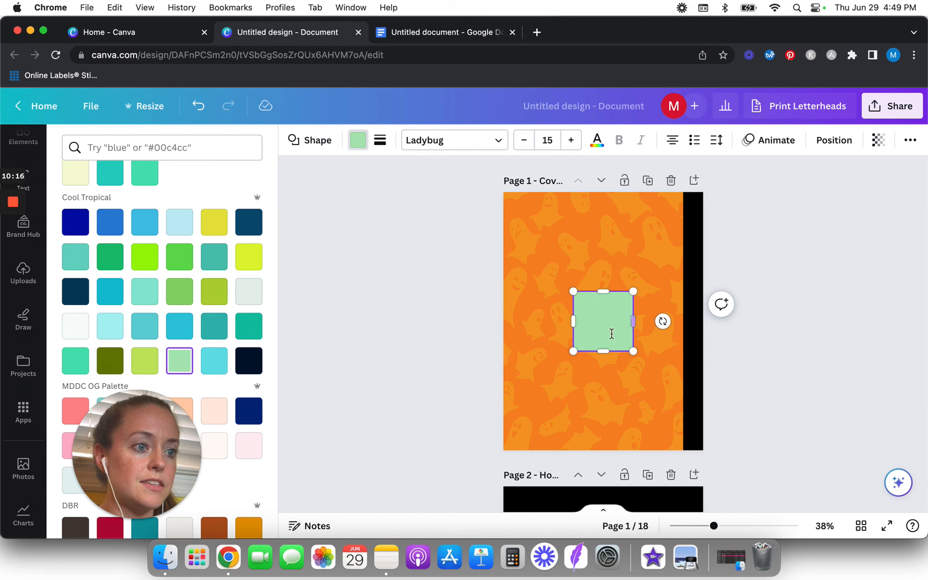
Move the green square higher on the Cover page and set its corner rounding to 30
{"action": "left_click", "coordinate": [613, 332]}
{"action": "left_click", "coordinate": [376, 326]}
{"action": "left_click", "coordinate": [493, 323]}
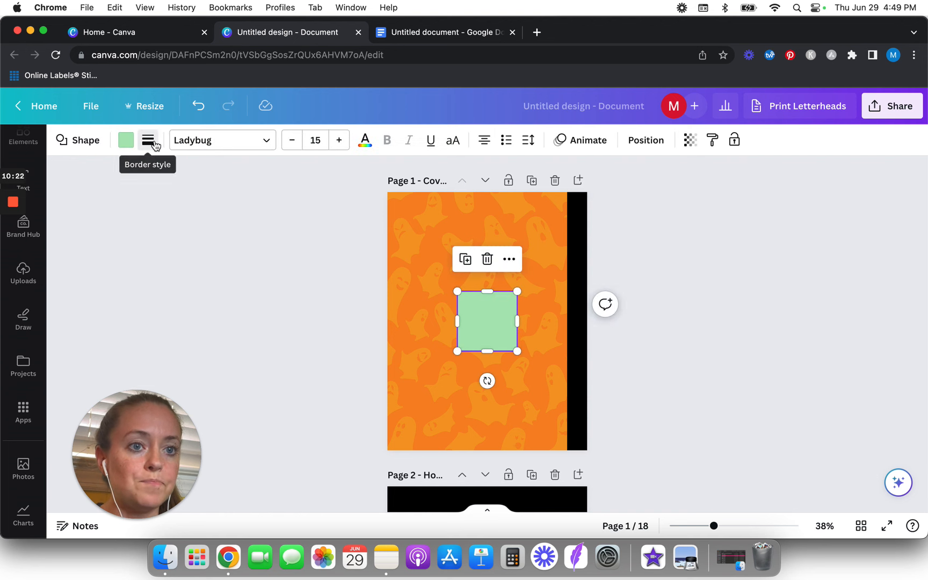
{"action": "left_click", "coordinate": [149, 142]}
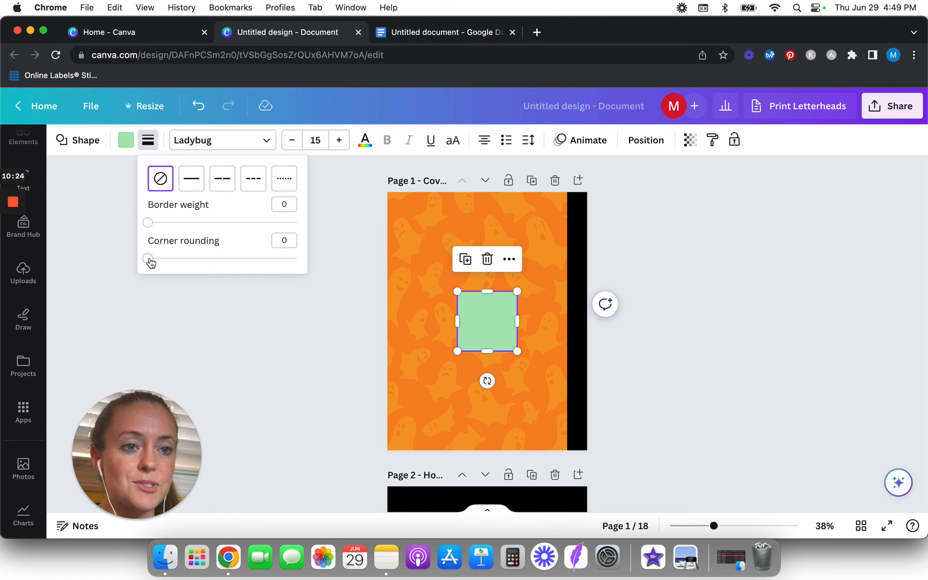
{"action": "left_click", "coordinate": [370, 328]}
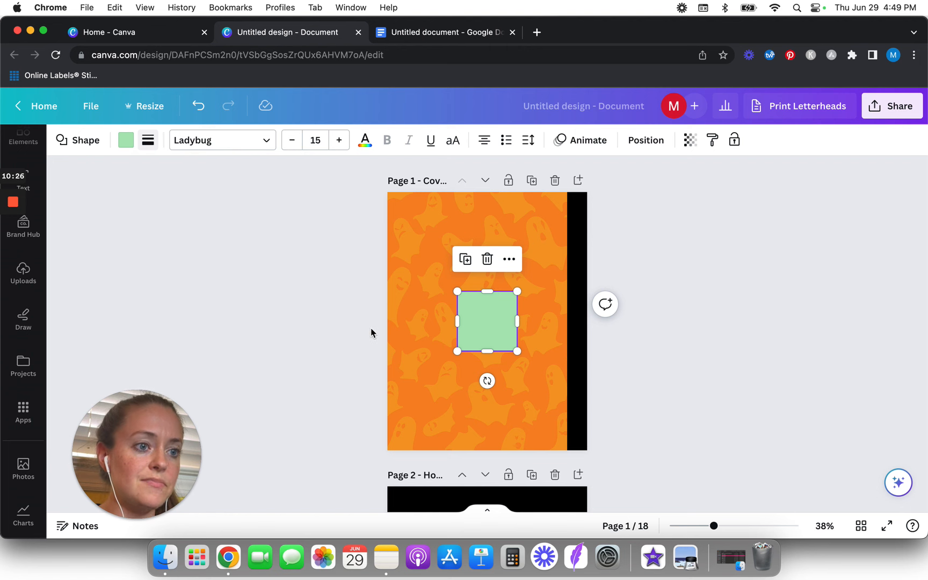
{"action": "scroll", "coordinate": [370, 328], "scroll_direction": "up", "scroll_amount": 5}
{"action": "scroll", "coordinate": [371, 332], "scroll_direction": "up", "scroll_amount": 3}
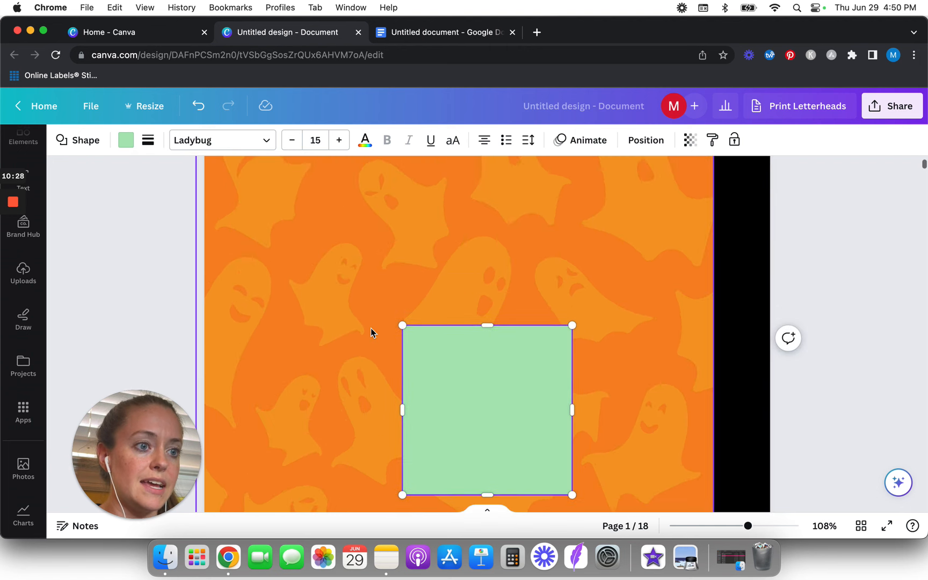
{"action": "scroll", "coordinate": [370, 327], "scroll_direction": "up", "scroll_amount": 5}
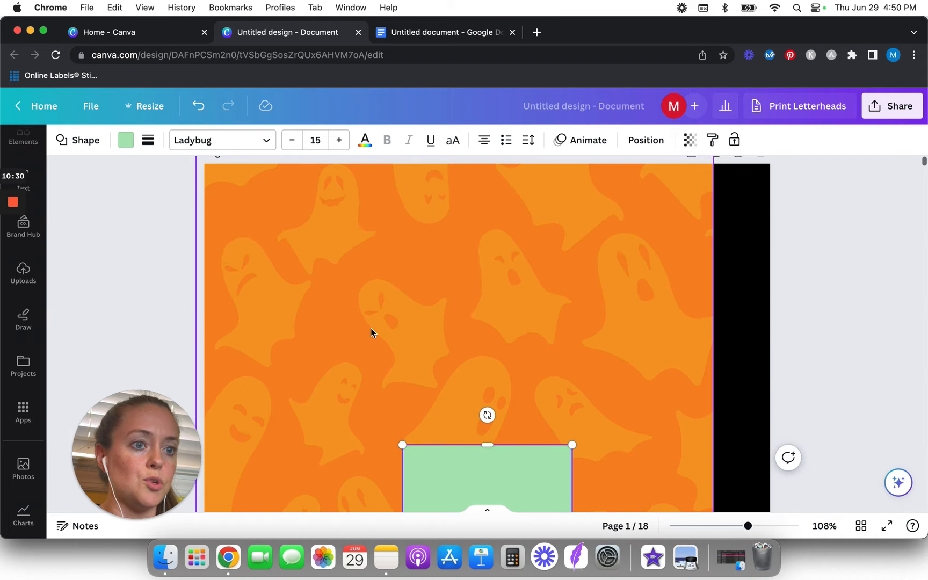
{"action": "left_click", "coordinate": [127, 143]}
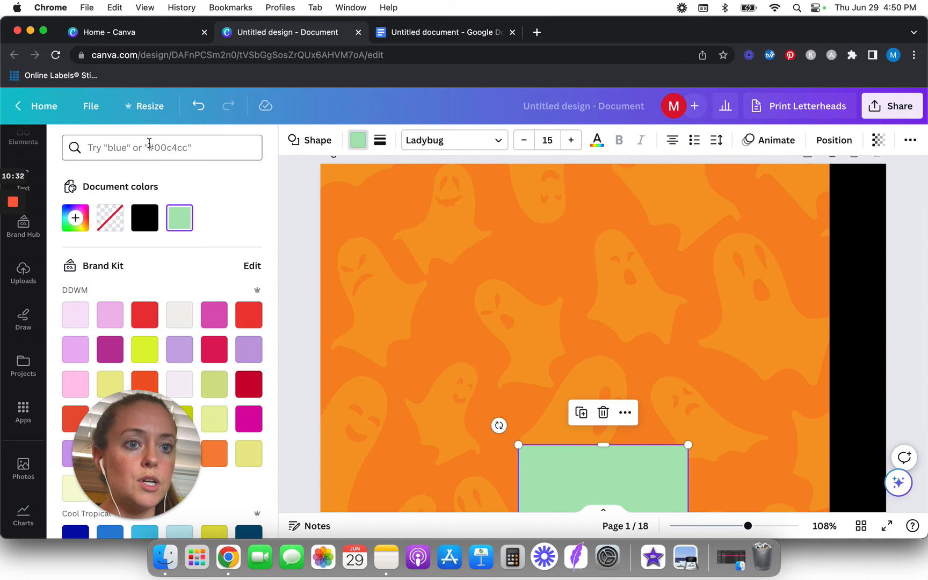
{"action": "left_click", "coordinate": [305, 195]}
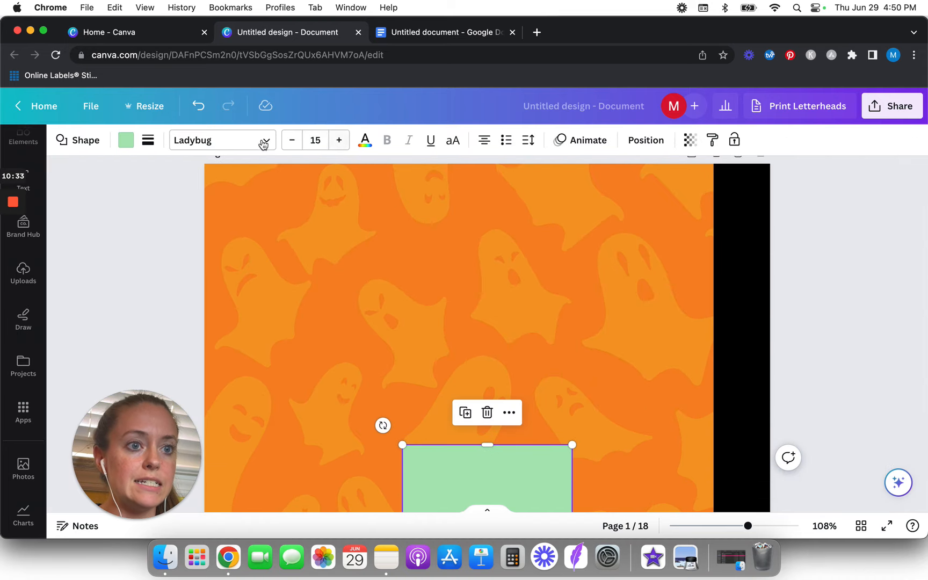
{"action": "left_click", "coordinate": [151, 143]}
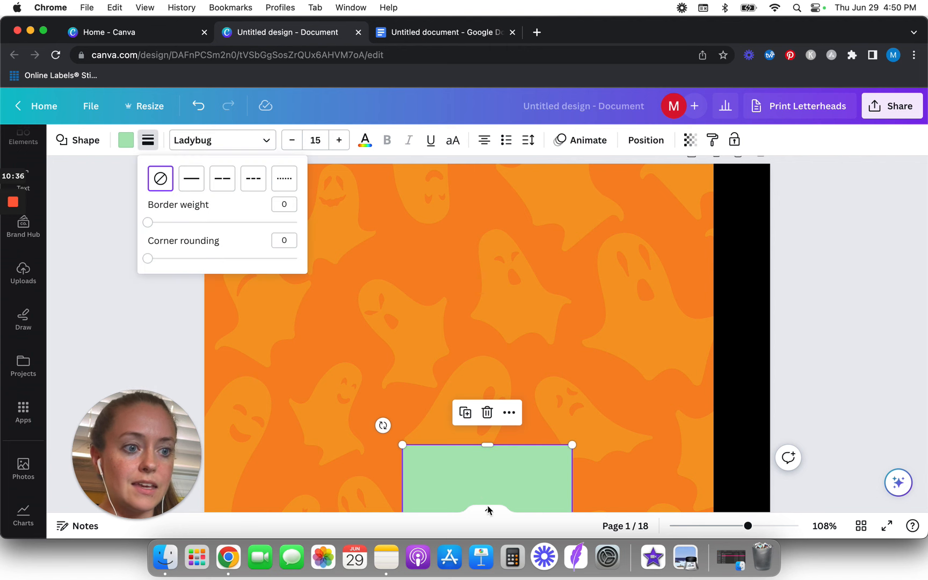
{"action": "left_click_drag", "start_coordinate": [457, 477], "coordinate": [471, 324]}
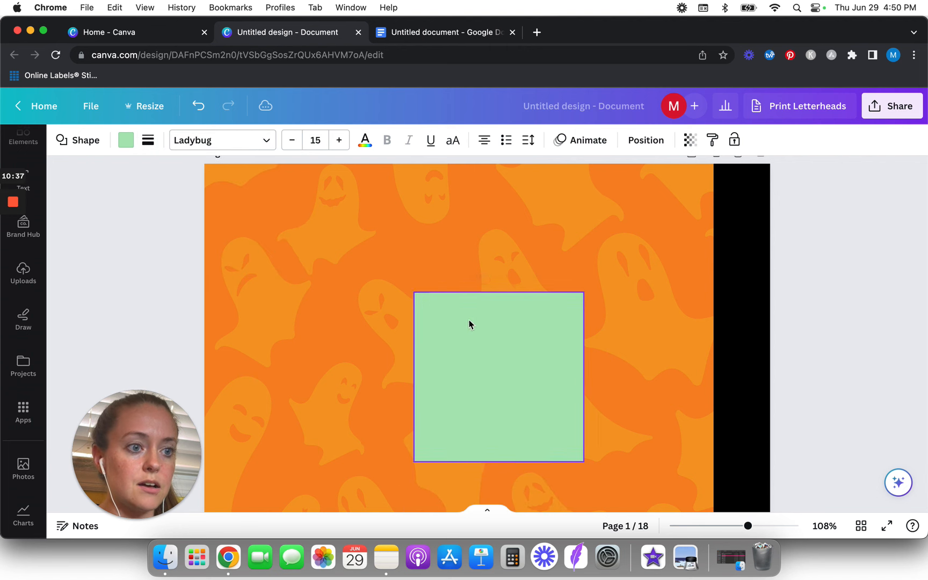
{"action": "left_click", "coordinate": [151, 143]}
{"action": "left_click_drag", "start_coordinate": [148, 259], "coordinate": [193, 258]}
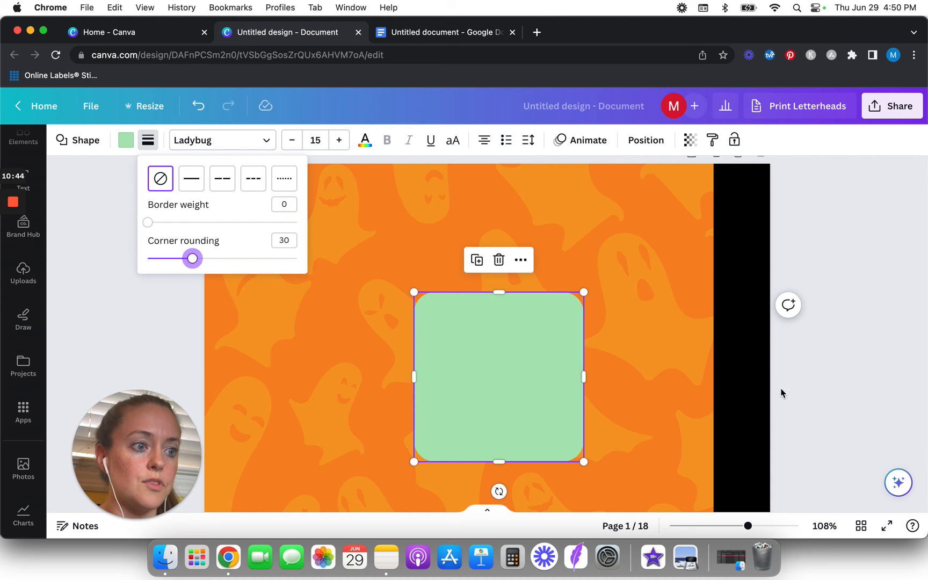
Move the rounded green square to the Cover page's upper-right corner and shrink it into a small tab overlapping the black strip
{"action": "left_click_drag", "start_coordinate": [501, 362], "coordinate": [682, 238]}
{"action": "scroll", "coordinate": [682, 238], "scroll_direction": "down", "scroll_amount": 8}
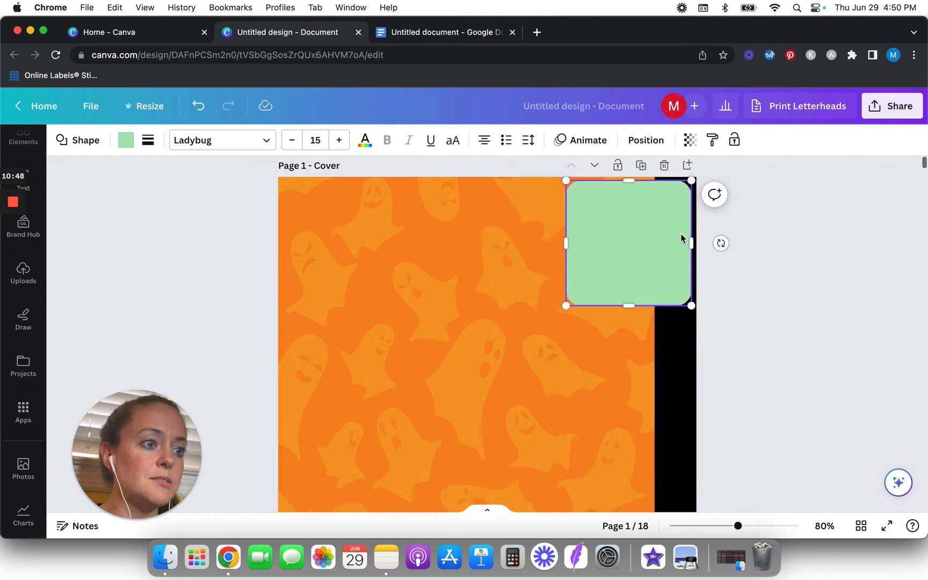
{"action": "scroll", "coordinate": [681, 238], "scroll_direction": "down", "scroll_amount": 2}
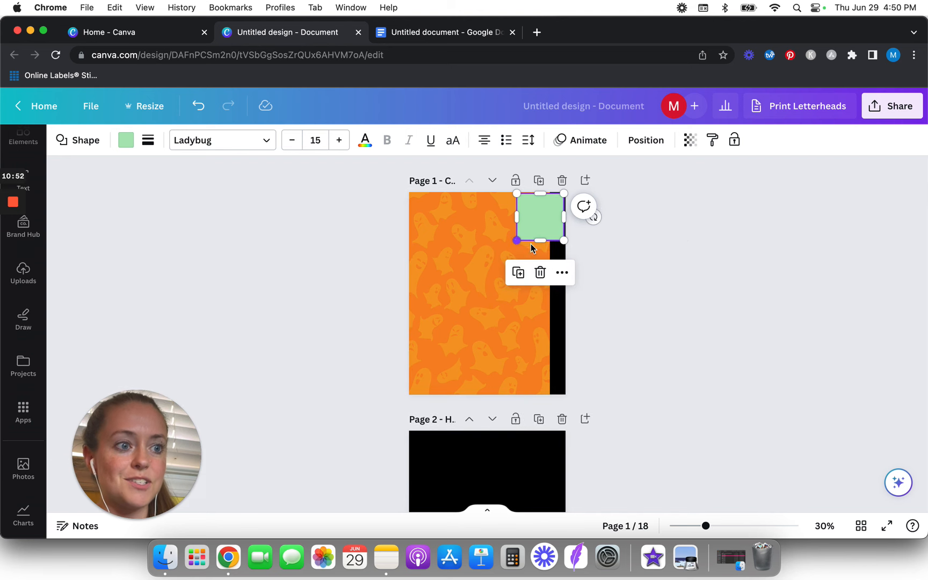
{"action": "left_click_drag", "start_coordinate": [541, 240], "coordinate": [539, 205]}
{"action": "left_click", "coordinate": [619, 262]}
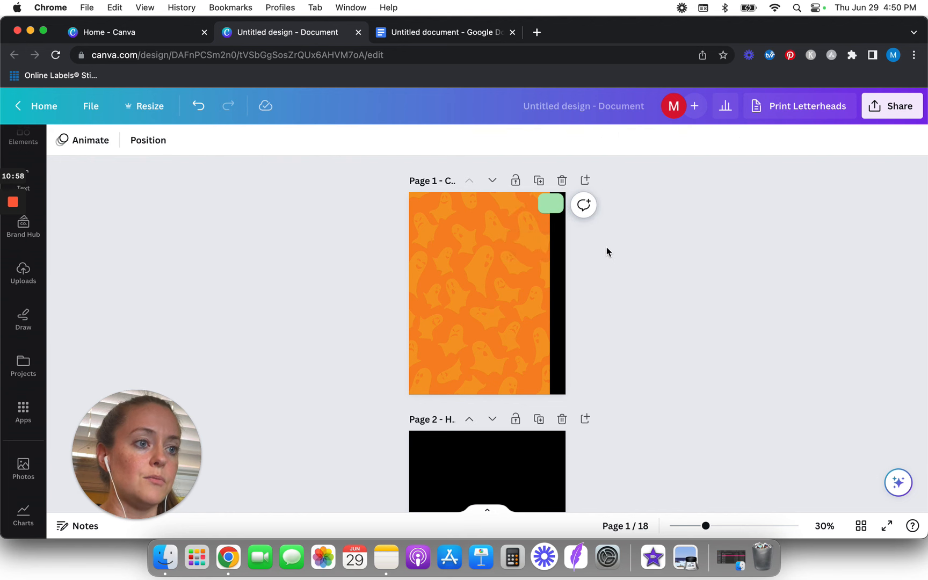
{"action": "scroll", "coordinate": [605, 250], "scroll_direction": "up", "scroll_amount": 3}
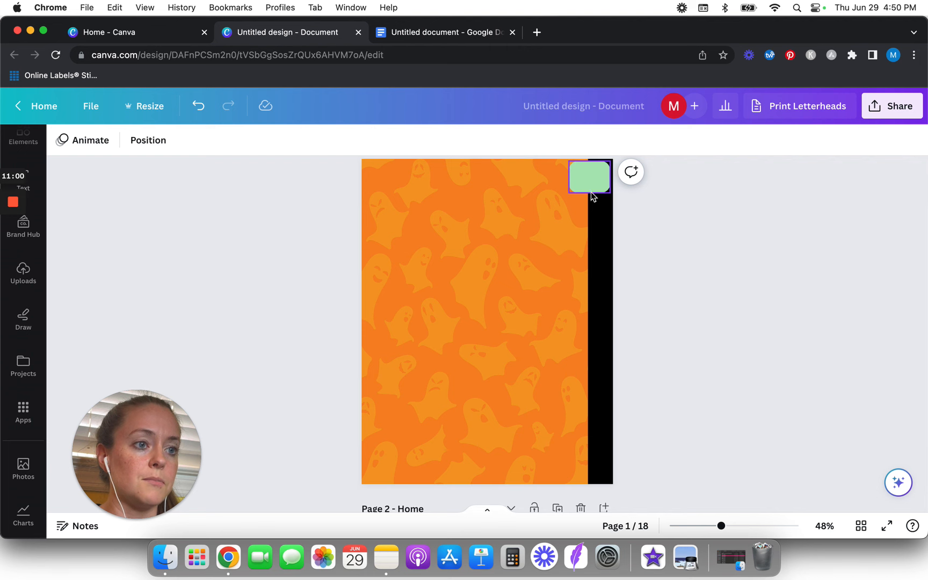
Check the page list in the Google Docs outline, and back in Canva snap the green tab flush into the Cover page's upper-right corner
{"action": "left_click", "coordinate": [420, 33]}
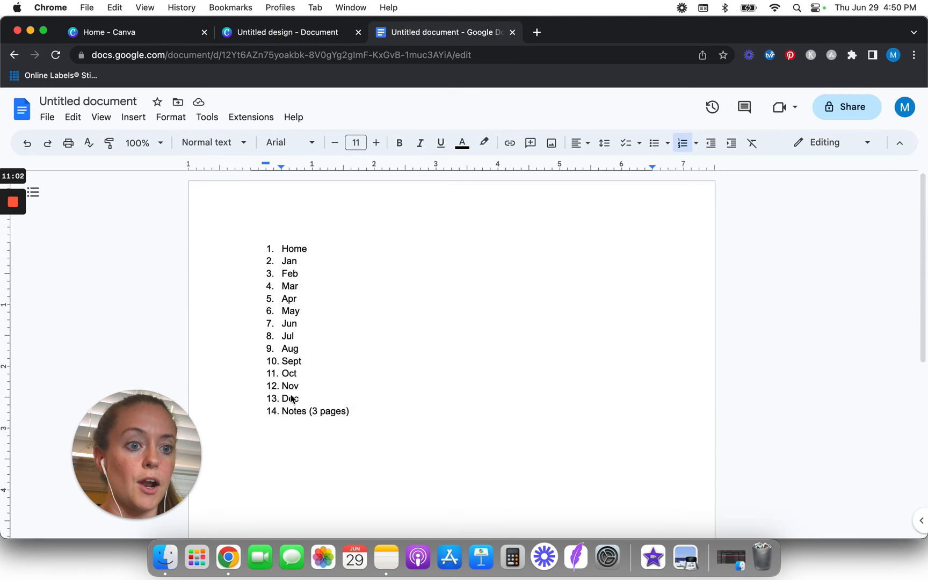
{"action": "left_click", "coordinate": [292, 34]}
{"action": "scroll", "coordinate": [601, 199], "scroll_direction": "up", "scroll_amount": 1}
{"action": "left_click", "coordinate": [592, 205]}
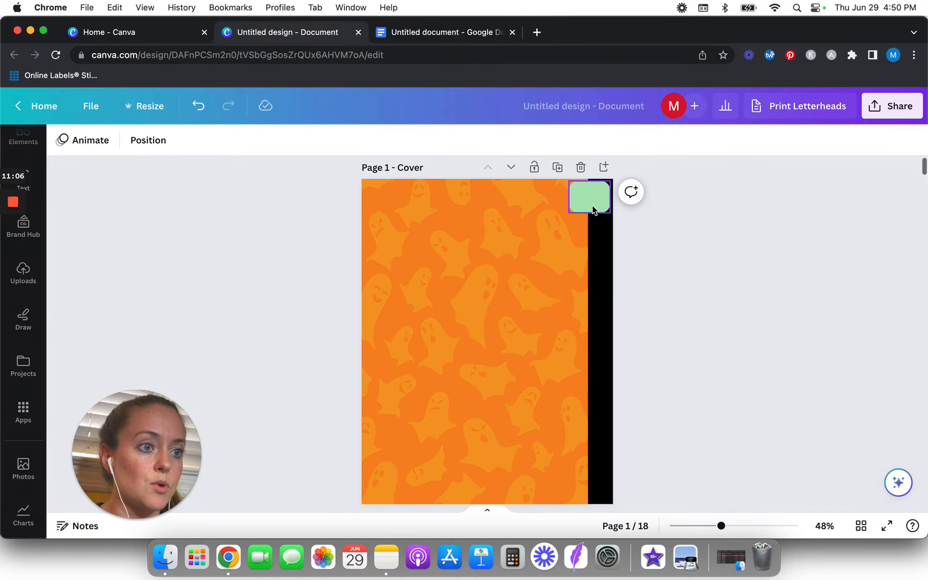
{"action": "left_click_drag", "start_coordinate": [593, 204], "coordinate": [594, 206]}
{"action": "left_click", "coordinate": [659, 263]}
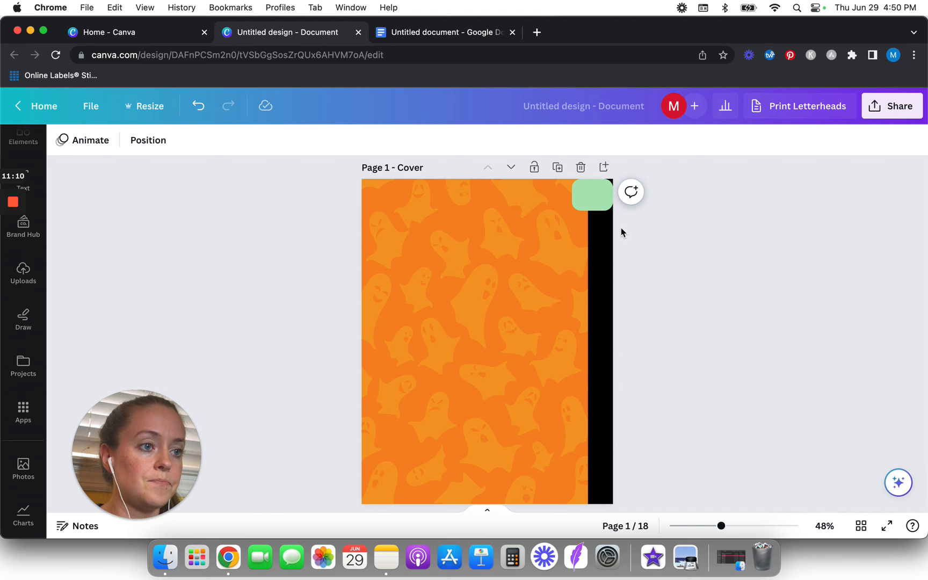
Nudge the green tab slightly down and inward to leave a small gap from the Cover page's edges
{"action": "scroll", "coordinate": [612, 209], "scroll_direction": "down", "scroll_amount": 2}
{"action": "scroll", "coordinate": [602, 184], "scroll_direction": "up", "scroll_amount": 6}
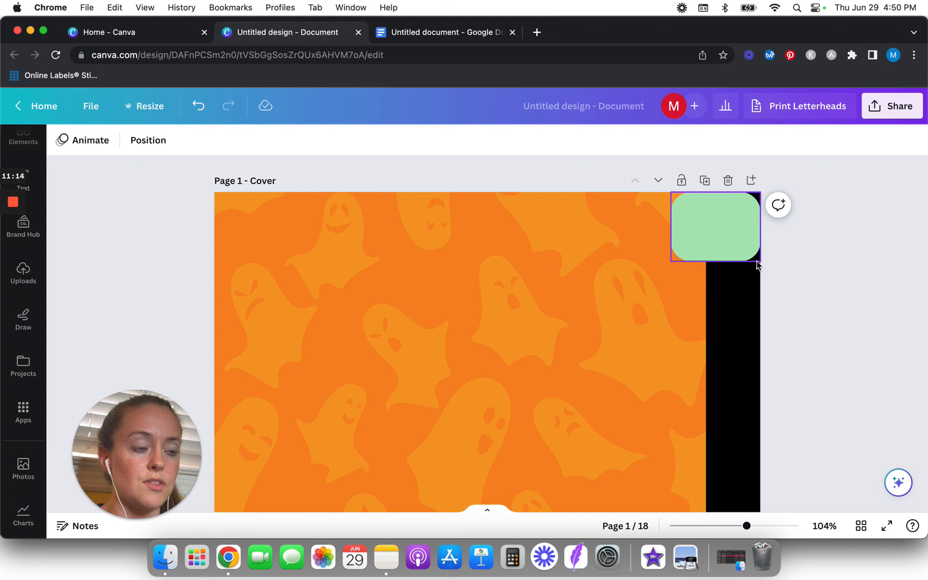
{"action": "left_click", "coordinate": [724, 219]}
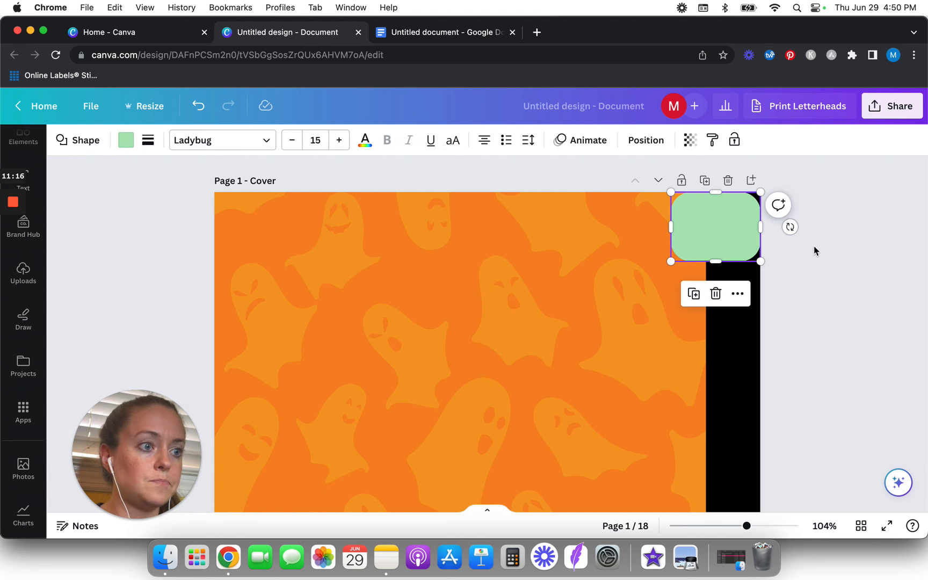
{"action": "key", "text": "Down"}
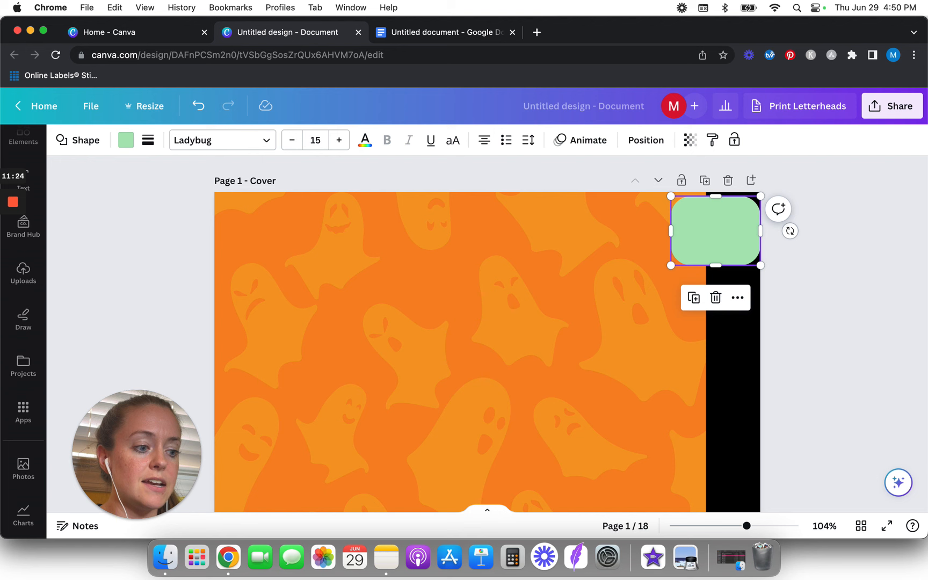
{"action": "key", "text": "Left"}
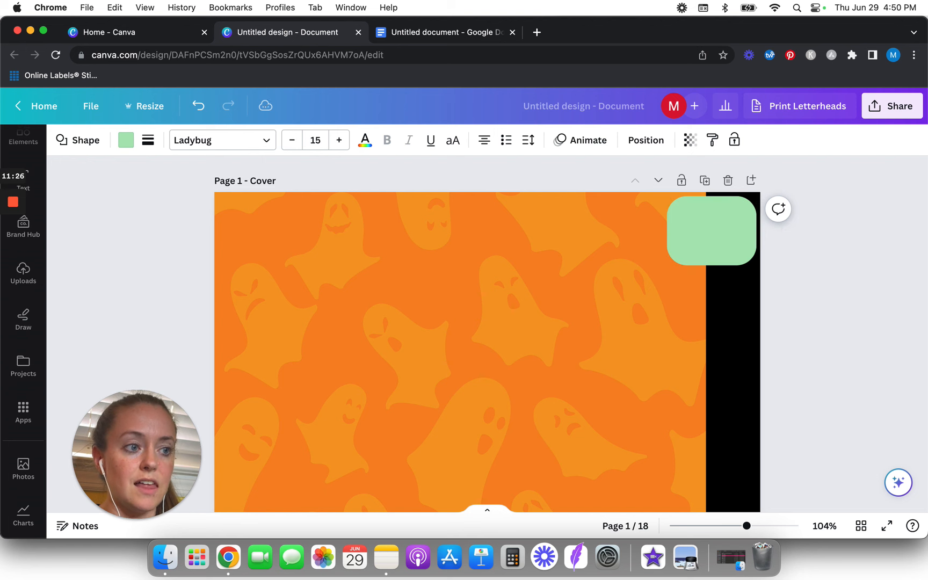
{"action": "left_click", "coordinate": [776, 276]}
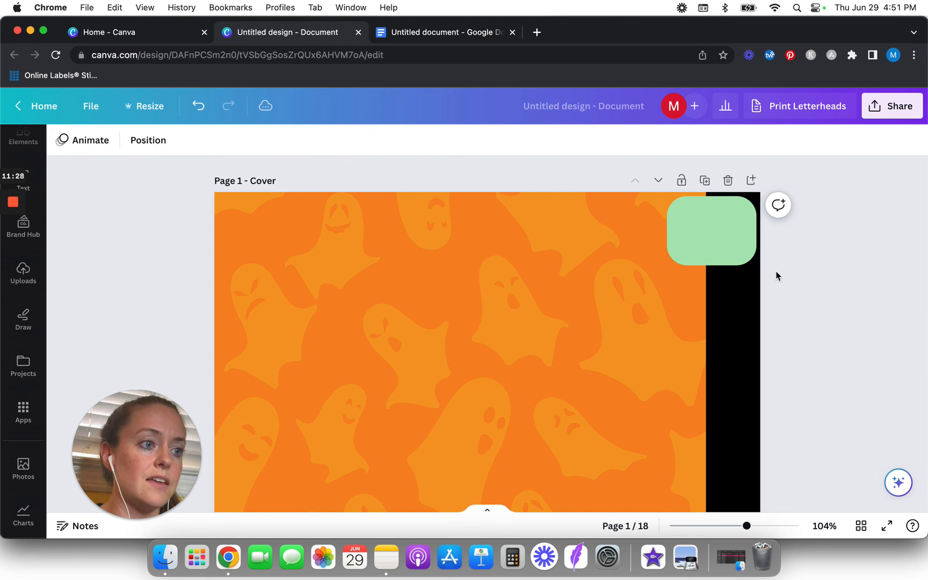
{"action": "scroll", "coordinate": [776, 275], "scroll_direction": "down", "scroll_amount": 5}
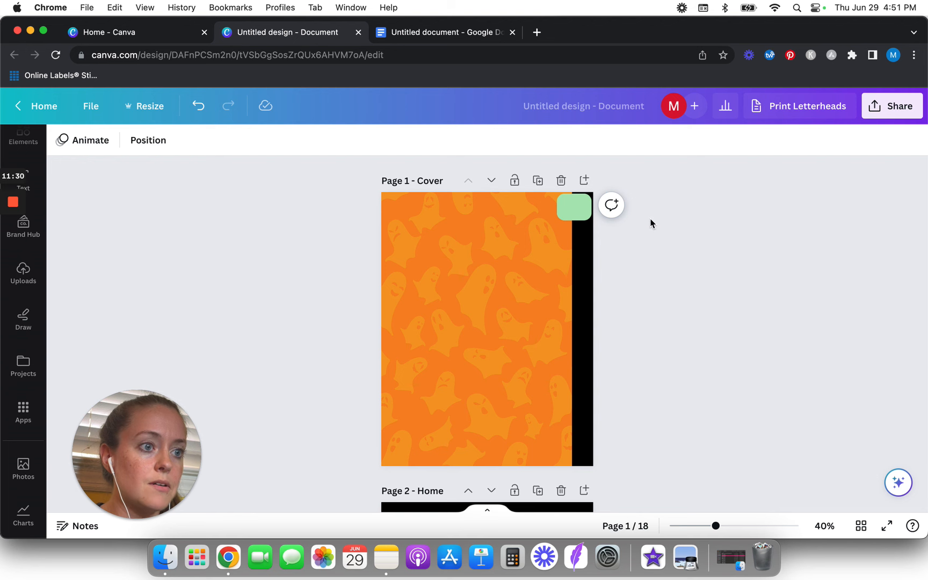
Reduce the green tab's height on the Cover page, keeping its width
{"action": "left_click", "coordinate": [564, 206]}
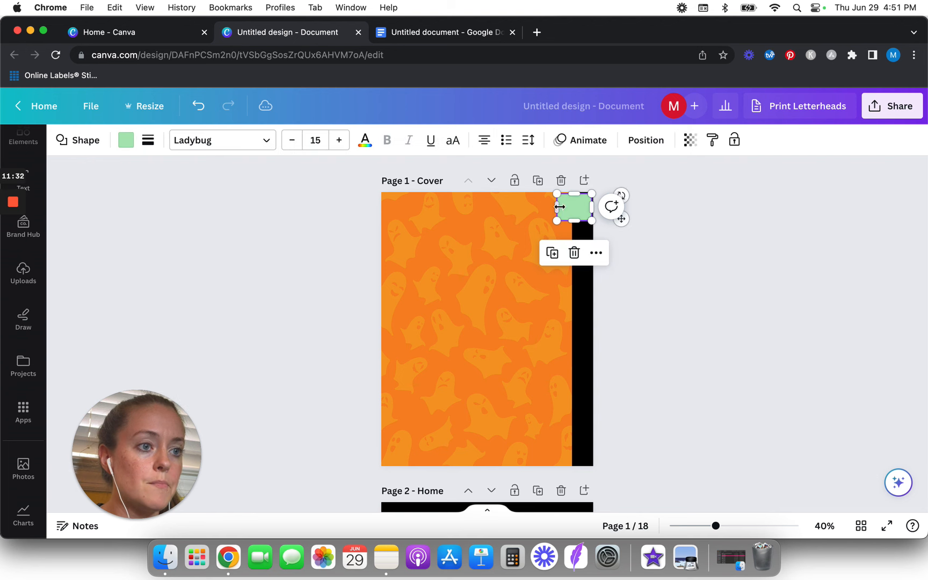
{"action": "left_click_drag", "start_coordinate": [574, 220], "coordinate": [581, 209]}
{"action": "left_click", "coordinate": [656, 280]}
Try a duplicate of the green tab just below the first, and move it up into the Cover page's upper-right corner
{"action": "left_click", "coordinate": [579, 206]}
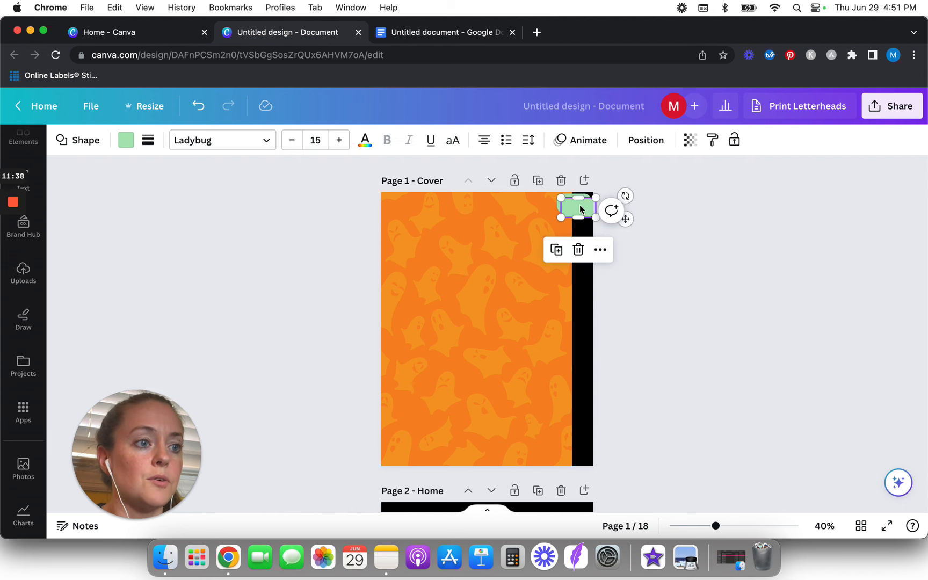
{"action": "key", "text": "super+d"}
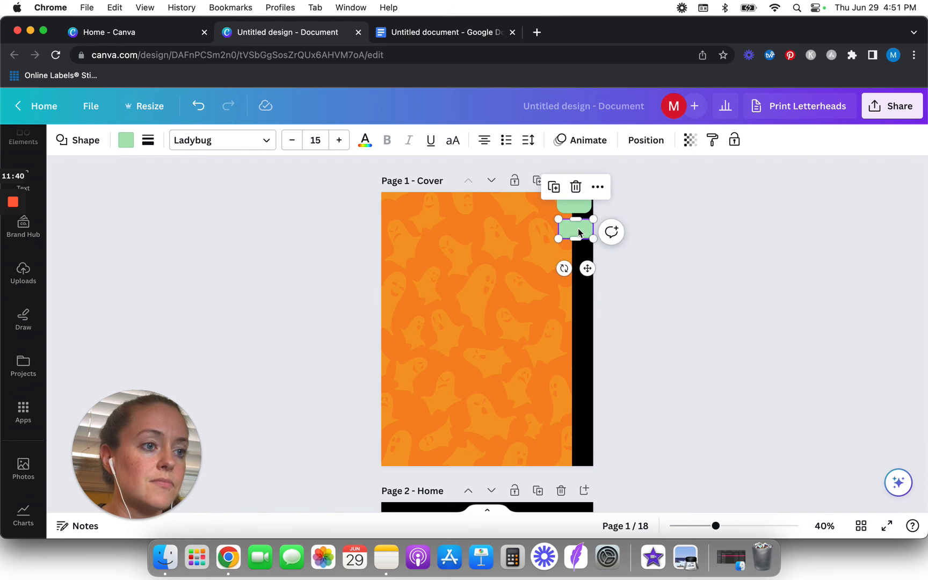
{"action": "scroll", "coordinate": [578, 228], "scroll_direction": "up", "scroll_amount": 5}
{"action": "scroll", "coordinate": [578, 228], "scroll_direction": "up", "scroll_amount": 5}
{"action": "scroll", "coordinate": [578, 228], "scroll_direction": "right", "scroll_amount": 3}
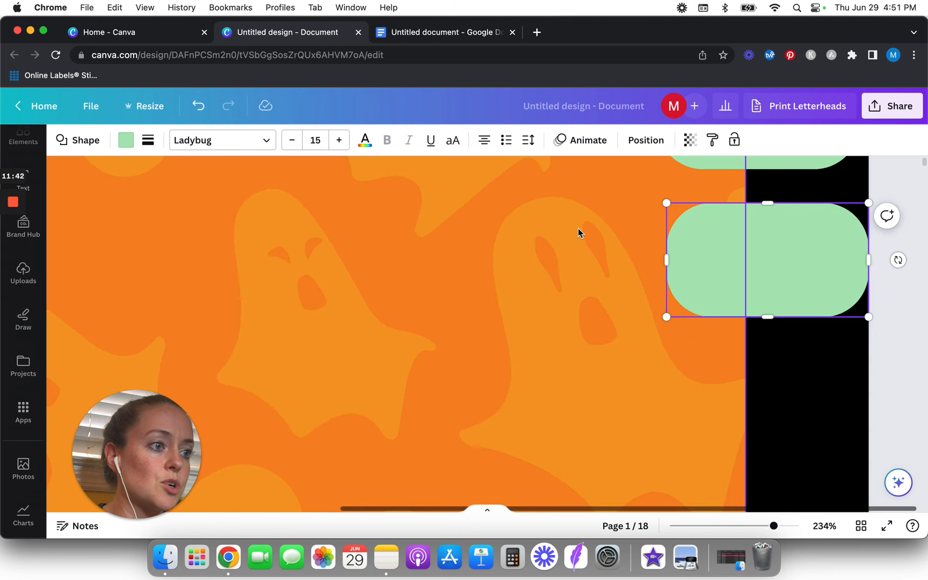
{"action": "scroll", "coordinate": [578, 228], "scroll_direction": "up", "scroll_amount": 1}
{"action": "scroll", "coordinate": [578, 233], "scroll_direction": "up", "scroll_amount": 1}
{"action": "scroll", "coordinate": [578, 233], "scroll_direction": "left", "scroll_amount": 1}
{"action": "left_click_drag", "start_coordinate": [789, 356], "coordinate": [793, 258]}
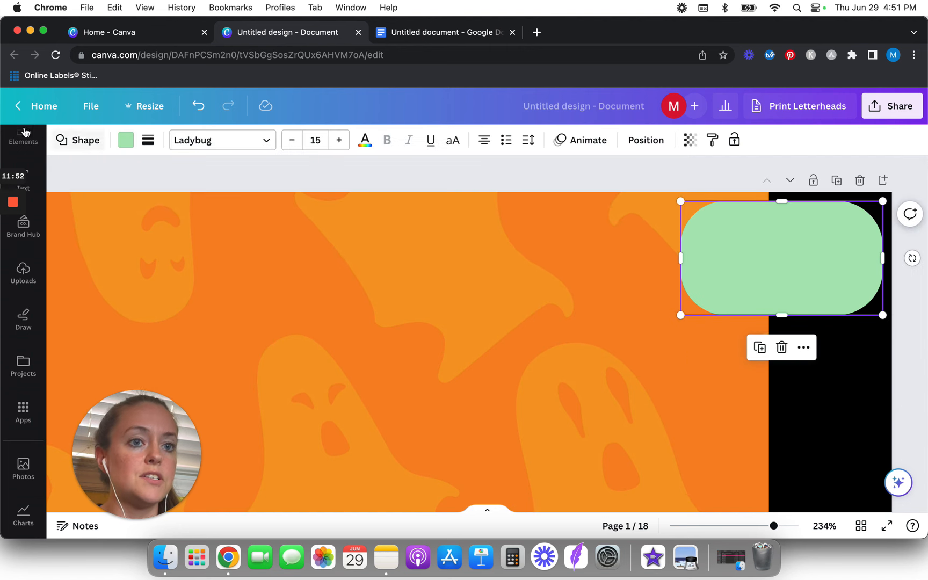
Set the green tab's corner rounding to 15
{"action": "left_click", "coordinate": [148, 140]}
{"action": "left_click_drag", "start_coordinate": [218, 263], "coordinate": [171, 258]}
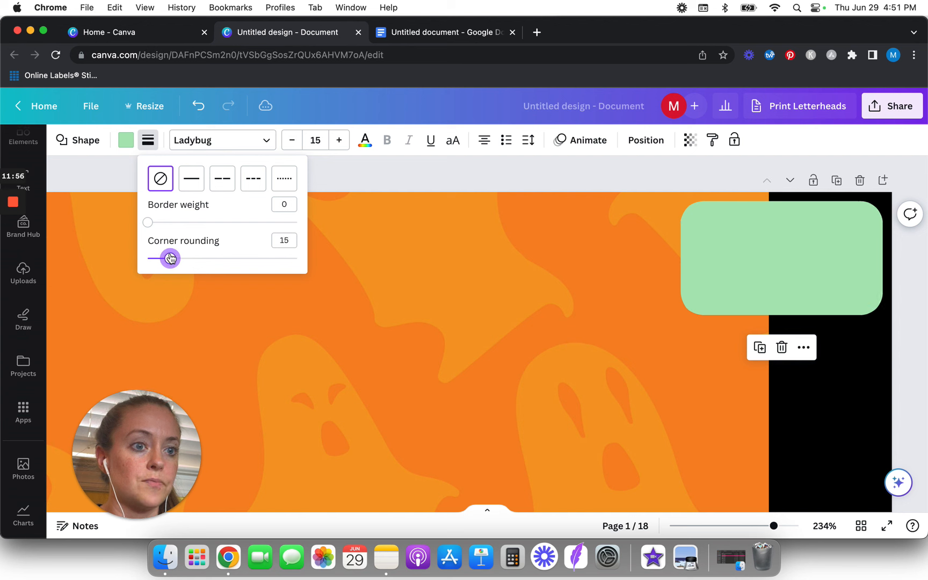
{"action": "left_click", "coordinate": [909, 317]}
Extend the green tab slightly toward the page's right and top edges, and shorten it from below
{"action": "left_click_drag", "start_coordinate": [886, 257], "coordinate": [890, 258]}
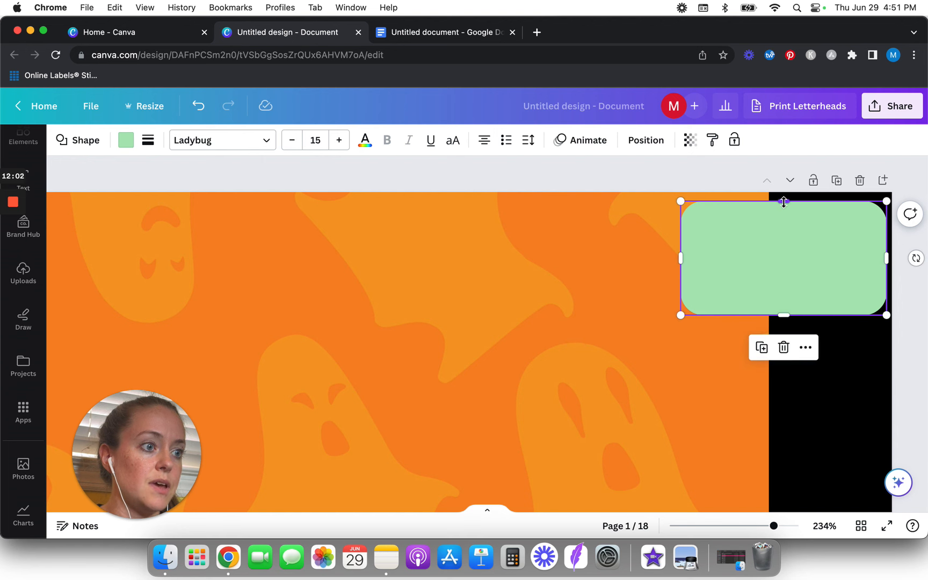
{"action": "left_click_drag", "start_coordinate": [783, 201], "coordinate": [784, 198]}
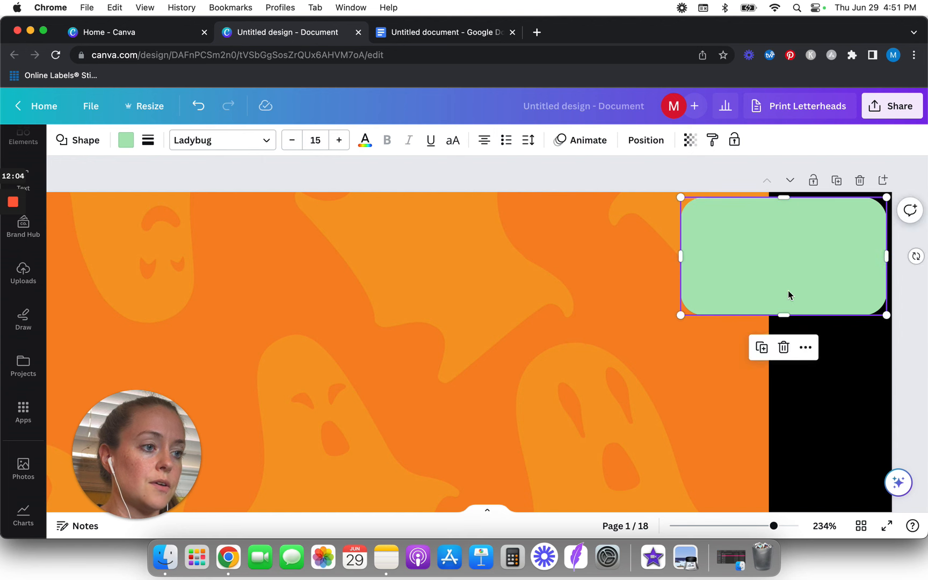
{"action": "left_click_drag", "start_coordinate": [784, 314], "coordinate": [786, 302]}
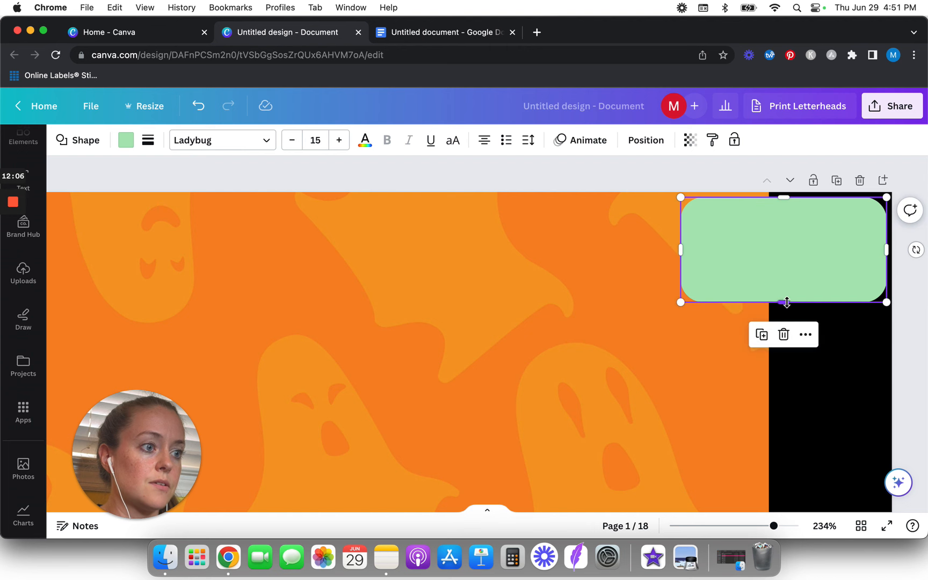
{"action": "scroll", "coordinate": [785, 303], "scroll_direction": "down", "scroll_amount": 8}
{"action": "scroll", "coordinate": [782, 308], "scroll_direction": "down", "scroll_amount": 1}
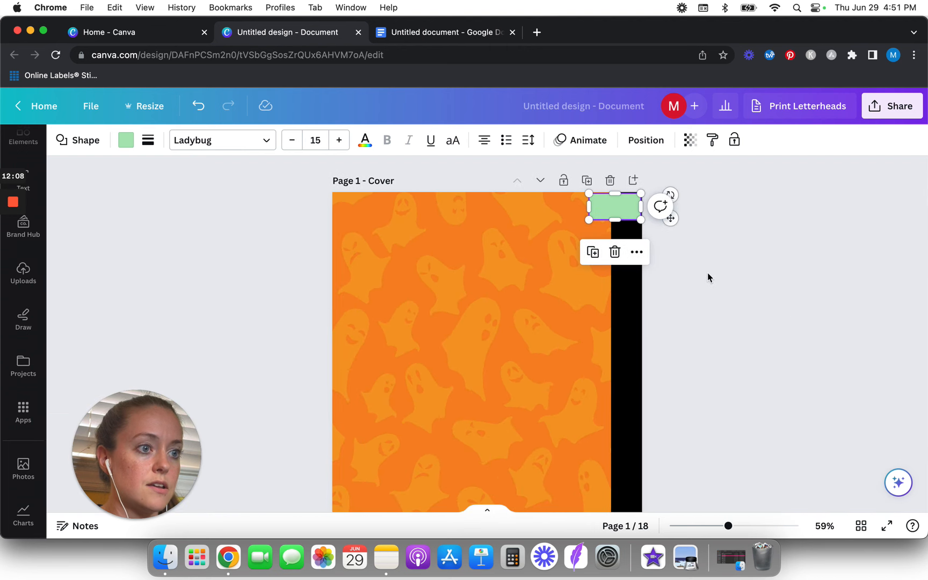
{"action": "scroll", "coordinate": [708, 278], "scroll_direction": "up", "scroll_amount": 8}
{"action": "scroll", "coordinate": [707, 275], "scroll_direction": "up", "scroll_amount": 2}
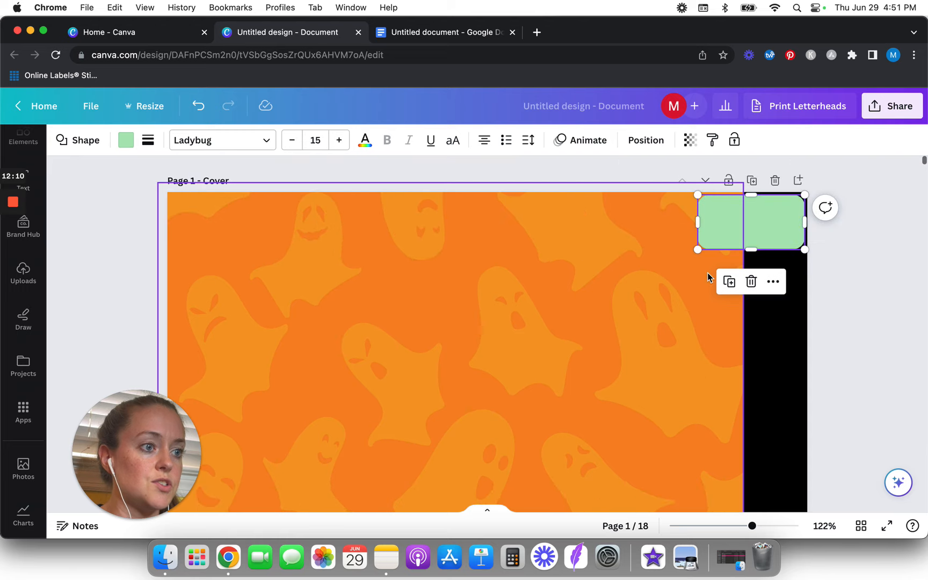
{"action": "scroll", "coordinate": [773, 238], "scroll_direction": "up", "scroll_amount": 5}
{"action": "scroll", "coordinate": [772, 239], "scroll_direction": "down", "scroll_amount": 3}
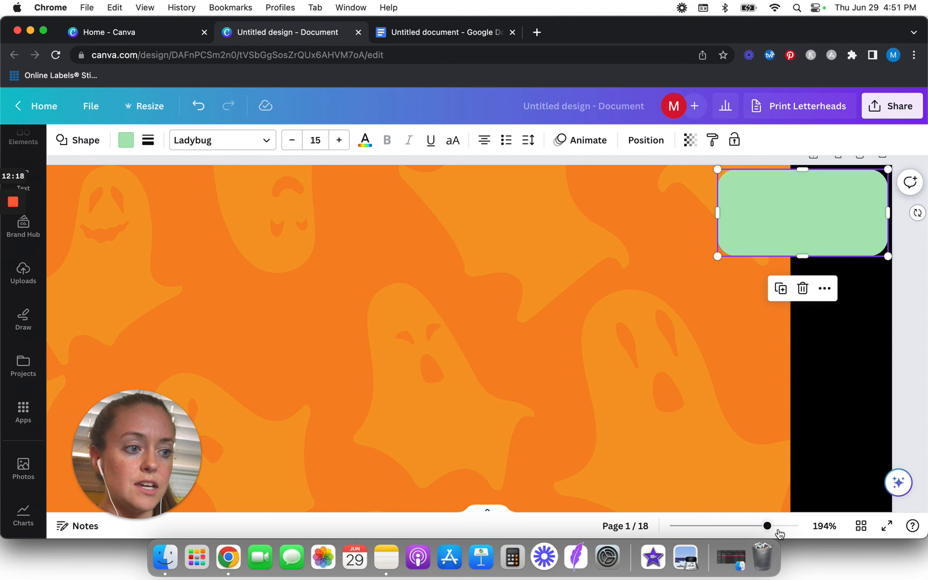
Duplicate the green tab on the Cover page and place the copy directly below the first, aligned with it
{"action": "mouse_move", "coordinate": [767, 526]}
{"action": "left_mouse_down"}
{"action": "mouse_move", "coordinate": [699, 526]}
{"action": "mouse_move", "coordinate": [751, 526]}
{"action": "left_mouse_up"}
{"action": "left_click", "coordinate": [760, 528]}
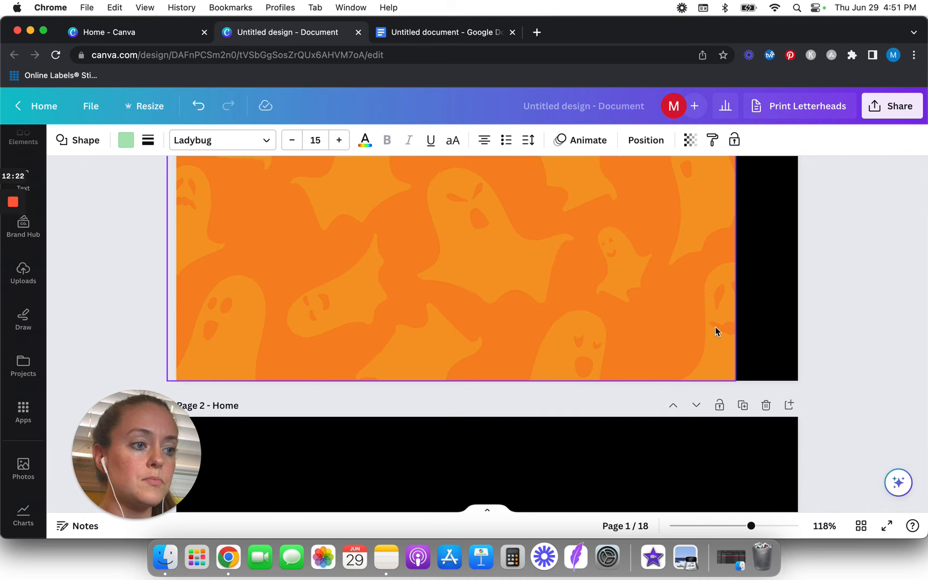
{"action": "scroll", "coordinate": [812, 311], "scroll_direction": "up", "scroll_amount": 10}
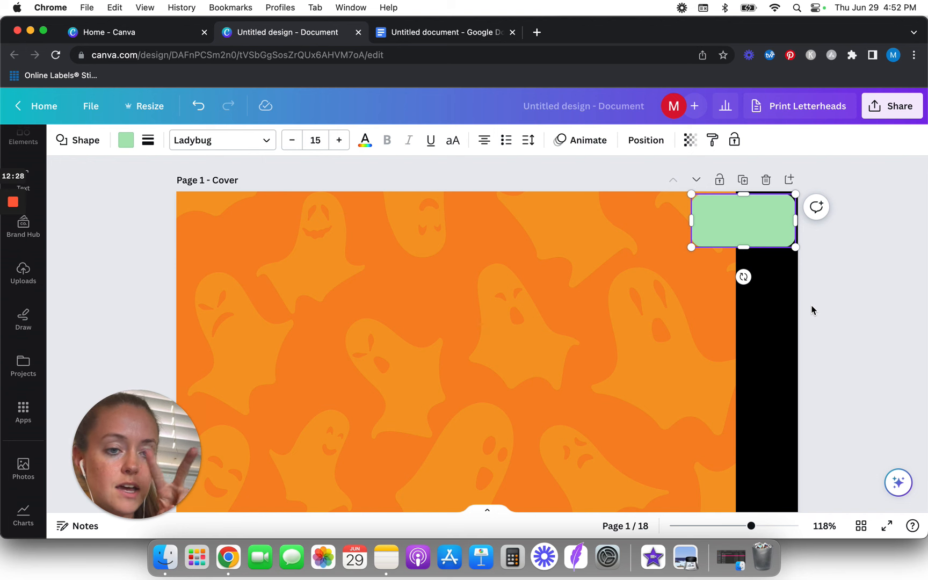
{"action": "left_click", "coordinate": [831, 268]}
{"action": "scroll", "coordinate": [831, 269], "scroll_direction": "down", "scroll_amount": 1}
{"action": "left_click", "coordinate": [720, 210]}
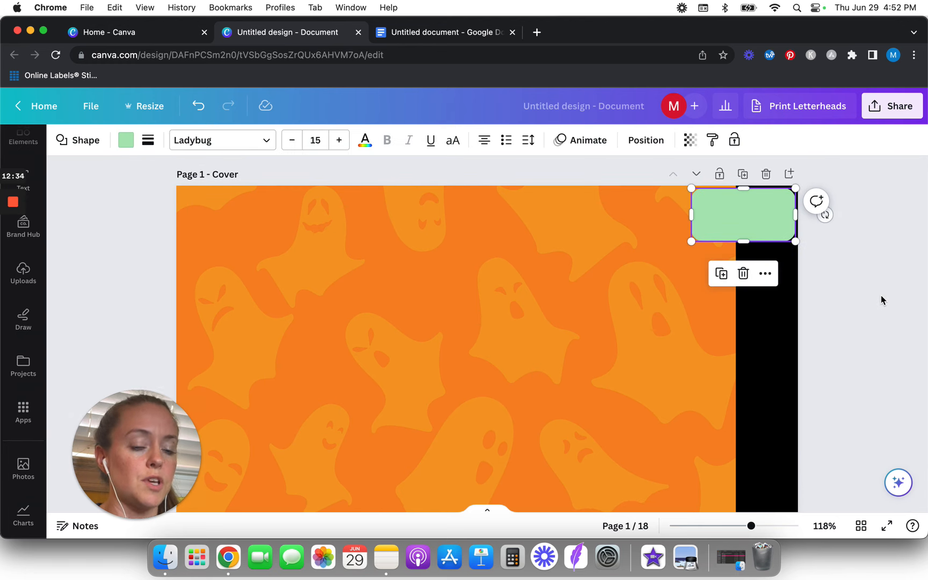
{"action": "key", "text": "super+d"}
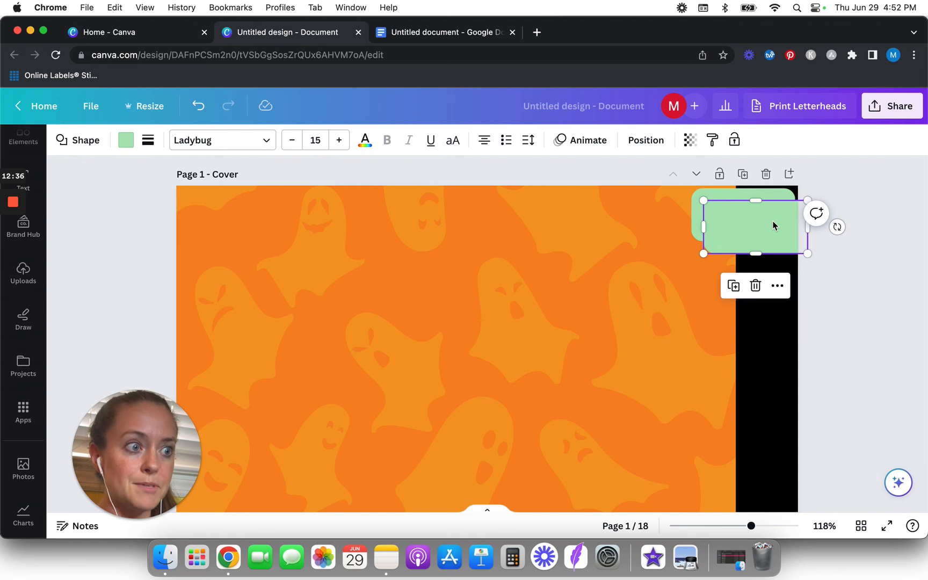
{"action": "left_click_drag", "start_coordinate": [755, 260], "coordinate": [755, 264]}
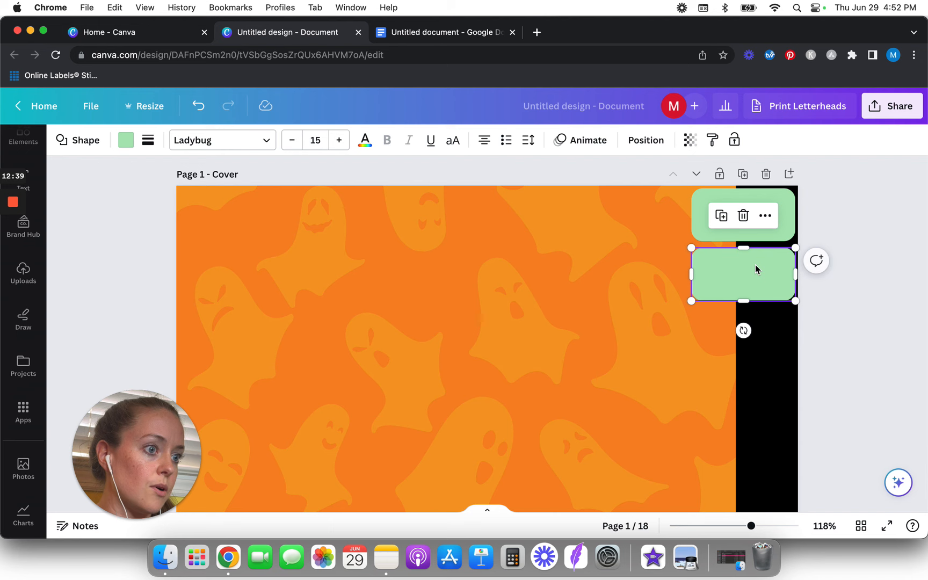
Move the second green tab up closer to the first, leaving only a narrow gap between them
{"action": "left_click", "coordinate": [876, 311]}
{"action": "key", "text": "shift+Down"}
{"action": "scroll", "coordinate": [783, 240], "scroll_direction": "up", "scroll_amount": 10}
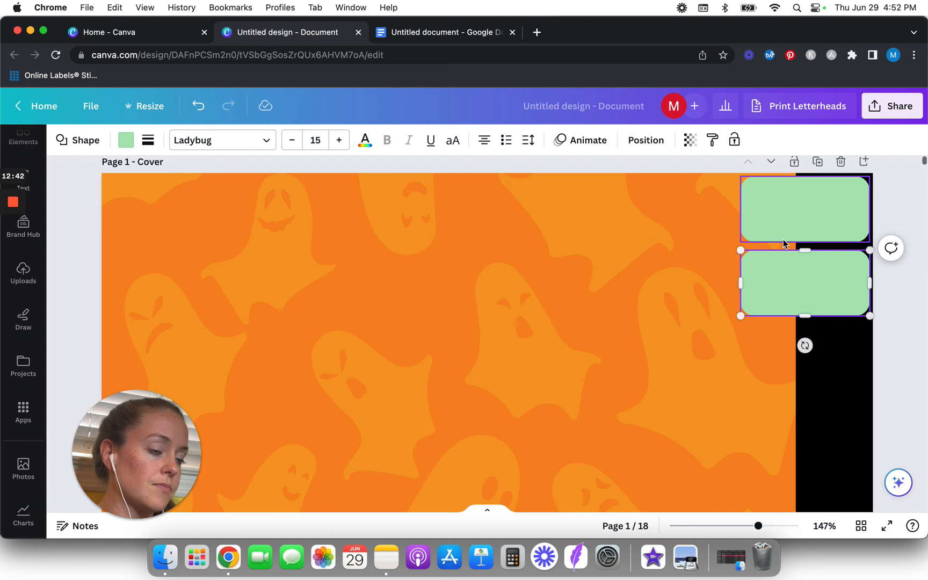
{"action": "scroll", "coordinate": [783, 239], "scroll_direction": "right", "scroll_amount": 5}
{"action": "left_click_drag", "start_coordinate": [681, 325], "coordinate": [681, 302]}
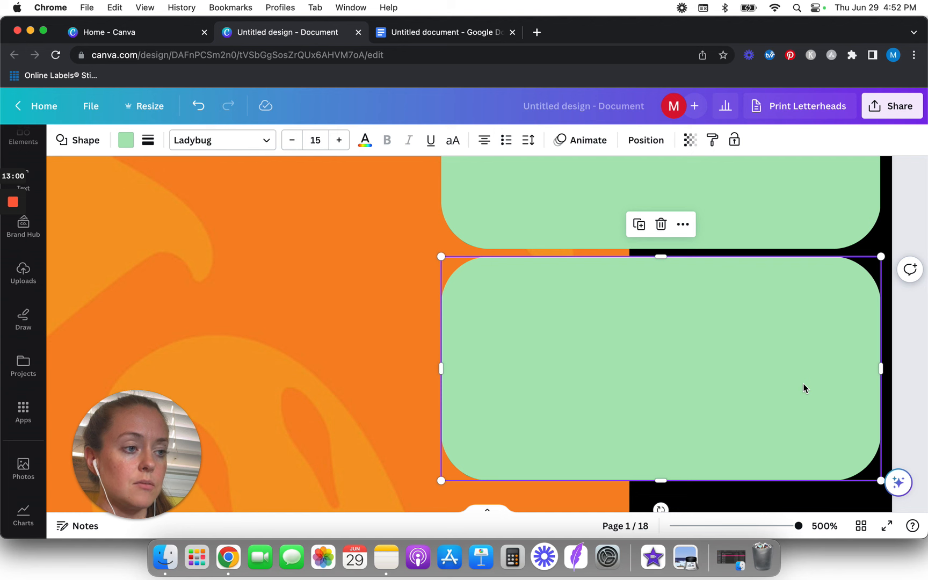
{"action": "scroll", "coordinate": [799, 276], "scroll_direction": "down", "scroll_amount": 5}
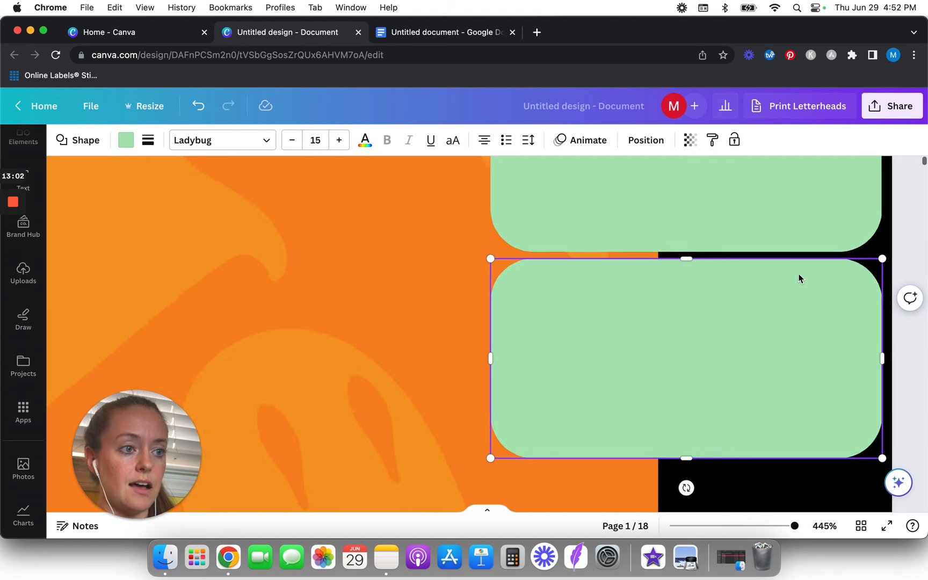
{"action": "scroll", "coordinate": [800, 278], "scroll_direction": "down", "scroll_amount": 10}
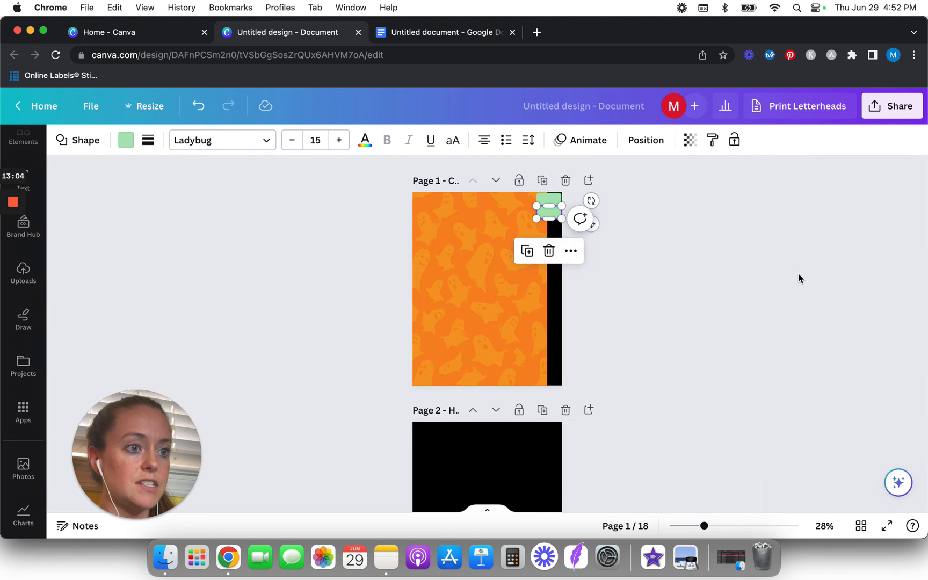
{"action": "scroll", "coordinate": [626, 211], "scroll_direction": "up", "scroll_amount": 3}
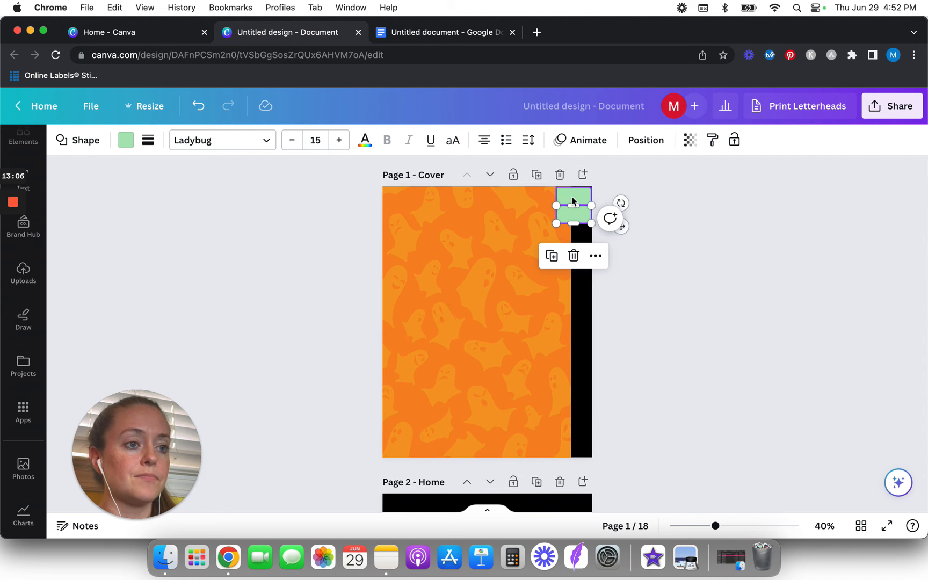
{"action": "left_click", "coordinate": [679, 229]}
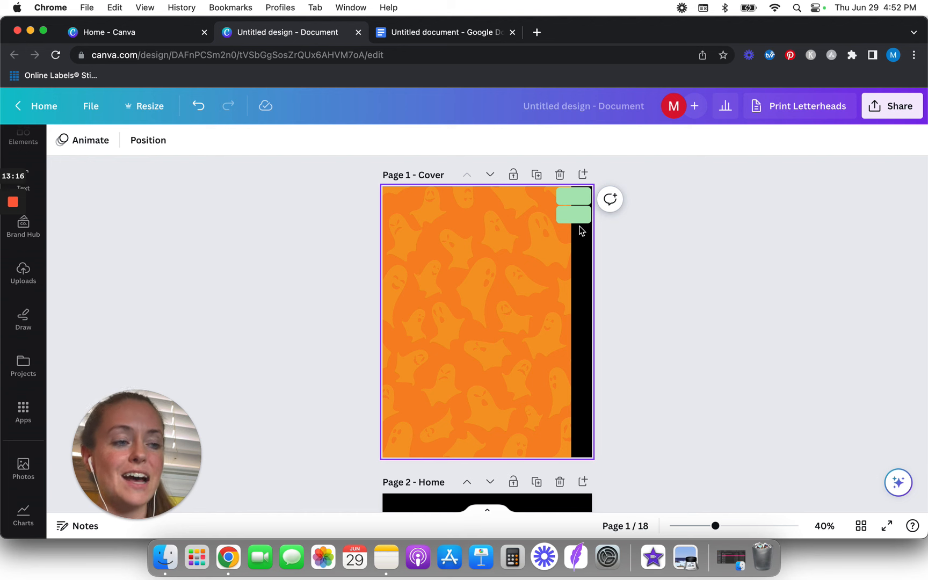
Duplicate both green tabs together and place the copied pair directly below, aligned and with the same 0.021 gap
{"action": "left_click", "coordinate": [585, 219]}
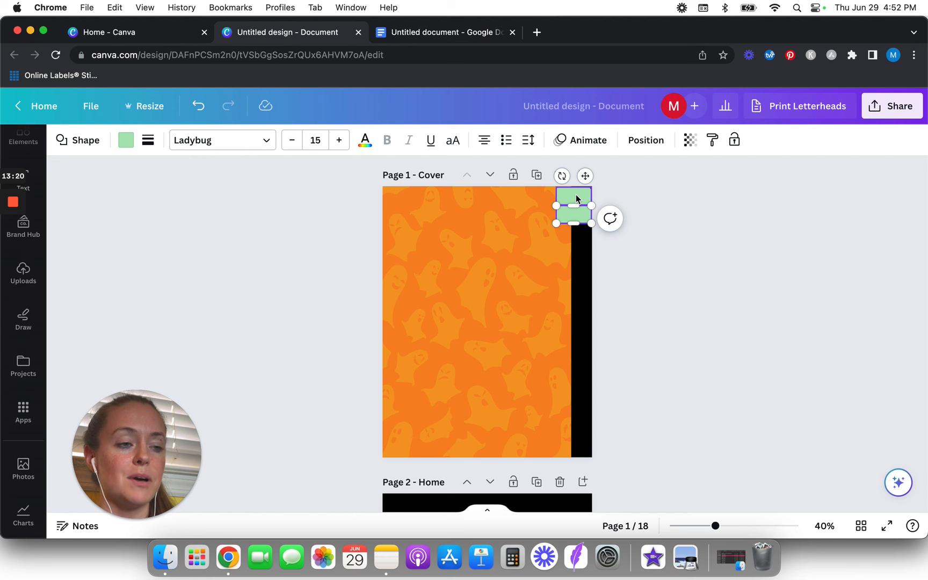
{"action": "left_click", "coordinate": [575, 196], "text": "shift"}
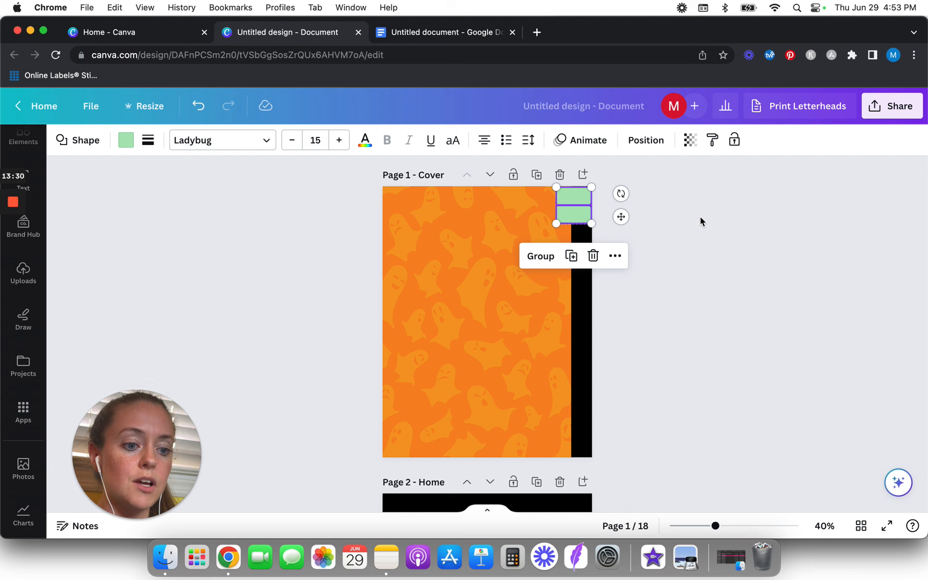
{"action": "key", "text": "super+d"}
{"action": "left_click_drag", "start_coordinate": [577, 234], "coordinate": [573, 251]}
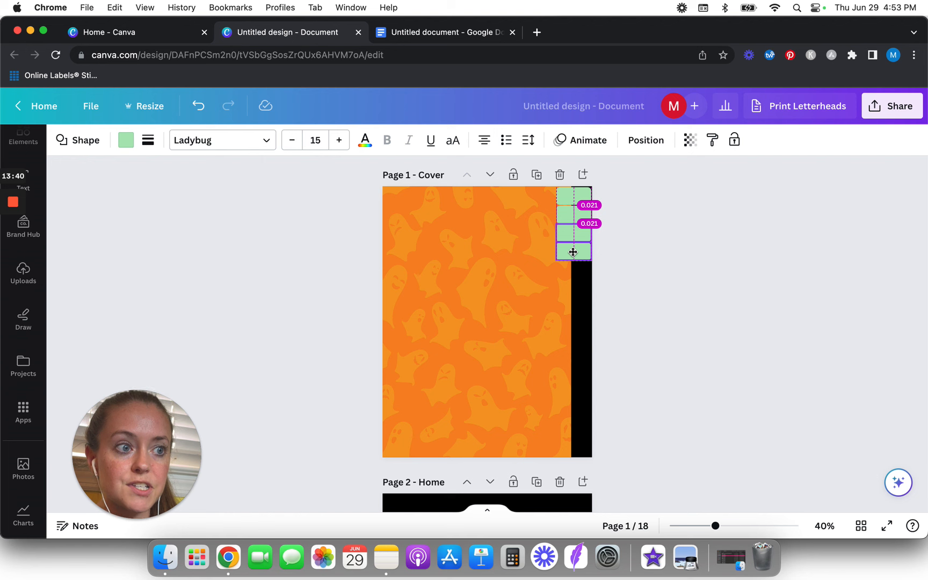
{"action": "left_click_drag", "start_coordinate": [573, 252], "coordinate": [572, 251]}
Repeat the evenly spaced duplication of the tab pair down the page's right side until there are fourteen green tabs
{"action": "key", "text": "cmd+d"}
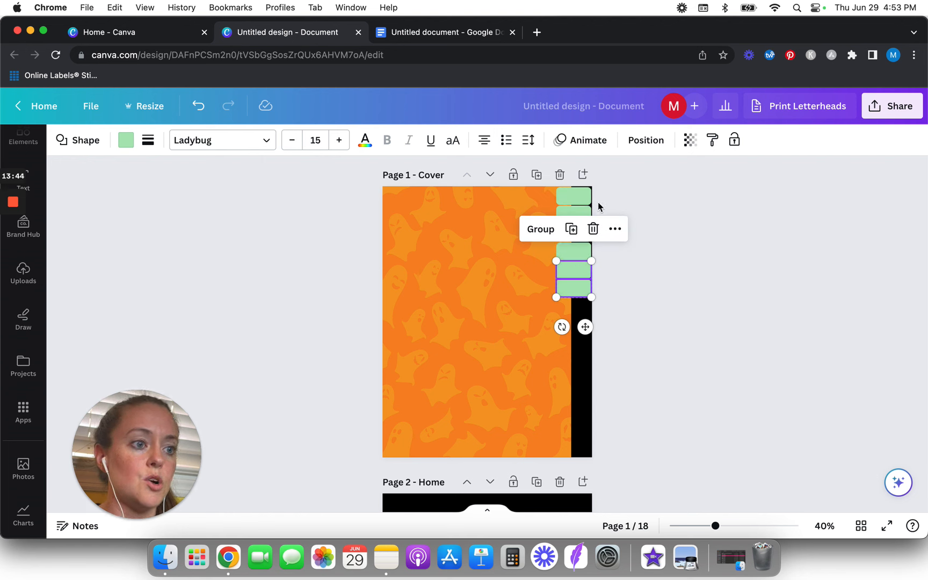
{"action": "key", "text": "cmd+d"}
{"action": "key", "text": "cmd+d"}
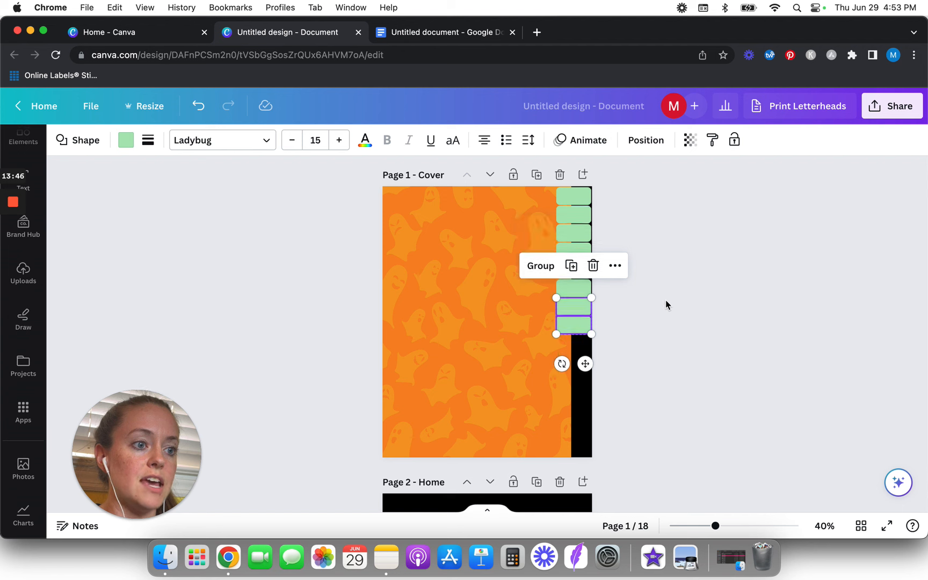
{"action": "key", "text": "super+d"}
{"action": "key", "text": "super+d"}
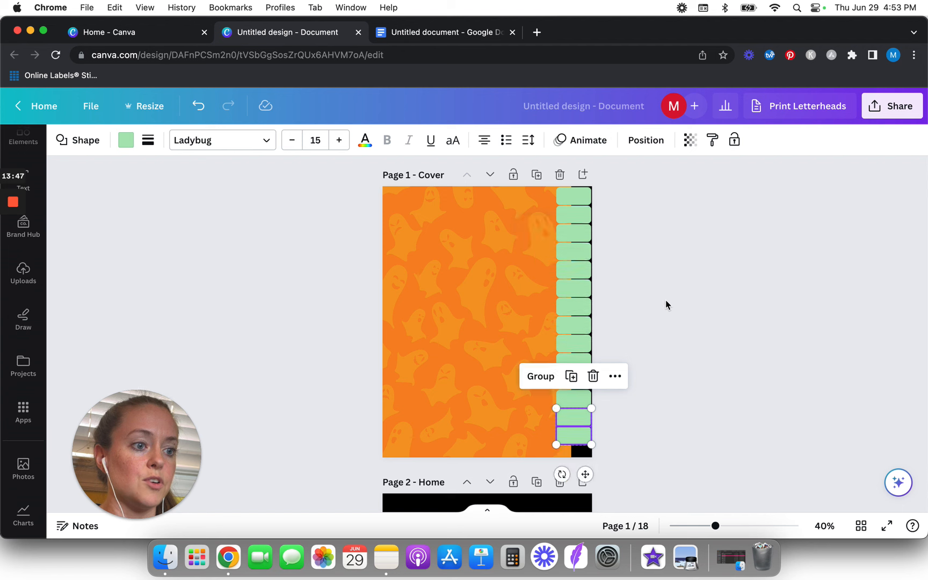
{"action": "left_click", "coordinate": [655, 257]}
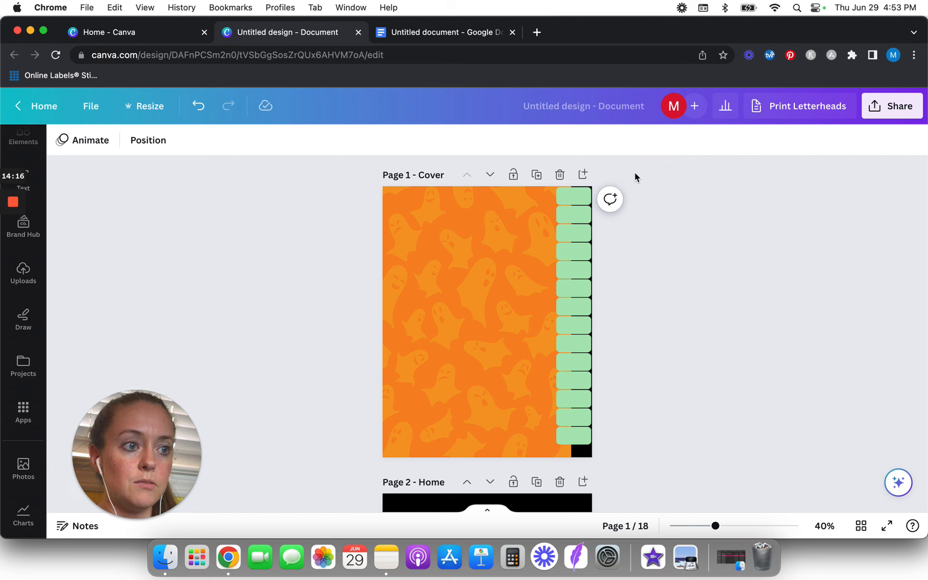
Select all fourteen green tabs and scale the column up proportionally toward the Cover page's bottom edge
{"action": "left_click_drag", "start_coordinate": [634, 174], "coordinate": [583, 450]}
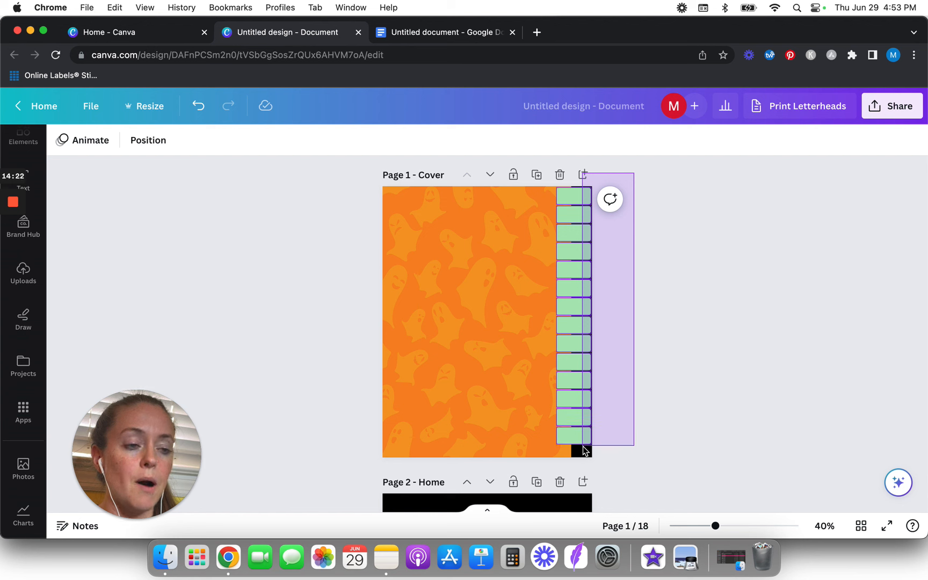
{"action": "left_click_drag", "start_coordinate": [583, 446], "coordinate": [548, 452]}
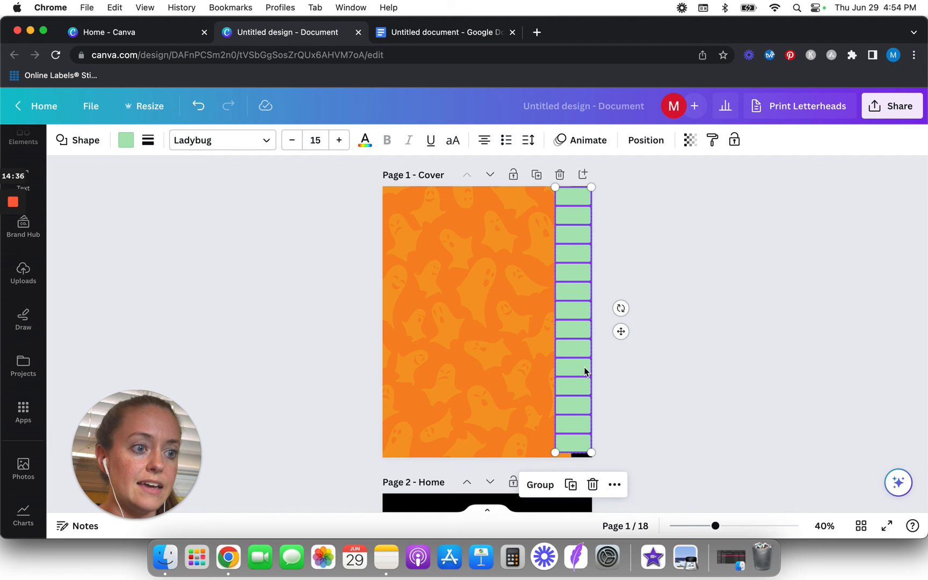
{"action": "left_click", "coordinate": [620, 389]}
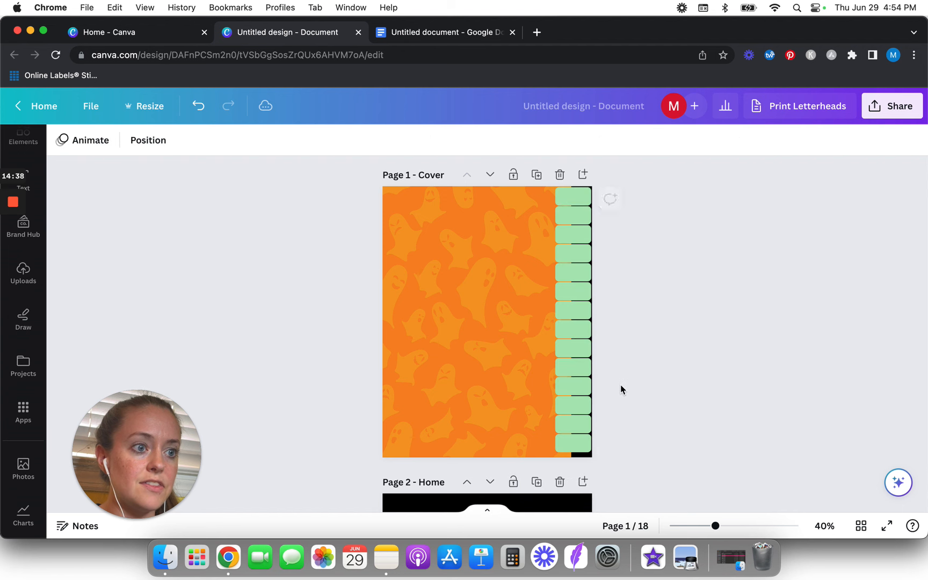
Reselect the whole column of green tabs and enlarge it slightly more so it nearly reaches the Cover page's bottom edge
{"action": "scroll", "coordinate": [621, 389], "scroll_direction": "down", "scroll_amount": 1}
{"action": "scroll", "coordinate": [621, 390], "scroll_direction": "up", "scroll_amount": 5, "text": "ctrl"}
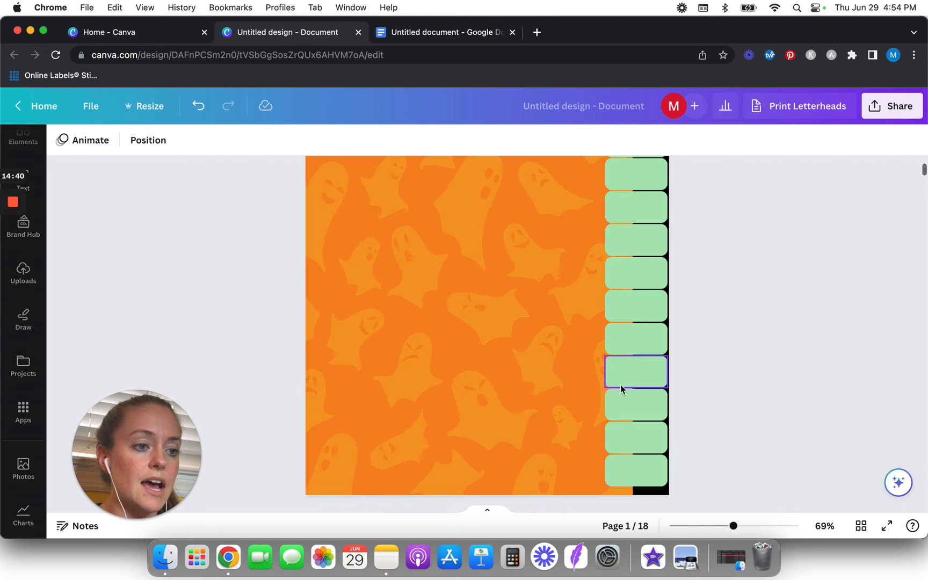
{"action": "scroll", "coordinate": [620, 389], "scroll_direction": "down", "scroll_amount": 5, "text": "ctrl"}
{"action": "scroll", "coordinate": [621, 390], "scroll_direction": "down", "scroll_amount": 3, "text": "ctrl"}
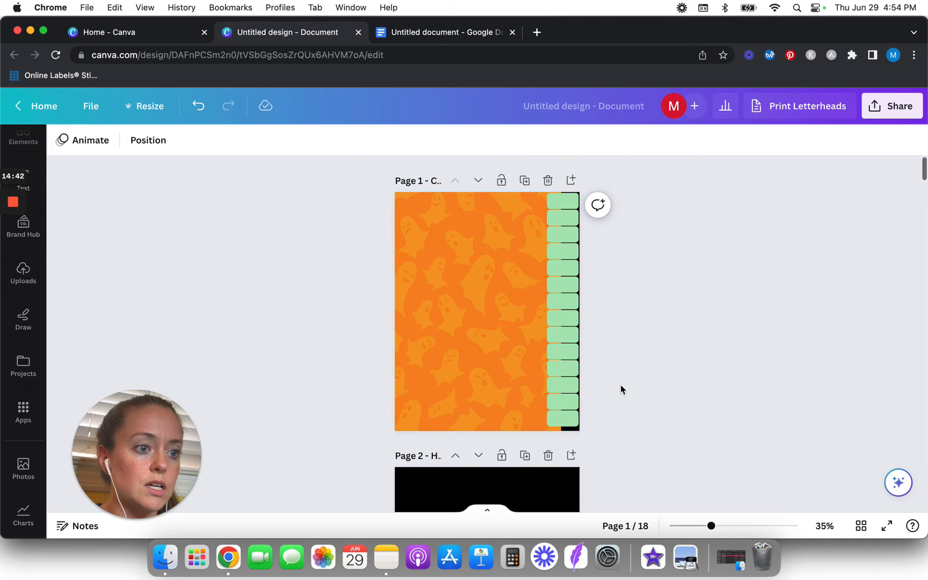
{"action": "left_click_drag", "start_coordinate": [612, 184], "coordinate": [568, 427]}
{"action": "scroll", "coordinate": [568, 426], "scroll_direction": "up", "scroll_amount": 6, "text": "ctrl"}
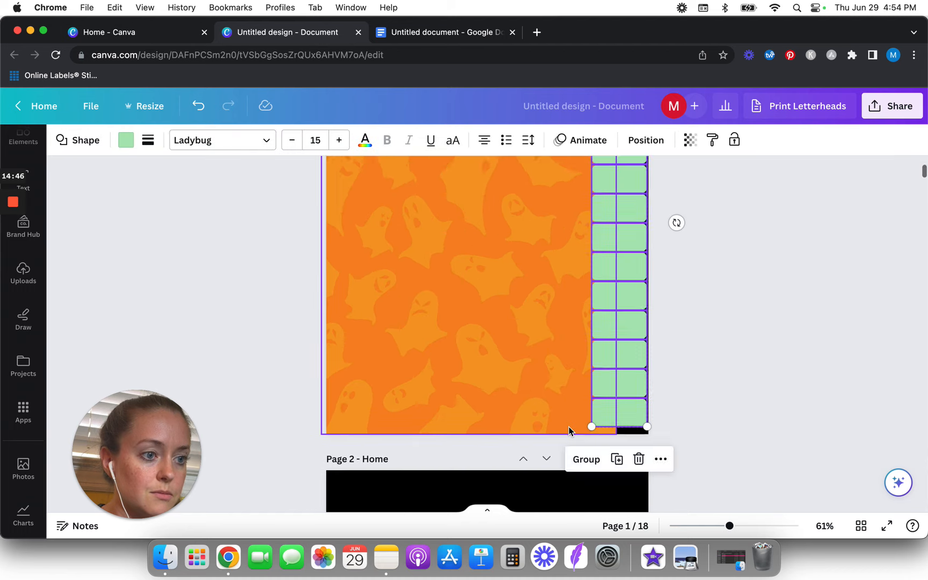
{"action": "left_click_drag", "start_coordinate": [654, 428], "coordinate": [653, 432]}
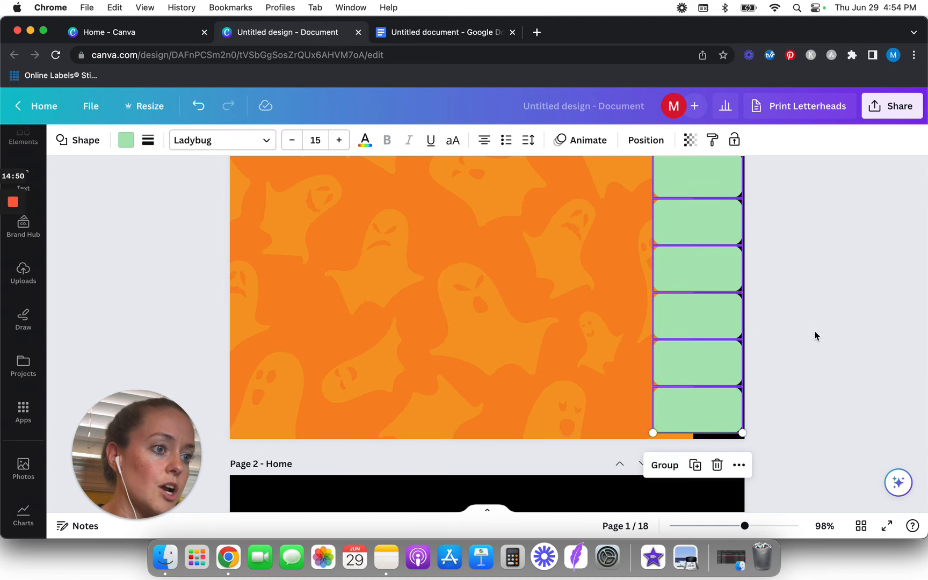
{"action": "scroll", "coordinate": [815, 336], "scroll_direction": "down", "scroll_amount": 5, "text": "ctrl"}
{"action": "scroll", "coordinate": [815, 335], "scroll_direction": "down", "scroll_amount": 1, "text": "ctrl"}
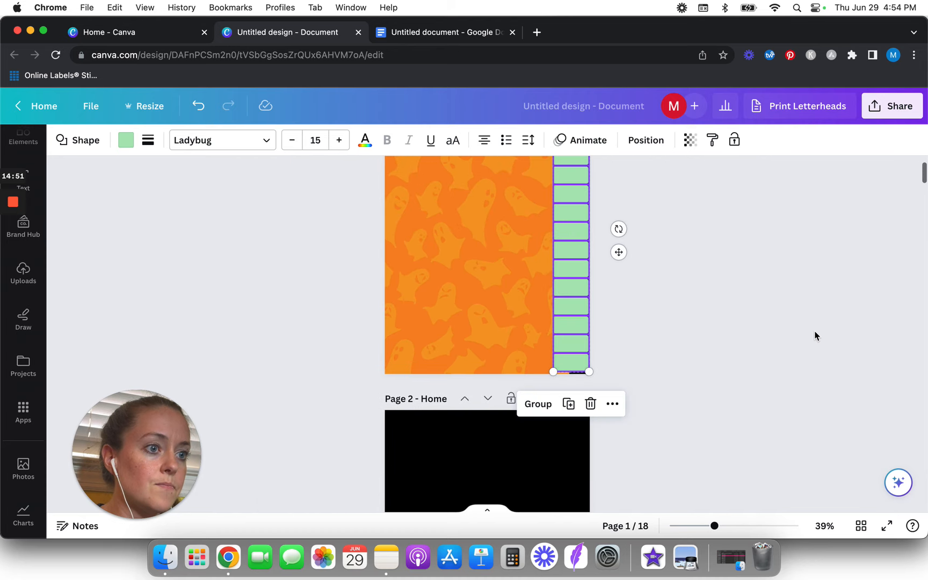
{"action": "scroll", "coordinate": [659, 229], "scroll_direction": "up", "scroll_amount": 2}
{"action": "left_click", "coordinate": [659, 230]}
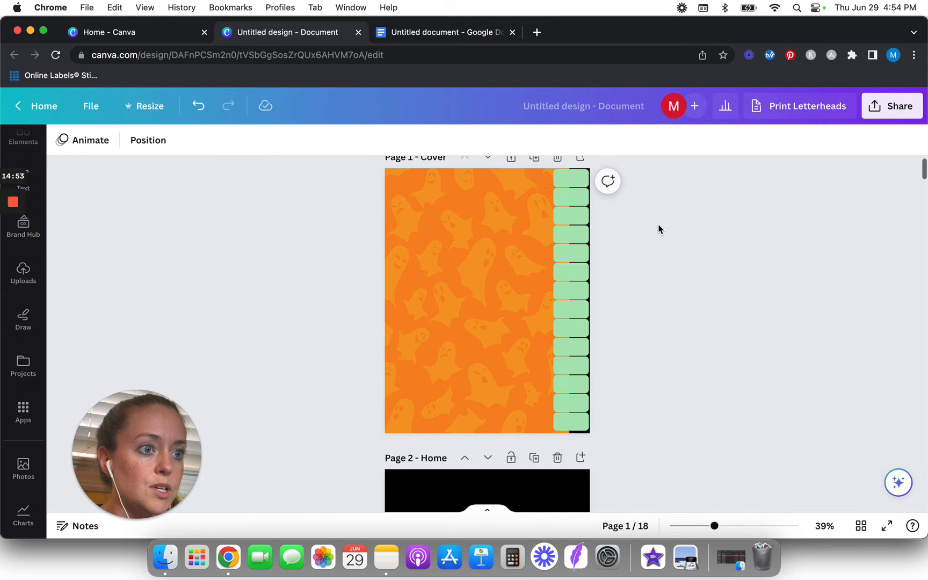
{"action": "left_click", "coordinate": [582, 423]}
{"action": "scroll", "coordinate": [633, 408], "scroll_direction": "down", "scroll_amount": 4}
{"action": "scroll", "coordinate": [633, 407], "scroll_direction": "up", "scroll_amount": 4}
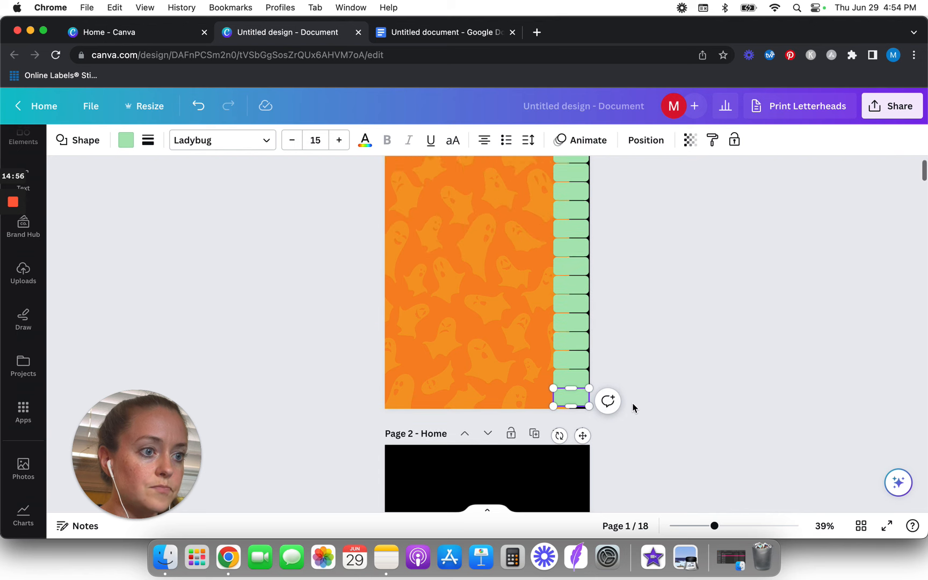
{"action": "scroll", "coordinate": [638, 336], "scroll_direction": "up", "scroll_amount": 1}
{"action": "left_click", "coordinate": [638, 336]}
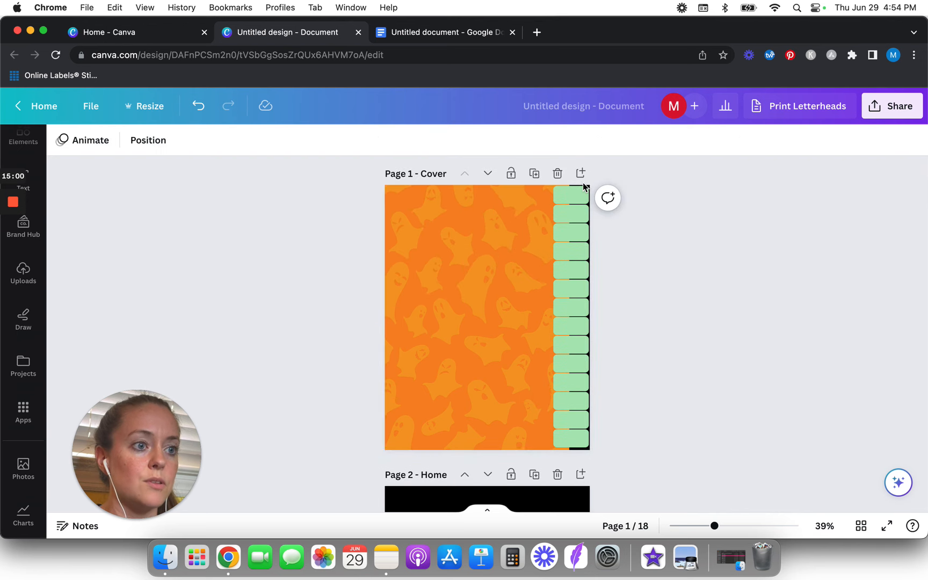
Move the lowest green tab down close to the Cover page's bottom edge, keeping it aligned with the column
{"action": "left_click", "coordinate": [571, 437]}
{"action": "scroll", "coordinate": [663, 418], "scroll_direction": "up", "scroll_amount": 10}
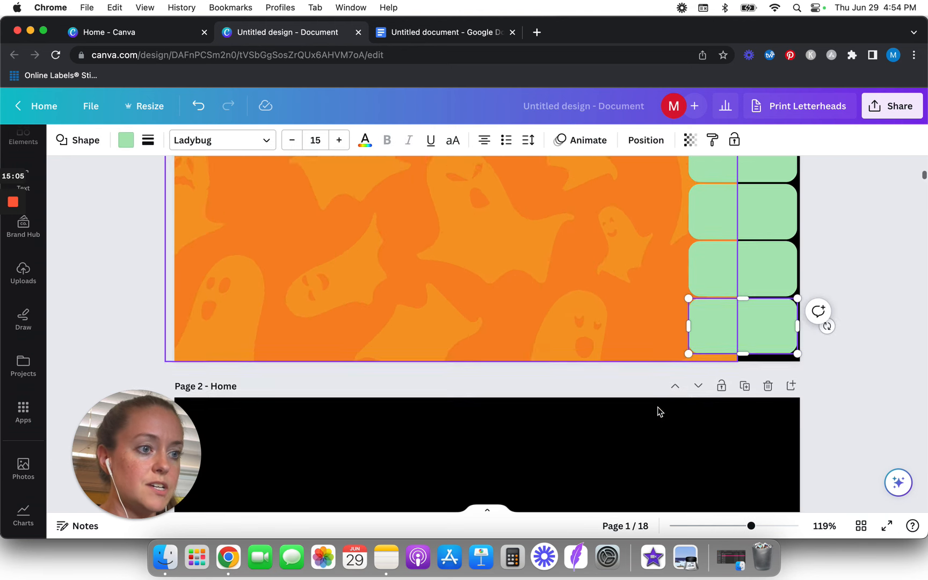
{"action": "left_click_drag", "start_coordinate": [758, 325], "coordinate": [758, 327]}
{"action": "scroll", "coordinate": [758, 328], "scroll_direction": "up", "scroll_amount": 15}
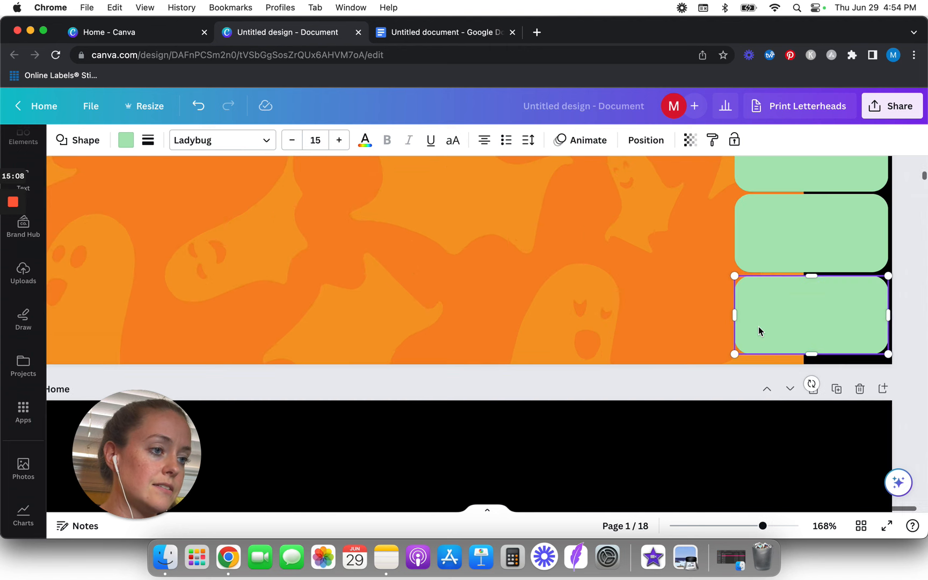
{"action": "left_click_drag", "start_coordinate": [767, 308], "coordinate": [770, 329]}
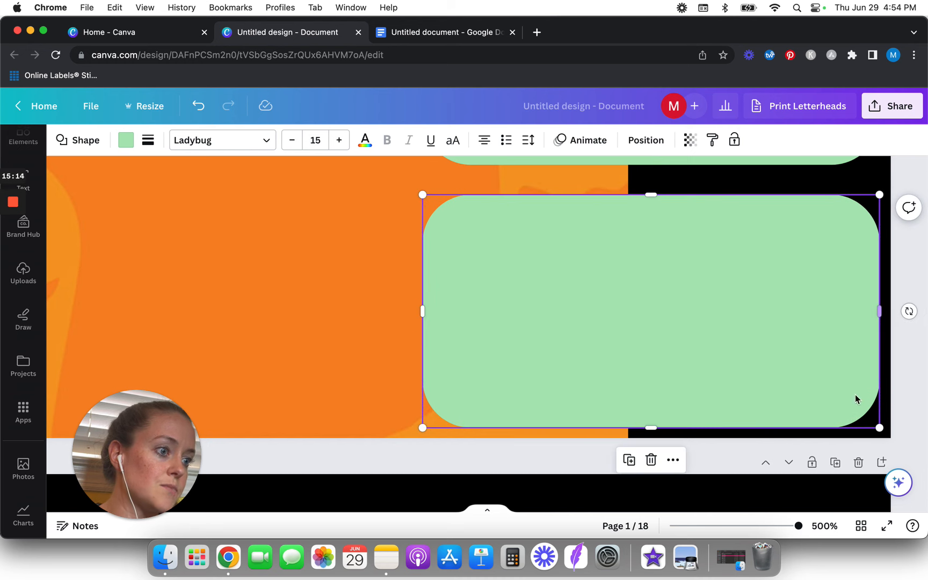
{"action": "scroll", "coordinate": [821, 274], "scroll_direction": "down", "scroll_amount": 20}
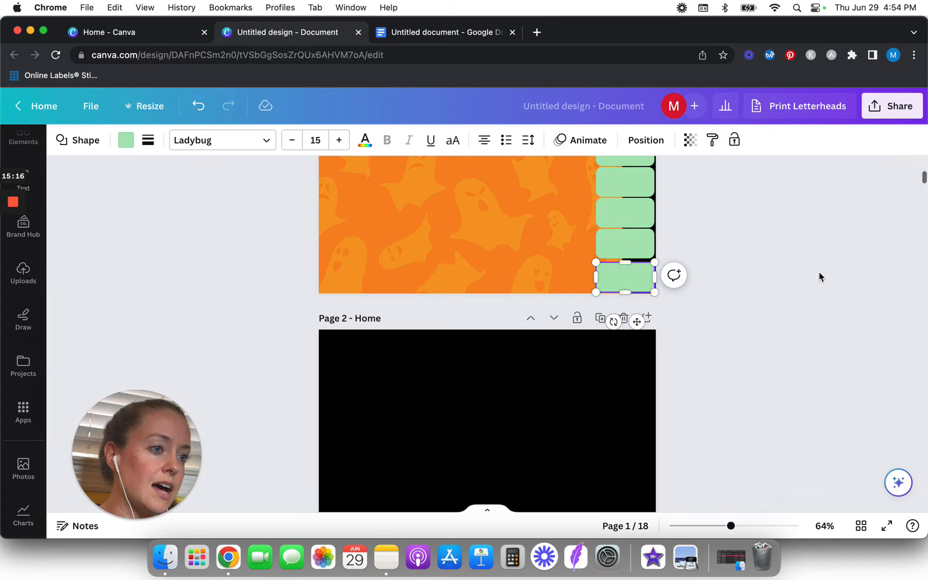
{"action": "left_click", "coordinate": [704, 200]}
{"action": "scroll", "coordinate": [704, 199], "scroll_direction": "down", "scroll_amount": 8}
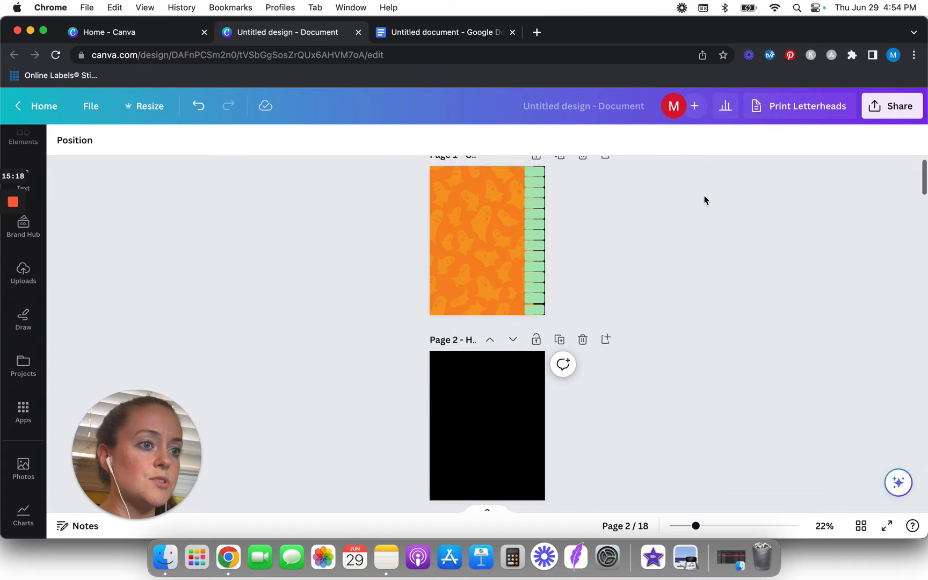
{"action": "scroll", "coordinate": [600, 193], "scroll_direction": "up", "scroll_amount": 5}
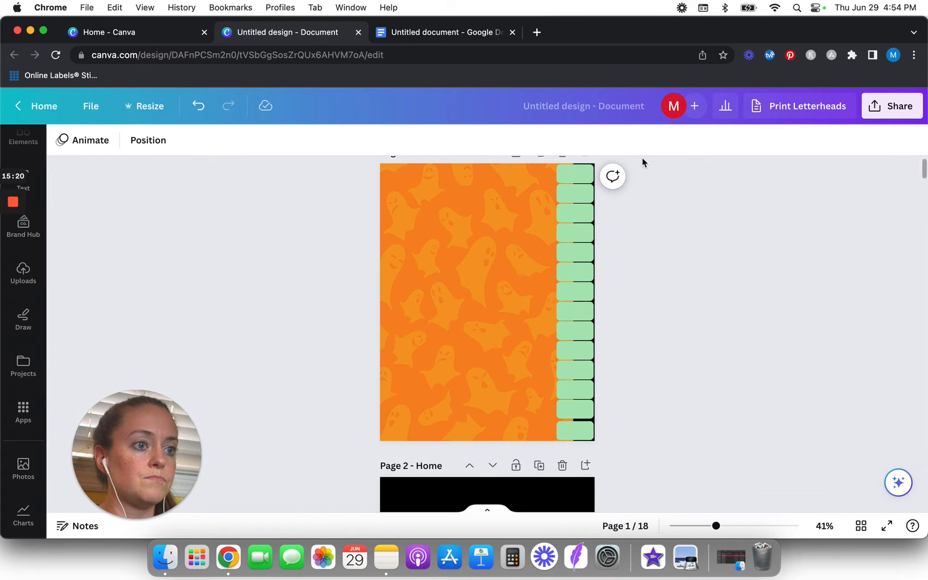
Select all fourteen green tabs on the Cover page and tidy them up so they are evenly spaced down the column
{"action": "left_click_drag", "start_coordinate": [602, 160], "coordinate": [581, 444]}
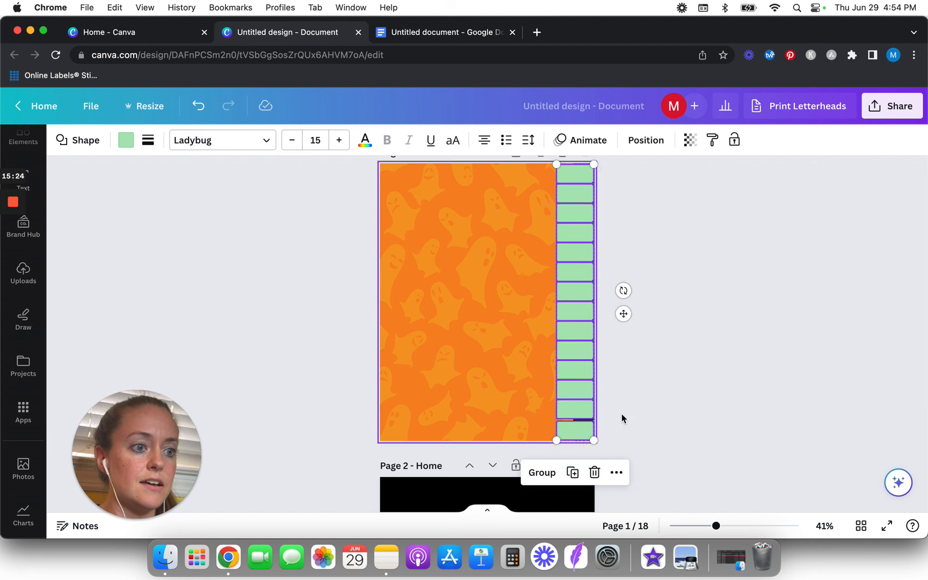
{"action": "left_click", "coordinate": [646, 140]}
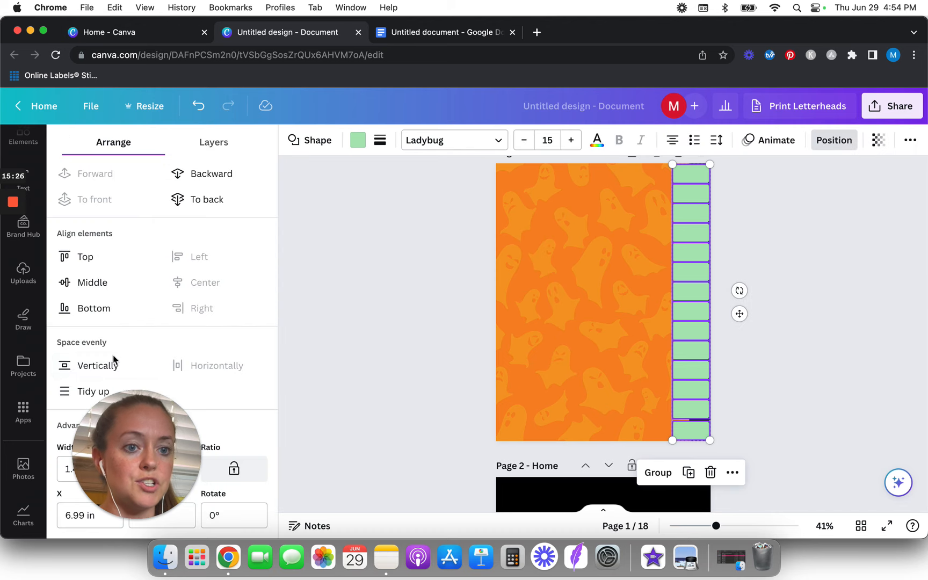
{"action": "left_click", "coordinate": [82, 392]}
{"action": "left_click", "coordinate": [409, 320]}
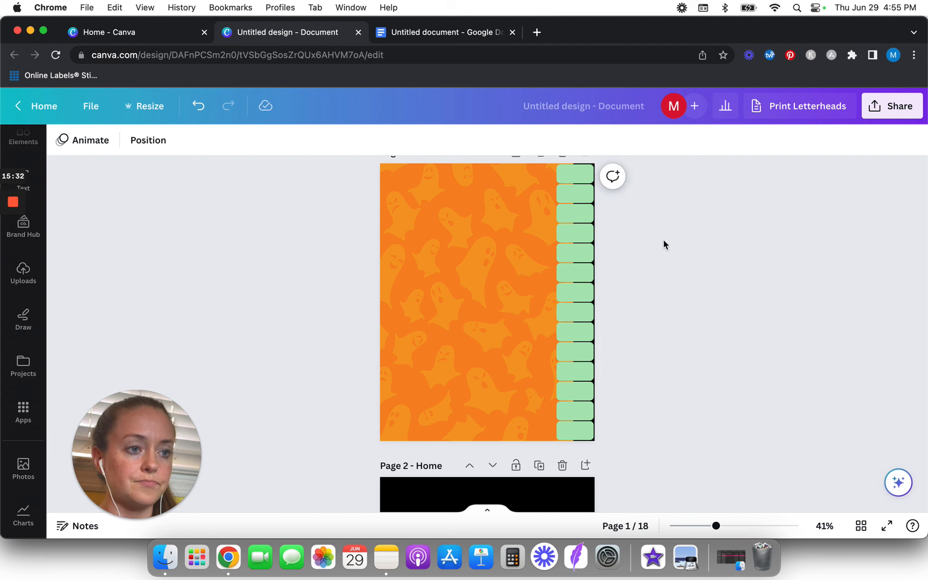
Bring the orange ghost pattern to the front of the Cover page and widen it slightly over the green tabs
{"action": "left_click", "coordinate": [464, 268]}
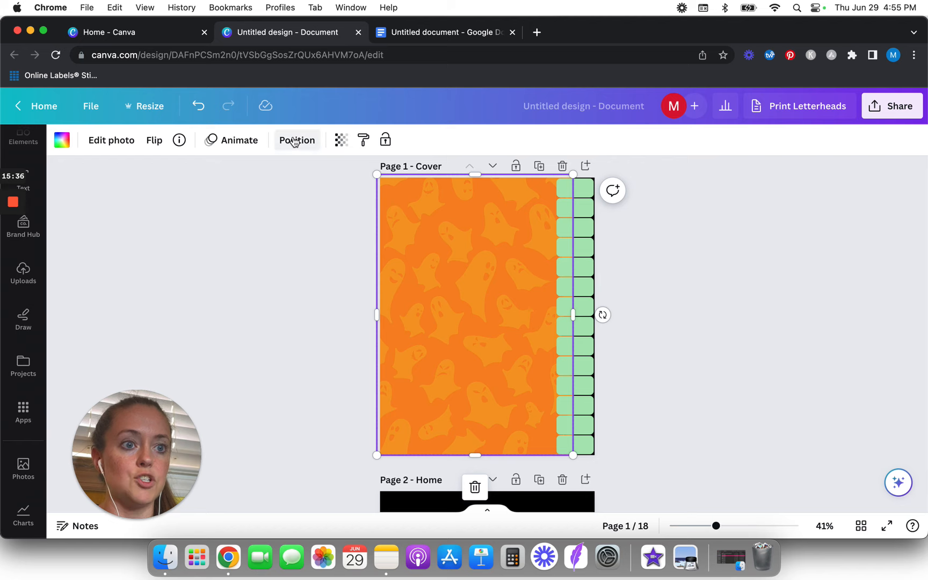
{"action": "left_click", "coordinate": [297, 139]}
{"action": "left_click", "coordinate": [102, 201]}
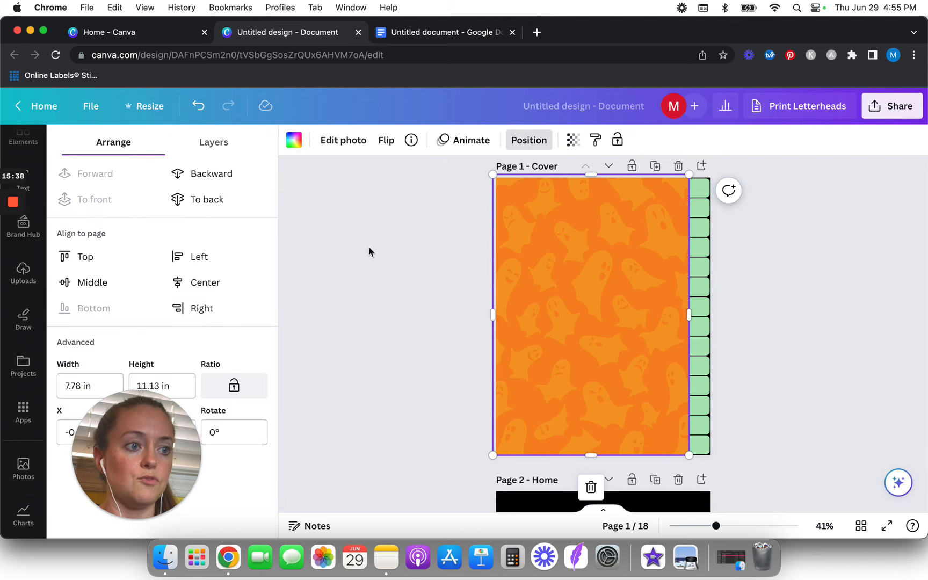
{"action": "left_click", "coordinate": [368, 247]}
{"action": "left_click", "coordinate": [520, 288]}
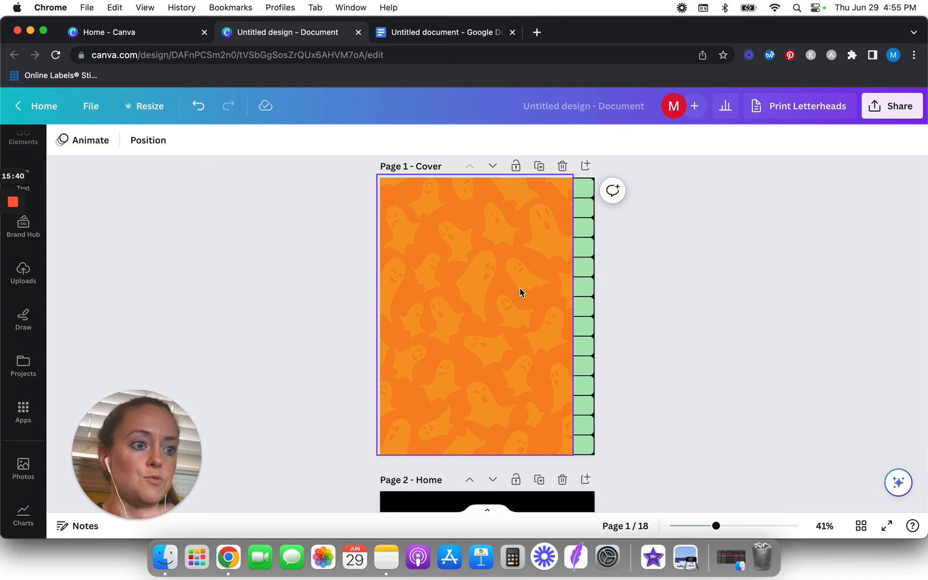
{"action": "left_click_drag", "start_coordinate": [581, 313], "coordinate": [579, 312]}
{"action": "left_click", "coordinate": [670, 262]}
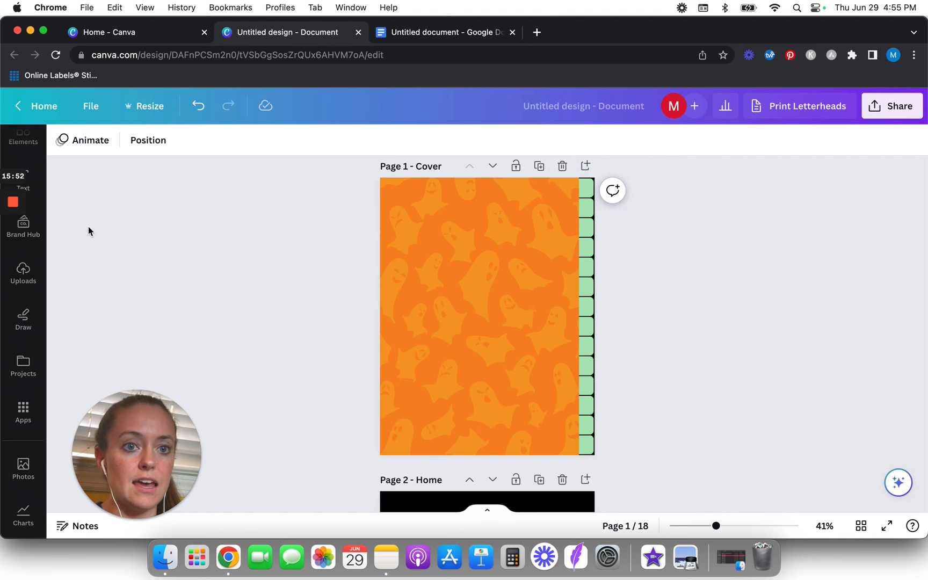
Search the elements for "home icon" and add the house-in-a-solid-circle graphic to the Cover page
{"action": "scroll", "coordinate": [22, 146], "scroll_direction": "up", "scroll_amount": 2}
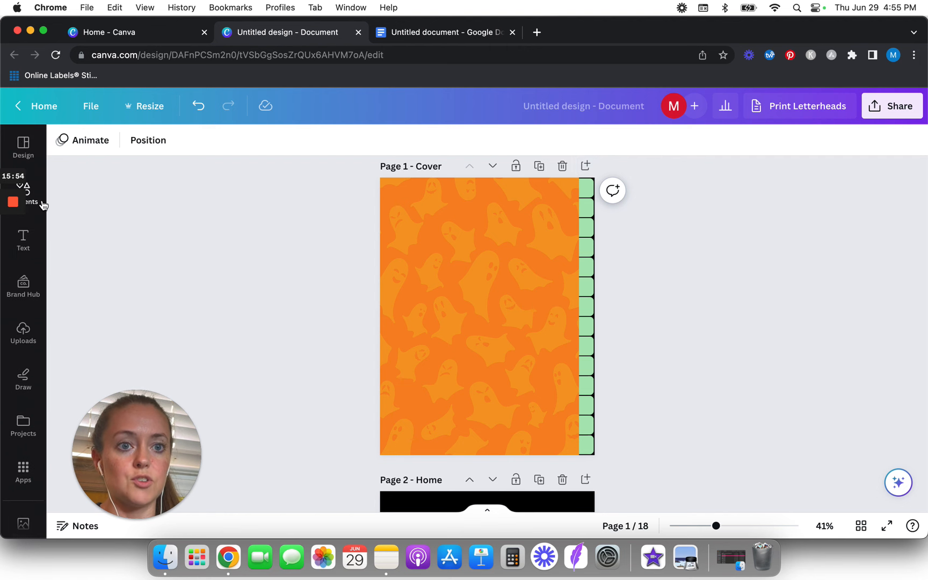
{"action": "left_click", "coordinate": [43, 204]}
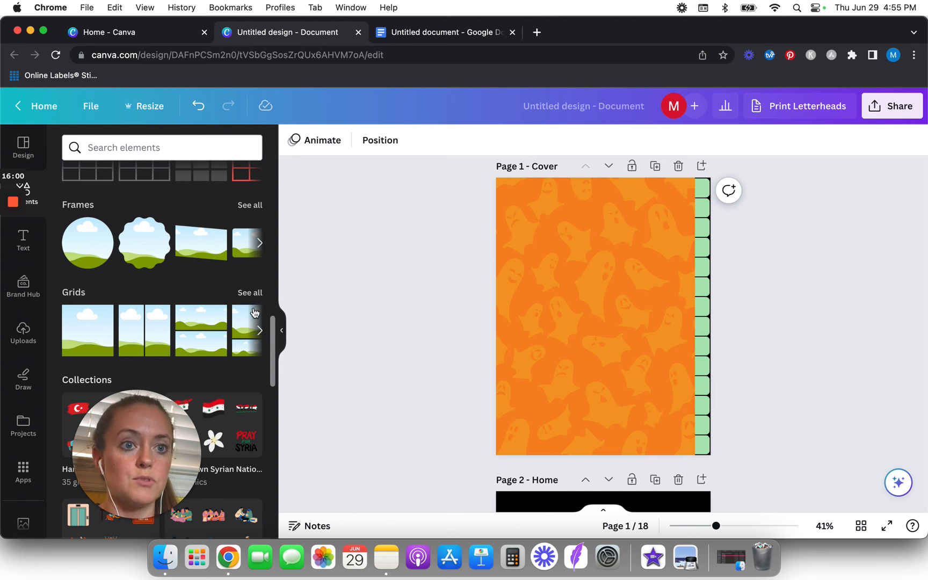
{"action": "scroll", "coordinate": [210, 234], "scroll_direction": "up", "scroll_amount": 2}
{"action": "scroll", "coordinate": [209, 234], "scroll_direction": "up", "scroll_amount": 5}
{"action": "left_click", "coordinate": [161, 147]}
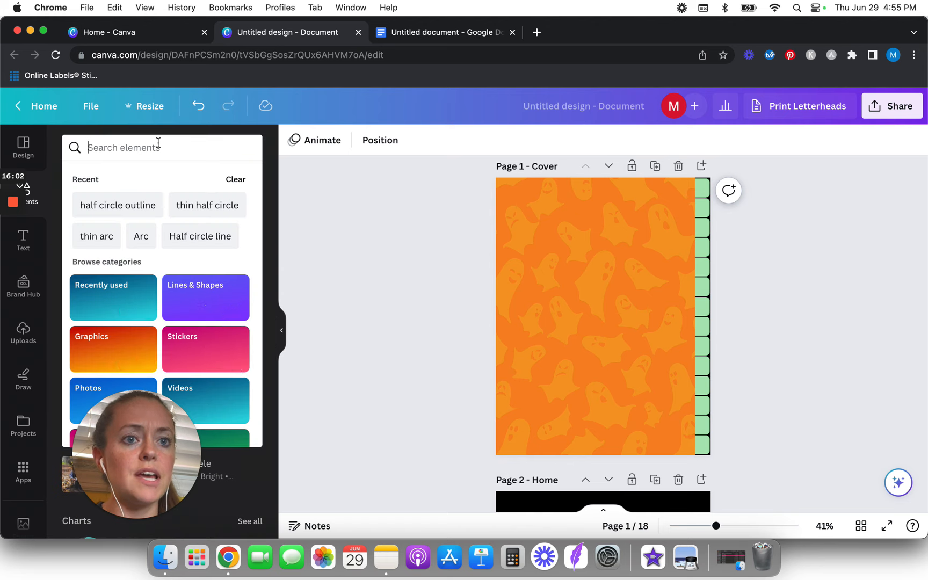
{"action": "type", "text": "home icon"}
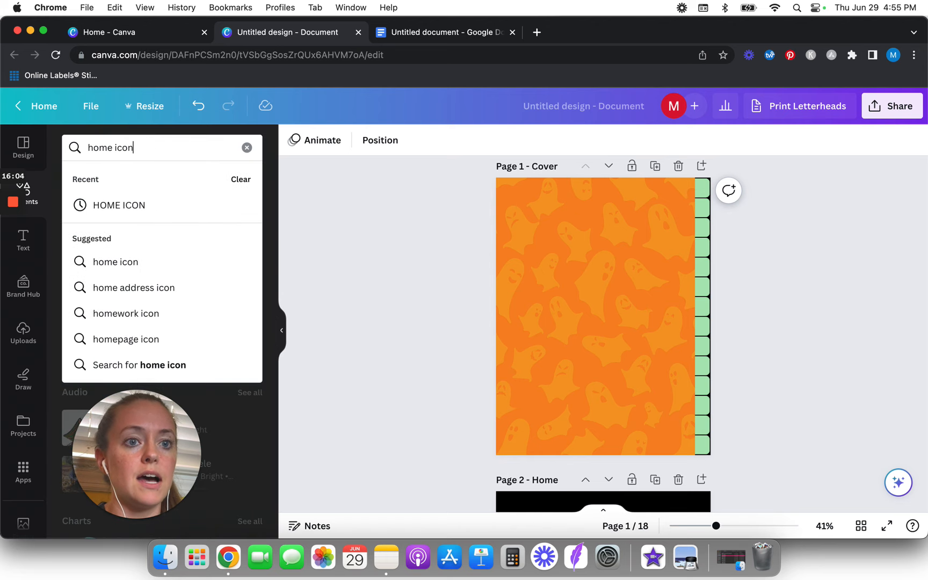
{"action": "key", "text": "Return"}
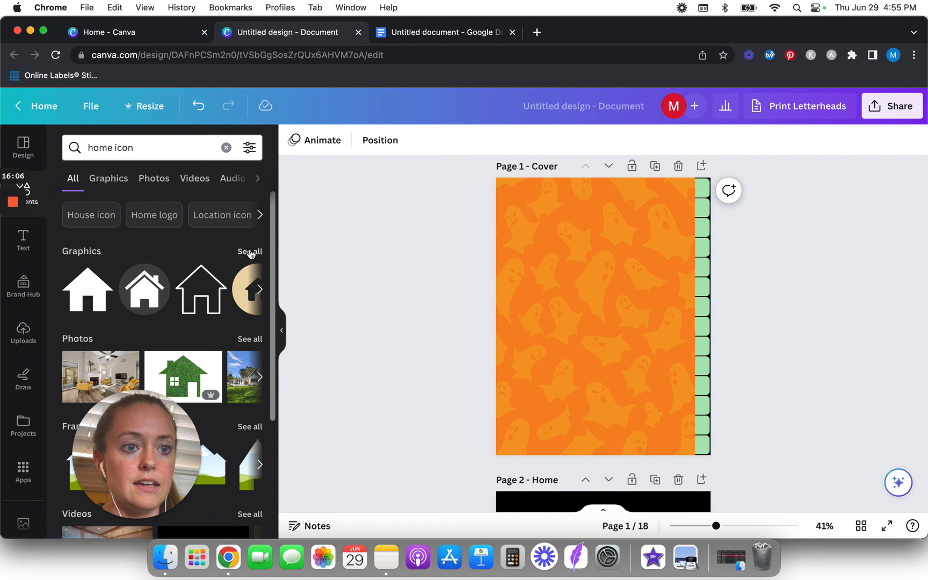
{"action": "left_click", "coordinate": [250, 253]}
{"action": "scroll", "coordinate": [131, 323], "scroll_direction": "down", "scroll_amount": 2}
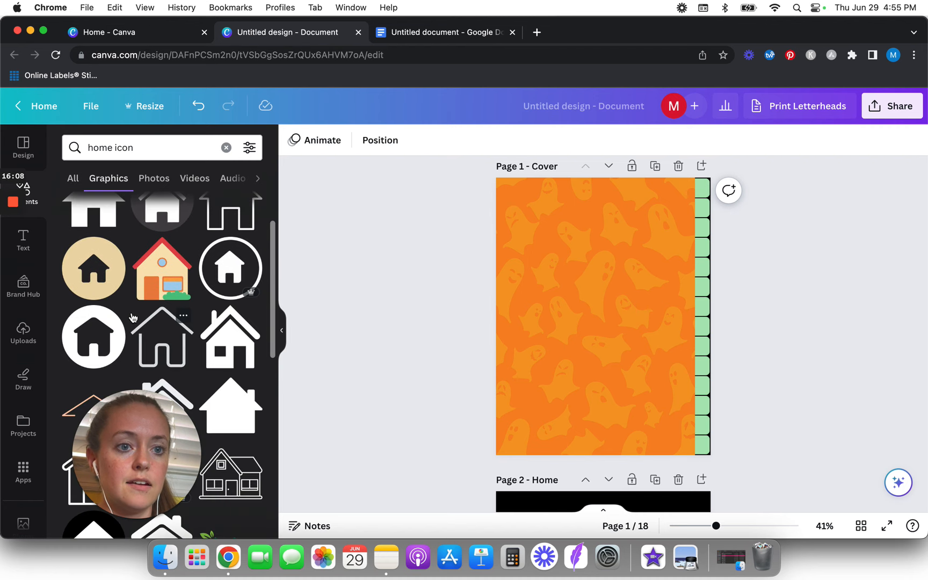
{"action": "left_click", "coordinate": [93, 346]}
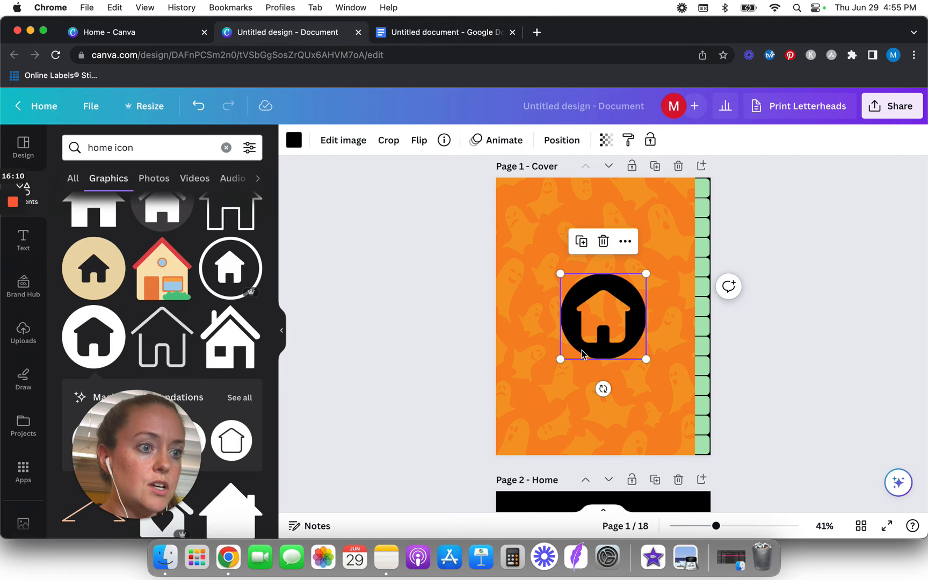
Shrink the home icon to about 0.5 in and place it on the visible part of the topmost tab
{"action": "left_click_drag", "start_coordinate": [562, 358], "coordinate": [624, 283]}
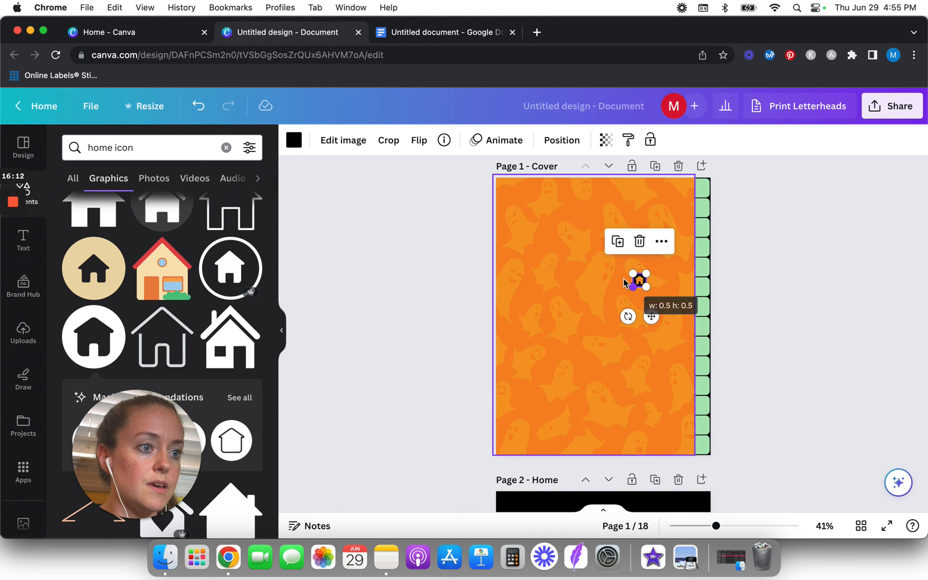
{"action": "scroll", "coordinate": [624, 283], "scroll_direction": "up", "scroll_amount": 5}
{"action": "scroll", "coordinate": [632, 276], "scroll_direction": "up", "scroll_amount": 3}
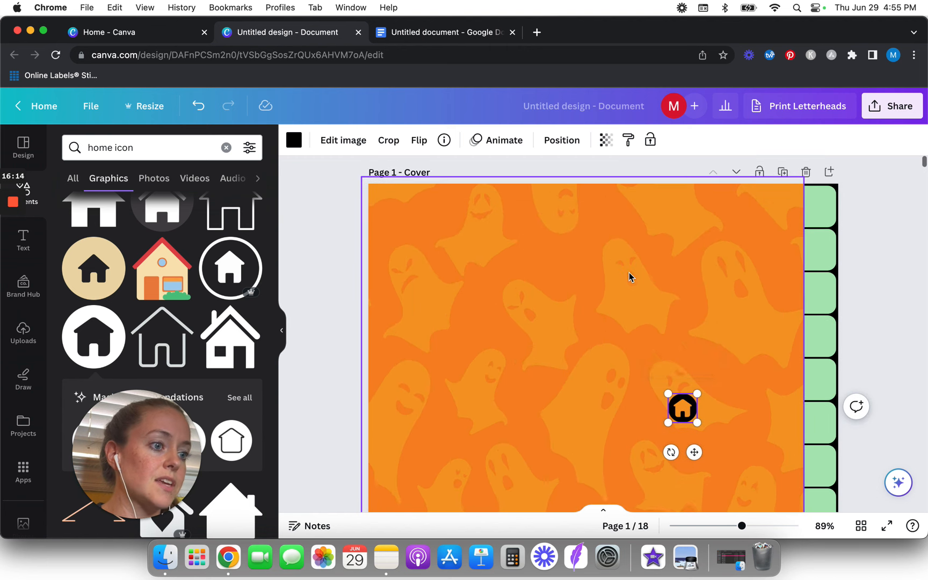
{"action": "left_click_drag", "start_coordinate": [683, 407], "coordinate": [824, 206]}
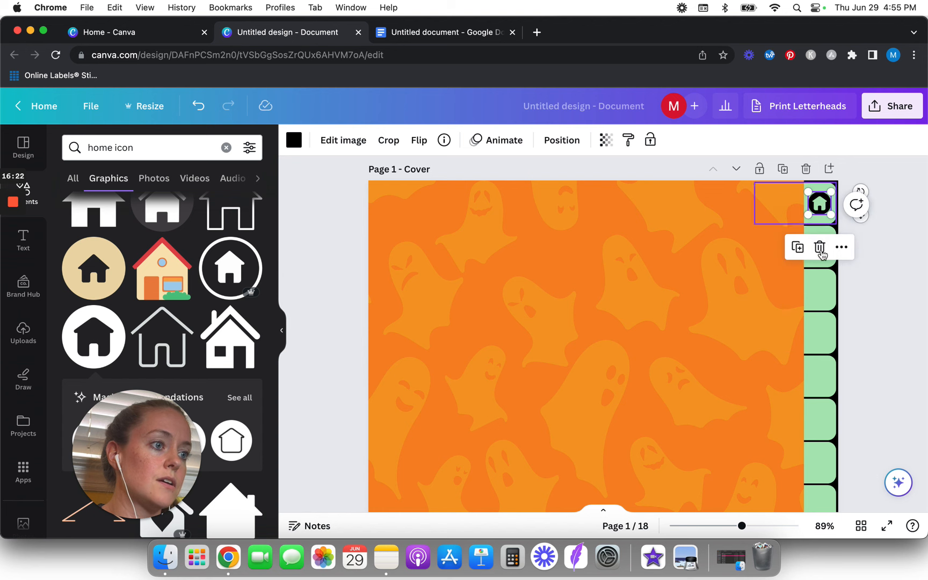
{"action": "left_click", "coordinate": [864, 287]}
{"action": "scroll", "coordinate": [837, 275], "scroll_direction": "down", "scroll_amount": 5}
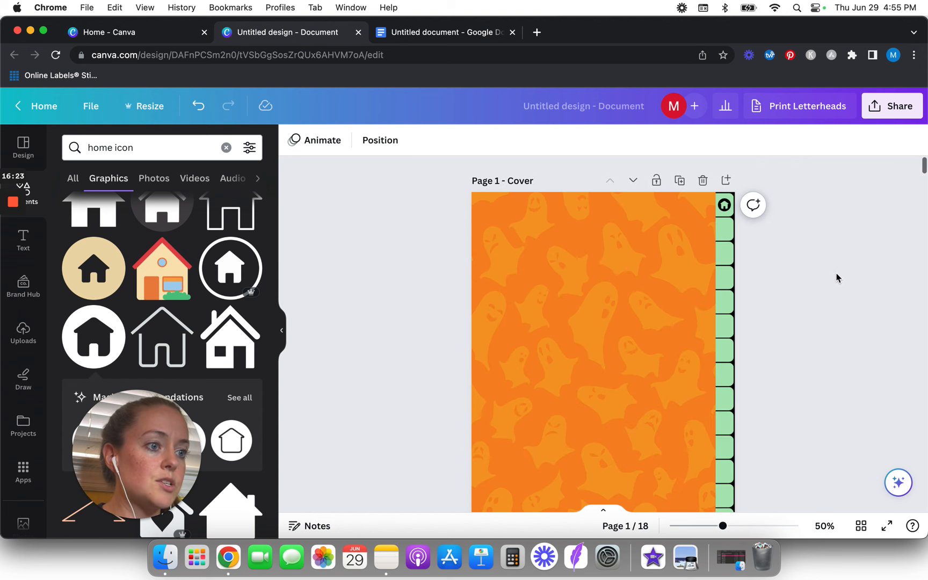
Recolor the top tab with the crimson swatch of the DDWM brand palette and apply the change to all the green tabs
{"action": "left_click", "coordinate": [721, 216]}
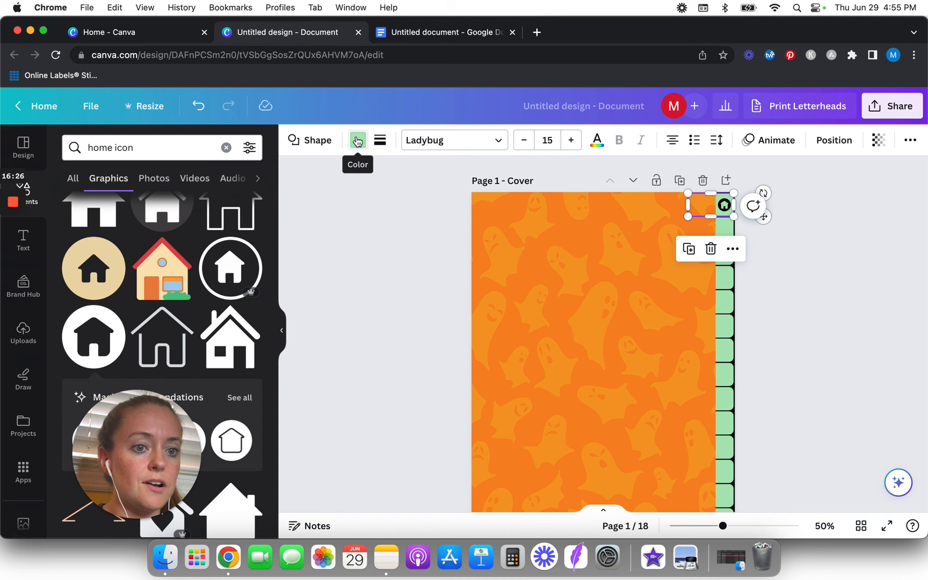
{"action": "scroll", "coordinate": [188, 343], "scroll_direction": "down", "scroll_amount": 5}
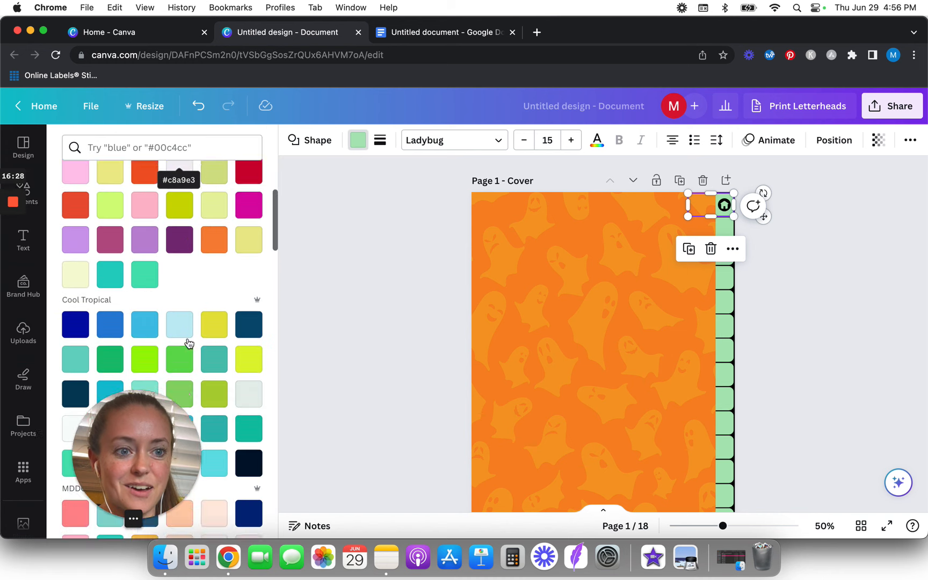
{"action": "scroll", "coordinate": [192, 251], "scroll_direction": "up", "scroll_amount": 5}
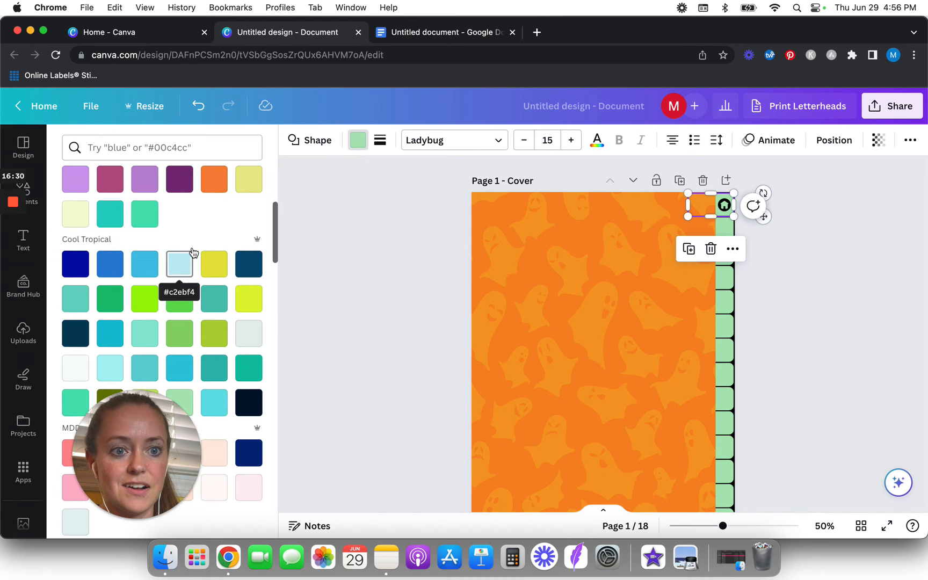
{"action": "scroll", "coordinate": [237, 304], "scroll_direction": "up", "scroll_amount": 3}
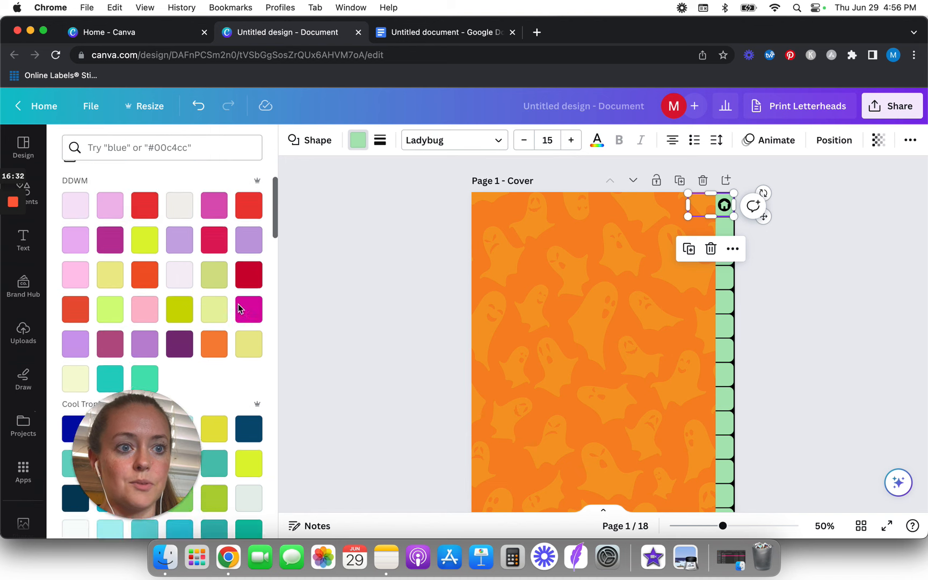
{"action": "left_click", "coordinate": [215, 262]}
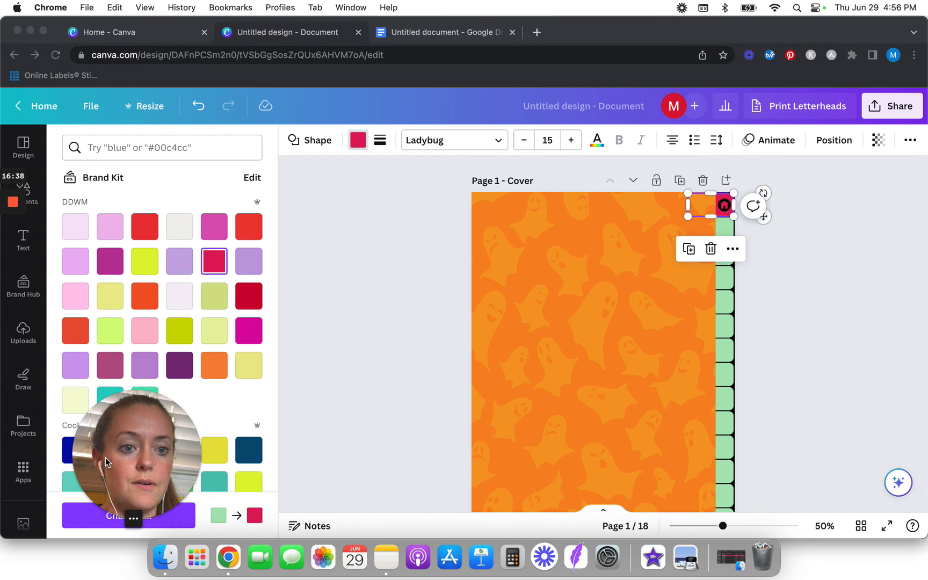
{"action": "left_click_drag", "start_coordinate": [105, 457], "coordinate": [173, 455]}
{"action": "left_click", "coordinate": [98, 516]}
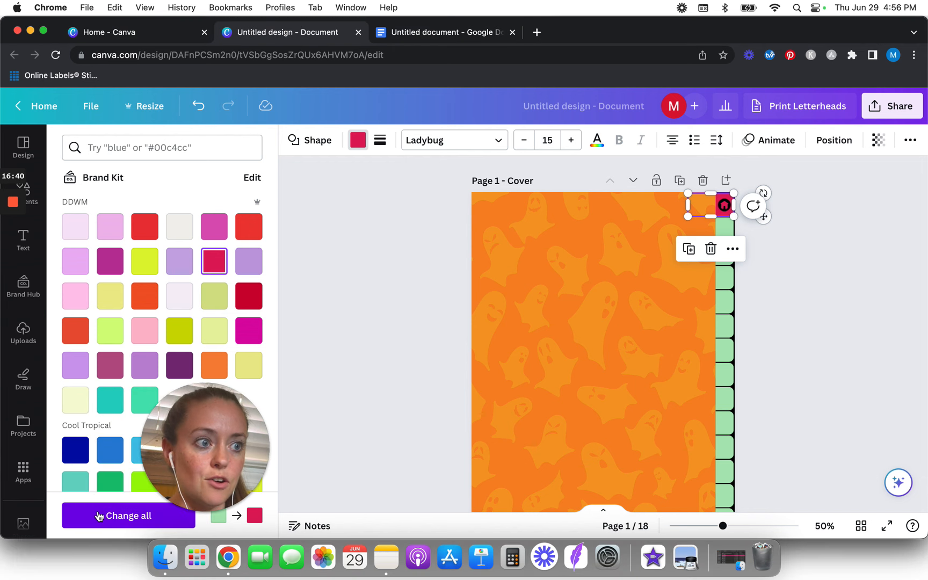
{"action": "left_click_drag", "start_coordinate": [198, 510], "coordinate": [93, 478]}
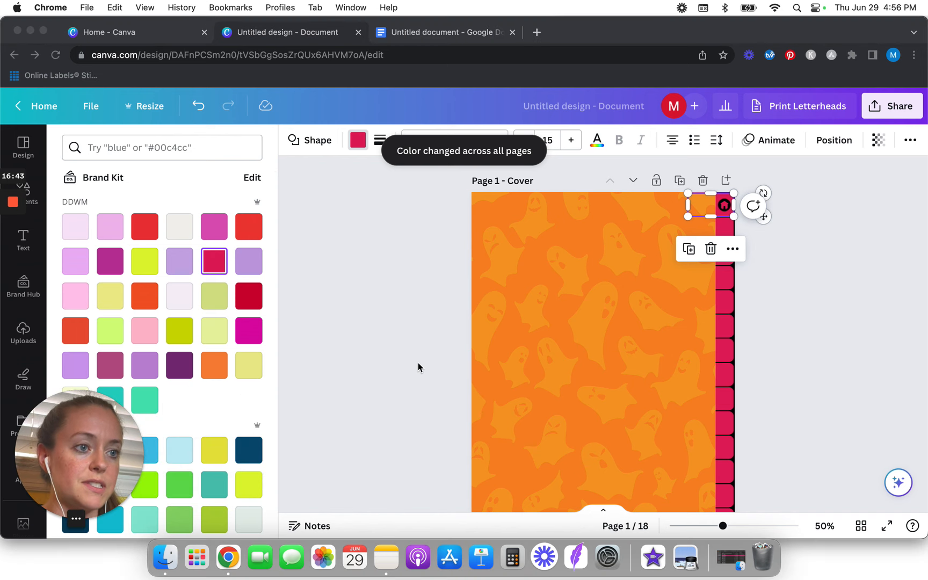
{"action": "left_click", "coordinate": [785, 274]}
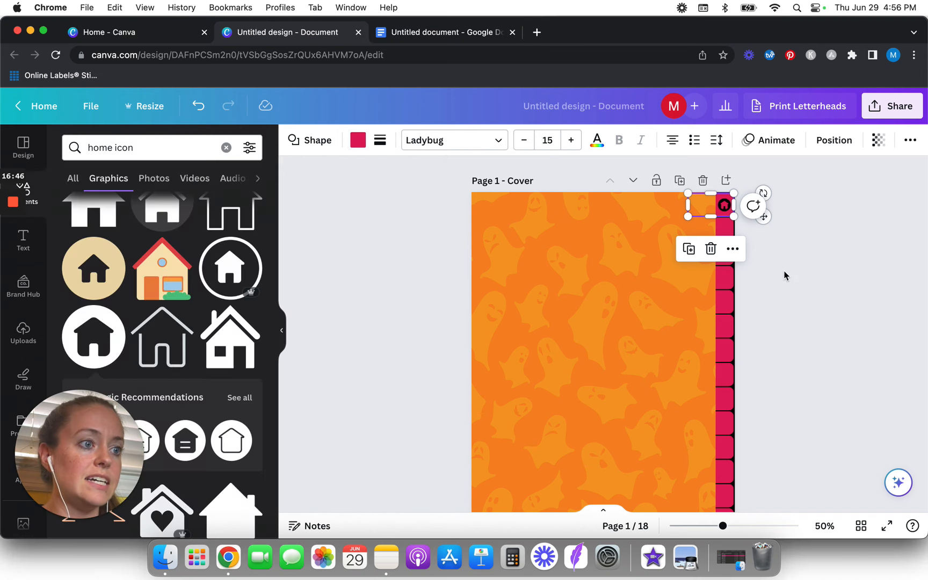
Change the color of the home icon on the top tab to white
{"action": "left_click", "coordinate": [724, 205]}
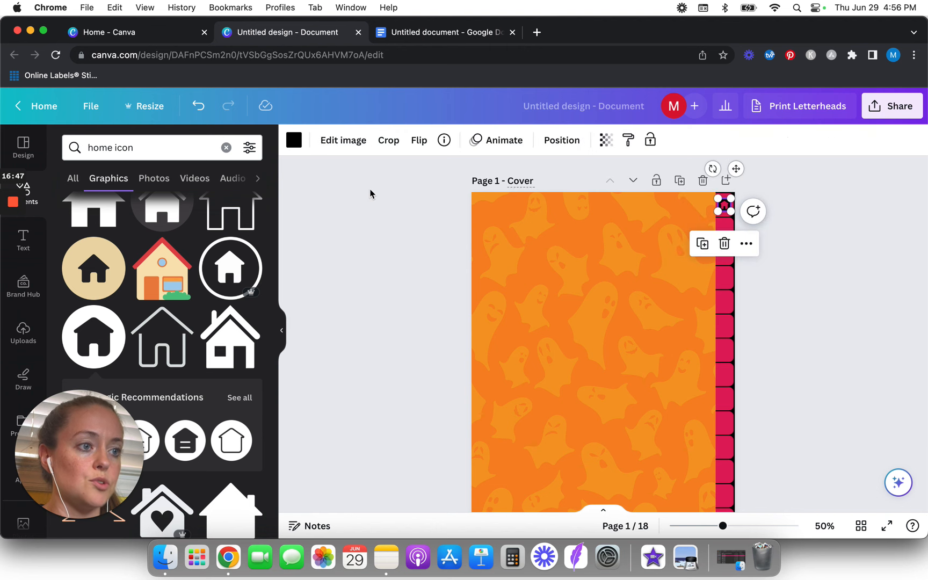
{"action": "left_click", "coordinate": [293, 145]}
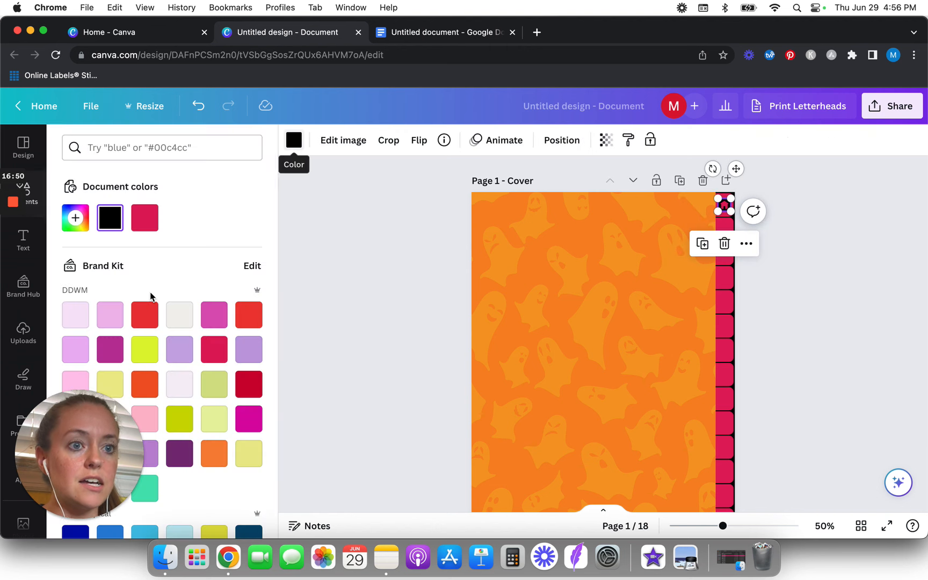
{"action": "scroll", "coordinate": [131, 273], "scroll_direction": "down", "scroll_amount": 10}
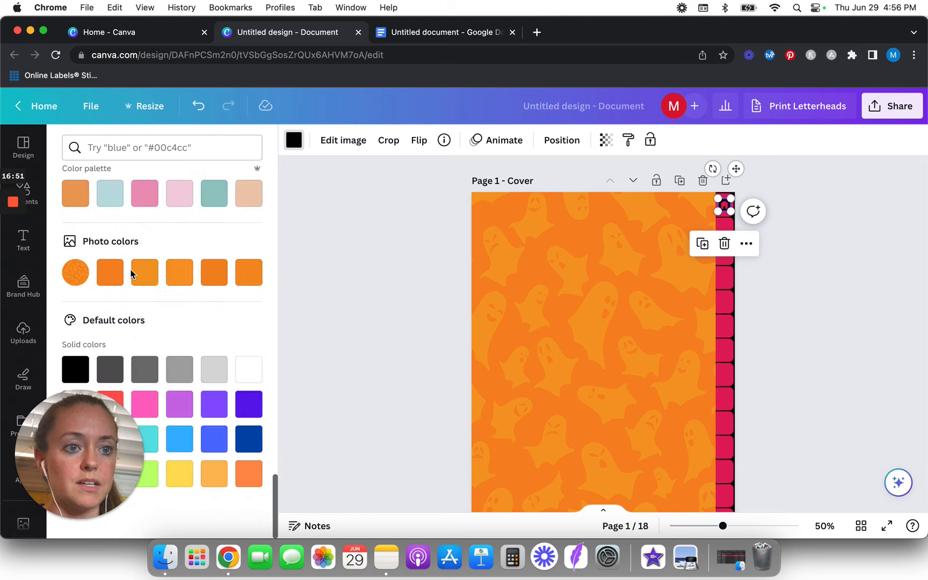
{"action": "left_click", "coordinate": [241, 369]}
{"action": "key", "text": "Escape"}
{"action": "left_click", "coordinate": [376, 278]}
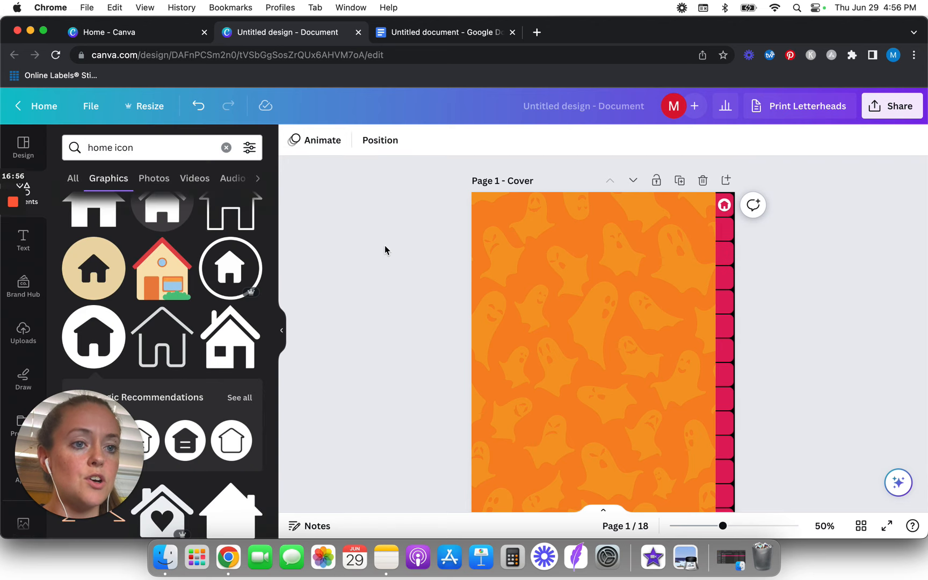
Search the graphics for "notes icon" and add the solid square icon with text lines and a pencil to the Cover page
{"action": "left_click", "coordinate": [226, 147]}
{"action": "type", "text": "notes icon"}
{"action": "key", "text": "Return"}
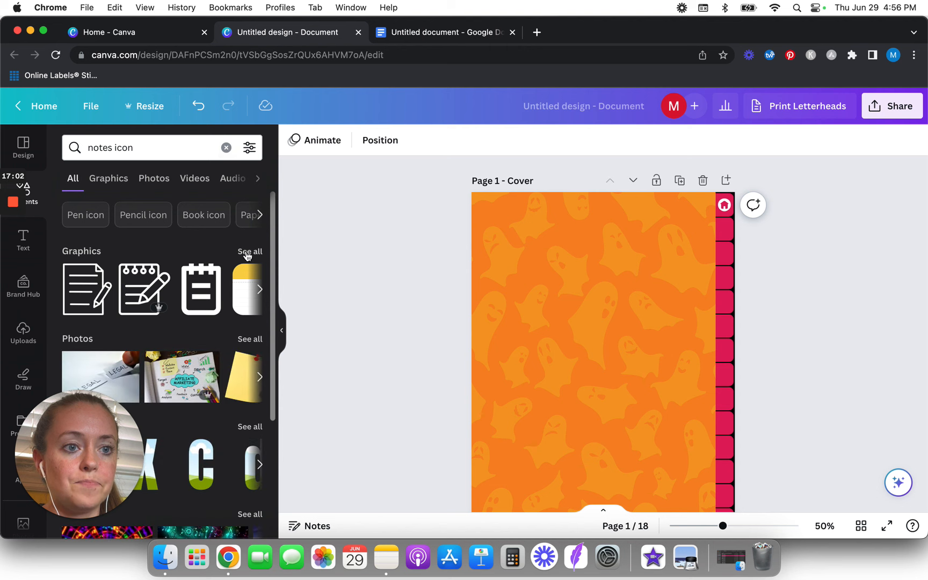
{"action": "left_click", "coordinate": [246, 251]}
{"action": "scroll", "coordinate": [181, 328], "scroll_direction": "down", "scroll_amount": 10}
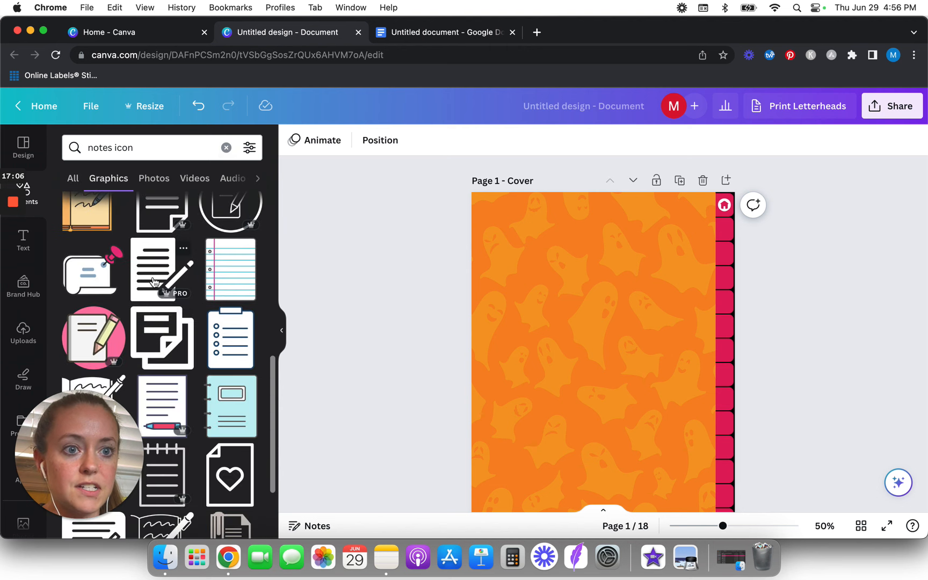
{"action": "scroll", "coordinate": [155, 284], "scroll_direction": "down", "scroll_amount": 3}
{"action": "scroll", "coordinate": [152, 277], "scroll_direction": "up", "scroll_amount": 2}
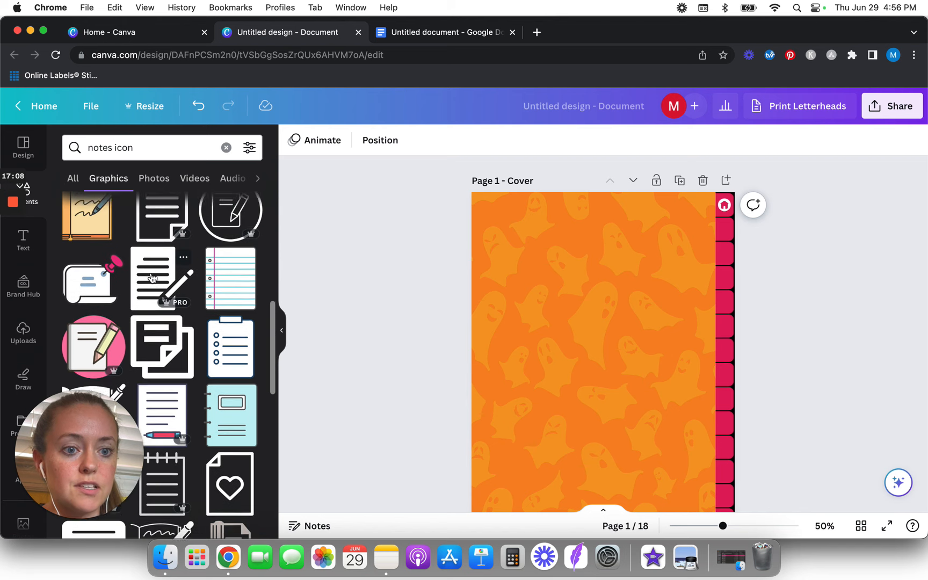
{"action": "scroll", "coordinate": [153, 278], "scroll_direction": "down", "scroll_amount": 5}
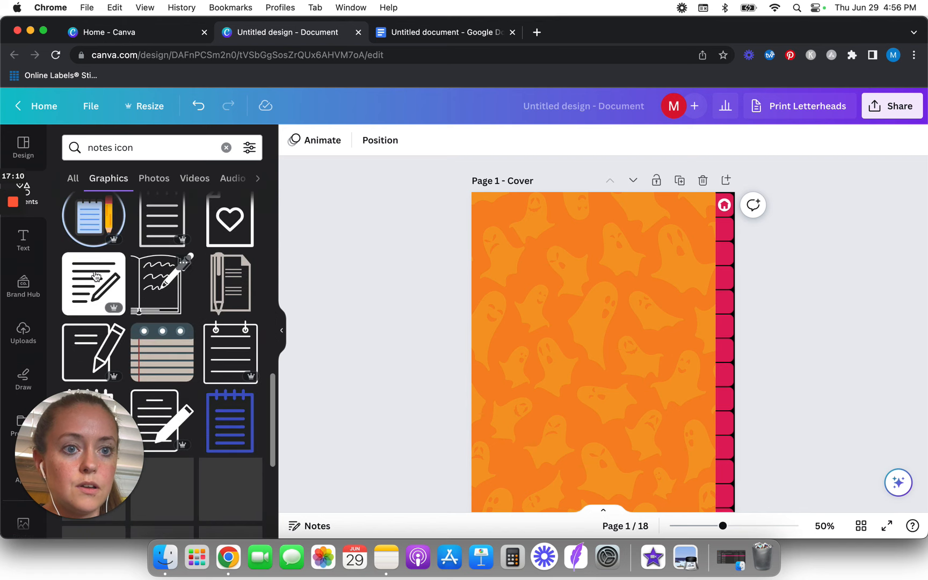
{"action": "left_click", "coordinate": [101, 275]}
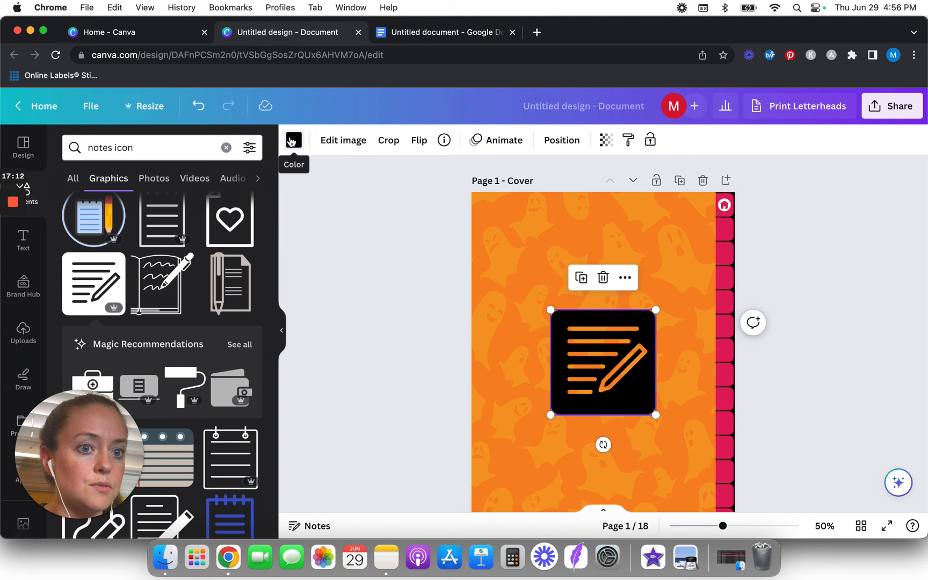
Recolor the notes icon white and shrink it to match the size of the home icon
{"action": "left_click", "coordinate": [294, 140]}
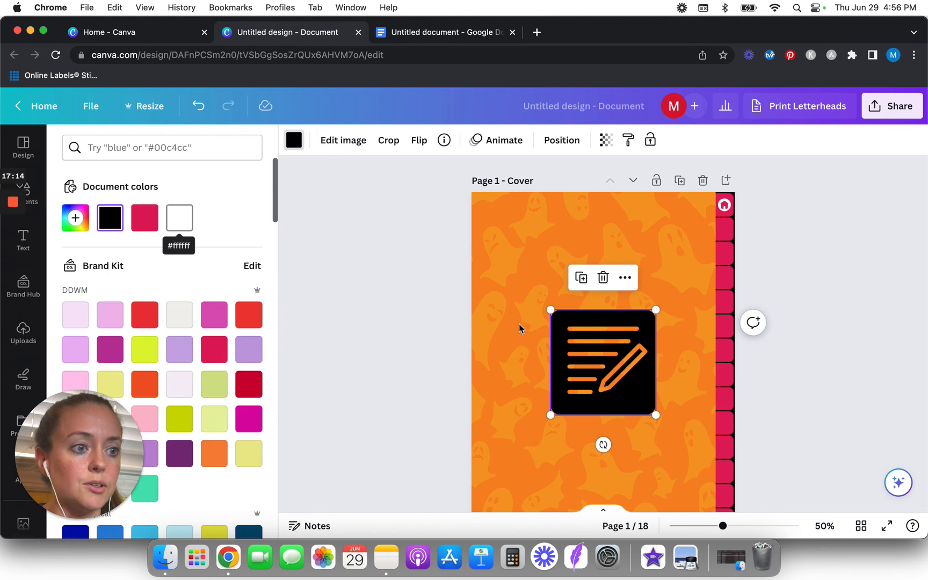
{"action": "left_click", "coordinate": [174, 214]}
{"action": "left_click_drag", "start_coordinate": [551, 412], "coordinate": [704, 207]}
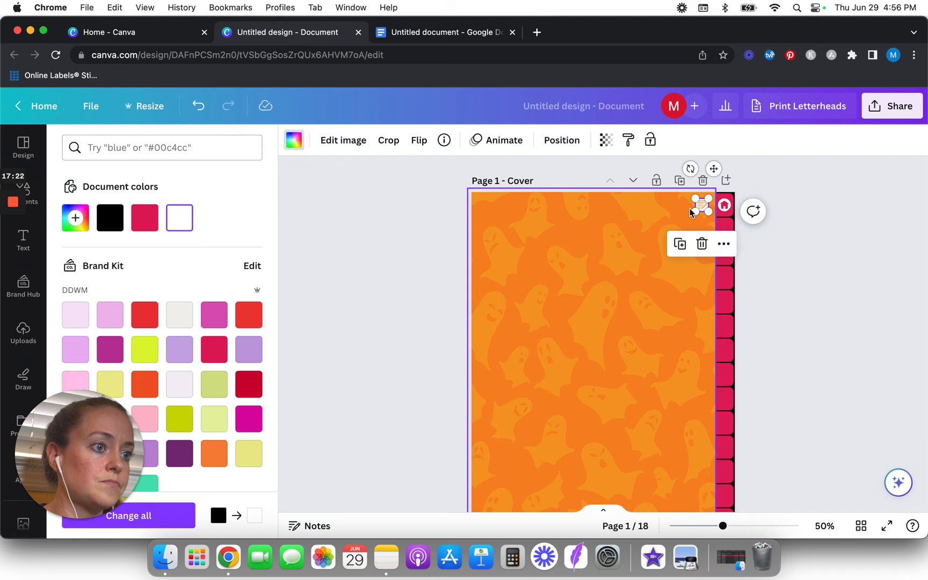
{"action": "scroll", "coordinate": [703, 207], "scroll_direction": "up", "scroll_amount": 5}
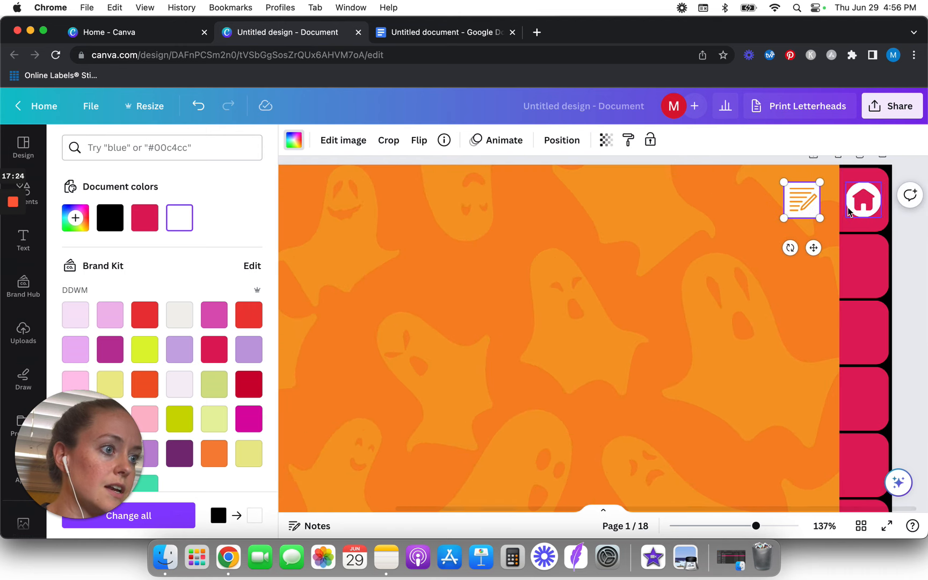
{"action": "left_click_drag", "start_coordinate": [787, 206], "coordinate": [830, 206]}
{"action": "scroll", "coordinate": [838, 183], "scroll_direction": "down", "scroll_amount": 2}
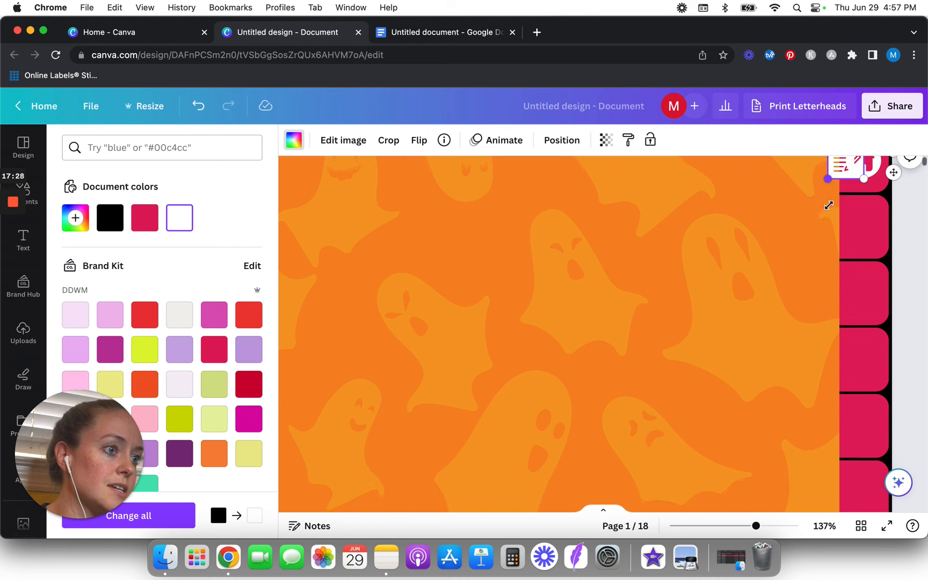
{"action": "scroll", "coordinate": [783, 404], "scroll_direction": "up", "scroll_amount": 3}
Place the white notes icon on the visible part of the bottommost tab of the Cover page
{"action": "scroll", "coordinate": [784, 407], "scroll_direction": "down", "scroll_amount": 5}
{"action": "scroll", "coordinate": [696, 363], "scroll_direction": "down", "scroll_amount": 1}
{"action": "scroll", "coordinate": [696, 367], "scroll_direction": "down", "scroll_amount": 3}
{"action": "scroll", "coordinate": [723, 231], "scroll_direction": "down", "scroll_amount": 2}
{"action": "scroll", "coordinate": [729, 397], "scroll_direction": "down", "scroll_amount": 3}
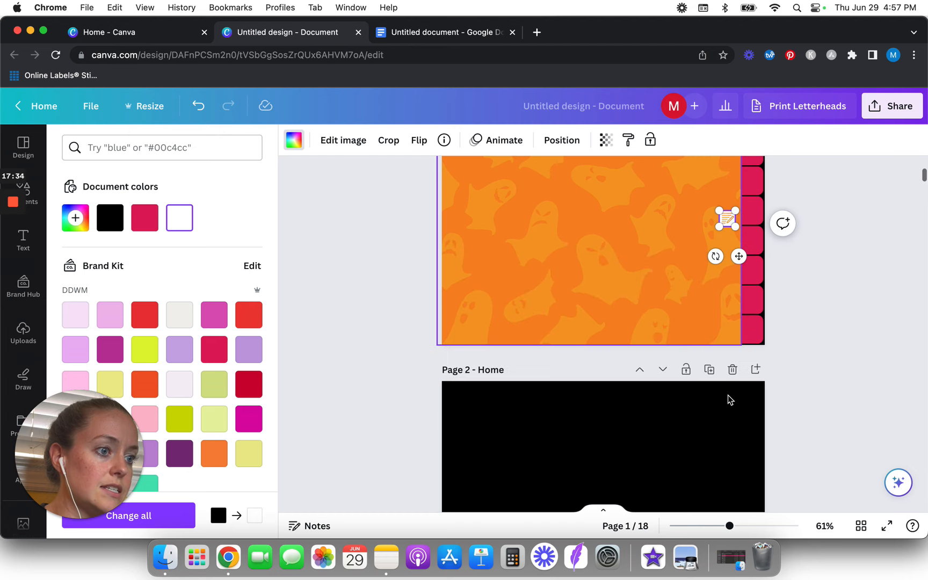
{"action": "left_click_drag", "start_coordinate": [739, 271], "coordinate": [762, 381]}
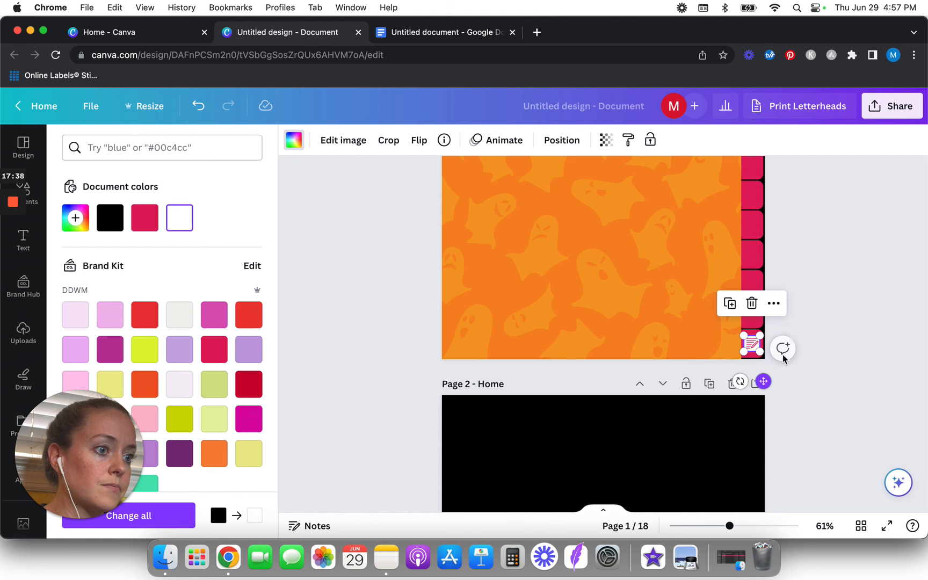
{"action": "left_click", "coordinate": [812, 326]}
{"action": "scroll", "coordinate": [812, 326], "scroll_direction": "down", "scroll_amount": 3}
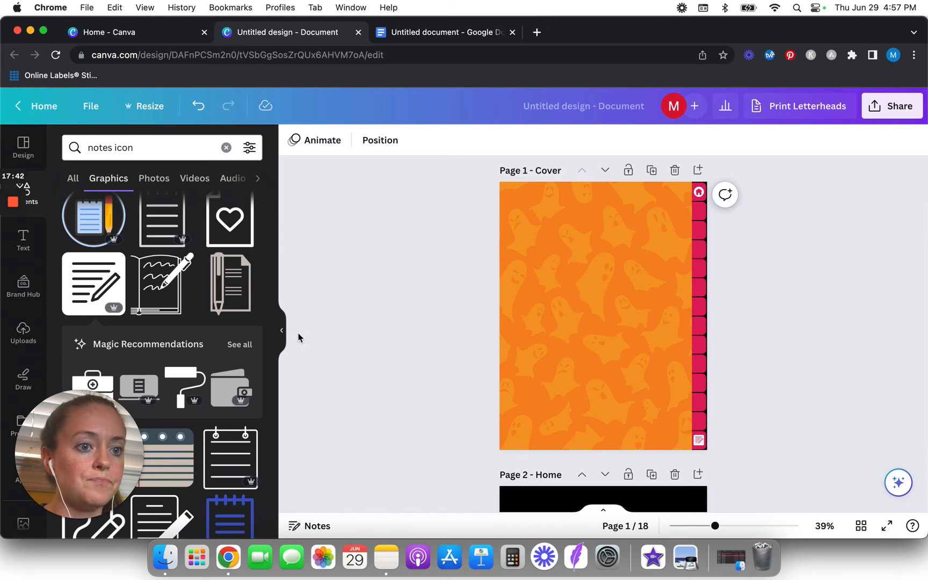
Add a text box to the Cover page and color its text white
{"action": "left_click", "coordinate": [281, 330]}
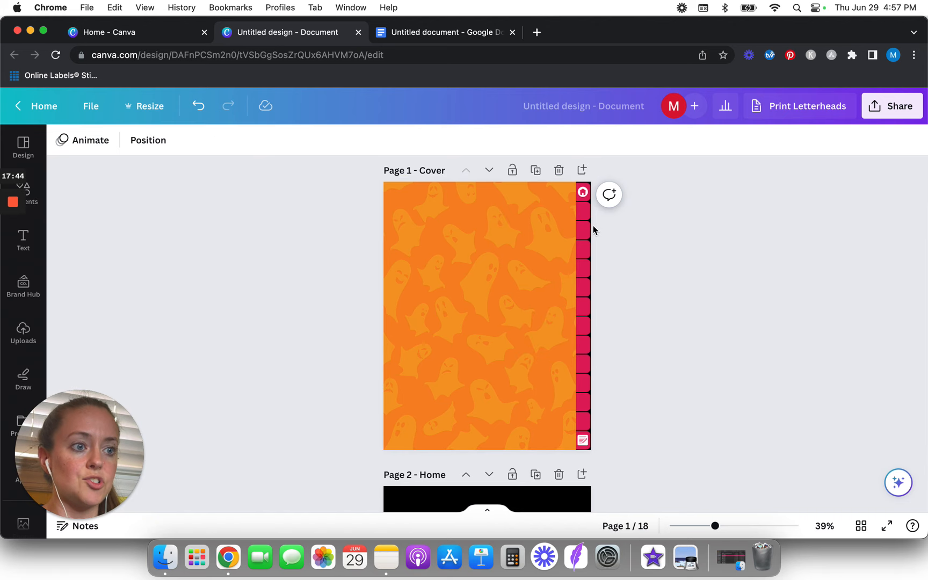
{"action": "scroll", "coordinate": [632, 237], "scroll_direction": "up", "scroll_amount": 3}
{"action": "scroll", "coordinate": [632, 236], "scroll_direction": "down", "scroll_amount": 3}
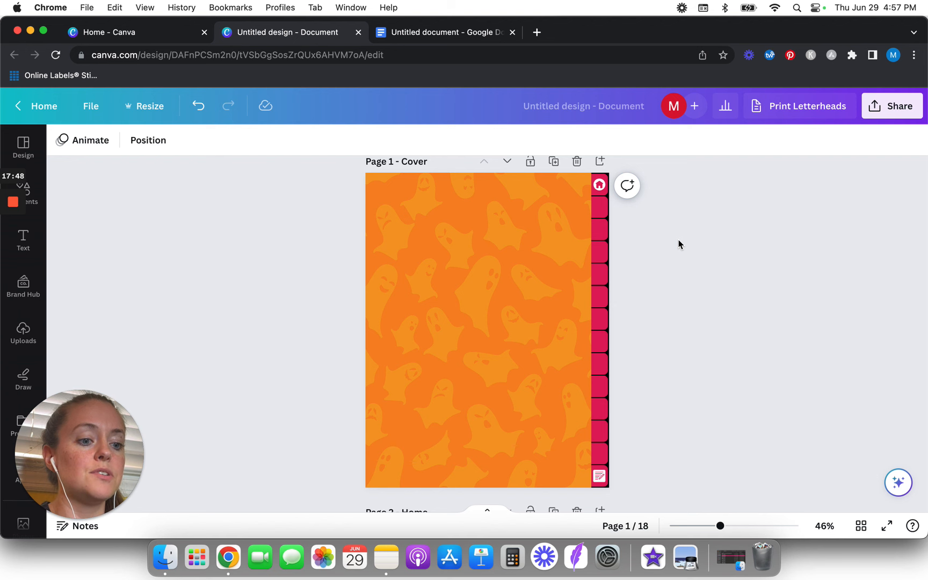
{"action": "key", "text": "t"}
{"action": "left_click", "coordinate": [247, 142]}
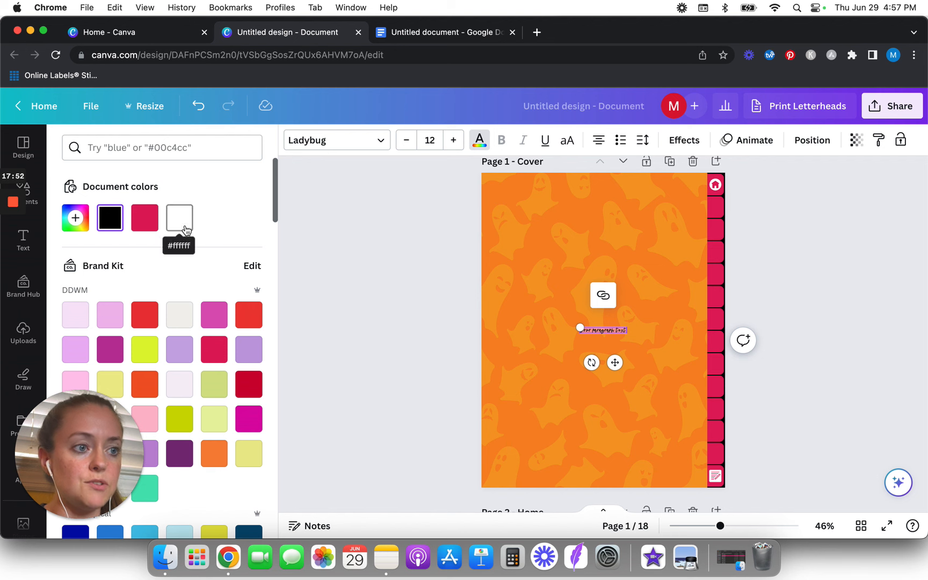
{"action": "left_click", "coordinate": [184, 229]}
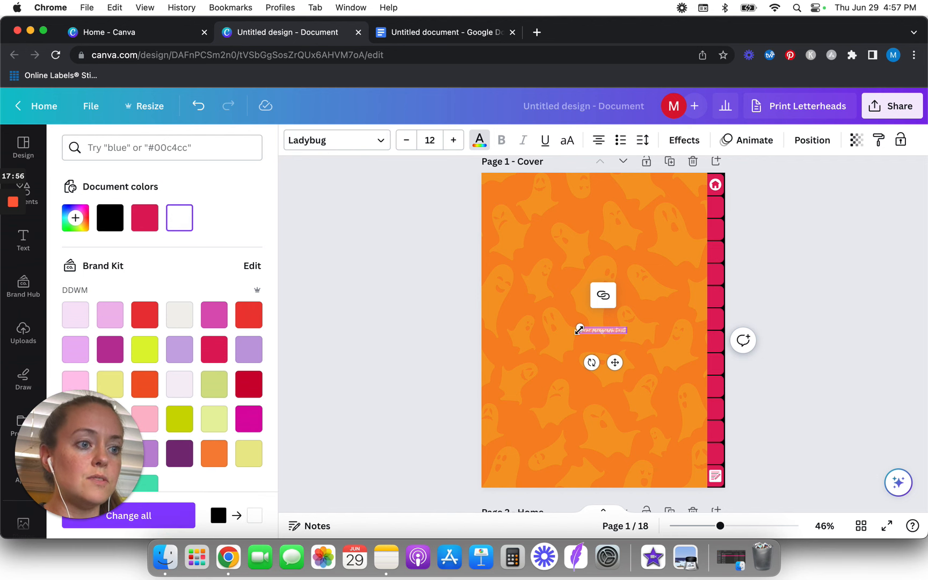
Enlarge the placeholder text to about size 49.4 within the page and set its font to League Spartan
{"action": "left_click_drag", "start_coordinate": [456, 334], "coordinate": [436, 328]}
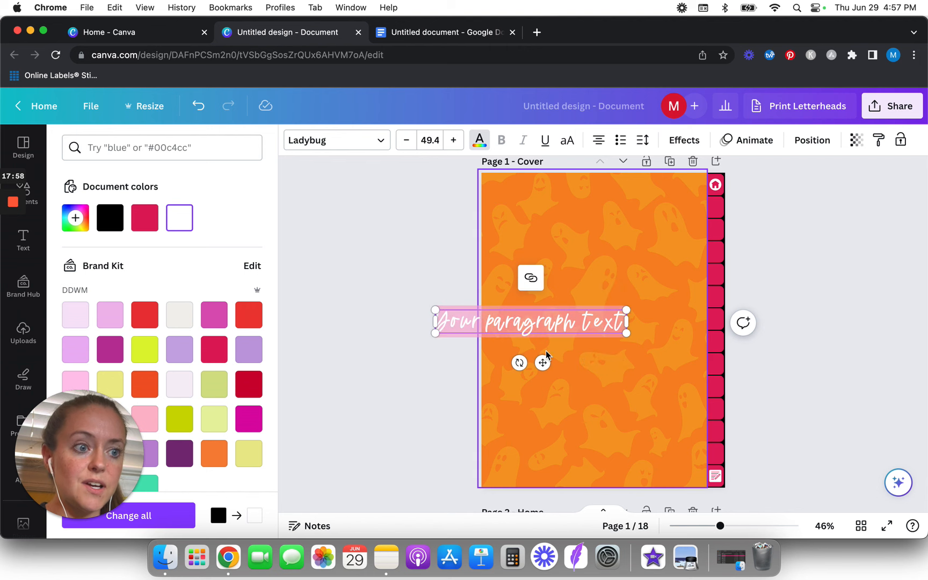
{"action": "left_click_drag", "start_coordinate": [546, 362], "coordinate": [597, 337]}
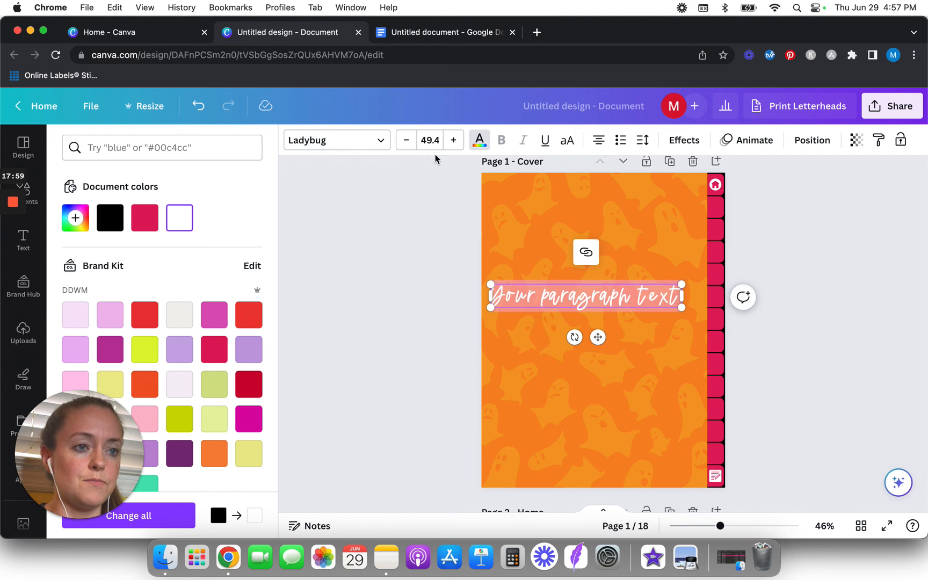
{"action": "left_click", "coordinate": [365, 141]}
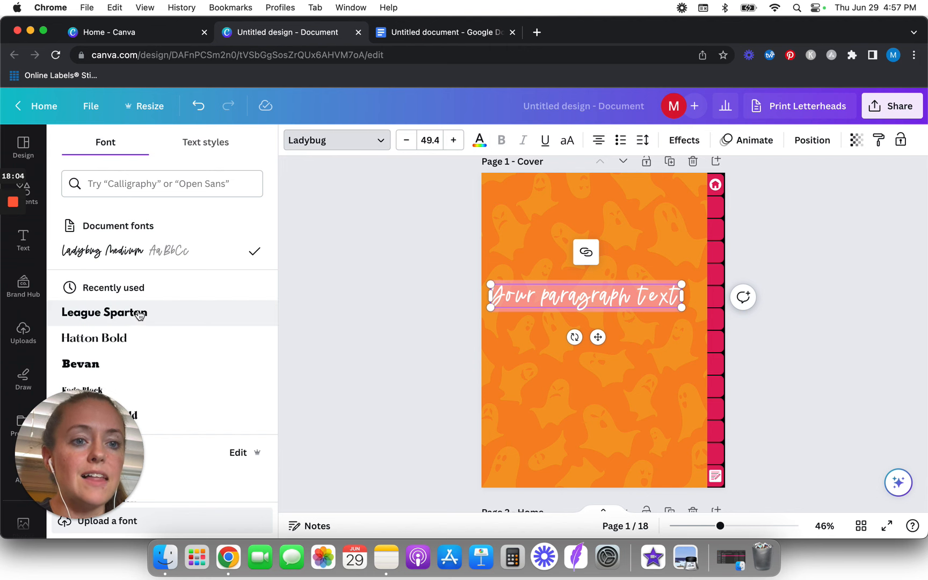
{"action": "left_click", "coordinate": [140, 317]}
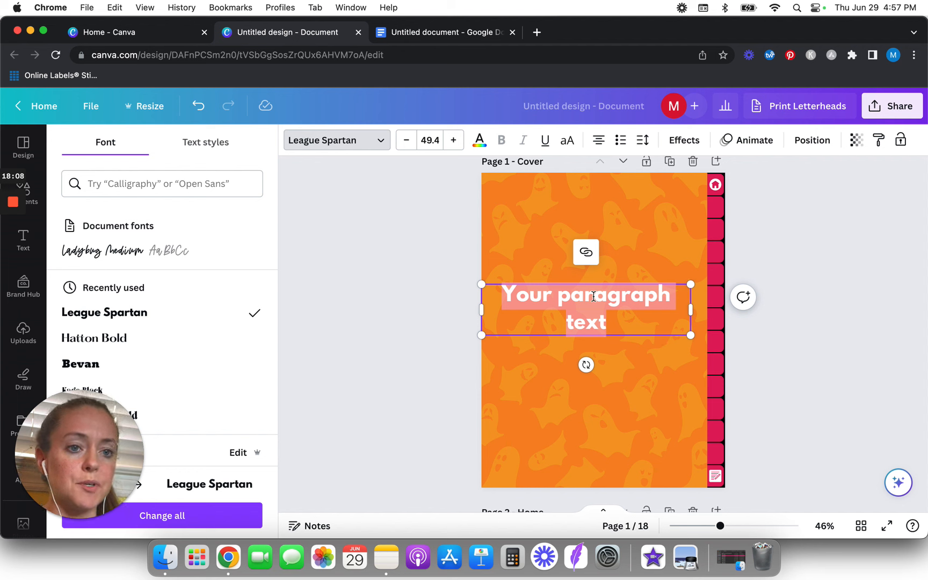
Replace the placeholder text with "JAN" in capital letters
{"action": "key", "text": "BackSpace"}
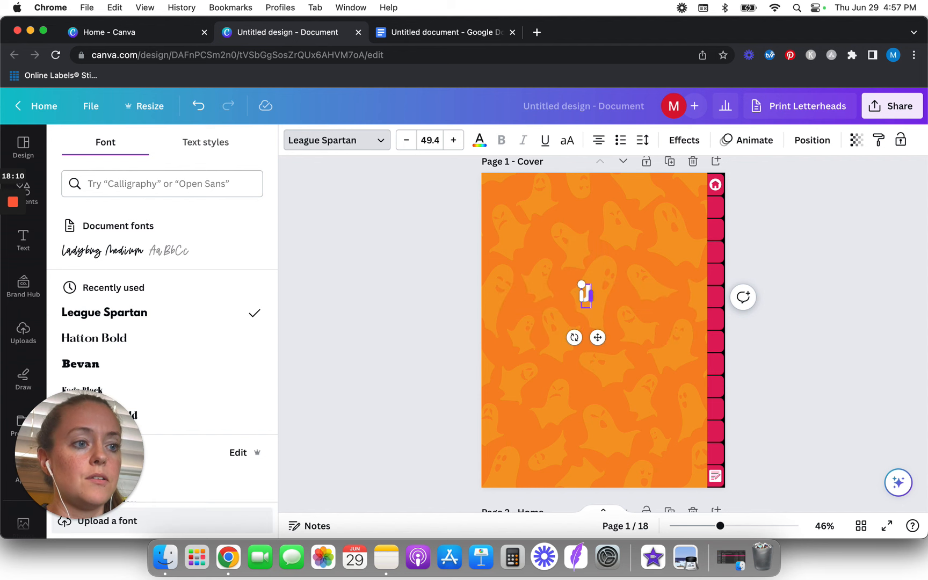
{"action": "type", "text": "JAN"}
{"action": "key", "text": "BackSpace"}
{"action": "key", "text": "BackSpace"}
{"action": "key", "text": "BackSpace"}
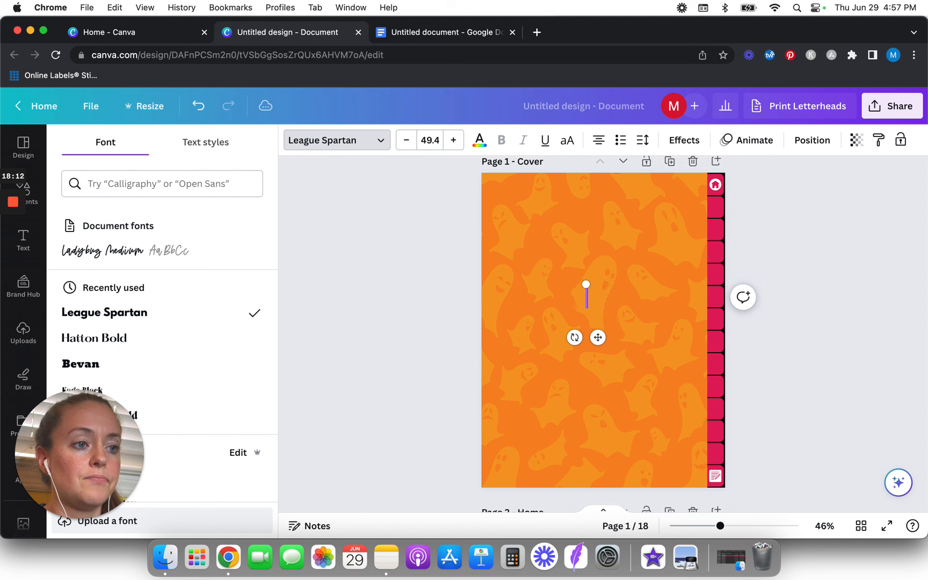
{"action": "type", "text": "Jan"}
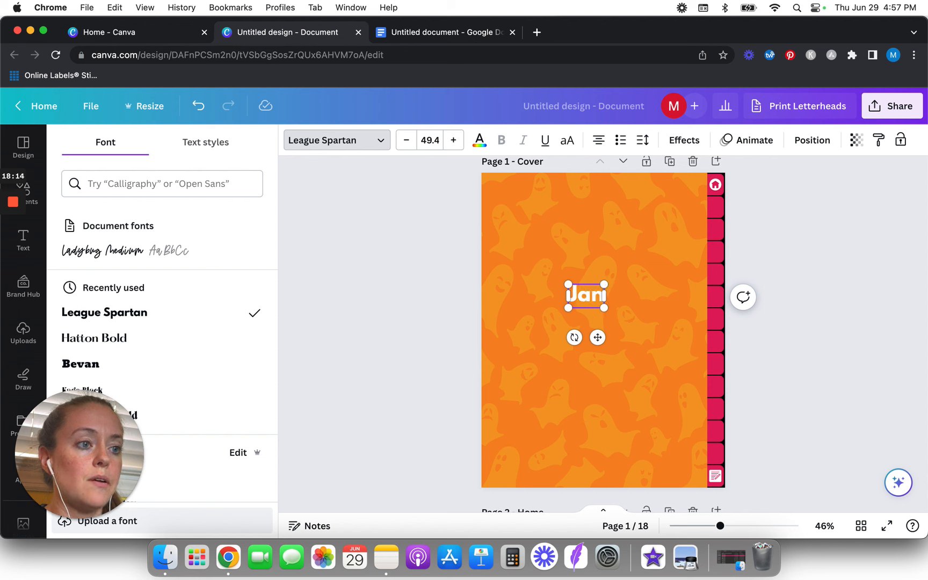
{"action": "key", "text": "BackSpace"}
{"action": "key", "text": "BackSpace"}
{"action": "key", "text": "BackSpace"}
{"action": "type", "text": "JAN"}
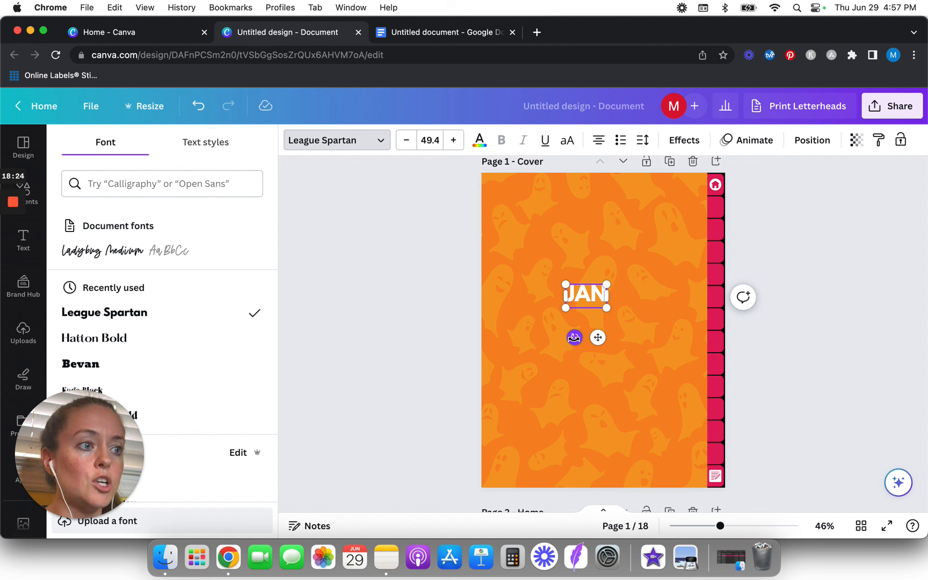
Rotate the JAN text 90° clockwise so it reads downward
{"action": "left_click_drag", "start_coordinate": [574, 337], "coordinate": [561, 302]}
{"action": "left_click_drag", "start_coordinate": [567, 339], "coordinate": [567, 339]}
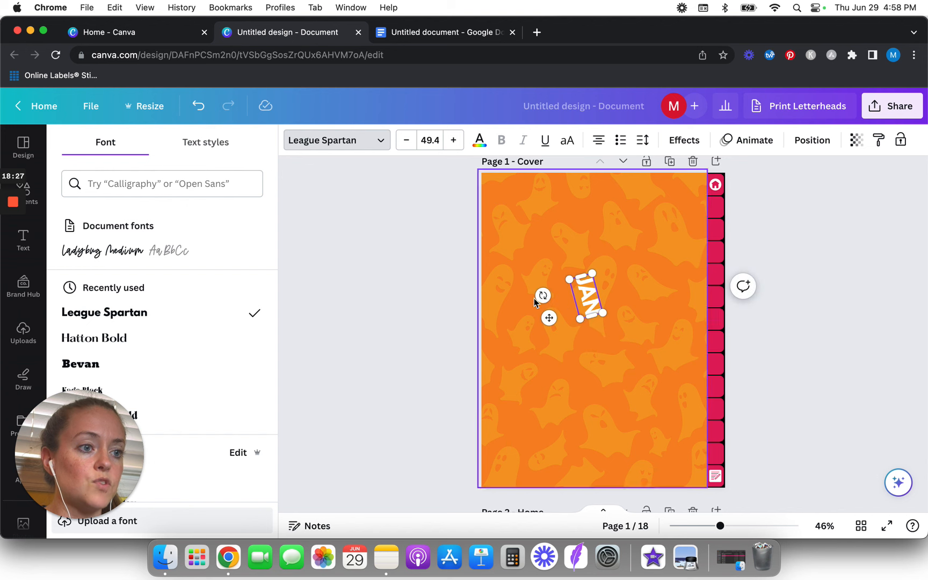
{"action": "left_click_drag", "start_coordinate": [544, 292], "coordinate": [544, 285]}
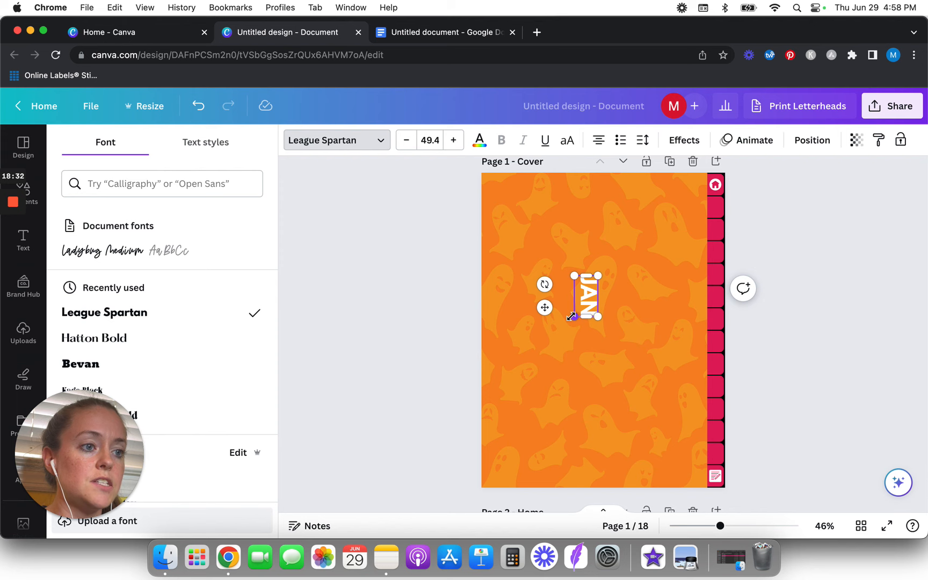
Shrink the JAN text to about size 18.7 and place it on the second tab, below the home tab
{"action": "scroll", "coordinate": [597, 302], "scroll_direction": "up", "scroll_amount": 8}
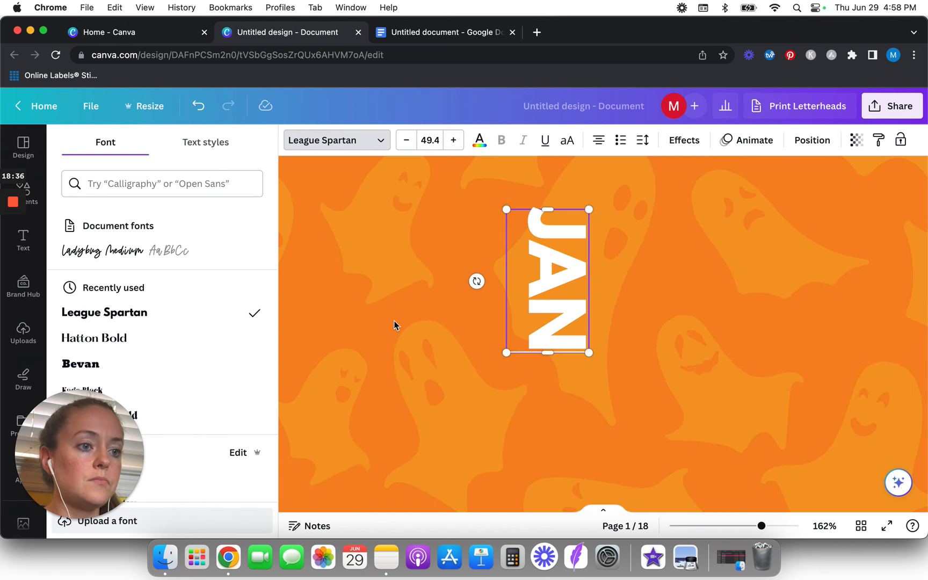
{"action": "scroll", "coordinate": [598, 304], "scroll_direction": "down", "scroll_amount": 2}
{"action": "scroll", "coordinate": [597, 304], "scroll_direction": "down", "scroll_amount": 5}
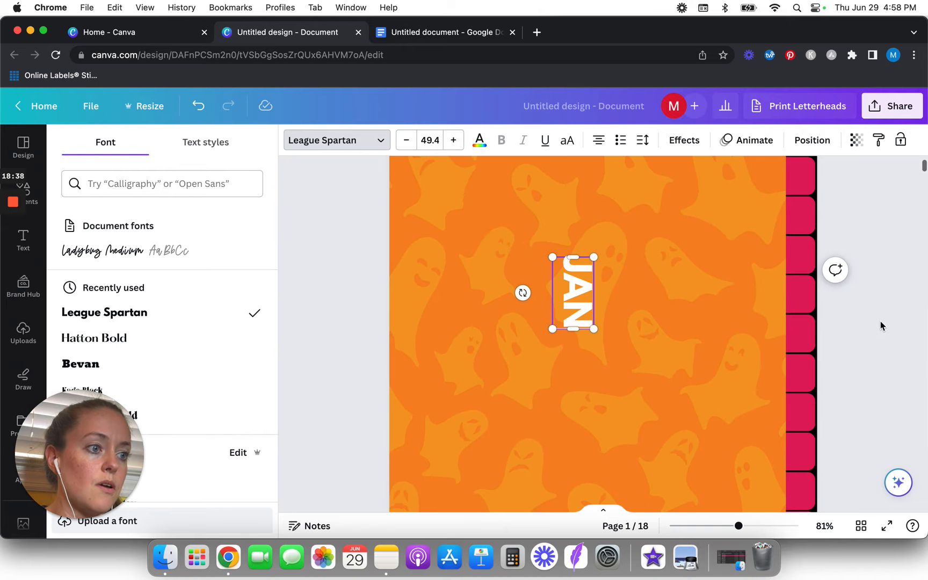
{"action": "scroll", "coordinate": [510, 290], "scroll_direction": "up", "scroll_amount": 3}
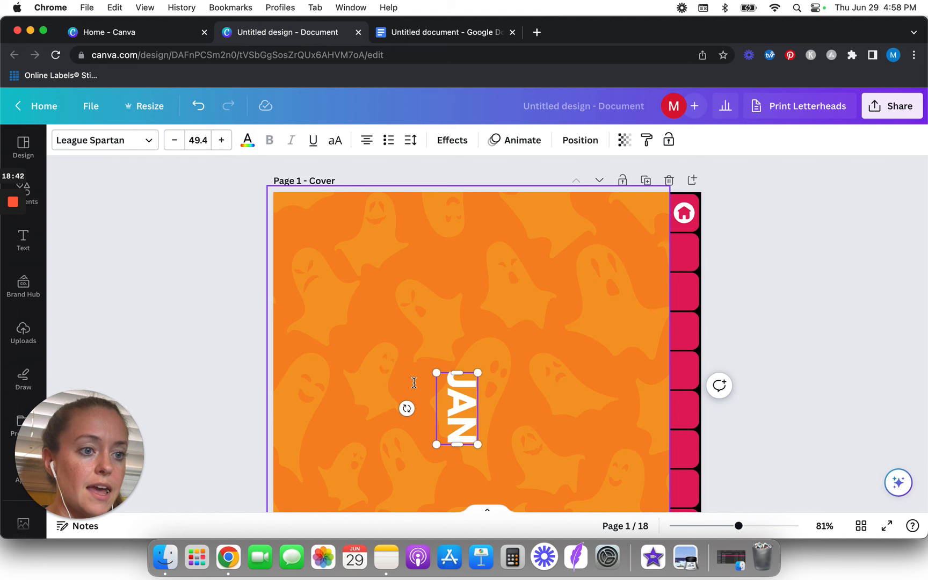
{"action": "left_click", "coordinate": [185, 377]}
{"action": "left_click_drag", "start_coordinate": [453, 415], "coordinate": [687, 256]}
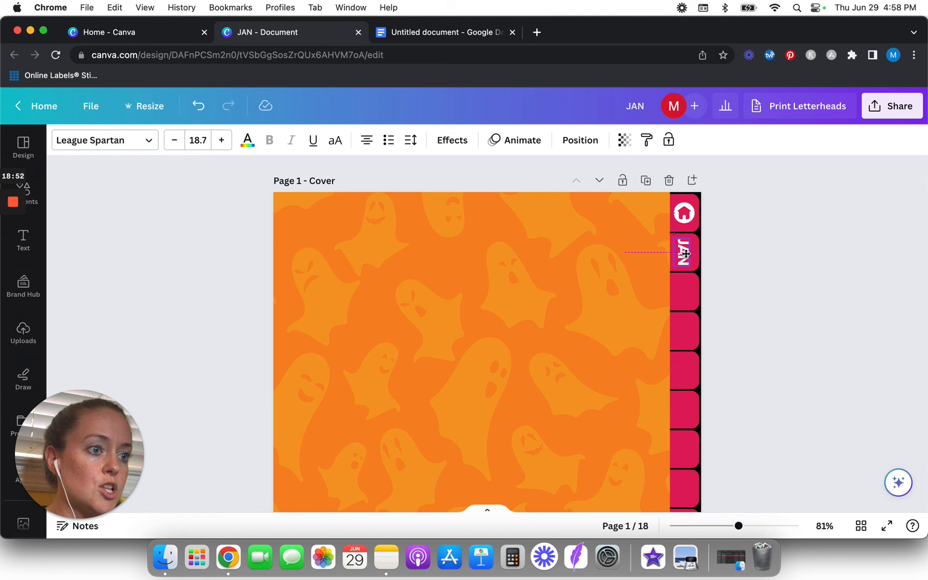
Stretch the JAN text box at both ends to span the full height of the second tab
{"action": "scroll", "coordinate": [683, 246], "scroll_direction": "up", "scroll_amount": 10}
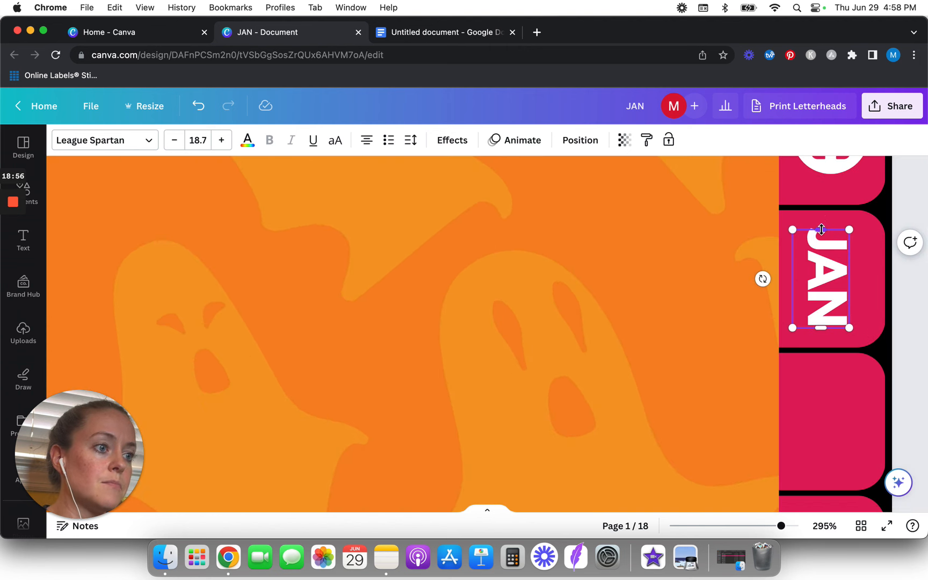
{"action": "left_click_drag", "start_coordinate": [822, 229], "coordinate": [821, 210]}
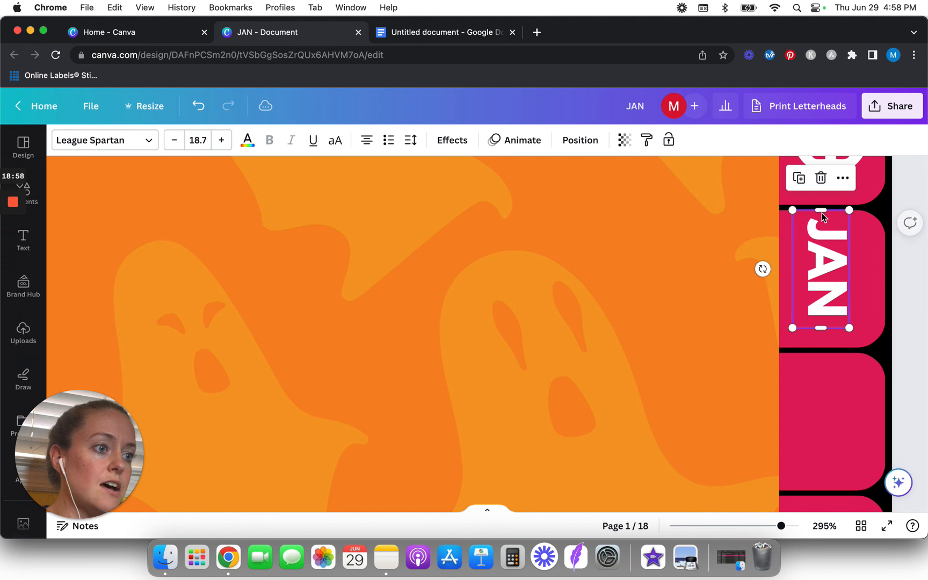
{"action": "left_click_drag", "start_coordinate": [821, 327], "coordinate": [822, 349]}
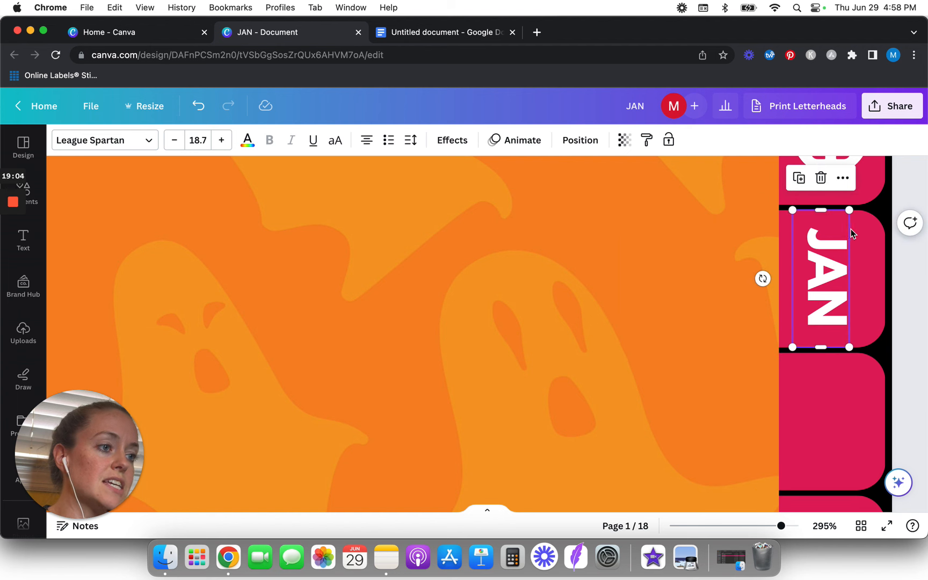
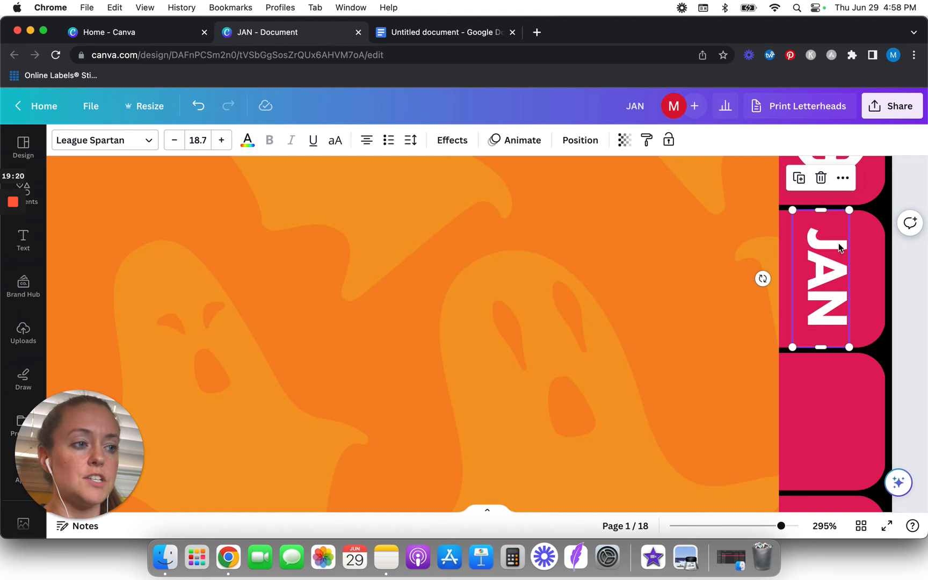
Try to shift the JAN label slightly toward the outer edge of its tab
{"action": "scroll", "coordinate": [840, 247], "scroll_direction": "down", "scroll_amount": 5}
{"action": "left_click_drag", "start_coordinate": [852, 262], "coordinate": [857, 263]}
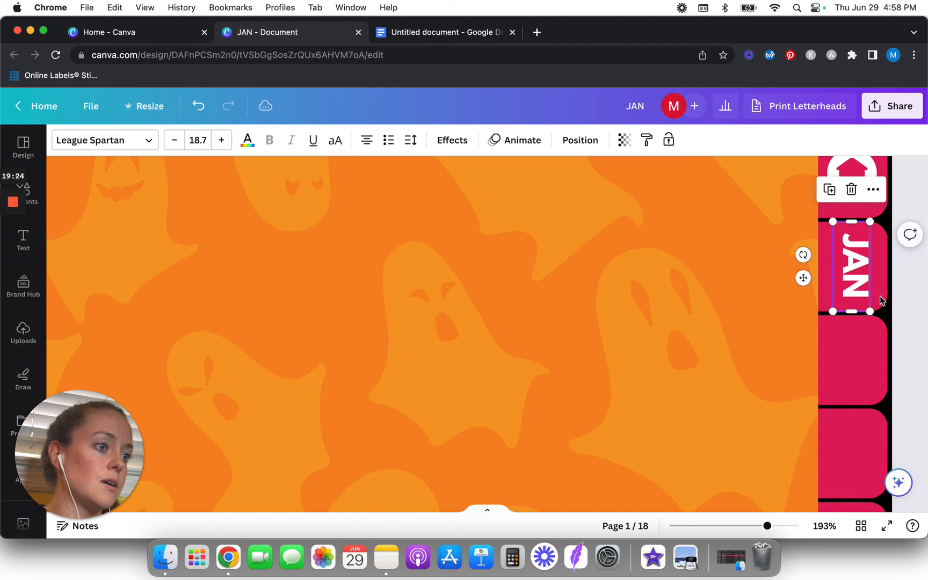
{"action": "left_click", "coordinate": [907, 323]}
{"action": "left_click", "coordinate": [845, 264]}
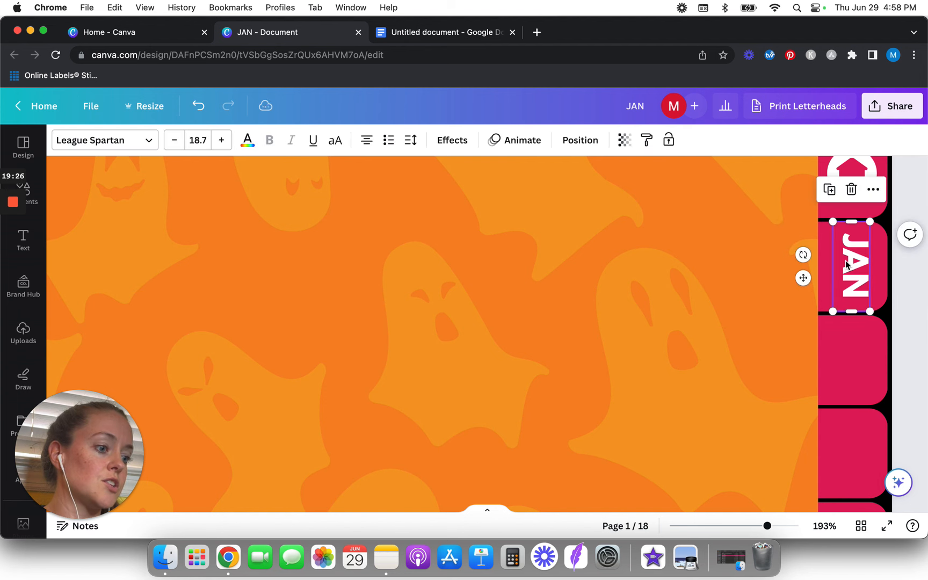
{"action": "key", "text": "super+z"}
Center the JAN label horizontally on the visible part of the second tab
{"action": "left_click", "coordinate": [855, 269]}
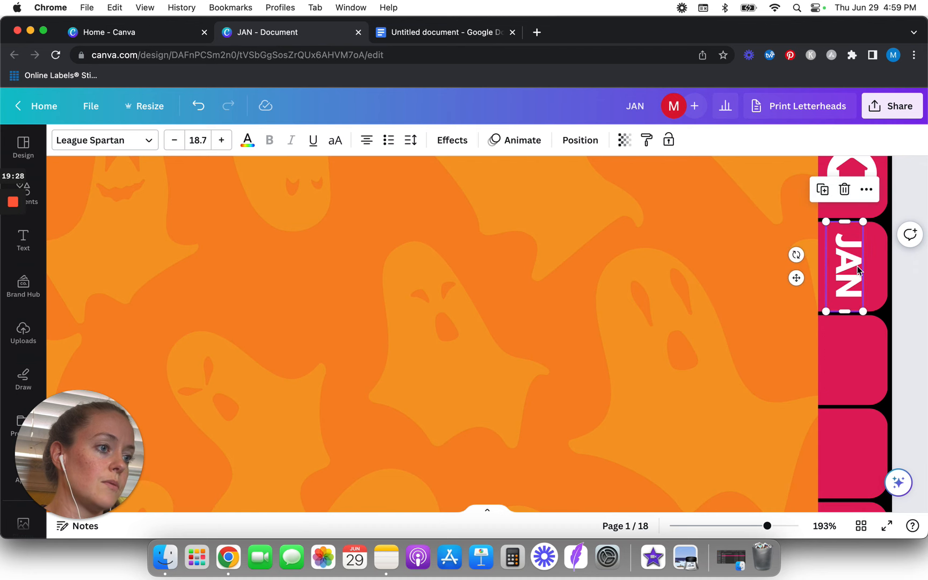
{"action": "scroll", "coordinate": [857, 266], "scroll_direction": "up", "scroll_amount": 5}
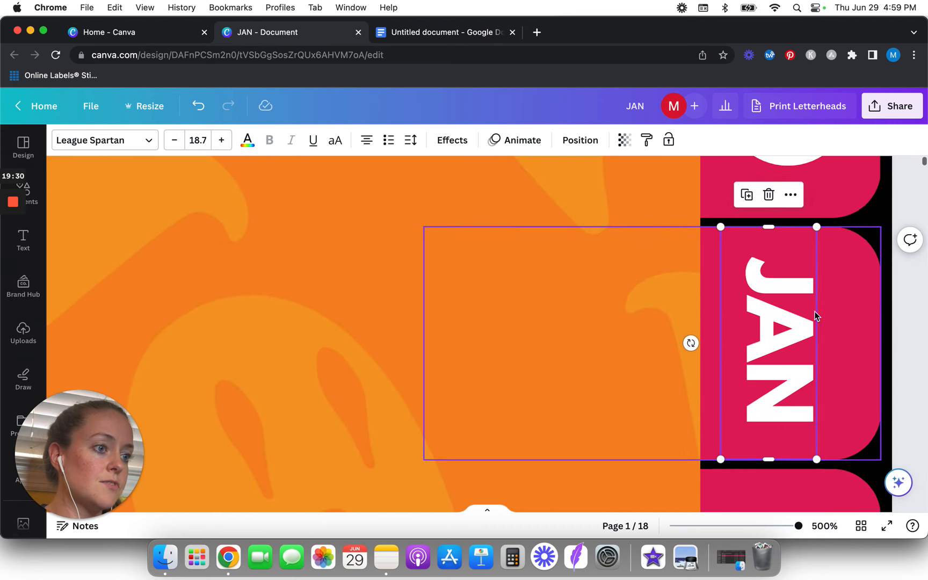
{"action": "left_click_drag", "start_coordinate": [783, 336], "coordinate": [794, 331]}
{"action": "left_click", "coordinate": [918, 328]}
{"action": "scroll", "coordinate": [919, 328], "scroll_direction": "down", "scroll_amount": 10}
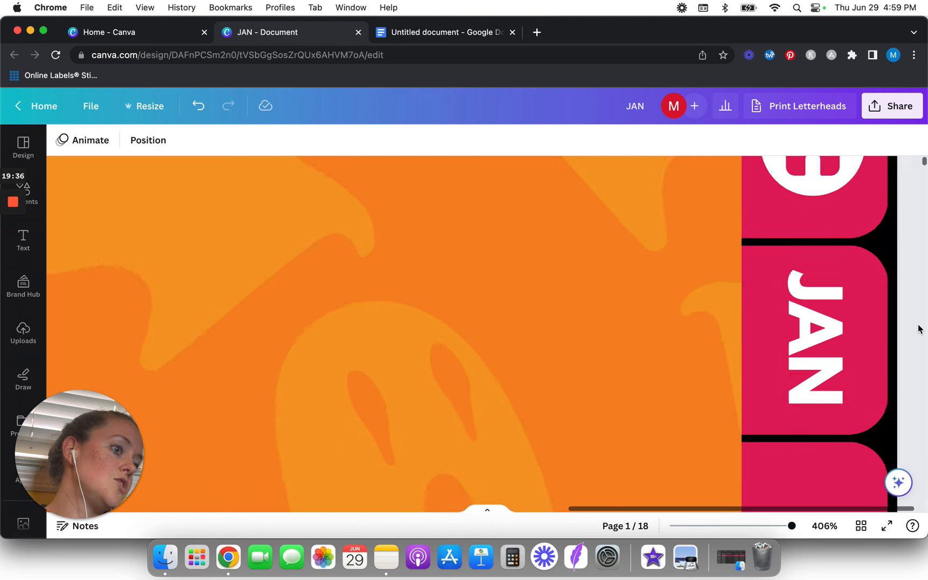
{"action": "scroll", "coordinate": [919, 329], "scroll_direction": "down", "scroll_amount": 3}
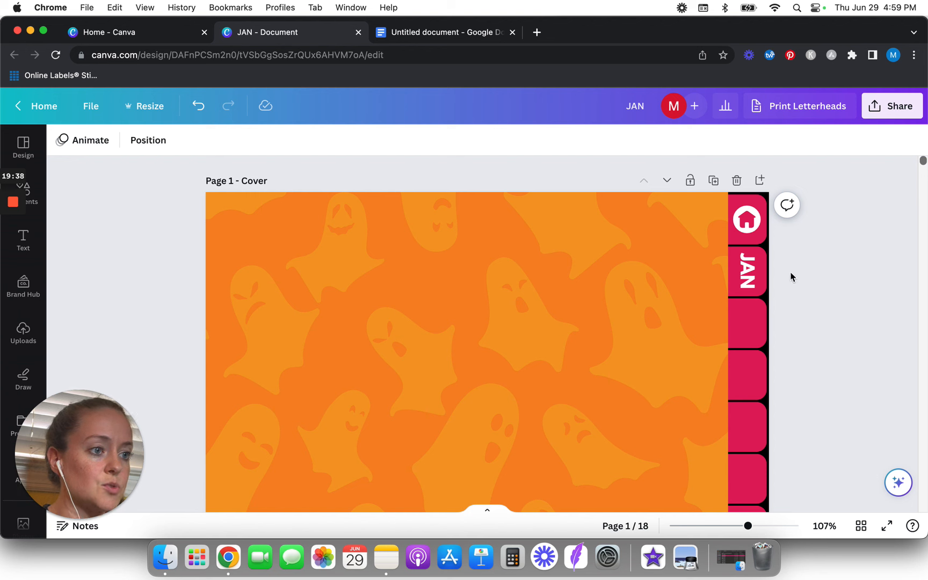
Duplicate the JAN label onto the third tab and change its text to FEB
{"action": "left_click", "coordinate": [756, 277]}
{"action": "key", "text": "super+d"}
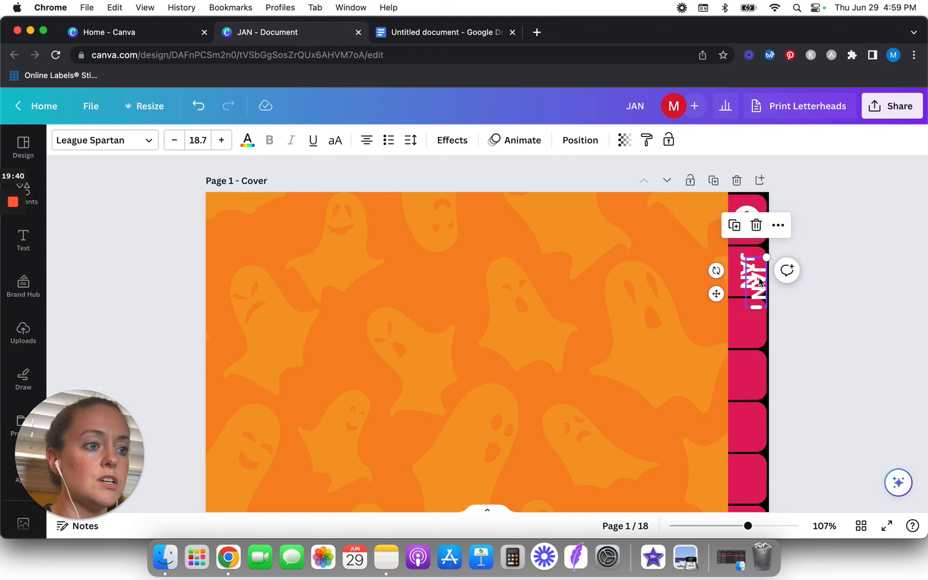
{"action": "left_click_drag", "start_coordinate": [762, 283], "coordinate": [751, 321]}
{"action": "double_click", "coordinate": [752, 321]}
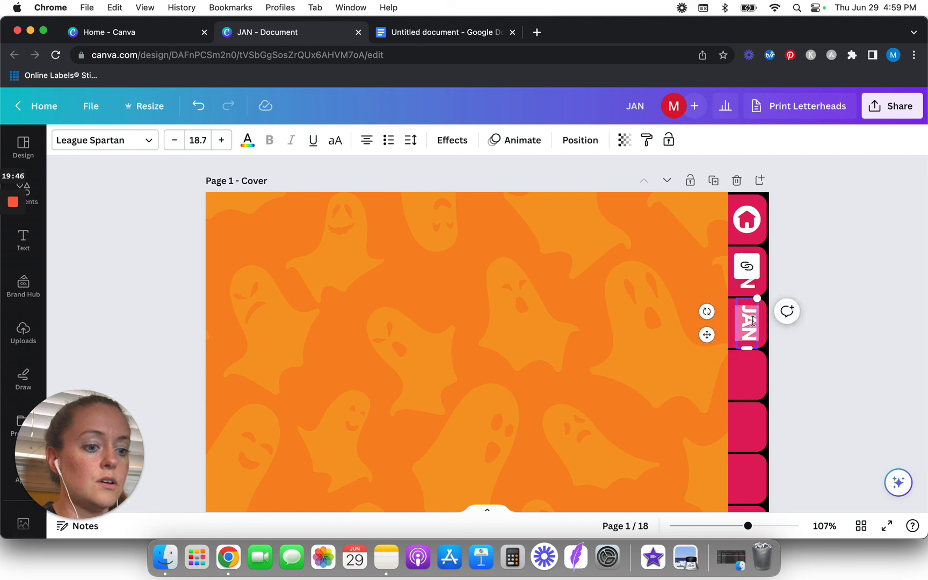
{"action": "type", "text": "FEB"}
{"action": "left_click", "coordinate": [823, 363]}
Duplicate the FEB label onto the fourth tab and change its text to MAR
{"action": "left_click", "coordinate": [752, 324]}
{"action": "key", "text": "super+d"}
{"action": "left_click_drag", "start_coordinate": [758, 334], "coordinate": [747, 375]}
{"action": "double_click", "coordinate": [748, 375]}
{"action": "type", "text": "MAR"}
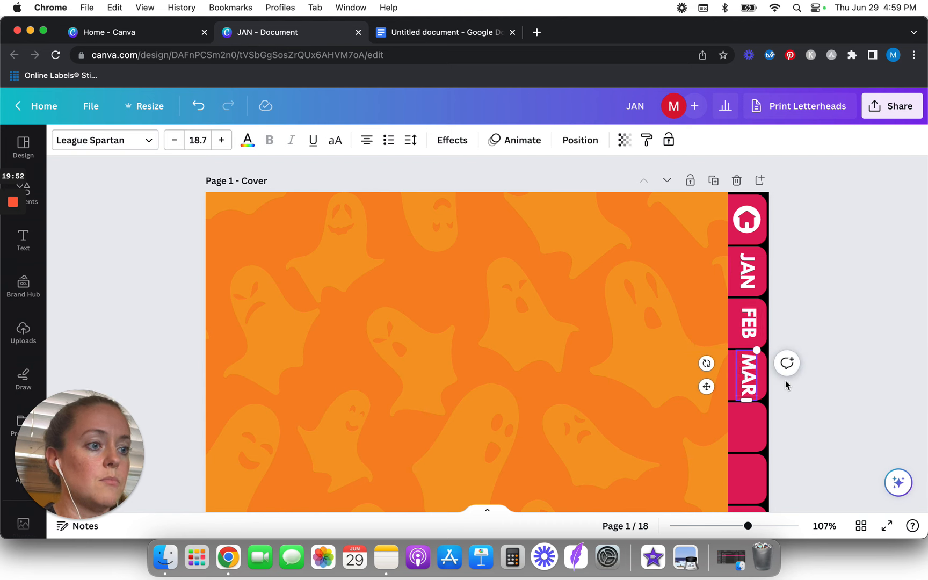
{"action": "left_click", "coordinate": [848, 398]}
Duplicate the MAR label onto the fifth tab and change its text to APR
{"action": "left_click", "coordinate": [747, 376]}
{"action": "key", "text": "super+d"}
{"action": "left_click_drag", "start_coordinate": [762, 395], "coordinate": [749, 428]}
{"action": "double_click", "coordinate": [747, 427]}
{"action": "type", "text": "APR"}
{"action": "left_click", "coordinate": [357, 328]}
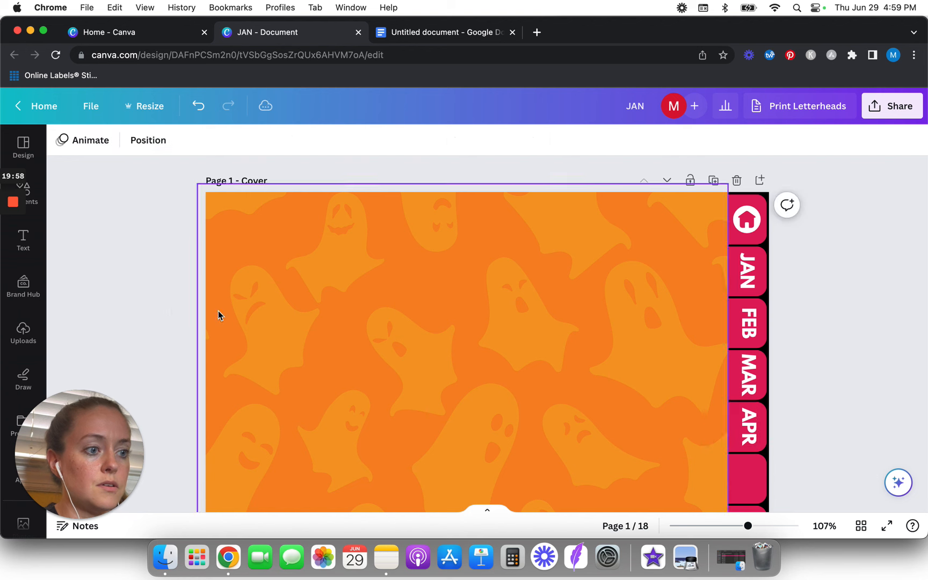
{"action": "left_click", "coordinate": [14, 253]}
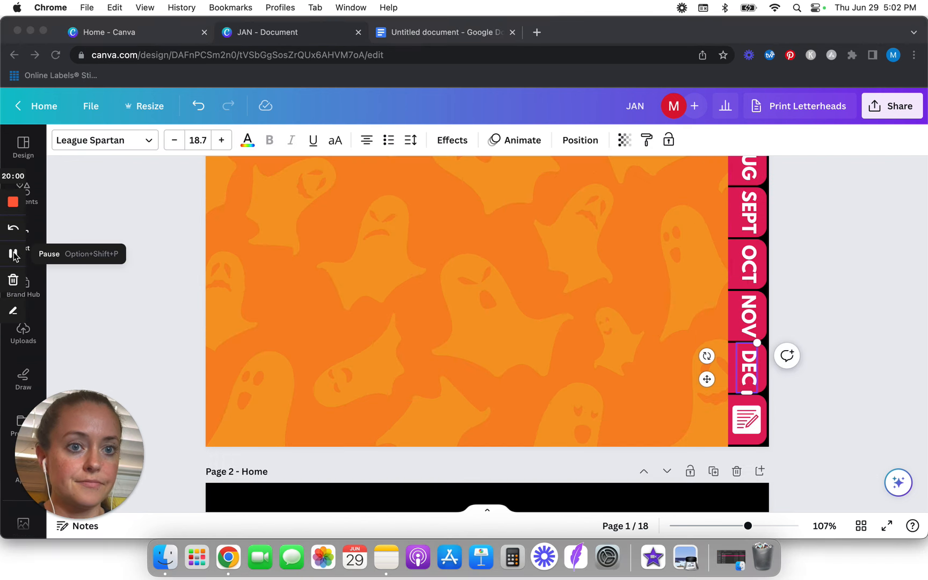
Select all twelve month labels from JAN to DEC, align them in one column and space them evenly vertically
{"action": "left_click", "coordinate": [803, 282]}
{"action": "scroll", "coordinate": [803, 283], "scroll_direction": "down", "scroll_amount": 5}
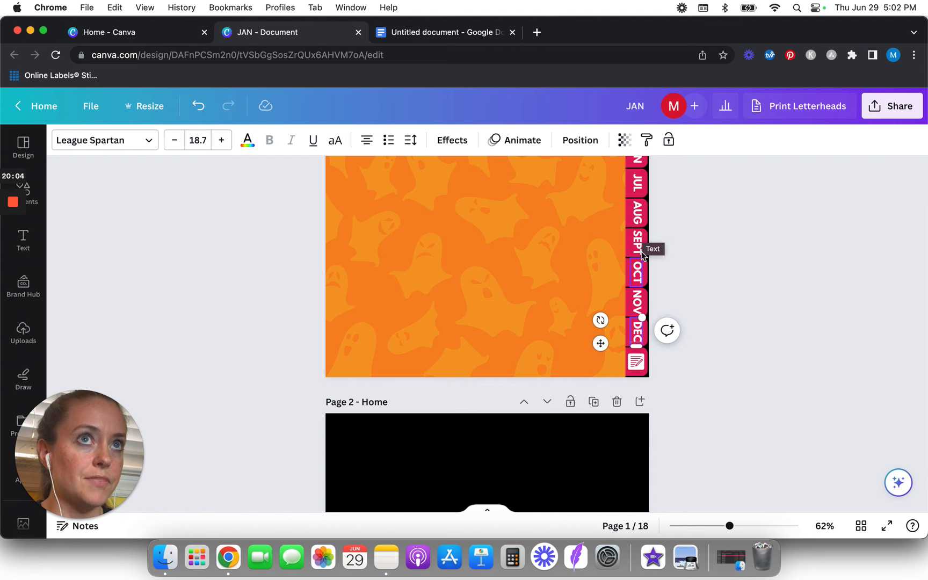
{"action": "scroll", "coordinate": [718, 263], "scroll_direction": "up", "scroll_amount": 5}
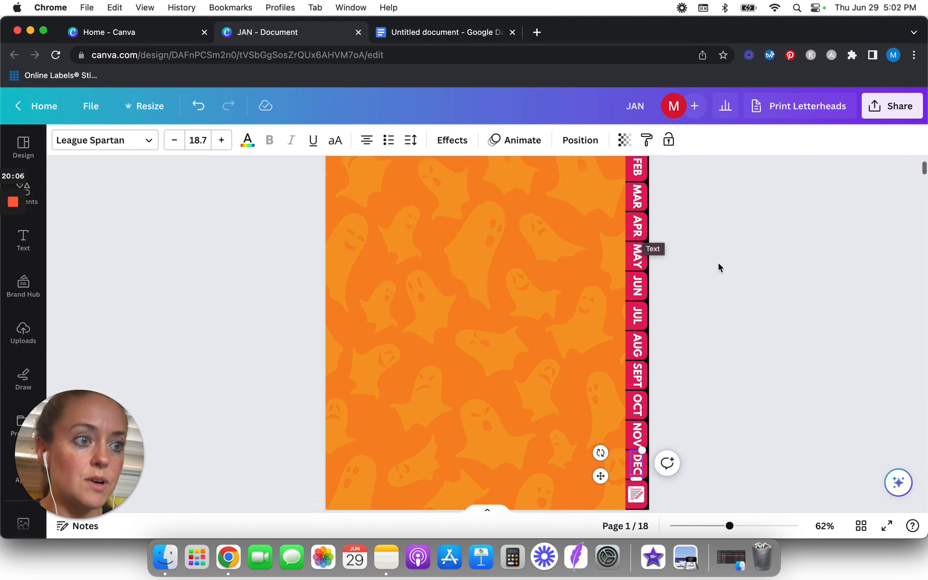
{"action": "left_click", "coordinate": [706, 352]}
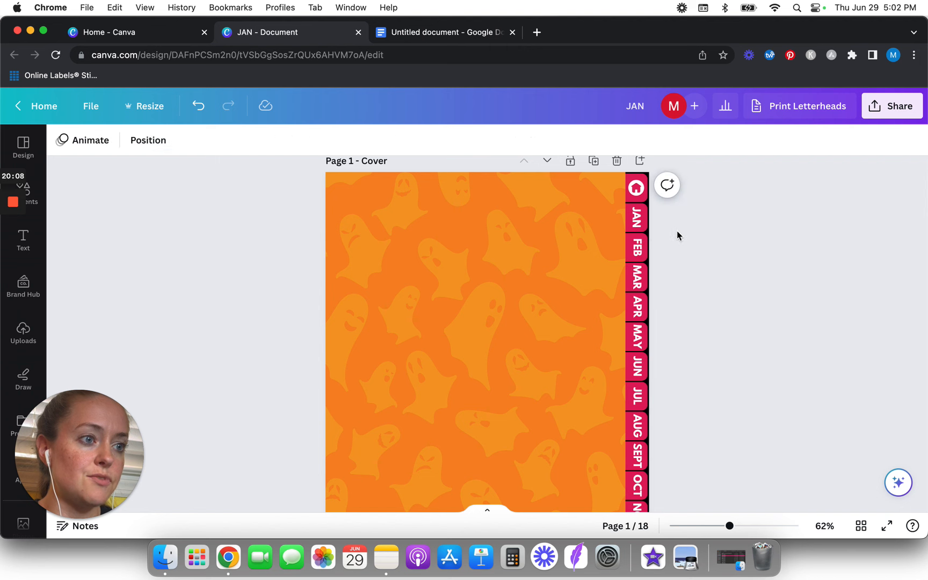
{"action": "left_click", "coordinate": [637, 217]}
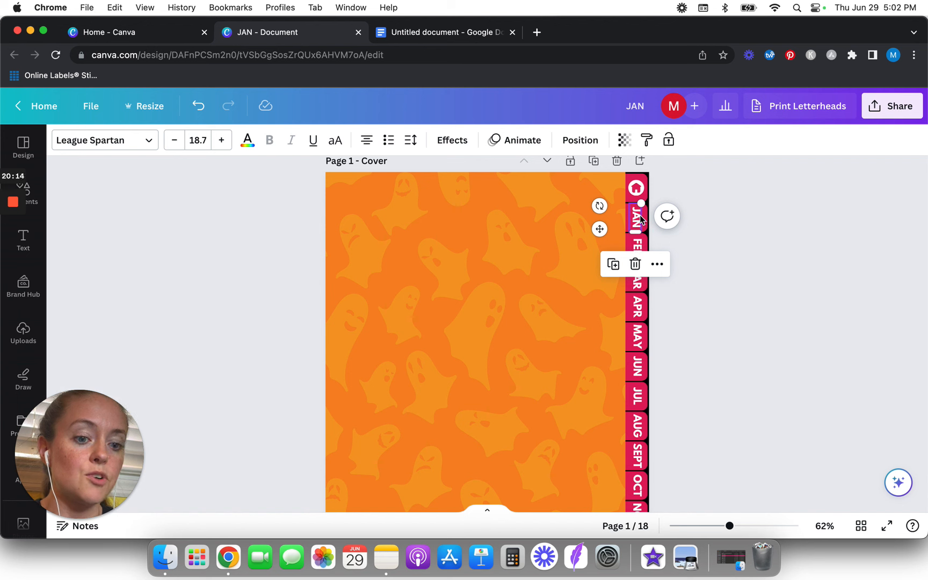
{"action": "left_click", "coordinate": [638, 247], "text": "shift"}
{"action": "left_click", "coordinate": [637, 276], "text": "shift"}
{"action": "left_click", "coordinate": [639, 308], "text": "shift"}
{"action": "left_click", "coordinate": [638, 337], "text": "shift"}
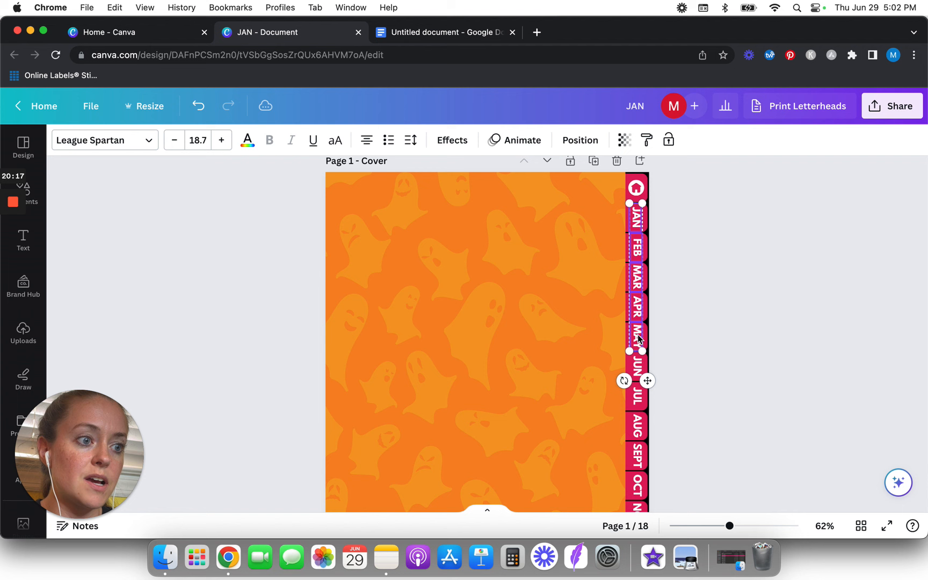
{"action": "left_click", "coordinate": [638, 368], "text": "shift"}
{"action": "left_click", "coordinate": [638, 397], "text": "shift"}
{"action": "left_click", "coordinate": [639, 429], "text": "shift"}
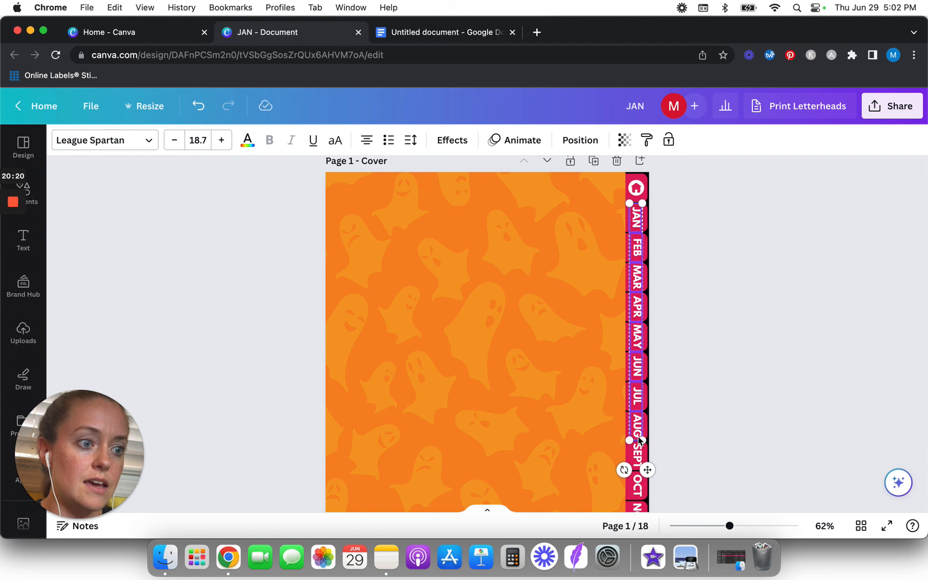
{"action": "left_click", "coordinate": [639, 459], "text": "shift"}
{"action": "left_click", "coordinate": [639, 486], "text": "shift"}
{"action": "scroll", "coordinate": [638, 486], "scroll_direction": "down", "scroll_amount": 3}
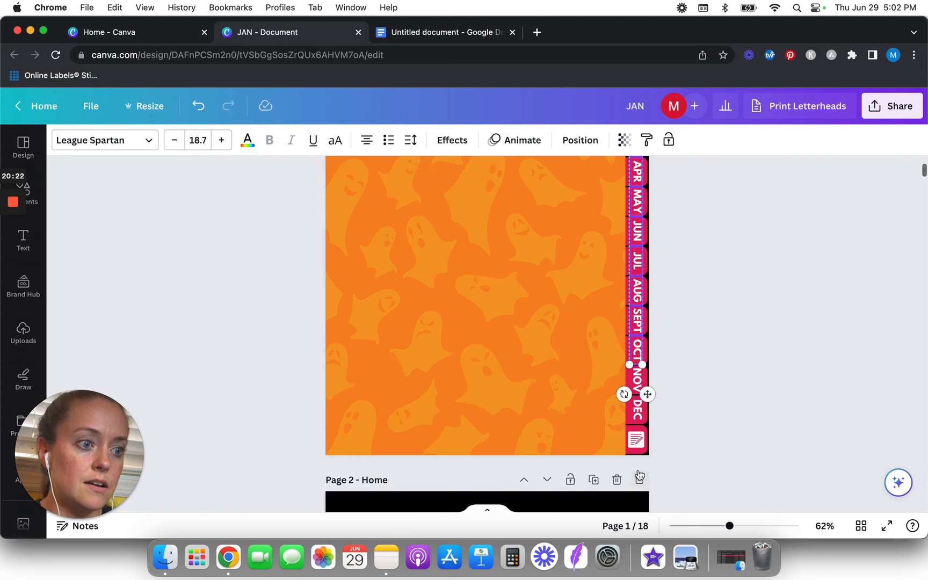
{"action": "left_click", "coordinate": [640, 381], "text": "shift"}
{"action": "left_click", "coordinate": [637, 410], "text": "shift"}
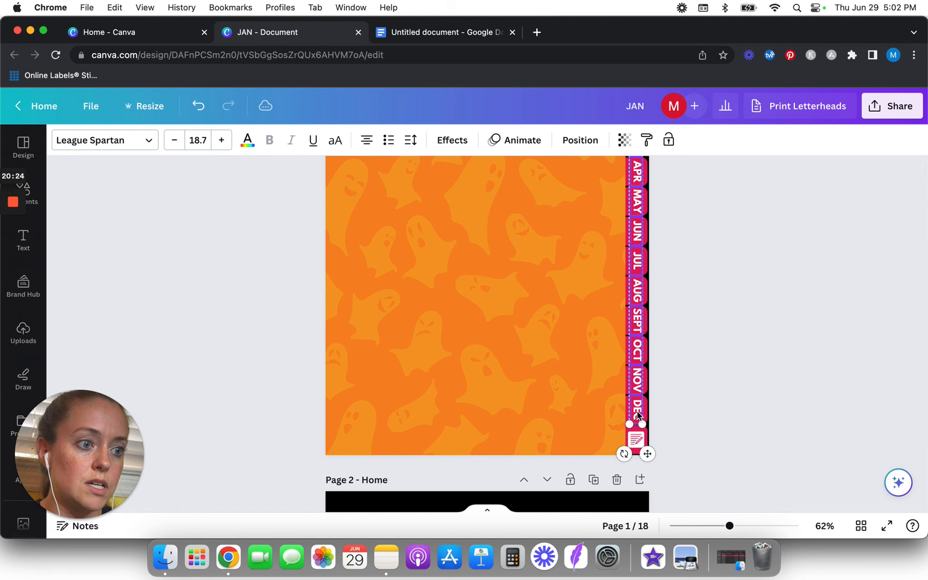
{"action": "left_click", "coordinate": [580, 140]}
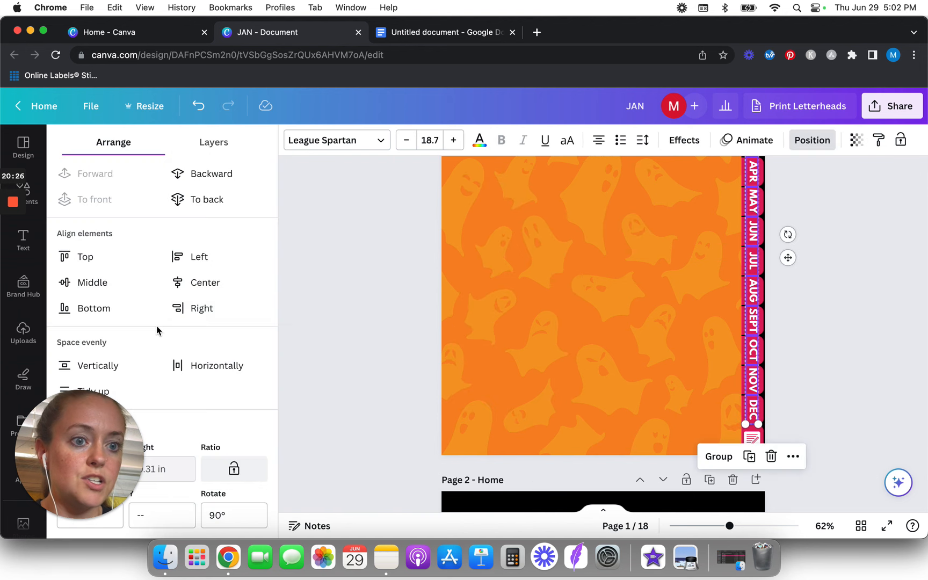
{"action": "left_click", "coordinate": [86, 365]}
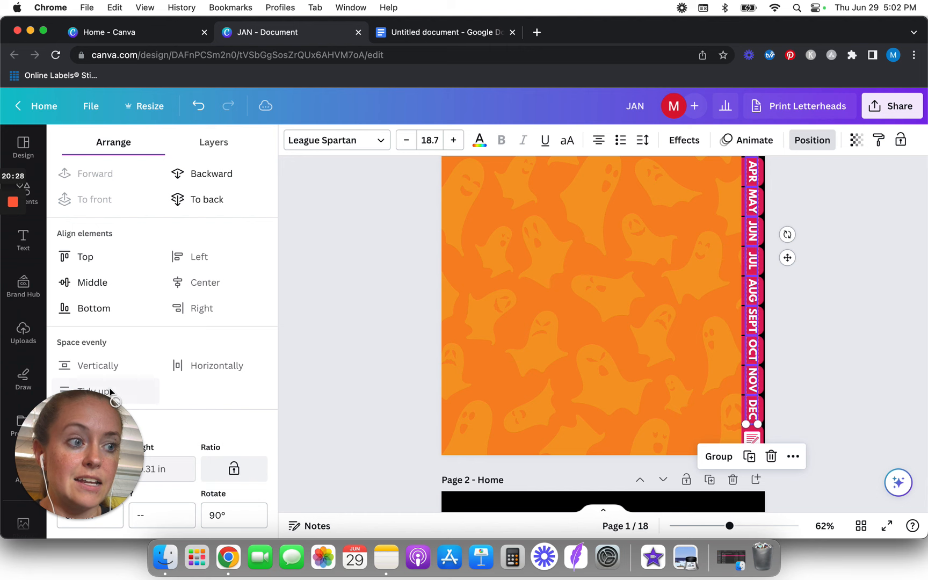
{"action": "left_click", "coordinate": [368, 342]}
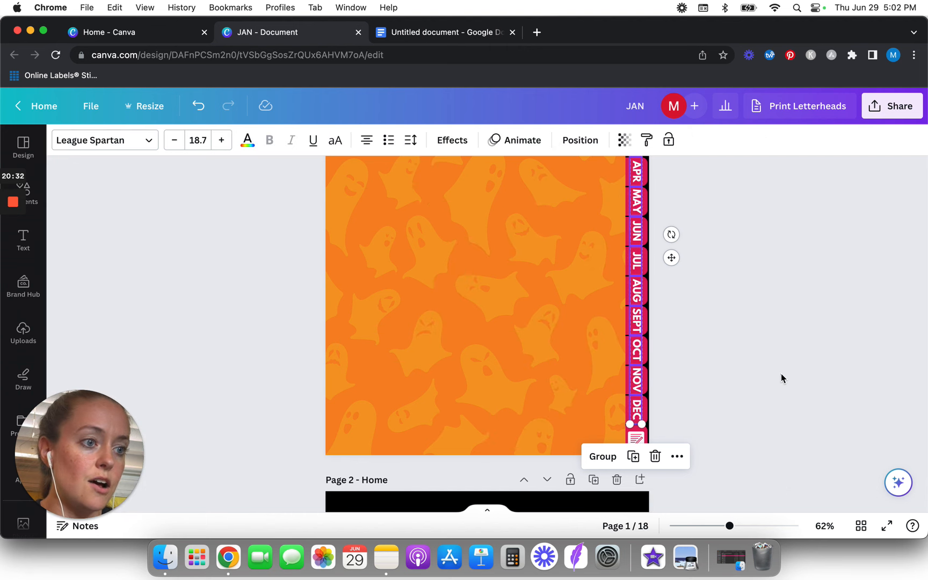
Add a square shape to the cover page and fill it with white
{"action": "scroll", "coordinate": [717, 248], "scroll_direction": "up", "scroll_amount": 3}
{"action": "scroll", "coordinate": [717, 248], "scroll_direction": "down", "scroll_amount": 3}
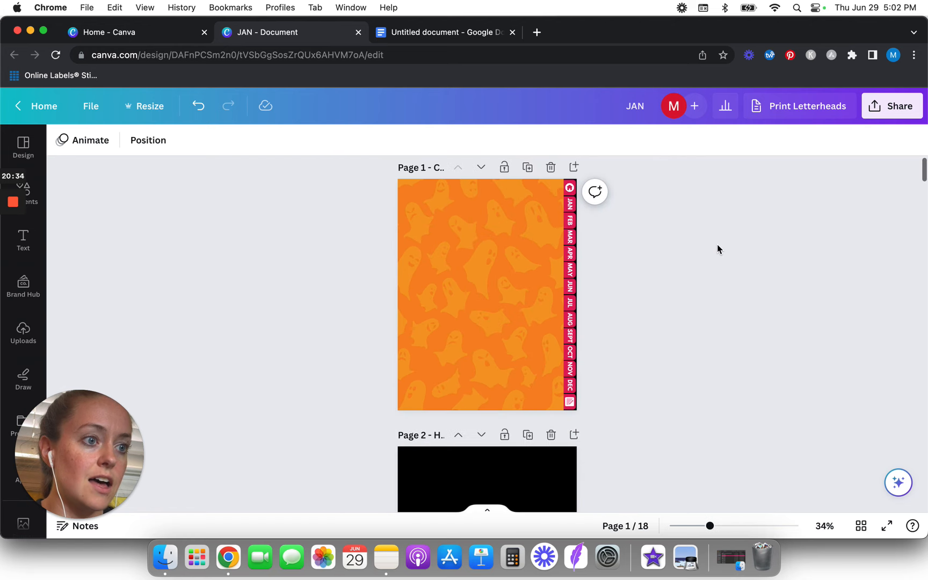
{"action": "scroll", "coordinate": [717, 249], "scroll_direction": "up", "scroll_amount": 2}
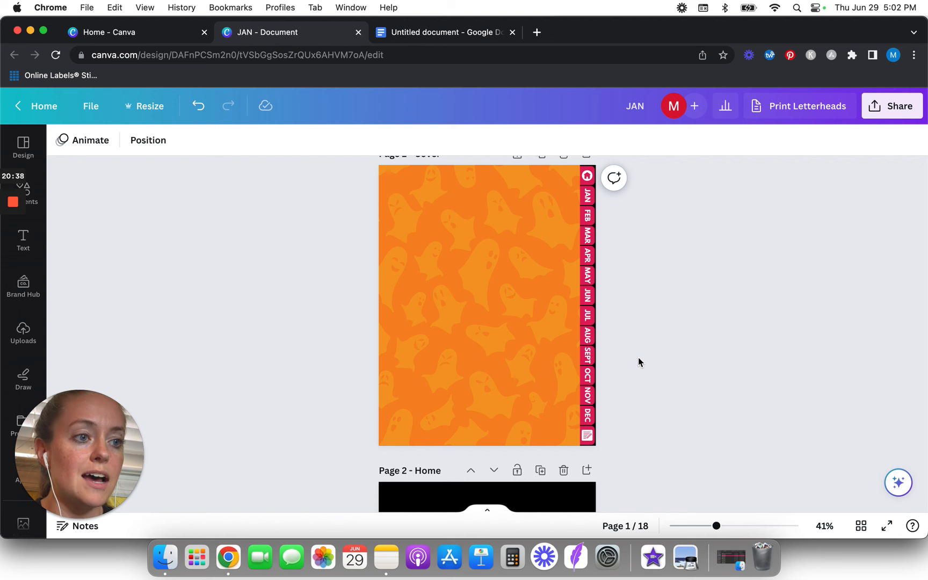
{"action": "scroll", "coordinate": [639, 361], "scroll_direction": "up", "scroll_amount": 2}
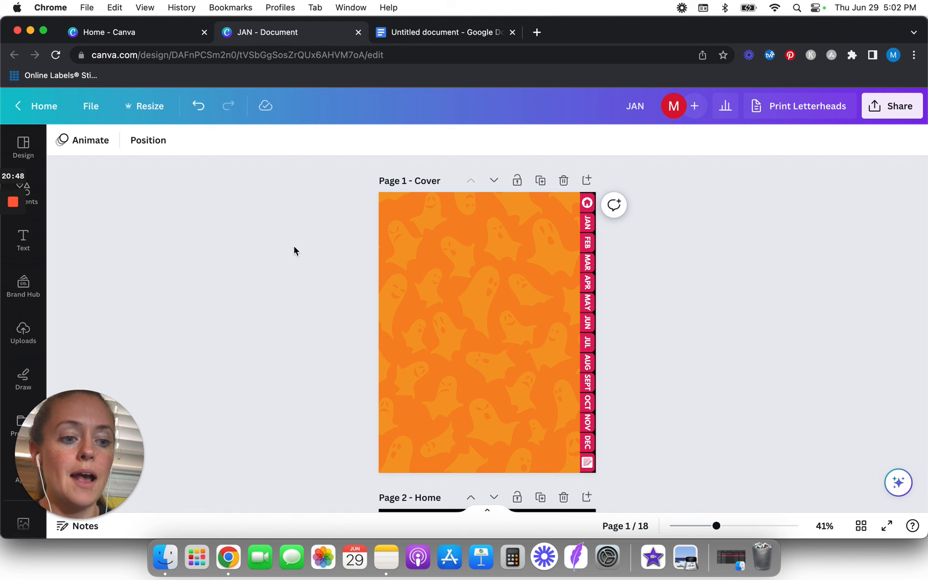
{"action": "key", "text": "r"}
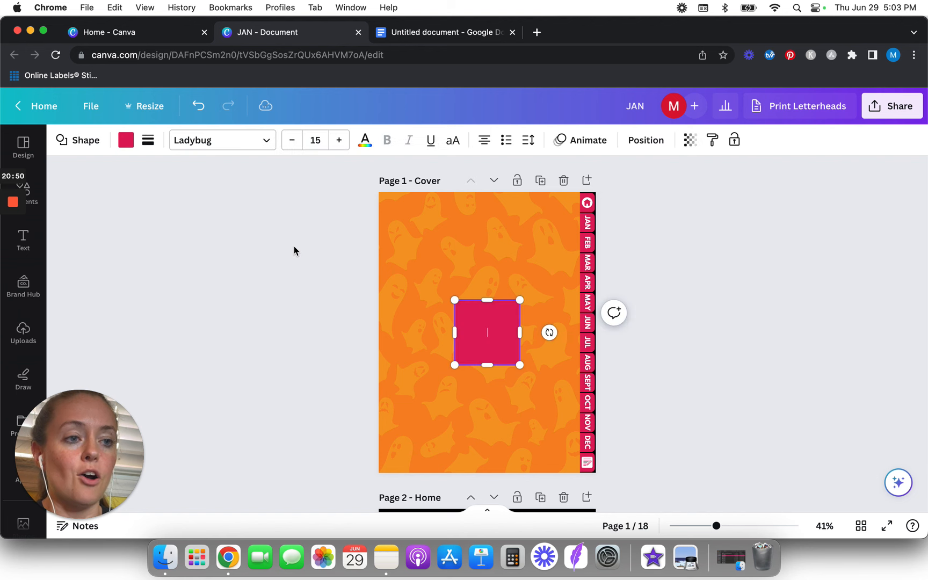
{"action": "left_click", "coordinate": [127, 142]}
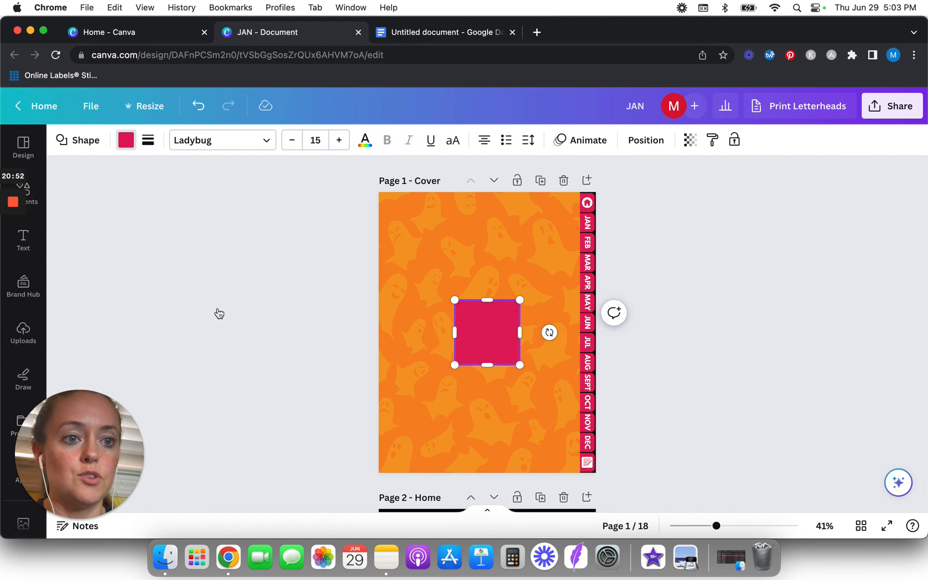
{"action": "left_click", "coordinate": [214, 218]}
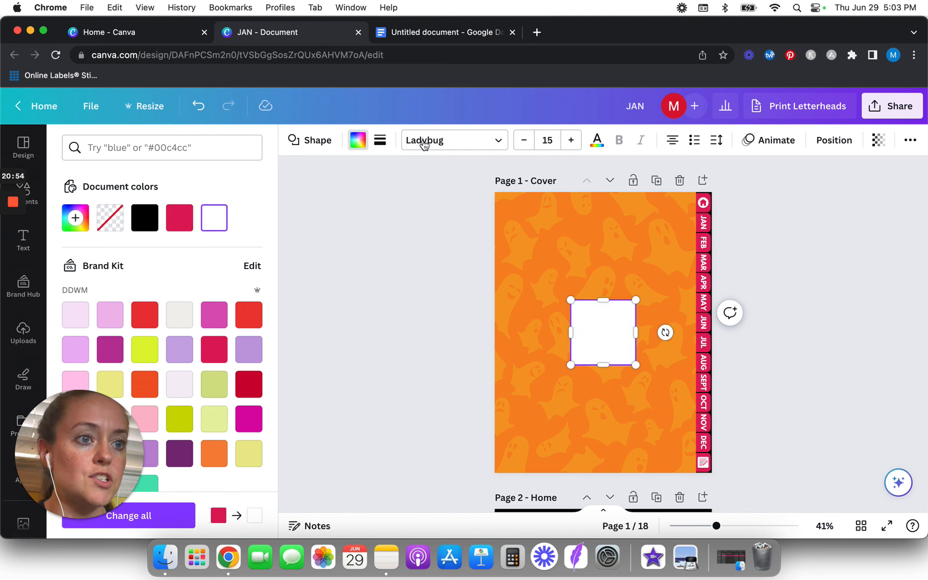
Round the white shape's corners to 29 and stretch it into a wide panel across the upper part of the cover
{"action": "left_click", "coordinate": [379, 140]}
{"action": "left_click_drag", "start_coordinate": [383, 260], "coordinate": [423, 258]}
{"action": "left_click_drag", "start_coordinate": [621, 348], "coordinate": [567, 260]}
{"action": "left_click_drag", "start_coordinate": [683, 319], "coordinate": [678, 314]}
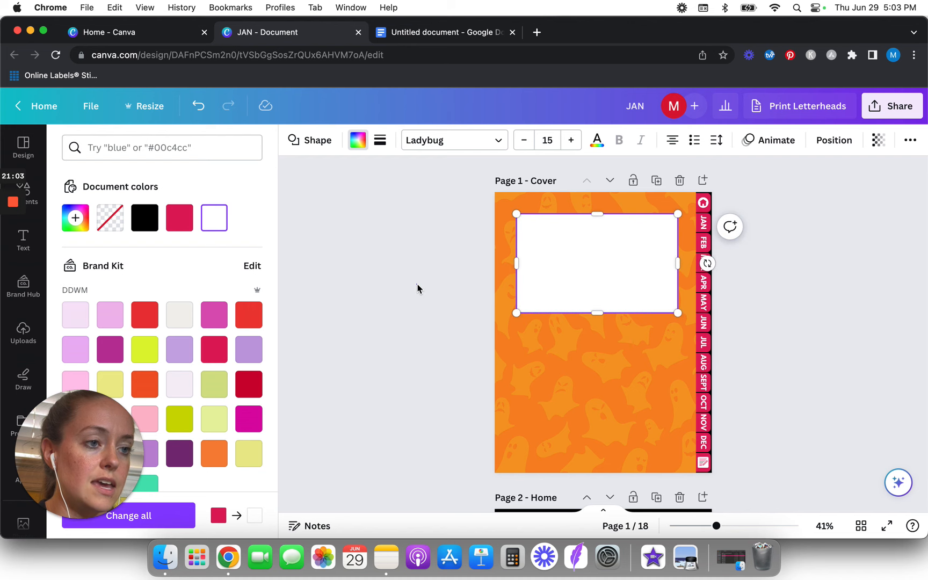
{"action": "left_click", "coordinate": [417, 285]}
{"action": "left_click", "coordinate": [299, 275]}
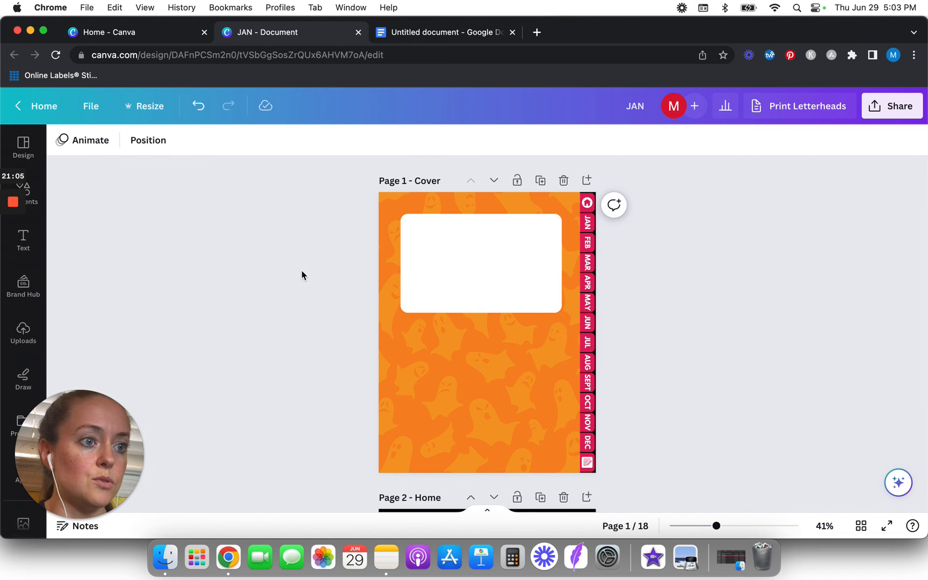
Duplicate the white panel and set the copy's fill to no color
{"action": "left_click", "coordinate": [464, 261]}
{"action": "scroll", "coordinate": [463, 262], "scroll_direction": "up", "scroll_amount": 5}
{"action": "scroll", "coordinate": [463, 262], "scroll_direction": "up", "scroll_amount": 3}
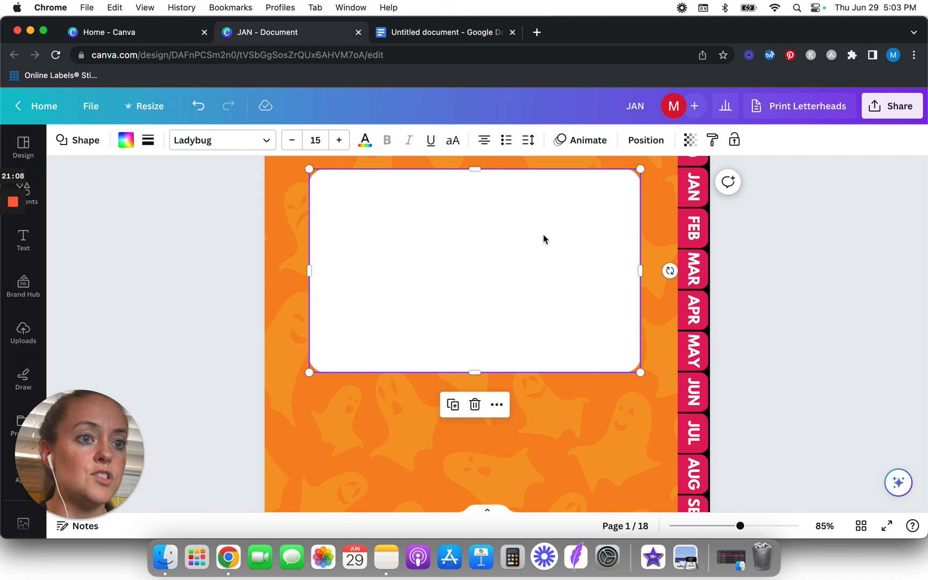
{"action": "scroll", "coordinate": [235, 236], "scroll_direction": "up", "scroll_amount": 1}
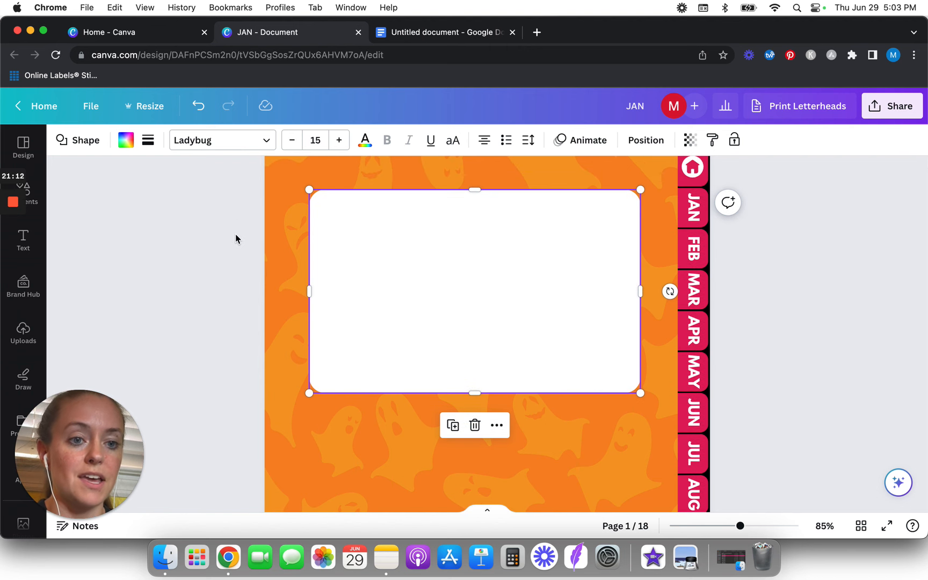
{"action": "key", "text": "super+d"}
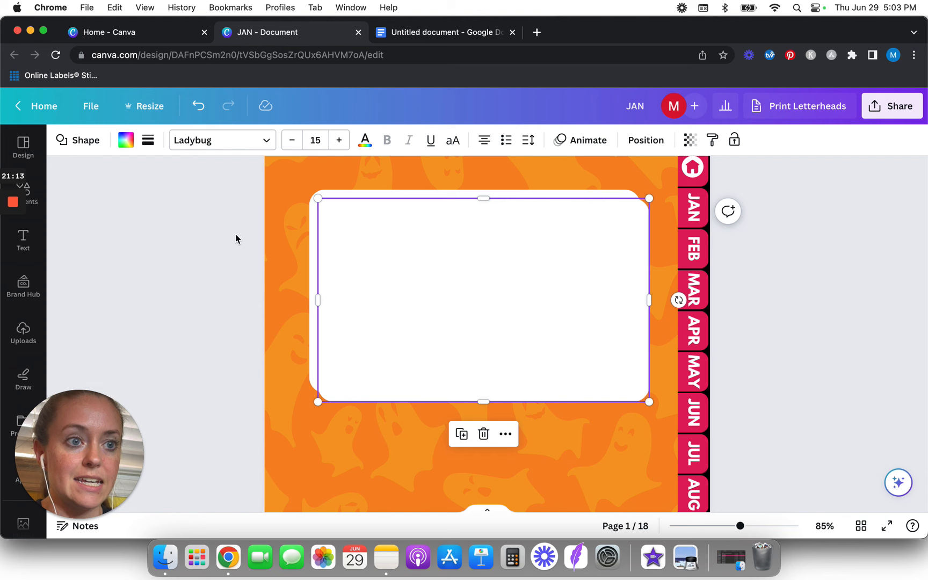
{"action": "left_click", "coordinate": [130, 141]}
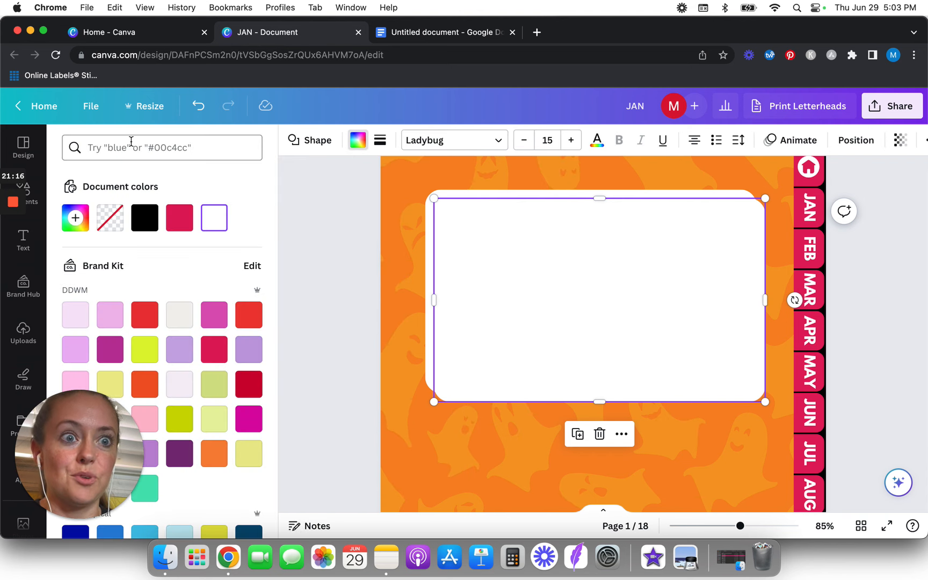
{"action": "left_click", "coordinate": [109, 216]}
Give the unfilled copy a black short-dash border with a weight of 4
{"action": "left_click", "coordinate": [382, 142]}
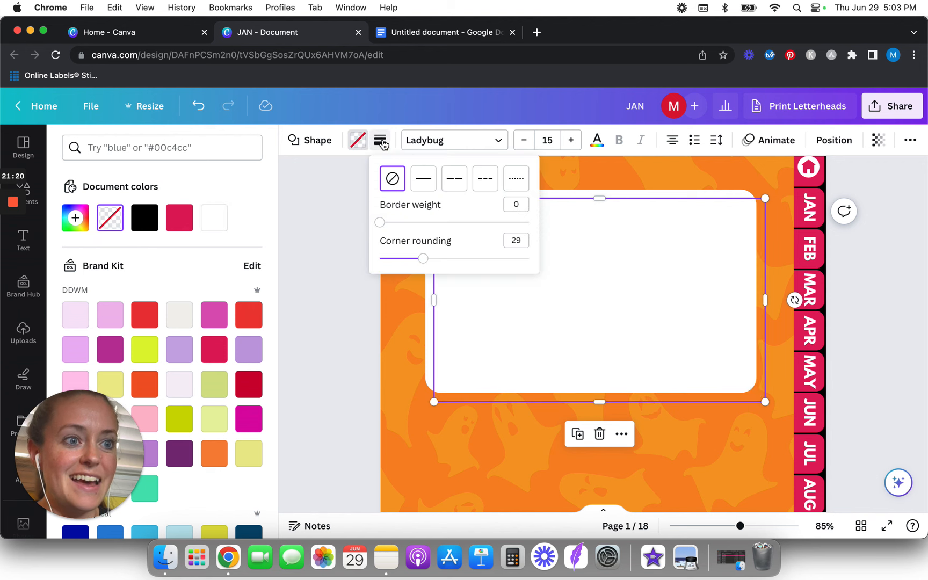
{"action": "left_click", "coordinate": [454, 182]}
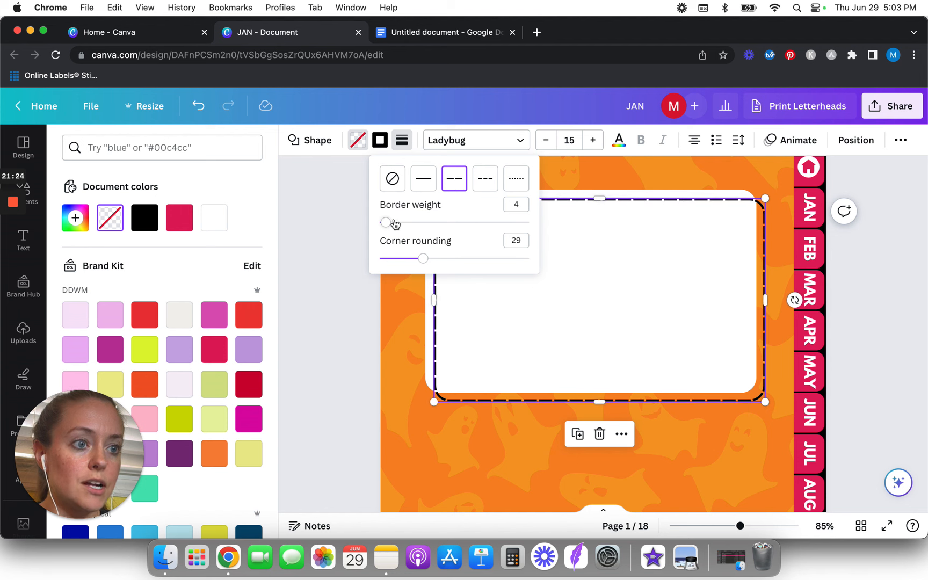
{"action": "left_click_drag", "start_coordinate": [387, 224], "coordinate": [384, 223]}
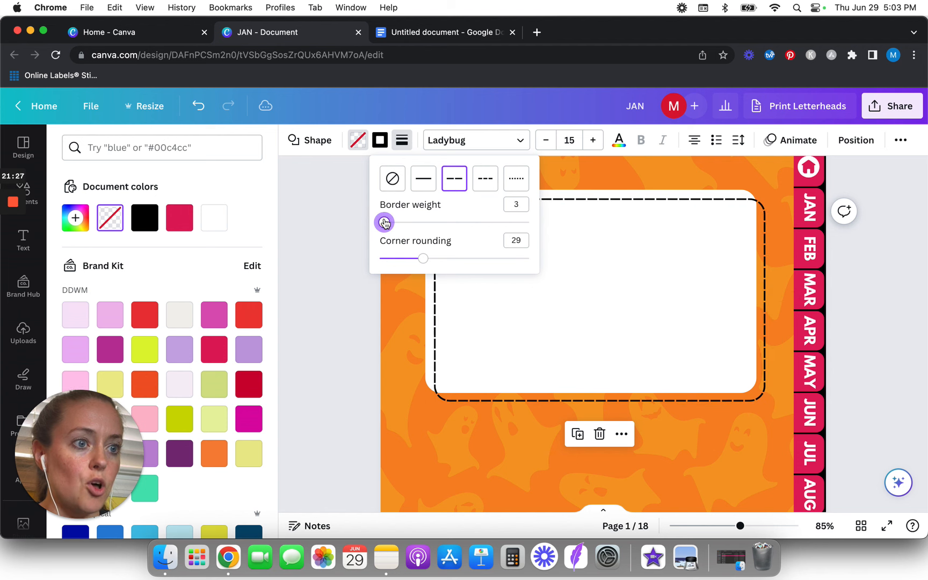
{"action": "left_click", "coordinate": [486, 178]}
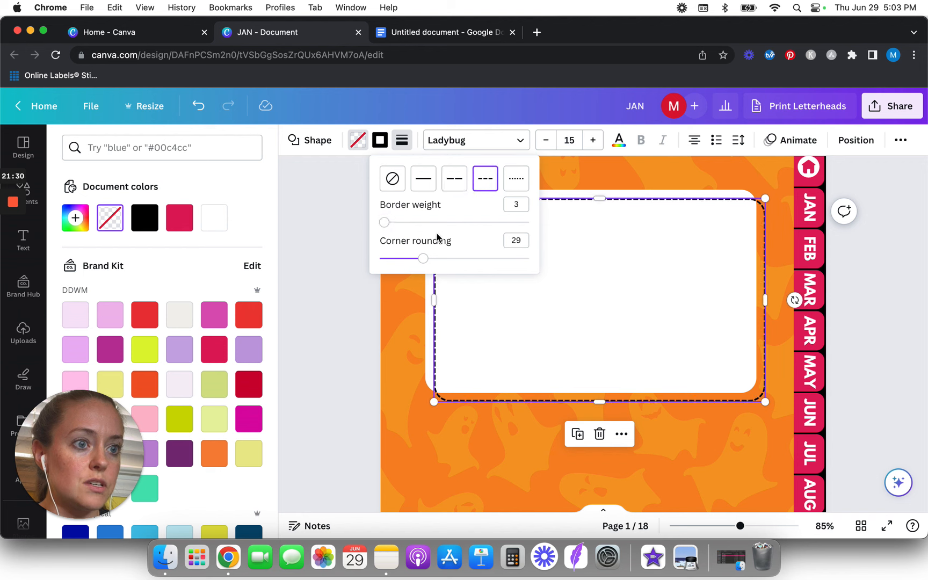
{"action": "left_click_drag", "start_coordinate": [388, 225], "coordinate": [385, 221]}
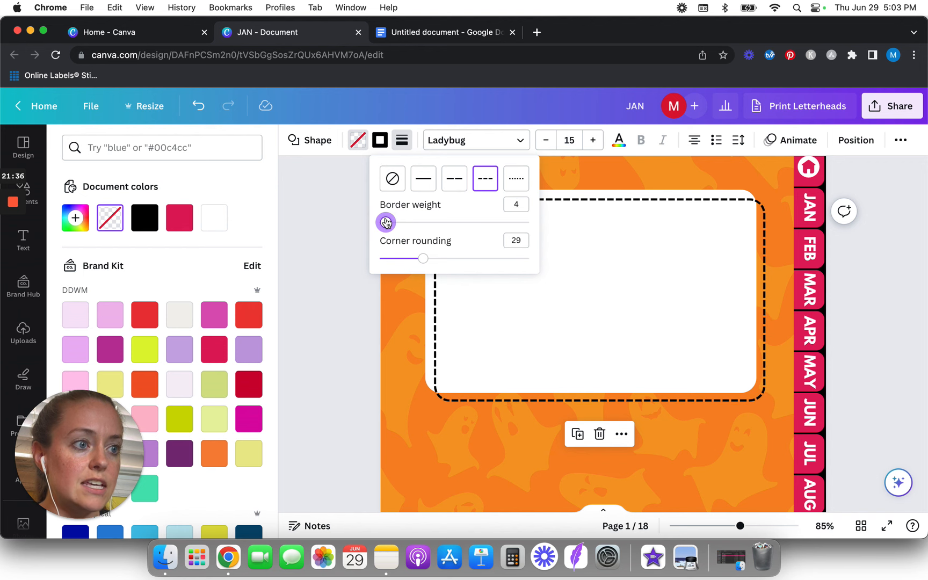
{"action": "left_click", "coordinate": [330, 348]}
Shrink the dashed outline slightly and center it inside the white panel
{"action": "left_click_drag", "start_coordinate": [566, 266], "coordinate": [559, 266]}
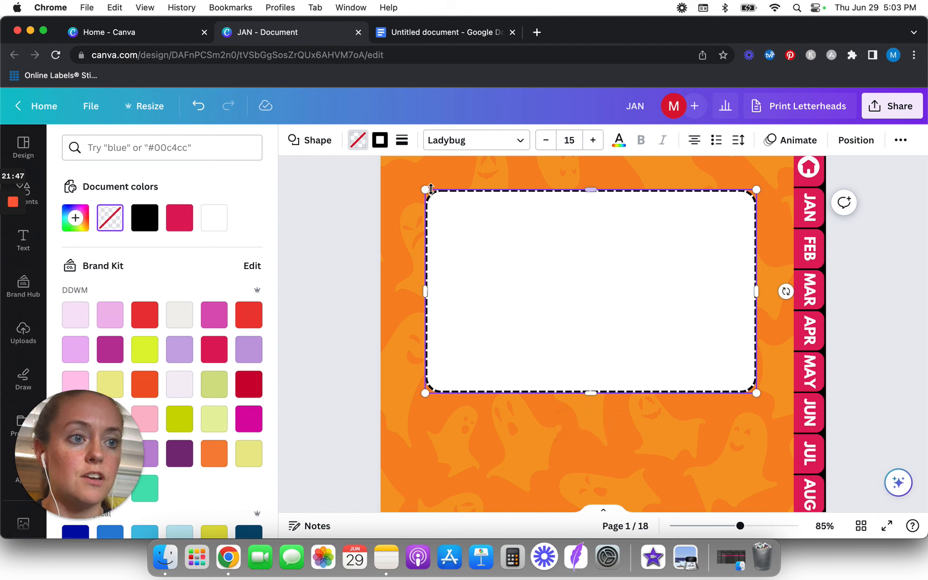
{"action": "mouse_move", "coordinate": [443, 202]}
{"action": "left_mouse_down"}
{"action": "mouse_move", "coordinate": [451, 207]}
{"action": "mouse_move", "coordinate": [439, 196]}
{"action": "left_mouse_up"}
{"action": "left_click_drag", "start_coordinate": [594, 267], "coordinate": [593, 265]}
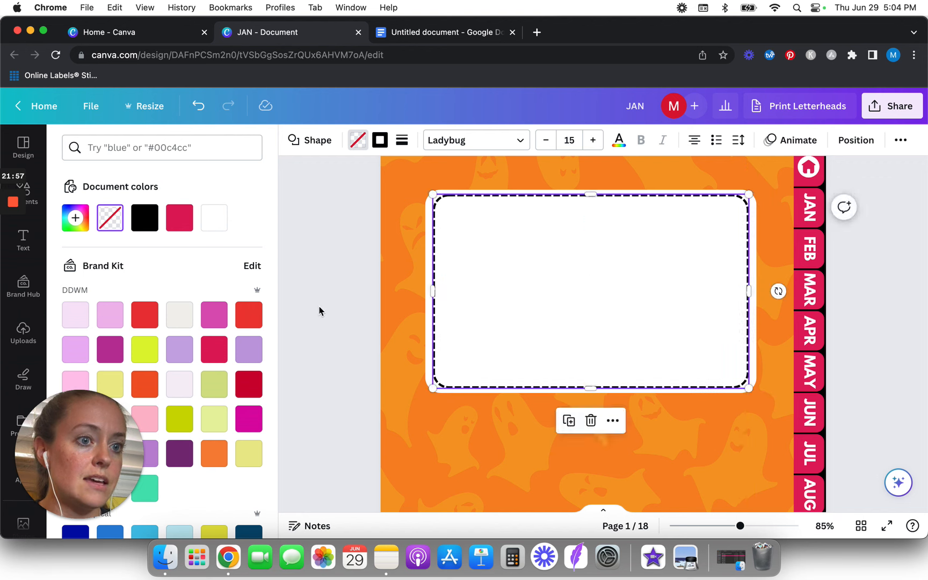
Add the title text "Undated Digital planner" inside the dashed panel on the cover
{"action": "left_click", "coordinate": [318, 306]}
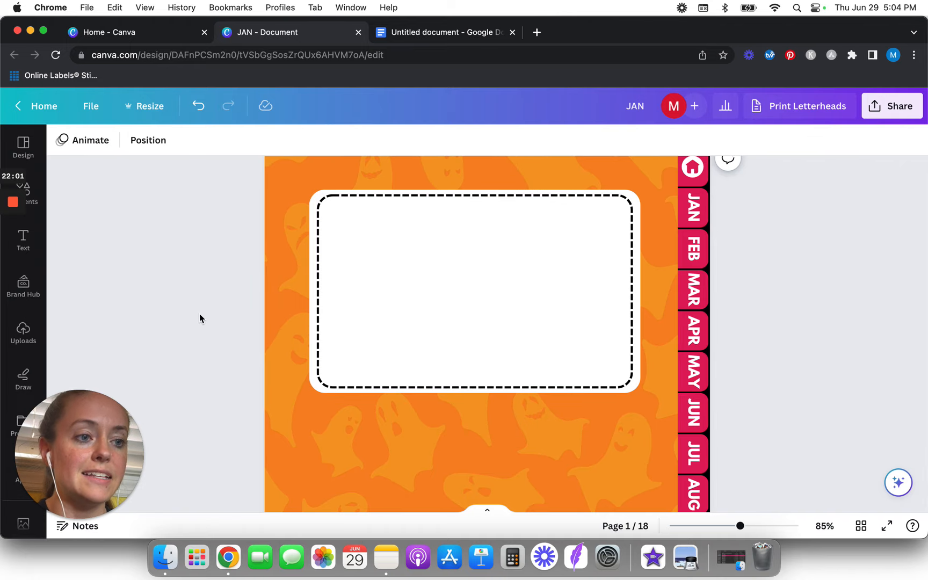
{"action": "key", "text": "t"}
{"action": "left_click_drag", "start_coordinate": [443, 322], "coordinate": [304, 249]}
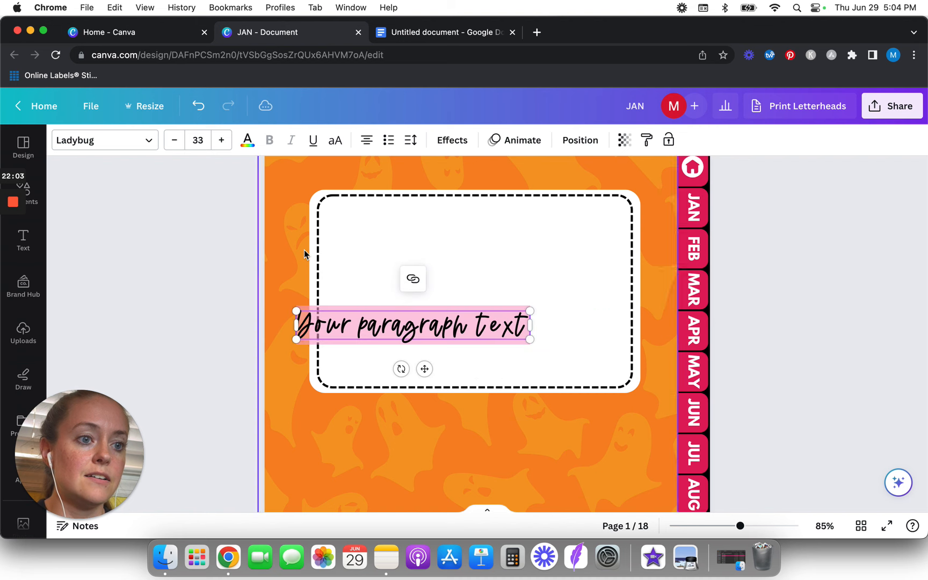
{"action": "left_click_drag", "start_coordinate": [424, 369], "coordinate": [494, 290]}
{"action": "double_click", "coordinate": [486, 248]}
{"action": "key", "text": "super+a"}
{"action": "type", "text": "My"}
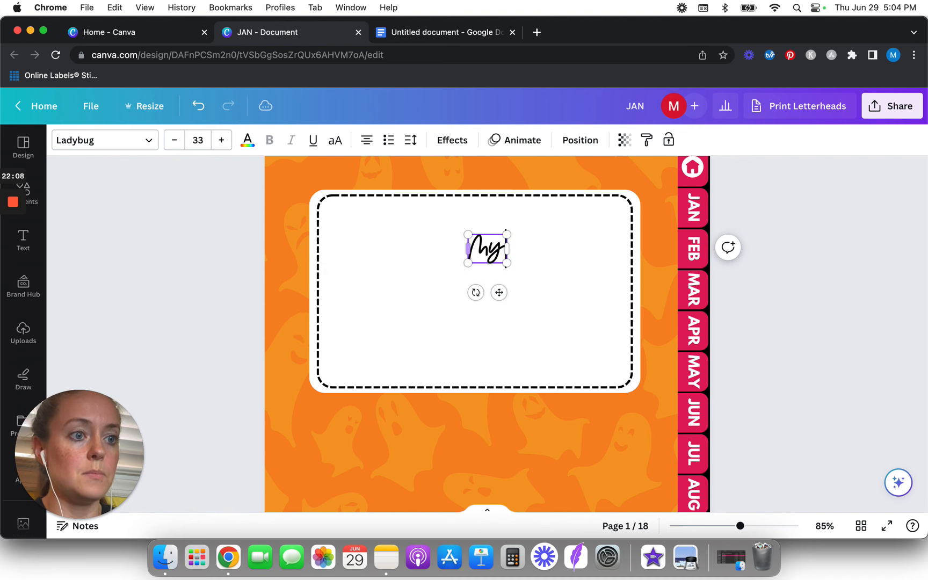
{"action": "key", "text": "BackSpace"}
{"action": "key", "text": "BackSpace"}
{"action": "key", "text": "BackSpace"}
{"action": "type", "text": "Undated Digital planner"}
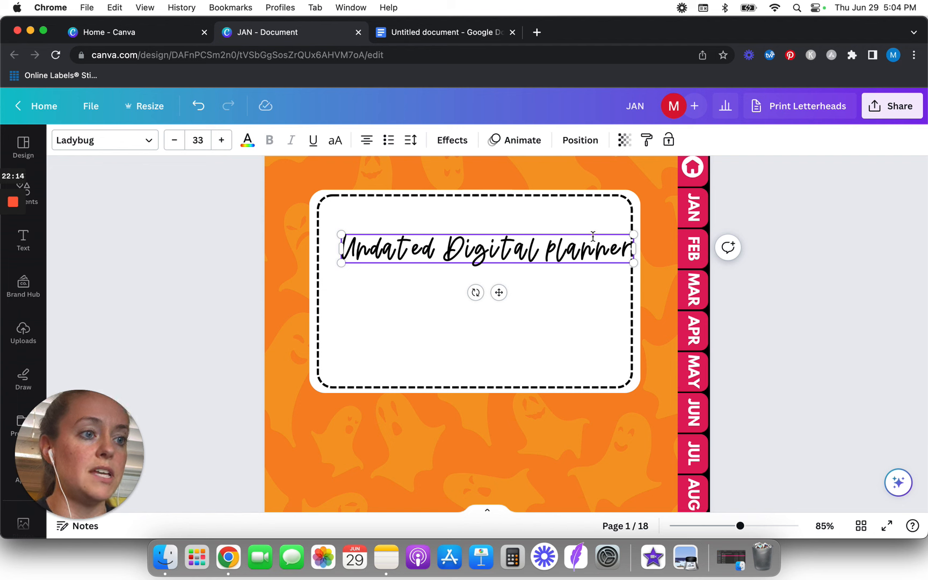
Try to wrap the title onto three lines with tighter letter spacing
{"action": "left_click_drag", "start_coordinate": [512, 242], "coordinate": [464, 242]}
{"action": "left_click", "coordinate": [410, 140]}
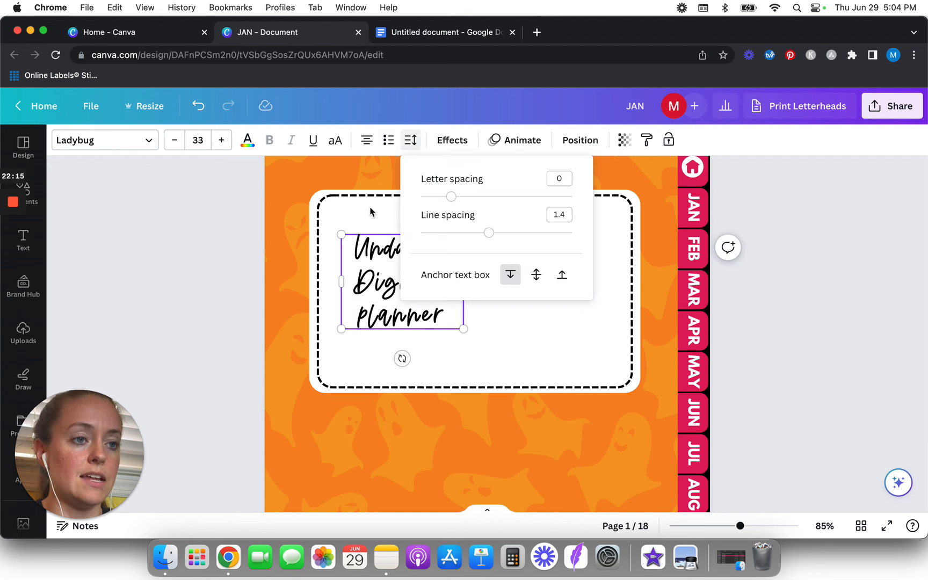
{"action": "left_click_drag", "start_coordinate": [446, 199], "coordinate": [432, 199]}
{"action": "left_click", "coordinate": [224, 349]}
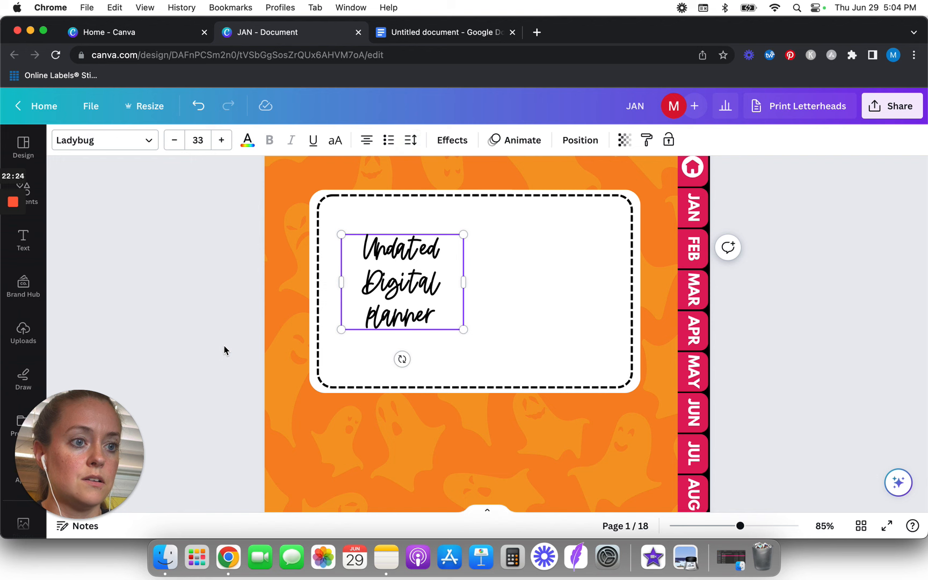
{"action": "key", "text": "super+z"}
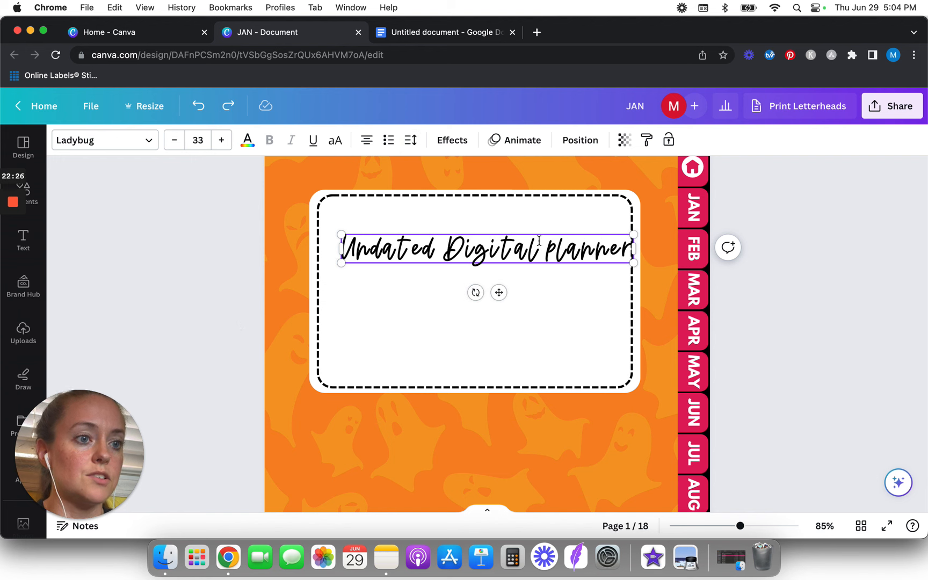
Wrap the title onto three lines, enlarge it to size 56.9 and center it inside the dashed outline
{"action": "left_click_drag", "start_coordinate": [632, 248], "coordinate": [468, 255]}
{"action": "left_click_drag", "start_coordinate": [570, 370], "coordinate": [583, 375]}
{"action": "left_click", "coordinate": [499, 230]}
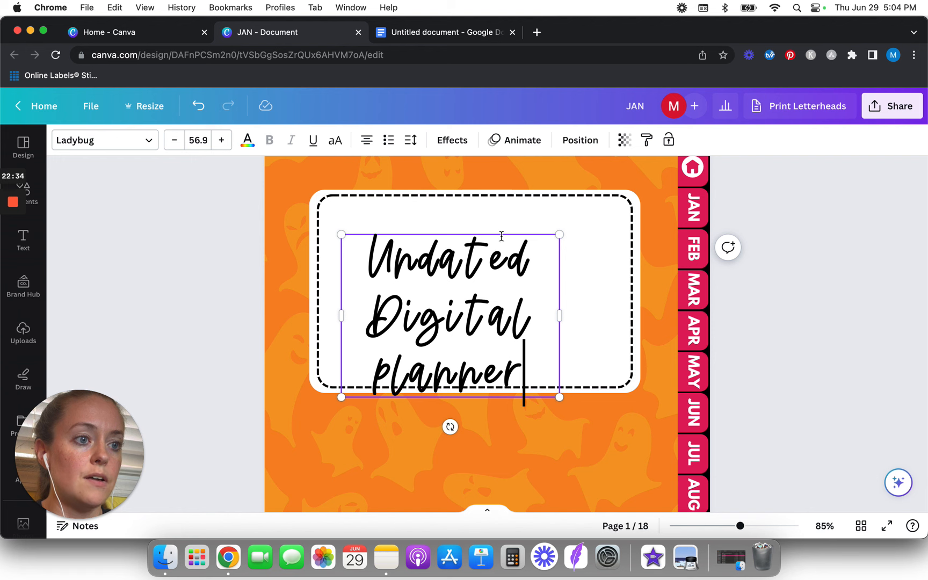
{"action": "left_click_drag", "start_coordinate": [501, 234], "coordinate": [526, 208]}
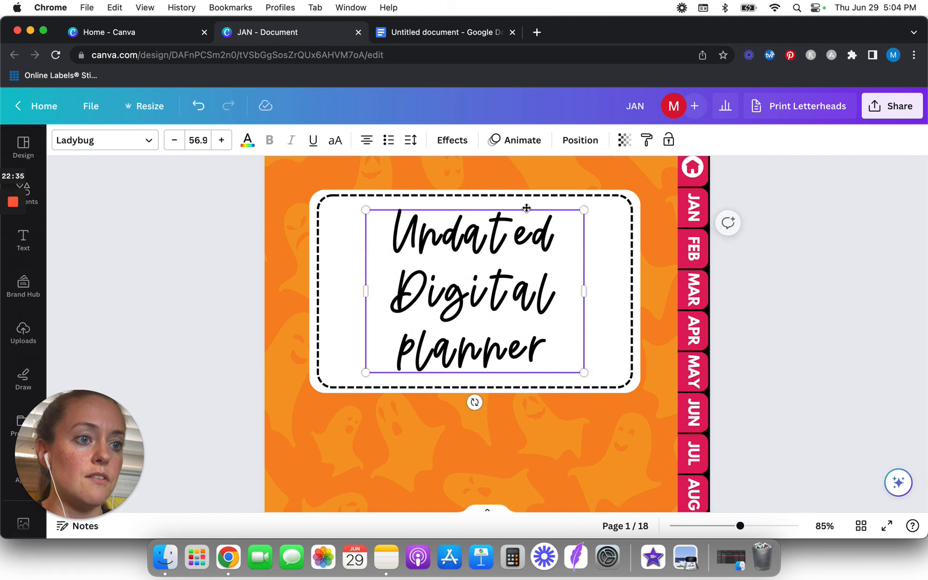
Recolor the whole cover title with the dark magenta-purple from the DDWM brand palette
{"action": "triple_click", "coordinate": [476, 267]}
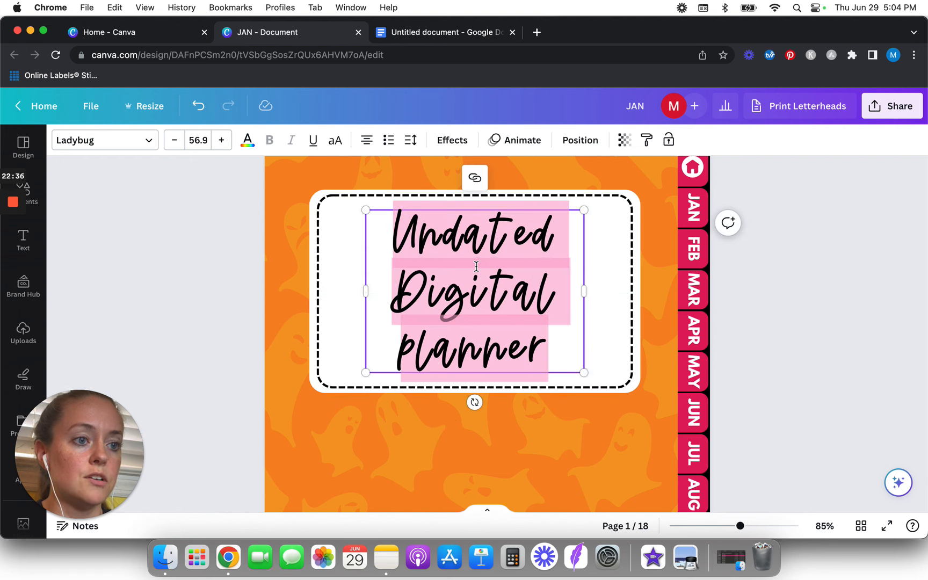
{"action": "left_click", "coordinate": [247, 141]}
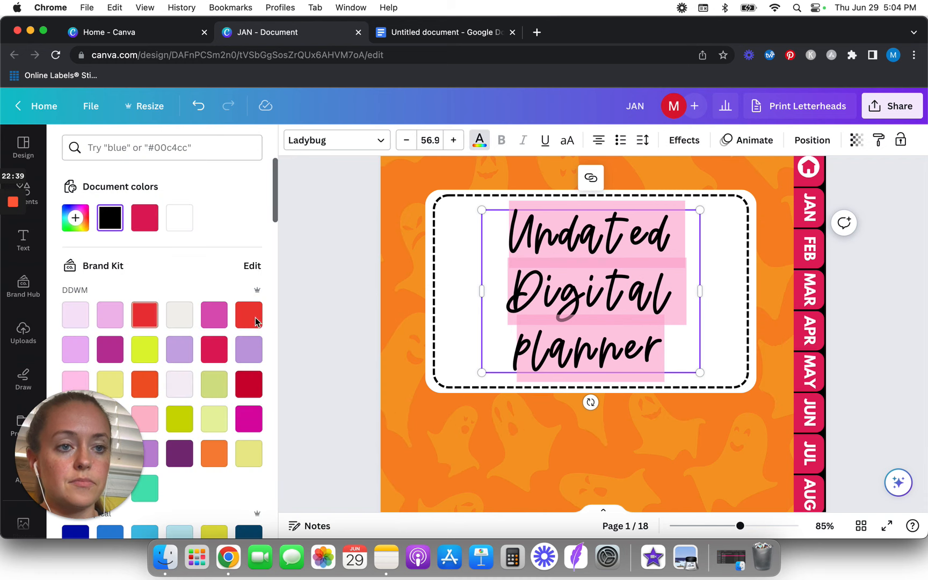
{"action": "left_click", "coordinate": [111, 349]}
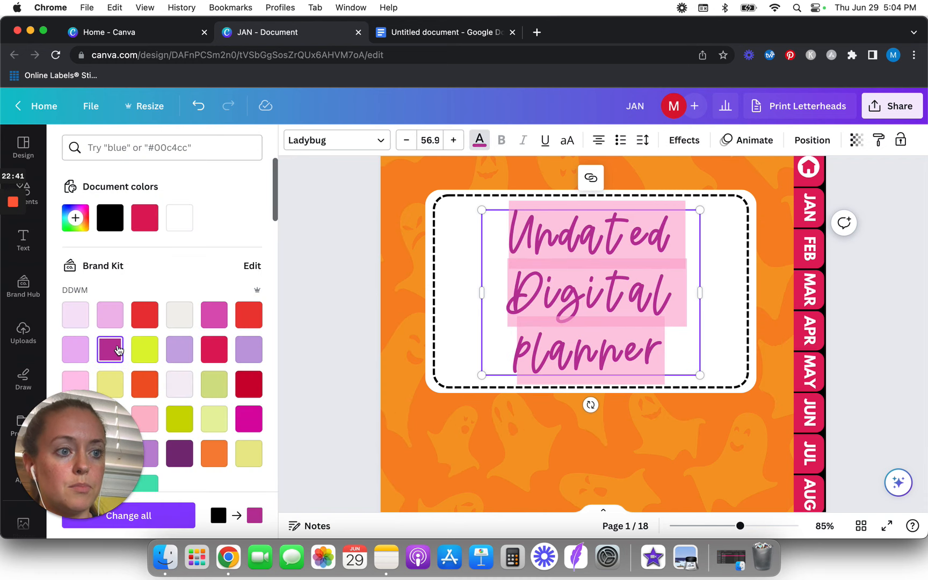
{"action": "left_click", "coordinate": [355, 320]}
{"action": "left_click", "coordinate": [836, 281]}
{"action": "scroll", "coordinate": [834, 279], "scroll_direction": "down", "scroll_amount": 5}
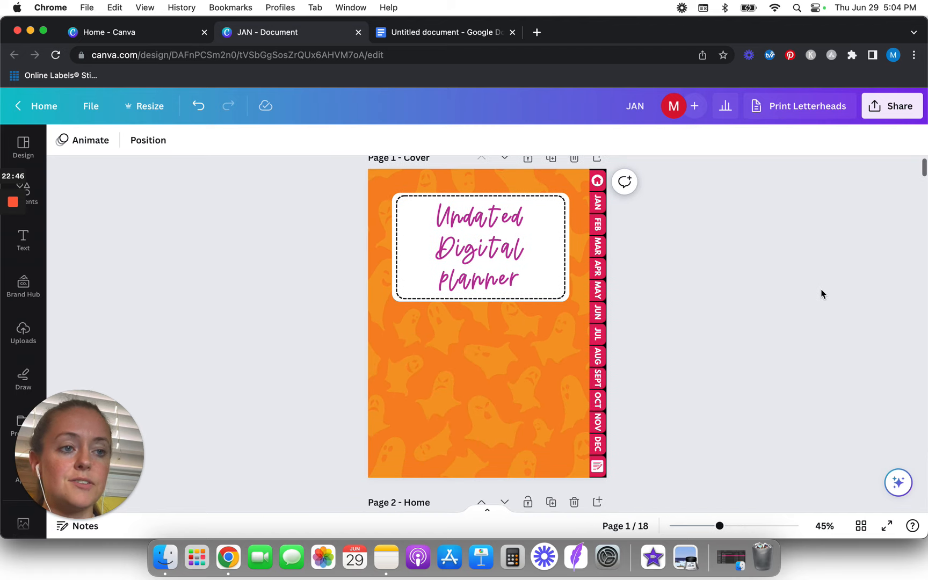
{"action": "right_click", "coordinate": [821, 294]}
{"action": "left_click", "coordinate": [753, 217]}
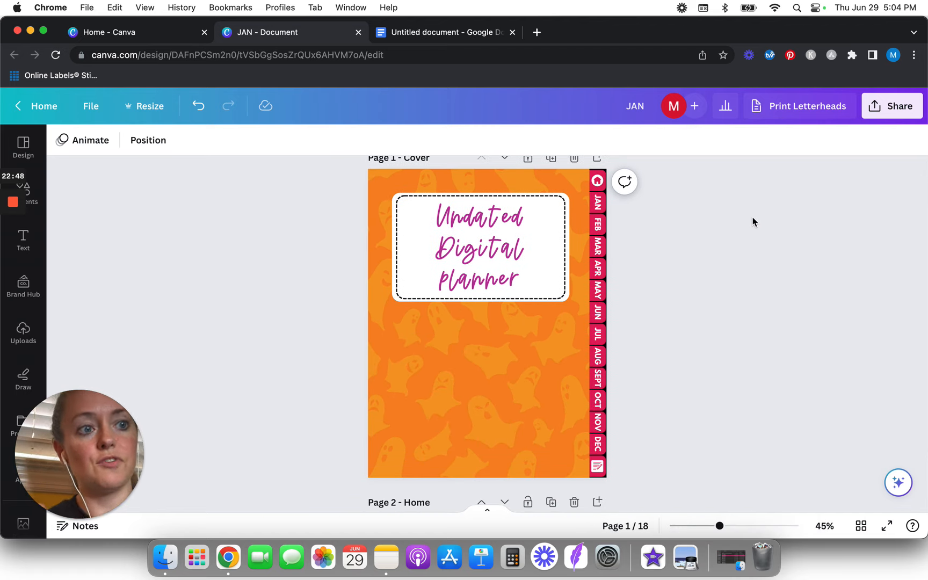
{"action": "scroll", "coordinate": [752, 217], "scroll_direction": "down", "scroll_amount": 2}
{"action": "scroll", "coordinate": [753, 217], "scroll_direction": "up", "scroll_amount": 3}
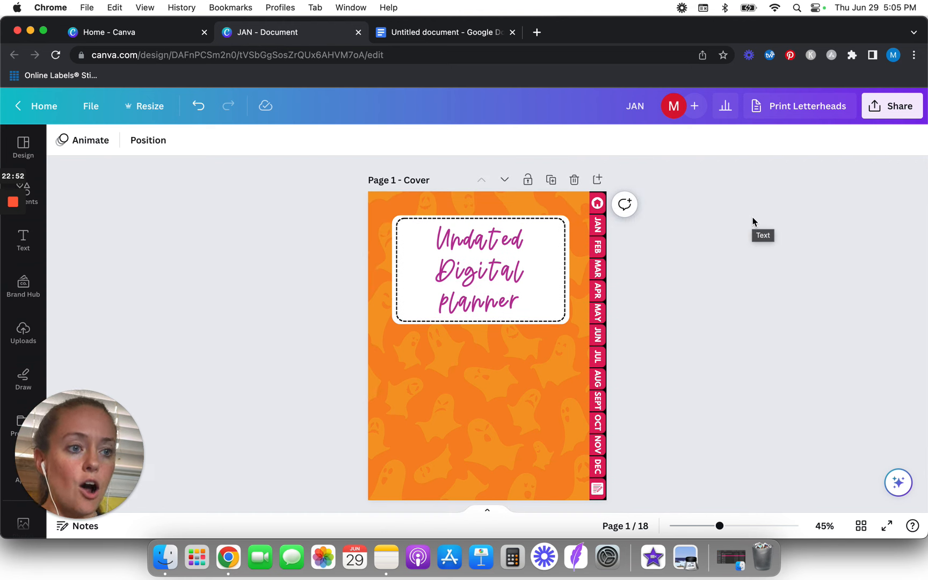
{"action": "scroll", "coordinate": [752, 217], "scroll_direction": "down", "scroll_amount": 1}
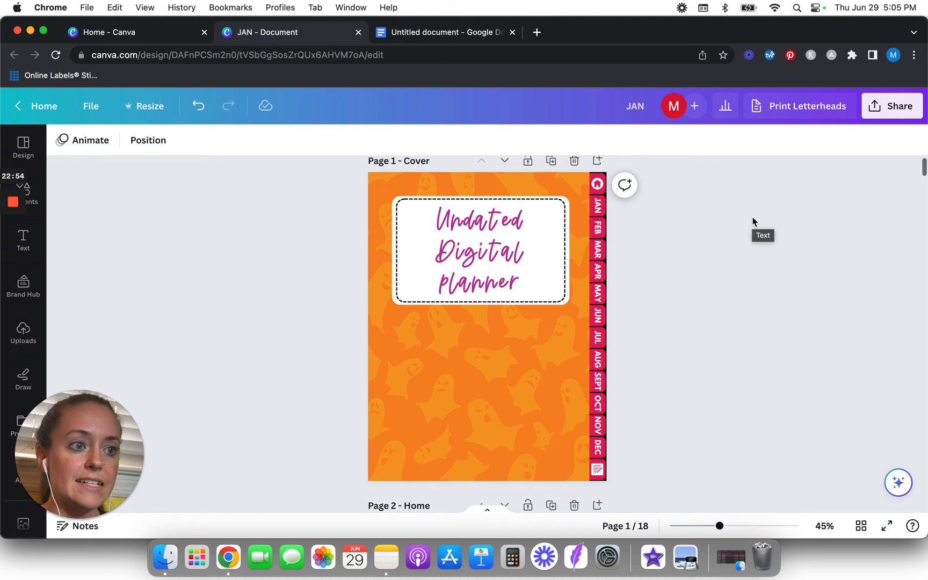
Group the home tab's shape with its house icon, and the JAN tab's shape with its label
{"action": "scroll", "coordinate": [656, 210], "scroll_direction": "up", "scroll_amount": 5}
{"action": "scroll", "coordinate": [656, 209], "scroll_direction": "up", "scroll_amount": 2}
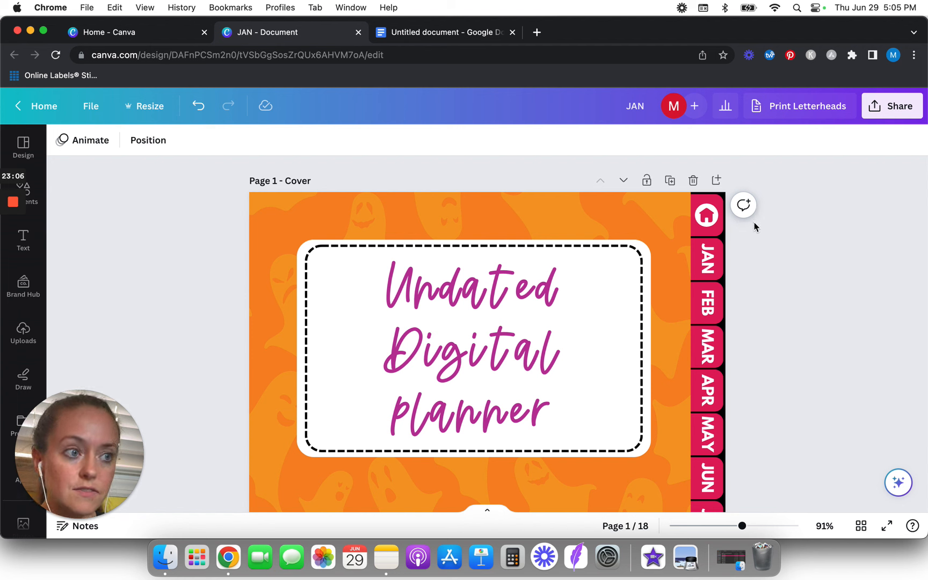
{"action": "left_click", "coordinate": [708, 217]}
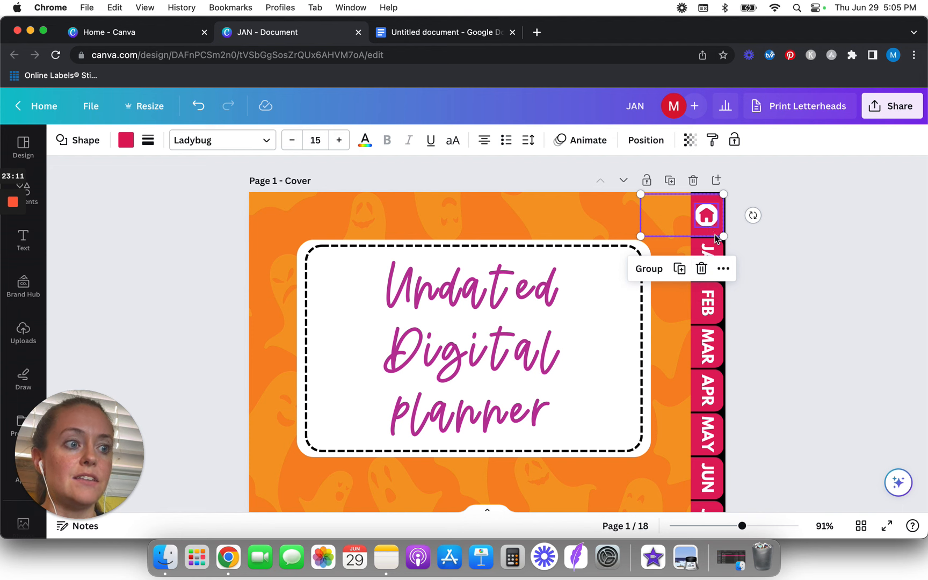
{"action": "key", "text": "super+g"}
{"action": "left_click", "coordinate": [788, 269]}
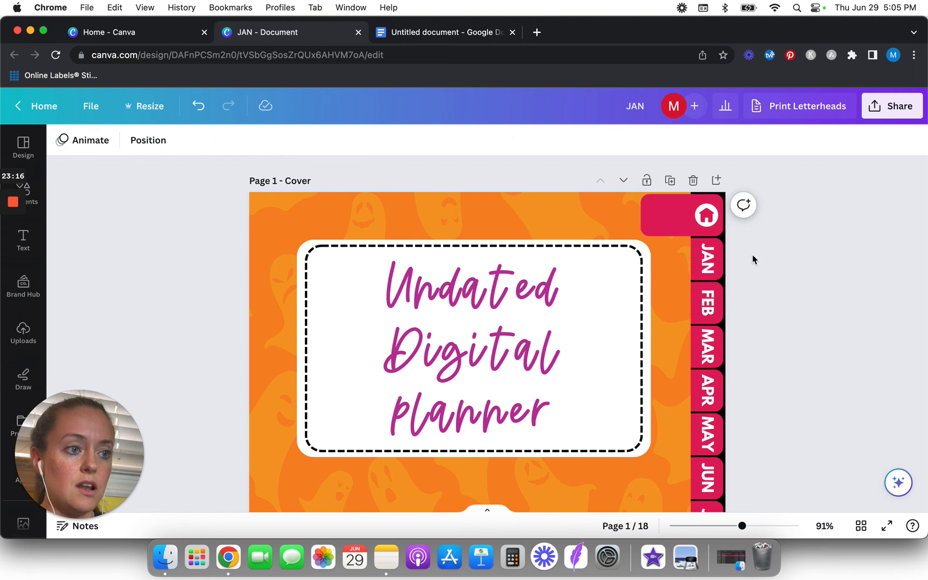
{"action": "left_click", "coordinate": [707, 259]}
{"action": "key", "text": "super+g"}
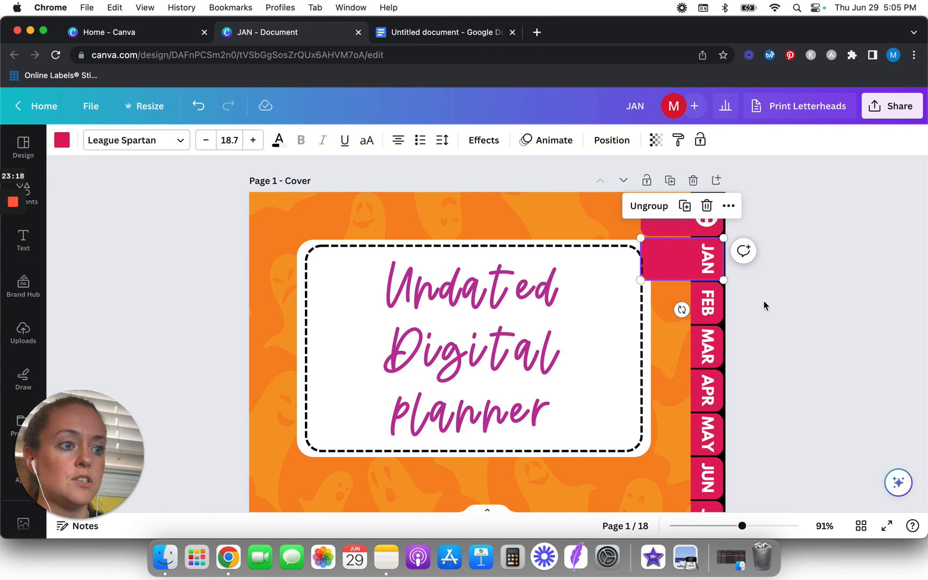
Group the FEB and MAR labels with their own crimson tab shapes
{"action": "left_click", "coordinate": [751, 309]}
{"action": "left_click", "coordinate": [710, 311]}
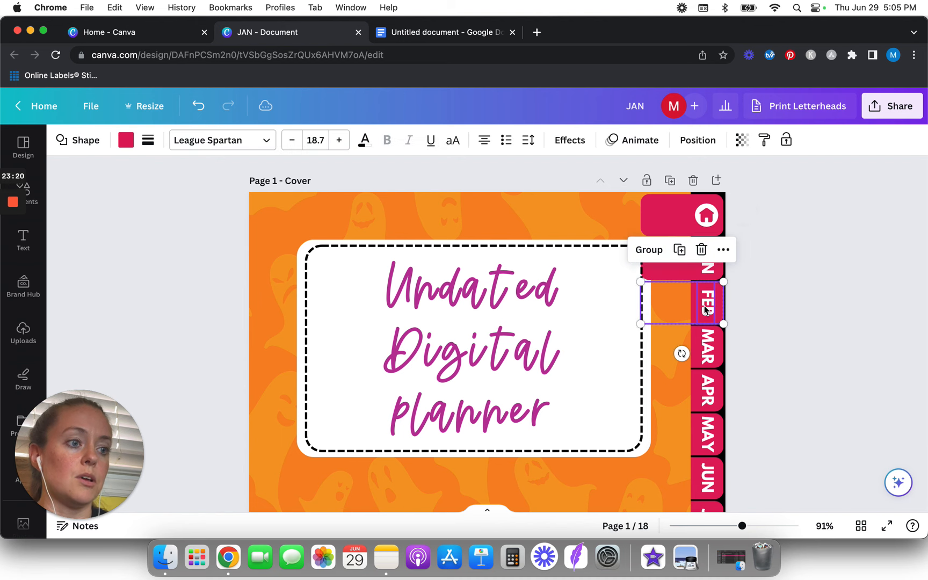
{"action": "key", "text": "super+g"}
{"action": "scroll", "coordinate": [776, 354], "scroll_direction": "down", "scroll_amount": 2}
{"action": "scroll", "coordinate": [775, 354], "scroll_direction": "down", "scroll_amount": 1}
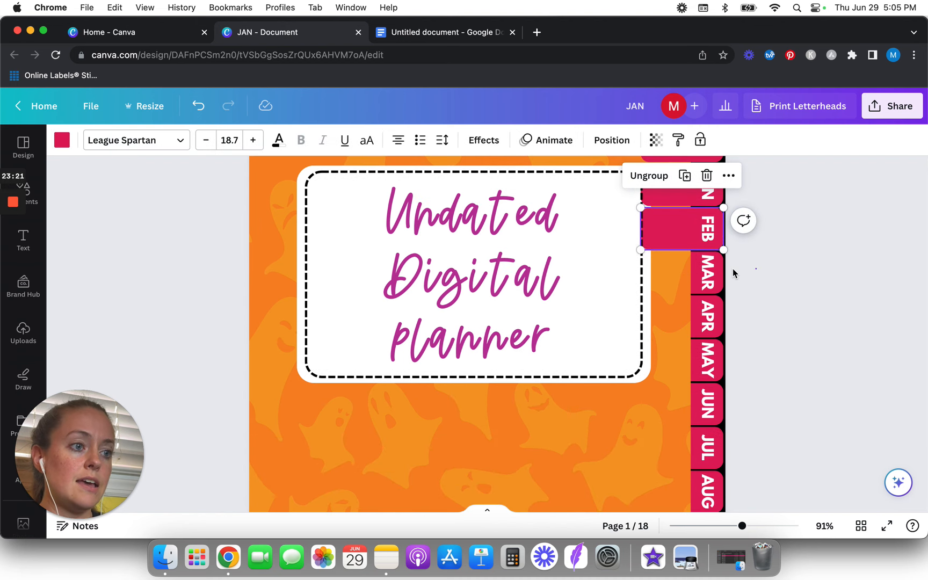
{"action": "left_click", "coordinate": [704, 272]}
{"action": "key", "text": "super+g"}
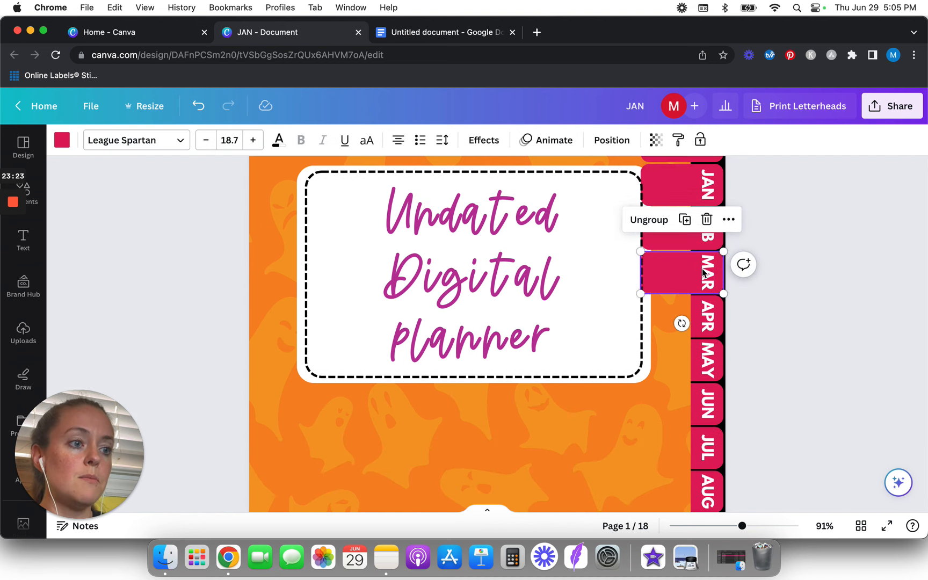
Group the APR and MAY labels with their own crimson tab shapes
{"action": "left_click", "coordinate": [774, 318]}
{"action": "left_click_drag", "start_coordinate": [756, 309], "coordinate": [709, 310]}
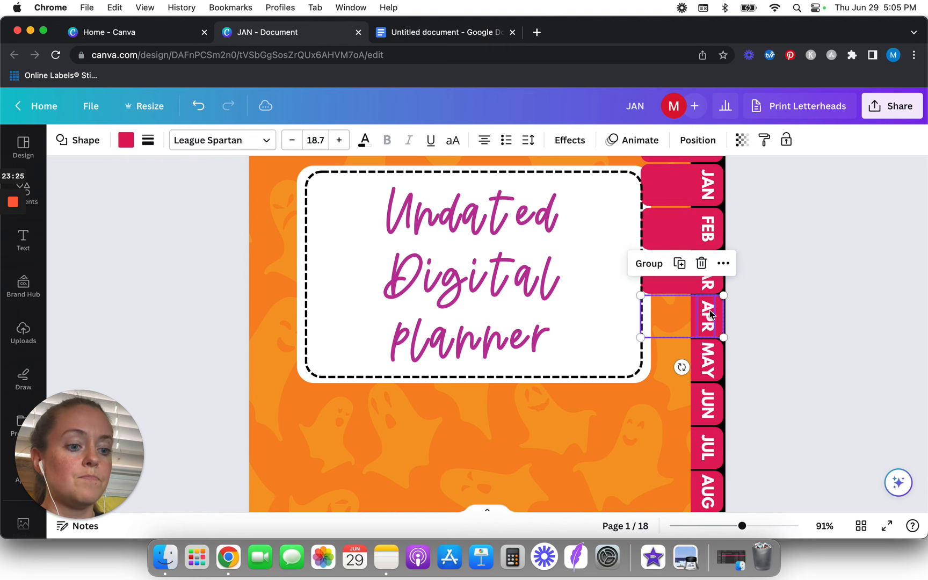
{"action": "key", "text": "super+g"}
{"action": "left_click_drag", "start_coordinate": [751, 353], "coordinate": [711, 360]}
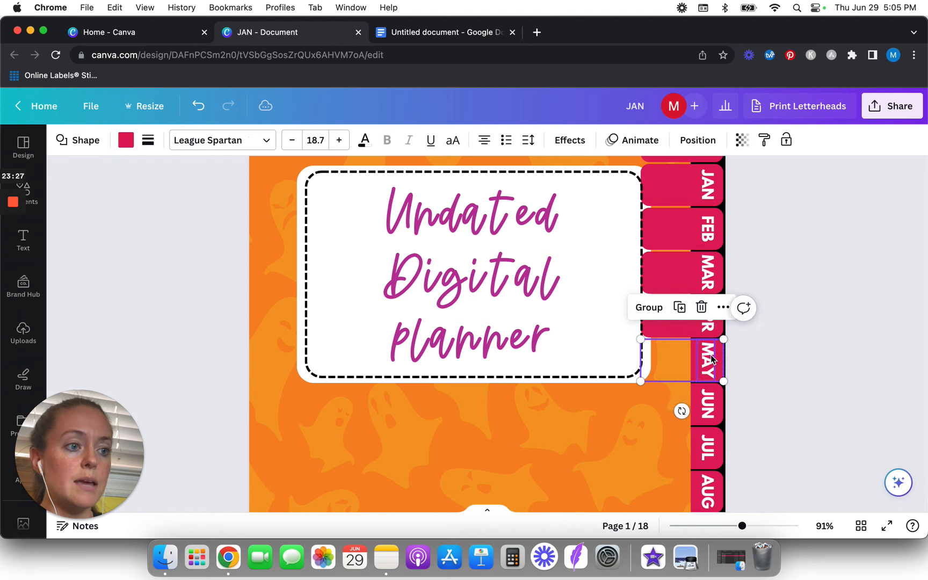
{"action": "key", "text": "super+g"}
Group the JUN and JUL labels with their own crimson tab shapes
{"action": "scroll", "coordinate": [712, 359], "scroll_direction": "down", "scroll_amount": 3}
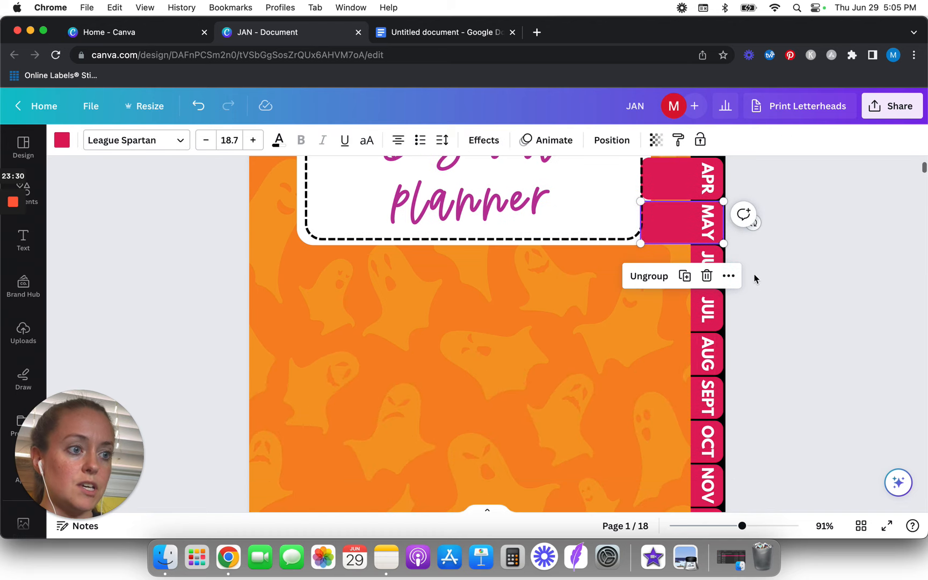
{"action": "left_click", "coordinate": [758, 266]}
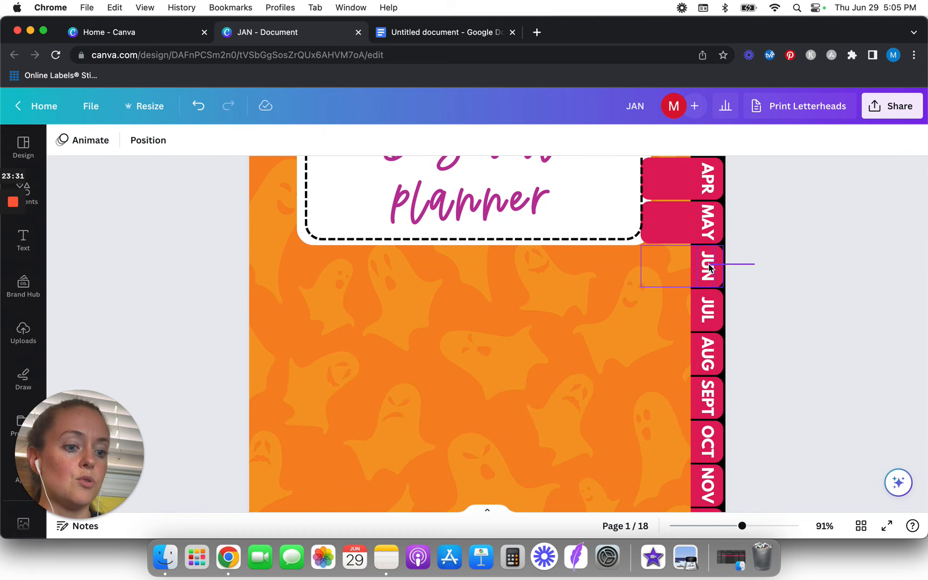
{"action": "left_click_drag", "start_coordinate": [754, 264], "coordinate": [709, 264]}
{"action": "key", "text": "super+g"}
{"action": "left_click", "coordinate": [775, 321]}
{"action": "left_click_drag", "start_coordinate": [766, 310], "coordinate": [709, 309]}
{"action": "key", "text": "super+g"}
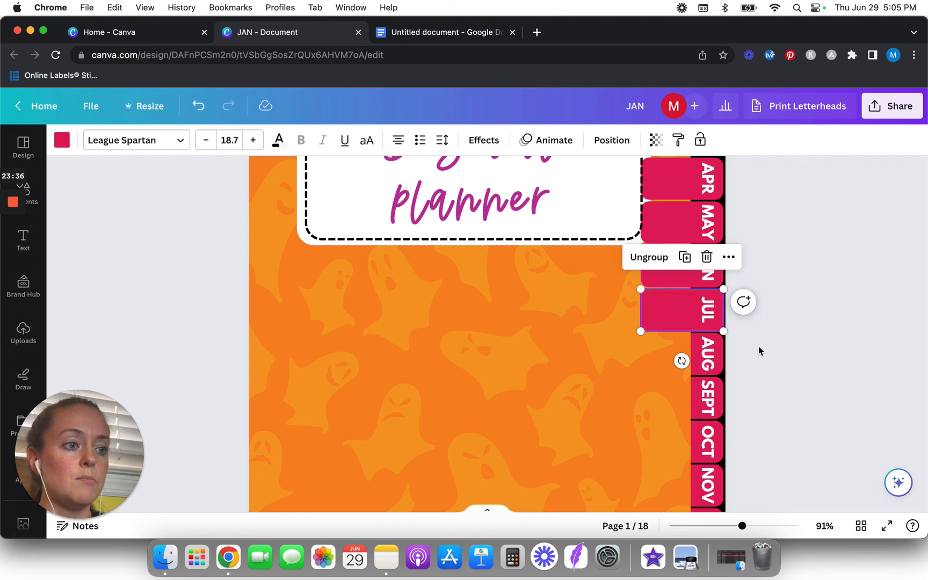
Group the AUG and SEPT labels with their own crimson tab shapes
{"action": "left_click", "coordinate": [751, 368]}
{"action": "left_click_drag", "start_coordinate": [720, 365], "coordinate": [642, 354]}
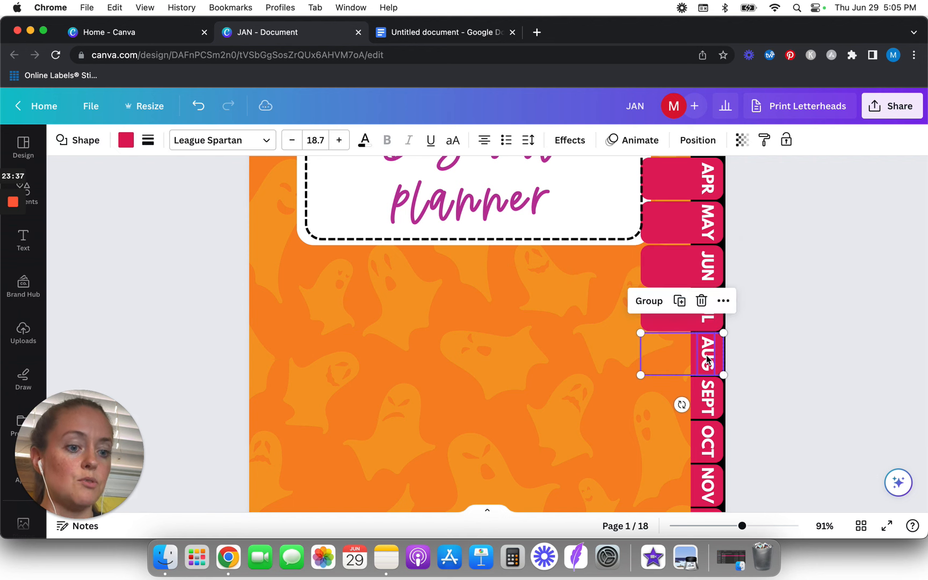
{"action": "key", "text": "super+g"}
{"action": "left_click", "coordinate": [760, 396]}
{"action": "left_click_drag", "start_coordinate": [759, 393], "coordinate": [643, 400]}
{"action": "key", "text": "super+g"}
Group the OCT and NOV labels with their own crimson tab shapes
{"action": "left_click", "coordinate": [782, 436]}
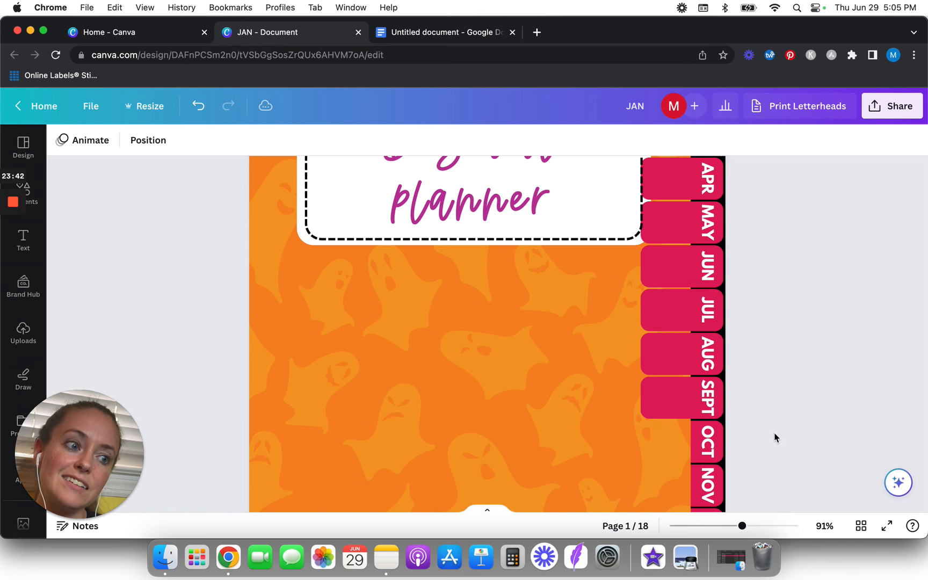
{"action": "left_click_drag", "start_coordinate": [721, 438], "coordinate": [709, 443]}
{"action": "key", "text": "super+g"}
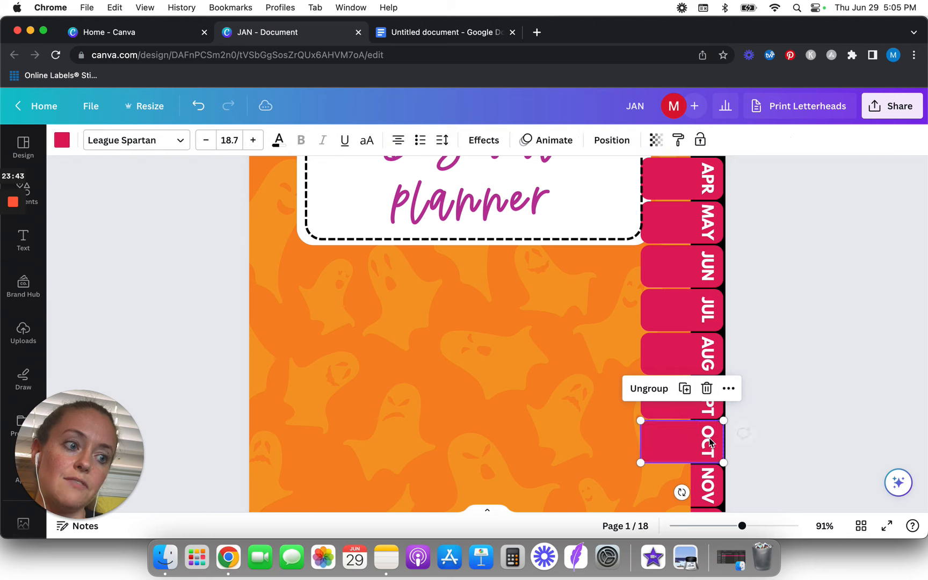
{"action": "left_click", "coordinate": [783, 460]}
{"action": "scroll", "coordinate": [784, 459], "scroll_direction": "down", "scroll_amount": 3}
{"action": "left_click_drag", "start_coordinate": [768, 332], "coordinate": [705, 334]}
{"action": "key", "text": "super+g"}
Group the DEC label with its tab shape, and the notes icon with the last tab's shape
{"action": "left_click", "coordinate": [769, 362]}
{"action": "left_click_drag", "start_coordinate": [758, 381], "coordinate": [645, 382]}
{"action": "key", "text": "super+g"}
{"action": "left_click_drag", "start_coordinate": [809, 436], "coordinate": [706, 422]}
{"action": "key", "text": "super+g"}
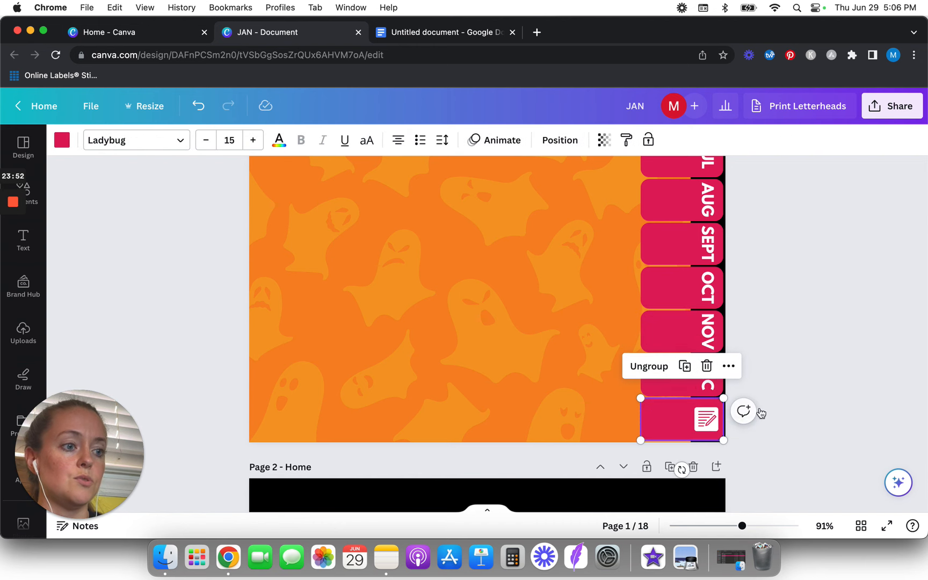
{"action": "left_click", "coordinate": [820, 384]}
Group the cover's white rounded panel, dashed border and "Undated Digital planner" title into one object
{"action": "scroll", "coordinate": [820, 384], "scroll_direction": "up", "scroll_amount": 7}
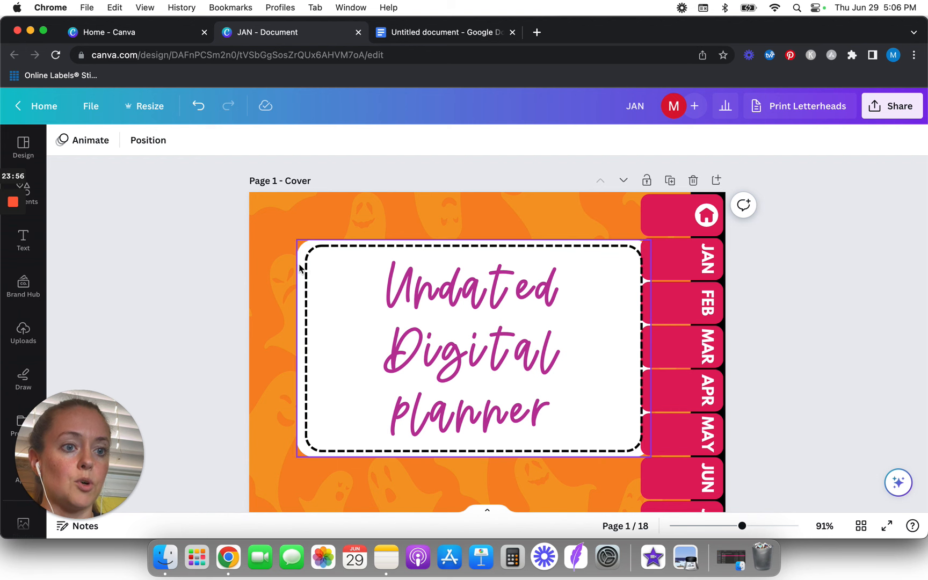
{"action": "left_click", "coordinate": [300, 267]}
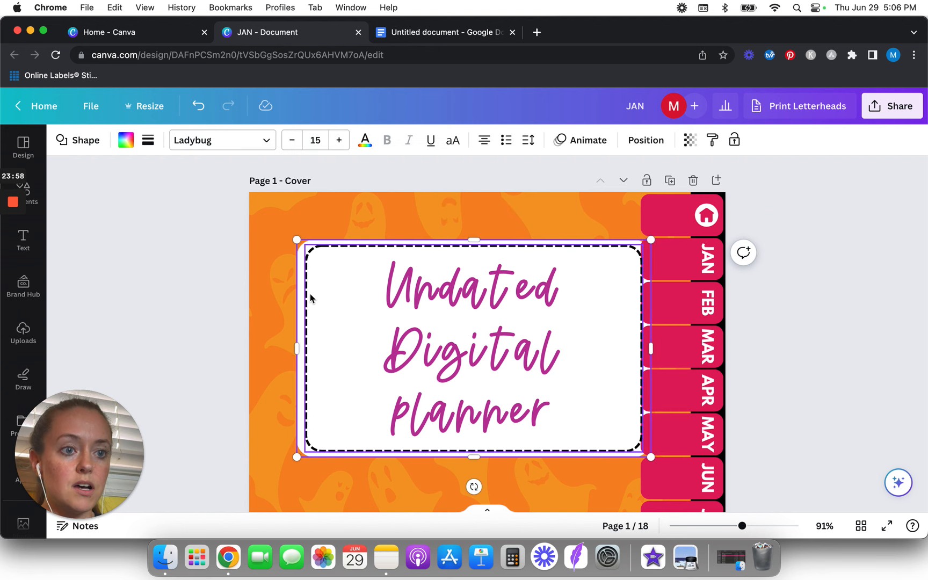
{"action": "left_click", "coordinate": [477, 311]}
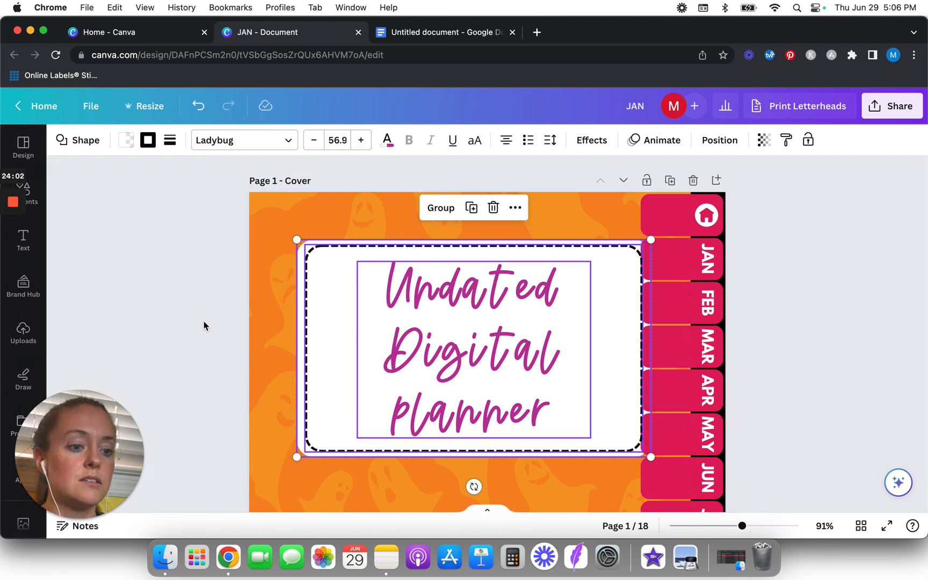
{"action": "key", "text": "super+g"}
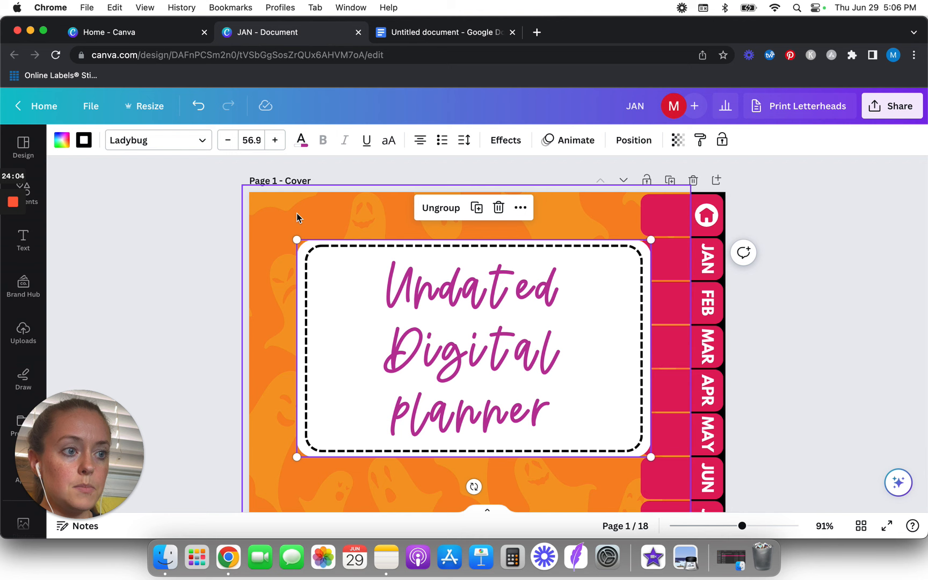
Try to bring the orange ghost-pattern background to the front of the cover page
{"action": "left_click", "coordinate": [254, 218]}
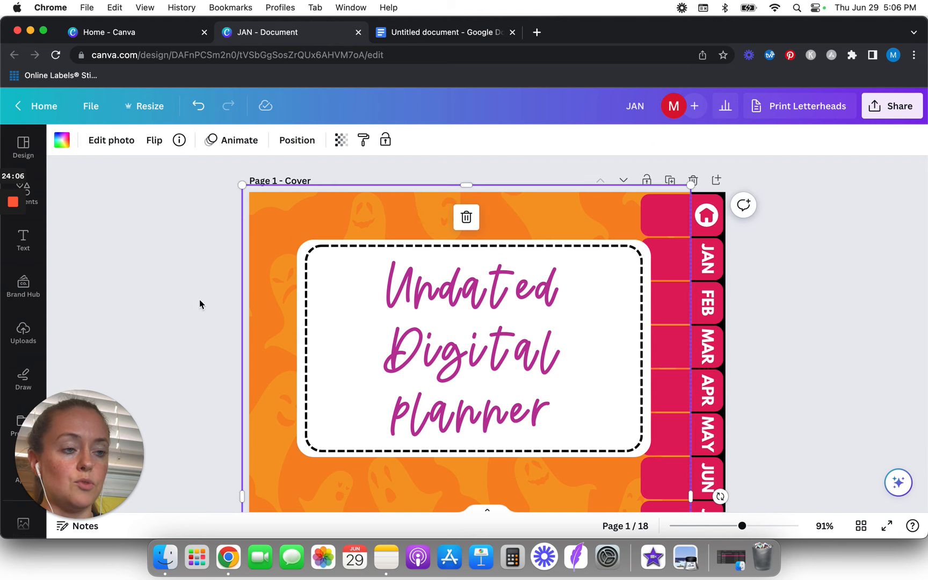
{"action": "left_click", "coordinate": [297, 141]}
{"action": "left_click", "coordinate": [98, 200]}
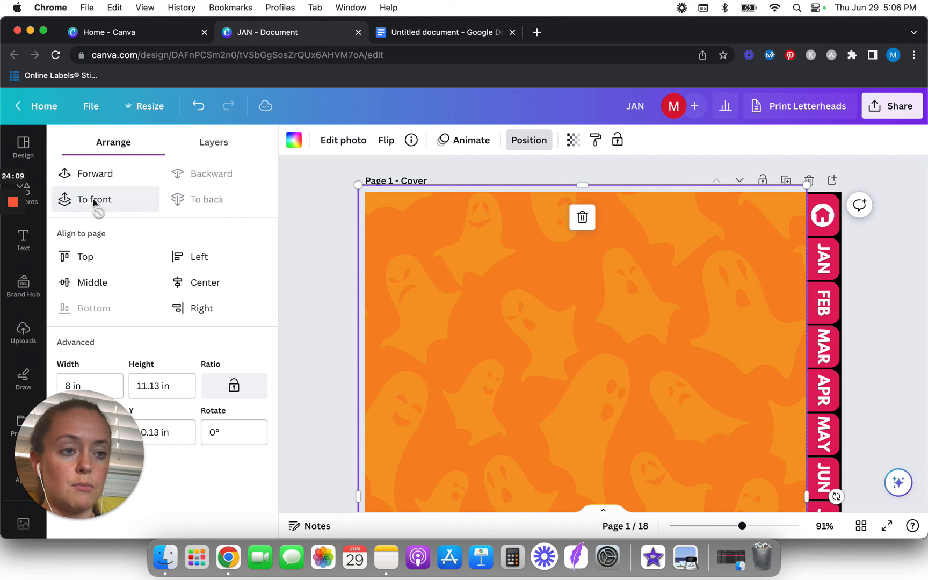
{"action": "left_click", "coordinate": [198, 106]}
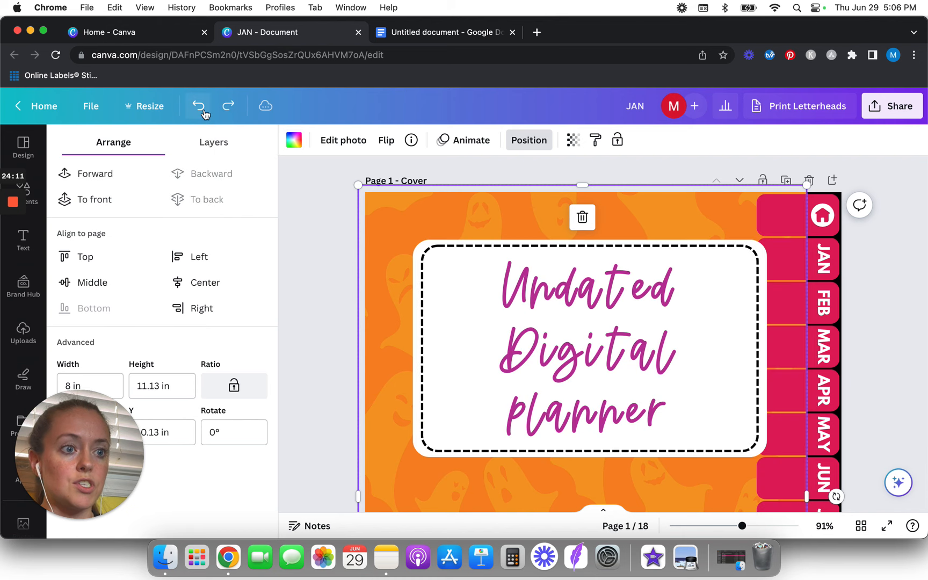
{"action": "left_click", "coordinate": [875, 290]}
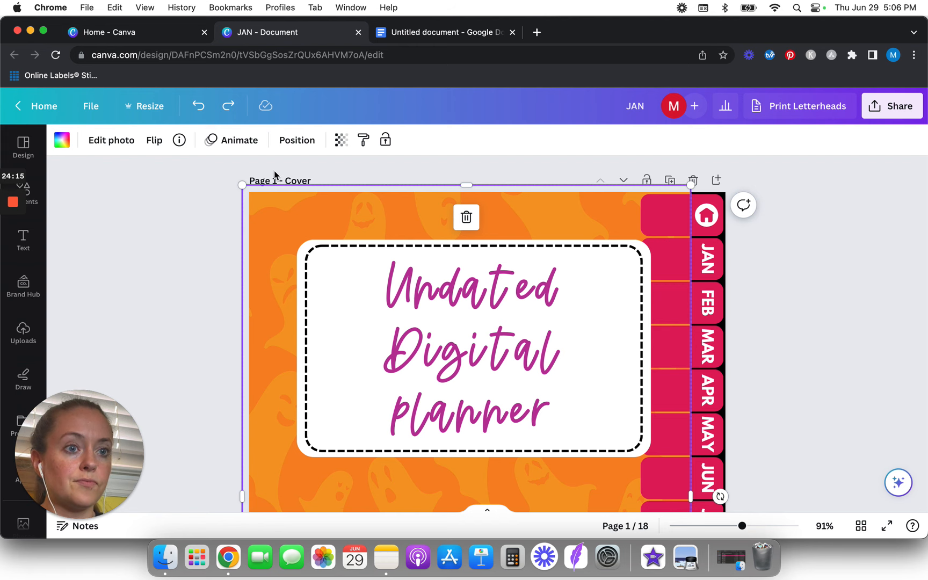
Try to move the ghost-pattern background one layer forward on the cover page
{"action": "left_click", "coordinate": [297, 140]}
{"action": "left_click", "coordinate": [96, 178]}
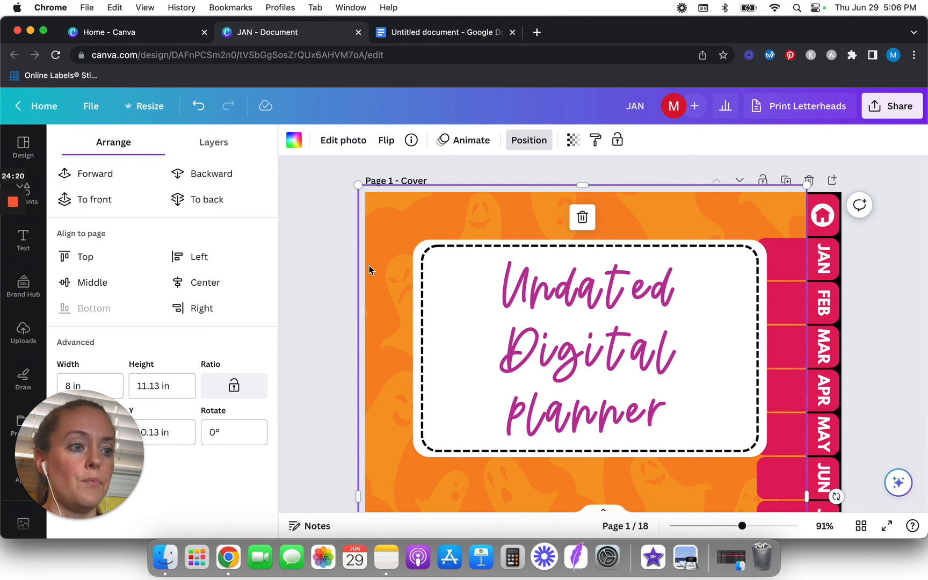
{"action": "key", "text": "super+z"}
Select all fourteen side tab groups on the cover and send them to the back, behind the ghost-pattern background
{"action": "left_click", "coordinate": [912, 324]}
{"action": "scroll", "coordinate": [871, 285], "scroll_direction": "down", "scroll_amount": 1}
{"action": "scroll", "coordinate": [871, 290], "scroll_direction": "down", "scroll_amount": 5}
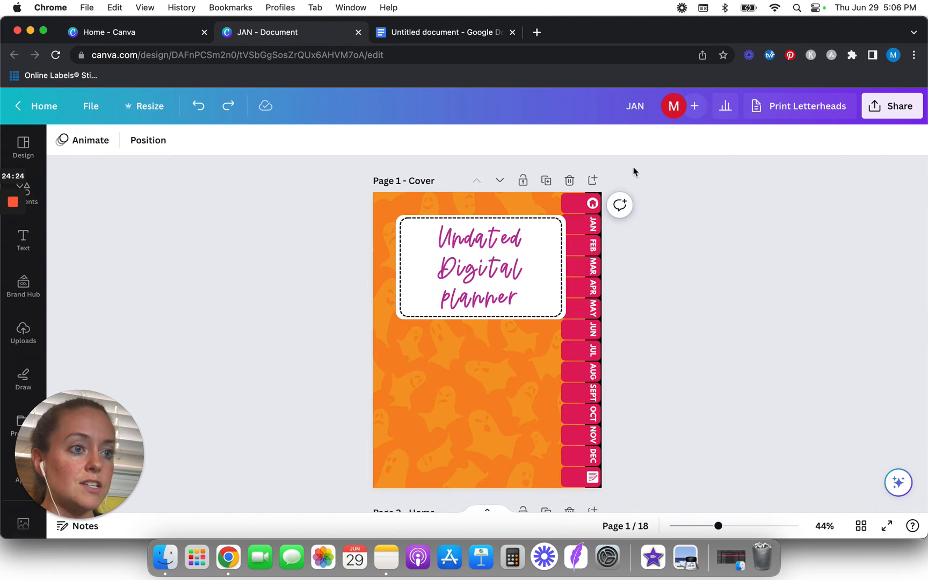
{"action": "left_click_drag", "start_coordinate": [593, 260], "coordinate": [595, 482]}
{"action": "left_click", "coordinate": [214, 141]}
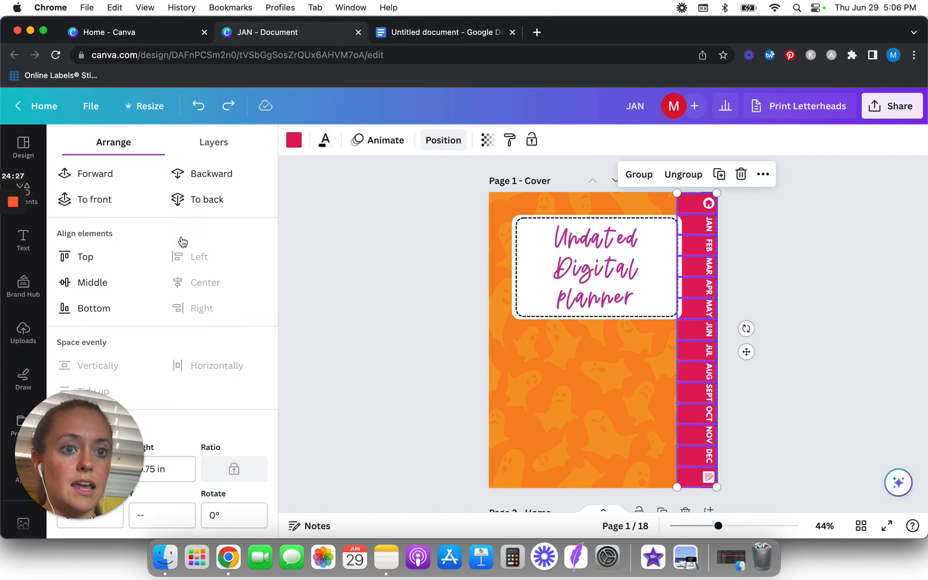
{"action": "left_click", "coordinate": [206, 200]}
{"action": "left_click", "coordinate": [433, 320]}
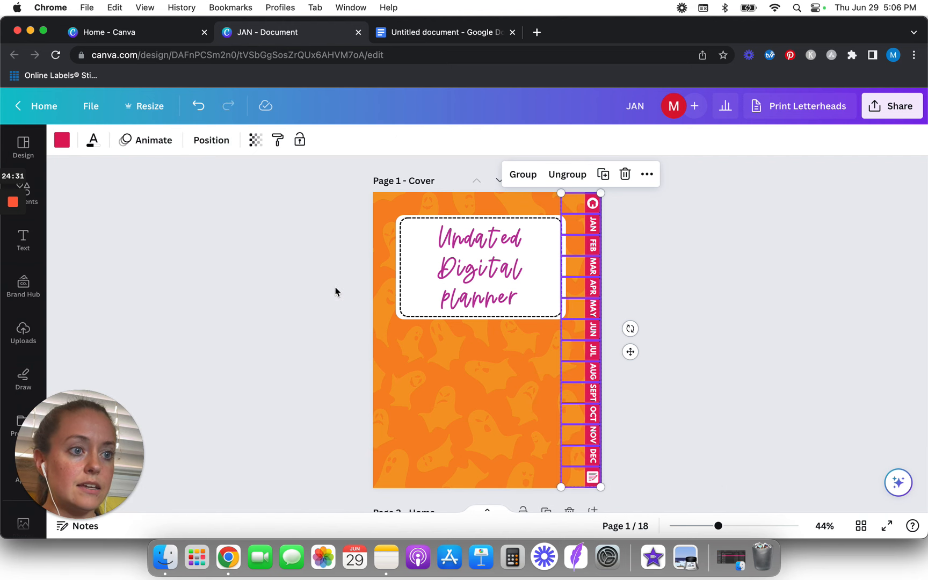
{"action": "scroll", "coordinate": [630, 239], "scroll_direction": "down", "scroll_amount": 1}
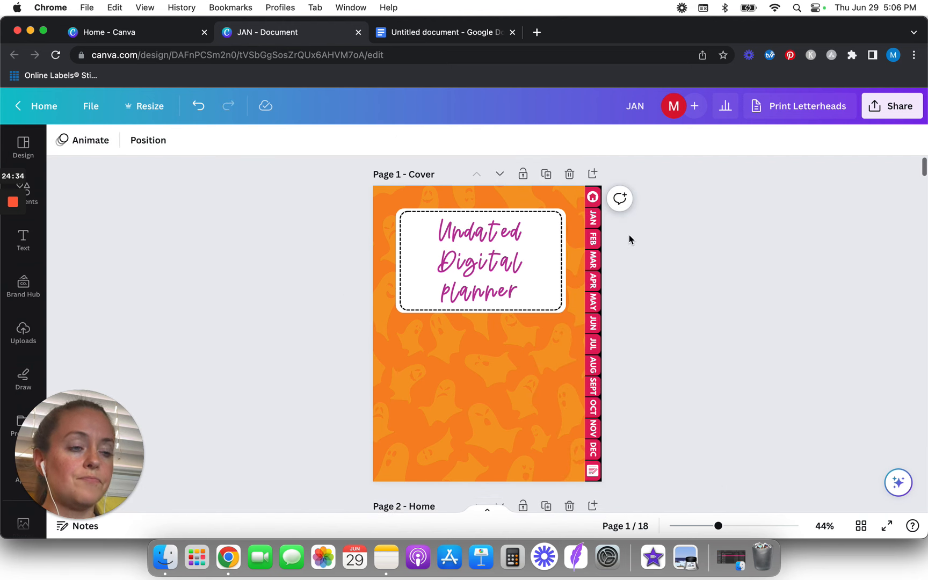
{"action": "scroll", "coordinate": [630, 239], "scroll_direction": "down", "scroll_amount": 1}
{"action": "scroll", "coordinate": [630, 240], "scroll_direction": "up", "scroll_amount": 1}
{"action": "scroll", "coordinate": [629, 239], "scroll_direction": "down", "scroll_amount": 1}
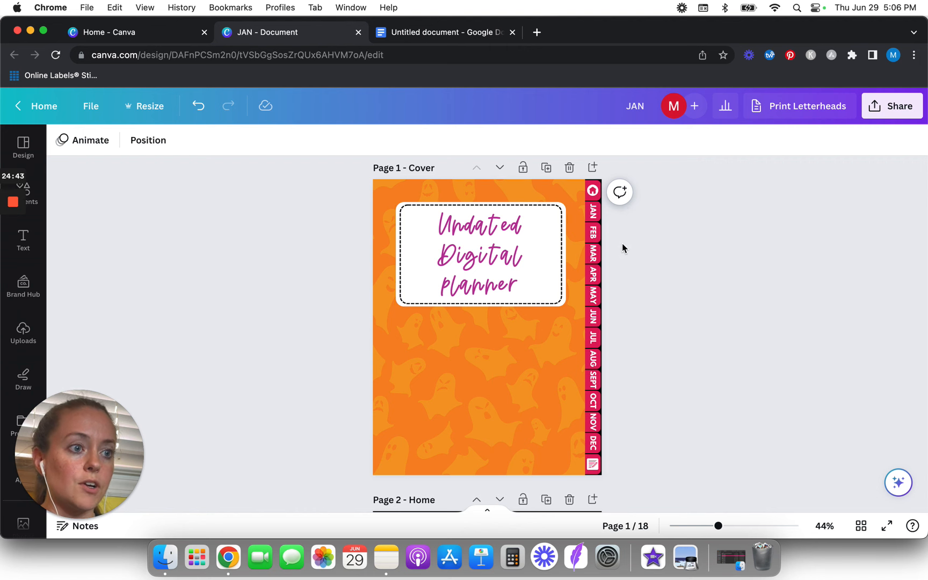
Link the whole home tab group on the cover to the document page "2 - Home"
{"action": "scroll", "coordinate": [620, 240], "scroll_direction": "up", "scroll_amount": 10}
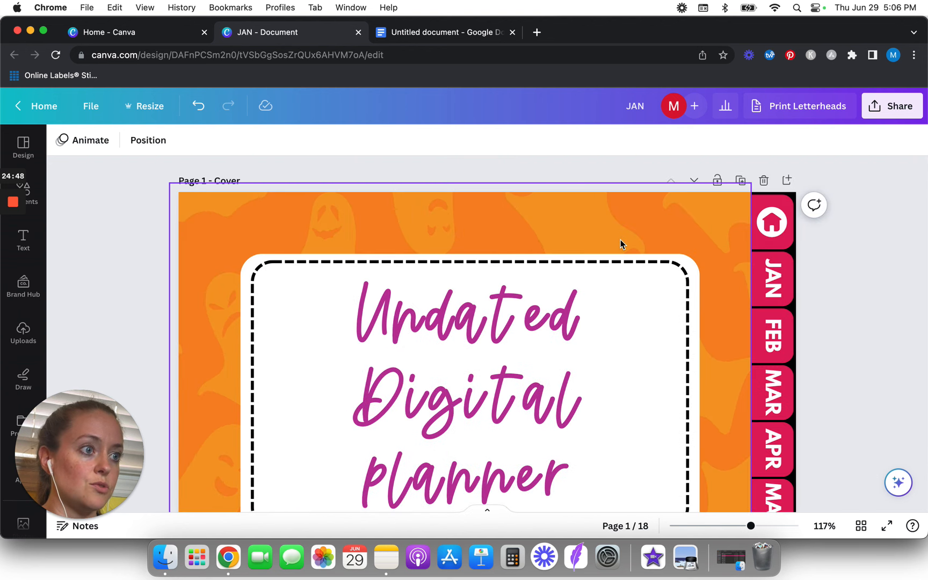
{"action": "scroll", "coordinate": [621, 239], "scroll_direction": "up", "scroll_amount": 6}
{"action": "scroll", "coordinate": [866, 284], "scroll_direction": "up", "scroll_amount": 2}
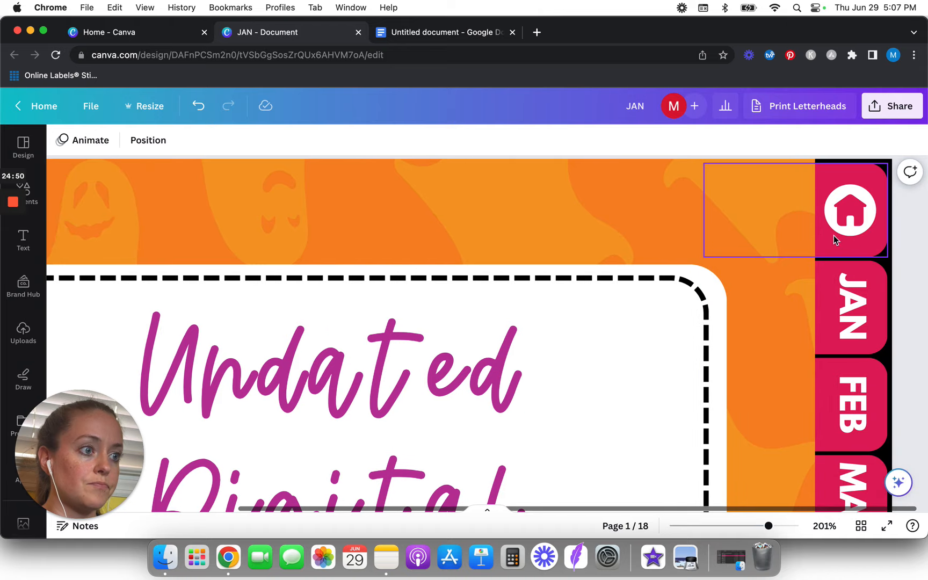
{"action": "left_click", "coordinate": [877, 249]}
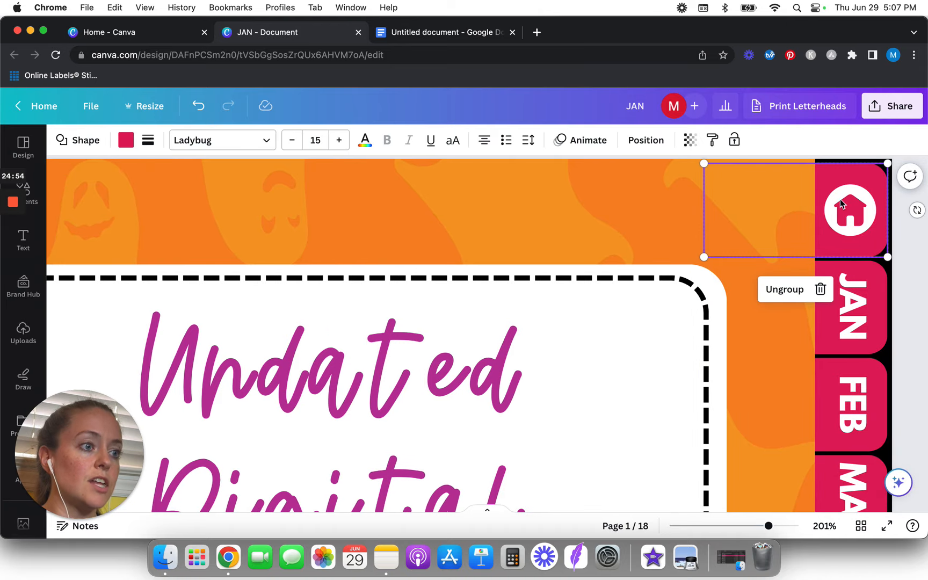
{"action": "left_click", "coordinate": [905, 257]}
{"action": "left_click", "coordinate": [881, 244]}
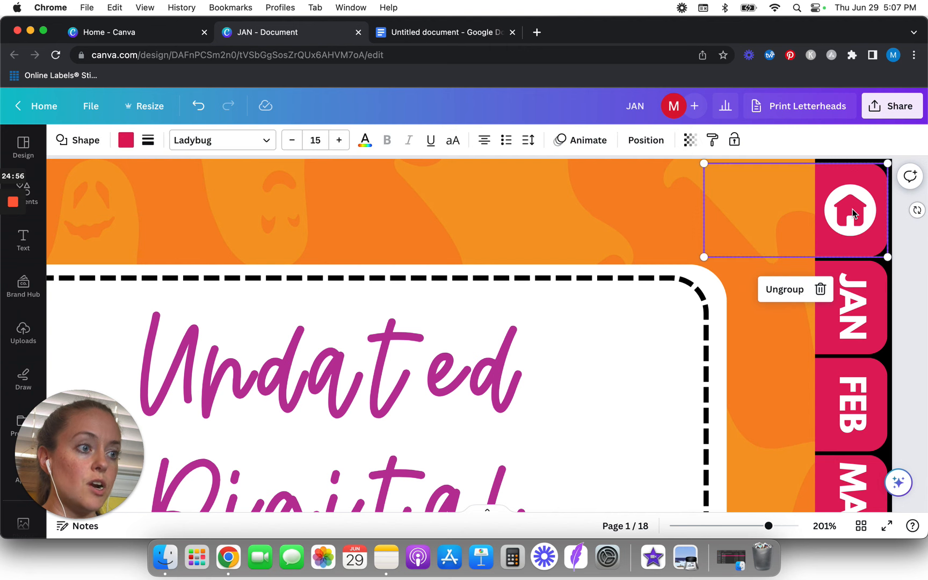
{"action": "left_click", "coordinate": [853, 209]}
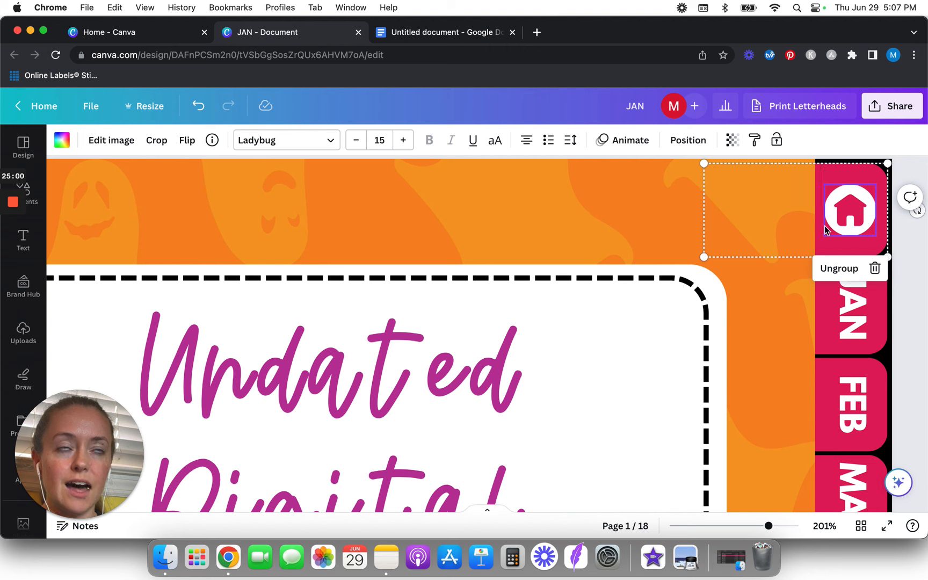
{"action": "left_click", "coordinate": [906, 252]}
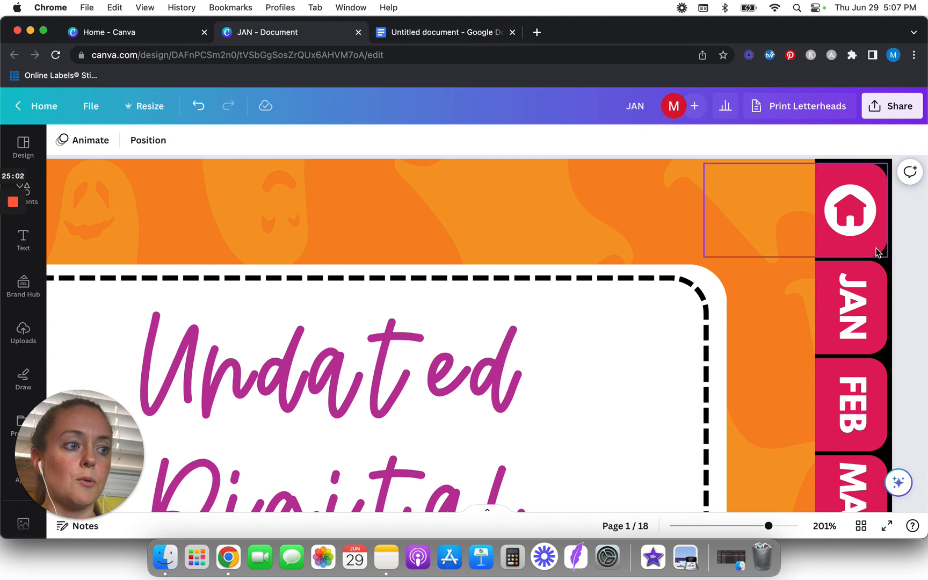
{"action": "left_click", "coordinate": [800, 251]}
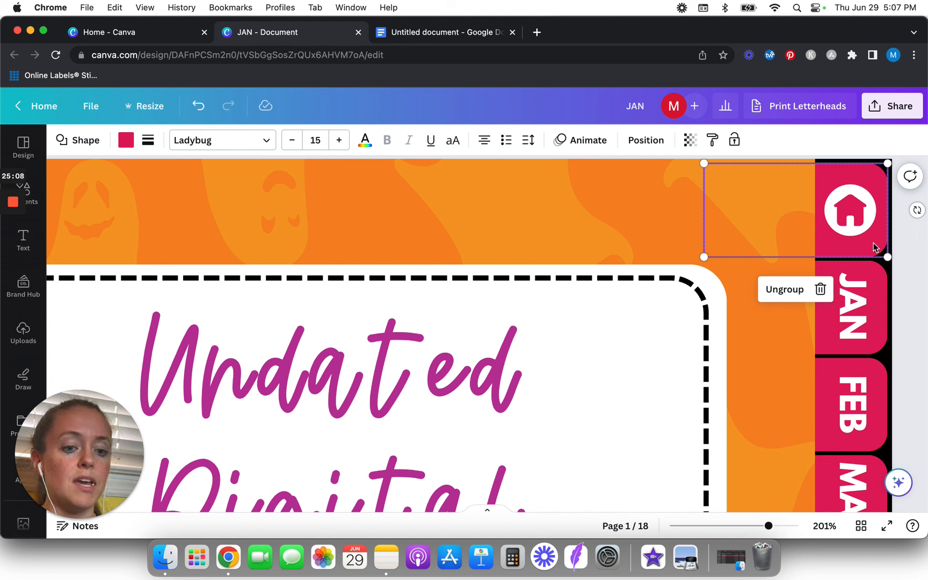
{"action": "right_click", "coordinate": [872, 243]}
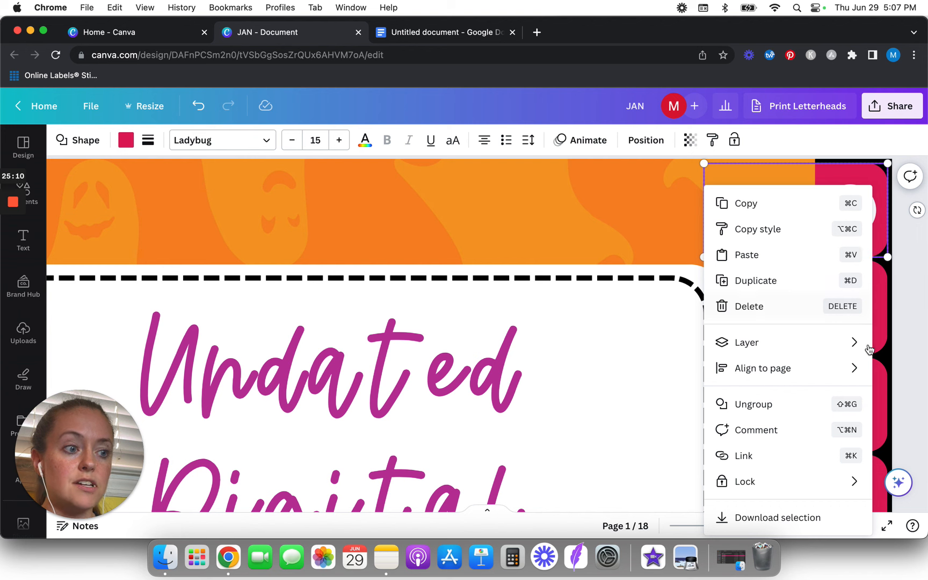
{"action": "left_click", "coordinate": [768, 455]}
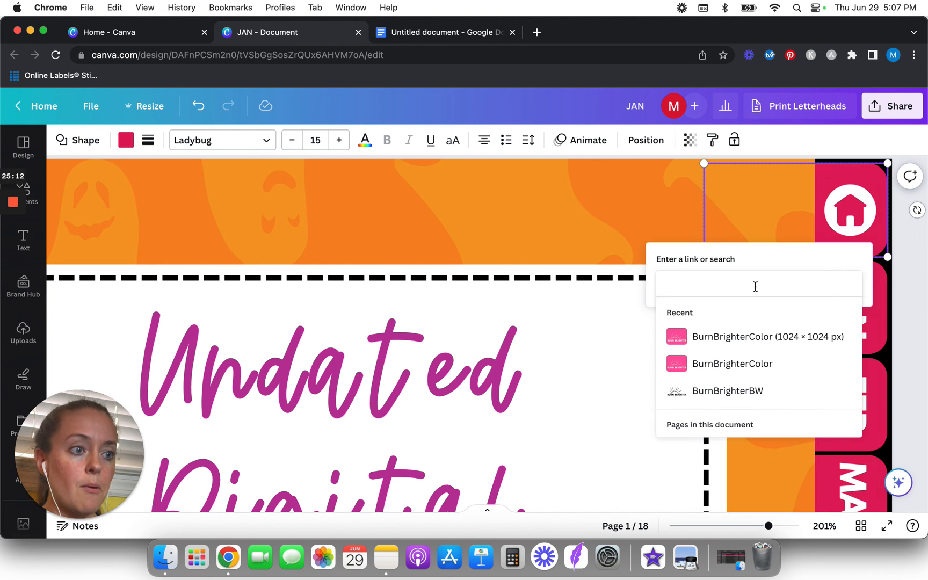
{"action": "scroll", "coordinate": [735, 356], "scroll_direction": "down", "scroll_amount": 3}
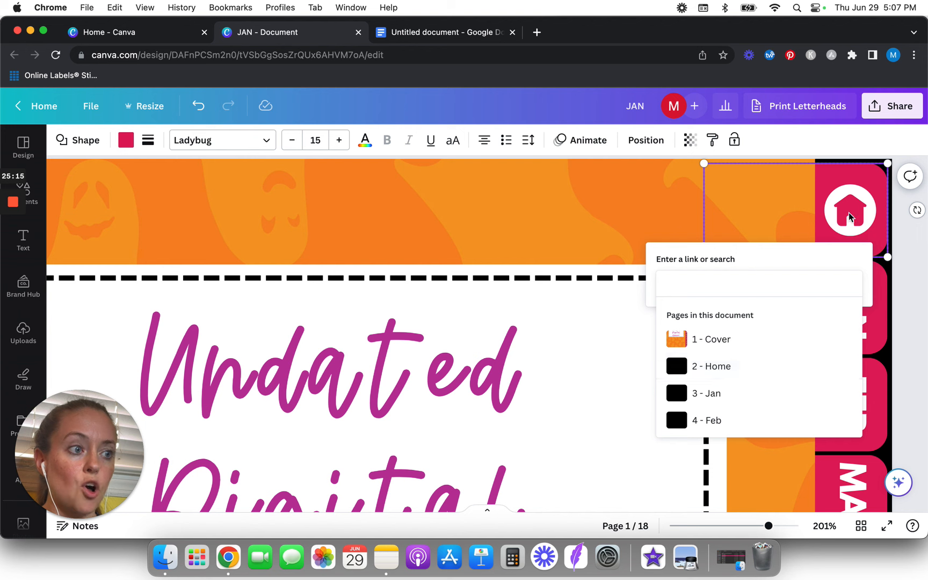
{"action": "left_click", "coordinate": [706, 373]}
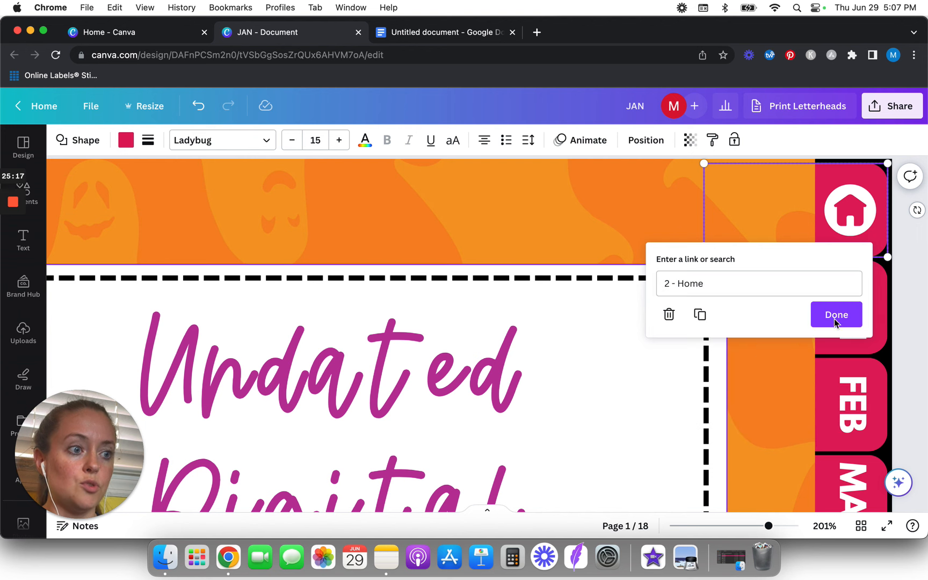
{"action": "left_click", "coordinate": [836, 316]}
{"action": "left_click", "coordinate": [913, 316]}
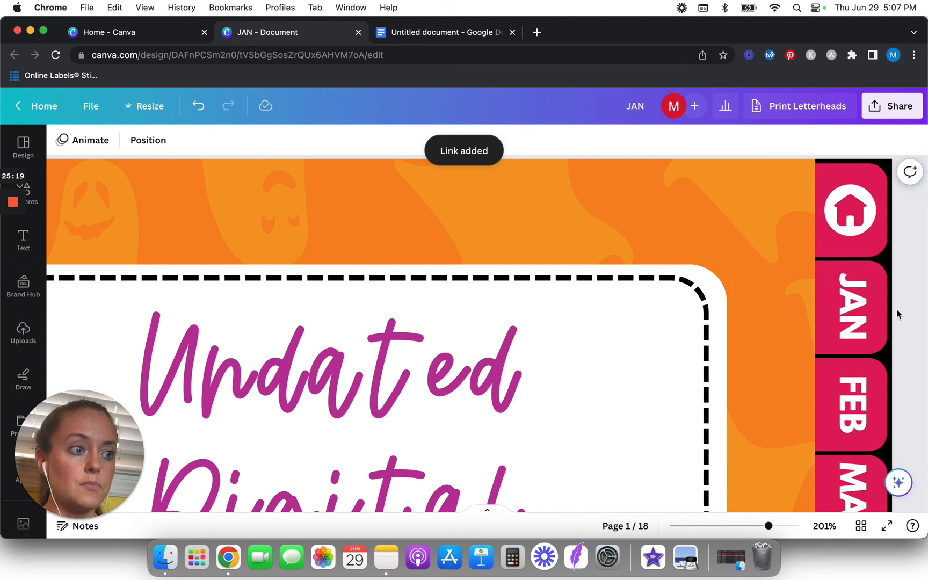
Link the JAN tab group on the cover to the document page "3 - Jan"
{"action": "left_click", "coordinate": [885, 328]}
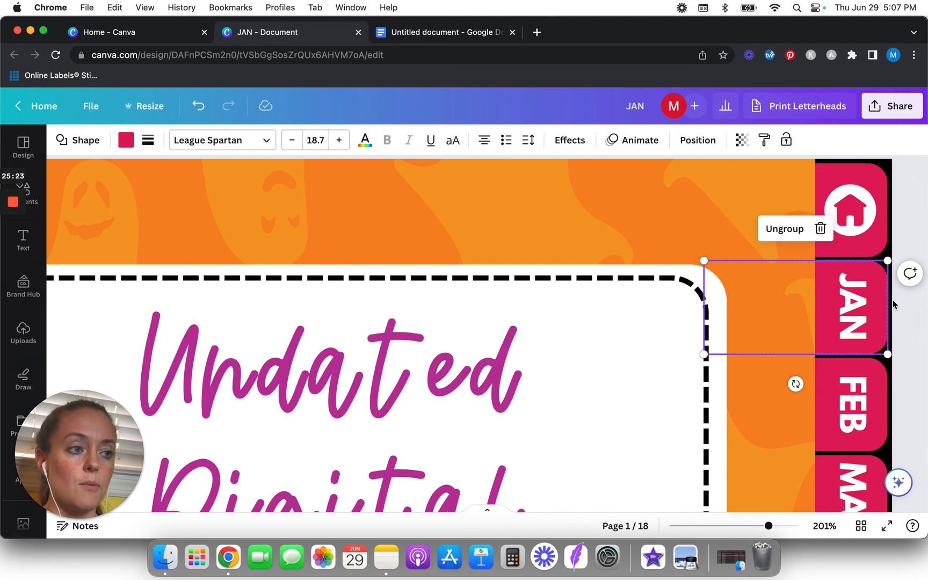
{"action": "right_click", "coordinate": [883, 332]}
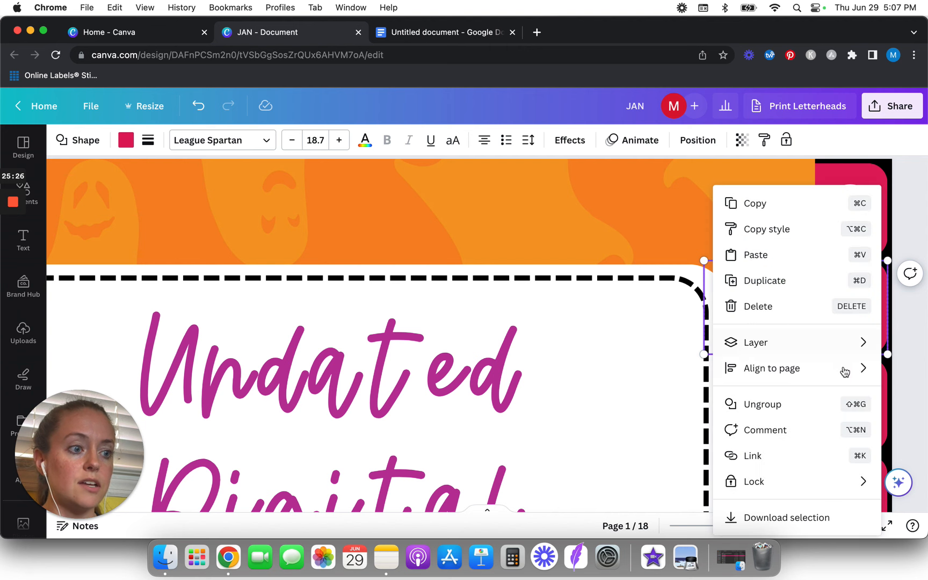
{"action": "left_click", "coordinate": [797, 456]}
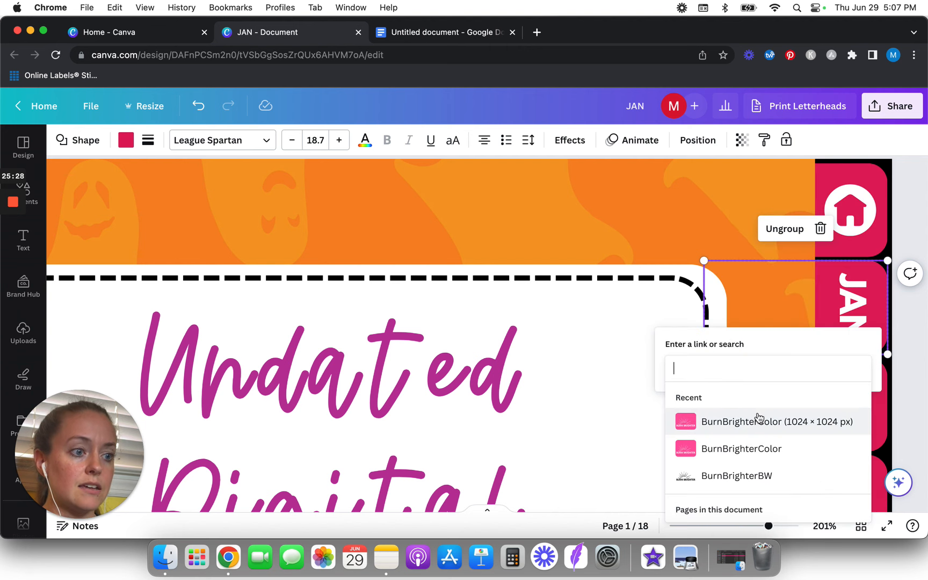
{"action": "scroll", "coordinate": [784, 431], "scroll_direction": "down", "scroll_amount": 3}
{"action": "left_click", "coordinate": [723, 453]}
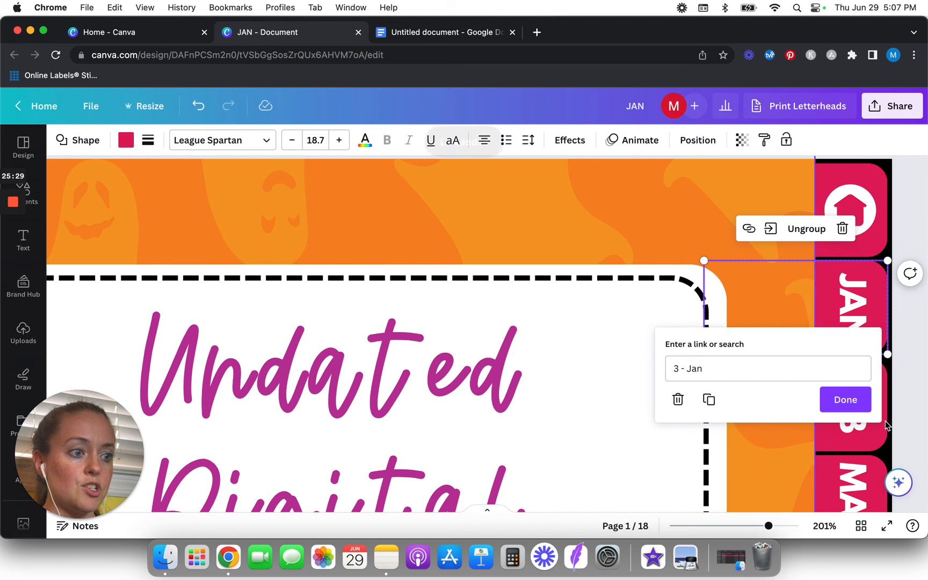
{"action": "left_click", "coordinate": [846, 402]}
{"action": "left_click", "coordinate": [904, 409]}
Link the FEB tab group on the cover to the document page "4 - Feb"
{"action": "scroll", "coordinate": [902, 408], "scroll_direction": "down", "scroll_amount": 5}
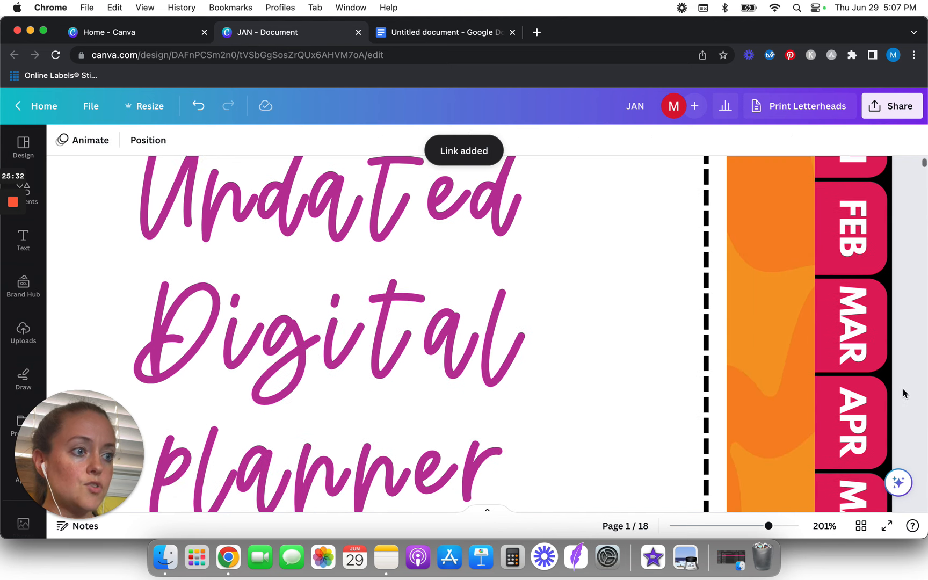
{"action": "right_click", "coordinate": [879, 253]}
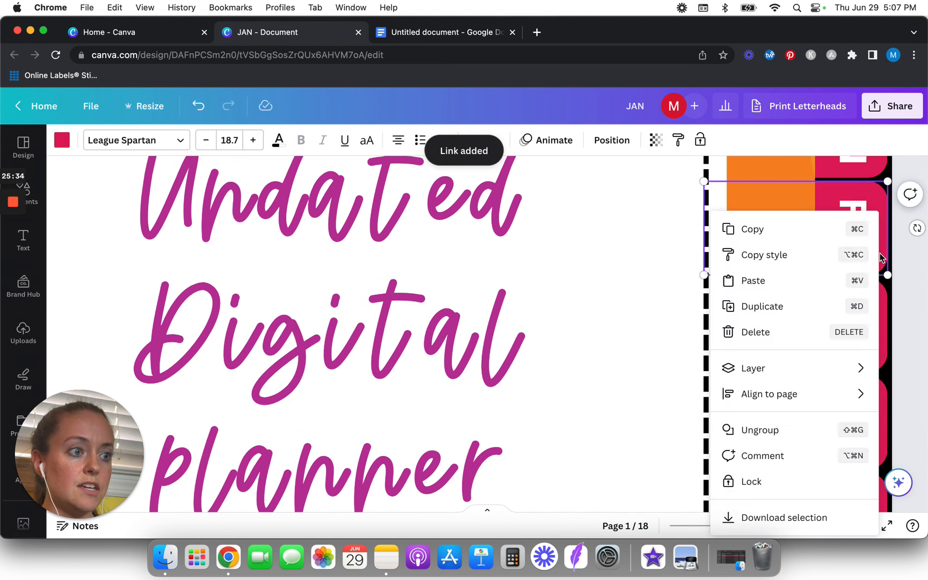
{"action": "left_click", "coordinate": [924, 325]}
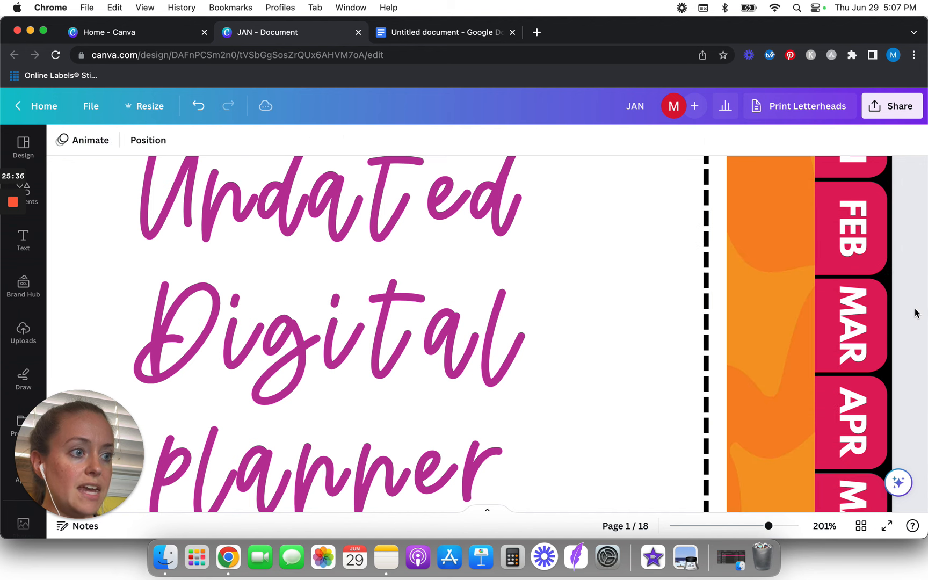
{"action": "left_click", "coordinate": [881, 265]}
{"action": "right_click", "coordinate": [881, 266]}
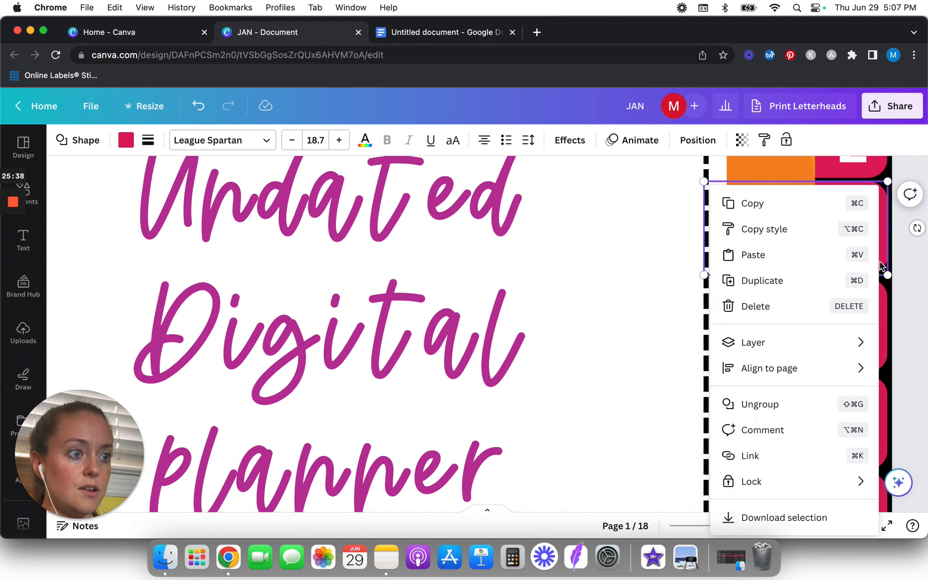
{"action": "left_click", "coordinate": [808, 456]}
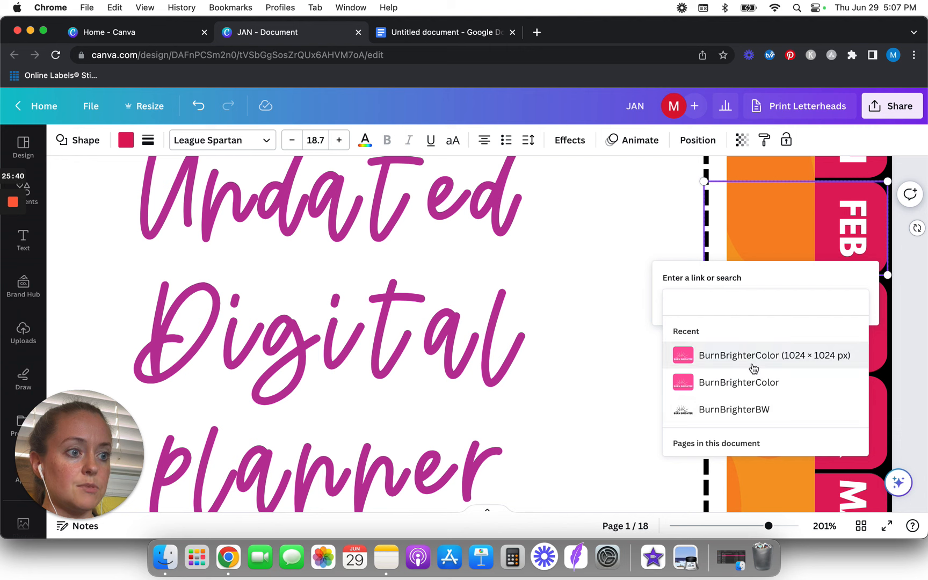
{"action": "scroll", "coordinate": [751, 369], "scroll_direction": "down", "scroll_amount": 5}
{"action": "left_click", "coordinate": [731, 398]}
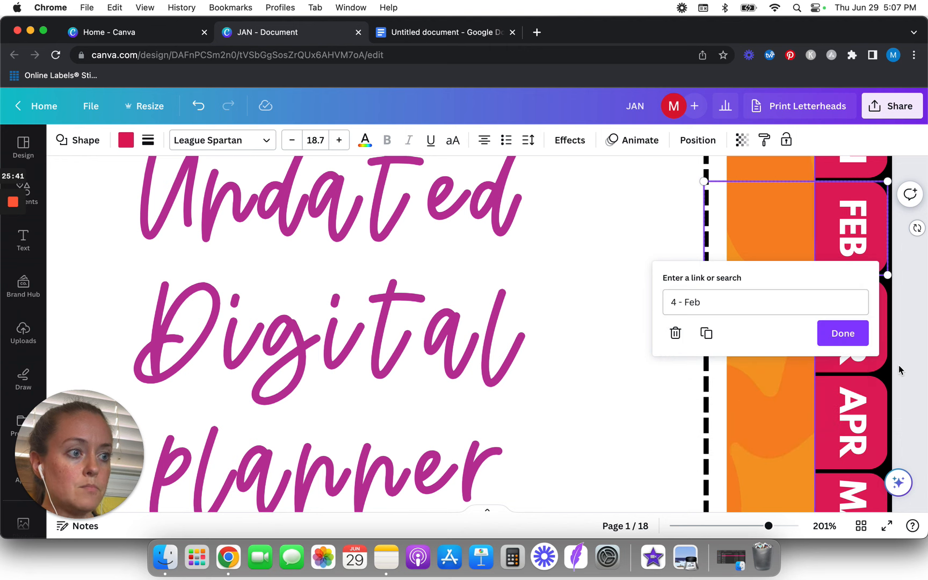
{"action": "left_click", "coordinate": [842, 332]}
{"action": "left_click", "coordinate": [902, 354]}
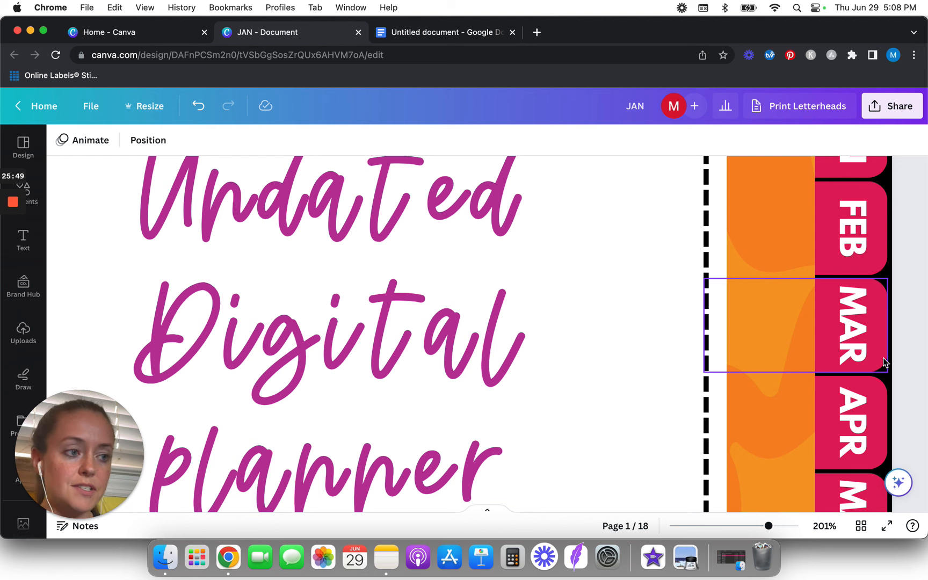
Link the MAR tab group on the cover to the document page "5 - Mar"
{"action": "right_click", "coordinate": [885, 363]}
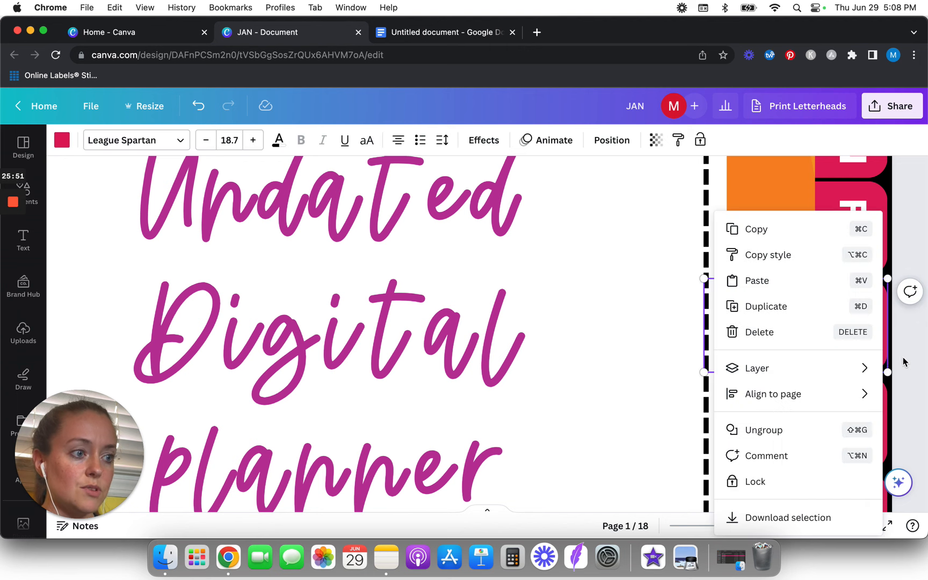
{"action": "left_click", "coordinate": [903, 358]}
{"action": "left_click", "coordinate": [880, 359]}
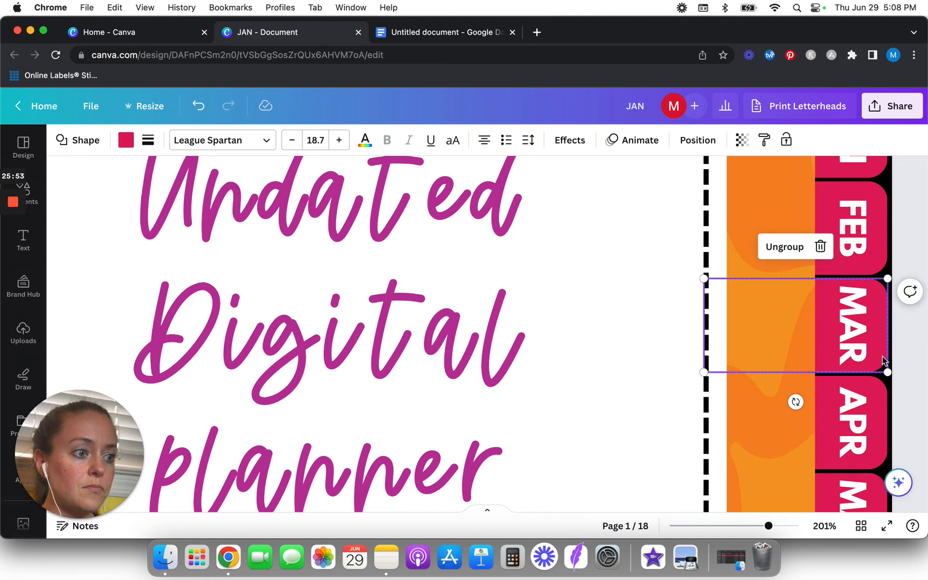
{"action": "right_click", "coordinate": [883, 358]}
{"action": "left_click", "coordinate": [786, 456]}
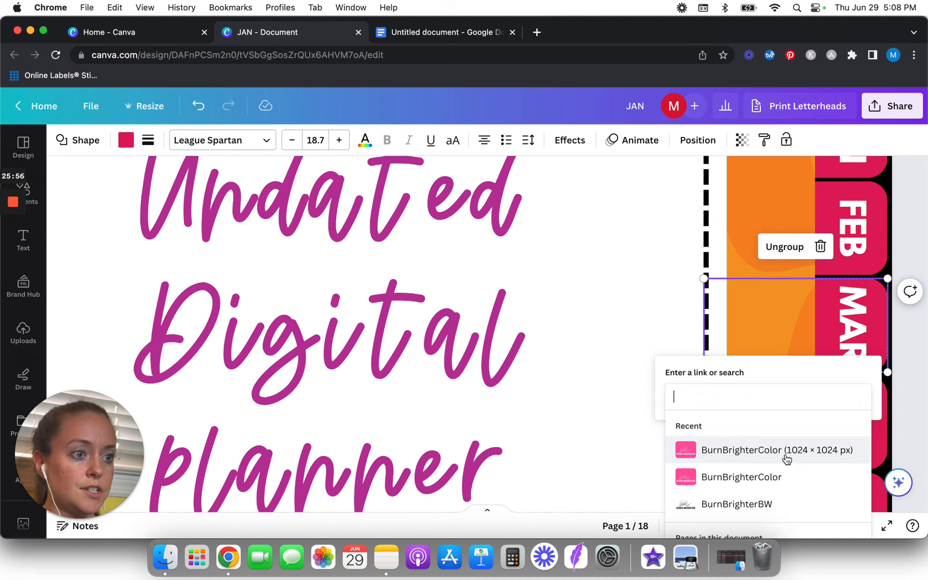
{"action": "scroll", "coordinate": [762, 459], "scroll_direction": "down", "scroll_amount": 5}
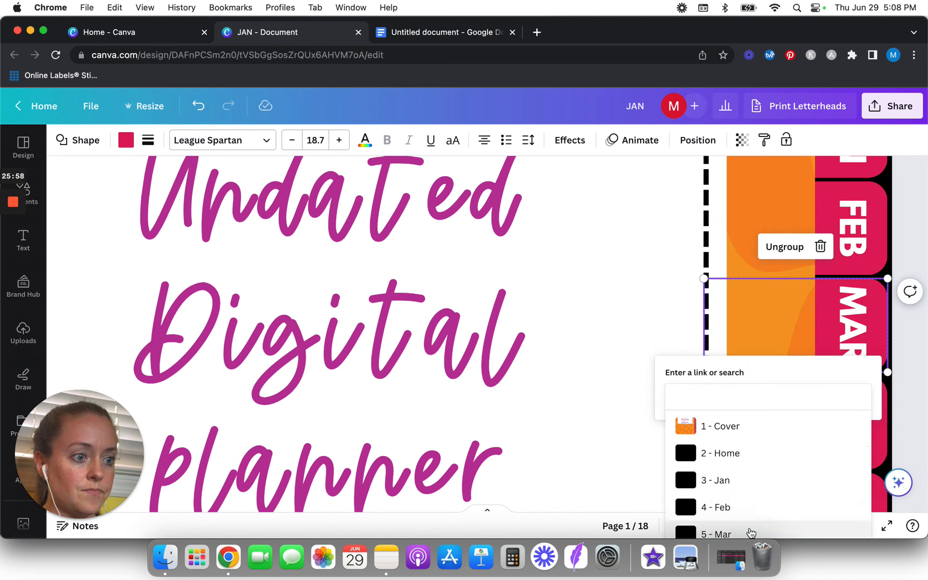
Link the MAR tab on the cover page to the document page "5 - Mar"
{"action": "left_click", "coordinate": [751, 532]}
{"action": "left_click", "coordinate": [845, 427]}
{"action": "scroll", "coordinate": [847, 431], "scroll_direction": "down", "scroll_amount": 5}
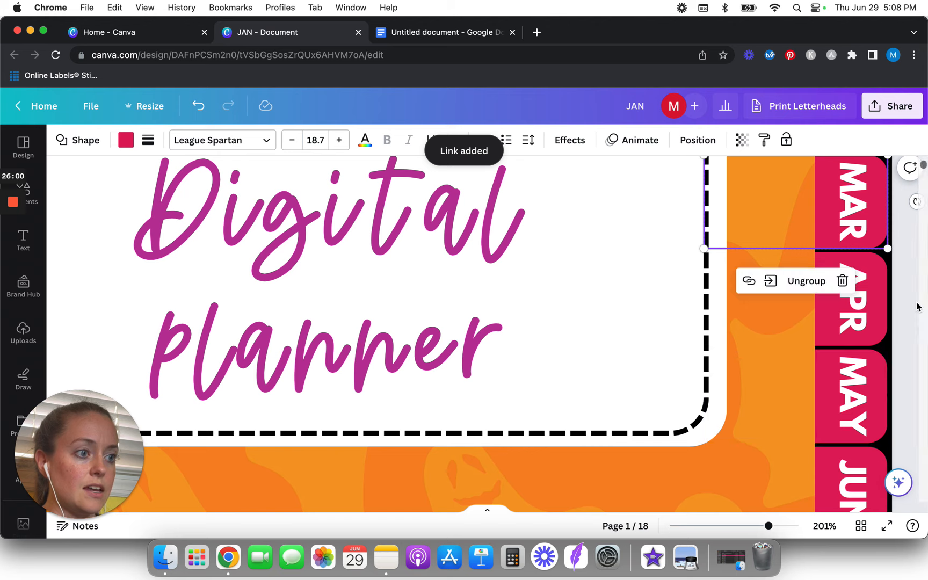
{"action": "left_click", "coordinate": [917, 306]}
Link the APR tab on the cover page to the document page "6 - Apr"
{"action": "scroll", "coordinate": [908, 301], "scroll_direction": "down", "scroll_amount": 3}
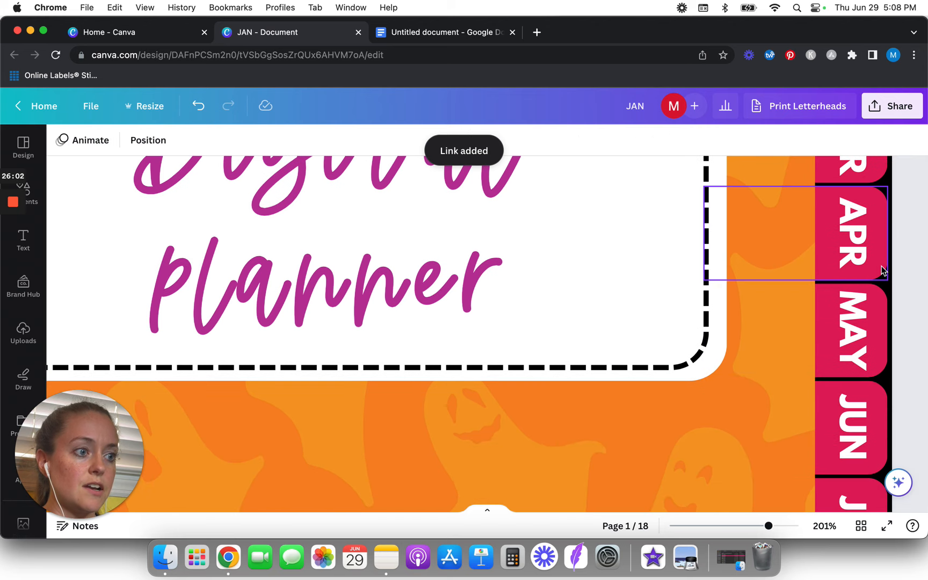
{"action": "left_click", "coordinate": [882, 266]}
{"action": "right_click", "coordinate": [882, 266]}
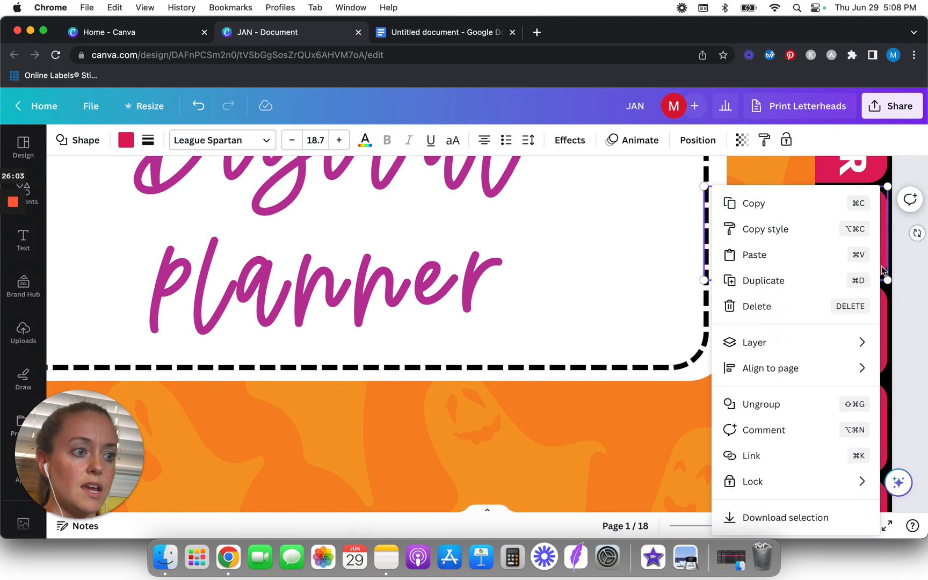
{"action": "left_click", "coordinate": [789, 448]}
{"action": "scroll", "coordinate": [731, 423], "scroll_direction": "down", "scroll_amount": 5}
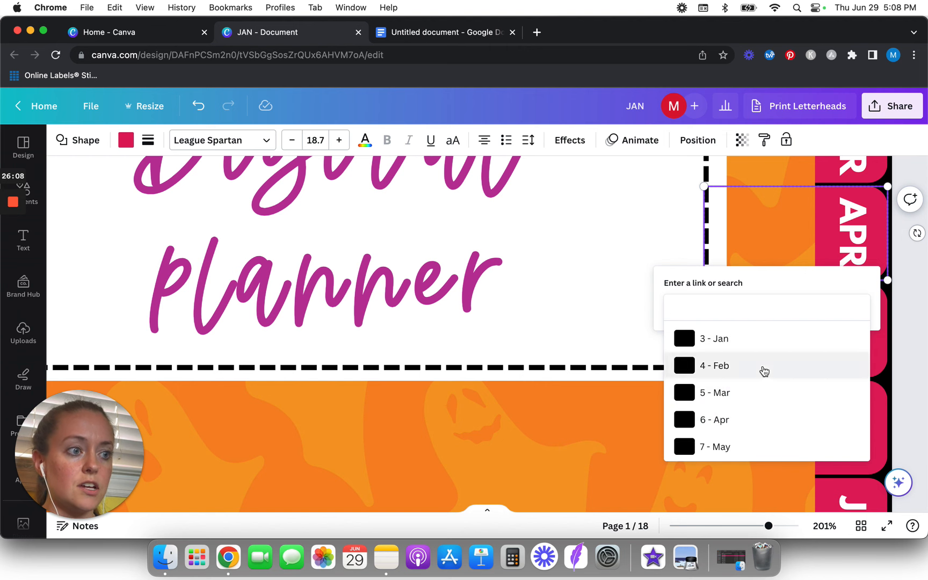
{"action": "scroll", "coordinate": [764, 370], "scroll_direction": "up", "scroll_amount": 5}
{"action": "type", "text": "apr"}
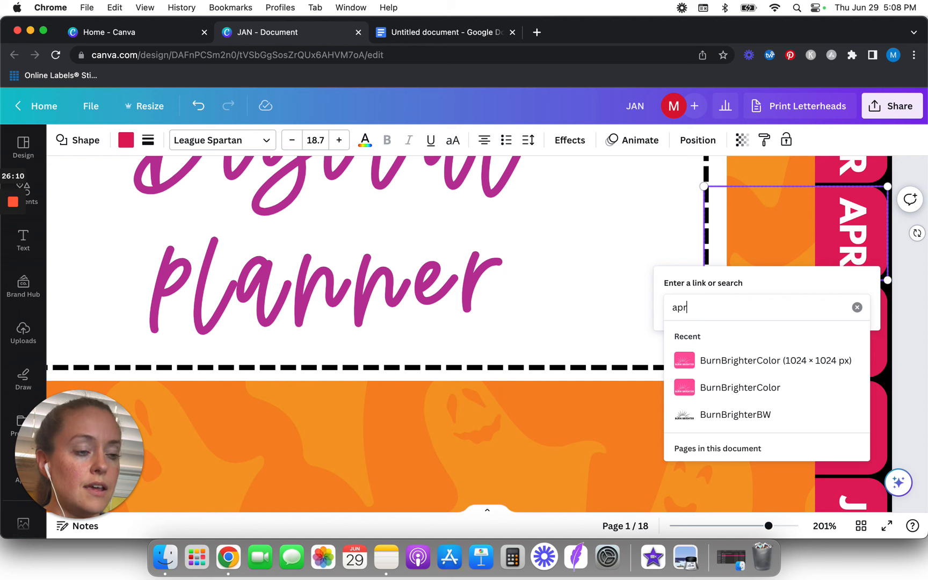
{"action": "key", "text": "Return"}
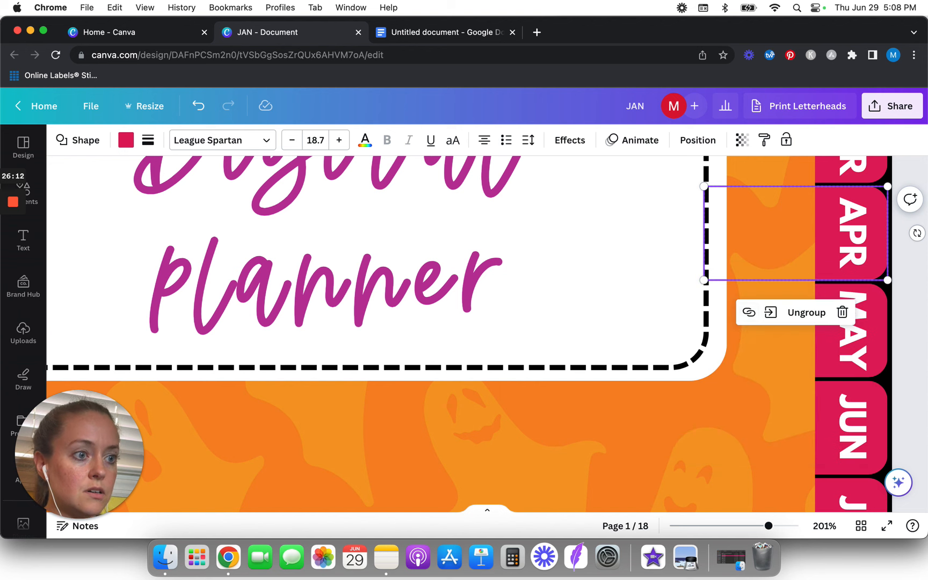
{"action": "left_click", "coordinate": [889, 302]}
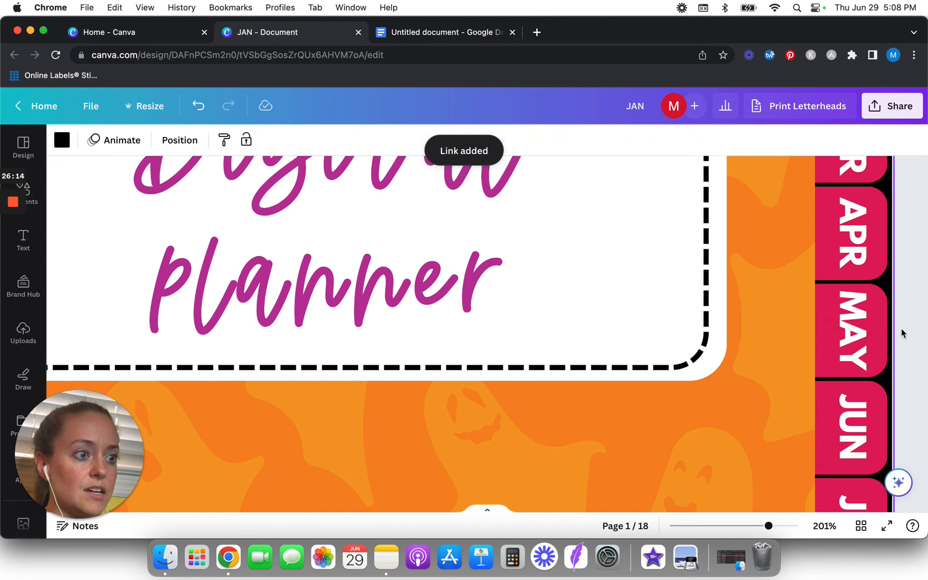
Check which document page the APR tab's link points to
{"action": "left_click", "coordinate": [882, 240]}
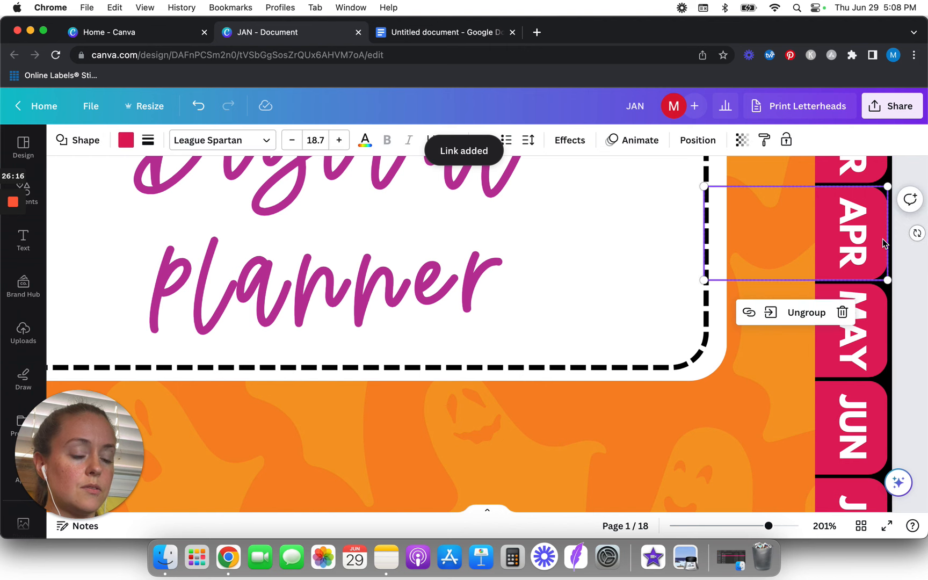
{"action": "right_click", "coordinate": [883, 239]}
{"action": "left_click", "coordinate": [768, 456]}
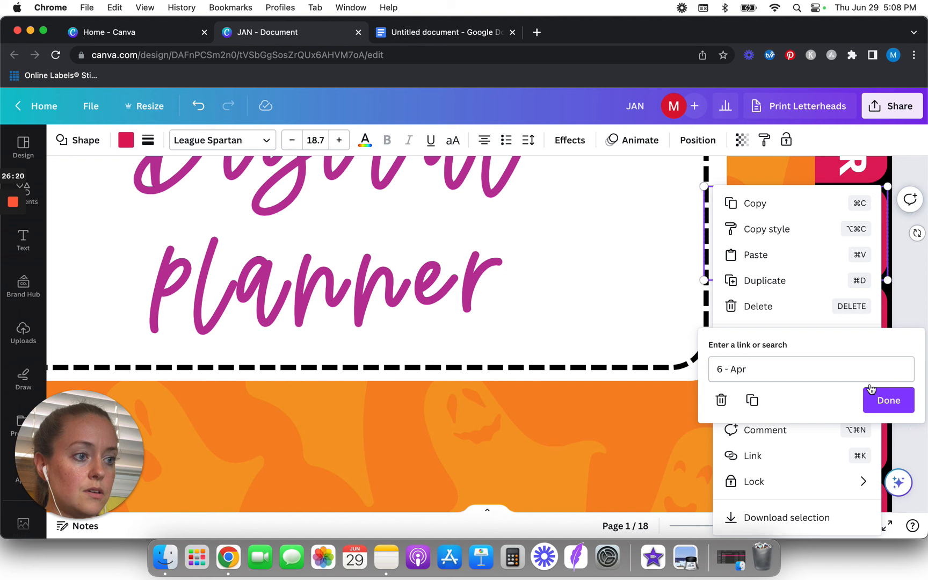
{"action": "left_click", "coordinate": [800, 360]}
{"action": "scroll", "coordinate": [790, 432], "scroll_direction": "down", "scroll_amount": 1}
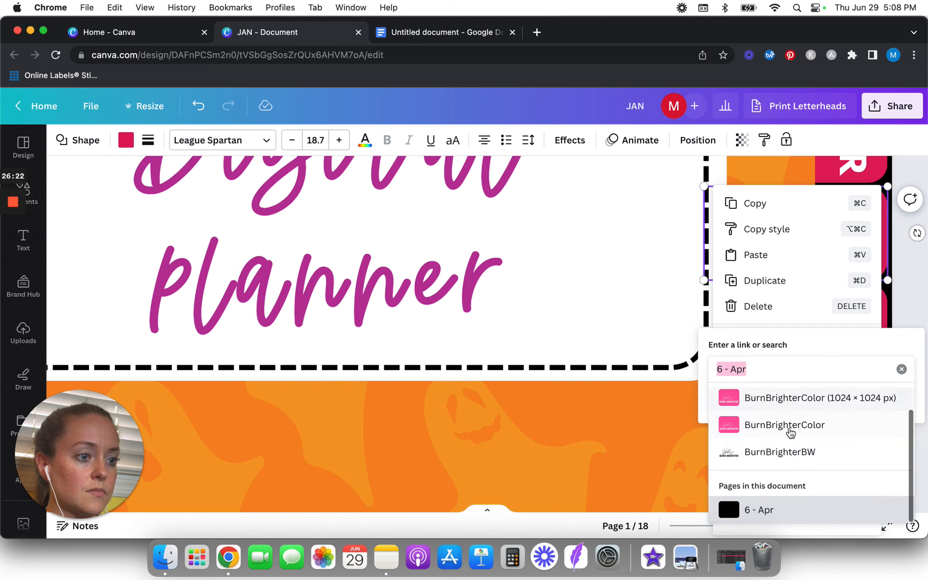
{"action": "left_click", "coordinate": [916, 307]}
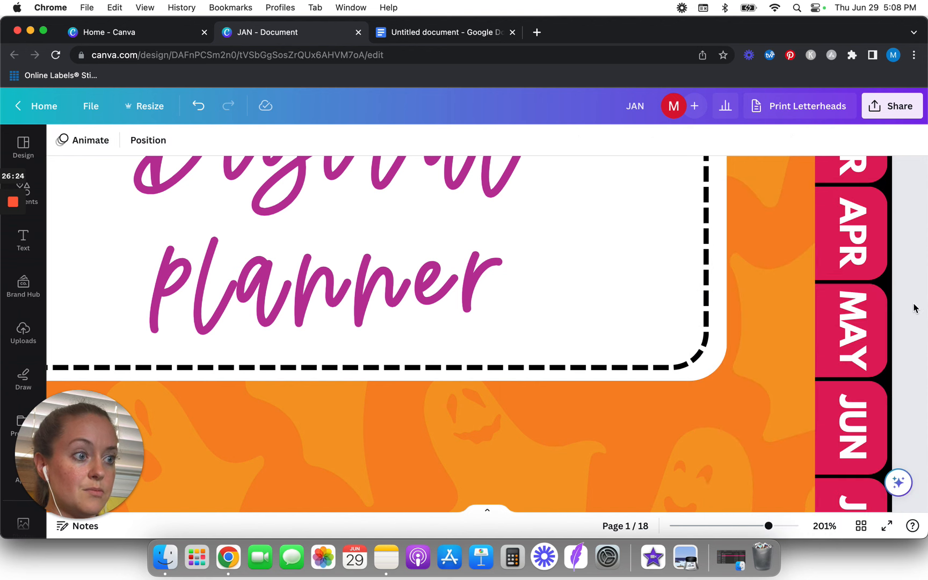
Link the MAY tab on the cover page to the document page "7 - May"
{"action": "right_click", "coordinate": [883, 333]}
{"action": "left_click", "coordinate": [900, 367]}
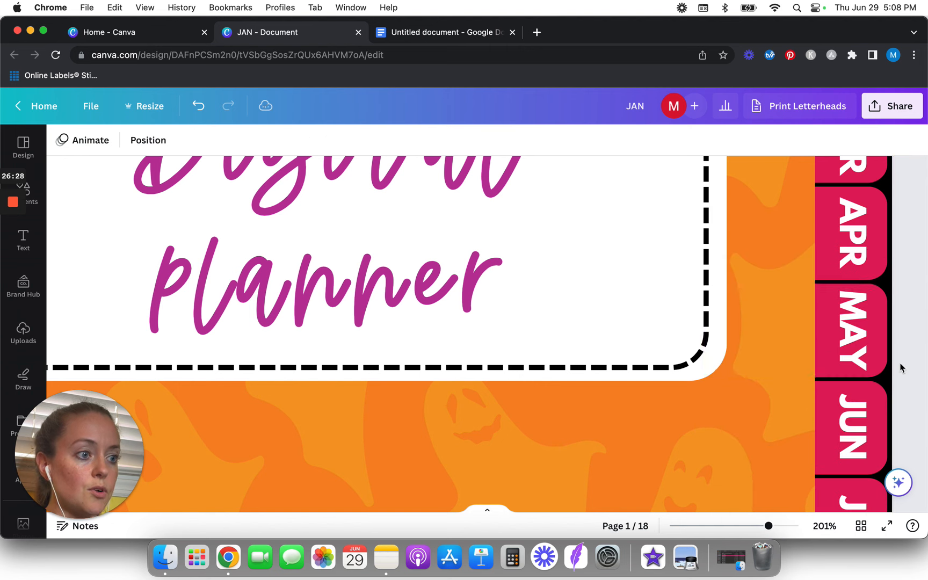
{"action": "left_click", "coordinate": [882, 360]}
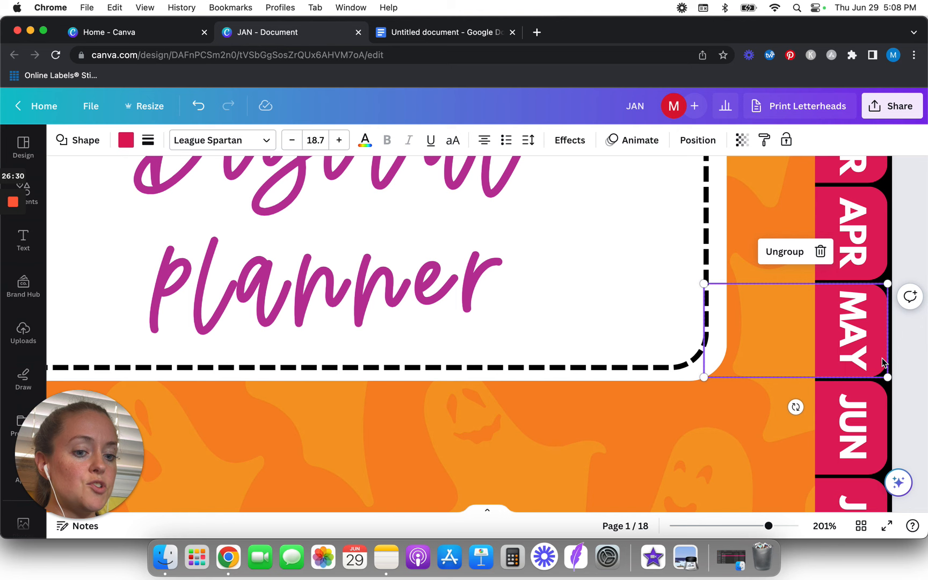
{"action": "right_click", "coordinate": [882, 357]}
{"action": "left_click", "coordinate": [773, 458]}
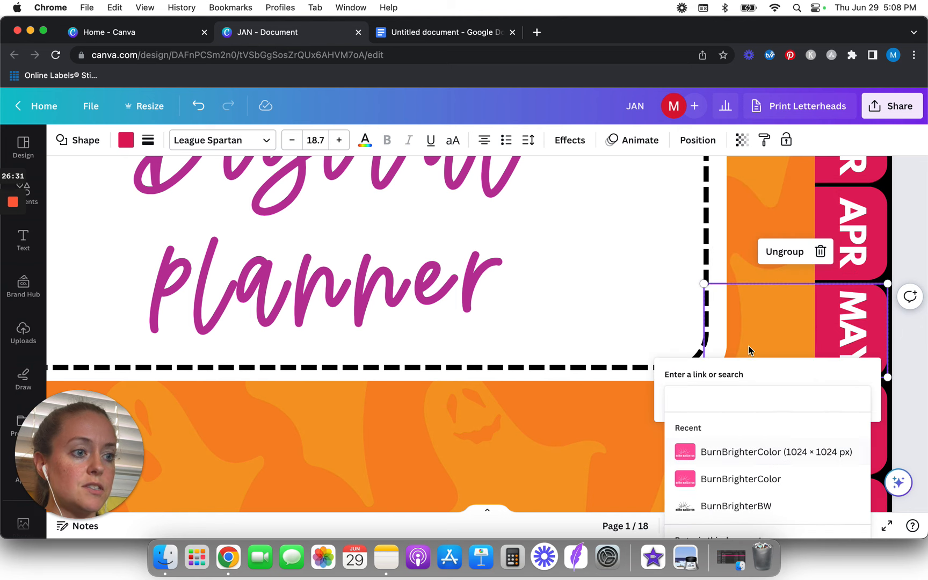
{"action": "scroll", "coordinate": [746, 458], "scroll_direction": "down", "scroll_amount": 5}
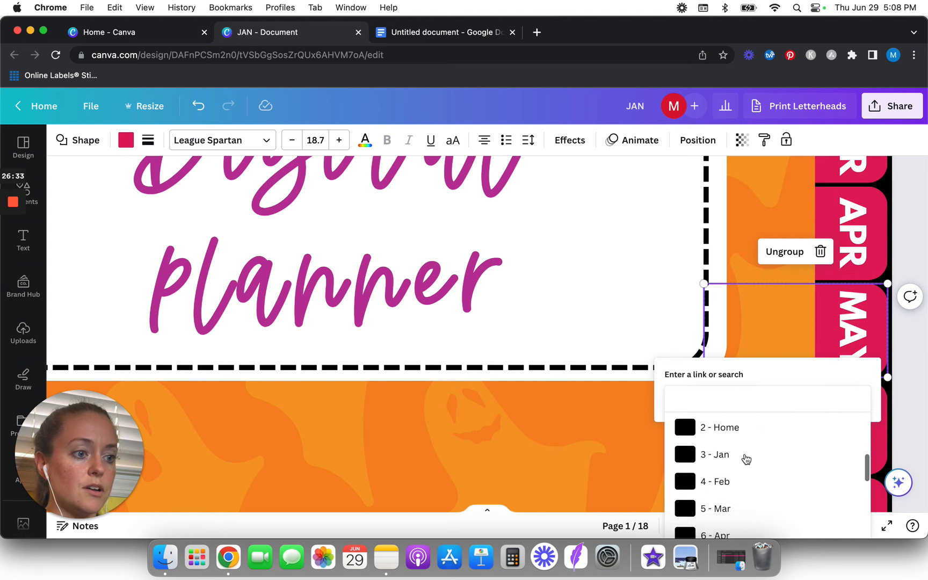
{"action": "left_click", "coordinate": [753, 518]}
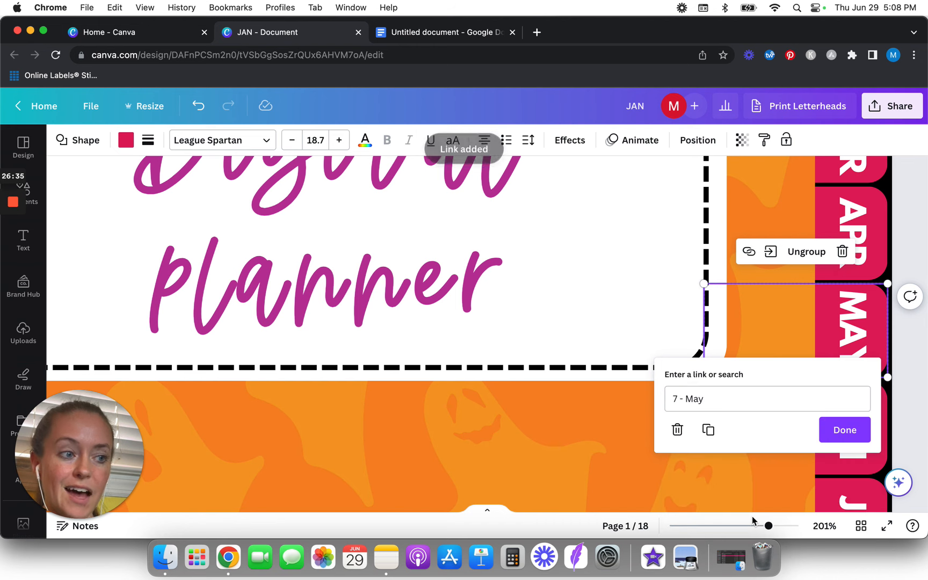
{"action": "left_click", "coordinate": [824, 430]}
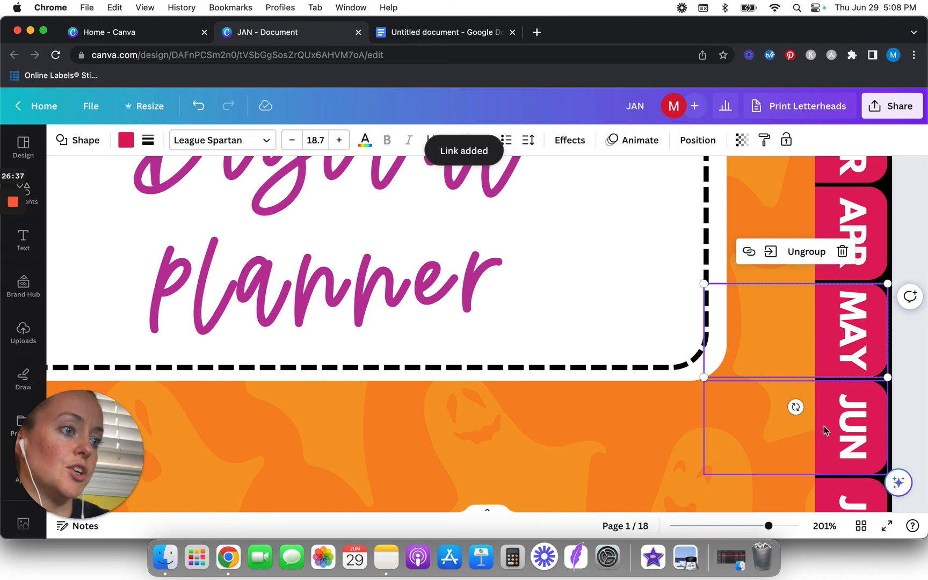
Link the JUN tab on the cover page to the document page "8 - Jun"
{"action": "scroll", "coordinate": [824, 428], "scroll_direction": "down", "scroll_amount": 5}
{"action": "left_click", "coordinate": [908, 304]}
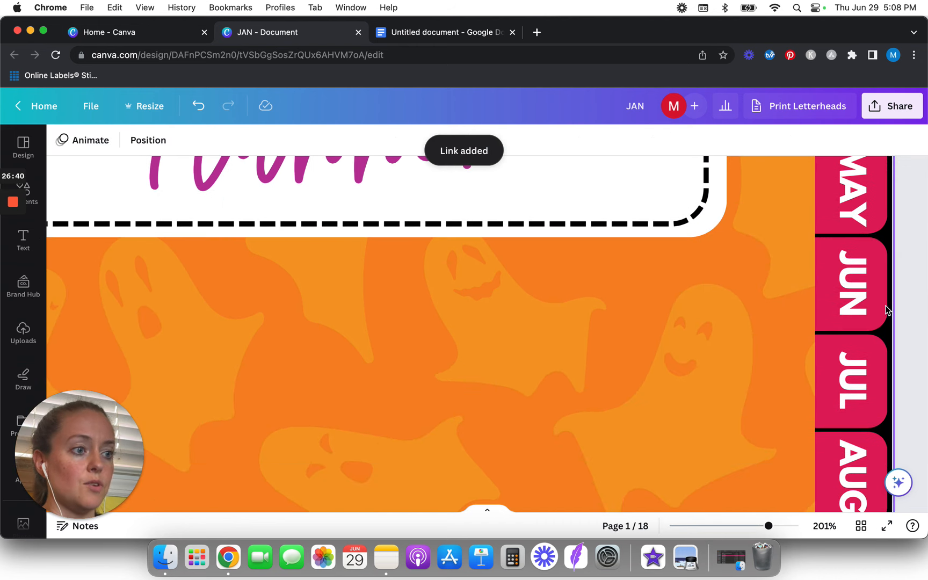
{"action": "right_click", "coordinate": [886, 310]}
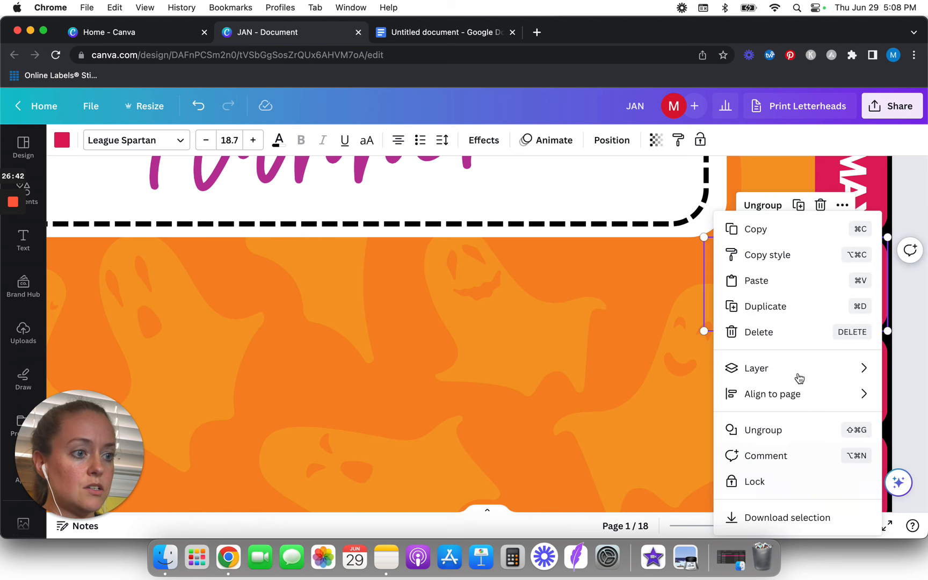
{"action": "left_click", "coordinate": [912, 374]}
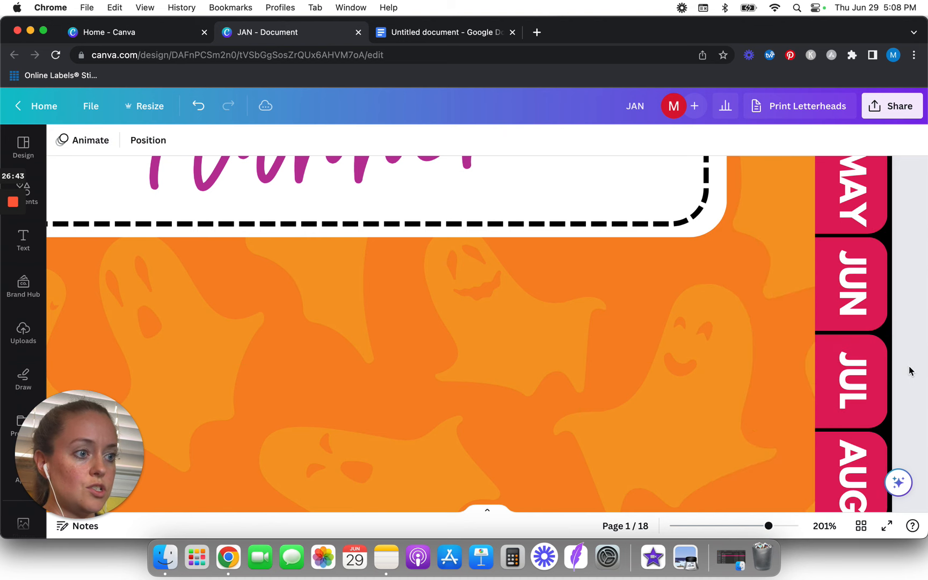
{"action": "left_click", "coordinate": [883, 320]}
{"action": "right_click", "coordinate": [882, 317]}
{"action": "left_click", "coordinate": [772, 460]}
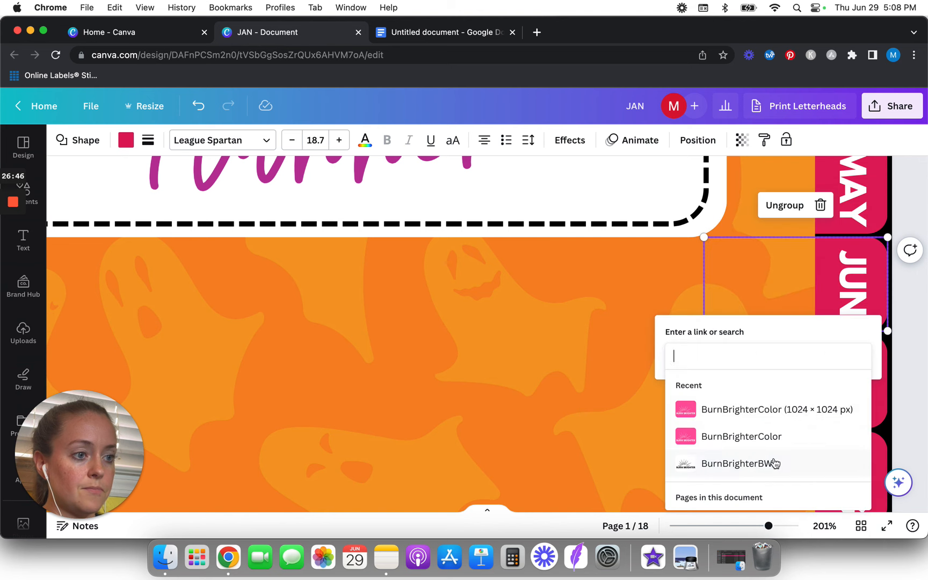
{"action": "scroll", "coordinate": [760, 472], "scroll_direction": "down", "scroll_amount": 10}
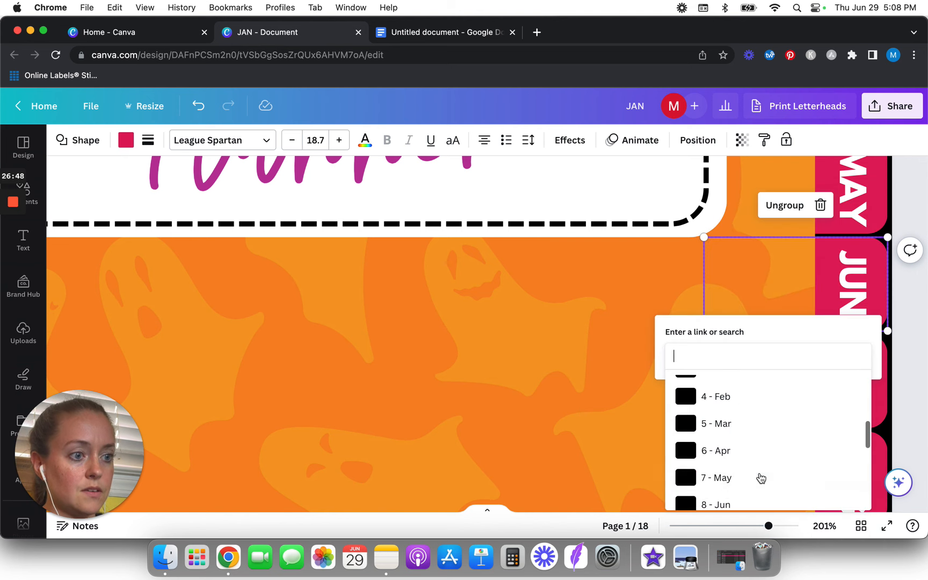
{"action": "left_click", "coordinate": [854, 387]}
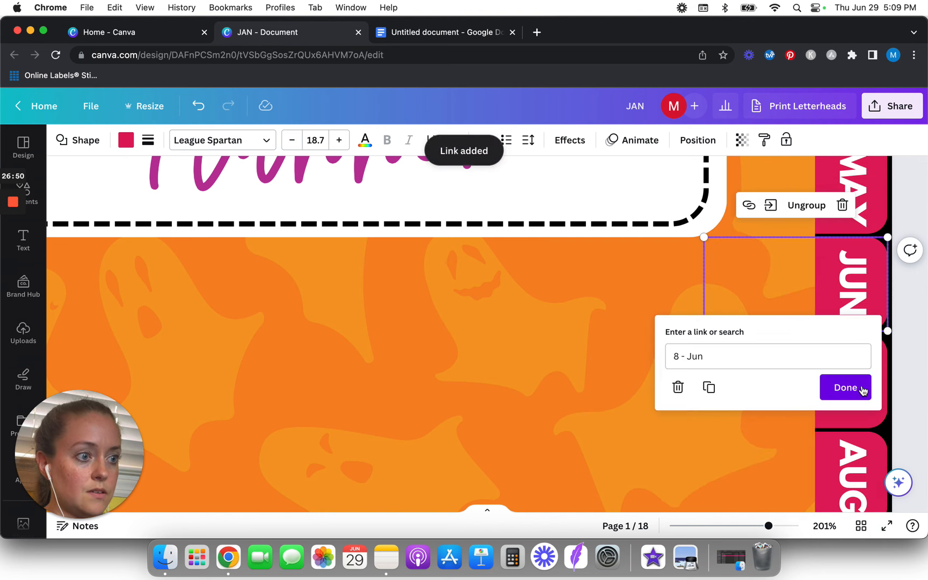
Link the JUL tab on the cover page to the document page "9 - Jul"
{"action": "right_click", "coordinate": [886, 403]}
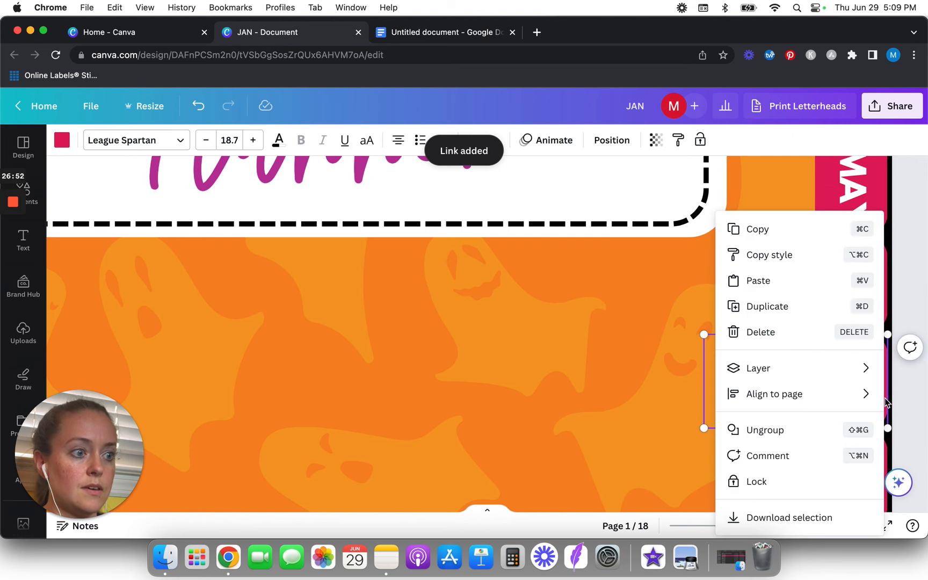
{"action": "key", "text": "Escape"}
{"action": "left_click", "coordinate": [883, 405]}
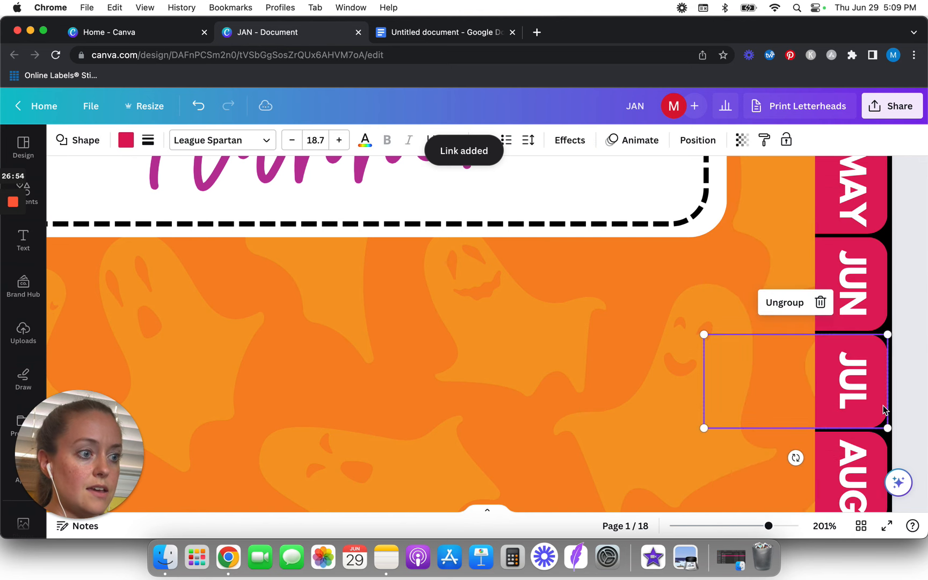
{"action": "right_click", "coordinate": [883, 405]}
{"action": "left_click", "coordinate": [799, 456]}
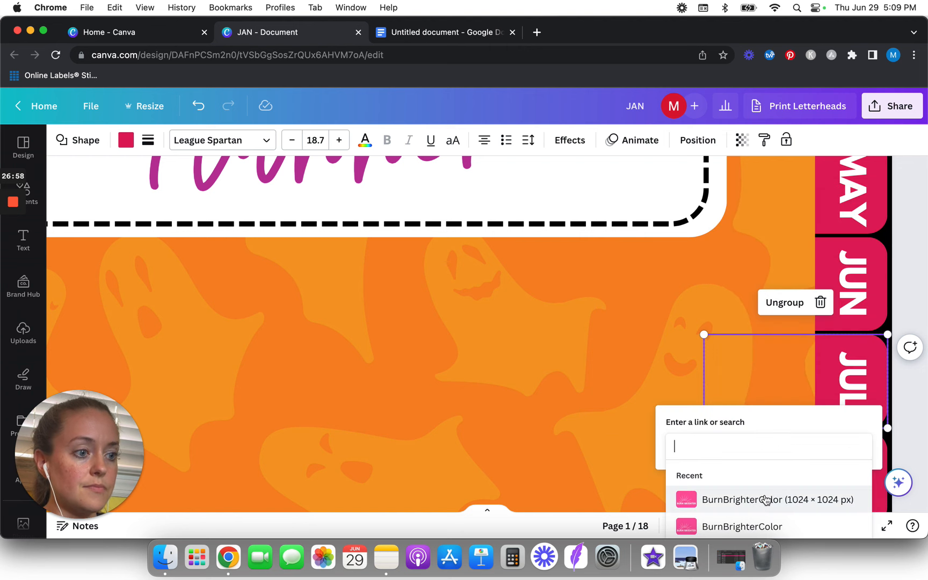
{"action": "scroll", "coordinate": [764, 500], "scroll_direction": "down", "scroll_amount": 5}
{"action": "scroll", "coordinate": [766, 500], "scroll_direction": "down", "scroll_amount": 3}
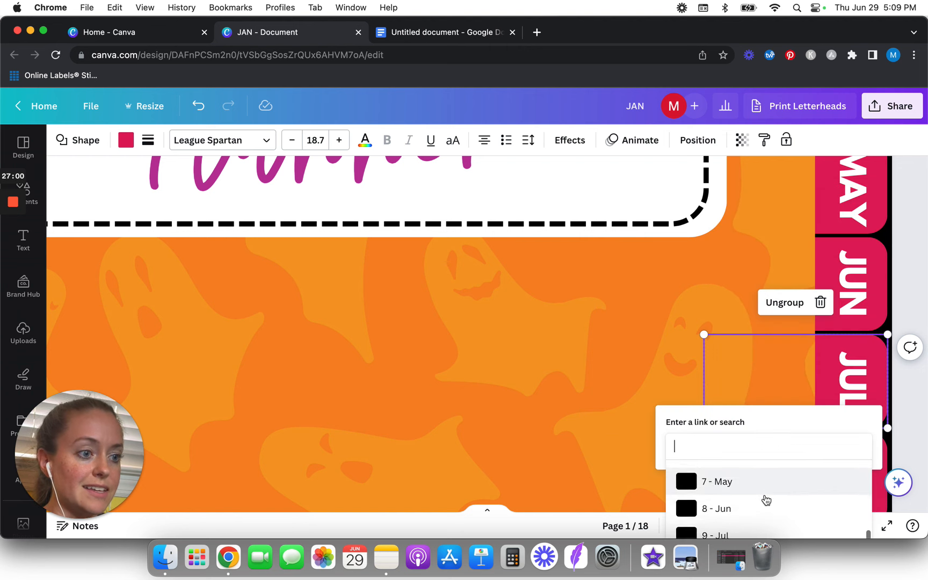
{"action": "left_click", "coordinate": [765, 498]}
{"action": "left_click", "coordinate": [862, 475]}
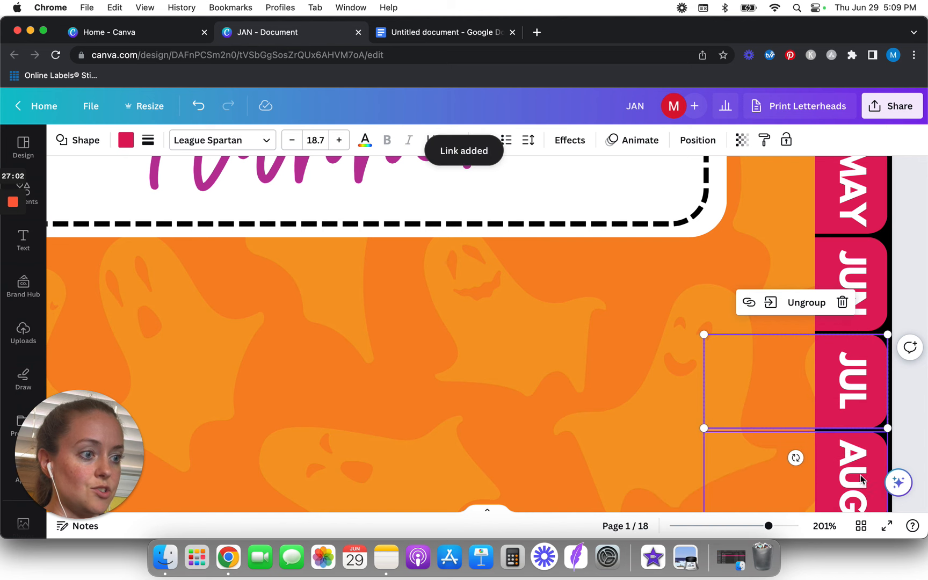
{"action": "left_click", "coordinate": [924, 415]}
Link the AUG tab on the cover page to the document page "10 - Aug"
{"action": "scroll", "coordinate": [925, 415], "scroll_direction": "down", "scroll_amount": 5}
{"action": "scroll", "coordinate": [924, 414], "scroll_direction": "up", "scroll_amount": 1}
{"action": "left_click", "coordinate": [882, 256]}
{"action": "right_click", "coordinate": [883, 256]}
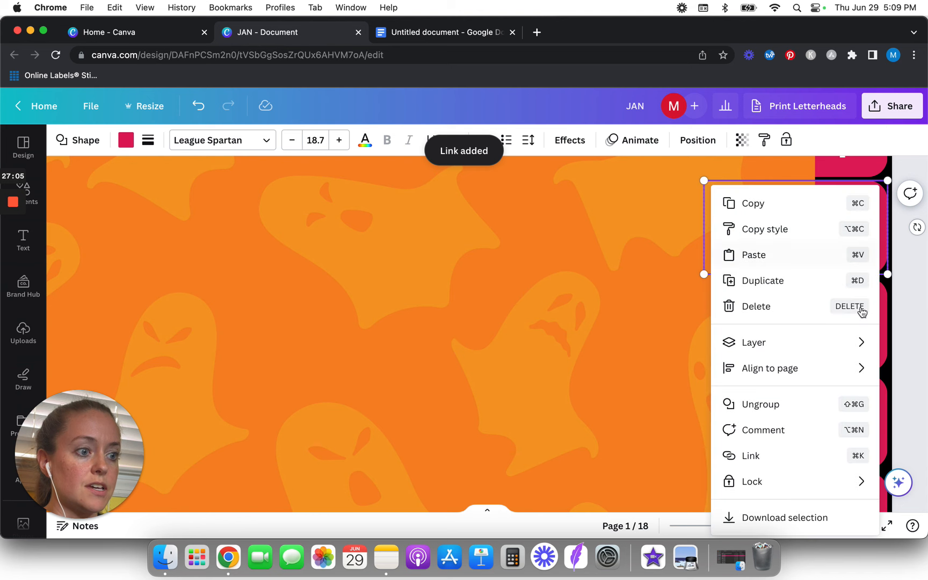
{"action": "left_click", "coordinate": [783, 458]}
{"action": "scroll", "coordinate": [761, 395], "scroll_direction": "down", "scroll_amount": 5}
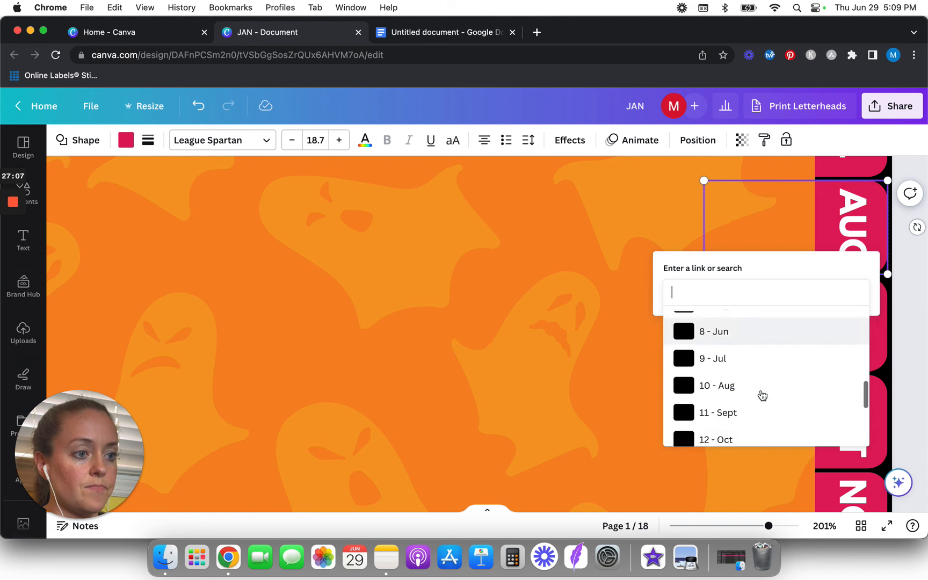
{"action": "scroll", "coordinate": [761, 394], "scroll_direction": "up", "scroll_amount": 1}
{"action": "left_click", "coordinate": [742, 406]}
{"action": "left_click", "coordinate": [843, 323]}
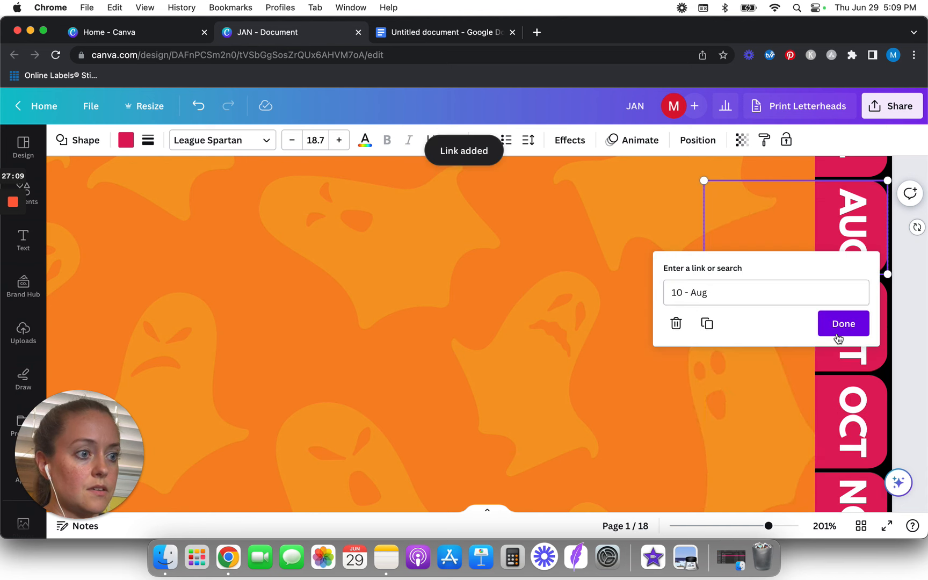
{"action": "key", "text": "Escape"}
Link the SEPT tab on the cover page to the document page "11 - Sept"
{"action": "right_click", "coordinate": [884, 344]}
{"action": "left_click", "coordinate": [901, 344]}
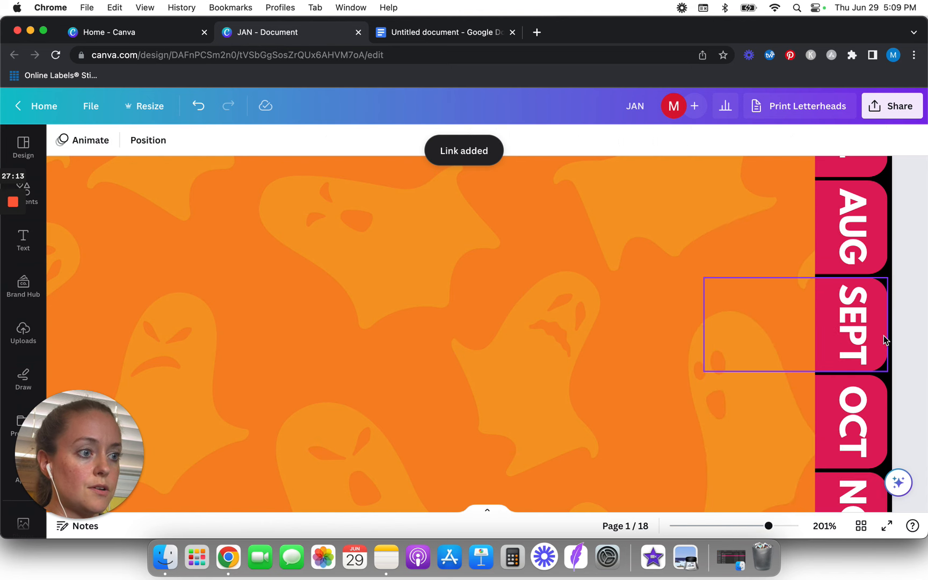
{"action": "right_click", "coordinate": [884, 336]}
{"action": "left_click", "coordinate": [794, 460]}
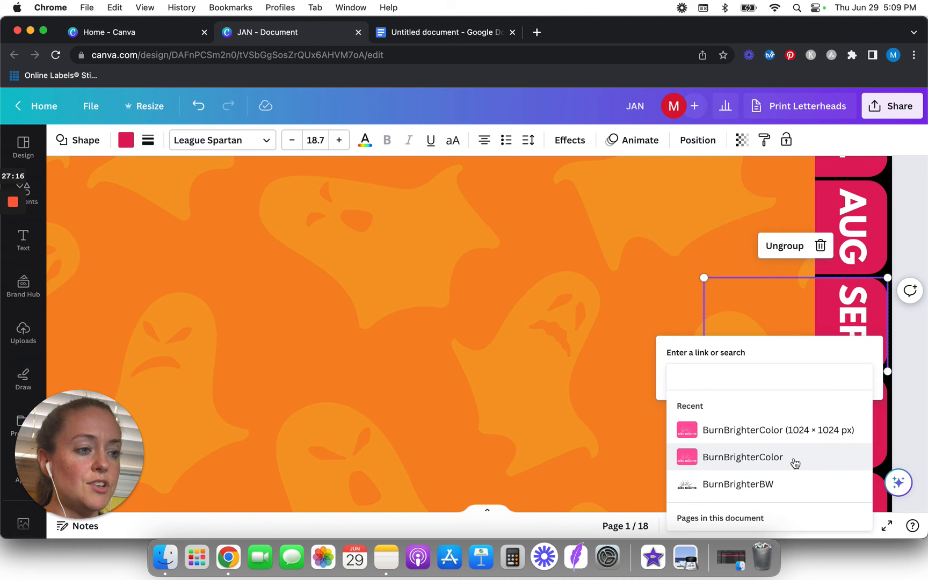
{"action": "scroll", "coordinate": [772, 474], "scroll_direction": "down", "scroll_amount": 5}
{"action": "scroll", "coordinate": [771, 474], "scroll_direction": "down", "scroll_amount": 2}
{"action": "left_click", "coordinate": [739, 463]}
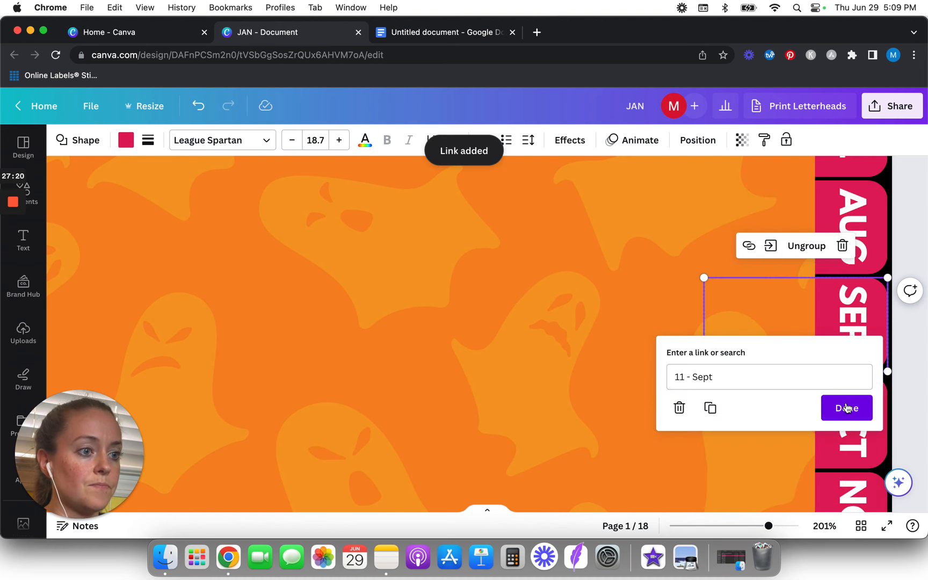
{"action": "left_click", "coordinate": [847, 408]}
{"action": "left_click", "coordinate": [914, 408]}
{"action": "scroll", "coordinate": [899, 423], "scroll_direction": "down", "scroll_amount": 4}
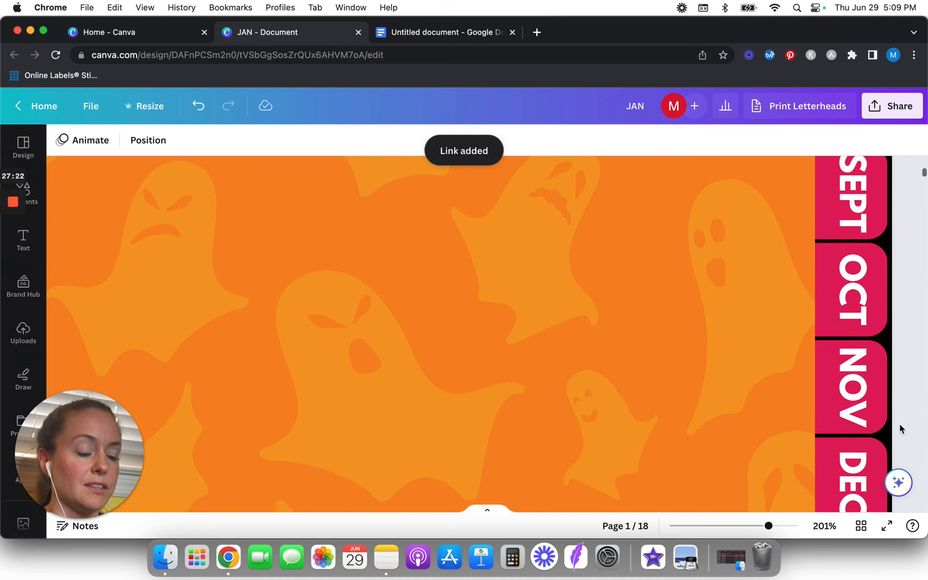
Link the OCT tab on the cover page to the document page "12 - Oct"
{"action": "left_click", "coordinate": [881, 266]}
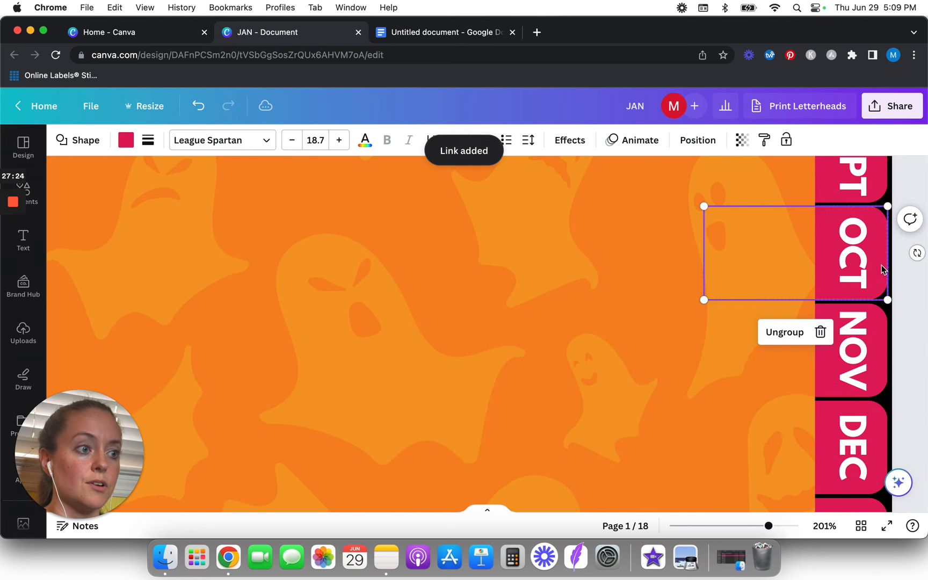
{"action": "right_click", "coordinate": [881, 266]}
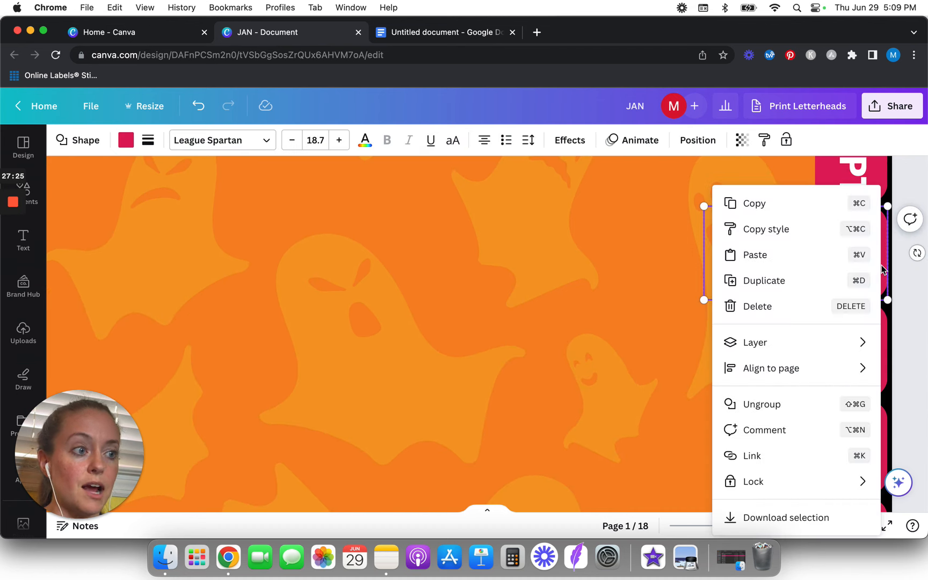
{"action": "left_click", "coordinate": [775, 466]}
{"action": "scroll", "coordinate": [768, 367], "scroll_direction": "down", "scroll_amount": 3}
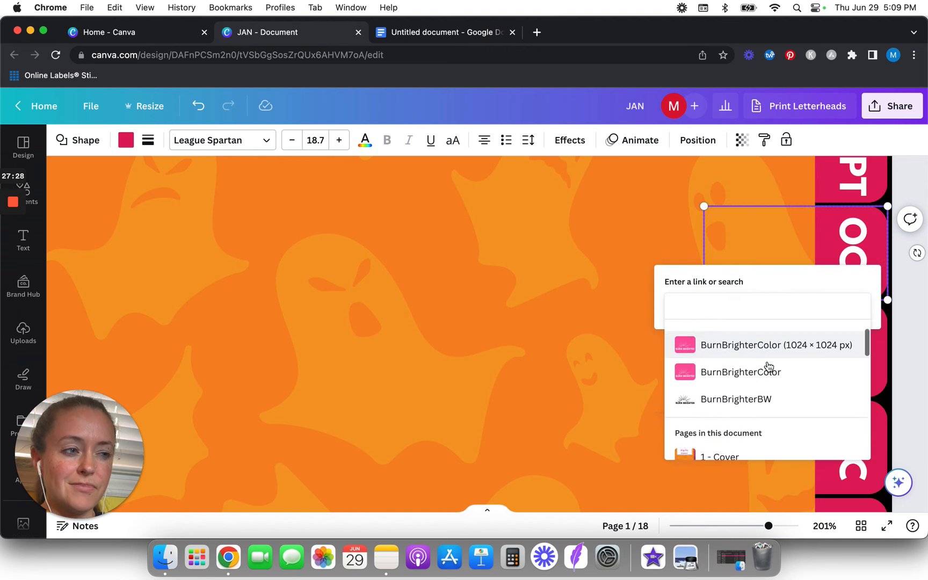
{"action": "scroll", "coordinate": [769, 367], "scroll_direction": "down", "scroll_amount": 5}
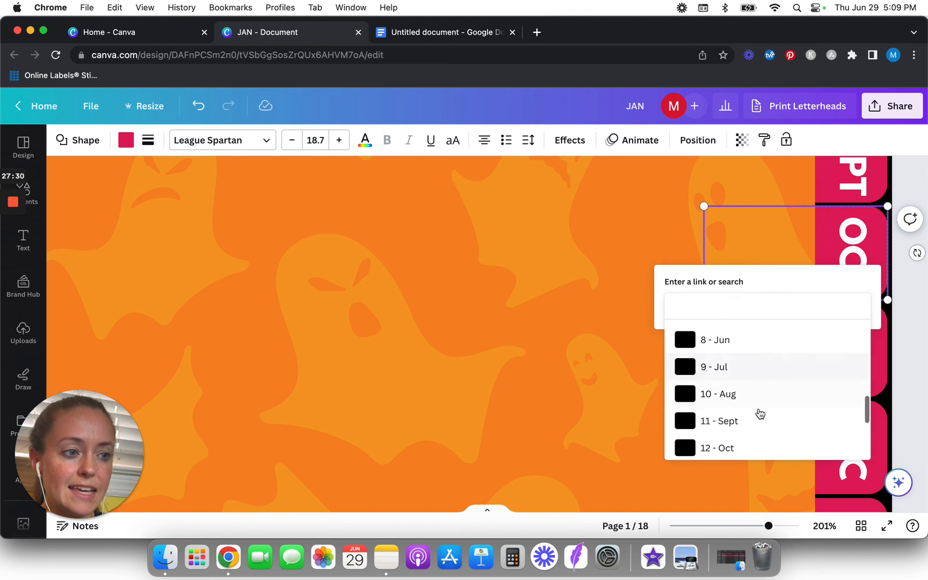
{"action": "left_click", "coordinate": [748, 448]}
{"action": "left_click", "coordinate": [840, 336]}
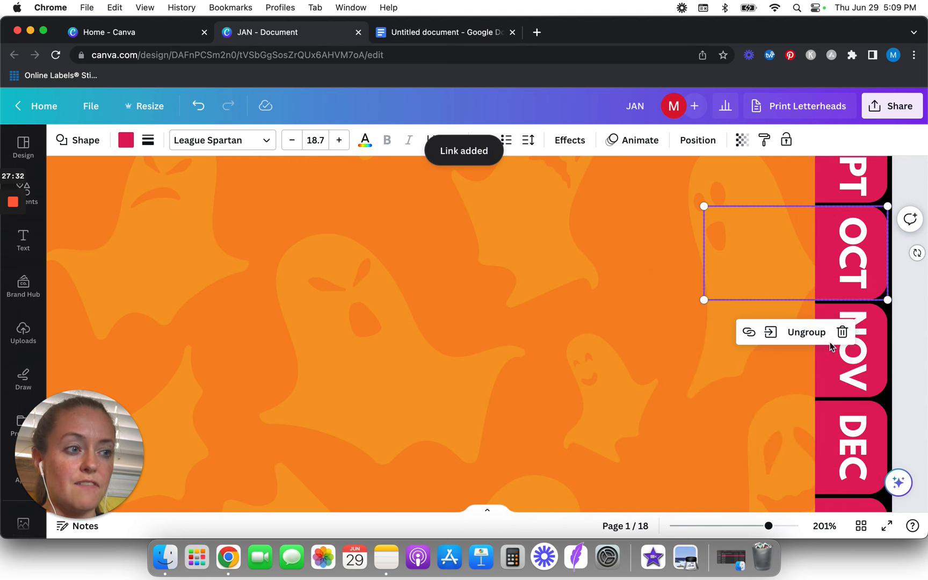
{"action": "left_click", "coordinate": [909, 356]}
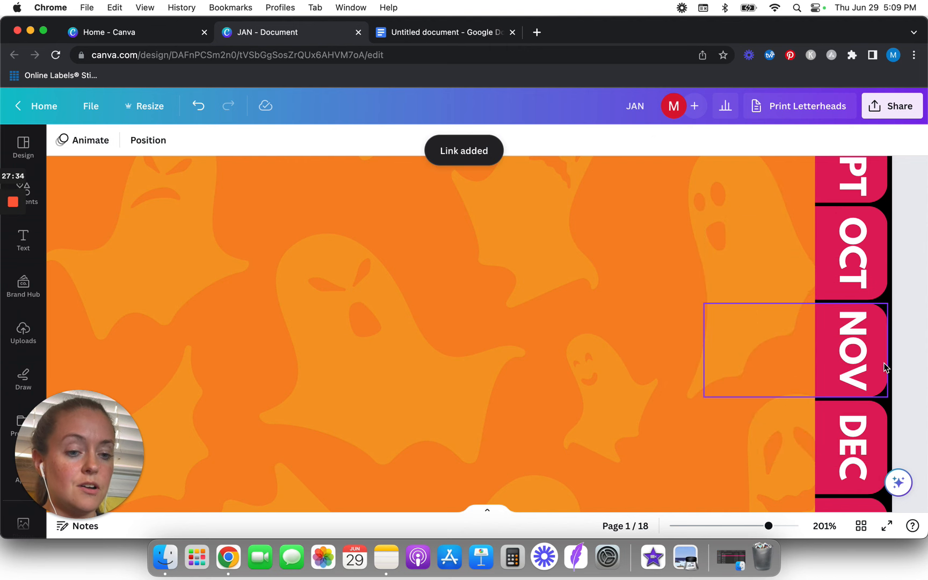
Link the NOV tab on the cover page to the document page "13 - Nov"
{"action": "right_click", "coordinate": [886, 369]}
{"action": "left_click", "coordinate": [896, 384]}
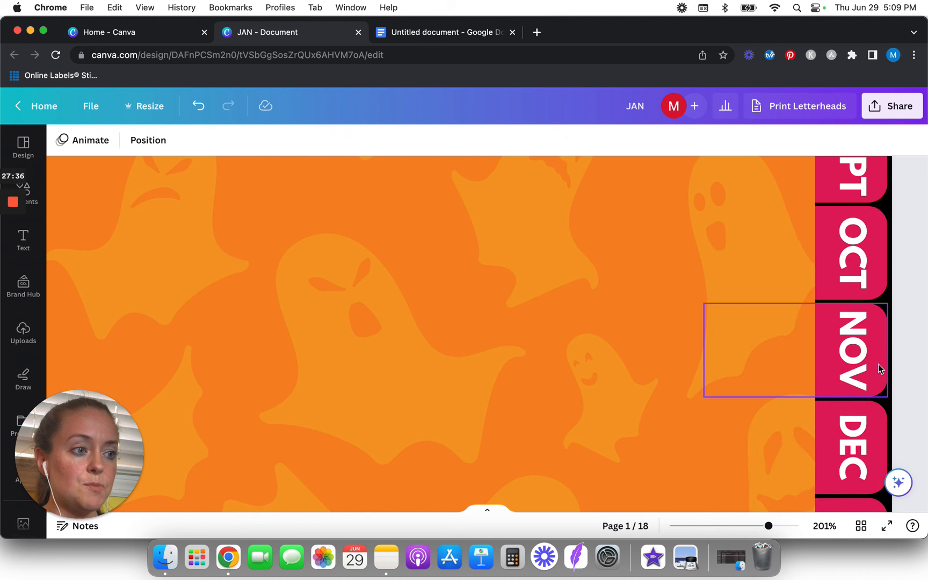
{"action": "left_click", "coordinate": [881, 367]}
{"action": "right_click", "coordinate": [880, 360]}
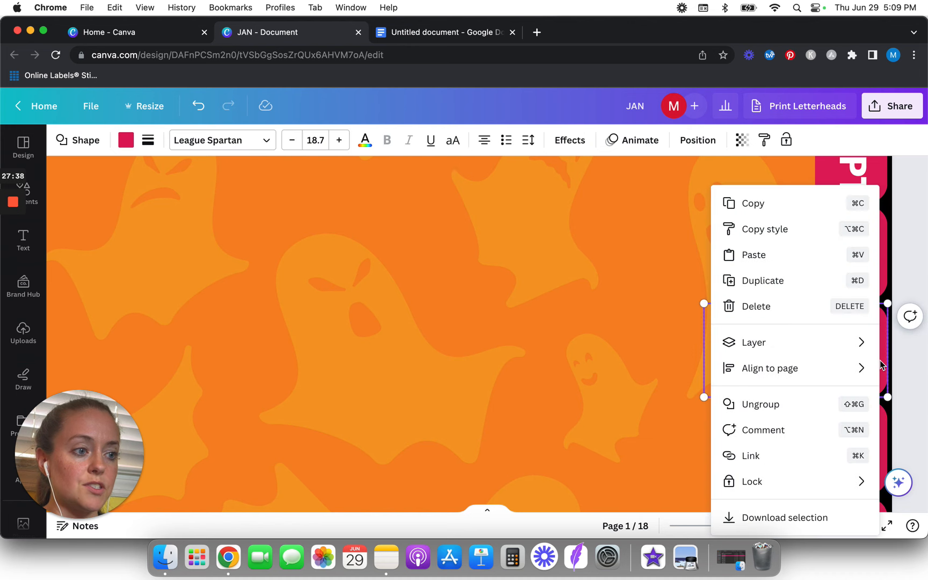
{"action": "left_click", "coordinate": [771, 460]}
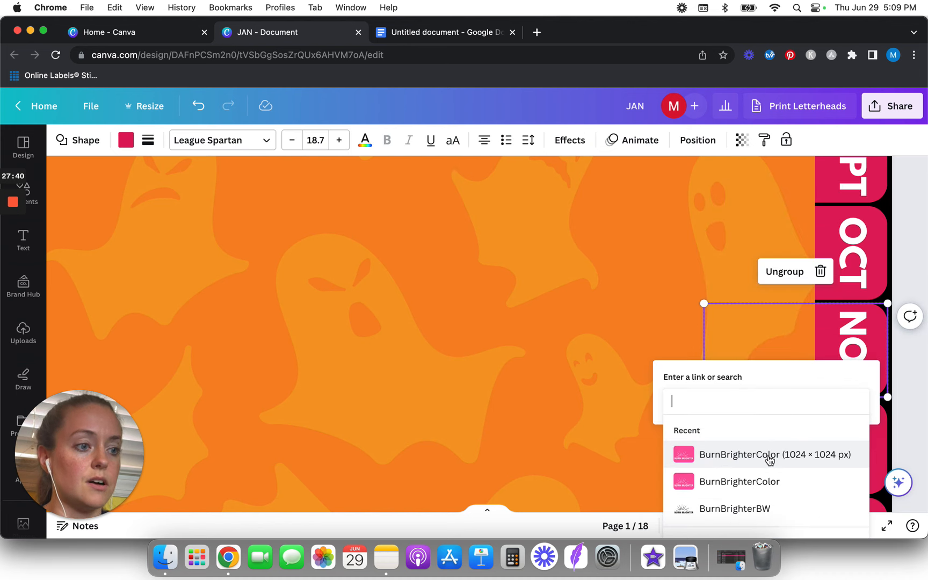
{"action": "scroll", "coordinate": [760, 465], "scroll_direction": "down", "scroll_amount": 10}
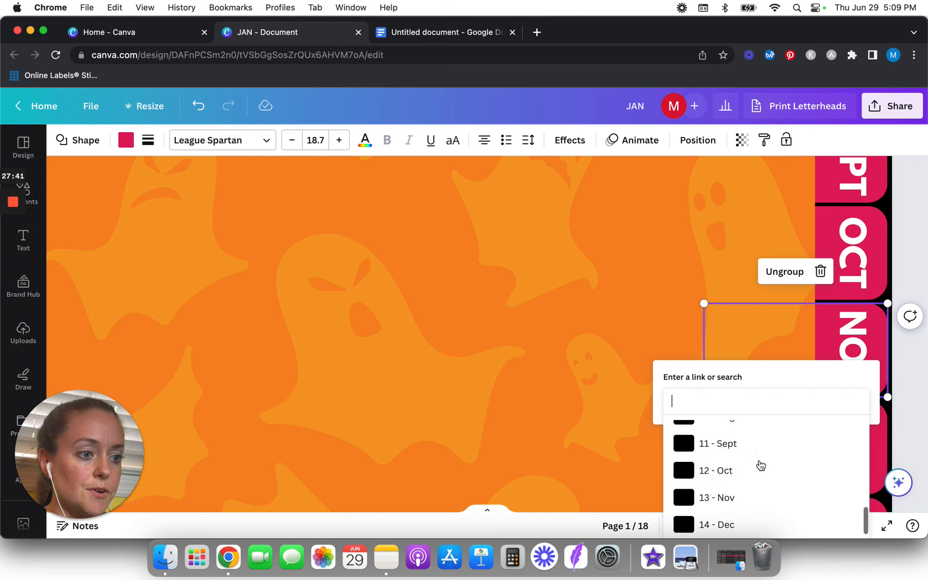
{"action": "left_click", "coordinate": [741, 495]}
{"action": "left_click", "coordinate": [843, 430]}
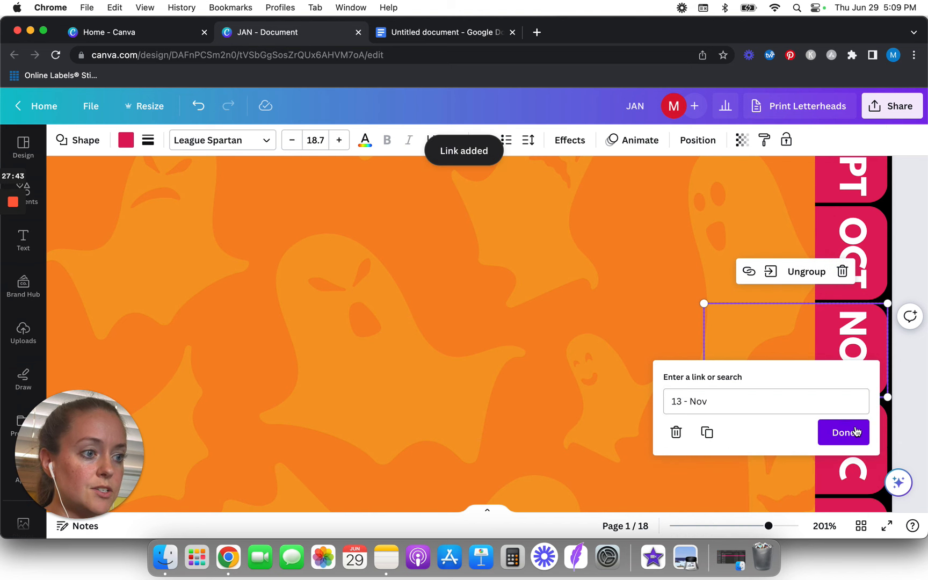
{"action": "left_click", "coordinate": [915, 428]}
Link the DEC tab on the cover page to the document page "14 - Dec"
{"action": "scroll", "coordinate": [915, 428], "scroll_direction": "down", "scroll_amount": 4}
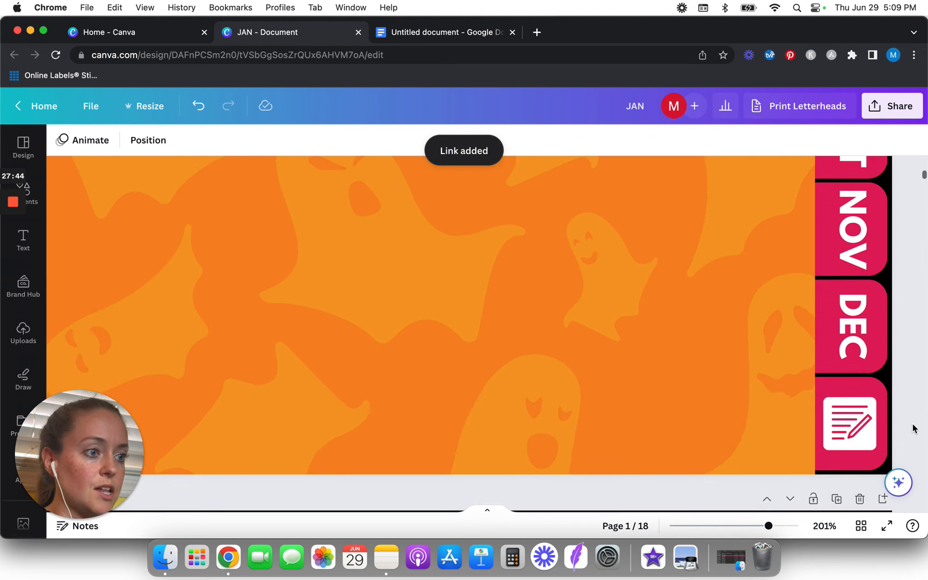
{"action": "right_click", "coordinate": [884, 326]}
{"action": "left_click", "coordinate": [897, 394]}
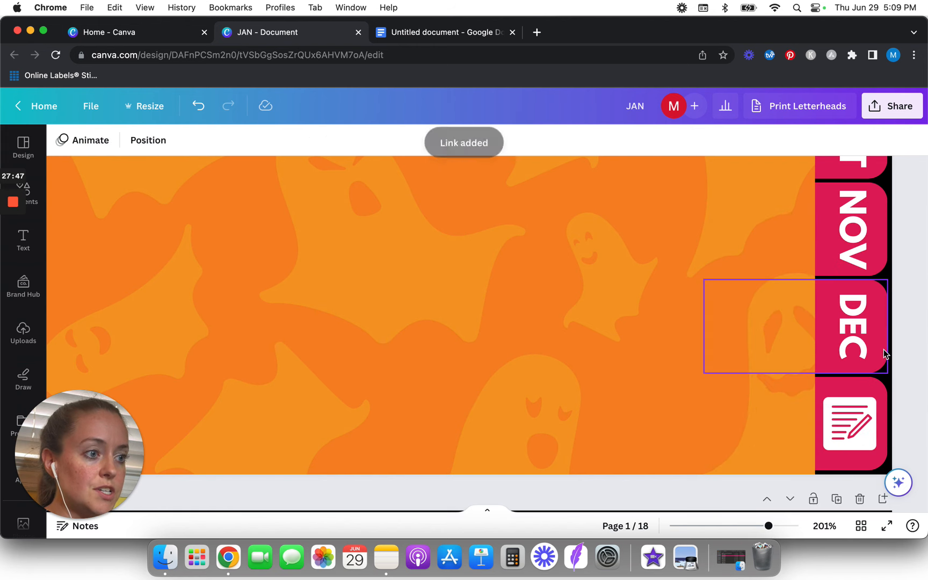
{"action": "left_click", "coordinate": [880, 346]}
{"action": "right_click", "coordinate": [879, 347]}
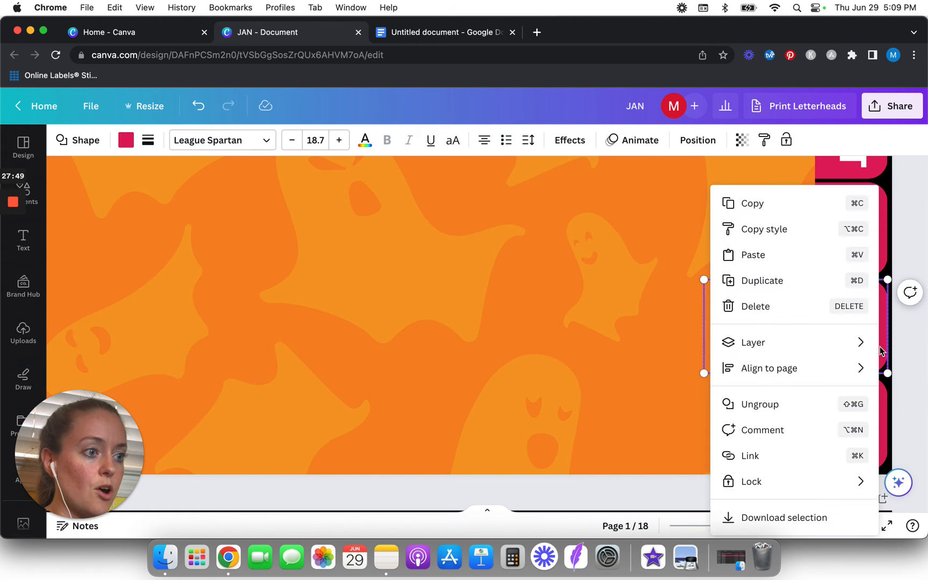
{"action": "left_click", "coordinate": [773, 449]}
{"action": "scroll", "coordinate": [763, 456], "scroll_direction": "down", "scroll_amount": 5}
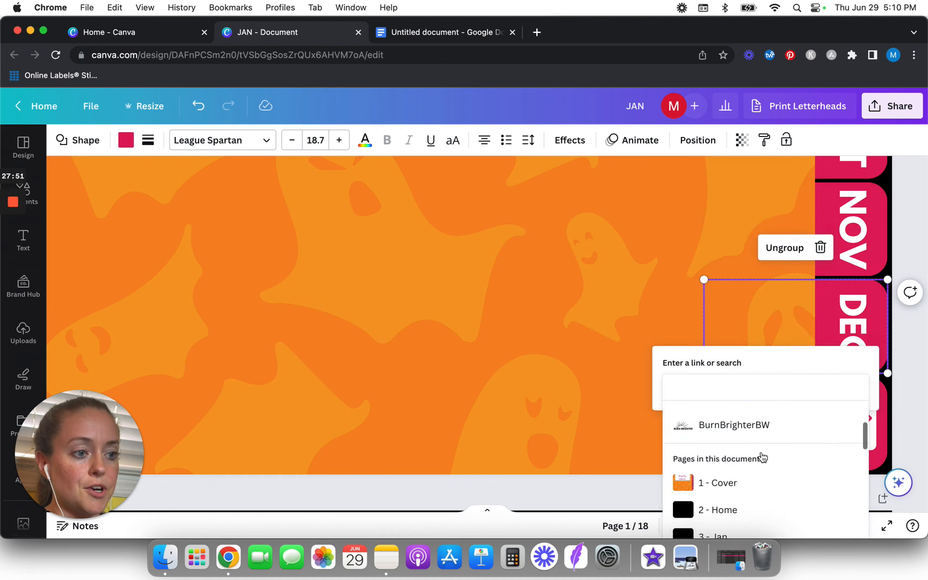
{"action": "scroll", "coordinate": [762, 456], "scroll_direction": "down", "scroll_amount": 3}
{"action": "left_click", "coordinate": [750, 501]}
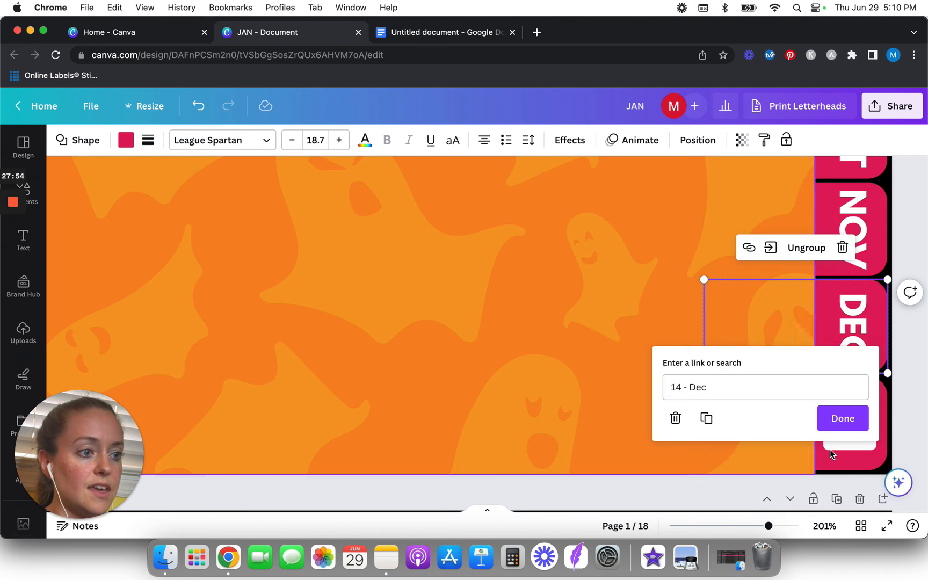
{"action": "left_click", "coordinate": [842, 424]}
{"action": "left_click", "coordinate": [905, 427]}
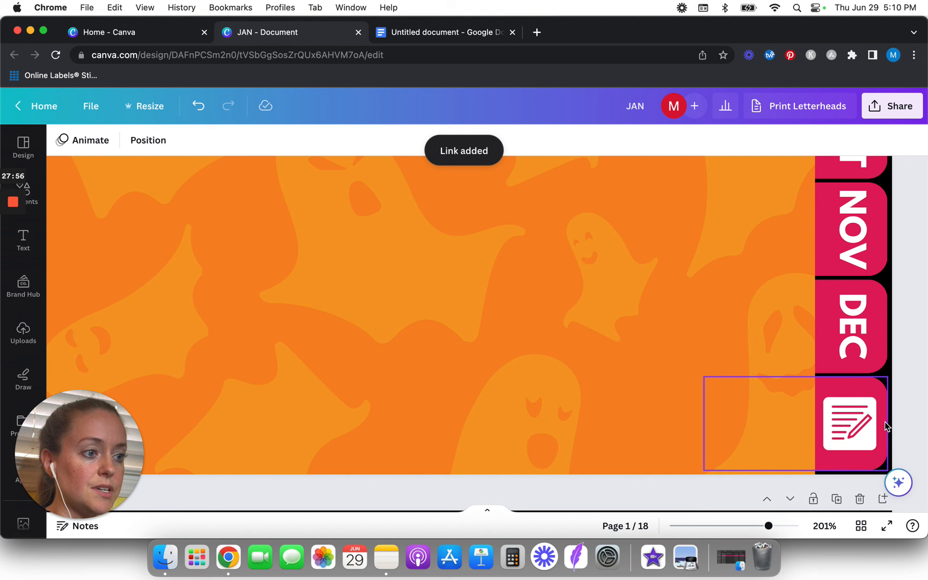
Link the notepad icon tab below DEC on the cover page to the document page "15 - Notes"
{"action": "left_click", "coordinate": [885, 421]}
{"action": "right_click", "coordinate": [885, 421]}
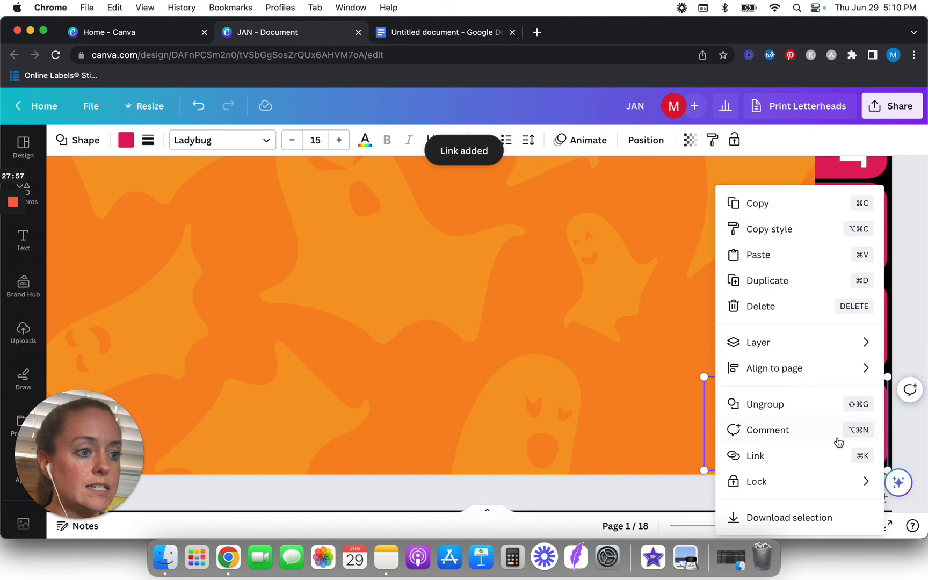
{"action": "left_click", "coordinate": [783, 462]}
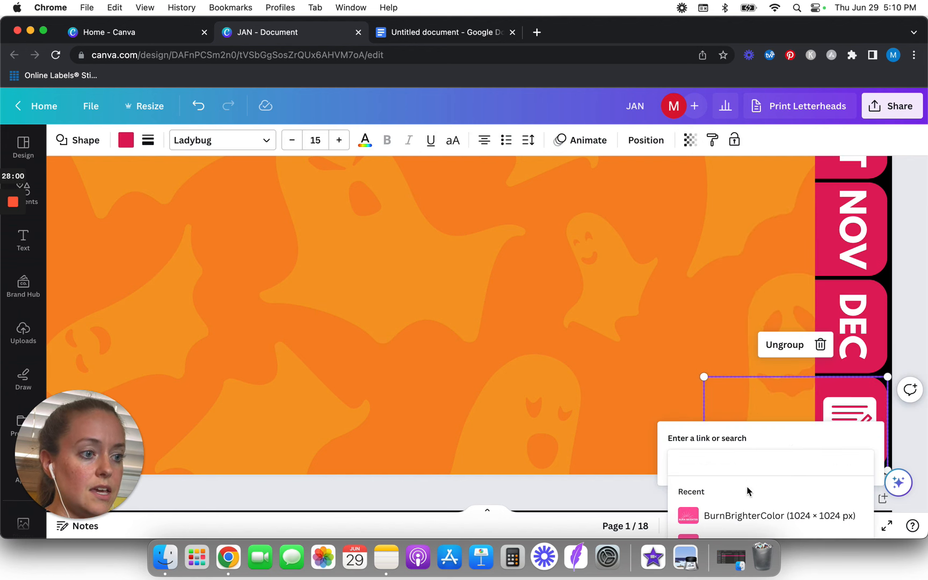
{"action": "scroll", "coordinate": [747, 491], "scroll_direction": "down", "scroll_amount": 10}
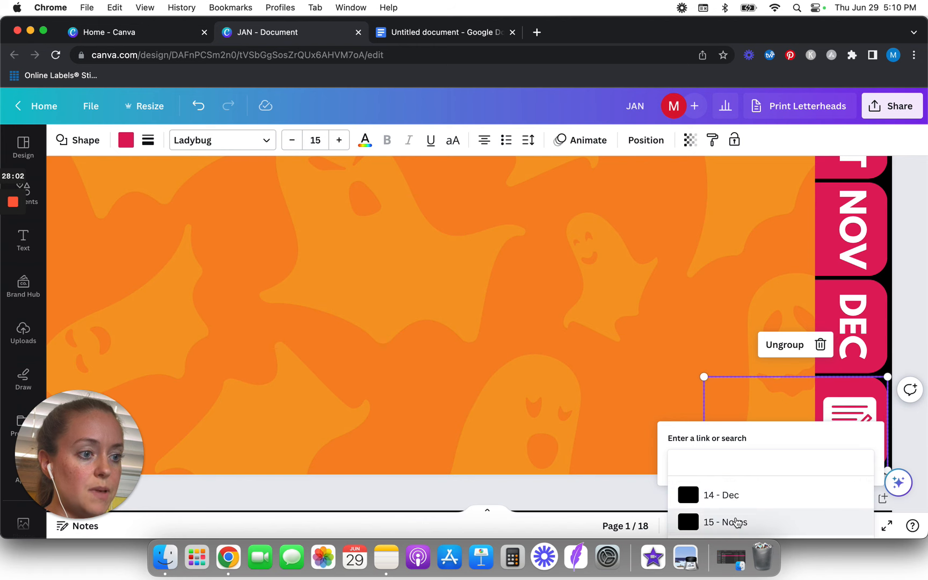
{"action": "left_click", "coordinate": [737, 522]}
{"action": "left_click", "coordinate": [837, 498]}
{"action": "left_click", "coordinate": [916, 433]}
{"action": "scroll", "coordinate": [916, 432], "scroll_direction": "down", "scroll_amount": 10}
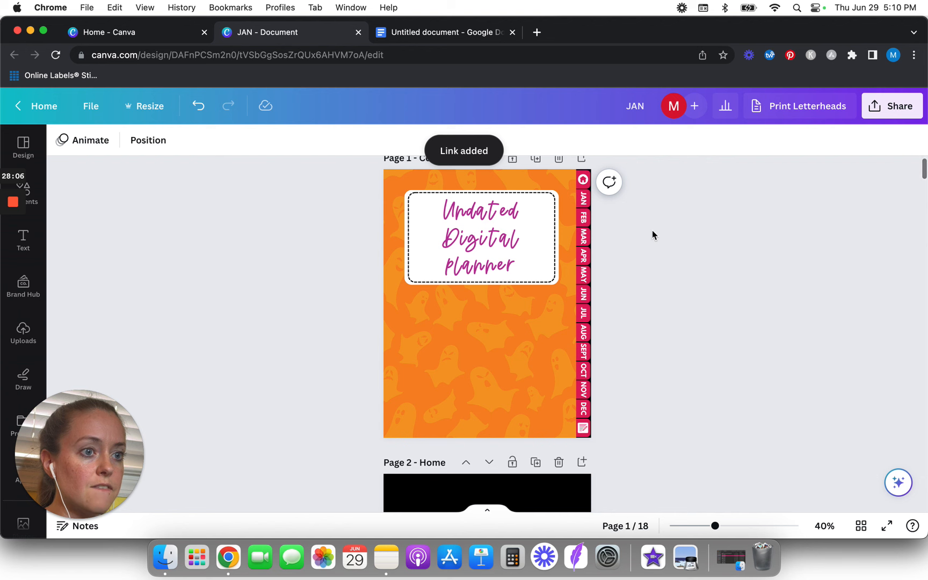
{"action": "scroll", "coordinate": [647, 222], "scroll_direction": "up", "scroll_amount": 1}
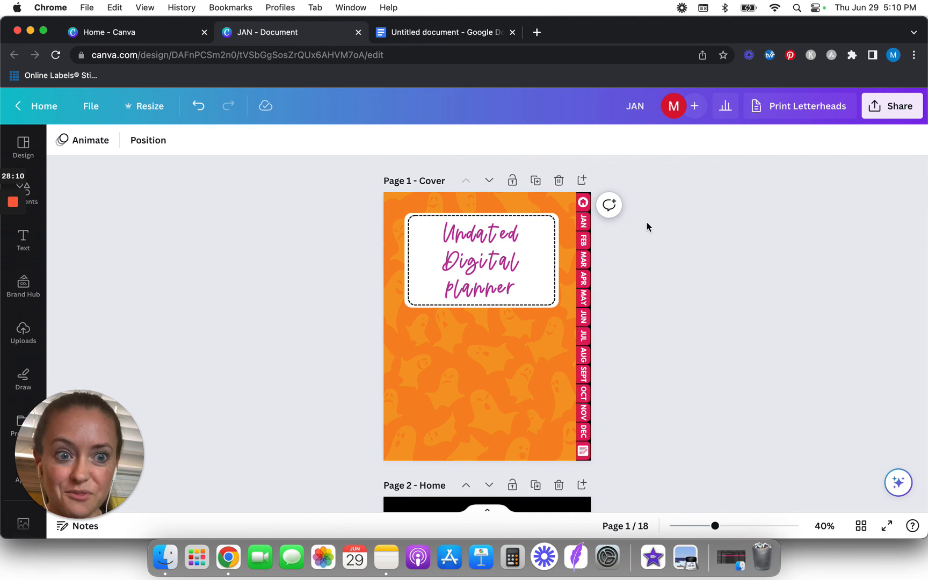
{"action": "scroll", "coordinate": [647, 222], "scroll_direction": "down", "scroll_amount": 1}
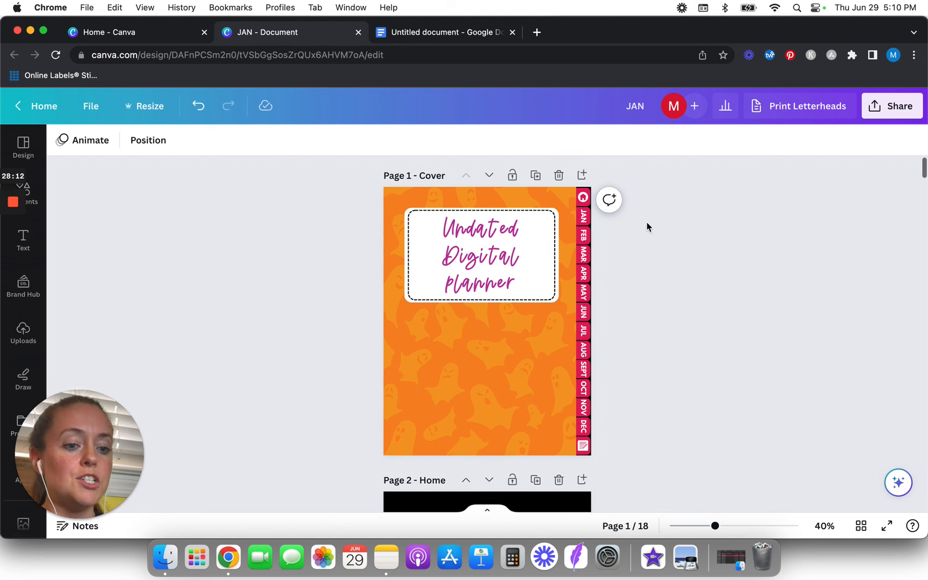
{"action": "key", "text": "super+a"}
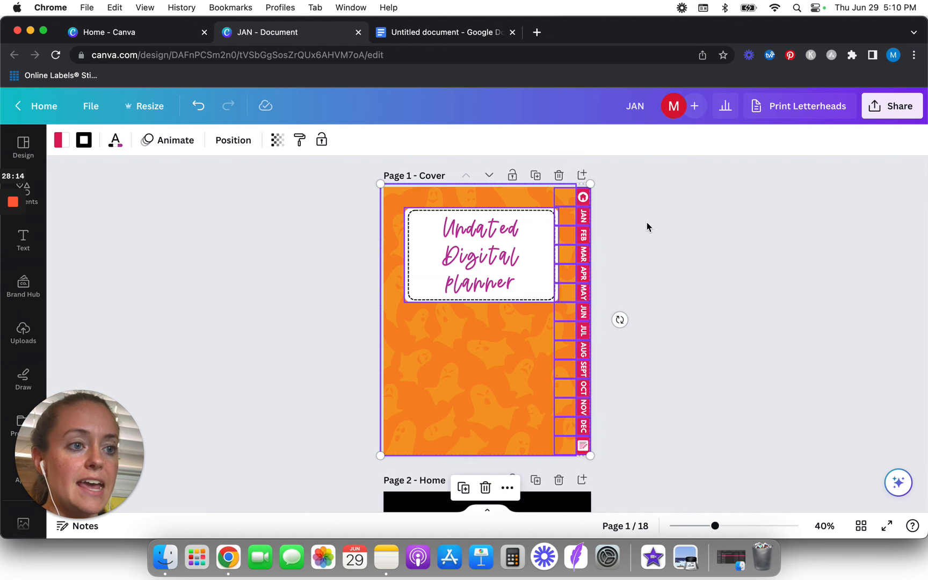
{"action": "left_click", "coordinate": [352, 271]}
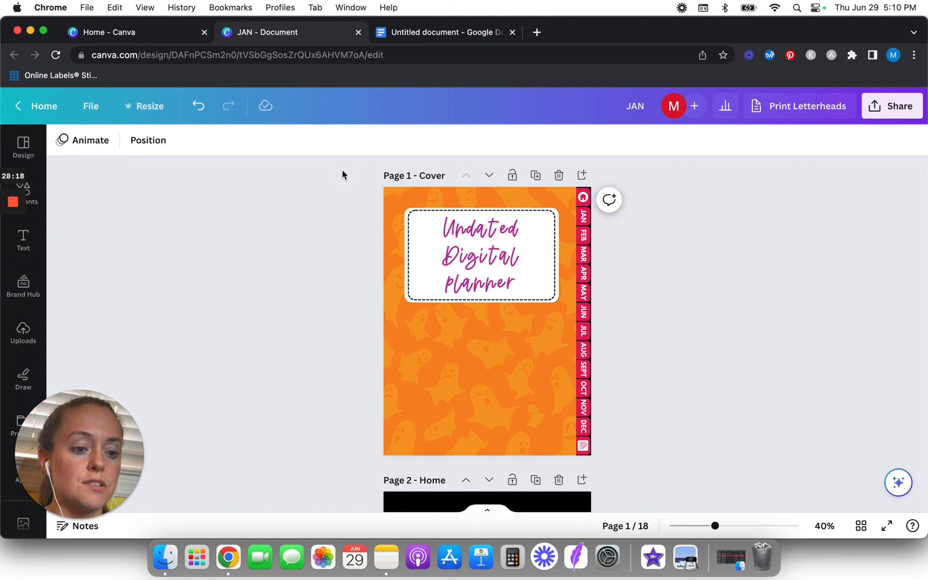
{"action": "left_click_drag", "start_coordinate": [342, 170], "coordinate": [637, 462]}
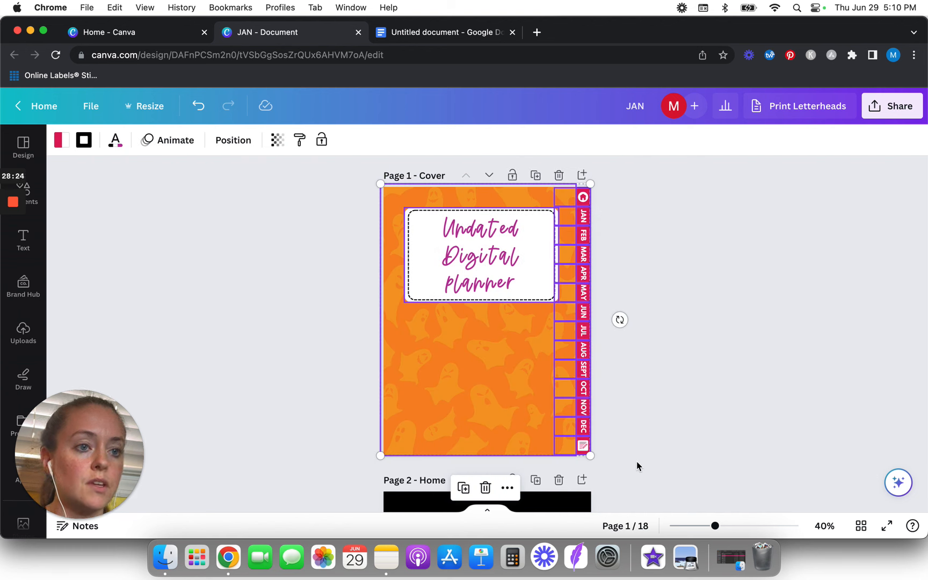
{"action": "left_click", "coordinate": [259, 410]}
Copy all elements of the cover page, including the linked tabs, and paste them onto the empty Home page
{"action": "key", "text": "super+a"}
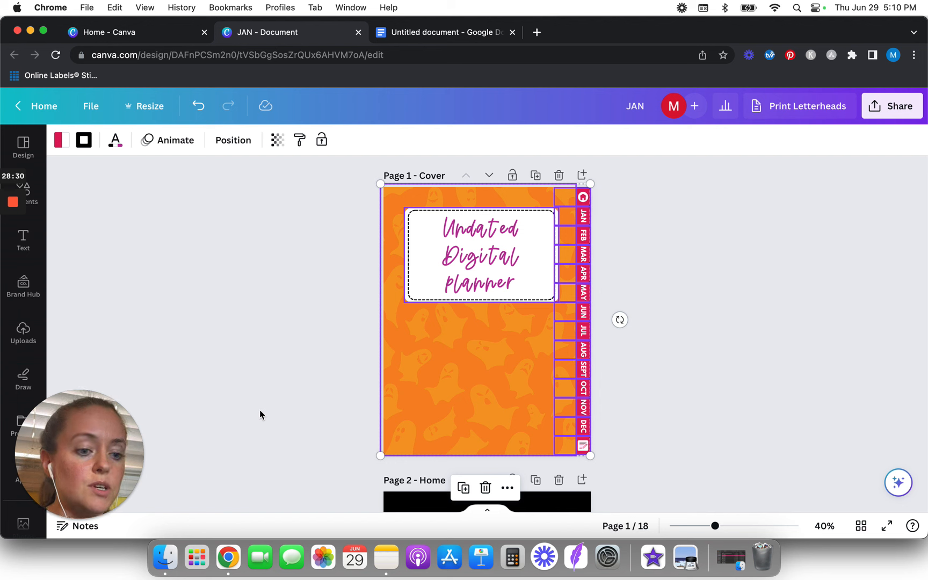
{"action": "scroll", "coordinate": [307, 372], "scroll_direction": "down", "scroll_amount": 3}
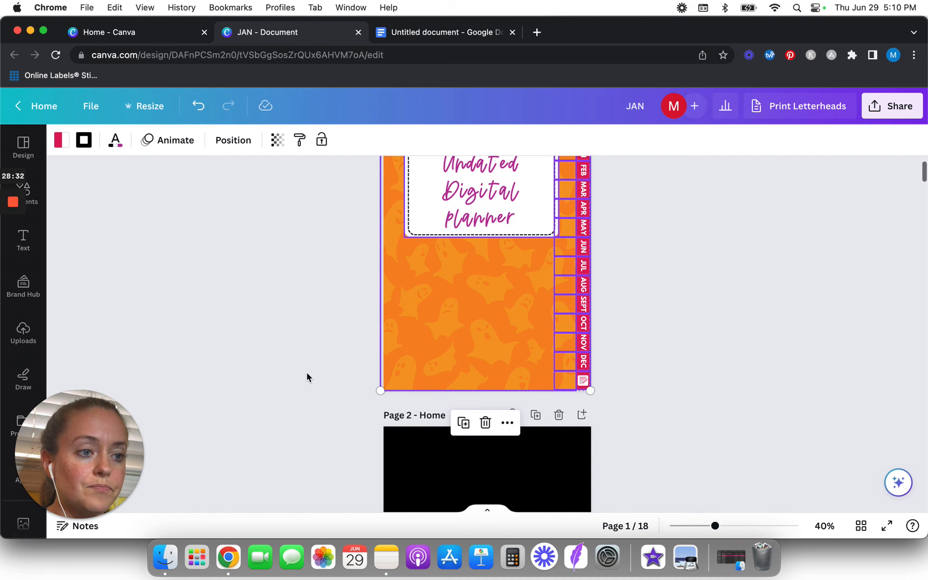
{"action": "scroll", "coordinate": [307, 372], "scroll_direction": "down", "scroll_amount": 10}
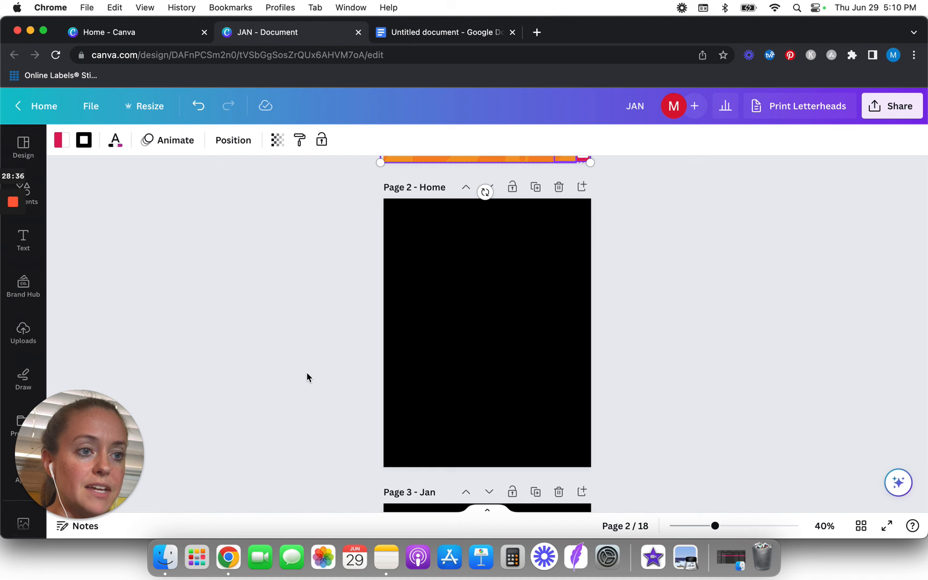
{"action": "key", "text": "super+v"}
{"action": "left_click", "coordinate": [307, 373]}
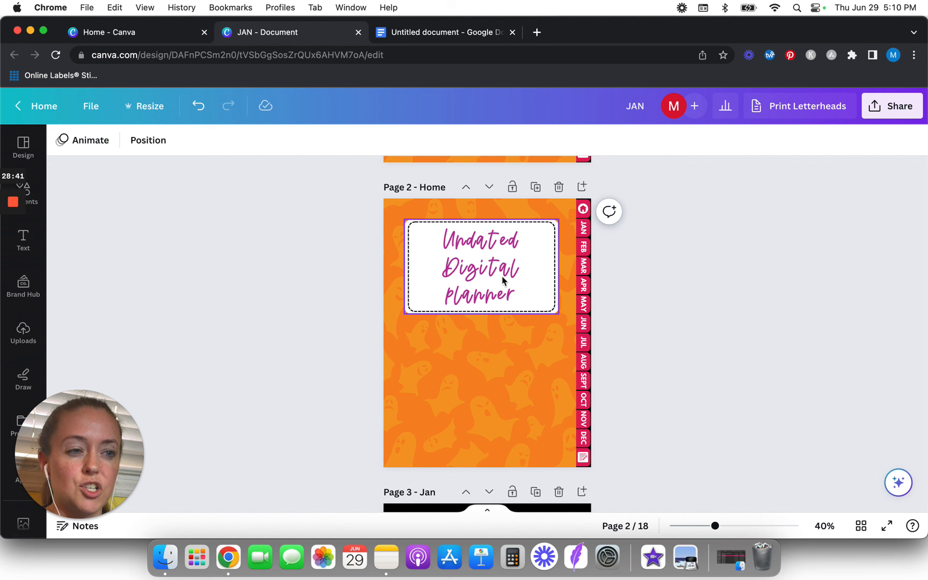
Delete the "Undated Digital planner" title and its white dashed label from the Home page
{"action": "left_click", "coordinate": [440, 258]}
{"action": "key", "text": "Delete"}
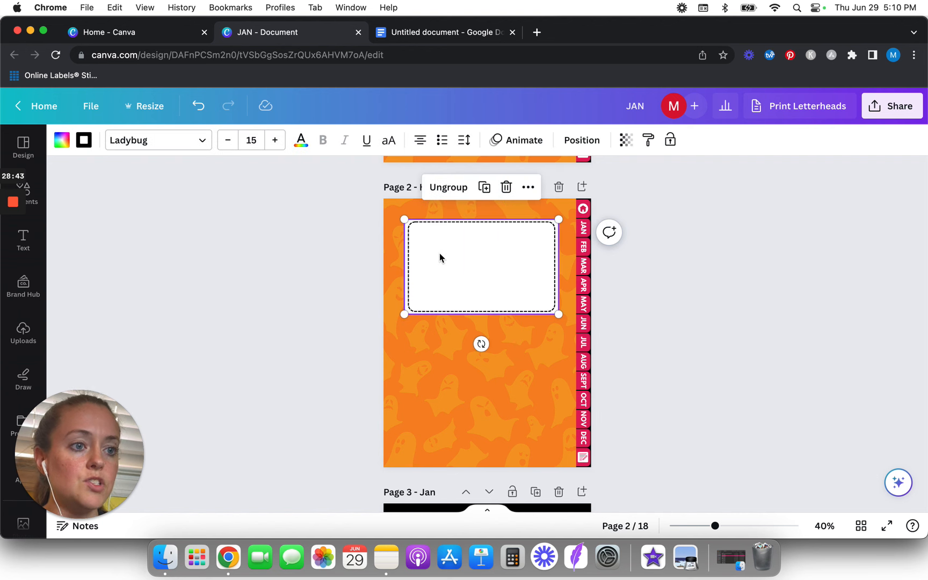
{"action": "key", "text": "Delete"}
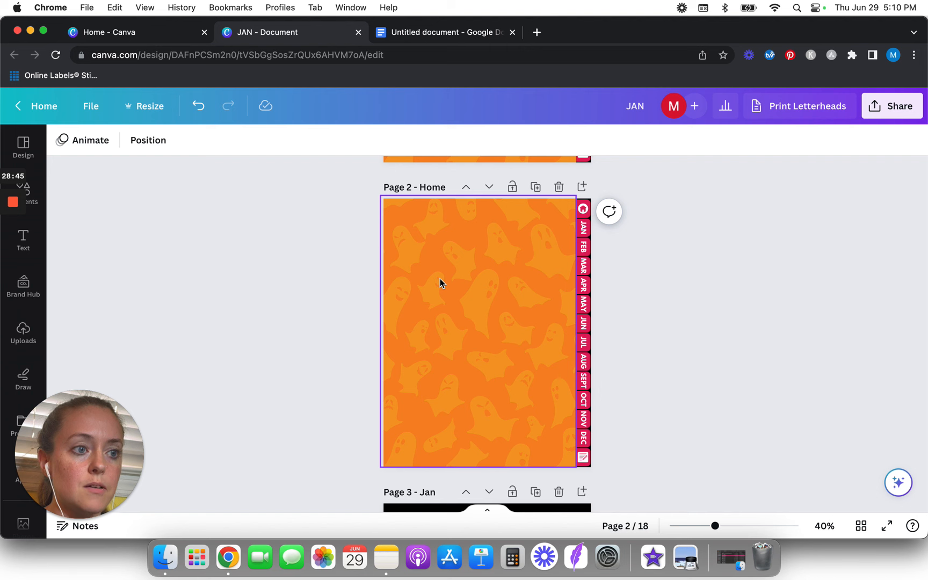
Replace the orange ghost pattern on the Home page with a plain white fill from the document colors
{"action": "left_click", "coordinate": [424, 278]}
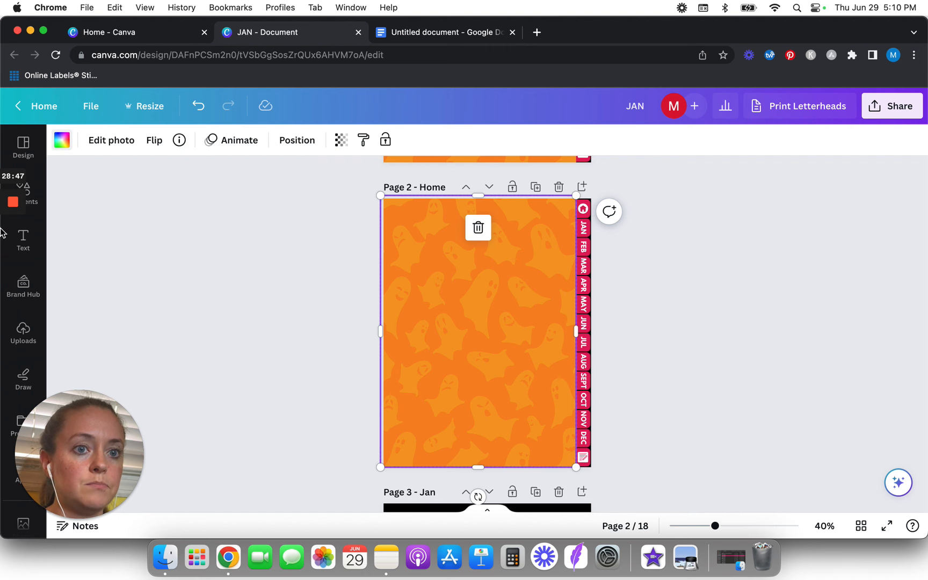
{"action": "left_click", "coordinate": [62, 141]}
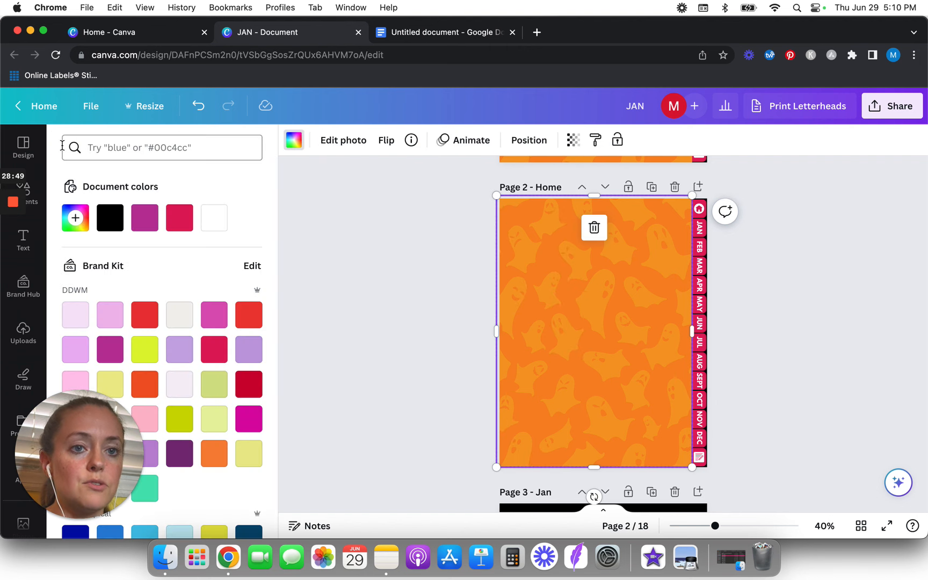
{"action": "left_click", "coordinate": [213, 217]}
{"action": "left_click", "coordinate": [396, 282]}
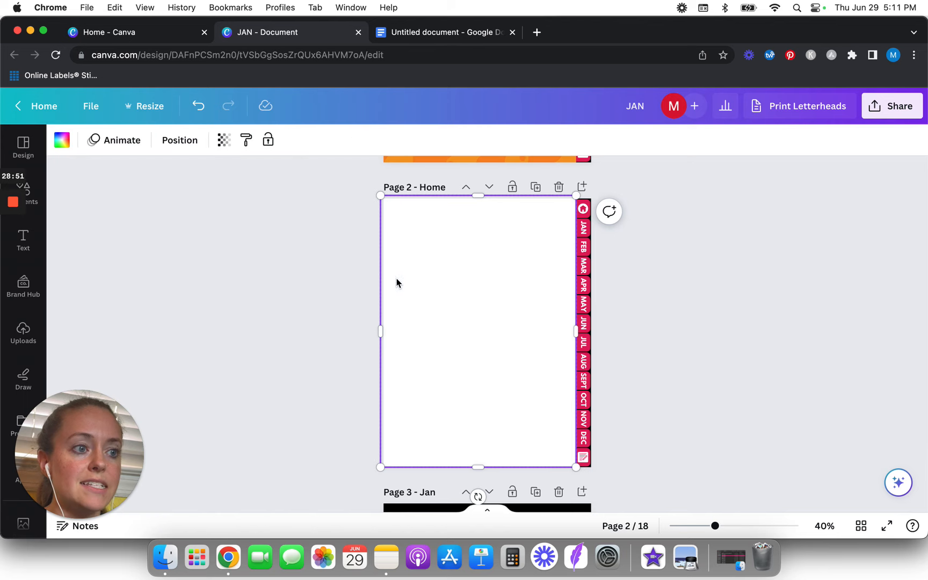
Add the heading "Home Page links" in Ladybug, size 40.2, on one line centred near the top of the Home page
{"action": "left_click", "coordinate": [322, 253]}
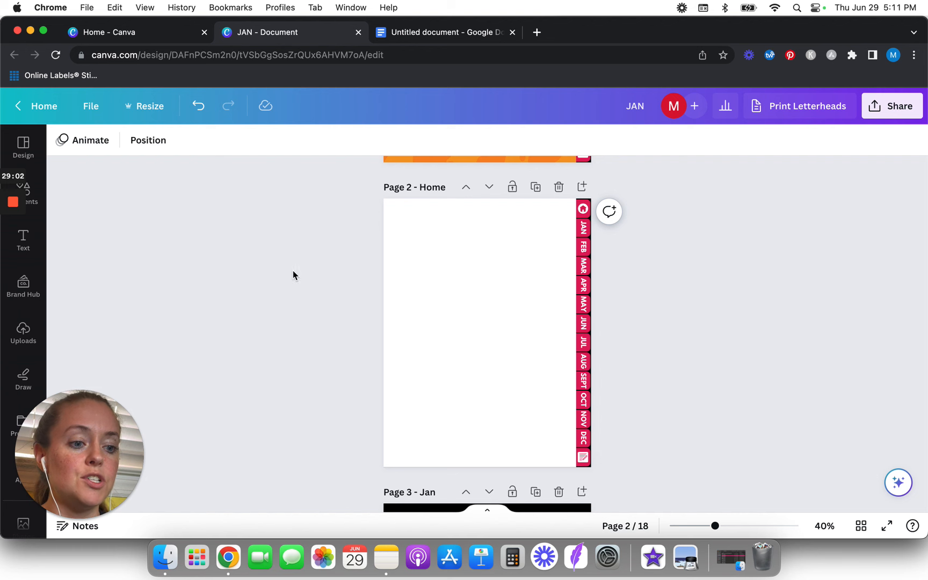
{"action": "key", "text": "t"}
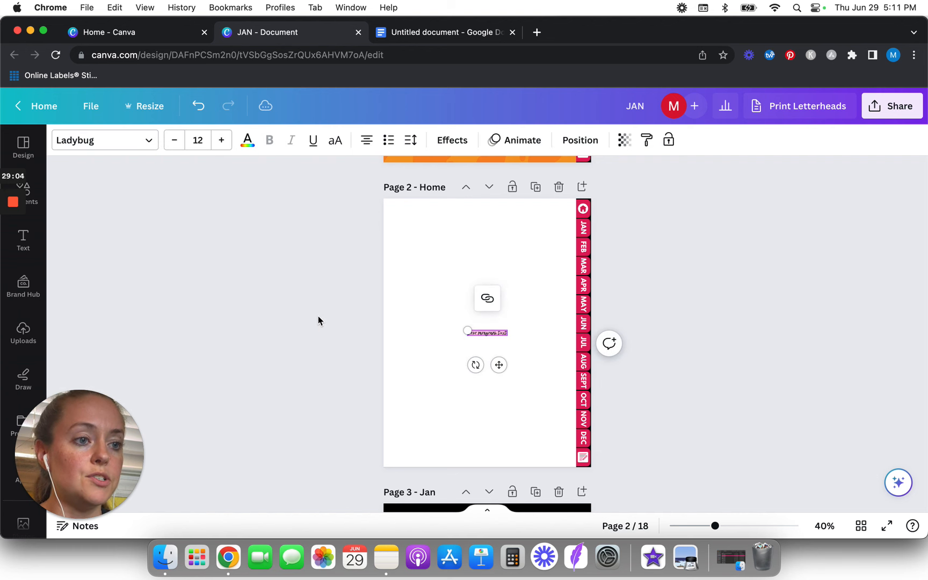
{"action": "left_click_drag", "start_coordinate": [461, 327], "coordinate": [378, 283]}
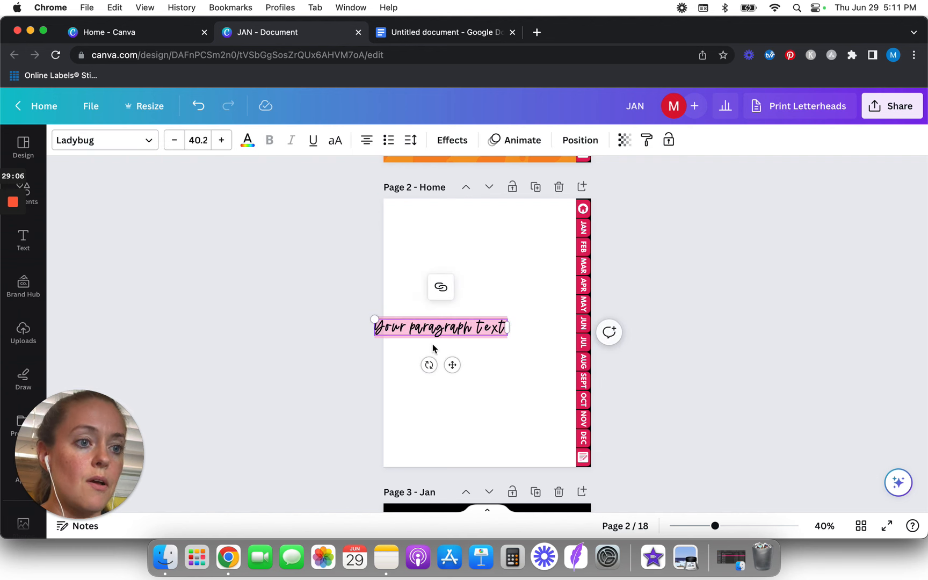
{"action": "left_click", "coordinate": [432, 328]}
{"action": "type", "text": "Ho"}
{"action": "key", "text": "super+a"}
{"action": "type", "text": "Home"}
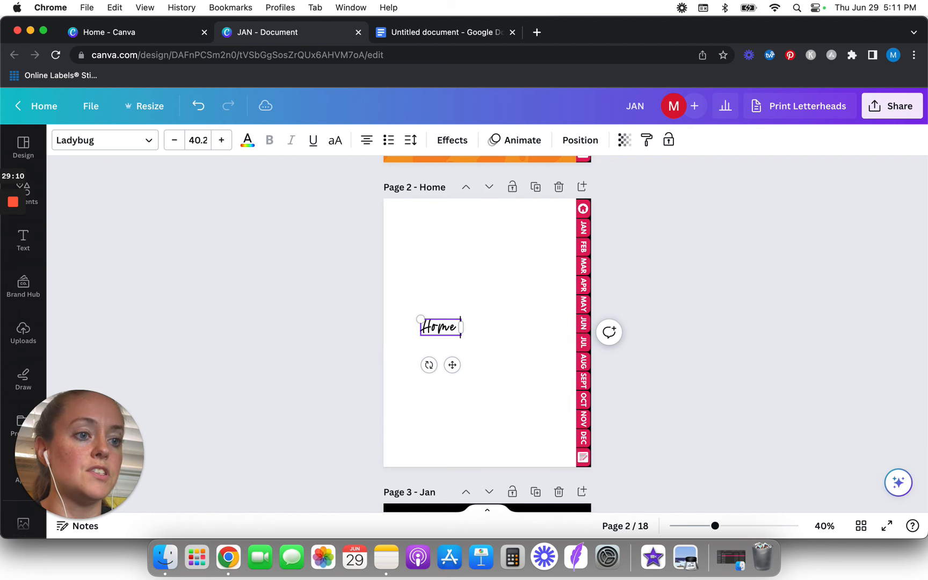
{"action": "type", "text": " Page (inks"}
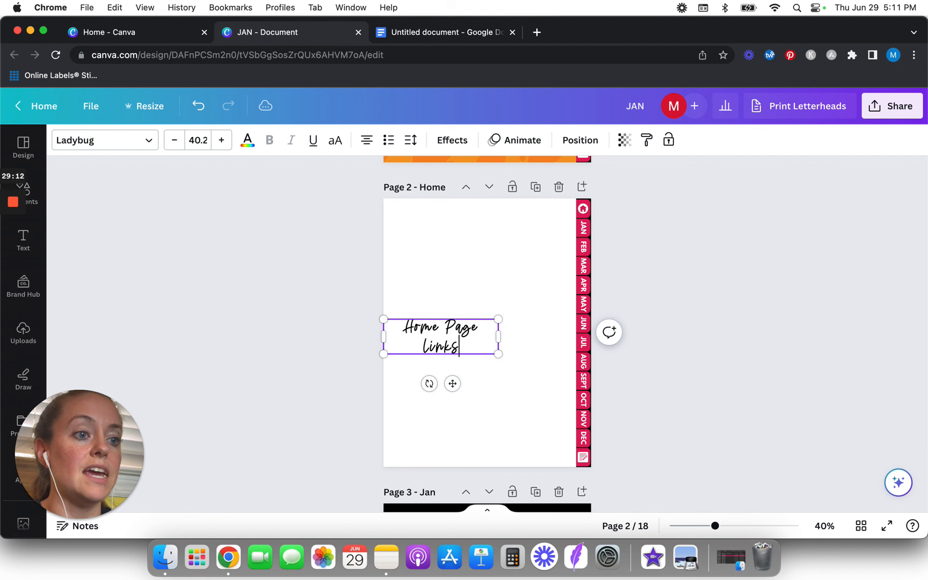
{"action": "mouse_move", "coordinate": [519, 339]}
{"action": "left_mouse_down"}
{"action": "mouse_move", "coordinate": [529, 330]}
{"action": "mouse_move", "coordinate": [508, 329]}
{"action": "left_mouse_up"}
{"action": "left_click_drag", "start_coordinate": [457, 365], "coordinate": [492, 258]}
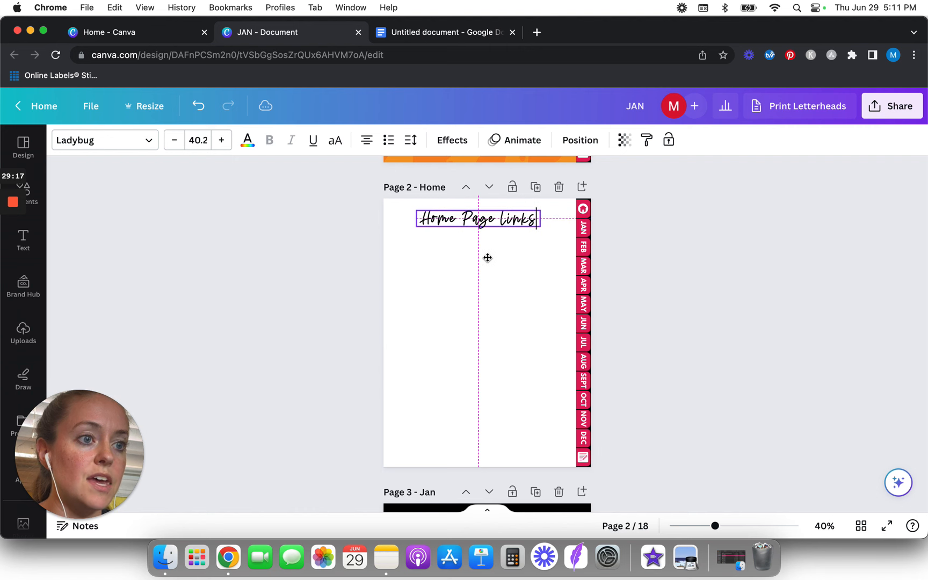
{"action": "left_click", "coordinate": [305, 243]}
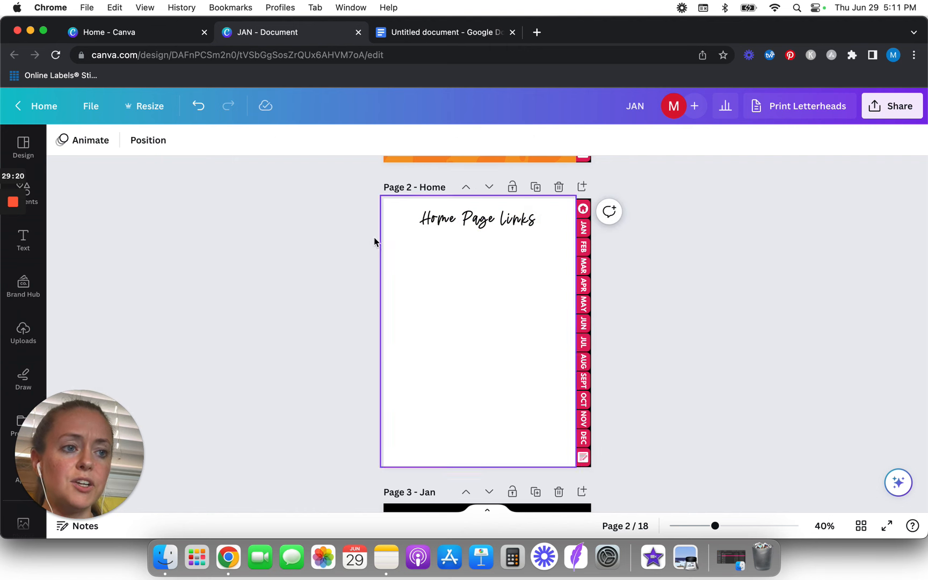
Add a left-aligned "January" text in League Spartan, size 37.5, below the heading near the Home page's left edge
{"action": "key", "text": "t"}
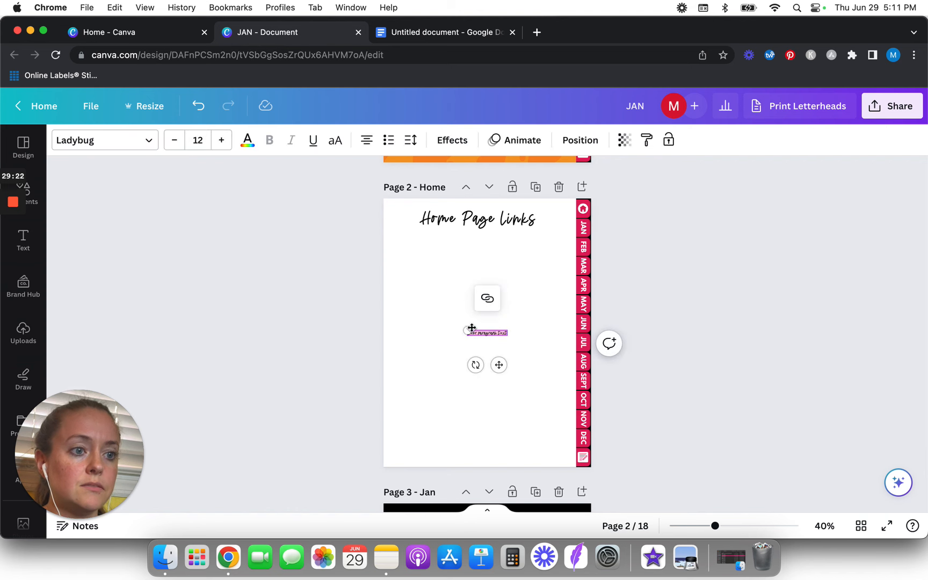
{"action": "left_click_drag", "start_coordinate": [390, 297], "coordinate": [359, 284]}
{"action": "left_click", "coordinate": [105, 140]}
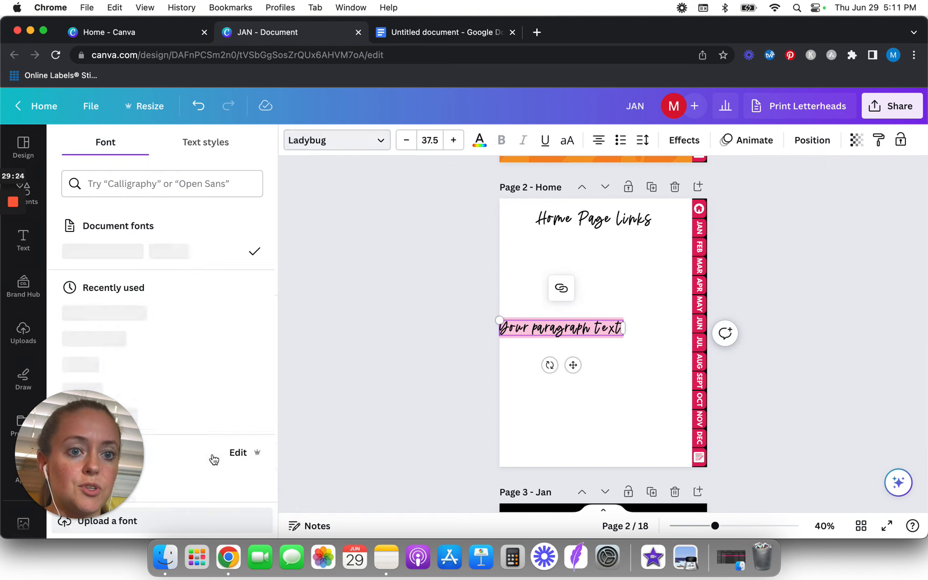
{"action": "left_click", "coordinate": [163, 283]}
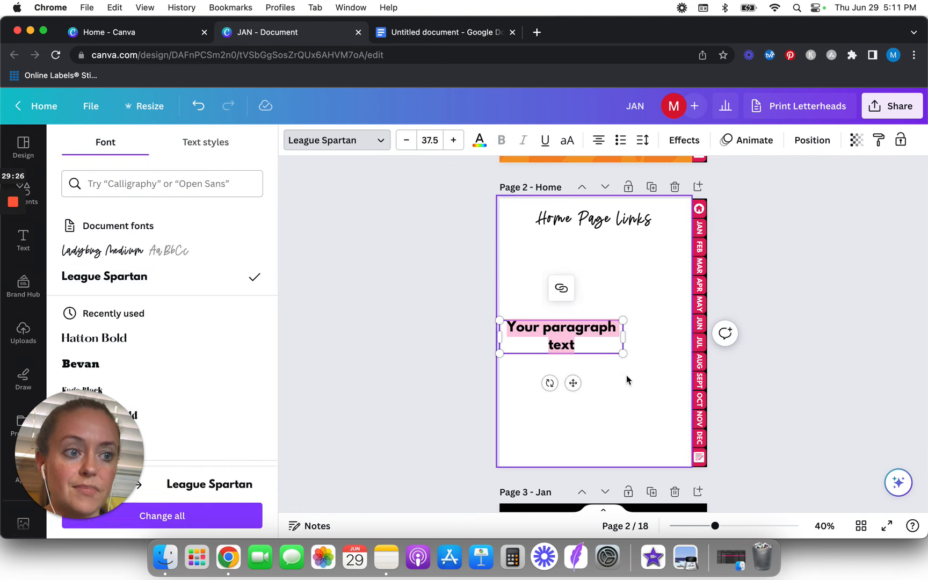
{"action": "type", "text": "January"}
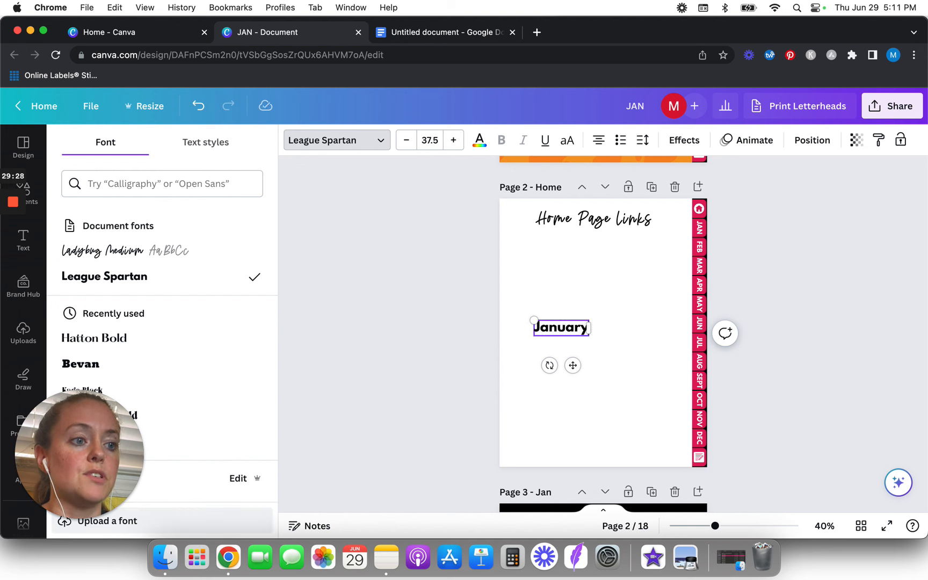
{"action": "left_click", "coordinate": [599, 140]}
{"action": "left_click_drag", "start_coordinate": [573, 366], "coordinate": [582, 249]}
{"action": "left_click", "coordinate": [486, 267]}
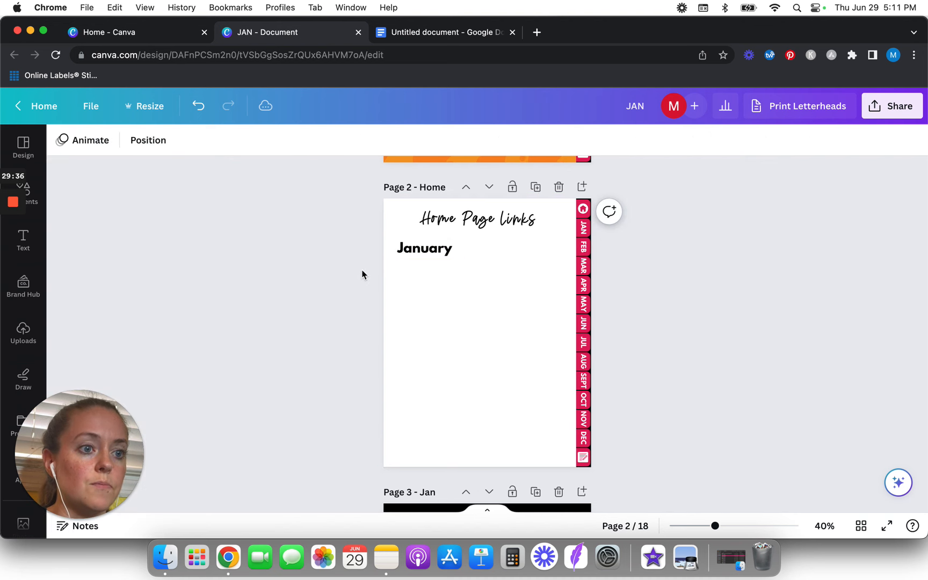
Duplicate the "January" text directly below itself and change the copy to "February"
{"action": "left_click", "coordinate": [404, 249]}
{"action": "key", "text": "super+d"}
{"action": "left_click_drag", "start_coordinate": [430, 256], "coordinate": [426, 270]}
{"action": "double_click", "coordinate": [427, 268]}
{"action": "type", "text": "Febr"}
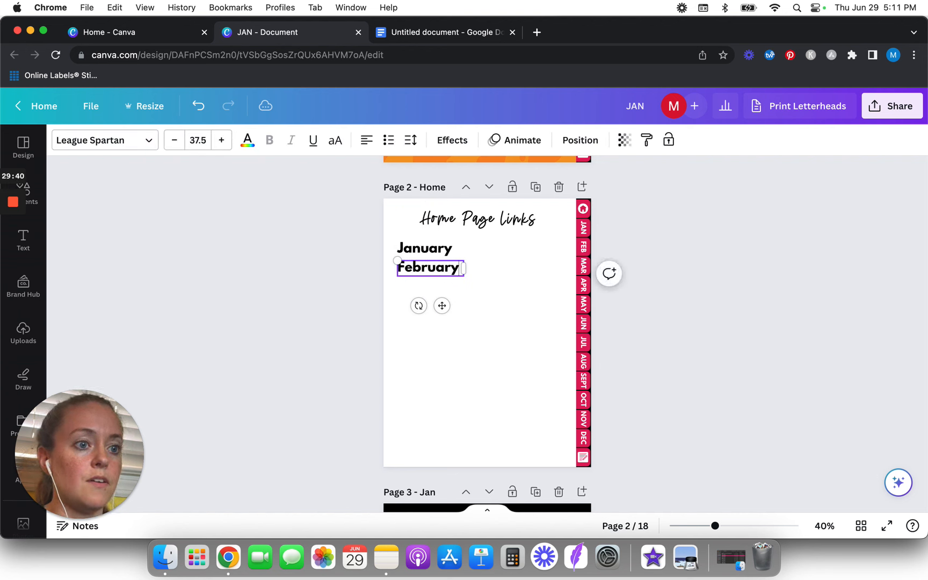
{"action": "type", "text": "uary"}
{"action": "left_click", "coordinate": [344, 315]}
Place a copy of the "February" text directly below it and change the copy to "March"
{"action": "left_click_drag", "start_coordinate": [432, 265], "coordinate": [424, 303]}
{"action": "double_click", "coordinate": [427, 286]}
{"action": "type", "text": "M"}
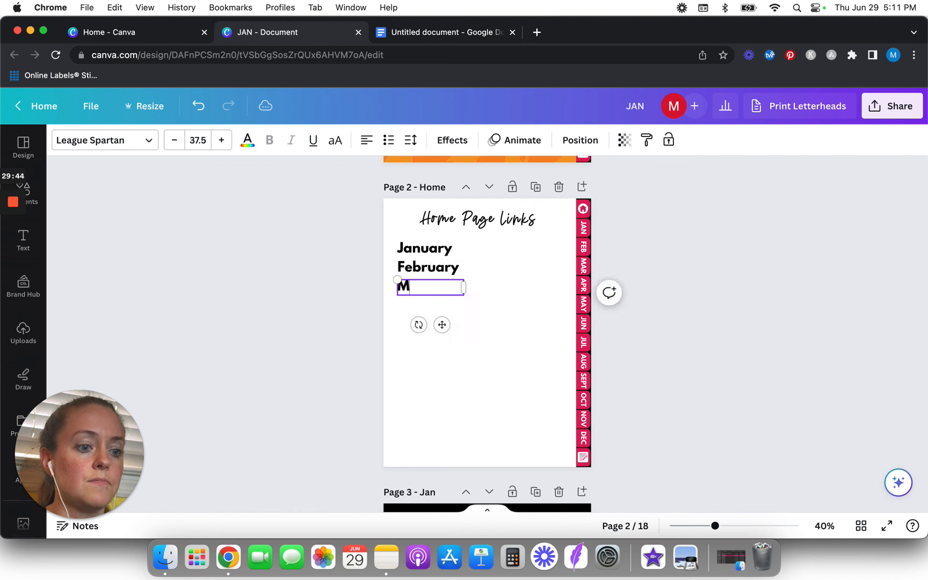
{"action": "type", "text": "arch"}
{"action": "left_click", "coordinate": [333, 320]}
Place a copy of the "March" text directly below it and change the copy to "Apr"
{"action": "left_click", "coordinate": [421, 286]}
{"action": "left_click_drag", "start_coordinate": [421, 287], "coordinate": [429, 314]}
{"action": "double_click", "coordinate": [429, 312]}
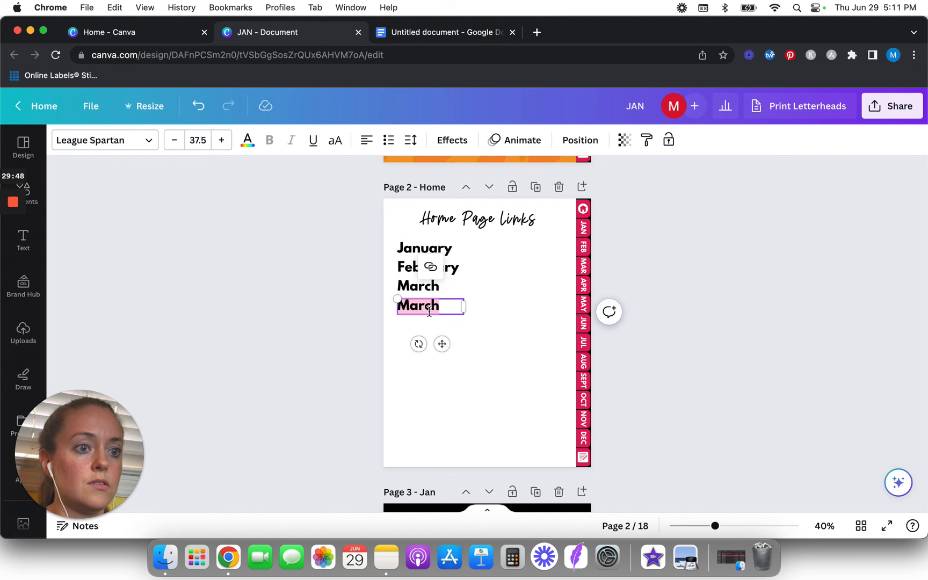
{"action": "type", "text": "Apr"}
{"action": "left_click", "coordinate": [324, 338]}
Place a copy of the "Apr" text directly below it and change the copy to "May"
{"action": "left_click", "coordinate": [408, 312]}
{"action": "left_click_drag", "start_coordinate": [408, 312], "coordinate": [421, 330]}
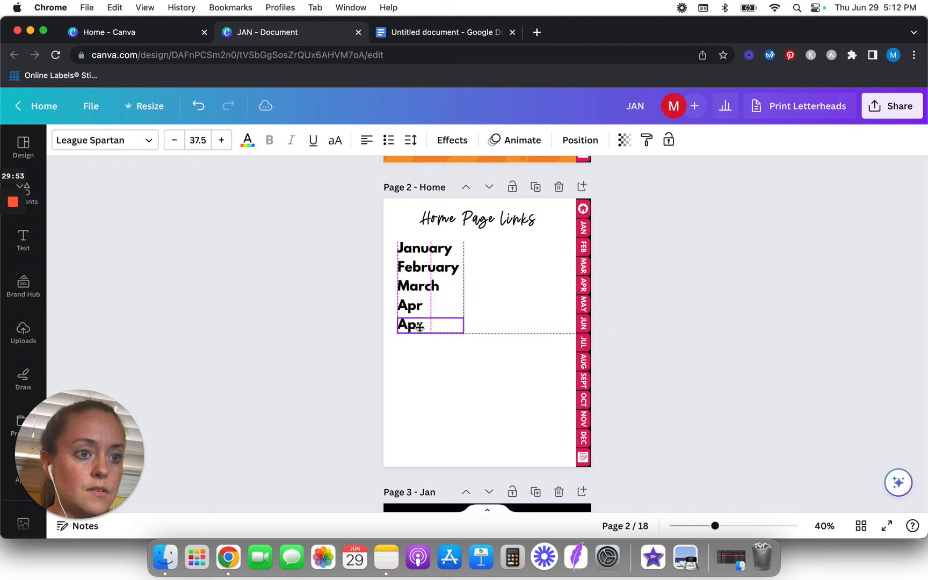
{"action": "double_click", "coordinate": [419, 326]}
{"action": "type", "text": "May"}
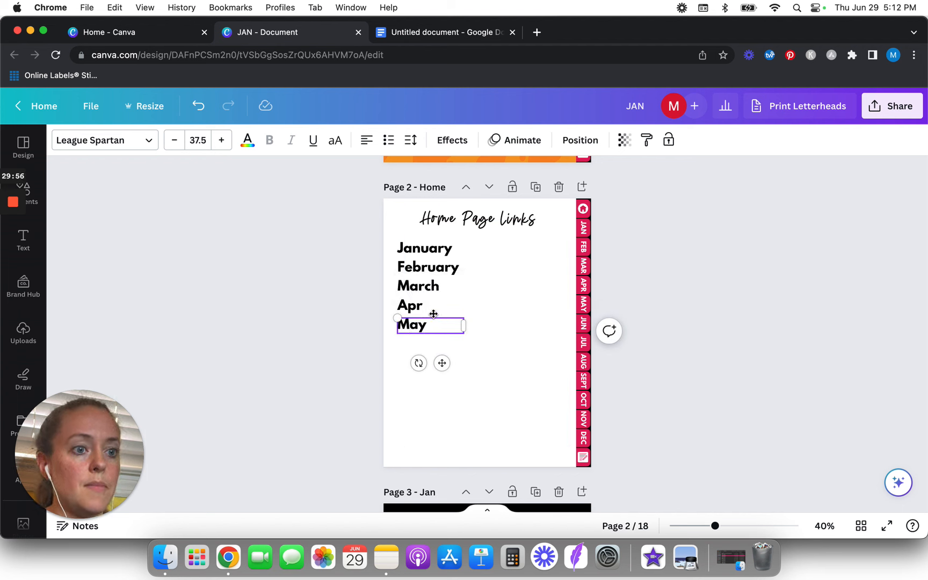
Correct the "Apr" entry in the month list to "April"
{"action": "left_click", "coordinate": [423, 307]}
{"action": "double_click", "coordinate": [423, 308]}
{"action": "type", "text": "Apr"}
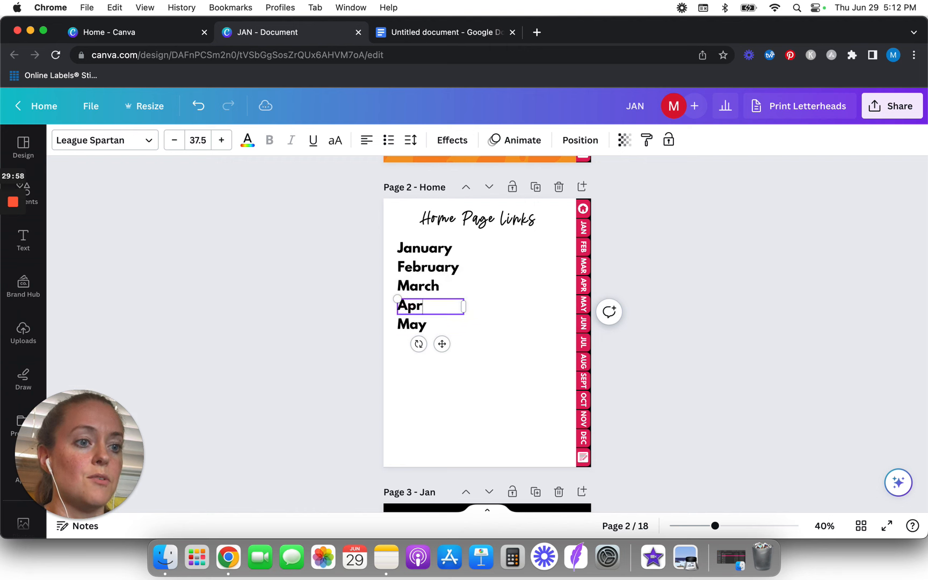
{"action": "left_click", "coordinate": [347, 329]}
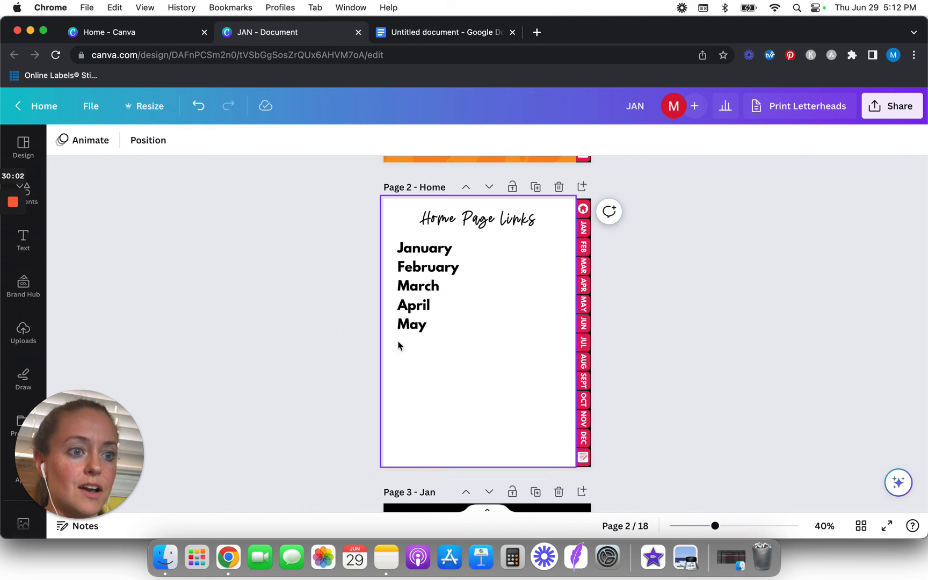
Place a copy of the "May" text directly below it and change the copy to "June"
{"action": "left_click_drag", "start_coordinate": [407, 326], "coordinate": [422, 352]}
{"action": "double_click", "coordinate": [422, 348]}
{"action": "type", "text": "June"}
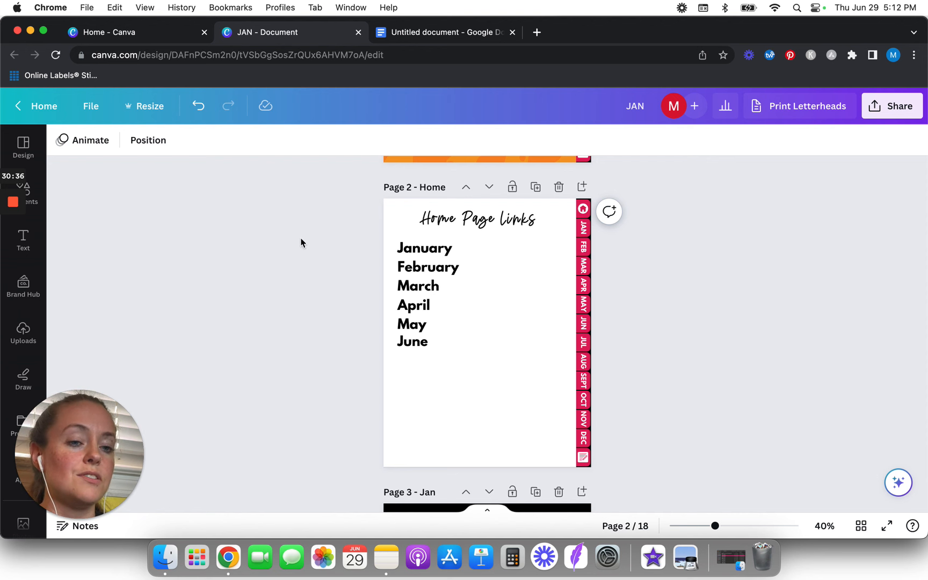
Copy all elements of the Home page, including the linked tabs, and paste them onto the empty Jan page
{"action": "scroll", "coordinate": [301, 243], "scroll_direction": "down", "scroll_amount": 3}
{"action": "scroll", "coordinate": [301, 243], "scroll_direction": "up", "scroll_amount": 3}
{"action": "scroll", "coordinate": [301, 243], "scroll_direction": "down", "scroll_amount": 1}
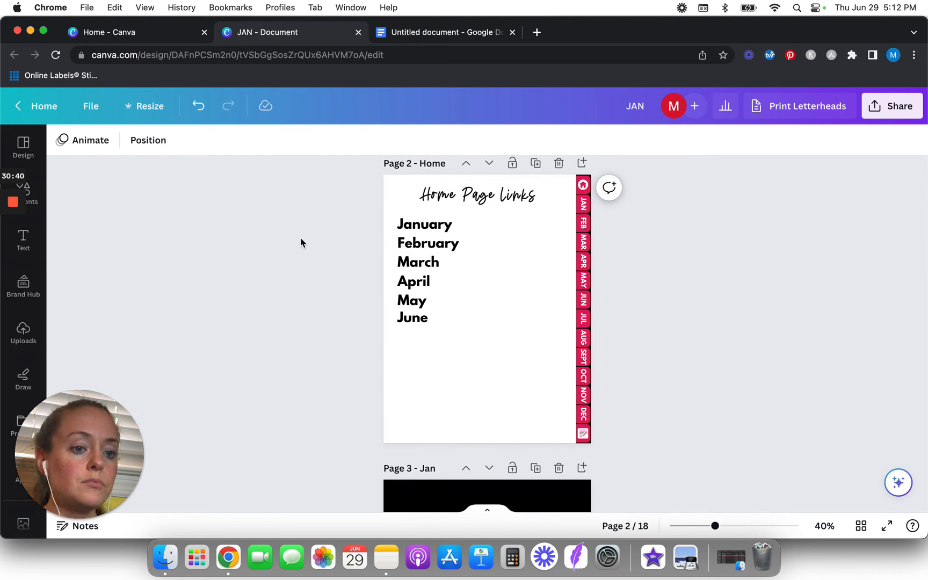
{"action": "scroll", "coordinate": [301, 243], "scroll_direction": "up", "scroll_amount": 1}
{"action": "scroll", "coordinate": [301, 243], "scroll_direction": "down", "scroll_amount": 1}
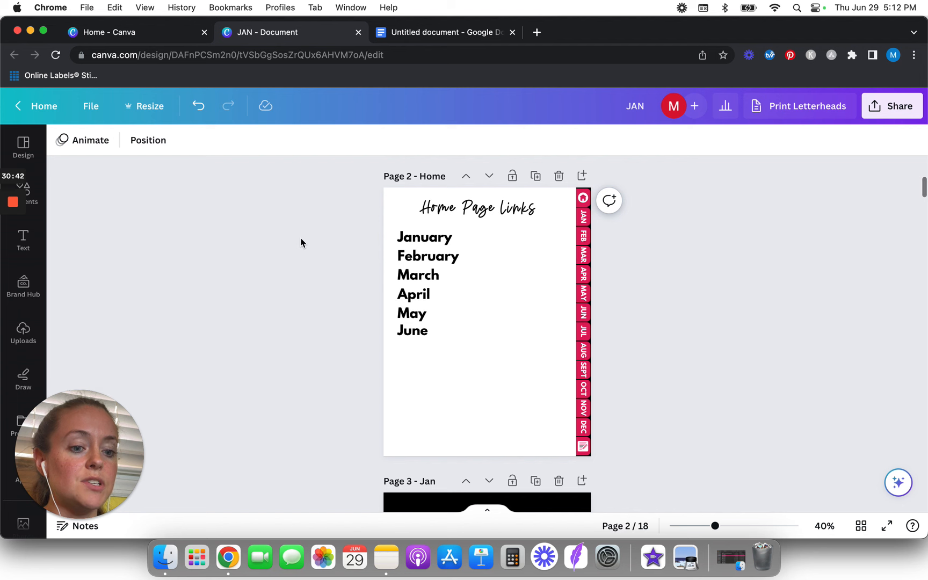
{"action": "key", "text": "super+a"}
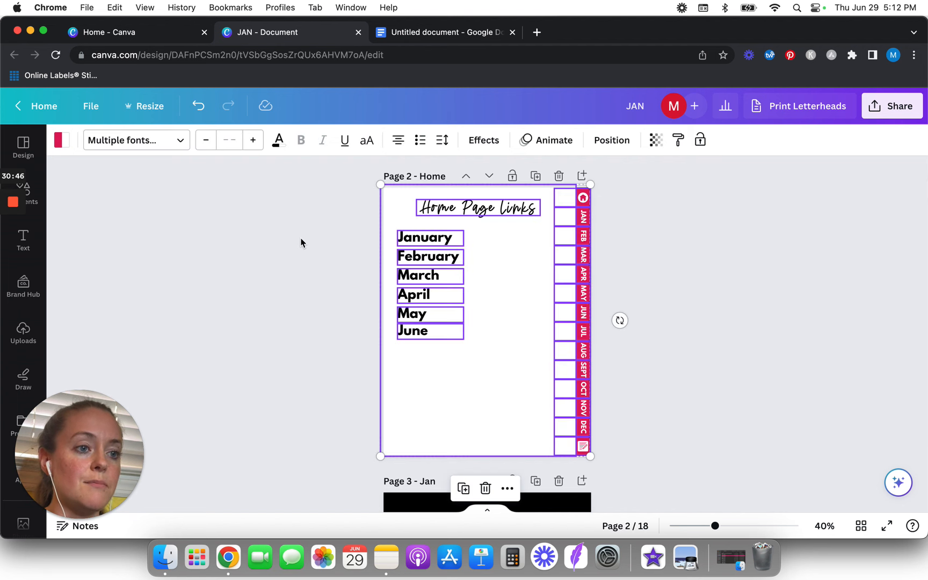
{"action": "scroll", "coordinate": [301, 243], "scroll_direction": "down", "scroll_amount": 10}
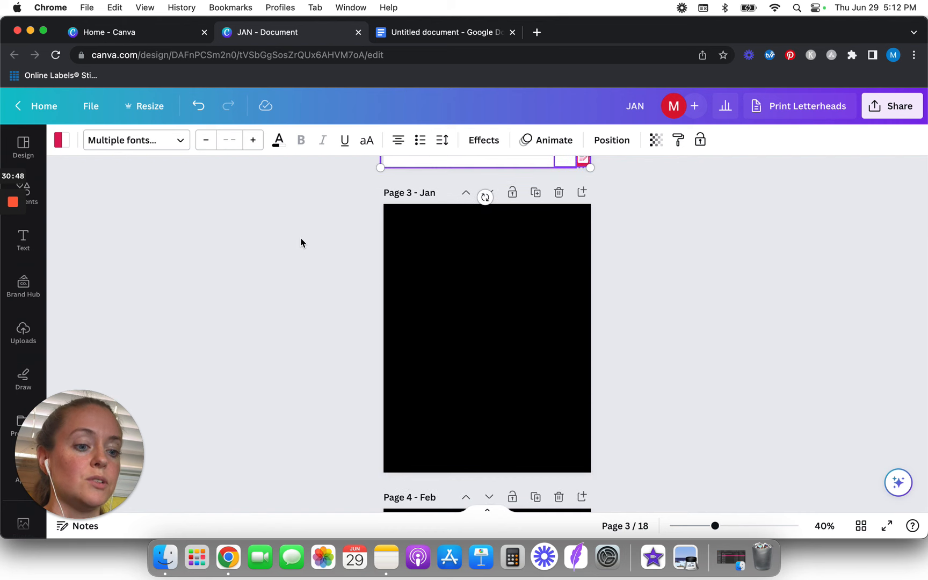
{"action": "key", "text": "super+v"}
{"action": "left_click", "coordinate": [300, 243]}
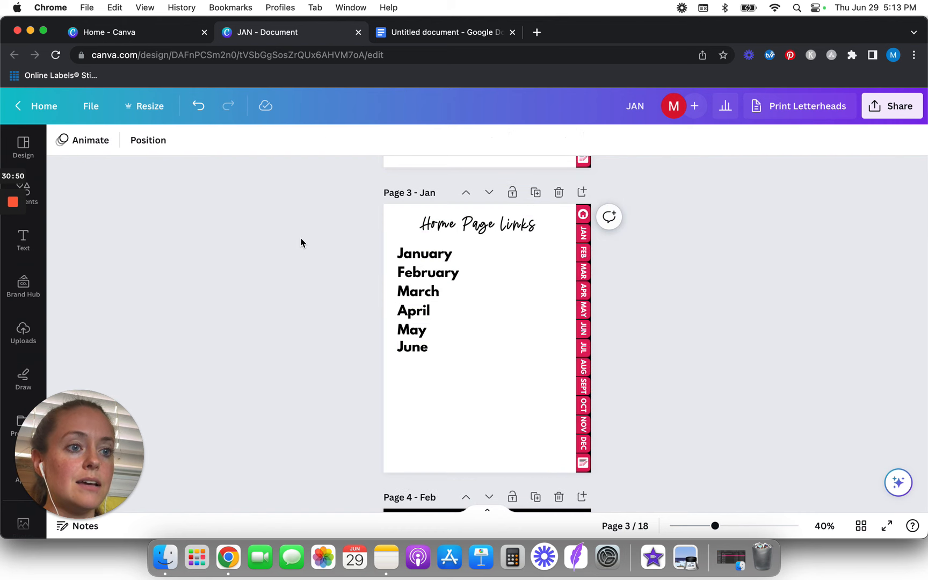
Try to delete the month names January to June from the Jan page, and undo the deletion
{"action": "double_click", "coordinate": [436, 225]}
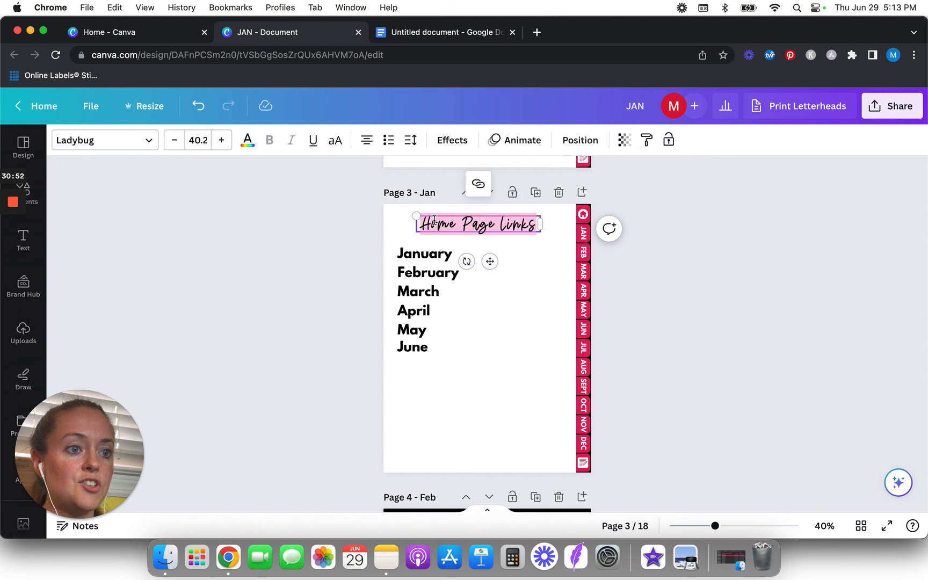
{"action": "left_click", "coordinate": [289, 290]}
{"action": "left_click_drag", "start_coordinate": [343, 236], "coordinate": [437, 339]}
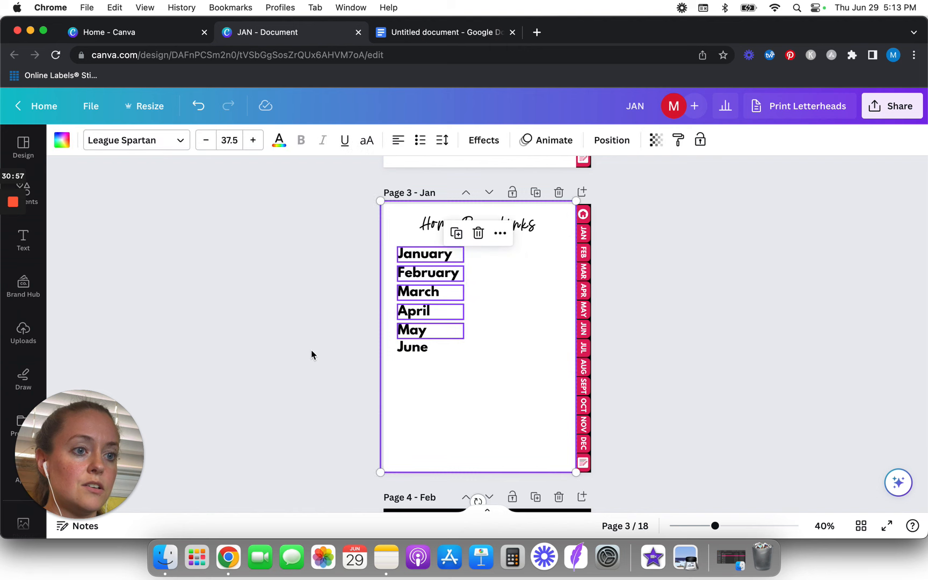
{"action": "left_click", "coordinate": [298, 288]}
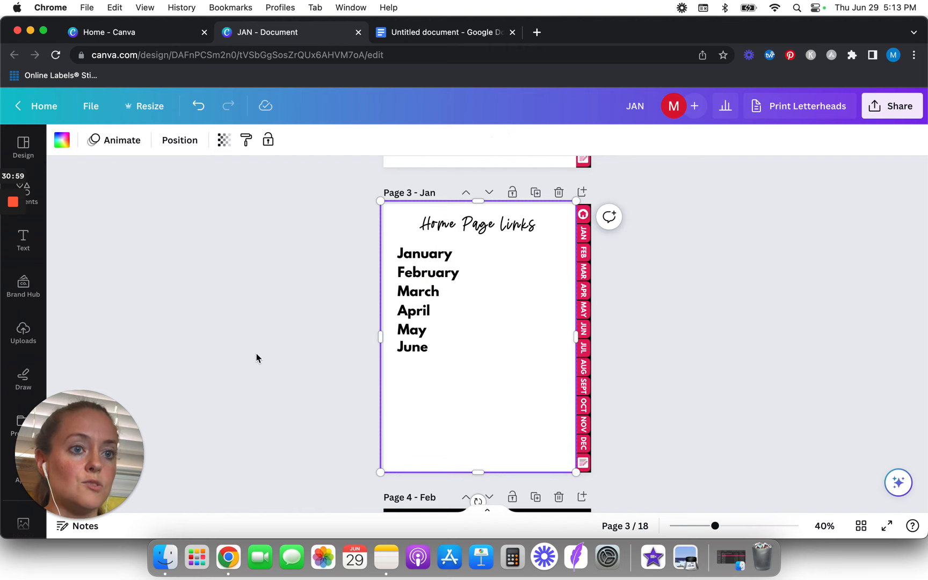
{"action": "left_click", "coordinate": [261, 282]}
{"action": "left_click_drag", "start_coordinate": [357, 252], "coordinate": [438, 353]}
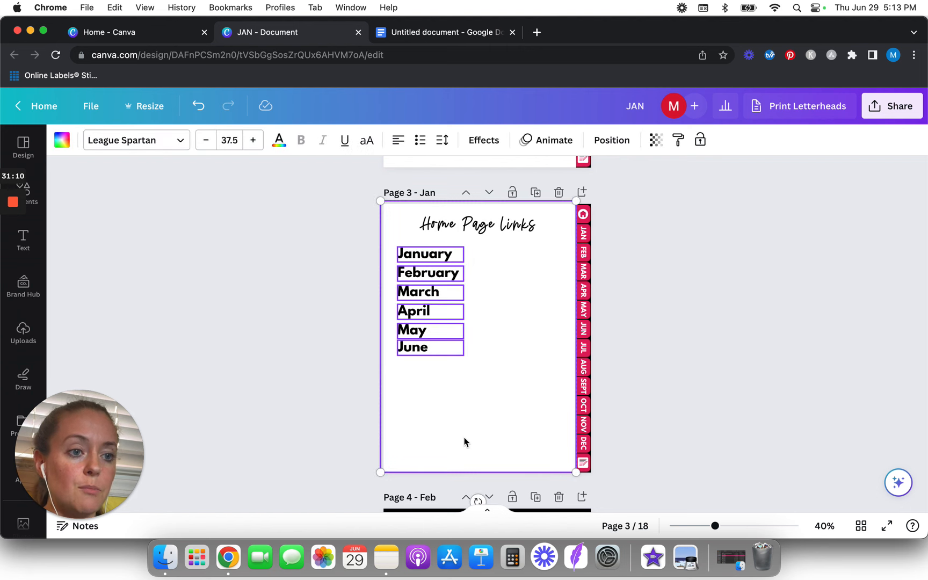
{"action": "left_click", "coordinate": [452, 417], "text": "shift"}
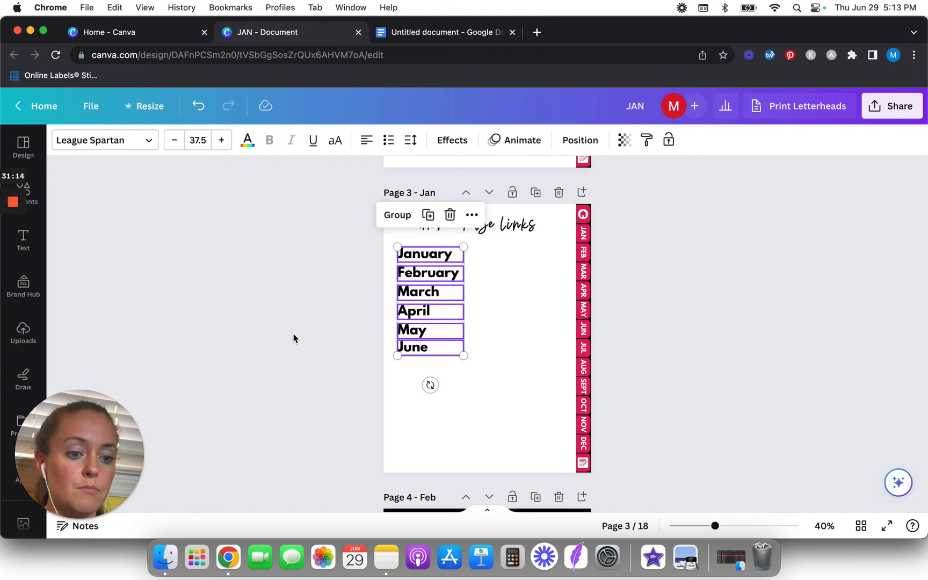
{"action": "left_click", "coordinate": [406, 409]}
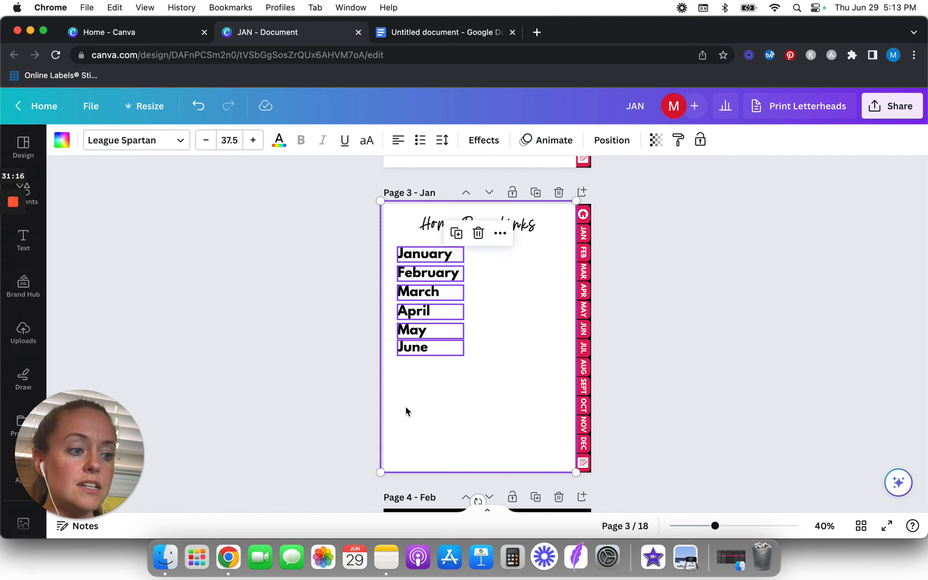
{"action": "key", "text": "Delete"}
{"action": "left_click", "coordinate": [352, 270]}
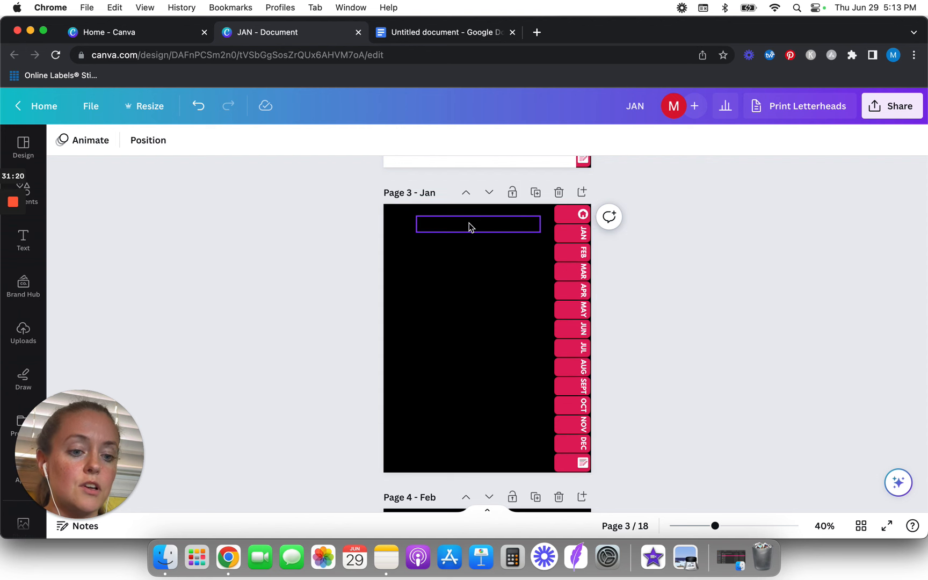
{"action": "key", "text": "super+z"}
Delete only the month names January to June from the Jan page, leaving the white background out of the selection
{"action": "left_click_drag", "start_coordinate": [347, 257], "coordinate": [453, 362]}
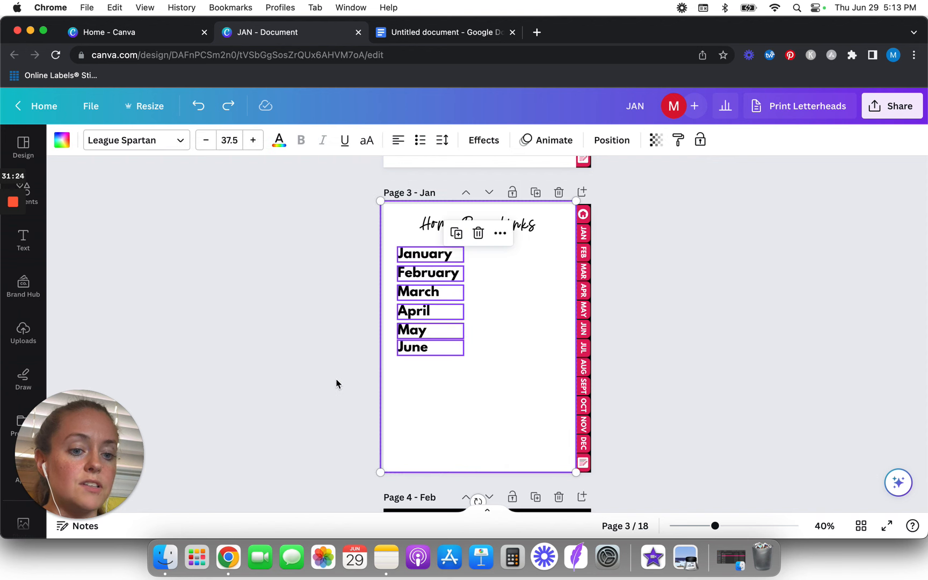
{"action": "left_click", "coordinate": [454, 437], "text": "shift"}
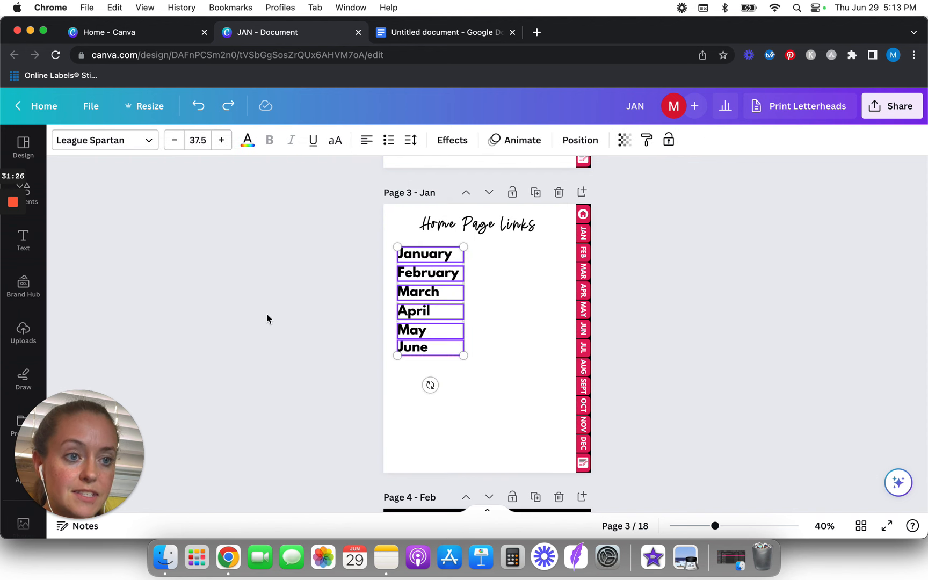
{"action": "key", "text": "Delete"}
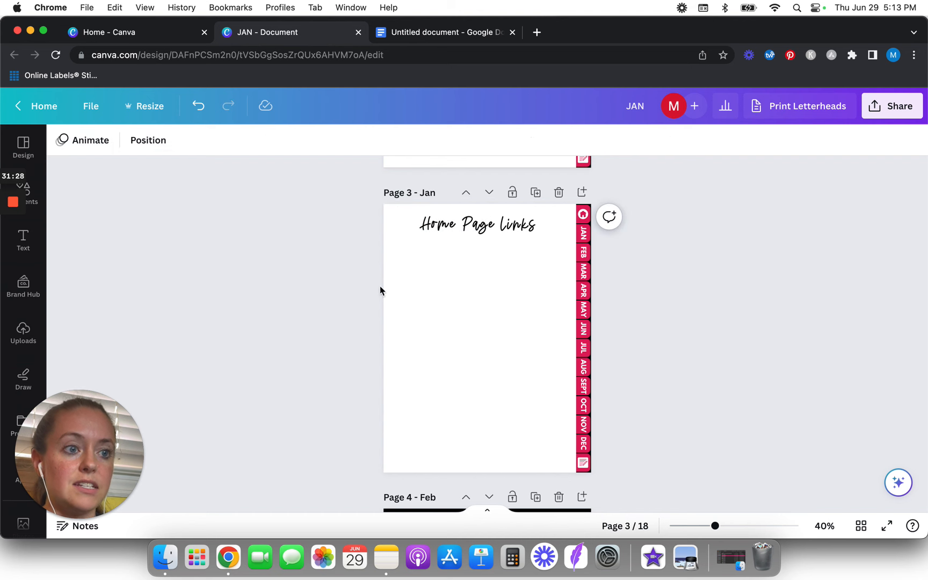
Replace the "Home Page links" heading on the Jan page with "january" in lowercase
{"action": "double_click", "coordinate": [503, 220]}
{"action": "type", "text": "January"}
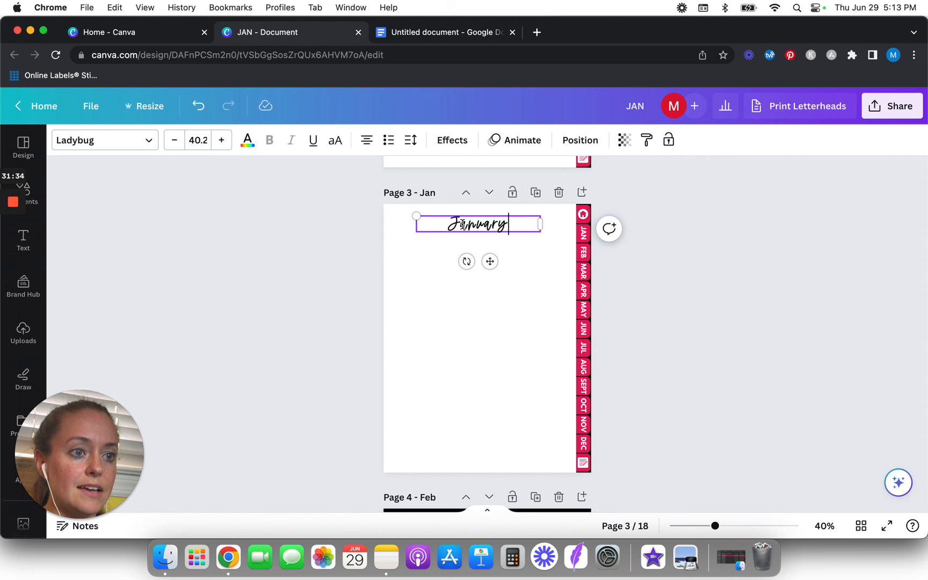
{"action": "scroll", "coordinate": [292, 320], "scroll_direction": "up", "scroll_amount": 5}
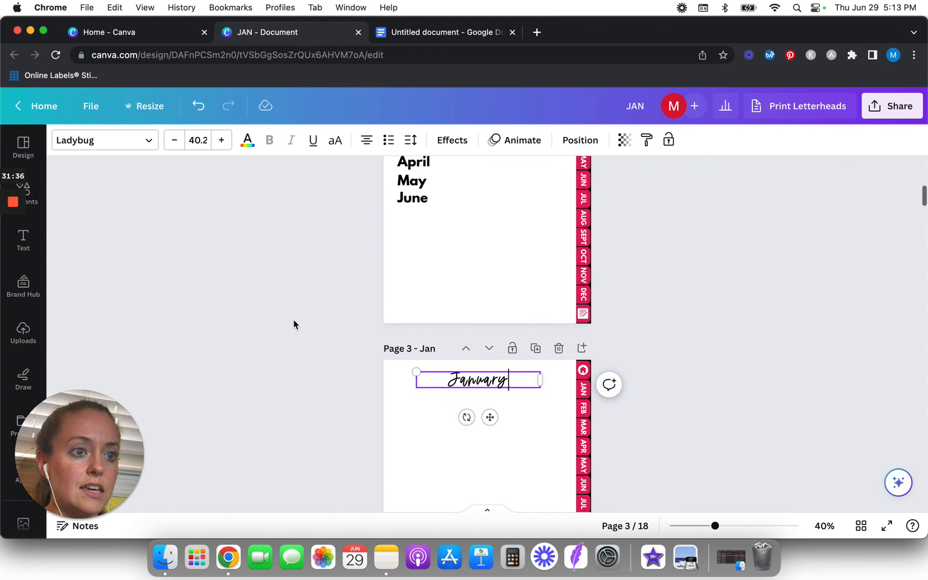
{"action": "scroll", "coordinate": [293, 321], "scroll_direction": "down", "scroll_amount": 5}
{"action": "scroll", "coordinate": [293, 320], "scroll_direction": "up", "scroll_amount": 2}
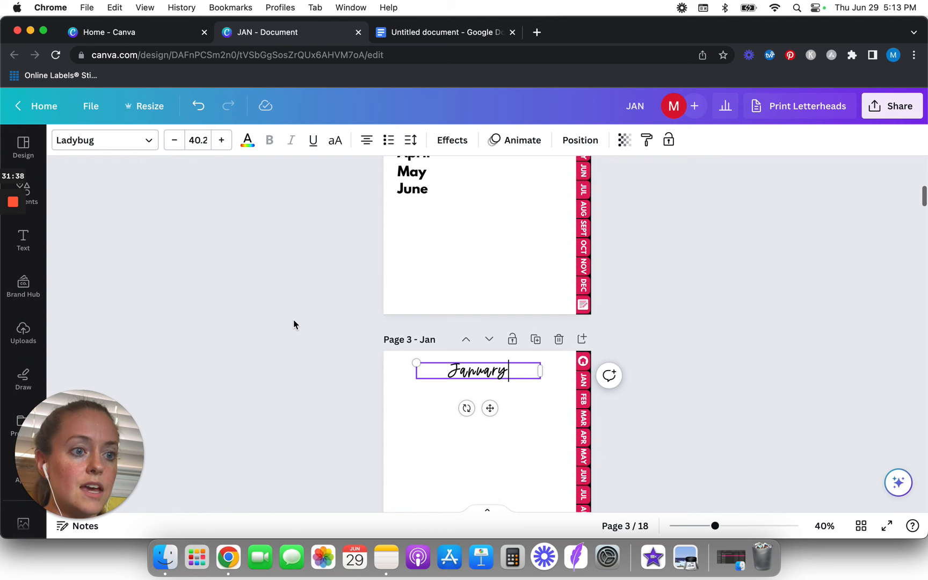
{"action": "scroll", "coordinate": [293, 321], "scroll_direction": "down", "scroll_amount": 5}
{"action": "scroll", "coordinate": [293, 322], "scroll_direction": "up", "scroll_amount": 4}
{"action": "key", "text": "super+a"}
{"action": "type", "text": "January"}
{"action": "left_click", "coordinate": [363, 323]}
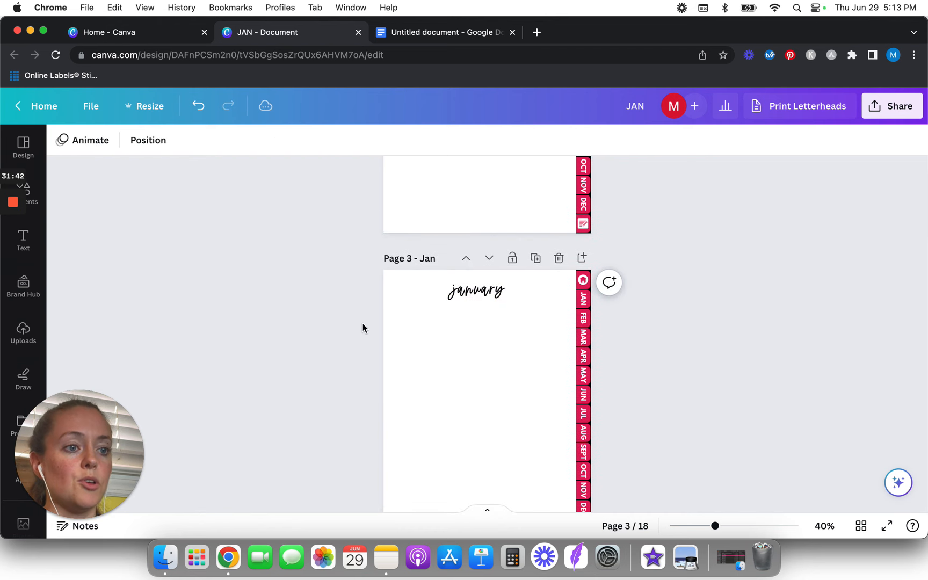
Move the "january" heading slightly higher, closer to the upper edge of the Jan page
{"action": "scroll", "coordinate": [362, 324], "scroll_direction": "down", "scroll_amount": 2}
{"action": "left_click_drag", "start_coordinate": [482, 244], "coordinate": [482, 236]}
{"action": "left_click", "coordinate": [337, 270]}
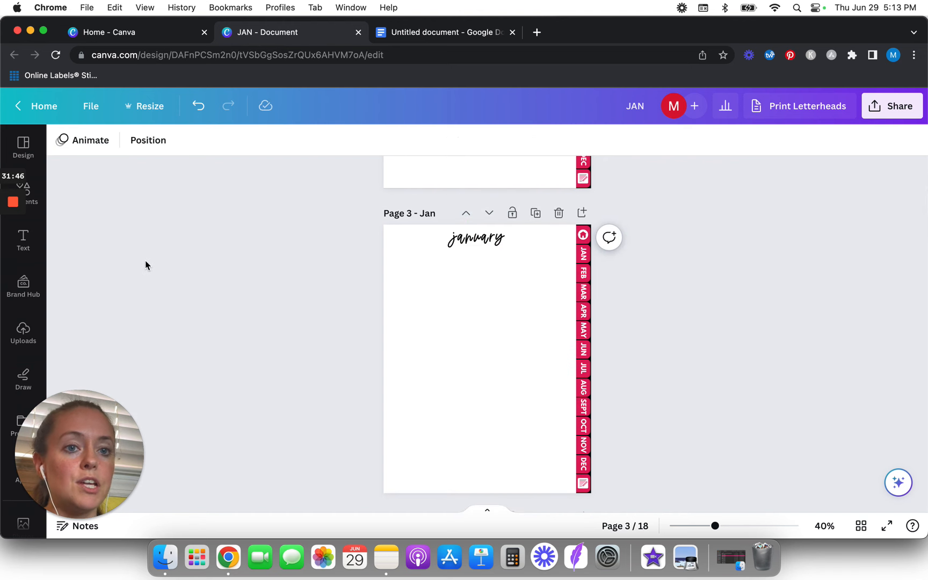
Insert a plain table with three columns and four rows on the Jan page and add one row to it
{"action": "left_click", "coordinate": [37, 203]}
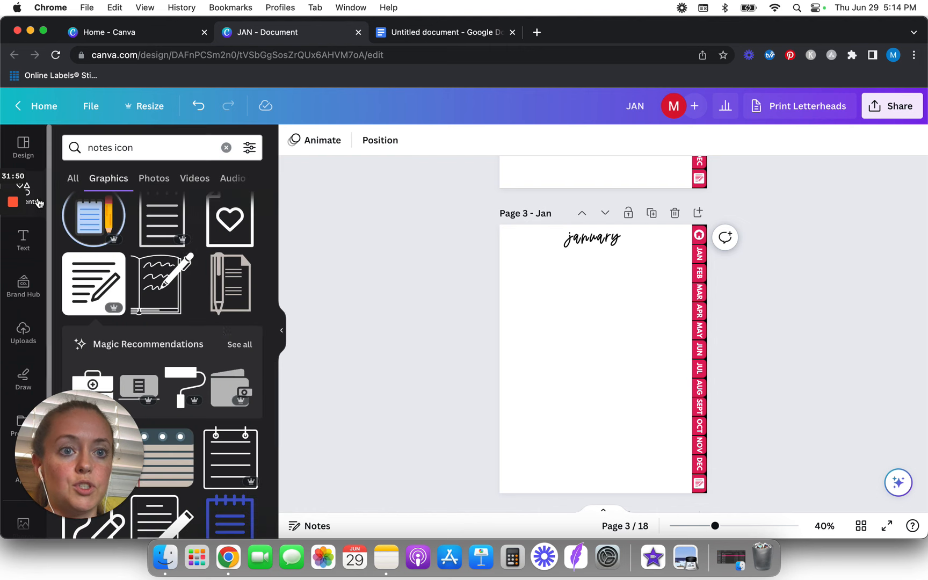
{"action": "scroll", "coordinate": [218, 333], "scroll_direction": "down", "scroll_amount": 5}
{"action": "scroll", "coordinate": [217, 335], "scroll_direction": "up", "scroll_amount": 5}
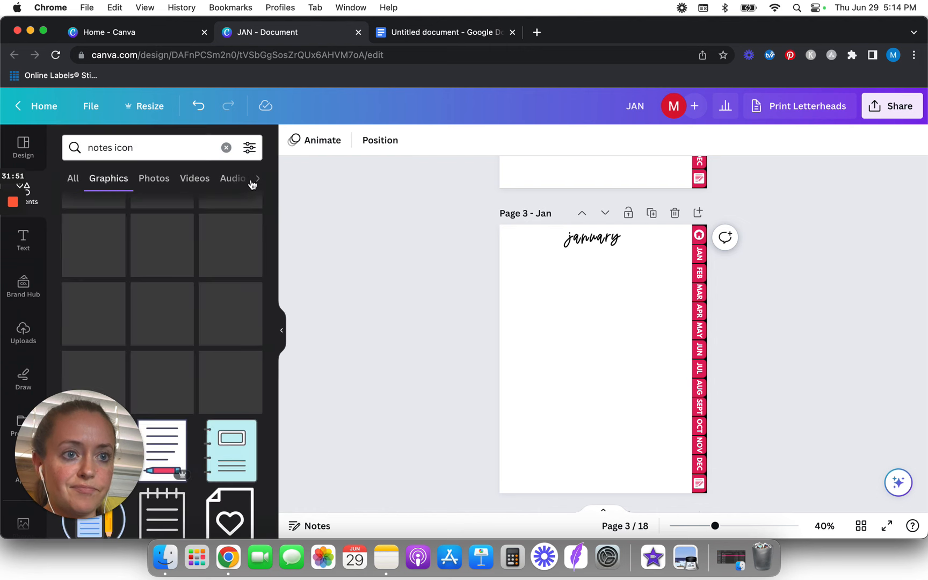
{"action": "left_click", "coordinate": [226, 147]}
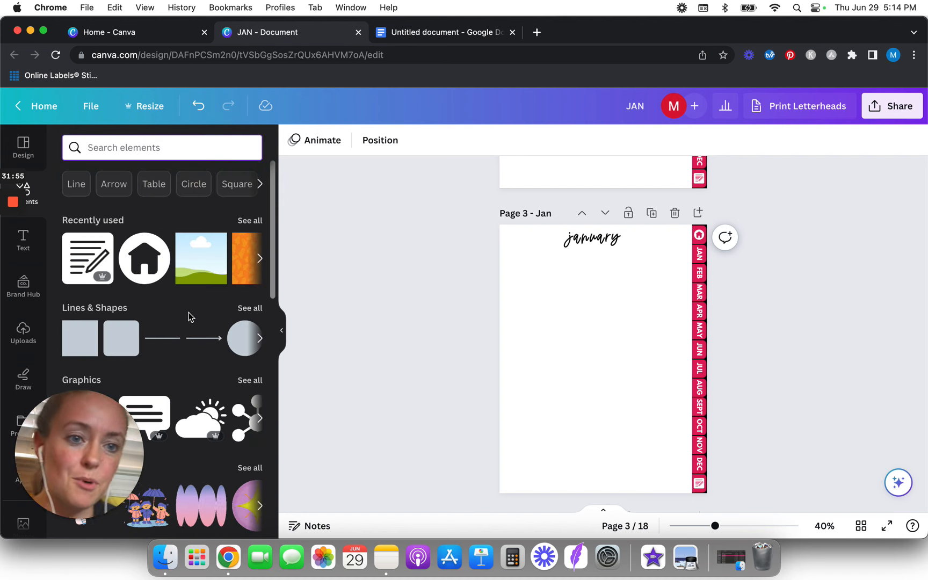
{"action": "scroll", "coordinate": [188, 311], "scroll_direction": "down", "scroll_amount": 5}
{"action": "scroll", "coordinate": [188, 317], "scroll_direction": "down", "scroll_amount": 5}
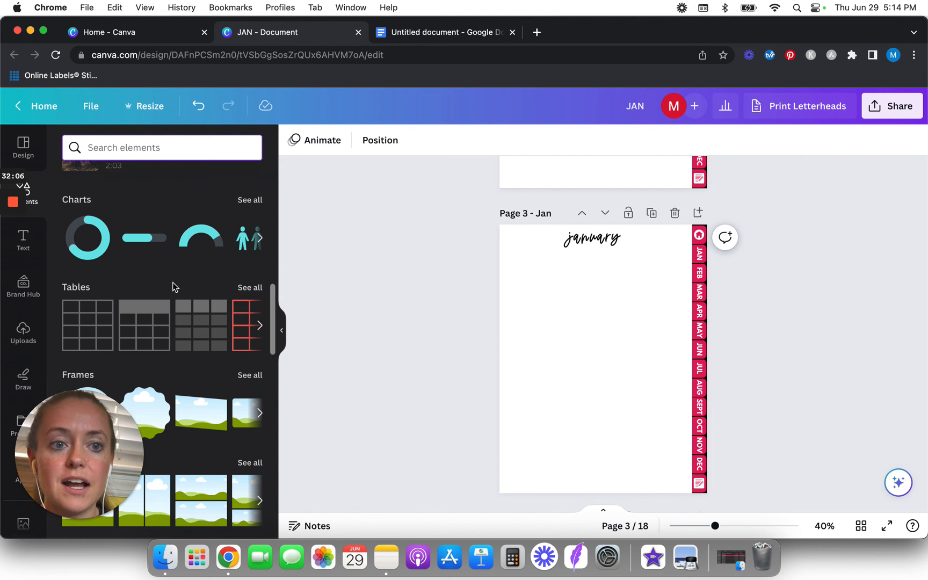
{"action": "left_click", "coordinate": [75, 342]}
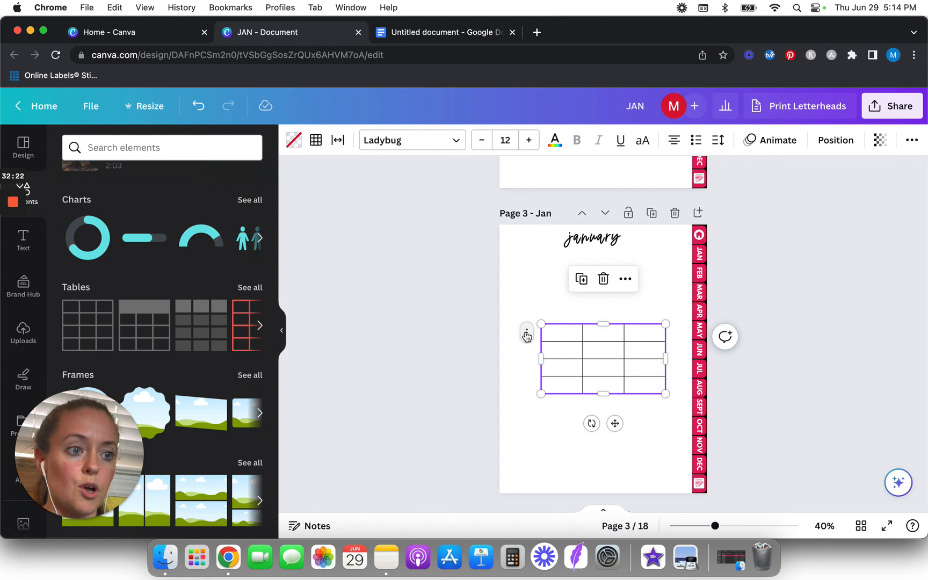
{"action": "left_click", "coordinate": [526, 335]}
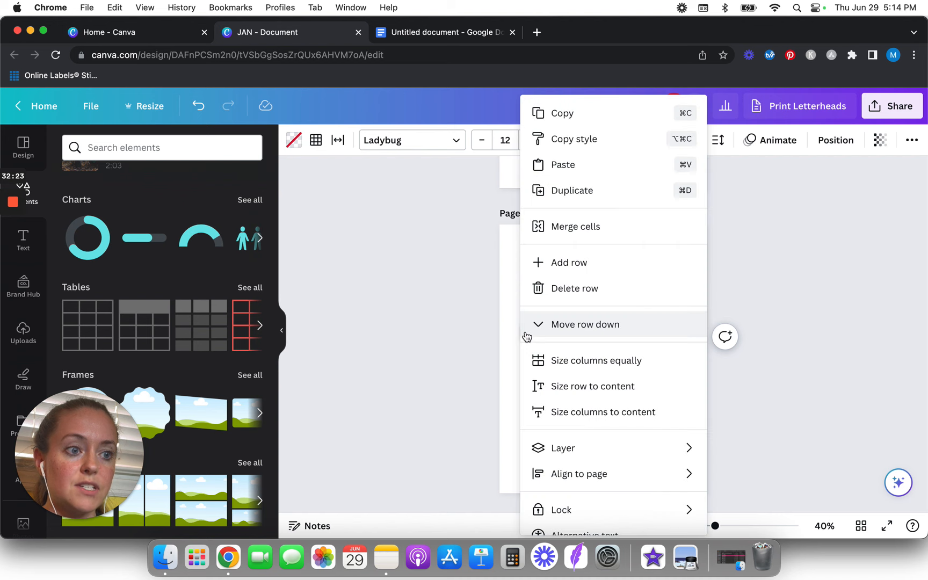
{"action": "left_click", "coordinate": [557, 264]}
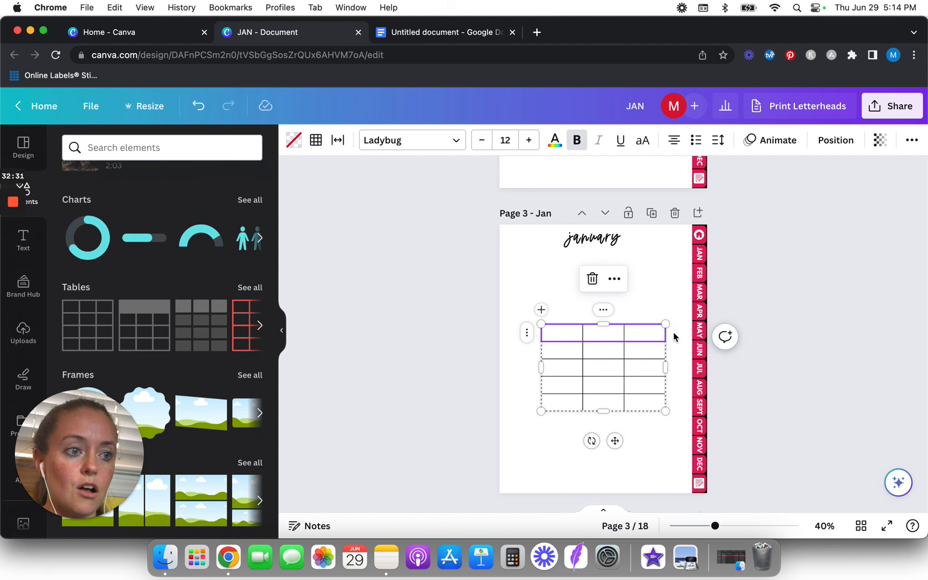
Add four columns to the table so that it has seven, one for each weekday
{"action": "right_click", "coordinate": [603, 314]}
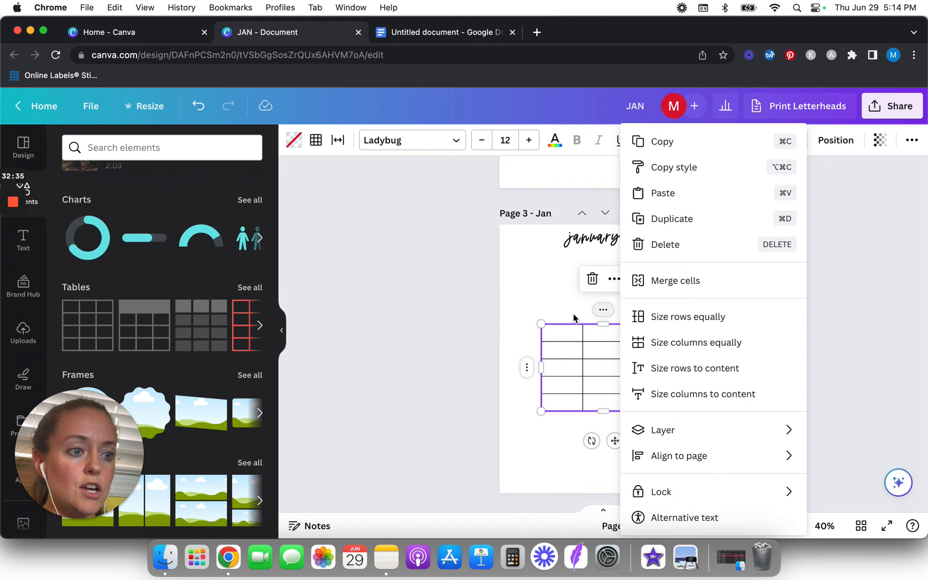
{"action": "left_click", "coordinate": [443, 354]}
{"action": "left_click", "coordinate": [603, 346]}
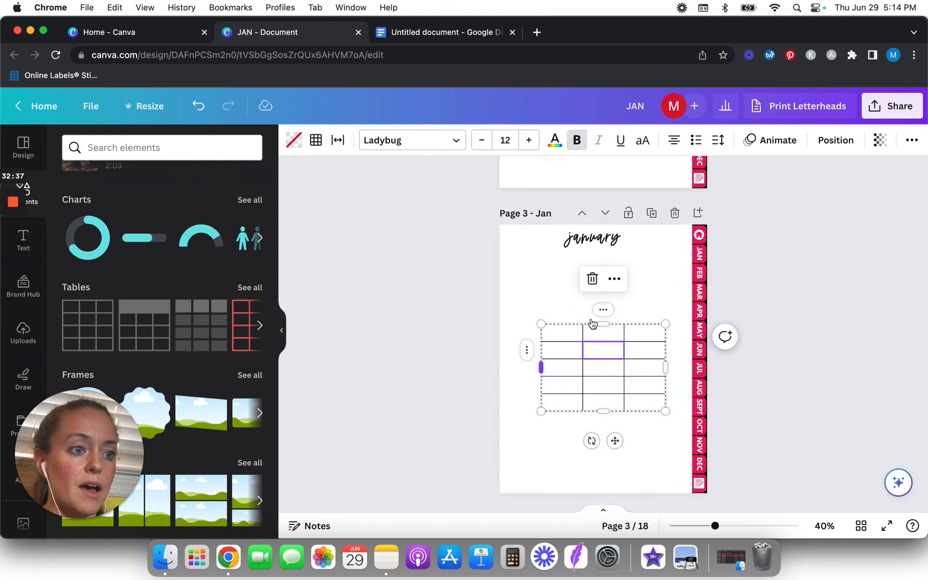
{"action": "left_click", "coordinate": [603, 310]}
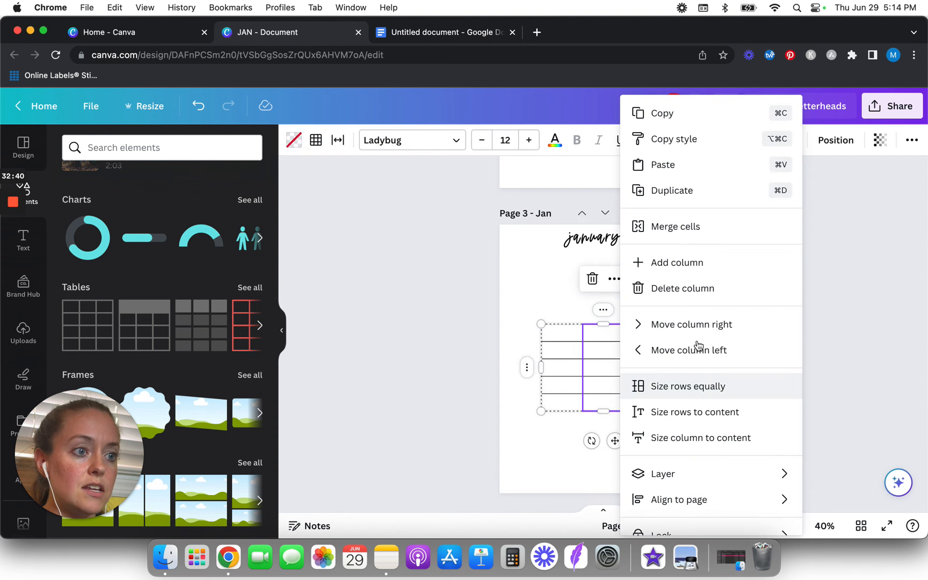
{"action": "left_click", "coordinate": [691, 273]}
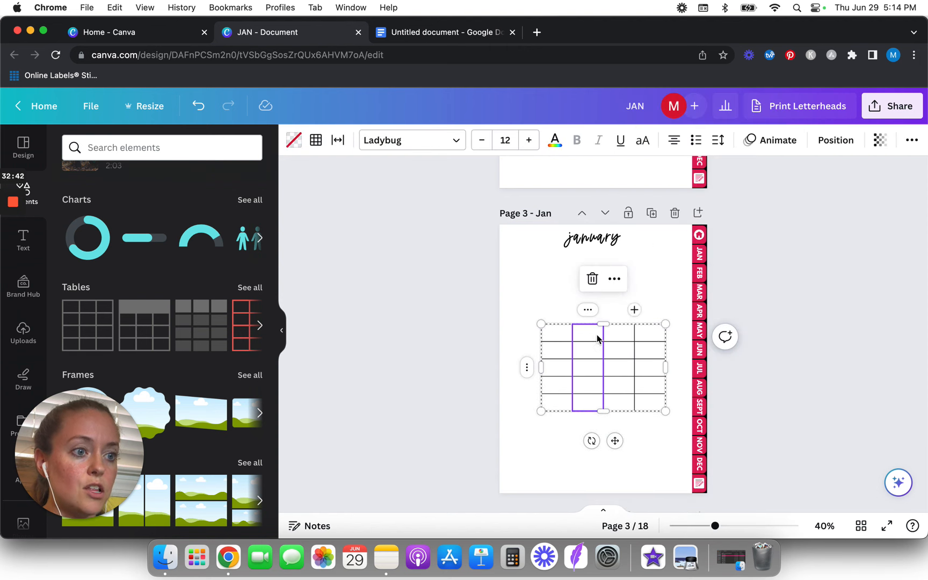
{"action": "left_click", "coordinate": [587, 310]}
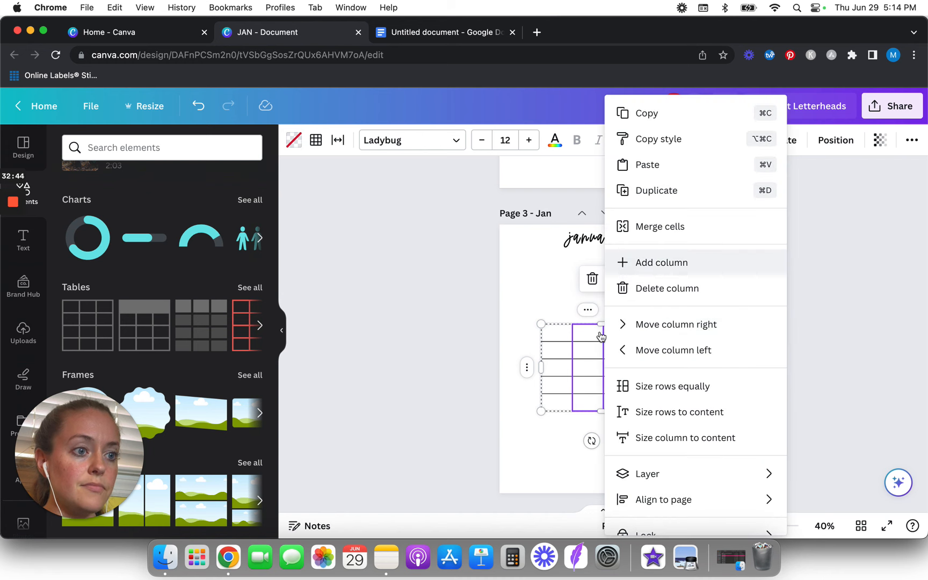
{"action": "left_click", "coordinate": [659, 263]}
{"action": "left_click", "coordinate": [578, 311]}
{"action": "left_click", "coordinate": [655, 262]}
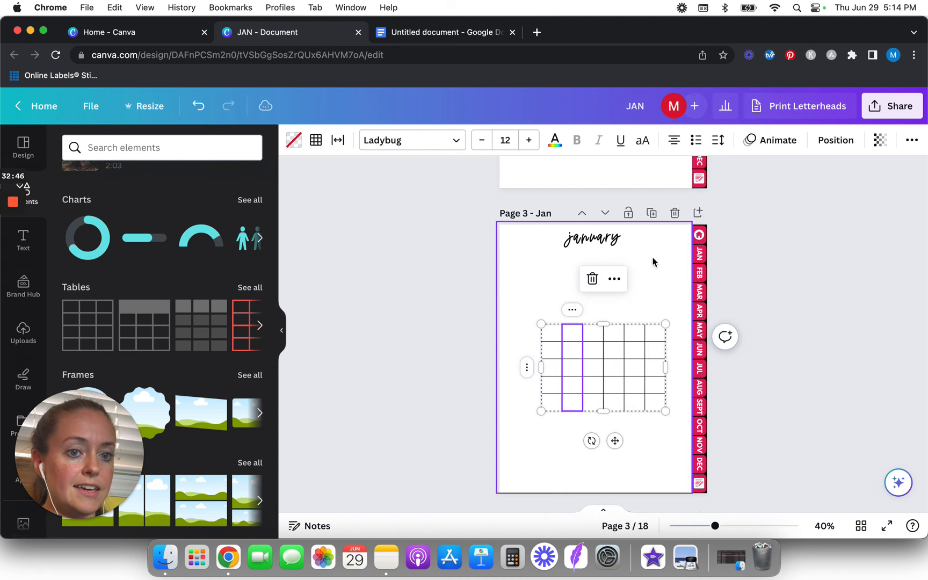
{"action": "left_click", "coordinate": [574, 310]}
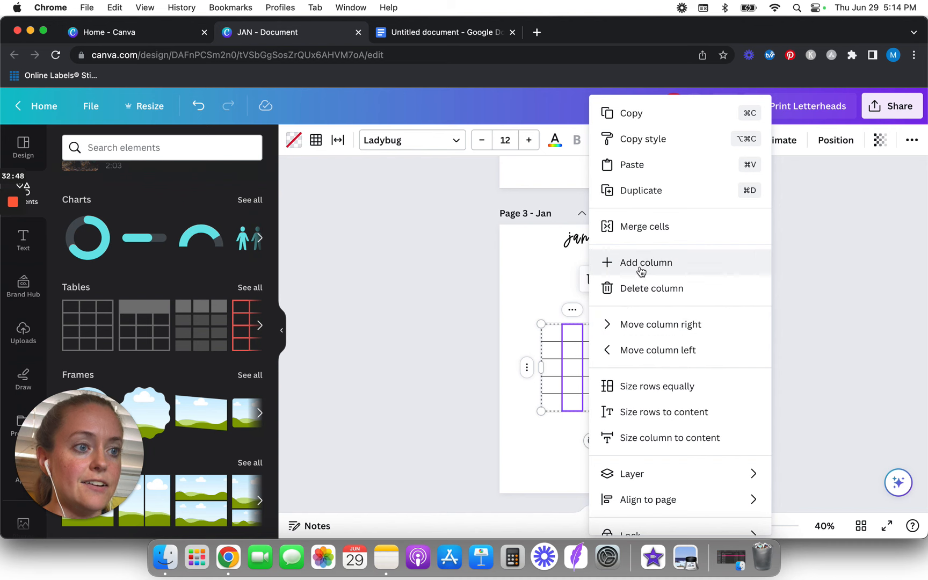
{"action": "left_click", "coordinate": [639, 265]}
{"action": "left_click", "coordinate": [456, 356]}
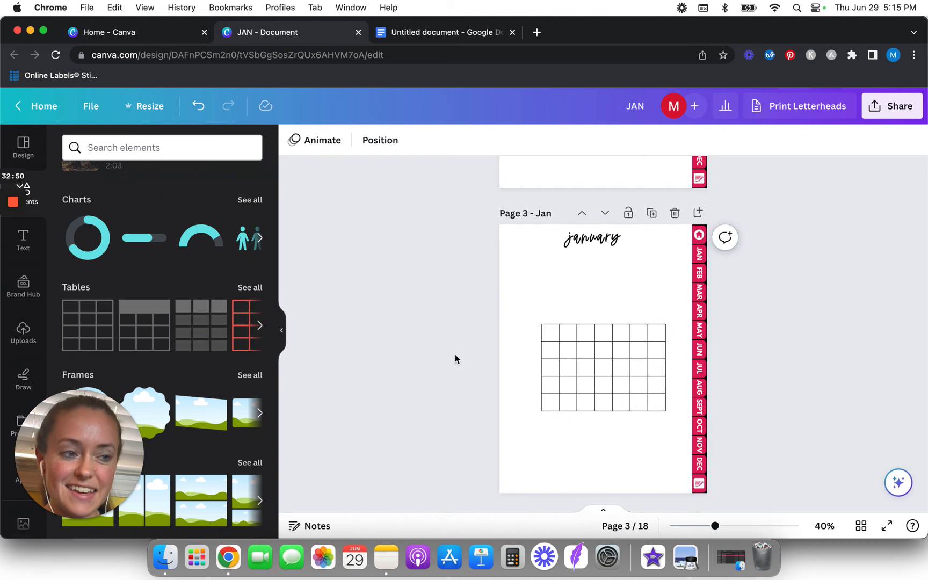
Move the table directly under the "january" heading and enlarge it to nearly the full width of the white page area
{"action": "left_click_drag", "start_coordinate": [588, 379], "coordinate": [562, 306]}
{"action": "left_click_drag", "start_coordinate": [635, 341], "coordinate": [682, 378]}
{"action": "left_click", "coordinate": [355, 311]}
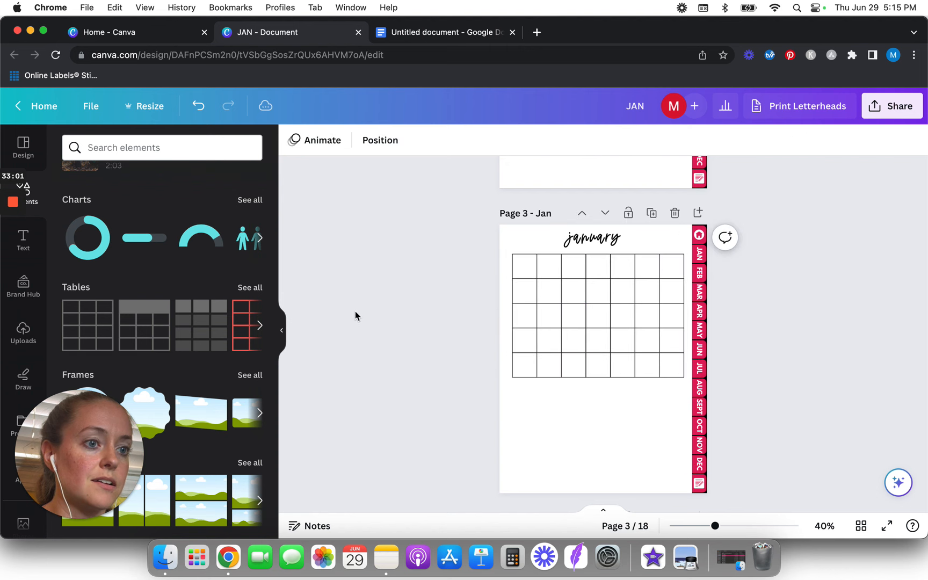
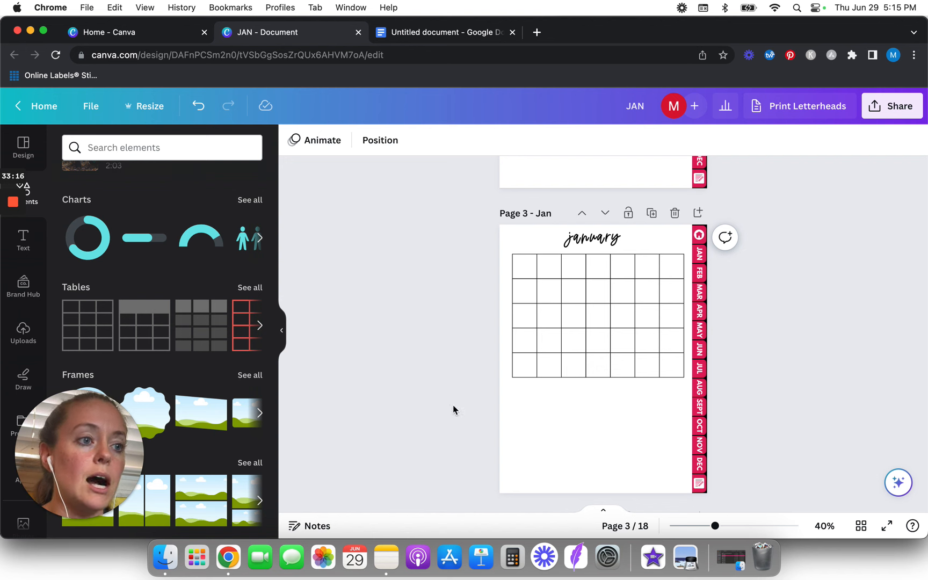
Place a copy of the "january" heading centered below the table and change its text to "notes" in lowercase
{"action": "left_click", "coordinate": [584, 241]}
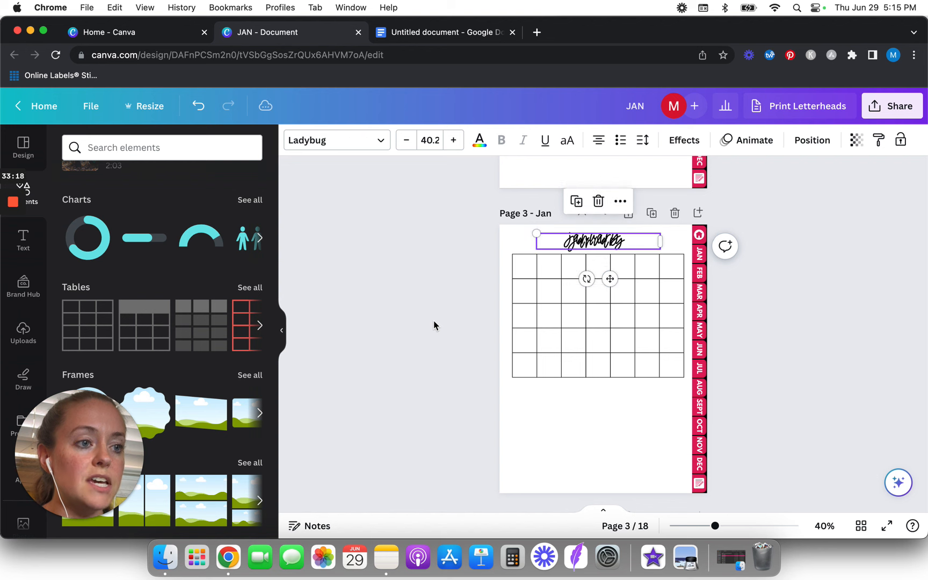
{"action": "left_click_drag", "start_coordinate": [585, 230], "coordinate": [588, 387]}
{"action": "double_click", "coordinate": [595, 398]}
{"action": "type", "text": "Notes"}
{"action": "key", "text": "BackSpace"}
{"action": "key", "text": "BackSpace"}
{"action": "key", "text": "BackSpace"}
{"action": "key", "text": "BackSpace"}
{"action": "key", "text": "BackSpace"}
{"action": "type", "text": "notes"}
{"action": "left_click", "coordinate": [399, 396]}
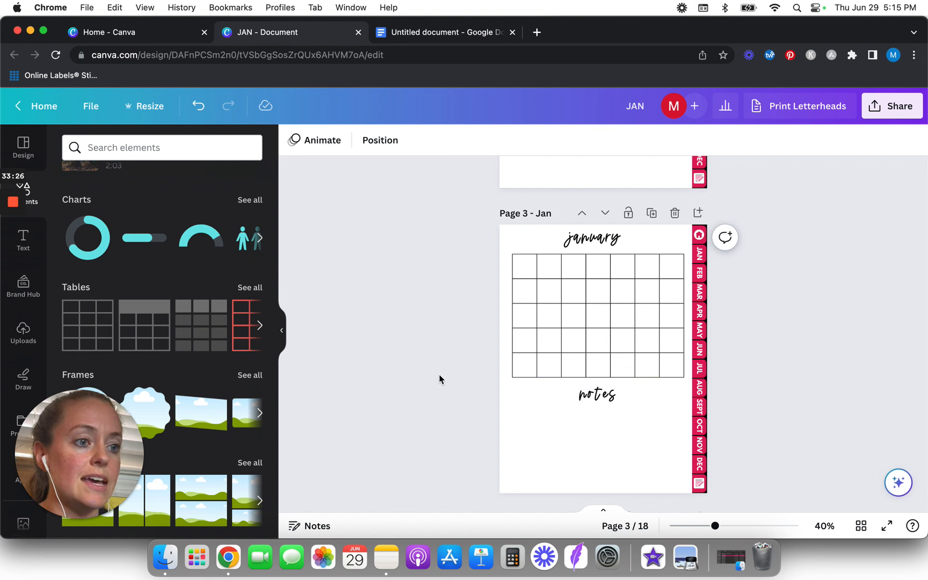
Add a horizontal line of weight 2 below the "notes" heading, spanning the full width of the table
{"action": "key", "text": "l"}
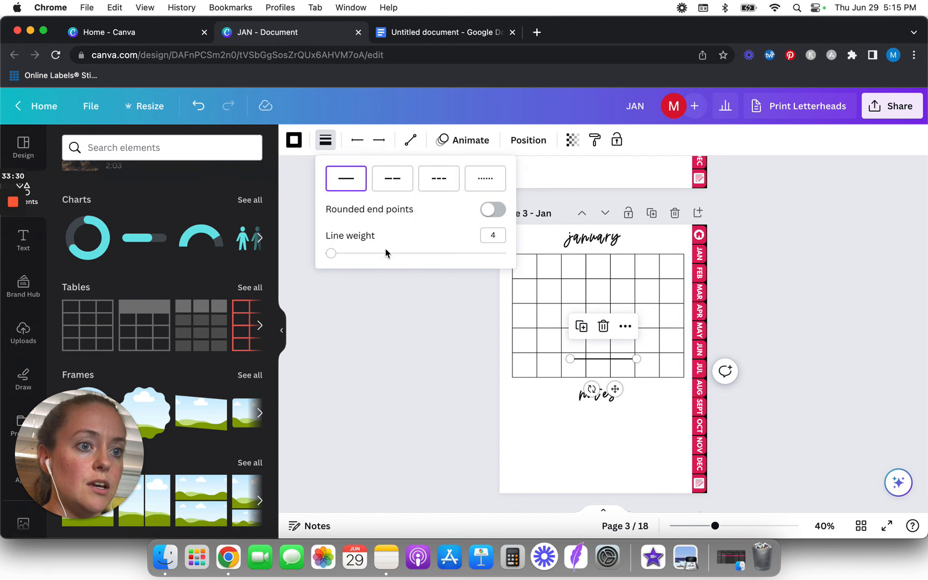
{"action": "left_click_drag", "start_coordinate": [333, 256], "coordinate": [328, 256]}
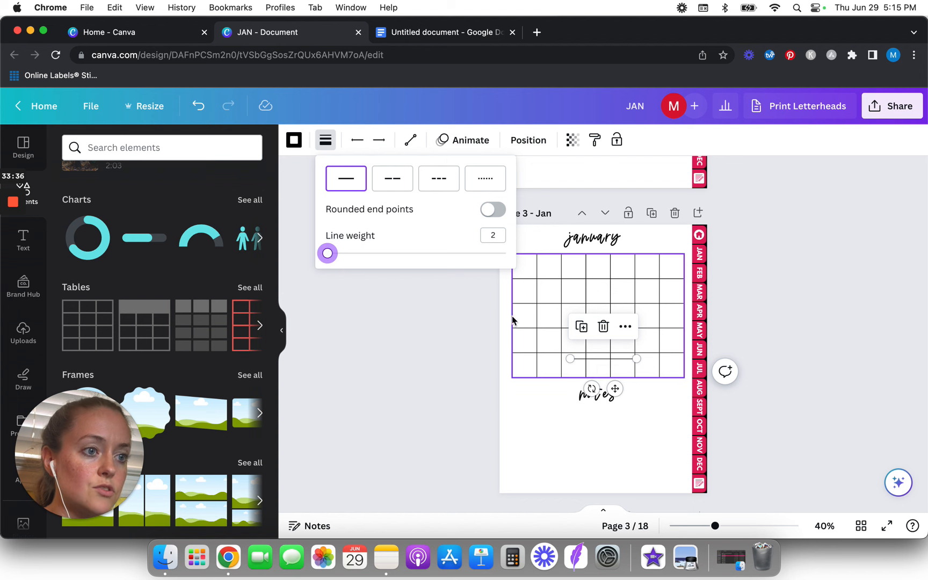
{"action": "left_click_drag", "start_coordinate": [615, 388], "coordinate": [683, 416]}
{"action": "left_click", "coordinate": [523, 434]}
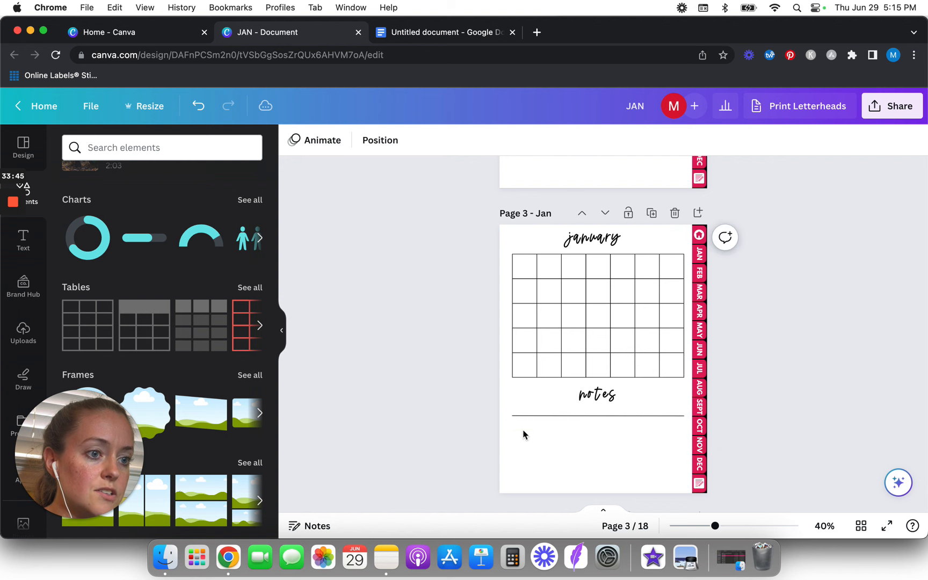
Duplicate the line six times at equal spacing downward to form seven writing lines under "notes"
{"action": "left_click", "coordinate": [551, 419]}
{"action": "left_click_drag", "start_coordinate": [611, 450], "coordinate": [609, 454]}
{"action": "key", "text": "super+d"}
{"action": "key", "text": "super+d"}
{"action": "key", "text": "super+d"}
{"action": "key", "text": "super+d"}
{"action": "key", "text": "super+d"}
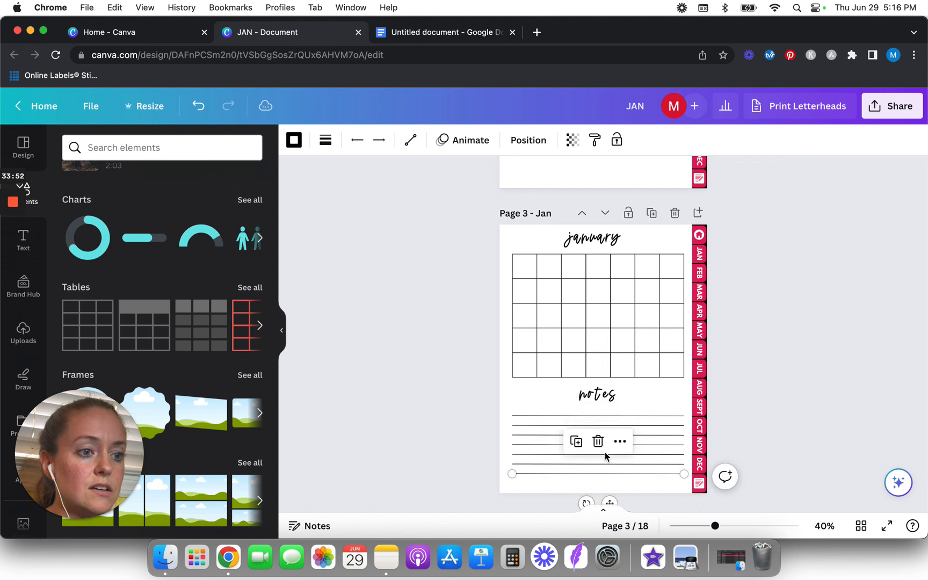
{"action": "left_click", "coordinate": [398, 421]}
{"action": "left_click", "coordinate": [518, 475]}
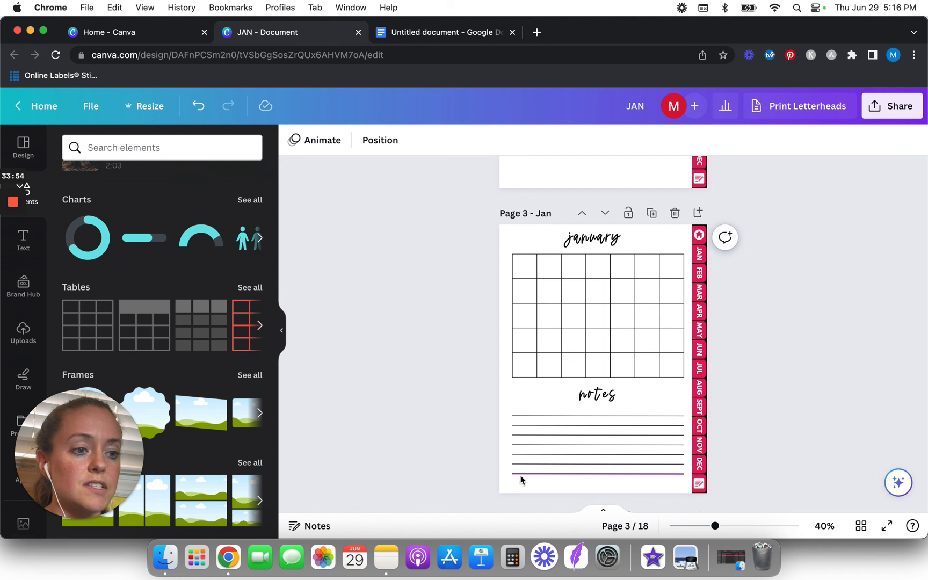
{"action": "left_click", "coordinate": [442, 436]}
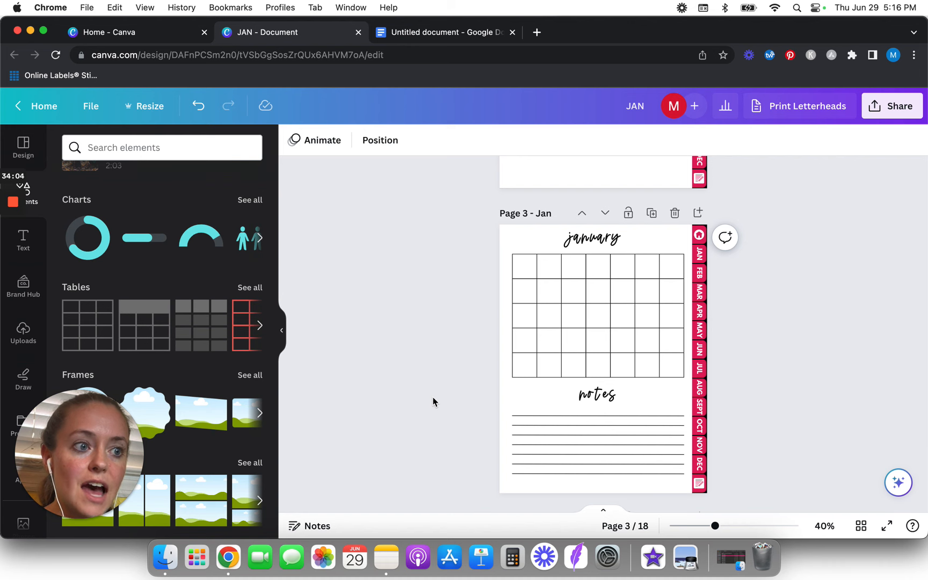
Copy all elements of the Jan page onto the empty Feb page and change the pasted heading to "february"
{"action": "scroll", "coordinate": [433, 401], "scroll_direction": "down", "scroll_amount": 2}
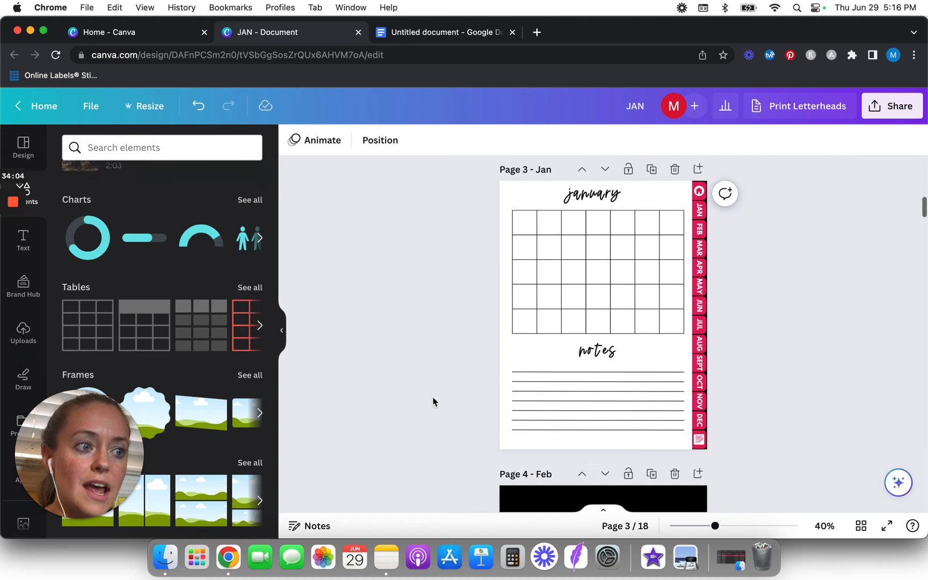
{"action": "left_click", "coordinate": [278, 329]}
{"action": "key", "text": "super+a"}
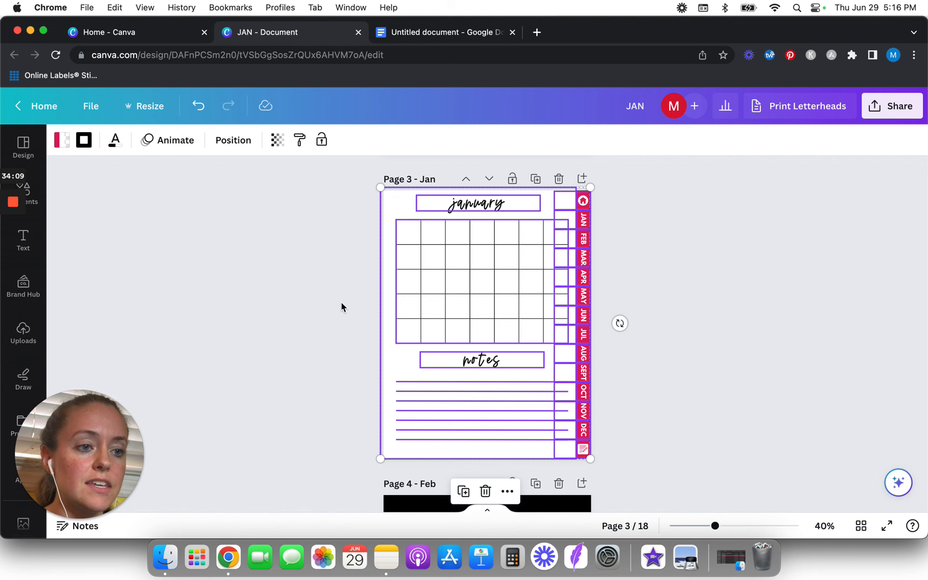
{"action": "scroll", "coordinate": [342, 307], "scroll_direction": "down", "scroll_amount": 5}
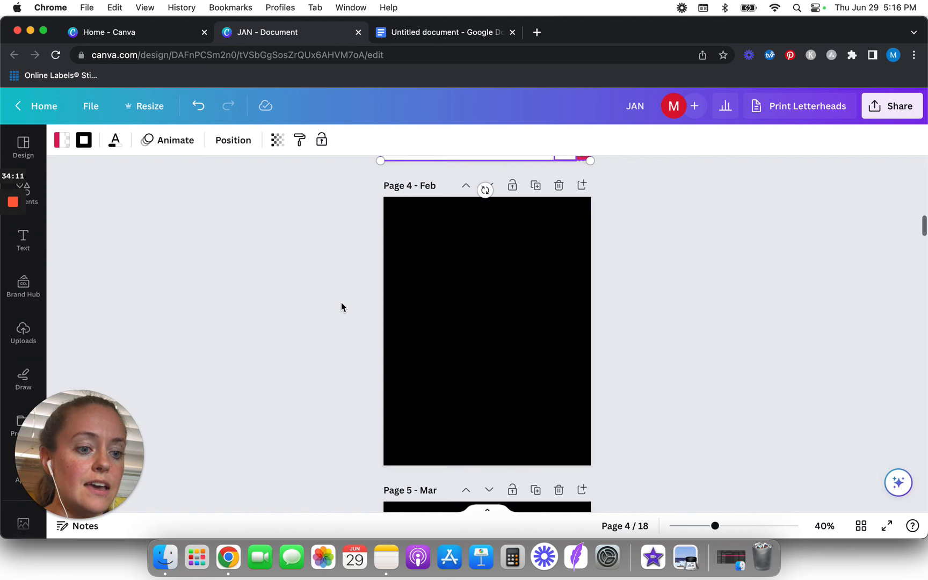
{"action": "key", "text": "super+v"}
{"action": "left_click", "coordinate": [334, 240]}
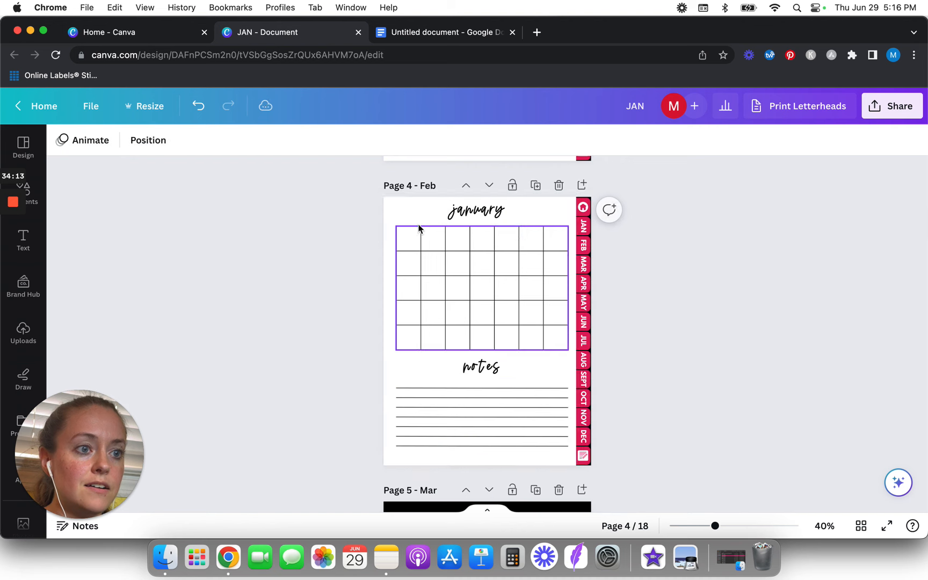
{"action": "double_click", "coordinate": [463, 219]}
{"action": "type", "text": "february"}
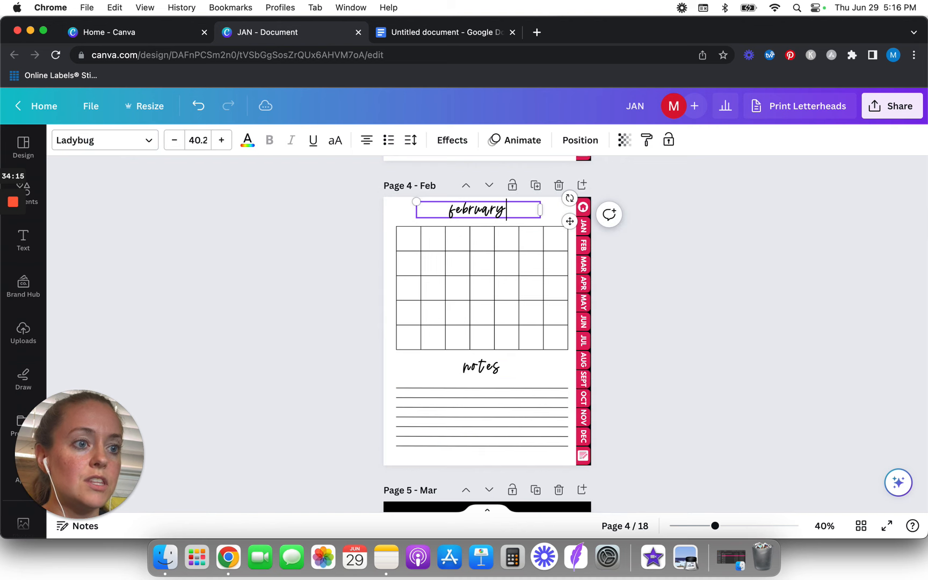
Copy all elements of the Feb page and paste them onto the empty Mar, Apr, May and Jun pages
{"action": "left_click", "coordinate": [326, 287]}
{"action": "key", "text": "super+a"}
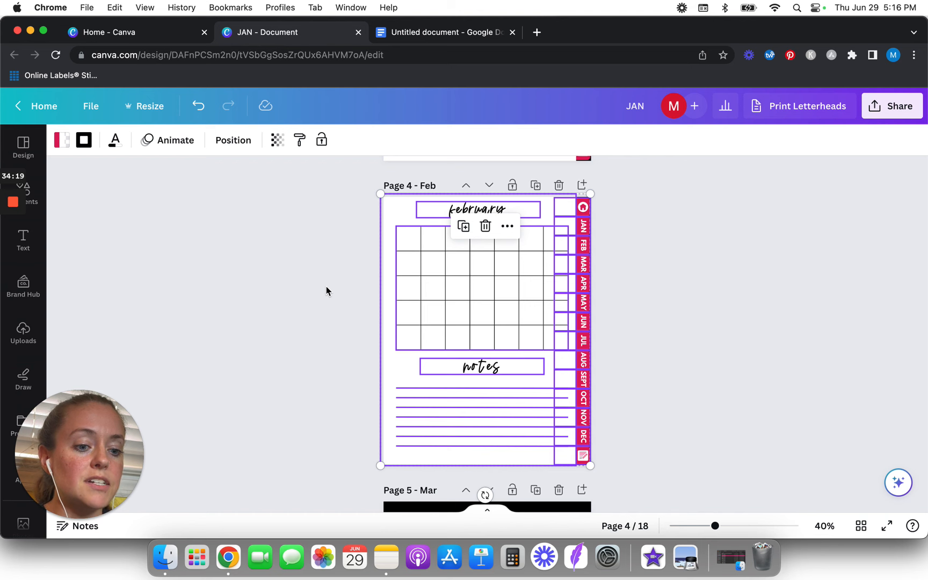
{"action": "scroll", "coordinate": [326, 290], "scroll_direction": "down", "scroll_amount": 6}
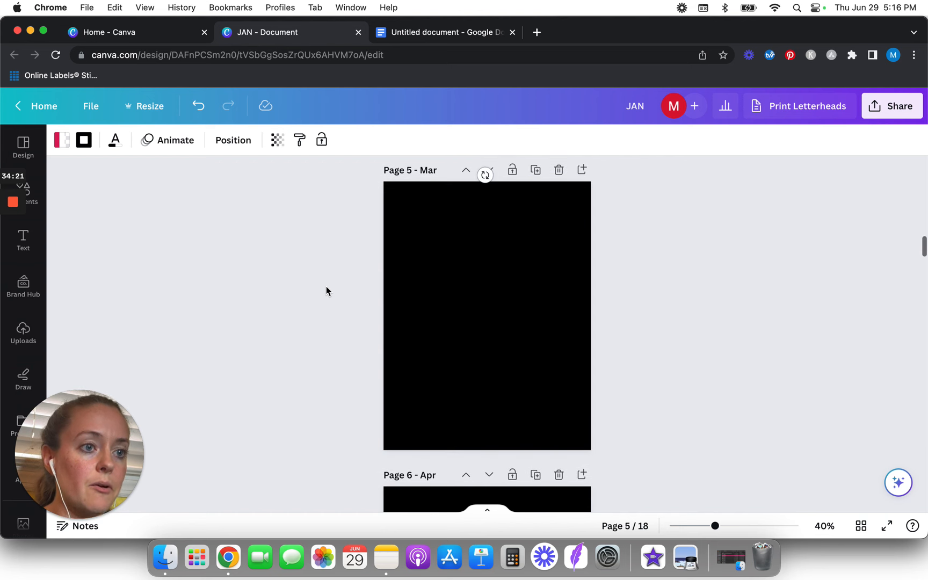
{"action": "key", "text": "super+v"}
{"action": "scroll", "coordinate": [327, 291], "scroll_direction": "down", "scroll_amount": 6}
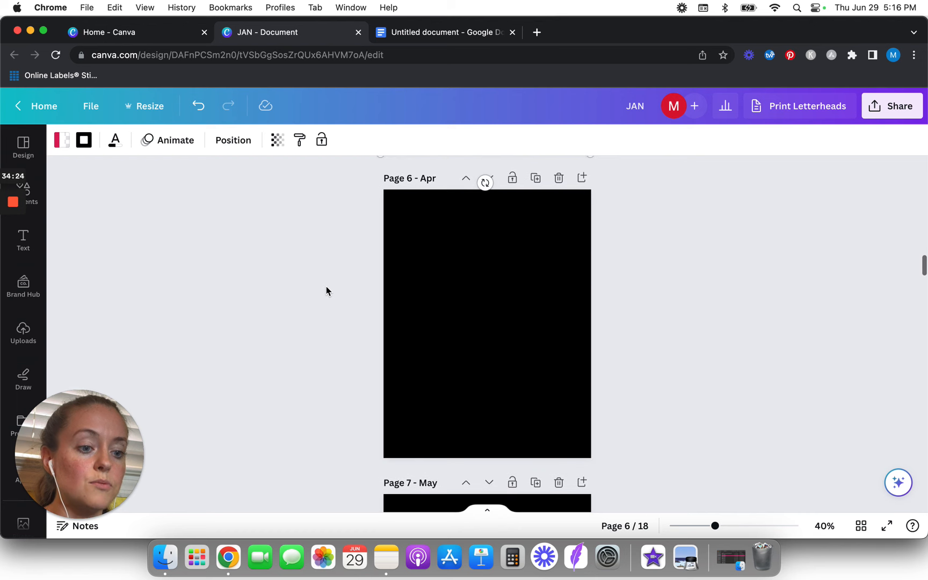
{"action": "key", "text": "super+v"}
{"action": "scroll", "coordinate": [326, 288], "scroll_direction": "down", "scroll_amount": 6}
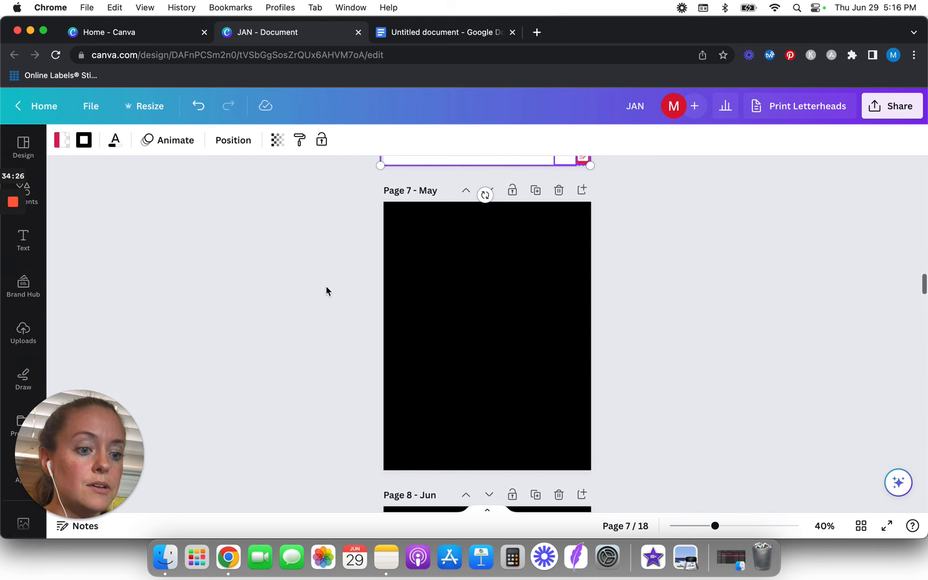
{"action": "key", "text": "super+v"}
{"action": "scroll", "coordinate": [326, 291], "scroll_direction": "down", "scroll_amount": 6}
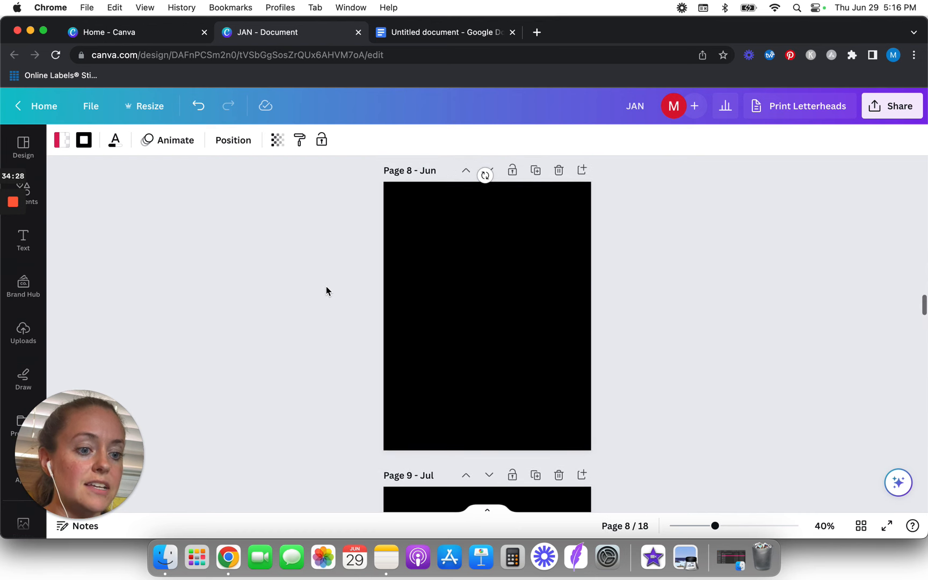
{"action": "key", "text": "super+v"}
Paste the copied February layout onto the empty Jul, Aug, Sept and Oct pages
{"action": "scroll", "coordinate": [326, 291], "scroll_direction": "down", "scroll_amount": 6}
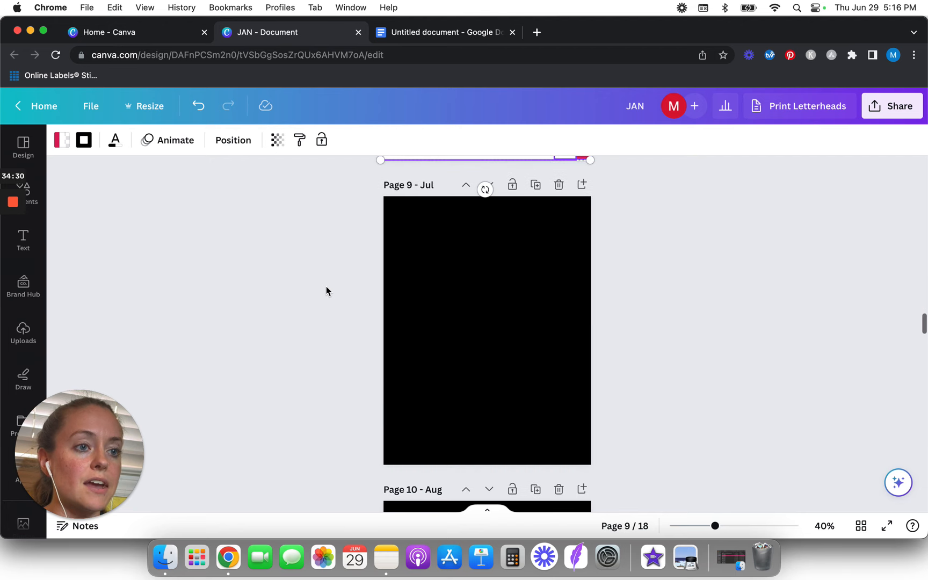
{"action": "key", "text": "super+v"}
{"action": "scroll", "coordinate": [327, 291], "scroll_direction": "down", "scroll_amount": 6}
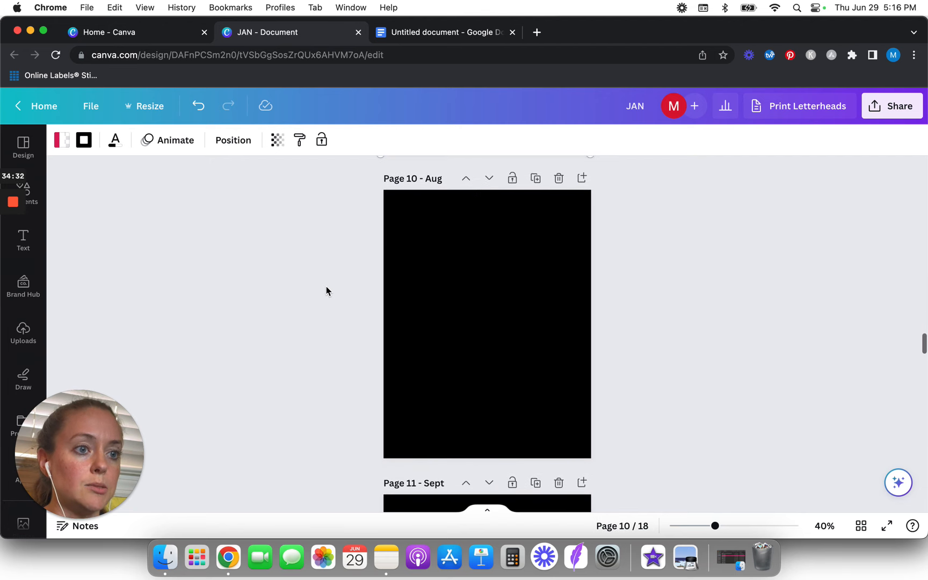
{"action": "key", "text": "super+v"}
{"action": "scroll", "coordinate": [327, 290], "scroll_direction": "down", "scroll_amount": 6}
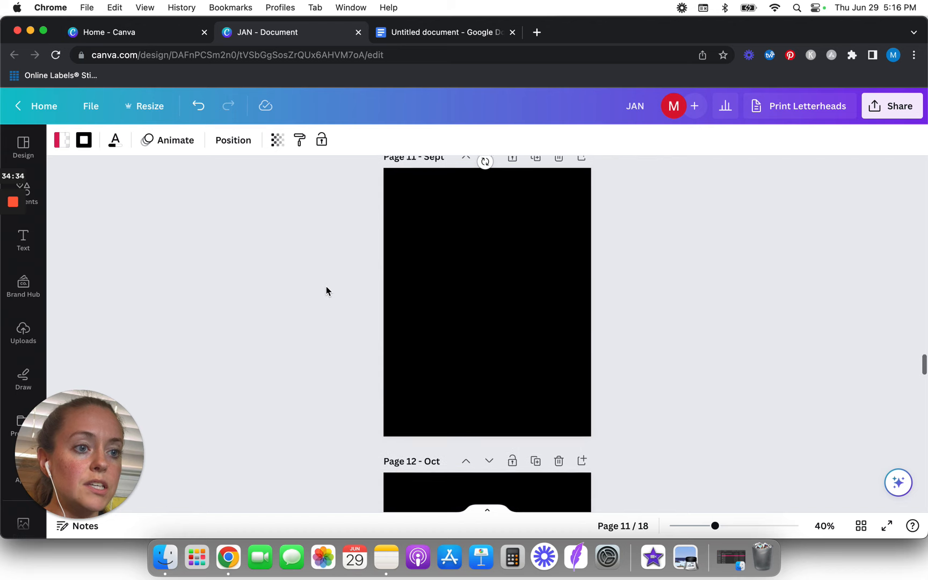
{"action": "key", "text": "super+v"}
{"action": "scroll", "coordinate": [326, 290], "scroll_direction": "down", "scroll_amount": 6}
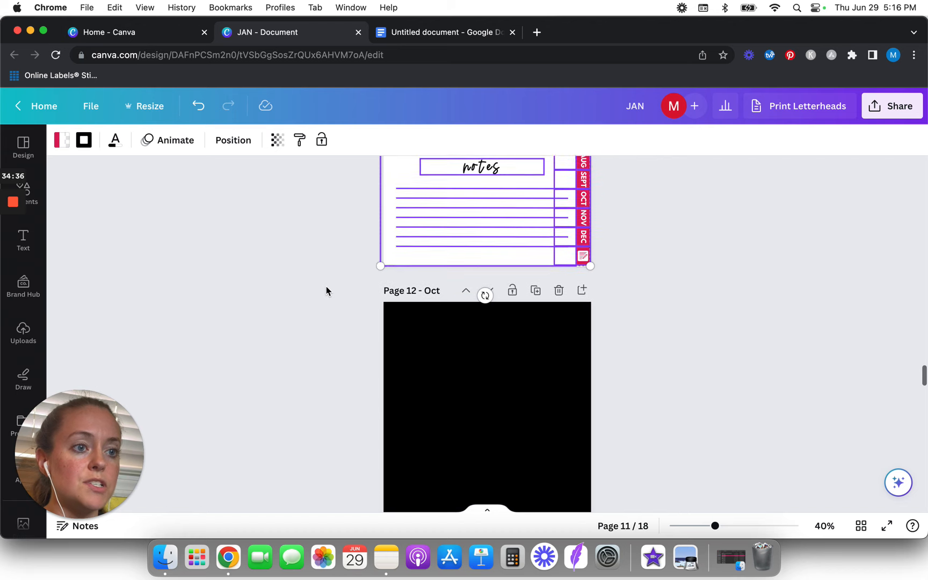
{"action": "scroll", "coordinate": [327, 291], "scroll_direction": "down", "scroll_amount": 3}
{"action": "key", "text": "super+v"}
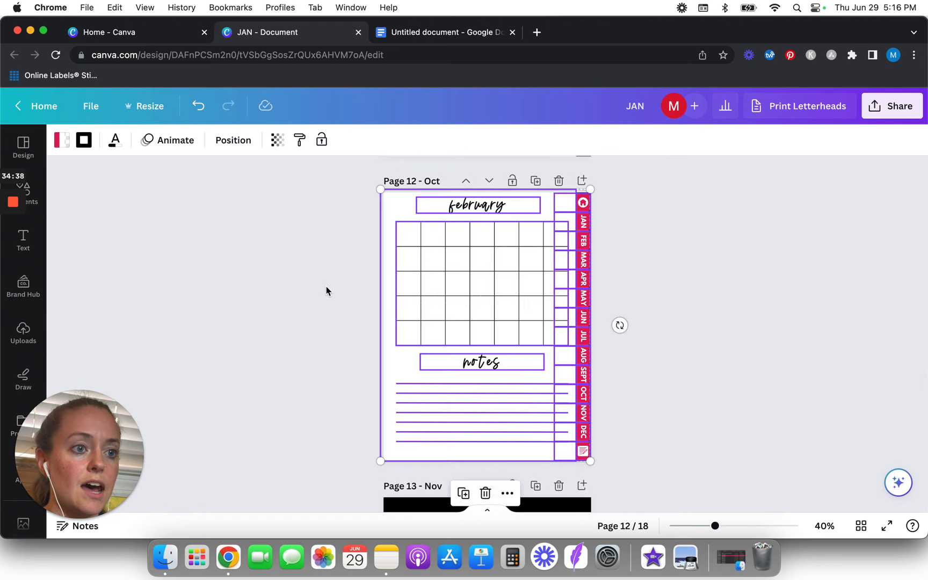
Paste the copied February layout onto the empty Nov and Dec pages
{"action": "scroll", "coordinate": [326, 290], "scroll_direction": "down", "scroll_amount": 6}
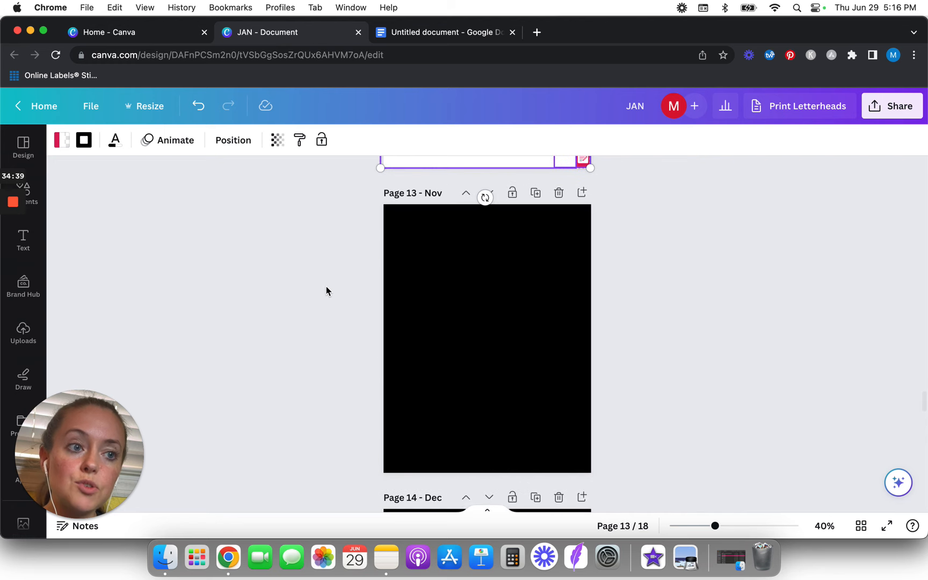
{"action": "key", "text": "super+v"}
{"action": "scroll", "coordinate": [326, 291], "scroll_direction": "down", "scroll_amount": 1}
{"action": "scroll", "coordinate": [327, 291], "scroll_direction": "down", "scroll_amount": 1}
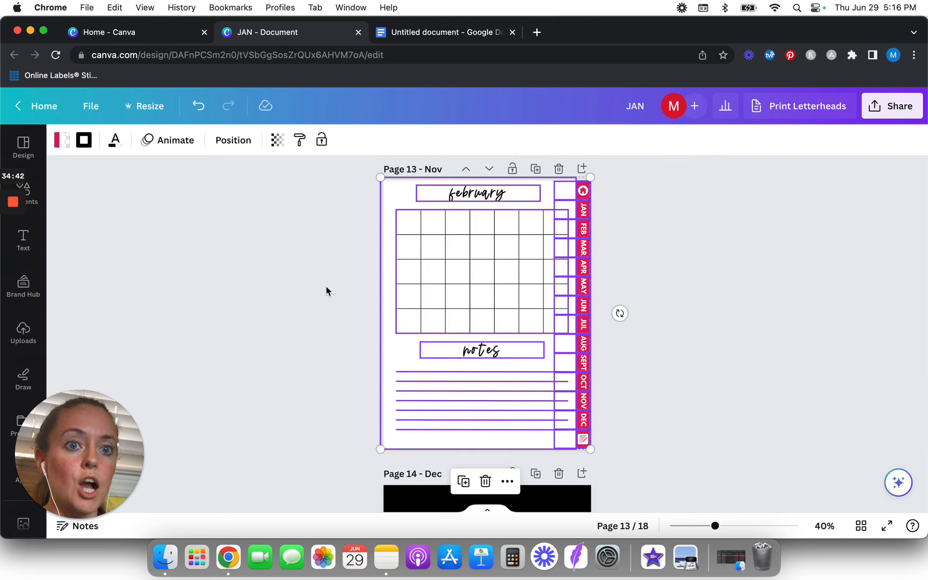
{"action": "scroll", "coordinate": [327, 291], "scroll_direction": "down", "scroll_amount": 4}
{"action": "scroll", "coordinate": [326, 291], "scroll_direction": "up", "scroll_amount": 4}
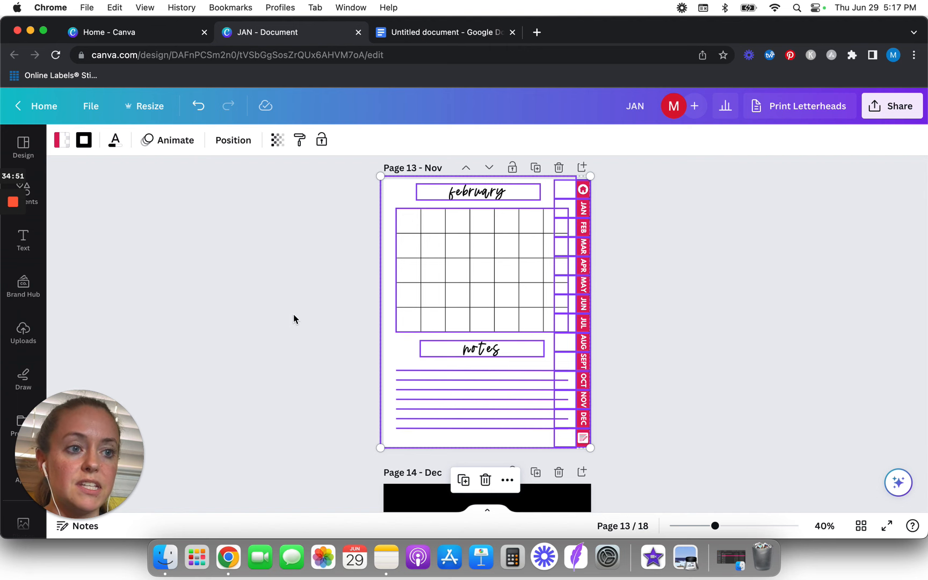
{"action": "left_click", "coordinate": [326, 344]}
{"action": "scroll", "coordinate": [326, 348], "scroll_direction": "down", "scroll_amount": 5}
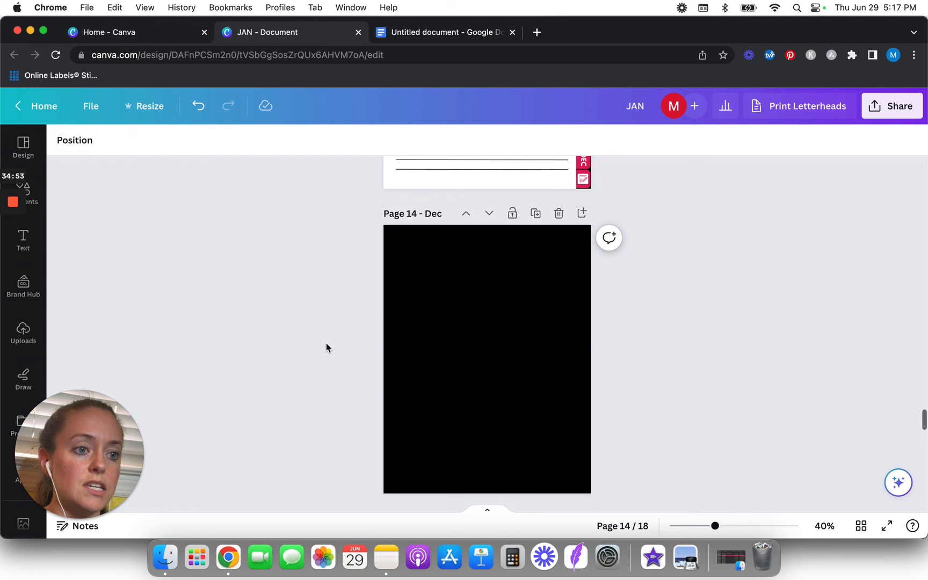
{"action": "key", "text": "cmd+v"}
{"action": "left_click", "coordinate": [326, 343]}
{"action": "scroll", "coordinate": [326, 343], "scroll_direction": "down", "scroll_amount": 6}
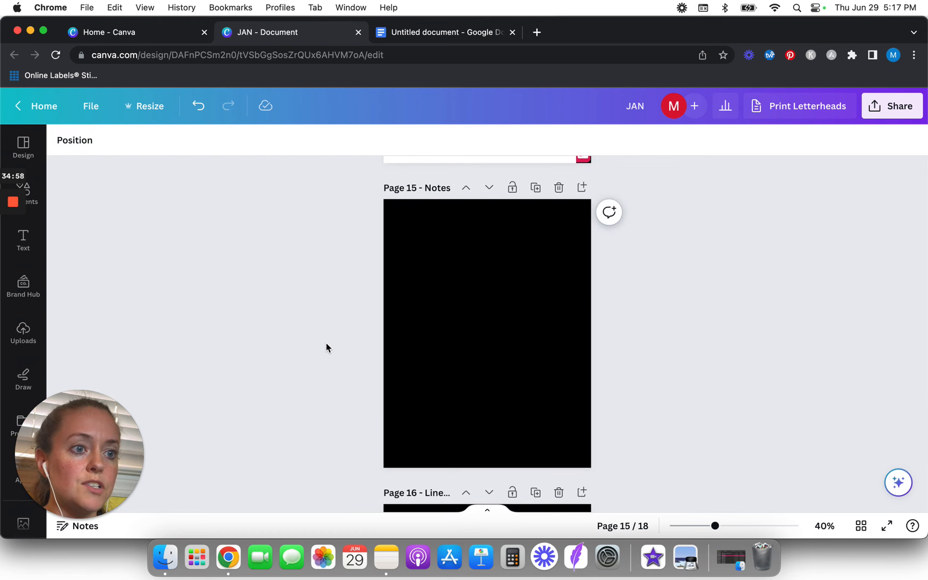
Copy all elements of the Home page and paste them onto the empty Notes page 15
{"action": "scroll", "coordinate": [327, 347], "scroll_direction": "up", "scroll_amount": 5}
{"action": "scroll", "coordinate": [326, 348], "scroll_direction": "up", "scroll_amount": 10}
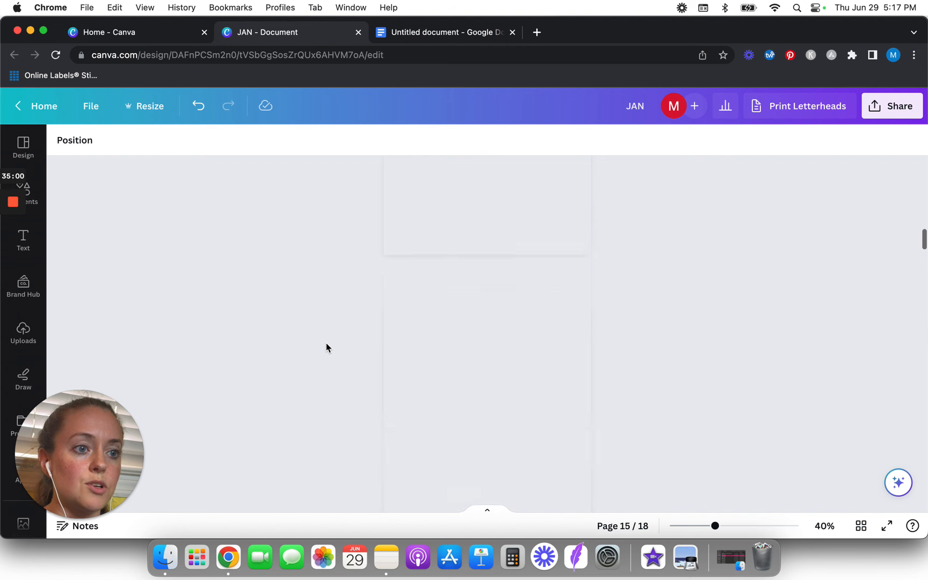
{"action": "scroll", "coordinate": [326, 347], "scroll_direction": "down", "scroll_amount": 5}
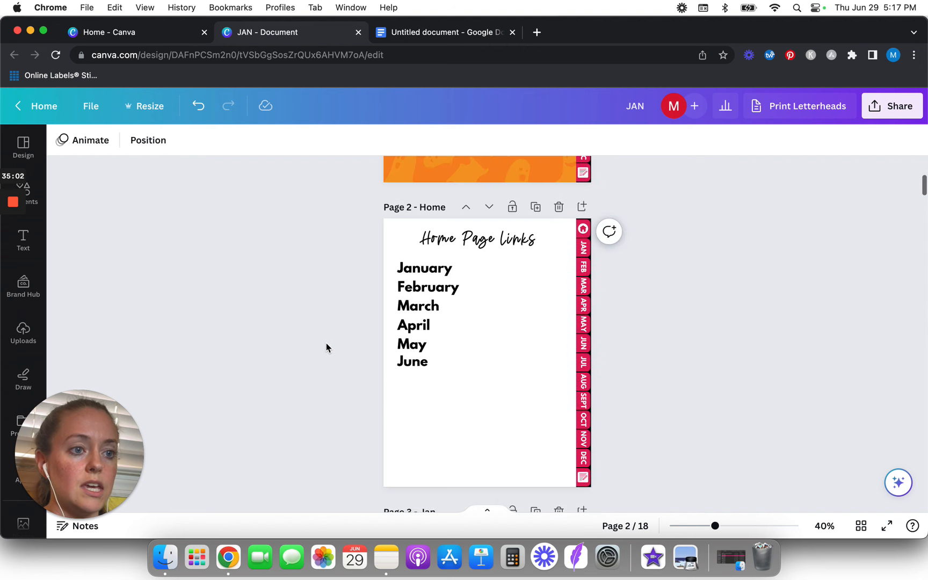
{"action": "key", "text": "super+a"}
{"action": "scroll", "coordinate": [327, 347], "scroll_direction": "down", "scroll_amount": 4}
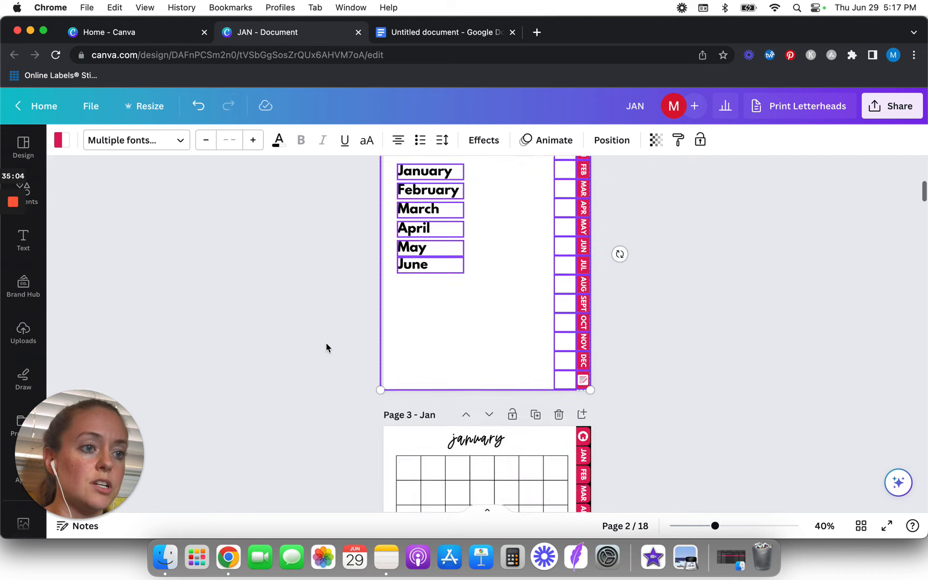
{"action": "scroll", "coordinate": [326, 344], "scroll_direction": "down", "scroll_amount": 10}
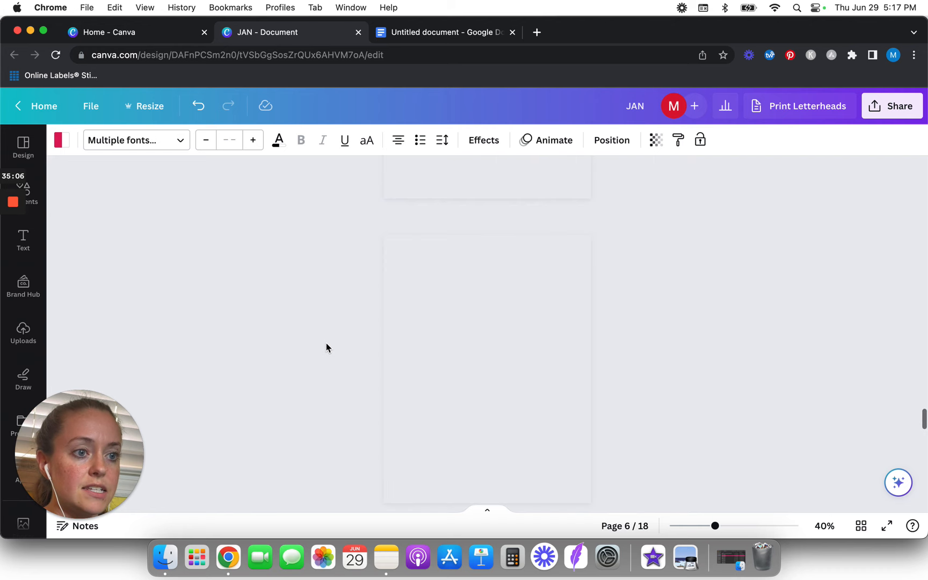
{"action": "scroll", "coordinate": [327, 346], "scroll_direction": "down", "scroll_amount": 3}
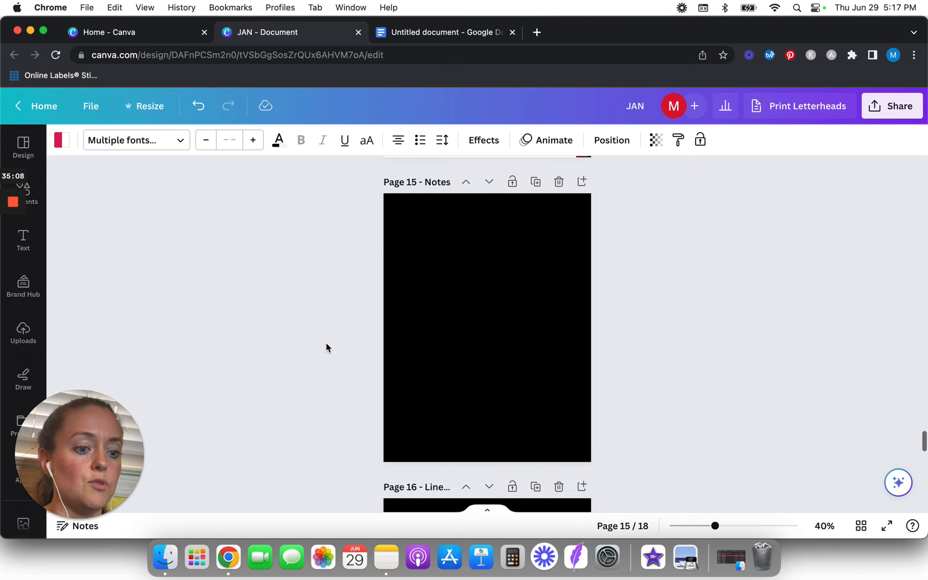
{"action": "left_click", "coordinate": [327, 342]}
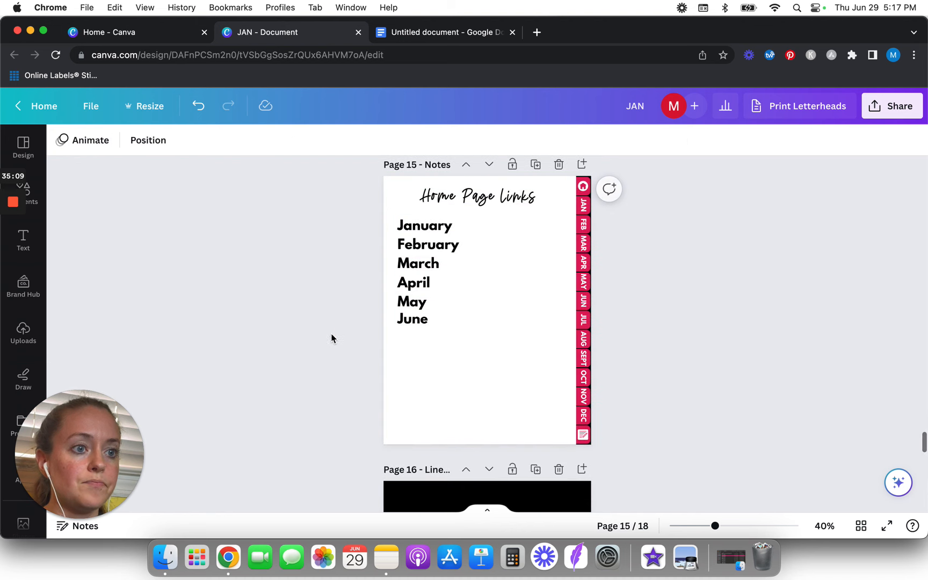
Delete the six month names, January to June, from the Notes page, keeping the heading and tabs
{"action": "left_click", "coordinate": [413, 231]}
{"action": "left_click", "coordinate": [416, 245], "text": "shift"}
{"action": "left_click", "coordinate": [416, 264], "text": "shift"}
{"action": "left_click", "coordinate": [410, 286], "text": "shift"}
{"action": "left_click", "coordinate": [413, 302], "text": "shift"}
{"action": "left_click", "coordinate": [411, 320], "text": "shift"}
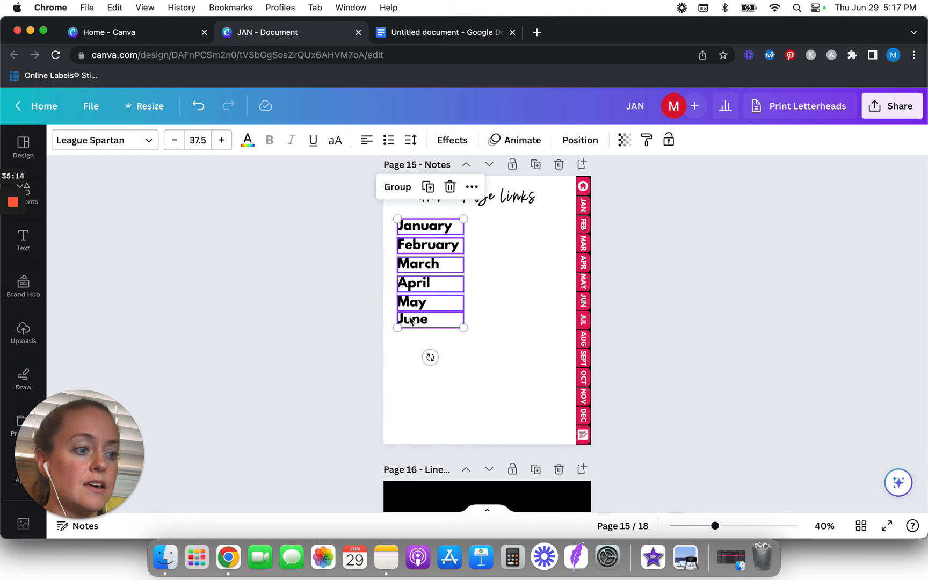
{"action": "key", "text": "Delete"}
{"action": "scroll", "coordinate": [311, 307], "scroll_direction": "down", "scroll_amount": 2}
{"action": "scroll", "coordinate": [311, 307], "scroll_direction": "up", "scroll_amount": 2}
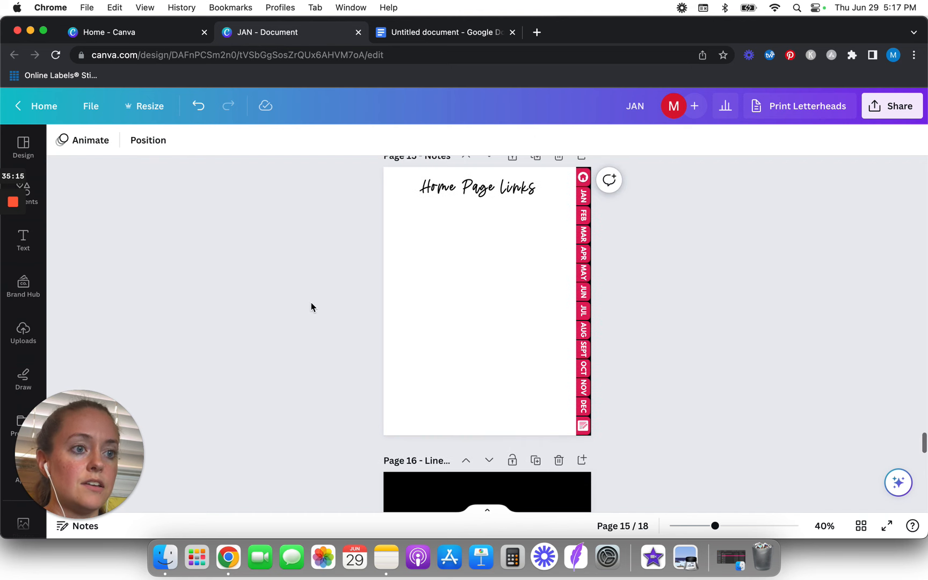
Copy all remaining elements of the Notes page onto the empty lined notes page 16 and blank notes page 17
{"action": "key", "text": "super+a"}
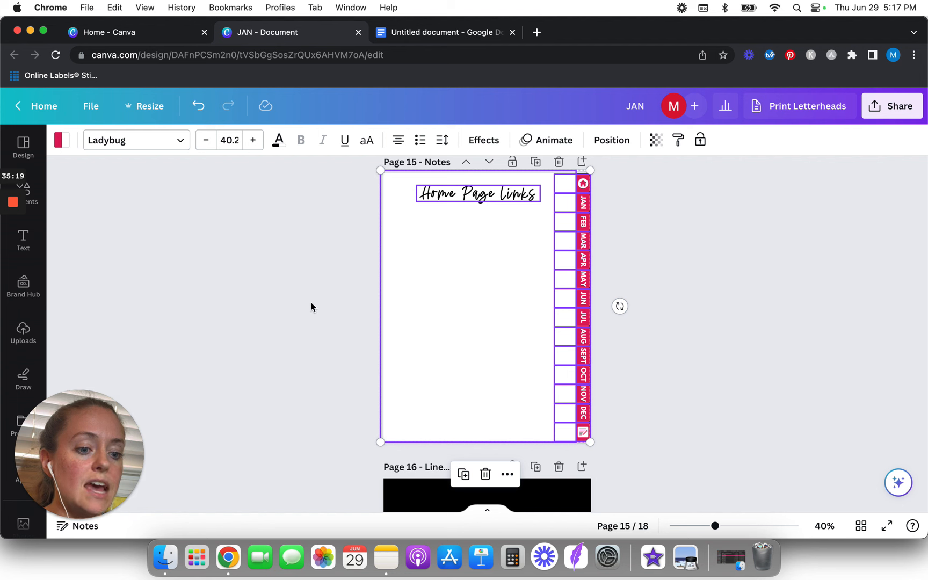
{"action": "scroll", "coordinate": [311, 303], "scroll_direction": "down", "scroll_amount": 5}
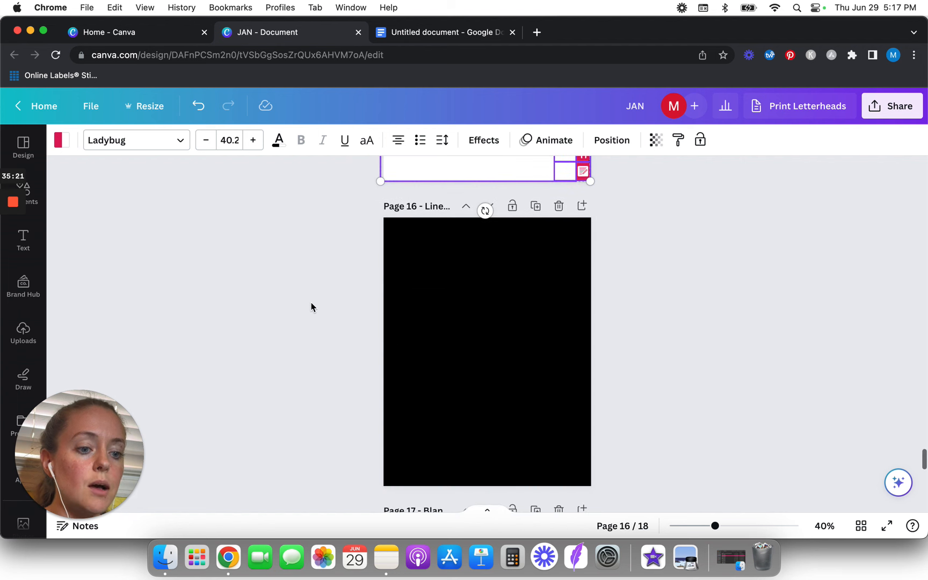
{"action": "scroll", "coordinate": [310, 303], "scroll_direction": "down", "scroll_amount": 5}
{"action": "key", "text": "super+v"}
{"action": "left_click", "coordinate": [311, 304]}
{"action": "scroll", "coordinate": [311, 303], "scroll_direction": "up", "scroll_amount": 5}
{"action": "scroll", "coordinate": [311, 303], "scroll_direction": "up", "scroll_amount": 1}
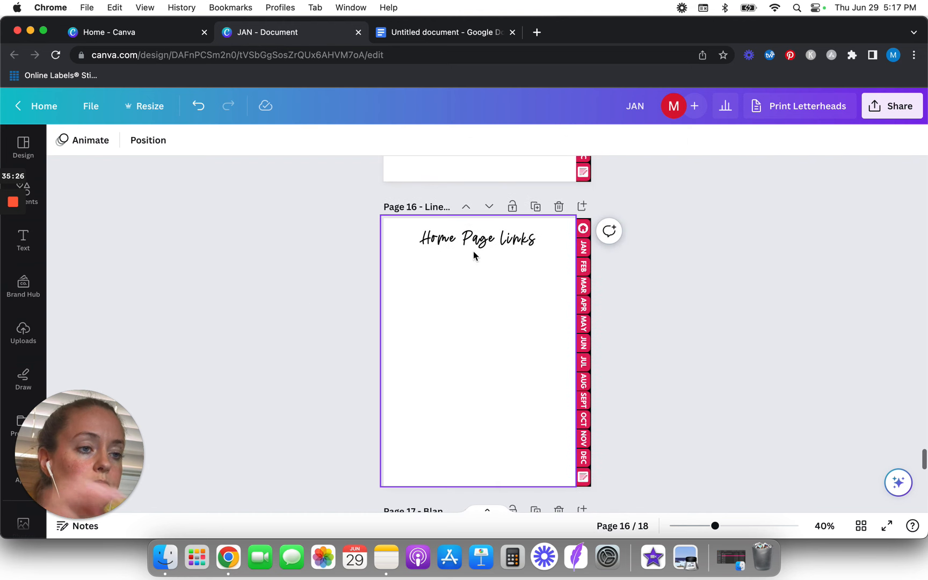
Change the "Home Page Links" heading on Notes page 15 to "notes" in lowercase
{"action": "double_click", "coordinate": [508, 243]}
{"action": "scroll", "coordinate": [315, 237], "scroll_direction": "up", "scroll_amount": 5}
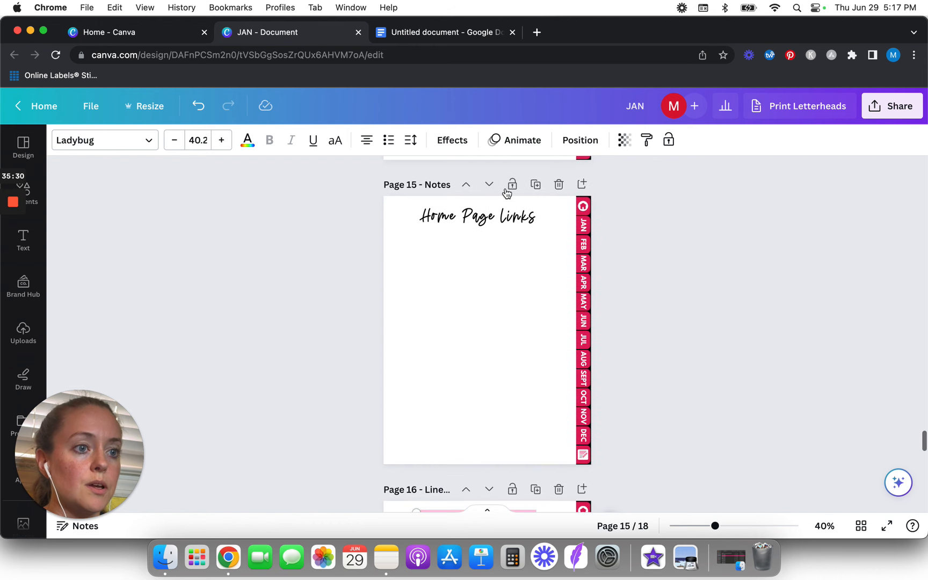
{"action": "double_click", "coordinate": [497, 217]}
{"action": "type", "text": "Notes"}
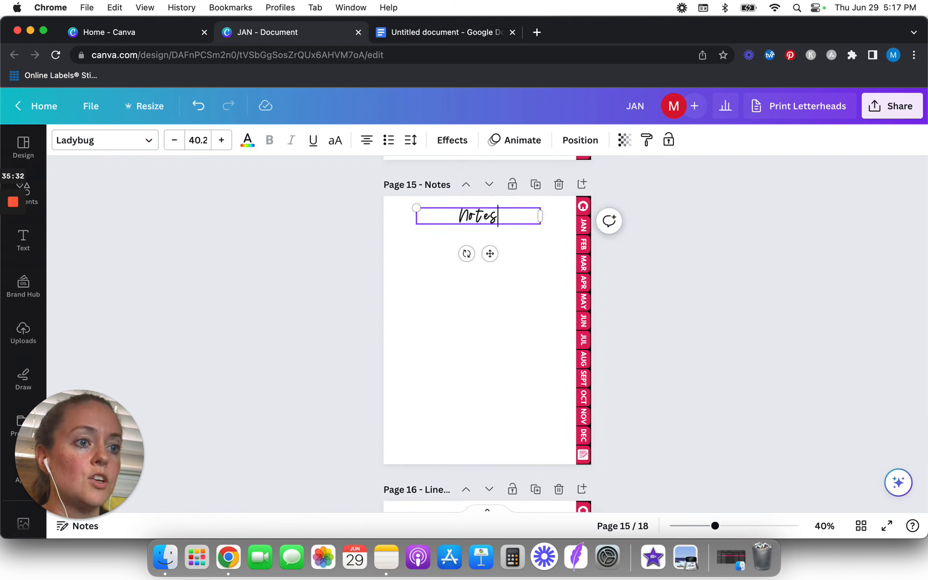
{"action": "double_click", "coordinate": [493, 217]}
{"action": "type", "text": "notes"}
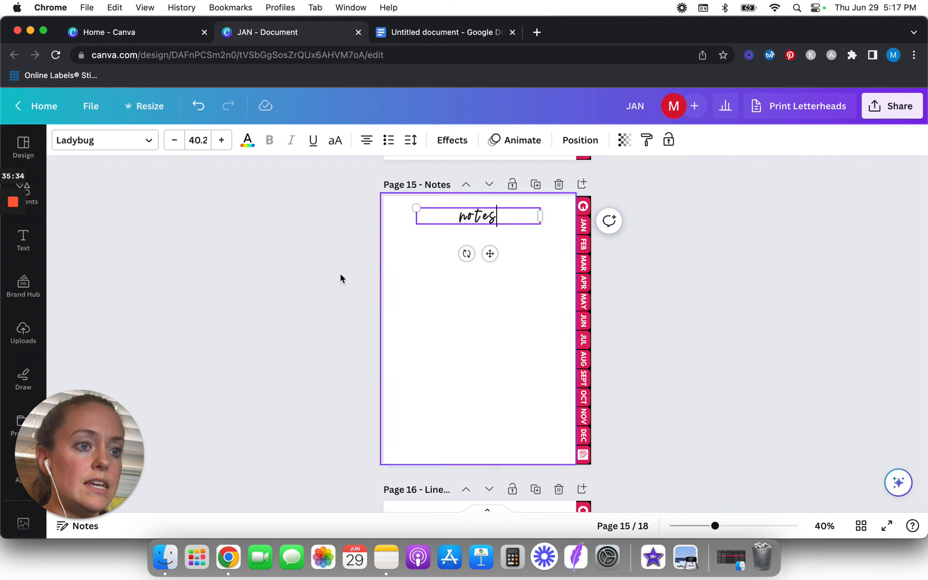
Change the heading on page 16 to "lined notes"
{"action": "left_click", "coordinate": [327, 293]}
{"action": "scroll", "coordinate": [326, 293], "scroll_direction": "down", "scroll_amount": 5}
{"action": "left_click", "coordinate": [477, 248]}
{"action": "left_click", "coordinate": [470, 248]}
{"action": "type", "text": "lined notes"}
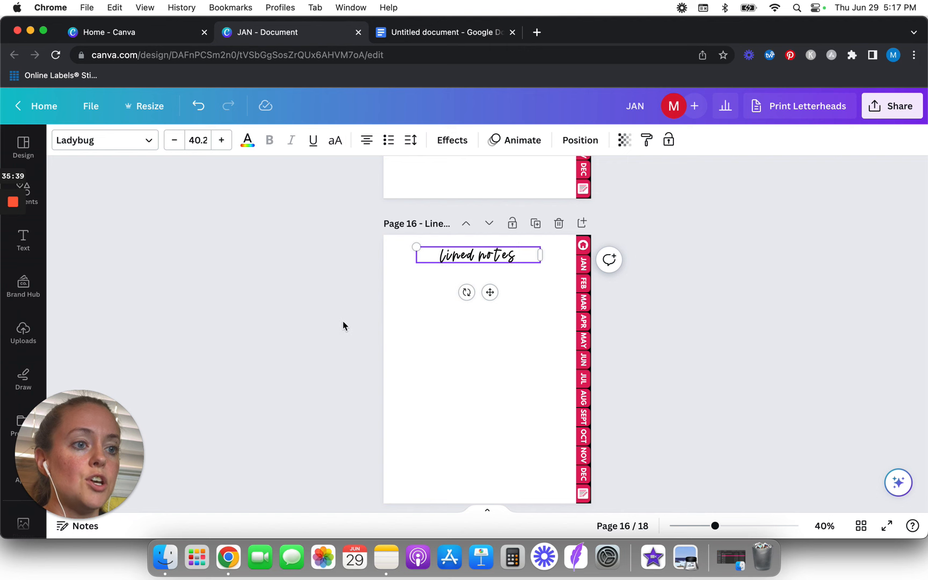
Change the heading on page 17 to "blank notes"
{"action": "scroll", "coordinate": [343, 325], "scroll_direction": "down", "scroll_amount": 3}
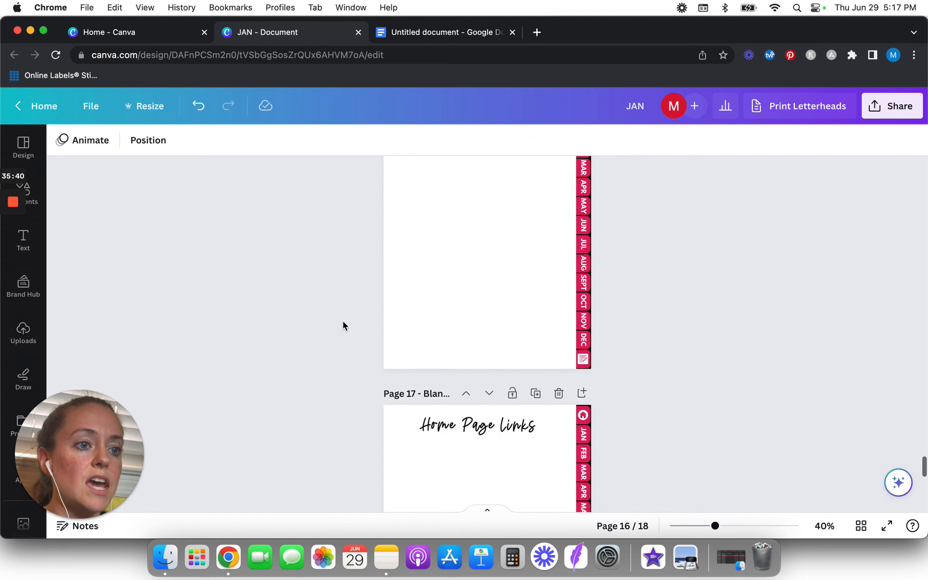
{"action": "left_click", "coordinate": [484, 395]}
{"action": "left_click", "coordinate": [484, 394]}
{"action": "type", "text": "blank notes"}
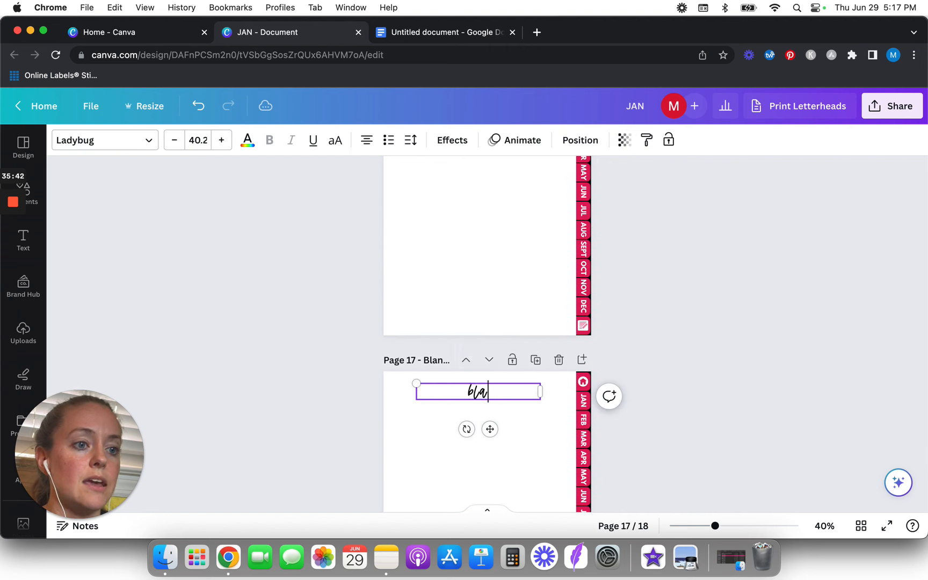
{"action": "left_click", "coordinate": [406, 405]}
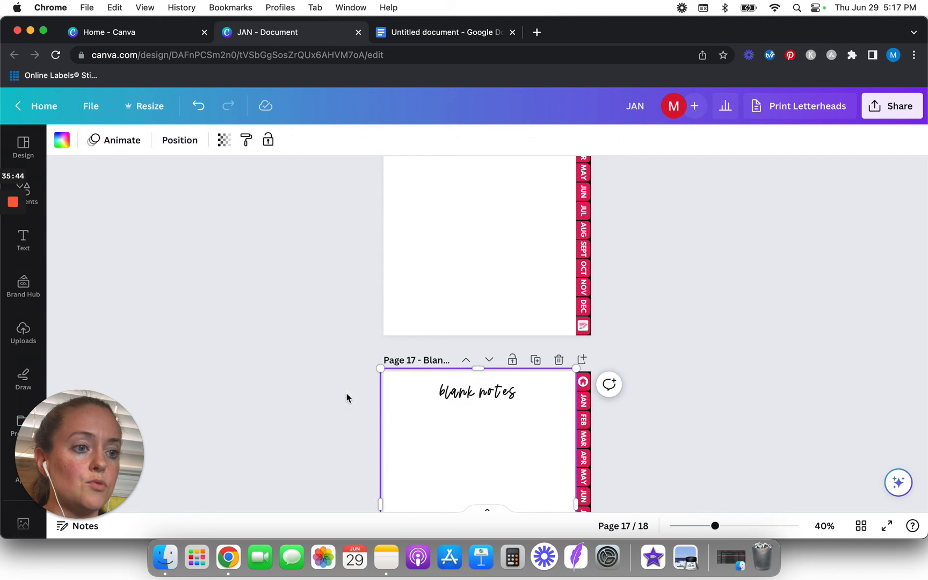
{"action": "scroll", "coordinate": [346, 396], "scroll_direction": "down", "scroll_amount": 10}
{"action": "scroll", "coordinate": [347, 398], "scroll_direction": "up", "scroll_amount": 3}
{"action": "scroll", "coordinate": [346, 398], "scroll_direction": "up", "scroll_amount": 3}
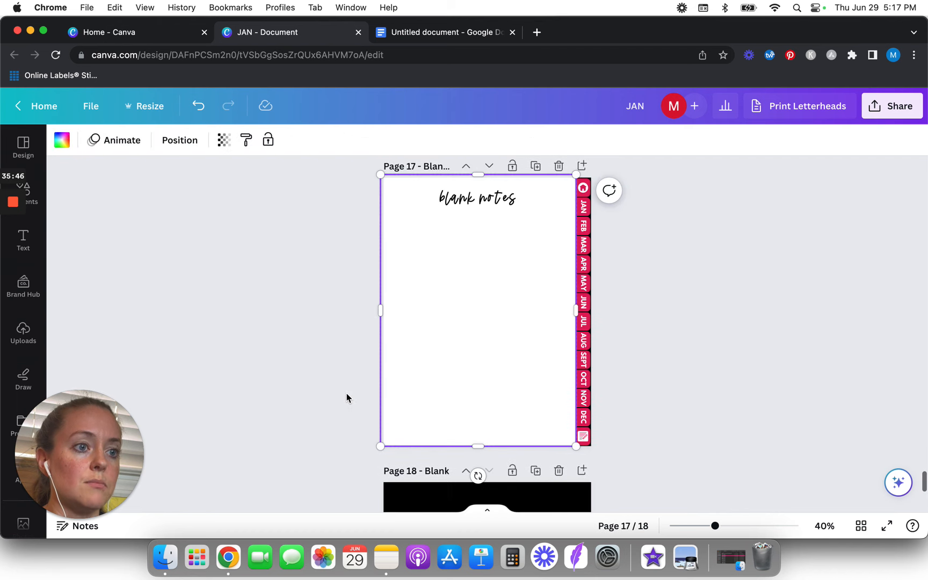
{"action": "left_click", "coordinate": [374, 217]}
{"action": "scroll", "coordinate": [374, 217], "scroll_direction": "up", "scroll_amount": 3}
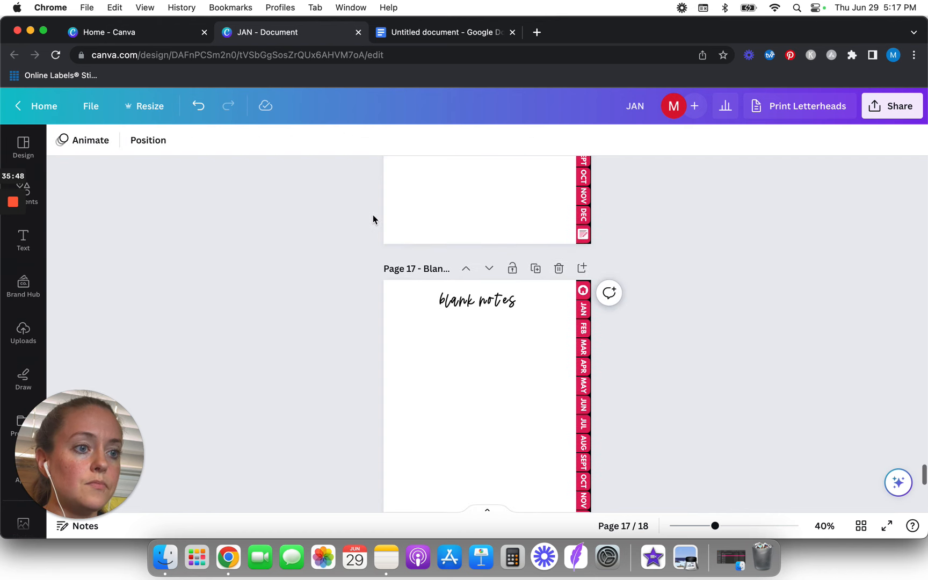
Shorten the headings on lined notes page 16 and blank notes page 17 to just "notes"
{"action": "scroll", "coordinate": [373, 215], "scroll_direction": "up", "scroll_amount": 3}
{"action": "double_click", "coordinate": [462, 191]}
{"action": "key", "text": "BackSpace"}
{"action": "left_click", "coordinate": [264, 355]}
{"action": "scroll", "coordinate": [419, 367], "scroll_direction": "down", "scroll_amount": 3}
{"action": "left_click", "coordinate": [477, 329]}
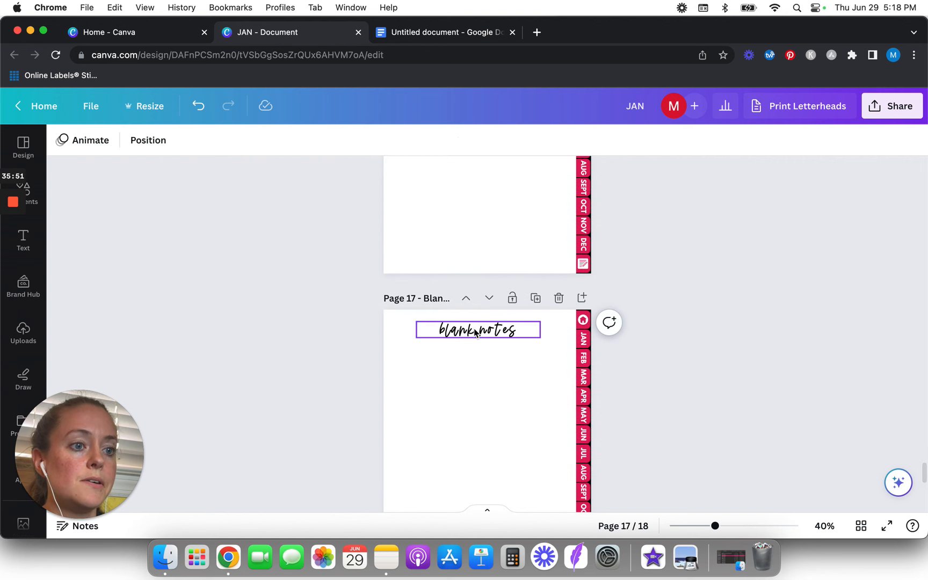
{"action": "double_click", "coordinate": [477, 329]}
{"action": "type", "text": "notes"}
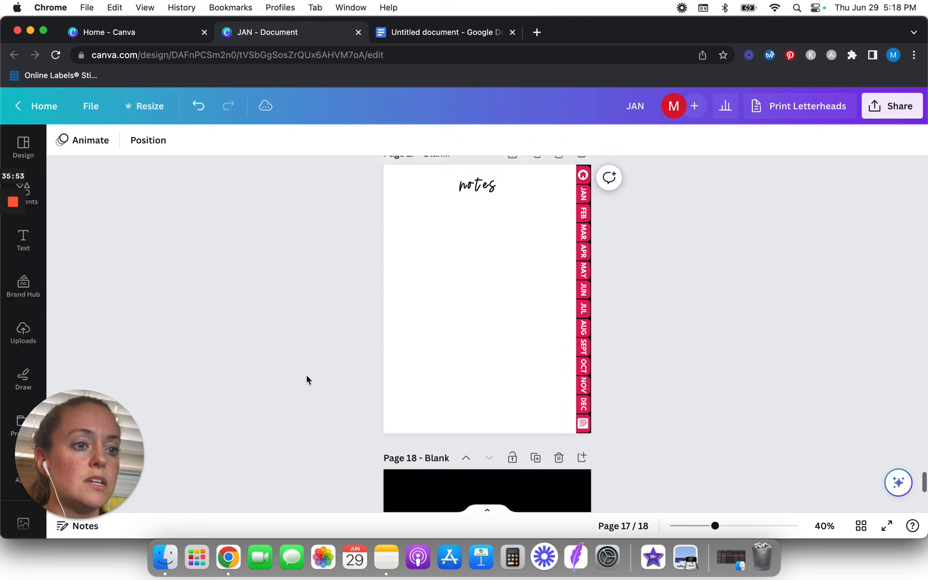
{"action": "left_click", "coordinate": [306, 375]}
Copy all elements of notes page 17 onto the empty black page 18
{"action": "scroll", "coordinate": [306, 375], "scroll_direction": "down", "scroll_amount": 5}
{"action": "scroll", "coordinate": [306, 375], "scroll_direction": "up", "scroll_amount": 3}
{"action": "scroll", "coordinate": [306, 375], "scroll_direction": "up", "scroll_amount": 1}
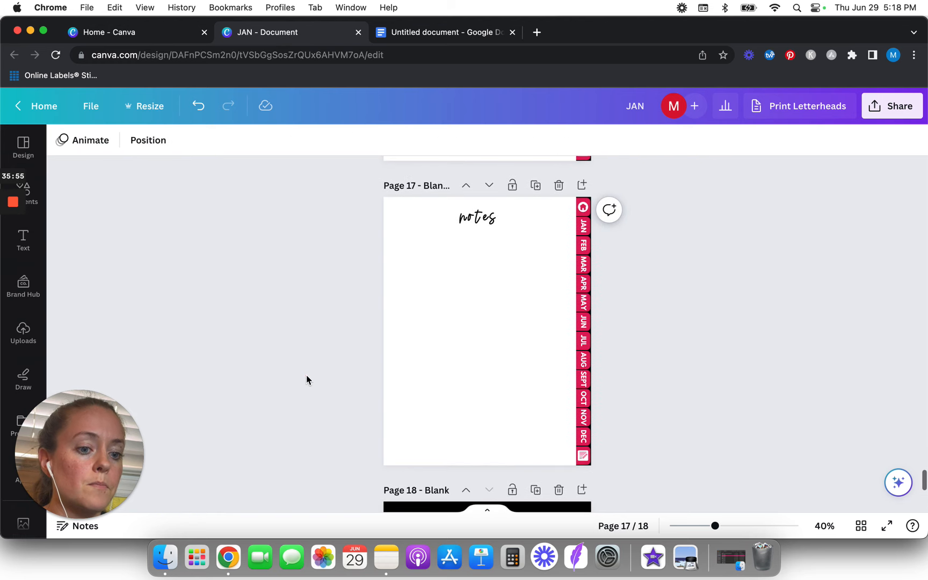
{"action": "key", "text": "super+a"}
{"action": "key", "text": "super+c"}
{"action": "scroll", "coordinate": [306, 375], "scroll_direction": "down", "scroll_amount": 5}
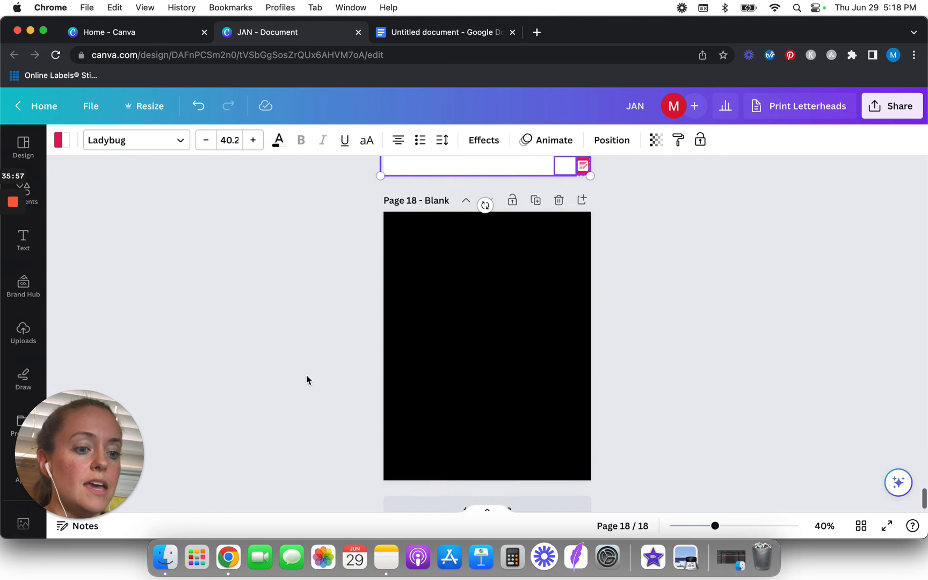
{"action": "key", "text": "super+v"}
{"action": "left_click", "coordinate": [297, 271]}
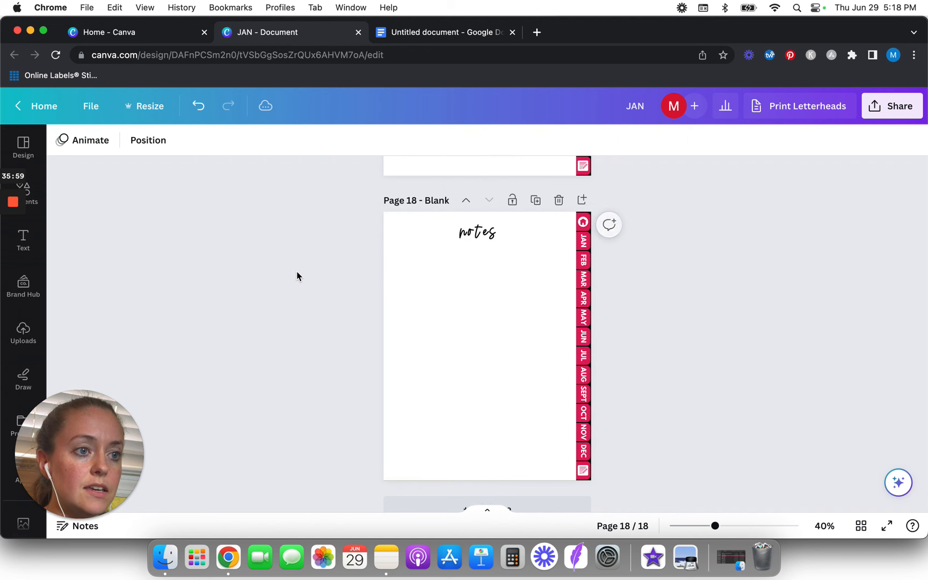
Review the layouts of the December page and the notes pages that follow it
{"action": "scroll", "coordinate": [296, 271], "scroll_direction": "up", "scroll_amount": 2}
{"action": "scroll", "coordinate": [296, 271], "scroll_direction": "up", "scroll_amount": 15}
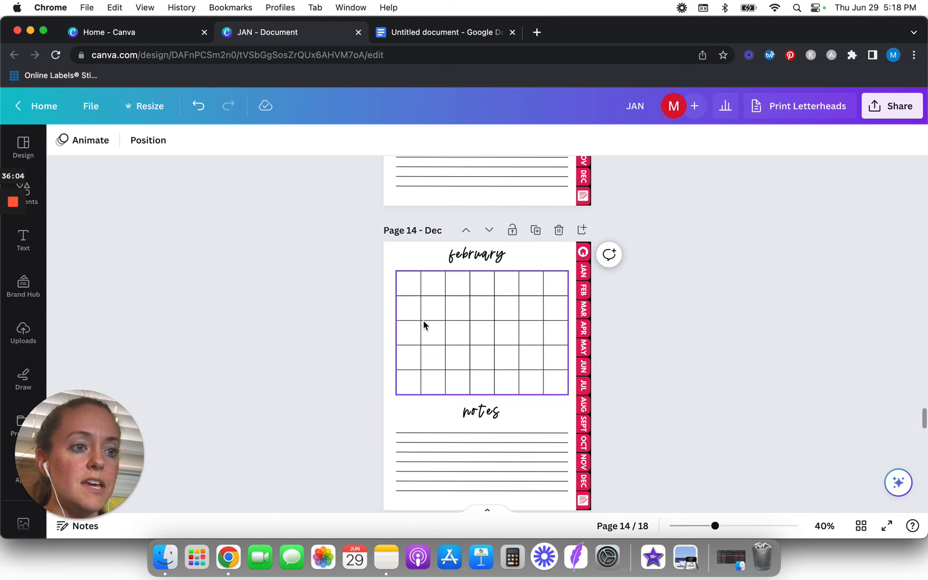
{"action": "scroll", "coordinate": [423, 325], "scroll_direction": "down", "scroll_amount": 2}
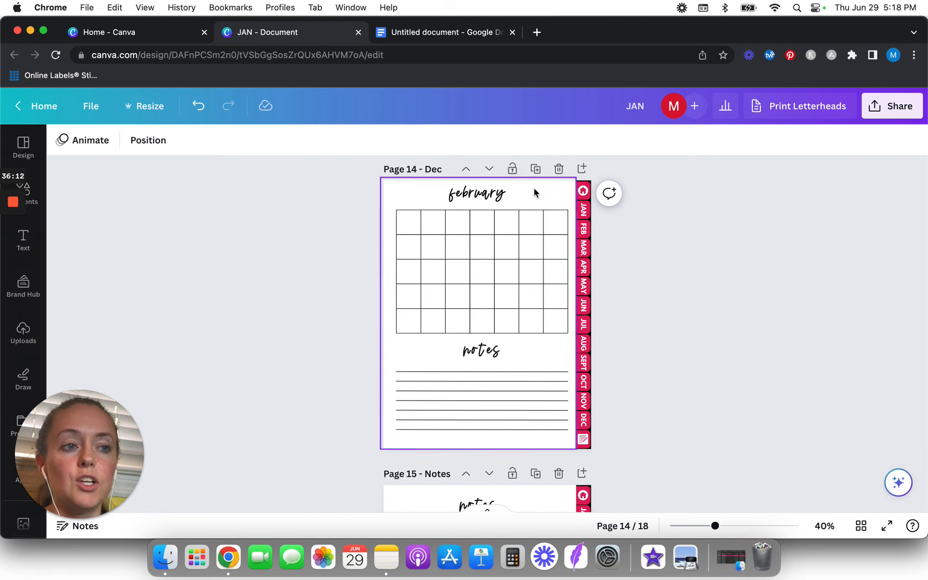
{"action": "scroll", "coordinate": [322, 343], "scroll_direction": "down", "scroll_amount": 5}
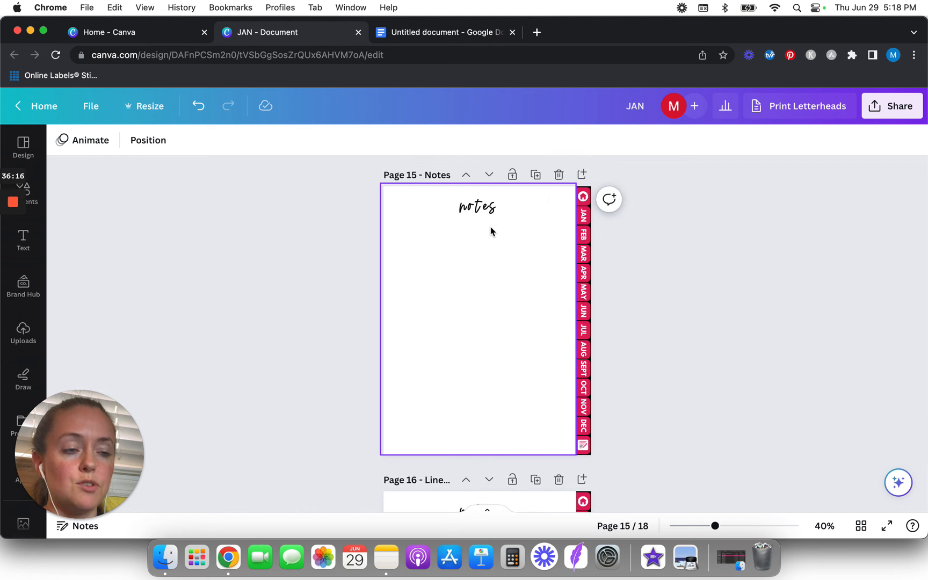
{"action": "scroll", "coordinate": [331, 324], "scroll_direction": "down", "scroll_amount": 3}
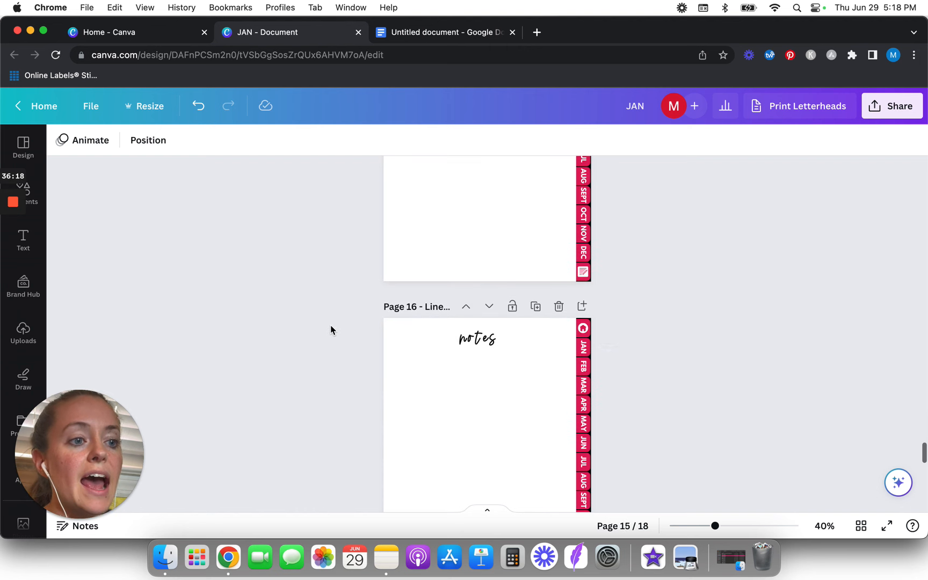
{"action": "scroll", "coordinate": [504, 204], "scroll_direction": "up", "scroll_amount": 2}
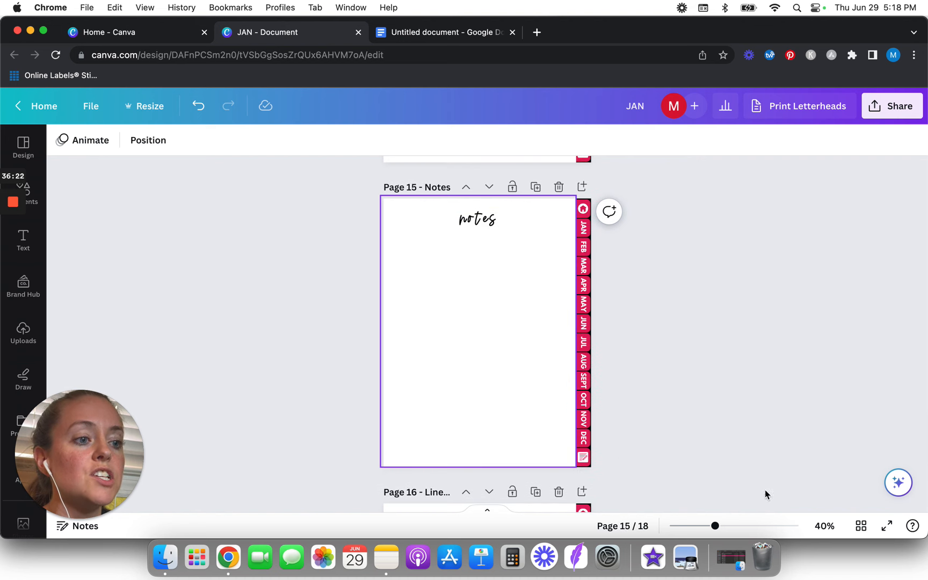
{"action": "scroll", "coordinate": [584, 458], "scroll_direction": "down", "scroll_amount": 1}
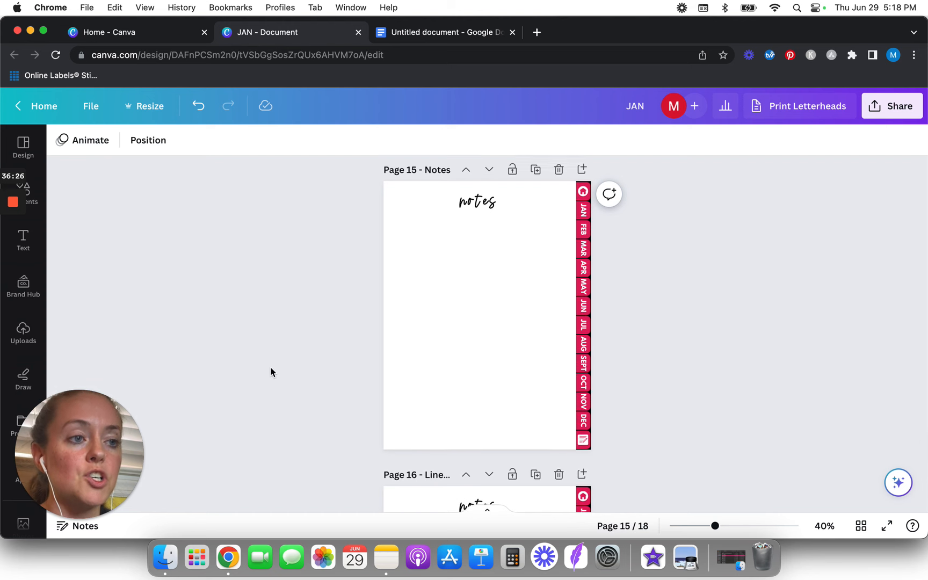
{"action": "scroll", "coordinate": [271, 367], "scroll_direction": "down", "scroll_amount": 5}
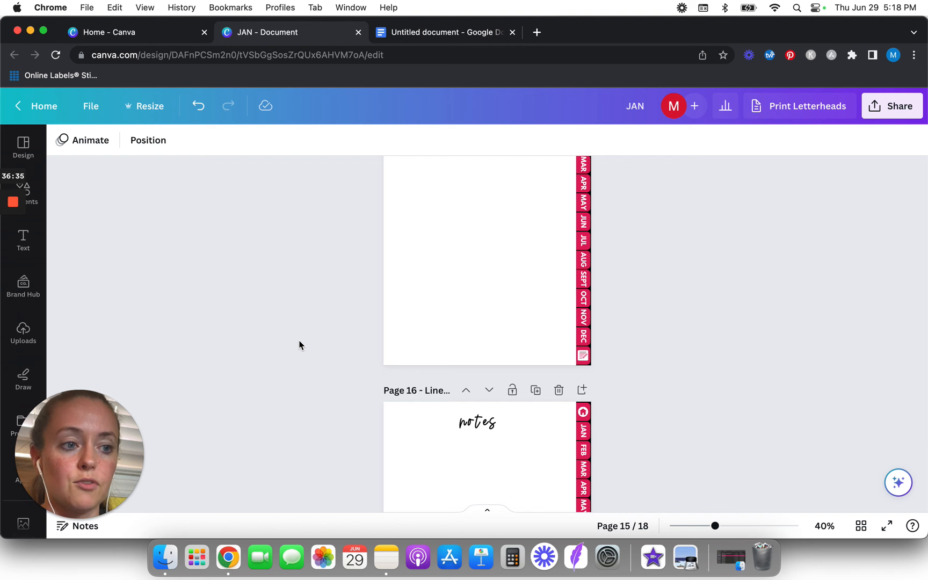
{"action": "scroll", "coordinate": [299, 345], "scroll_direction": "down", "scroll_amount": 1}
{"action": "scroll", "coordinate": [300, 344], "scroll_direction": "up", "scroll_amount": 5}
{"action": "scroll", "coordinate": [623, 197], "scroll_direction": "down", "scroll_amount": 3}
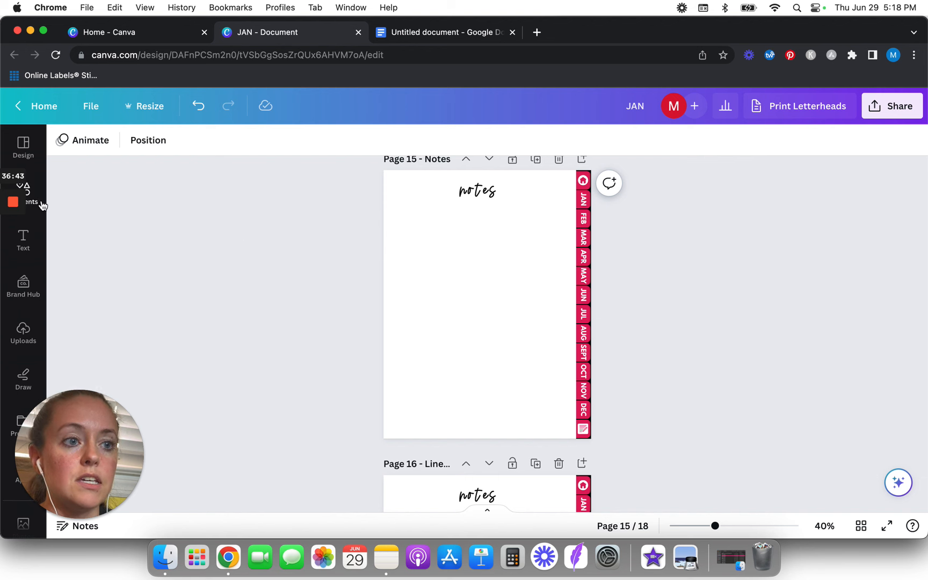
Add a square to Notes page 15 with a solid border of weight 2 and no fill
{"action": "key", "text": "r"}
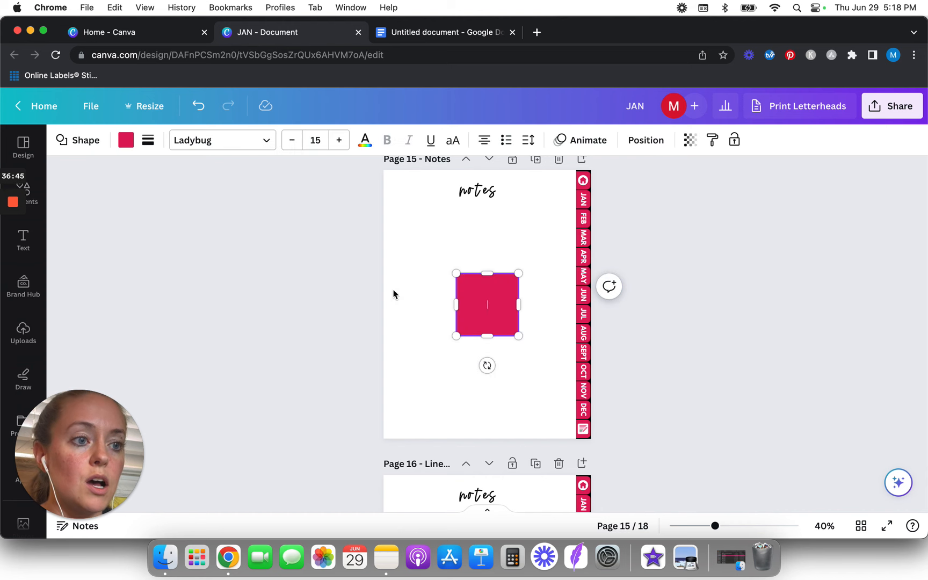
{"action": "left_click", "coordinate": [146, 142]}
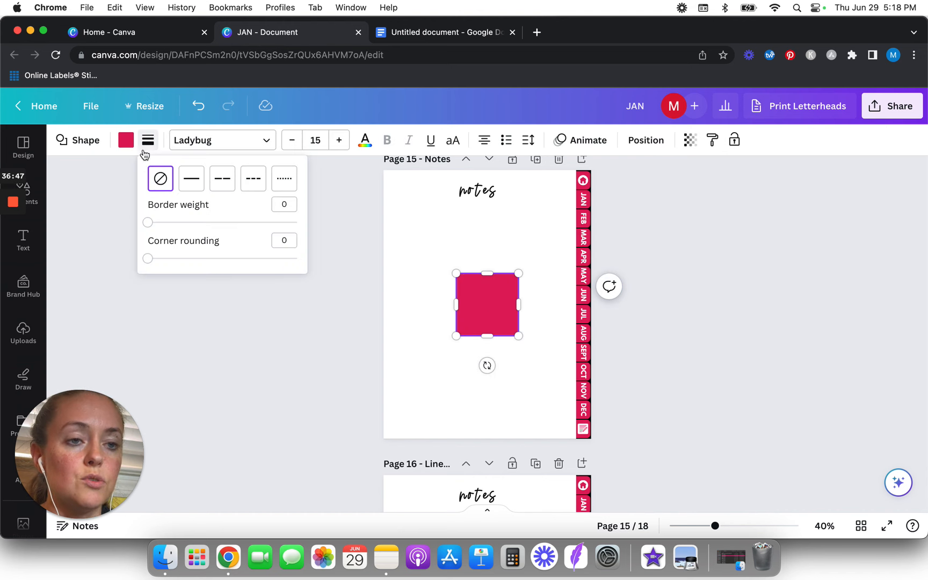
{"action": "left_click", "coordinate": [191, 182]}
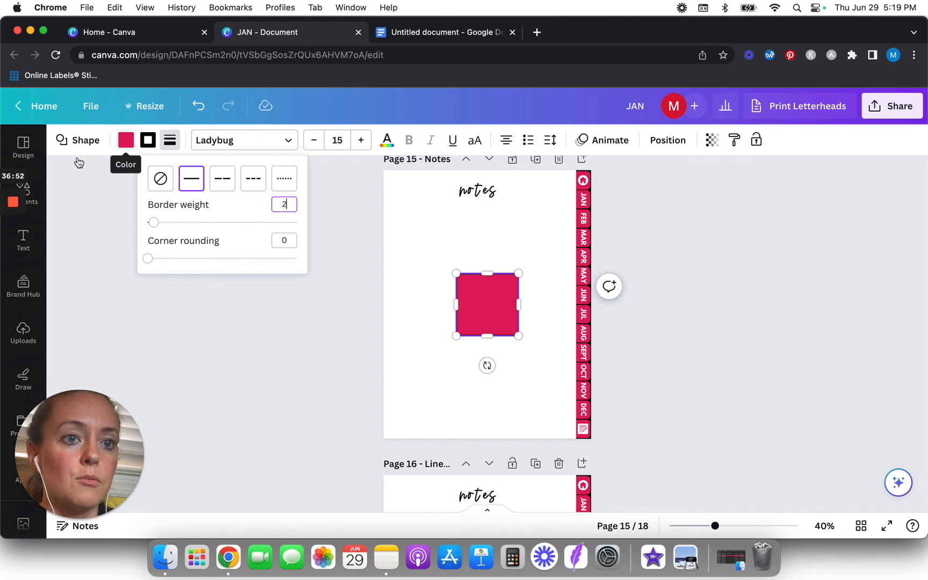
{"action": "left_click", "coordinate": [126, 139]}
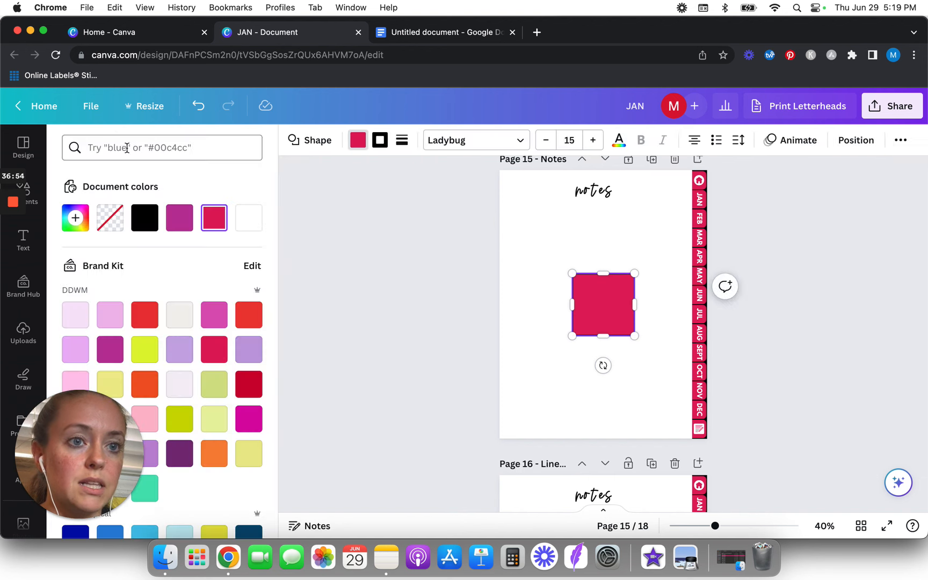
{"action": "left_click", "coordinate": [110, 218]}
{"action": "key", "text": "Escape"}
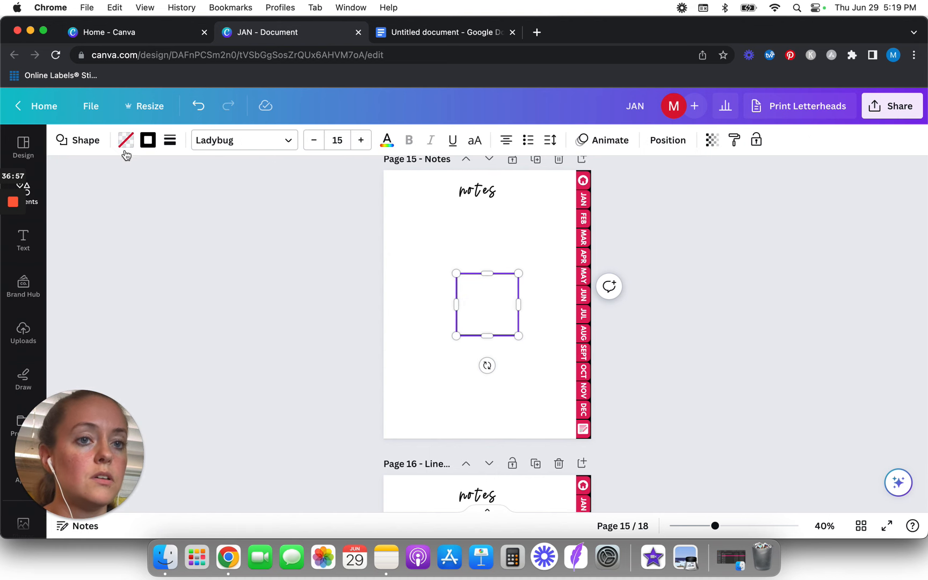
Search the elements library for "lined square" and browse the matching graphics
{"action": "left_click", "coordinate": [33, 196]}
{"action": "left_click", "coordinate": [121, 151]}
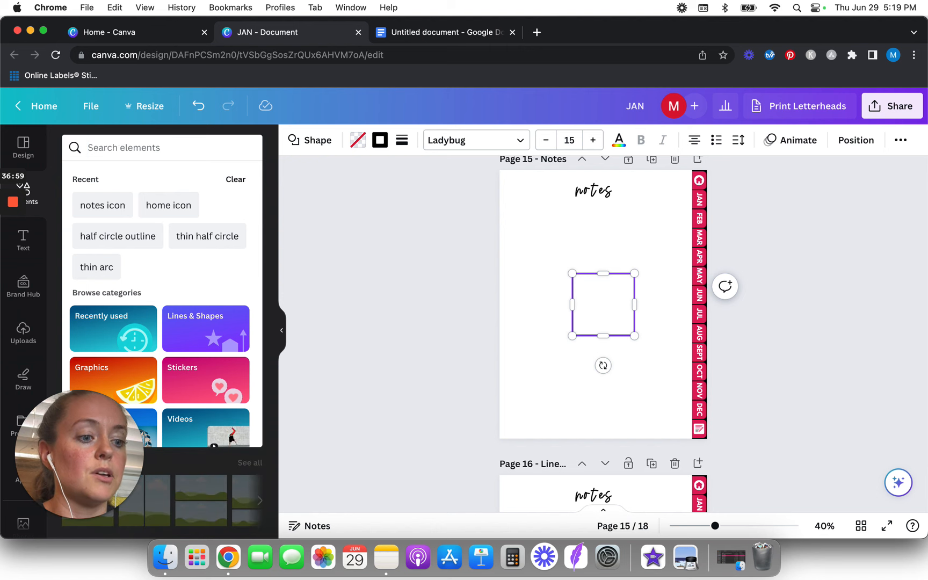
{"action": "type", "text": "lined square"}
{"action": "key", "text": "Return"}
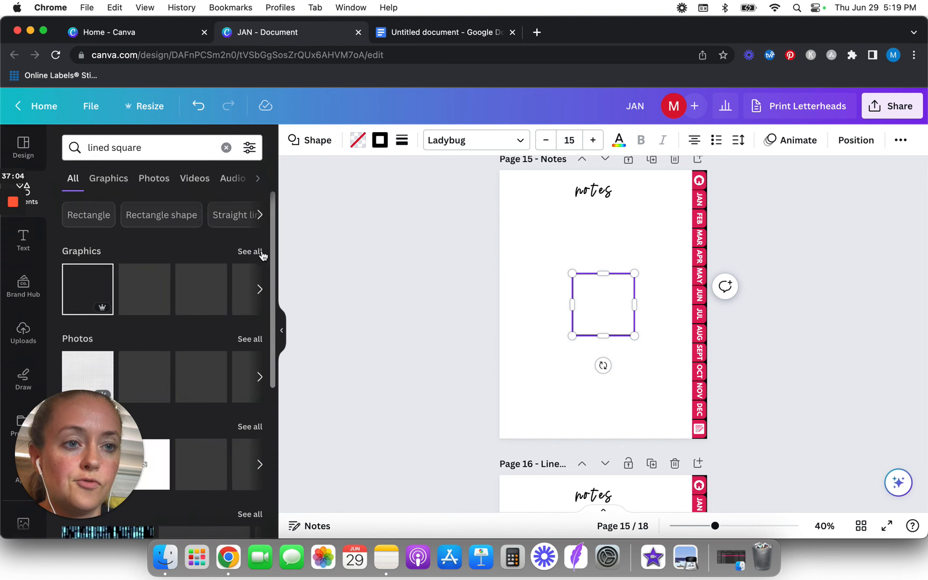
{"action": "left_click", "coordinate": [250, 253]}
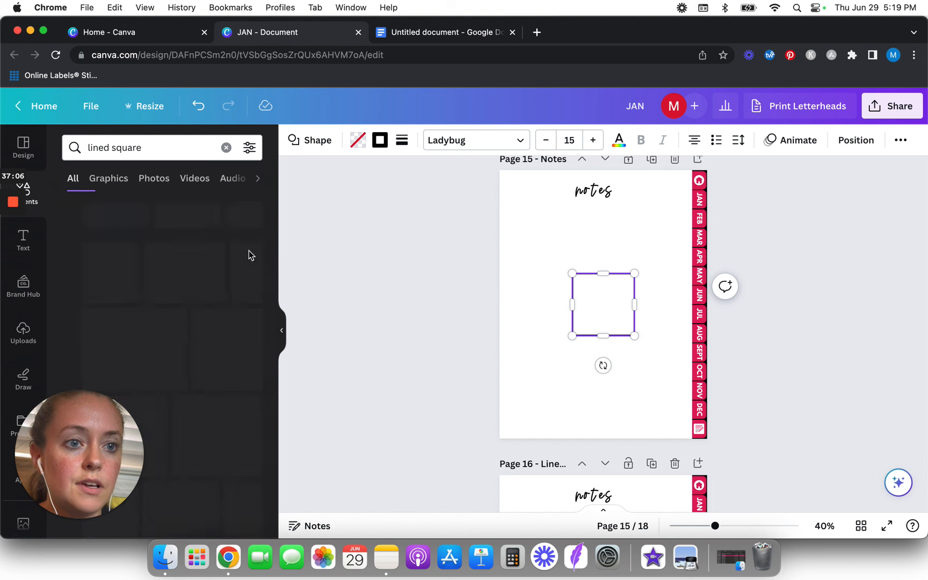
{"action": "scroll", "coordinate": [164, 260], "scroll_direction": "down", "scroll_amount": 5}
{"action": "scroll", "coordinate": [164, 259], "scroll_direction": "down", "scroll_amount": 5}
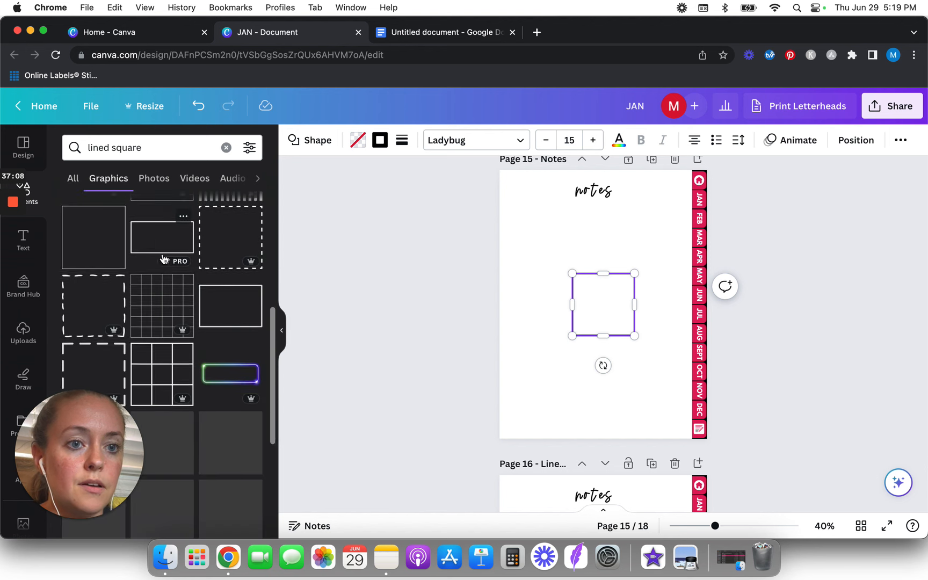
Search the graphics for "square with lines" and look through the designs offered
{"action": "left_click", "coordinate": [158, 149]}
{"action": "type", "text": "square with lines"}
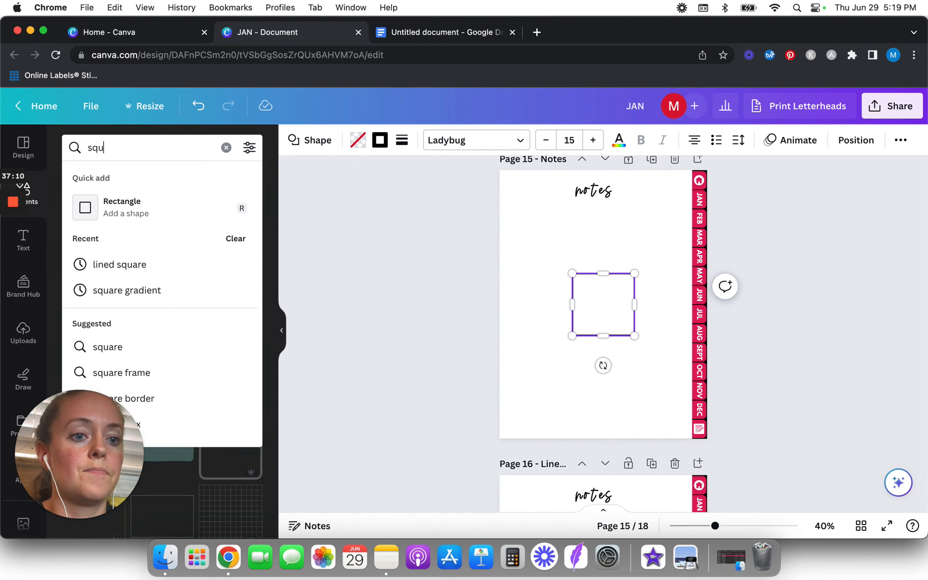
{"action": "key", "text": "Return"}
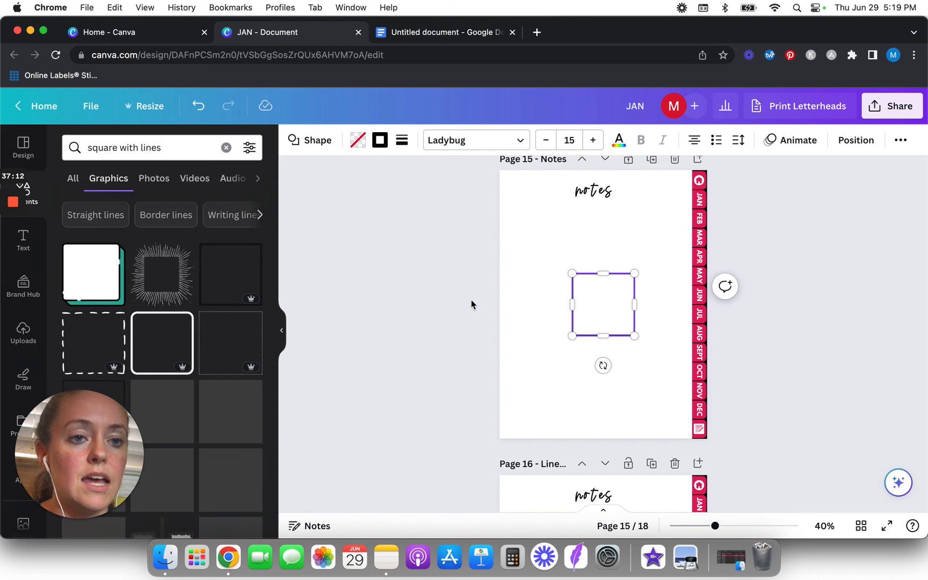
{"action": "scroll", "coordinate": [233, 400], "scroll_direction": "down", "scroll_amount": 5}
{"action": "scroll", "coordinate": [233, 400], "scroll_direction": "down", "scroll_amount": 4}
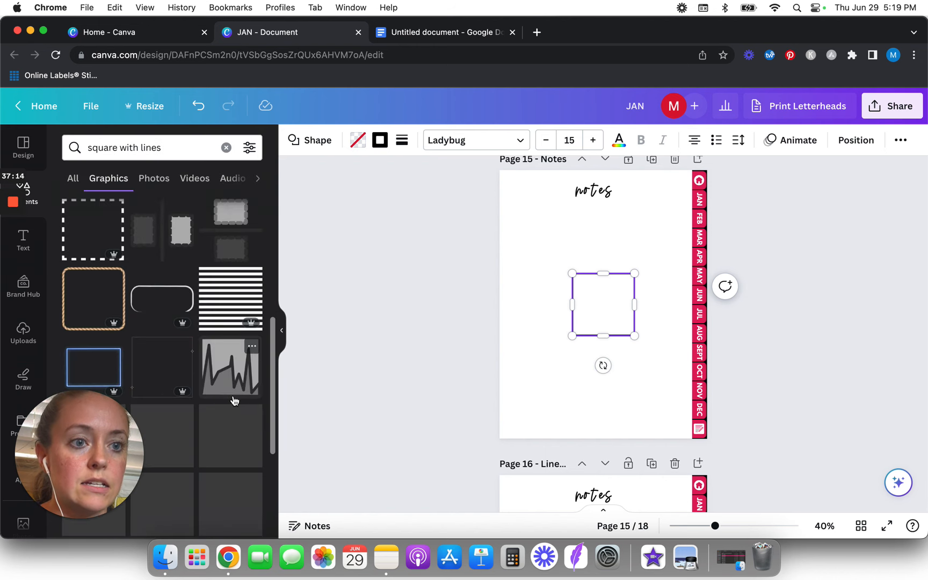
{"action": "scroll", "coordinate": [234, 400], "scroll_direction": "down", "scroll_amount": 5}
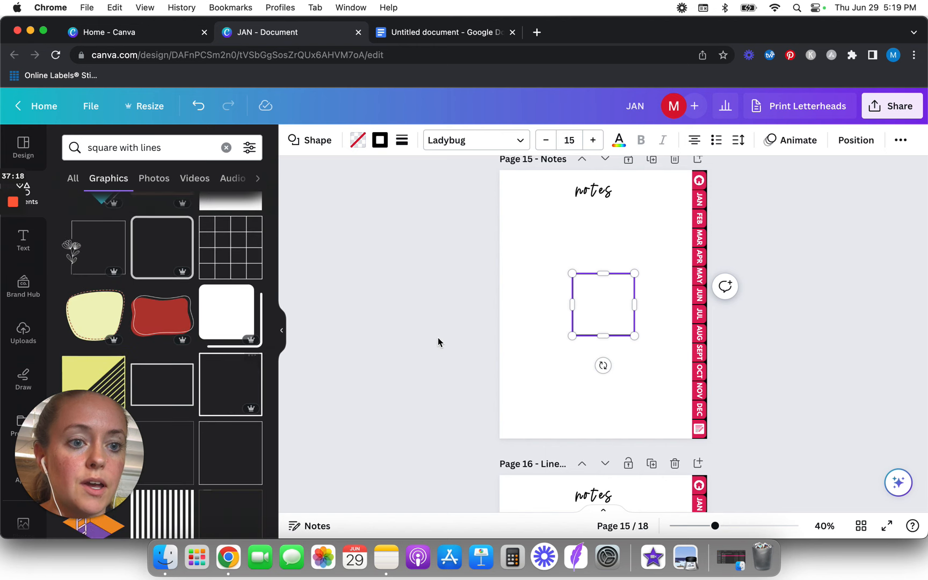
{"action": "left_click", "coordinate": [447, 302]}
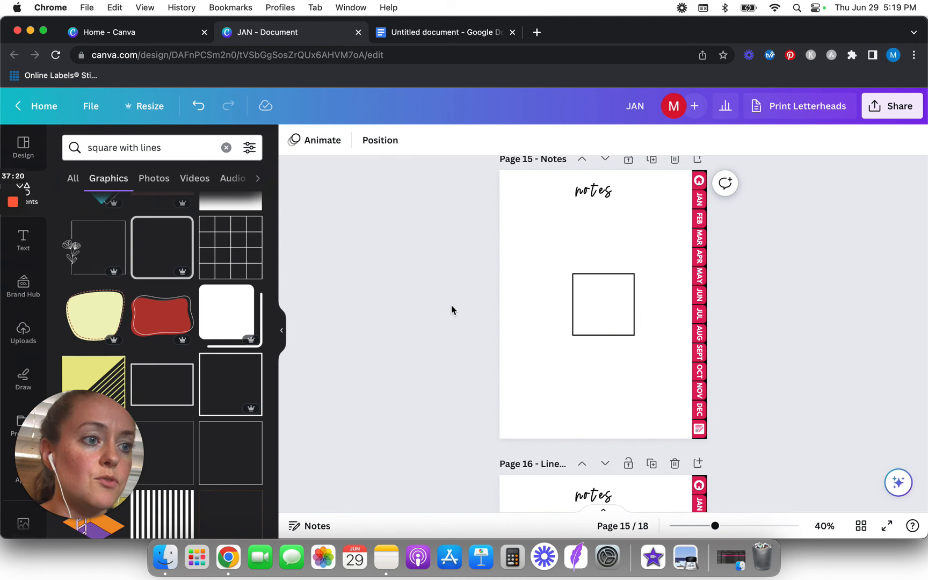
Add a horizontal line across the upper part of the square on page 15, reaching slightly past both sides
{"action": "scroll", "coordinate": [606, 306], "scroll_direction": "up", "scroll_amount": 5}
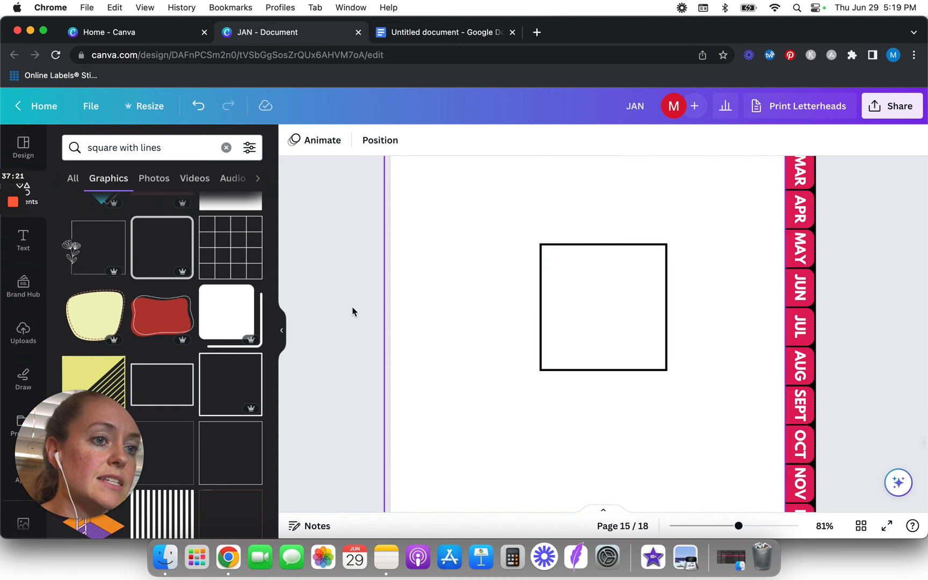
{"action": "left_click", "coordinate": [281, 330]}
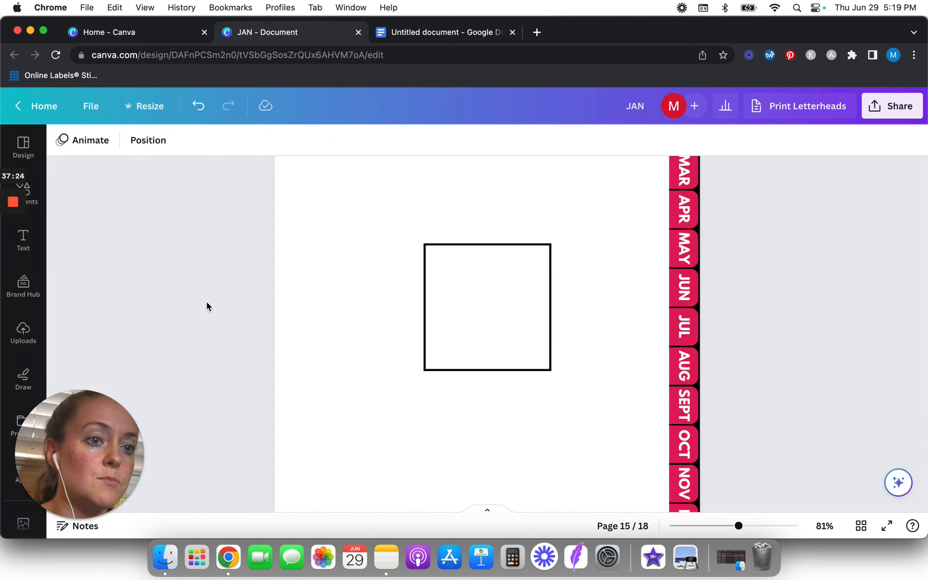
{"action": "key", "text": "l"}
{"action": "left_click_drag", "start_coordinate": [500, 336], "coordinate": [501, 286]}
Duplicate the horizontal line five times at equal spacing down the square, keeping the copies centred on it
{"action": "key", "text": "super+d"}
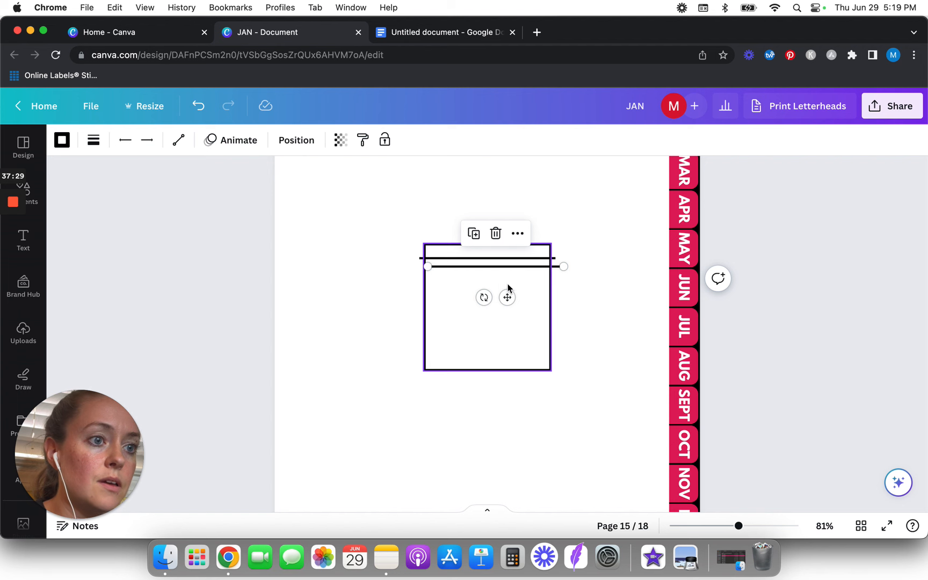
{"action": "left_click_drag", "start_coordinate": [507, 297], "coordinate": [499, 304]}
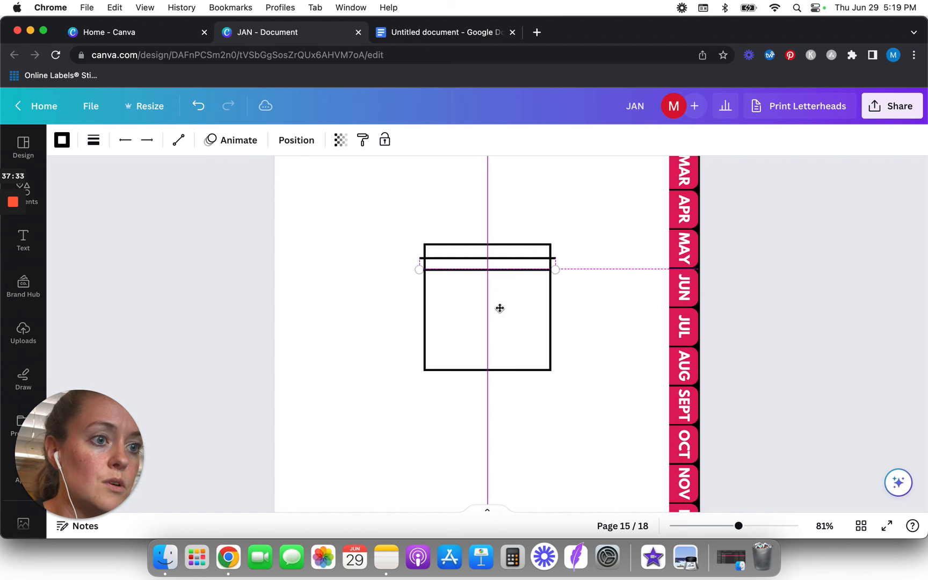
{"action": "left_click_drag", "start_coordinate": [499, 310], "coordinate": [499, 314]}
{"action": "key", "text": "super+d"}
{"action": "key", "text": "super+d"}
{"action": "key", "text": "super+d"}
{"action": "key", "text": "super+d"}
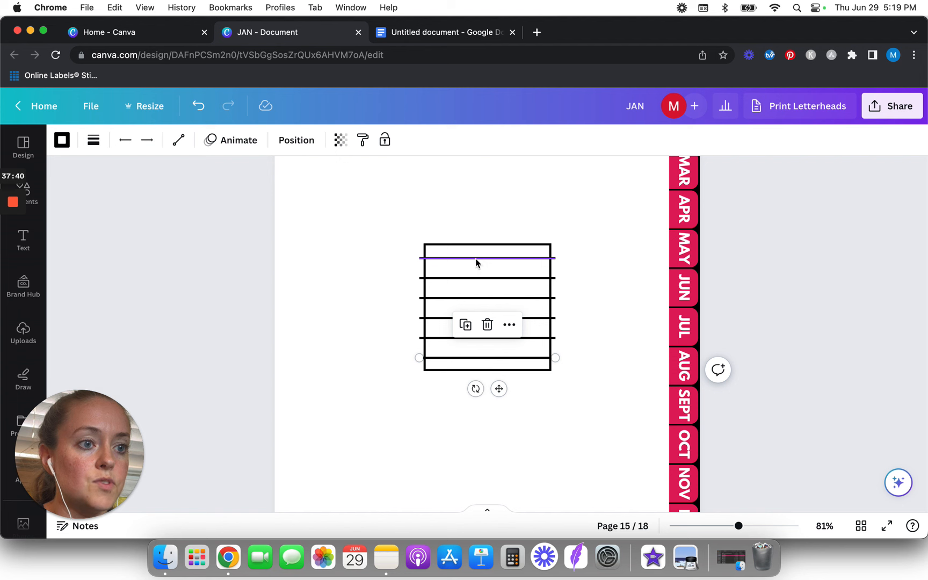
{"action": "left_click", "coordinate": [475, 258]}
{"action": "left_click", "coordinate": [454, 278], "text": "shift"}
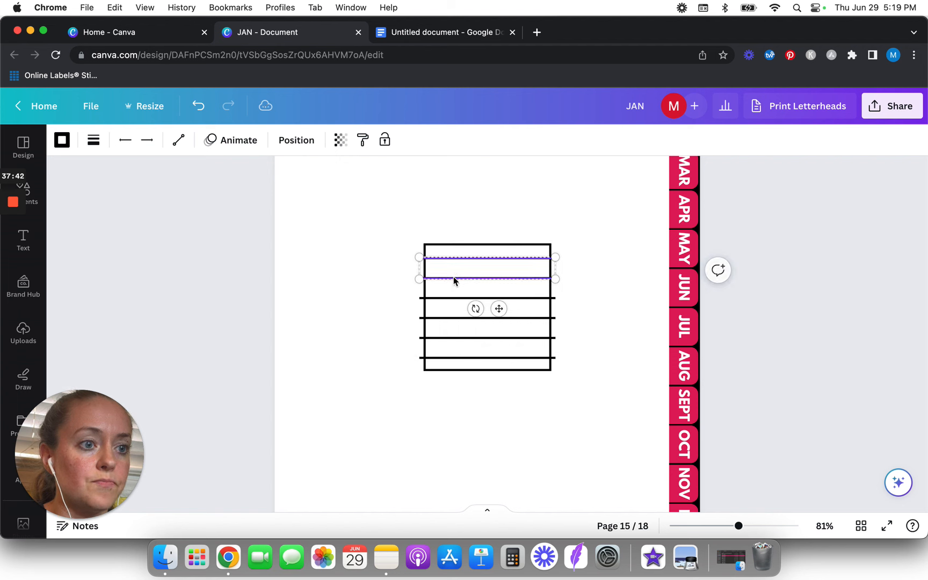
{"action": "left_click", "coordinate": [444, 298], "text": "shift"}
{"action": "left_click", "coordinate": [444, 318], "text": "shift"}
{"action": "left_click", "coordinate": [449, 338], "text": "shift"}
{"action": "left_click", "coordinate": [448, 357], "text": "shift"}
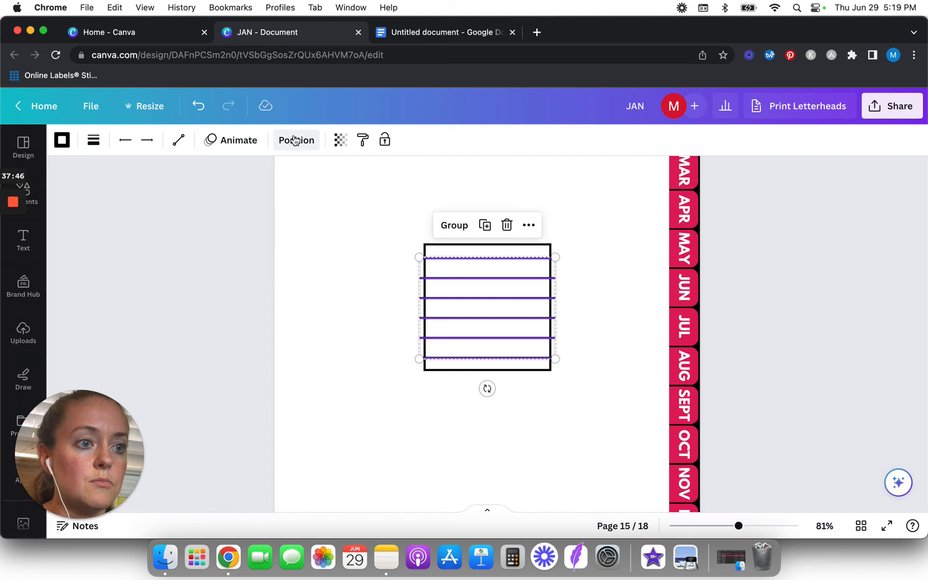
{"action": "left_click", "coordinate": [294, 140]}
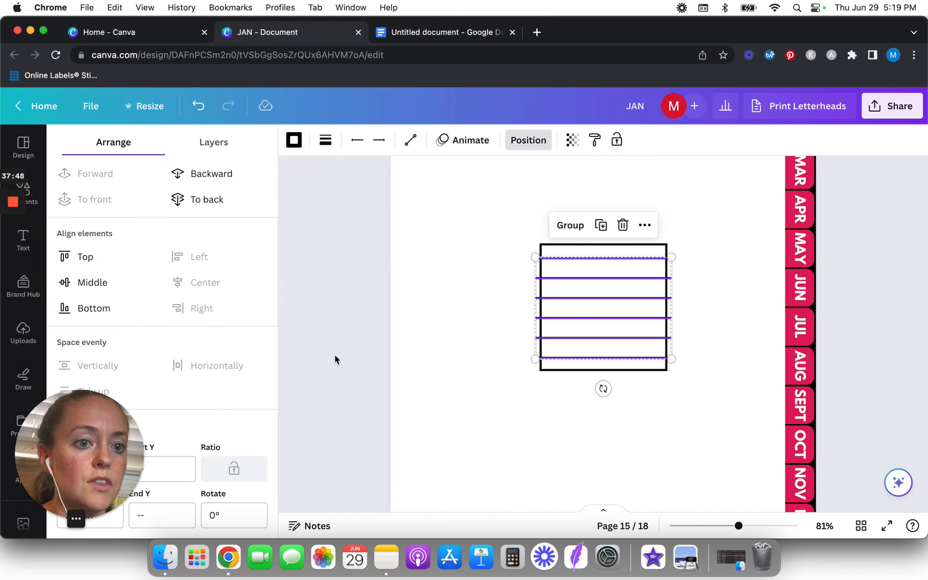
{"action": "left_click", "coordinate": [339, 321]}
{"action": "left_click", "coordinate": [328, 288]}
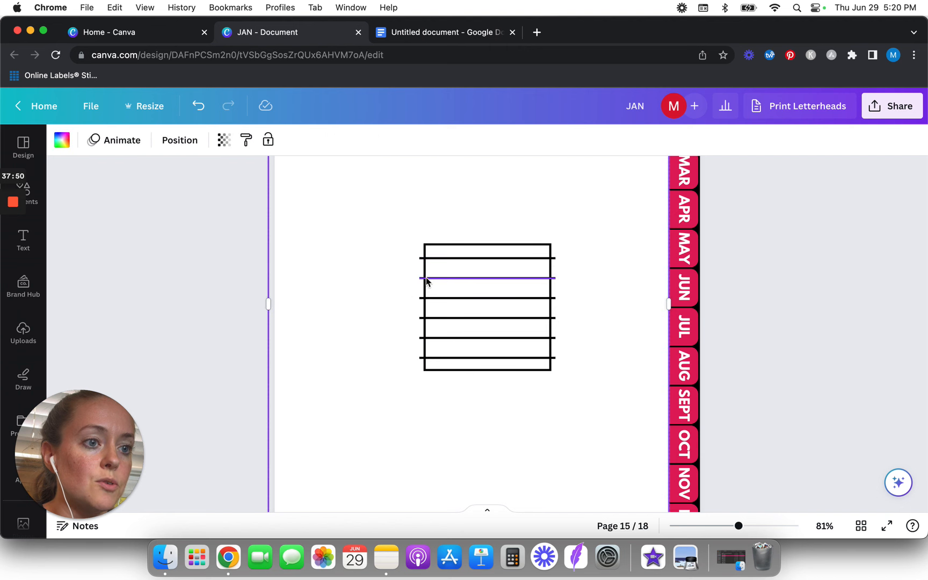
Shorten the top two horizontal lines at both ends so they stop at the square's sides
{"action": "left_click", "coordinate": [425, 259]}
{"action": "left_click_drag", "start_coordinate": [422, 259], "coordinate": [424, 259]}
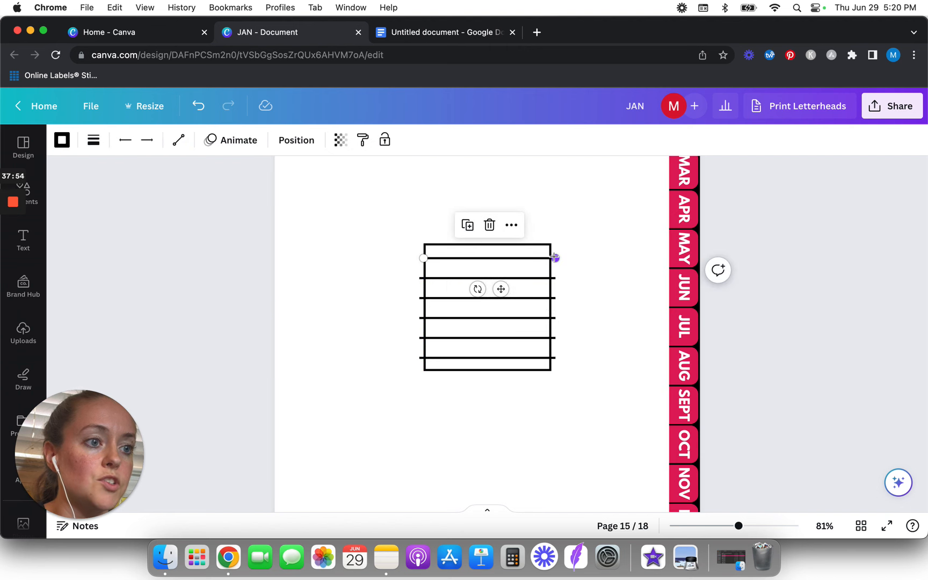
{"action": "left_click_drag", "start_coordinate": [552, 257], "coordinate": [551, 278]}
{"action": "left_click", "coordinate": [551, 277]}
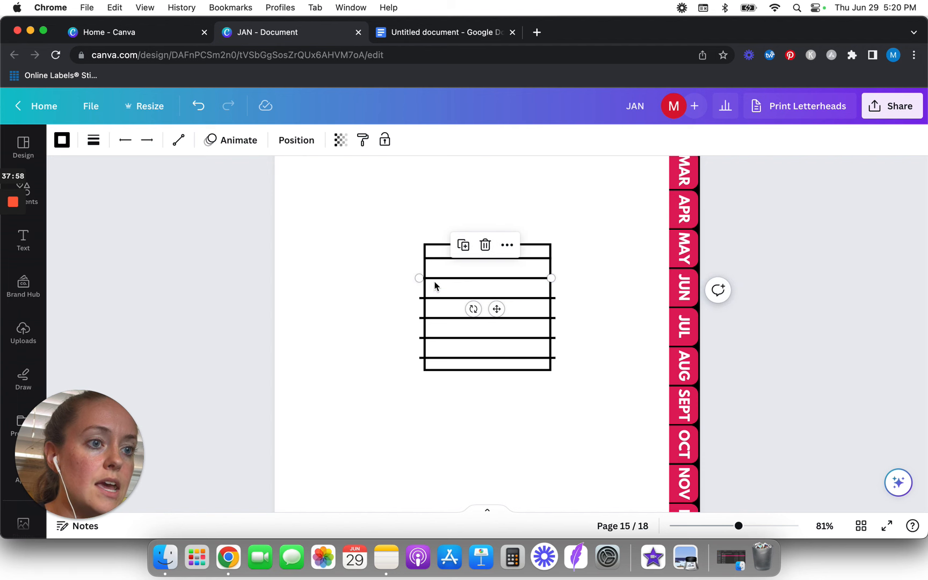
{"action": "left_click_drag", "start_coordinate": [419, 278], "coordinate": [425, 296]}
Trim both ends of the third horizontal line to the square's sides, keeping the line level
{"action": "left_click", "coordinate": [419, 298]}
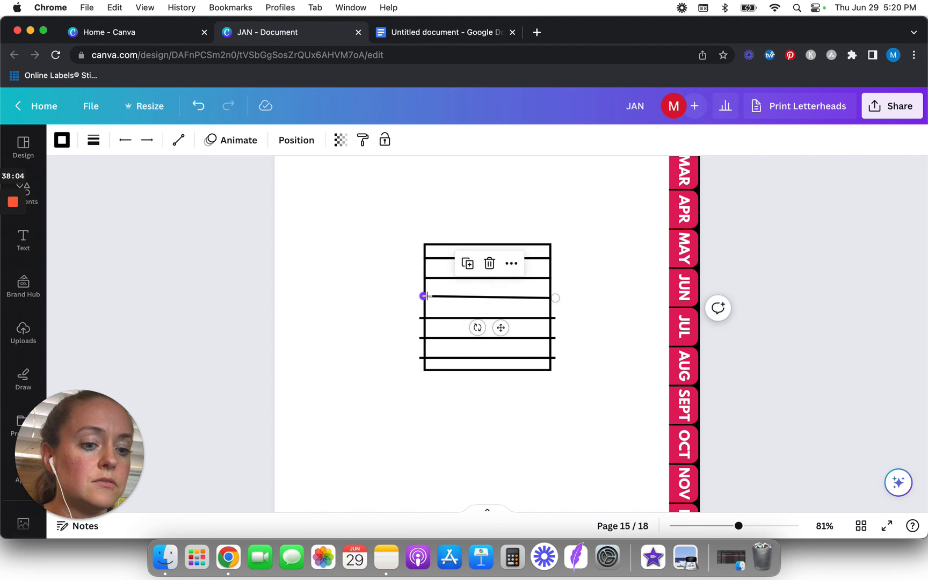
{"action": "key", "text": "super+z"}
{"action": "scroll", "coordinate": [422, 299], "scroll_direction": "up", "scroll_amount": 5}
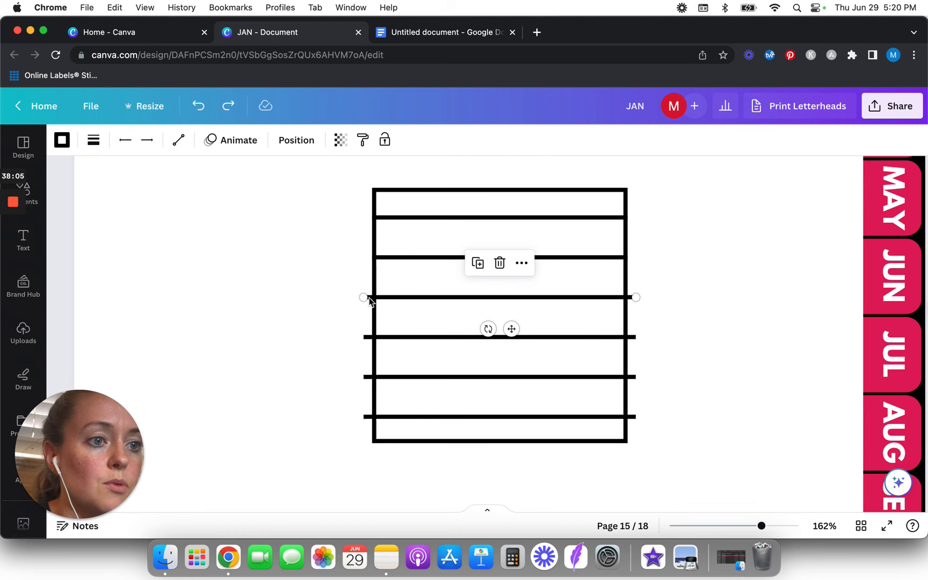
{"action": "left_click_drag", "start_coordinate": [363, 297], "coordinate": [373, 297]}
{"action": "left_click_drag", "start_coordinate": [633, 298], "coordinate": [626, 297]}
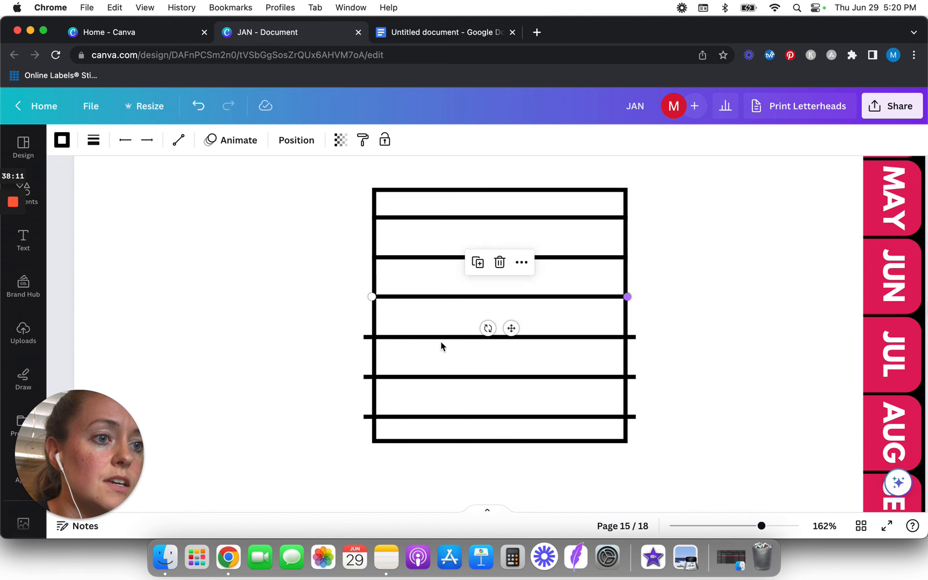
Shorten the three lowest horizontal lines at both ends so they meet the square's sides
{"action": "left_click", "coordinate": [380, 338]}
{"action": "left_click_drag", "start_coordinate": [375, 339], "coordinate": [373, 337]}
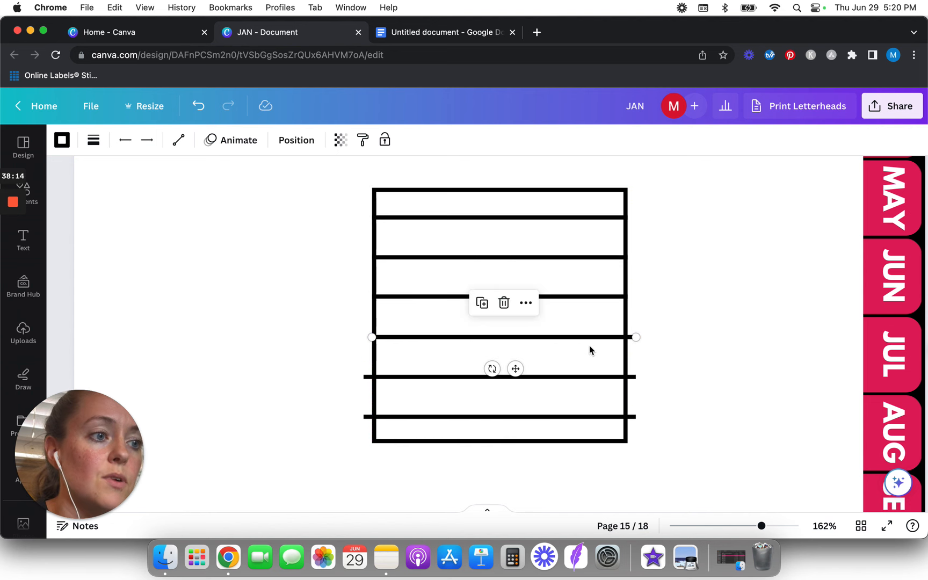
{"action": "left_click_drag", "start_coordinate": [635, 337], "coordinate": [626, 336]}
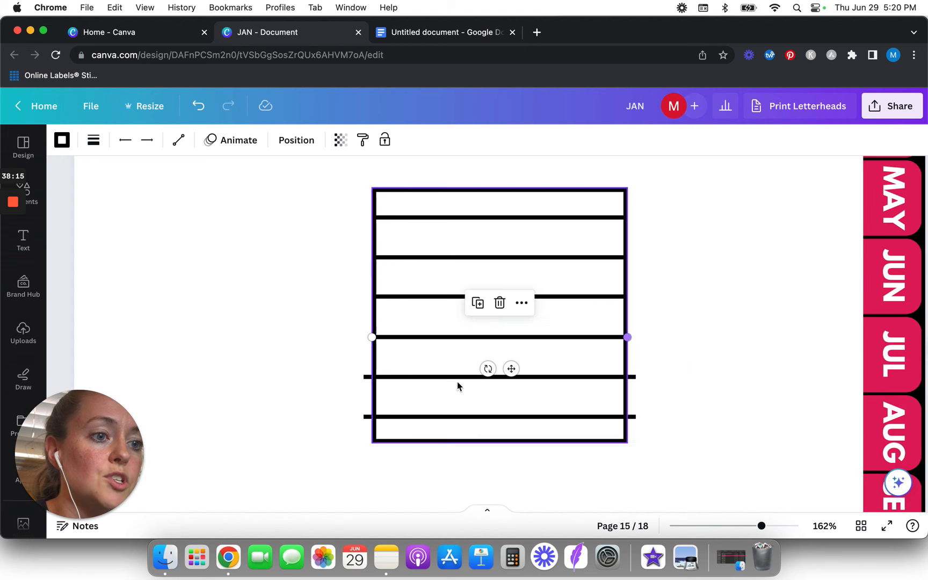
{"action": "left_click", "coordinate": [370, 377]}
{"action": "left_click_drag", "start_coordinate": [370, 377], "coordinate": [372, 377]}
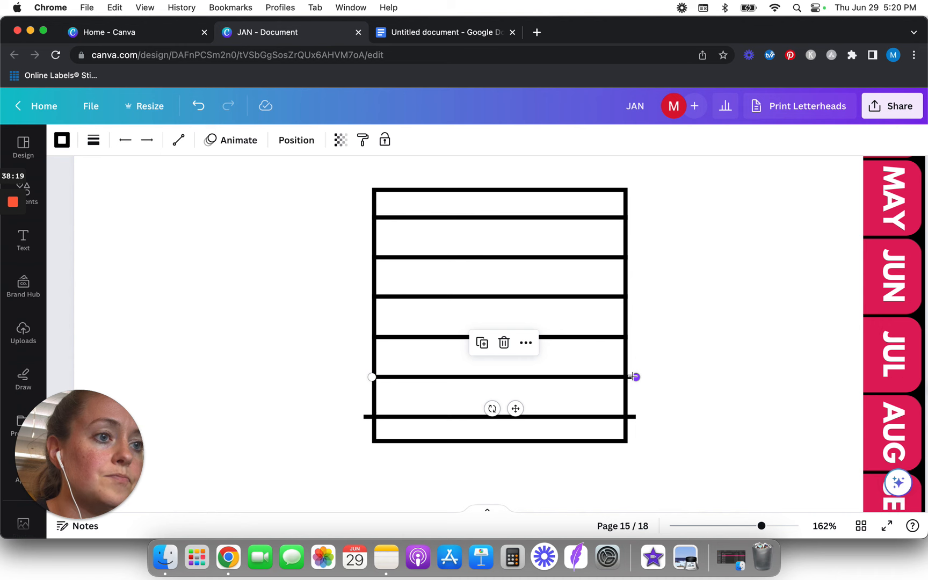
{"action": "scroll", "coordinate": [634, 379], "scroll_direction": "down", "scroll_amount": 5}
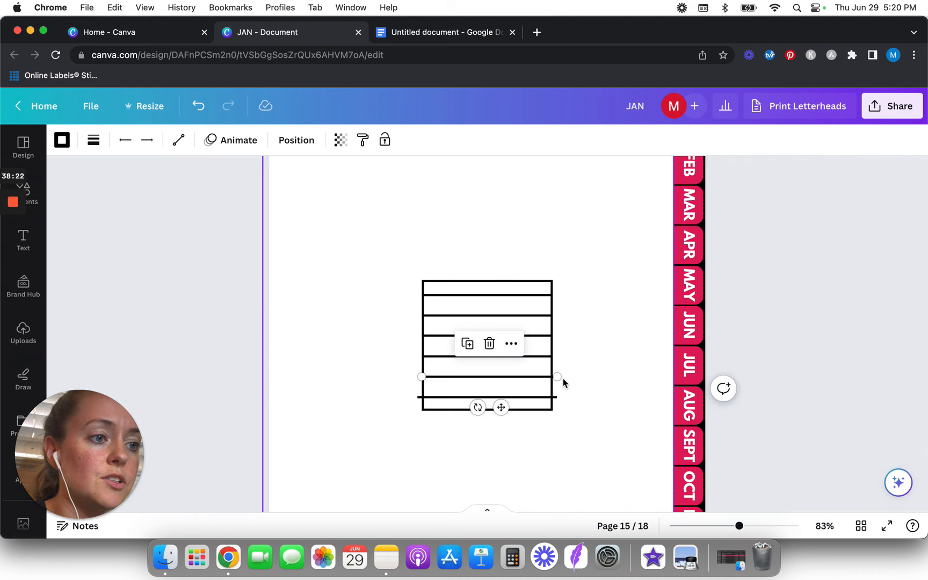
{"action": "left_click_drag", "start_coordinate": [556, 377], "coordinate": [552, 376]}
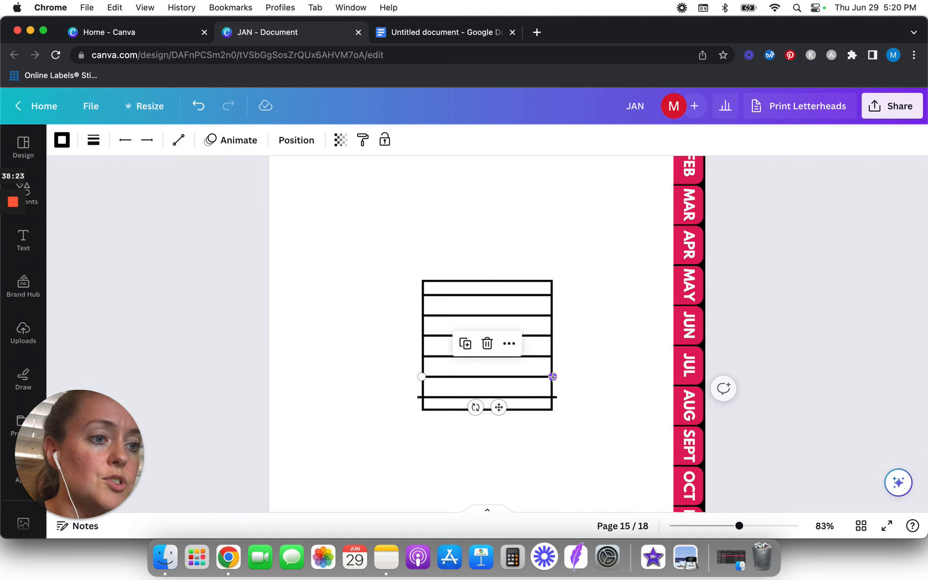
{"action": "left_click", "coordinate": [452, 397]}
{"action": "left_click_drag", "start_coordinate": [424, 398], "coordinate": [428, 398]}
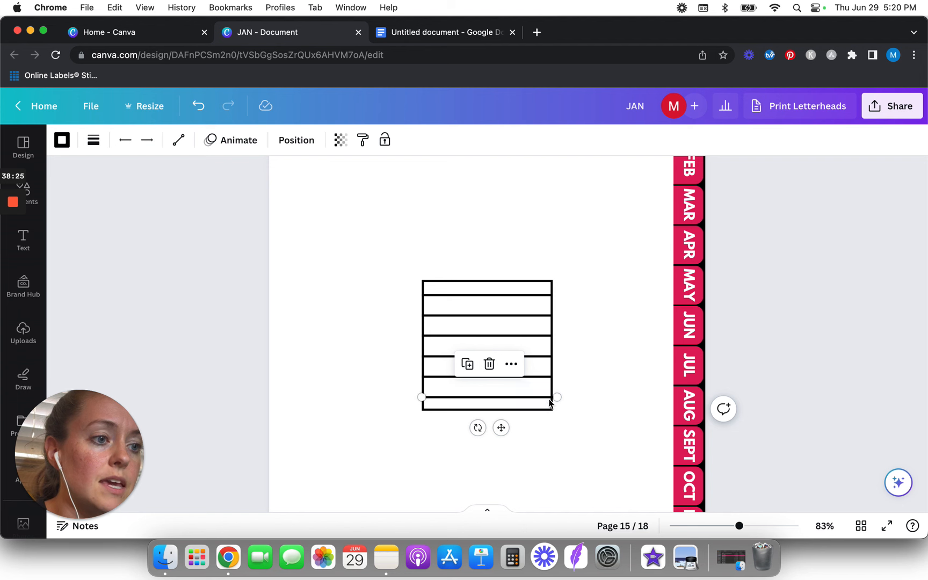
{"action": "left_click_drag", "start_coordinate": [558, 397], "coordinate": [553, 397]}
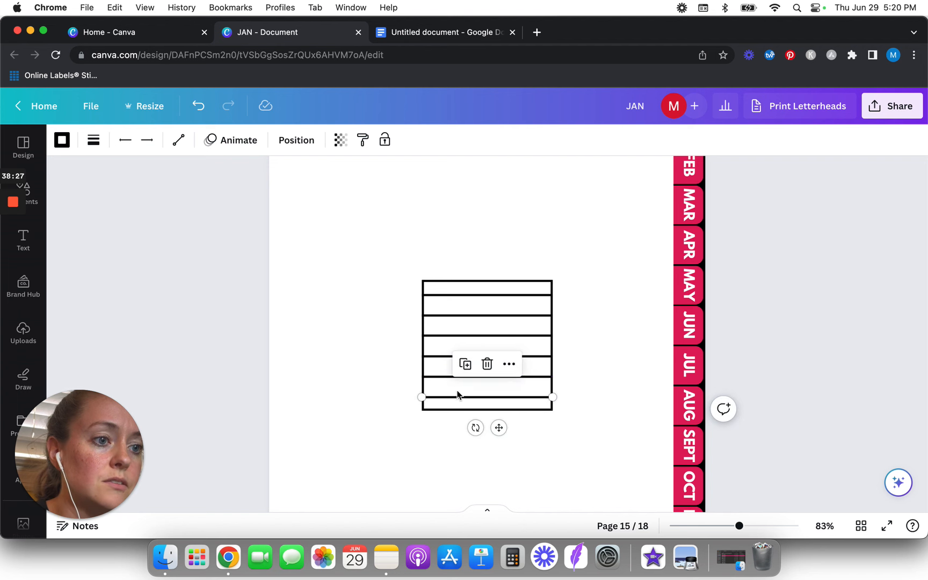
Group the six lines with the square and move the group up beneath the "notes" title
{"action": "left_click", "coordinate": [429, 377], "text": "shift"}
{"action": "left_click", "coordinate": [433, 357], "text": "shift"}
{"action": "left_click", "coordinate": [440, 336], "text": "shift"}
{"action": "left_click", "coordinate": [444, 315], "text": "shift"}
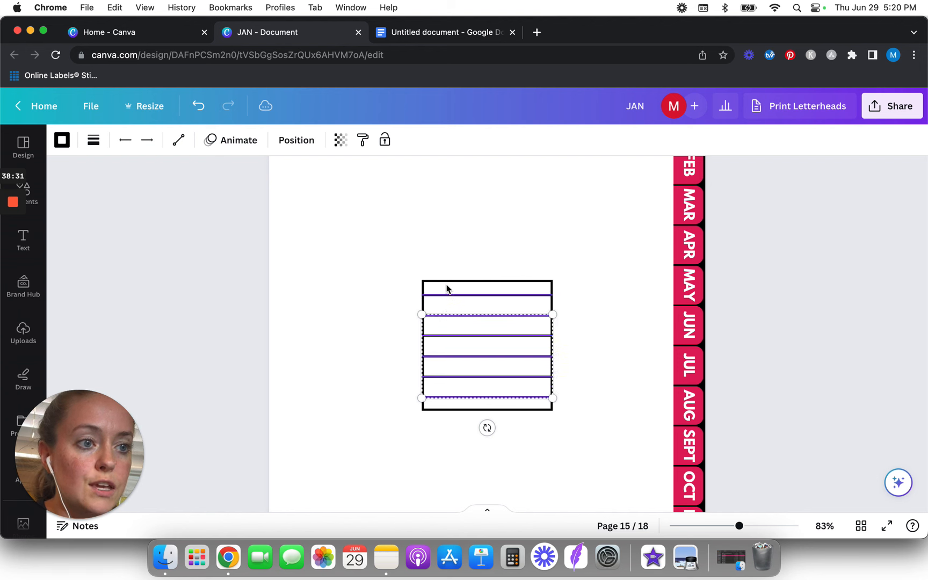
{"action": "left_click", "coordinate": [444, 283]}
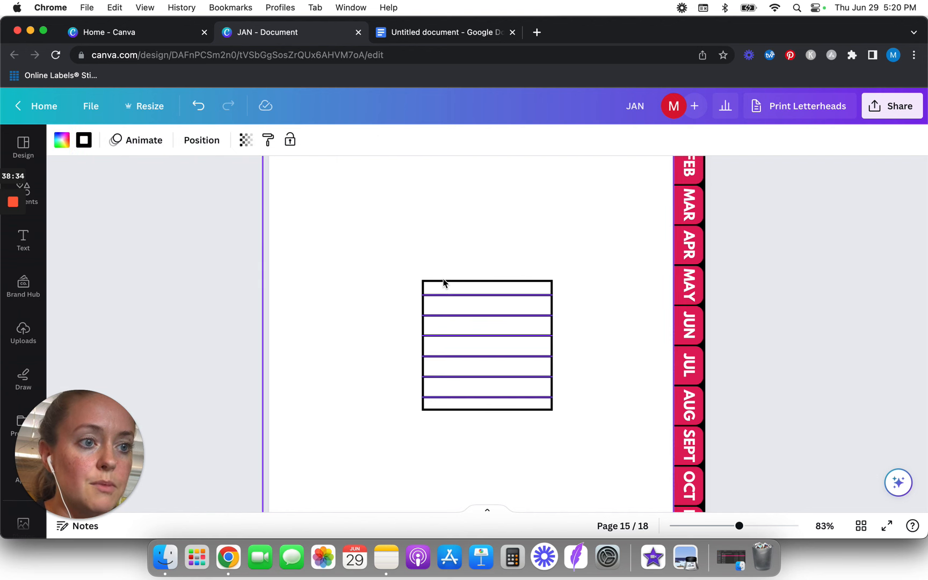
{"action": "left_click", "coordinate": [387, 274], "text": "shift"}
{"action": "left_click", "coordinate": [460, 287], "text": "shift"}
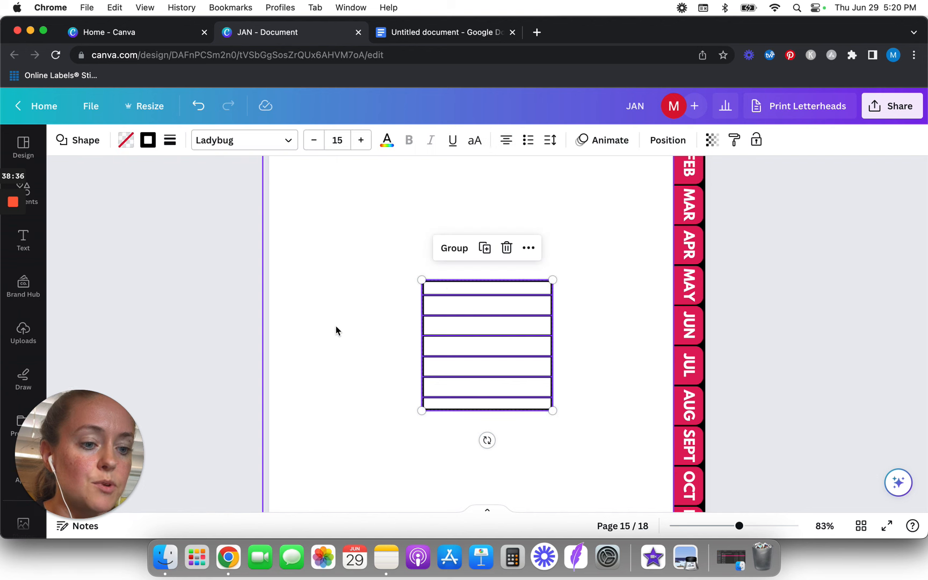
{"action": "key", "text": "super+g"}
{"action": "scroll", "coordinate": [464, 341], "scroll_direction": "up", "scroll_amount": 3}
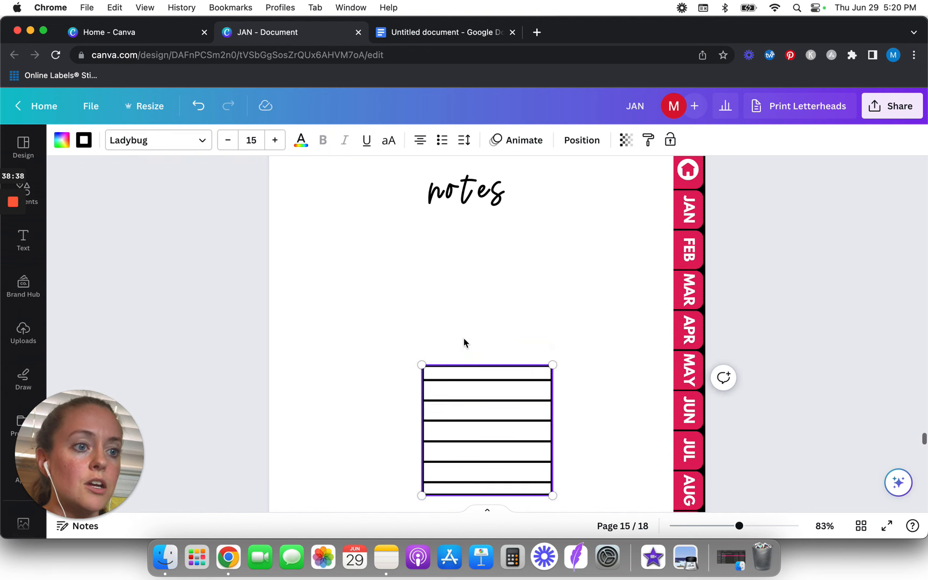
{"action": "left_click_drag", "start_coordinate": [495, 431], "coordinate": [478, 311]}
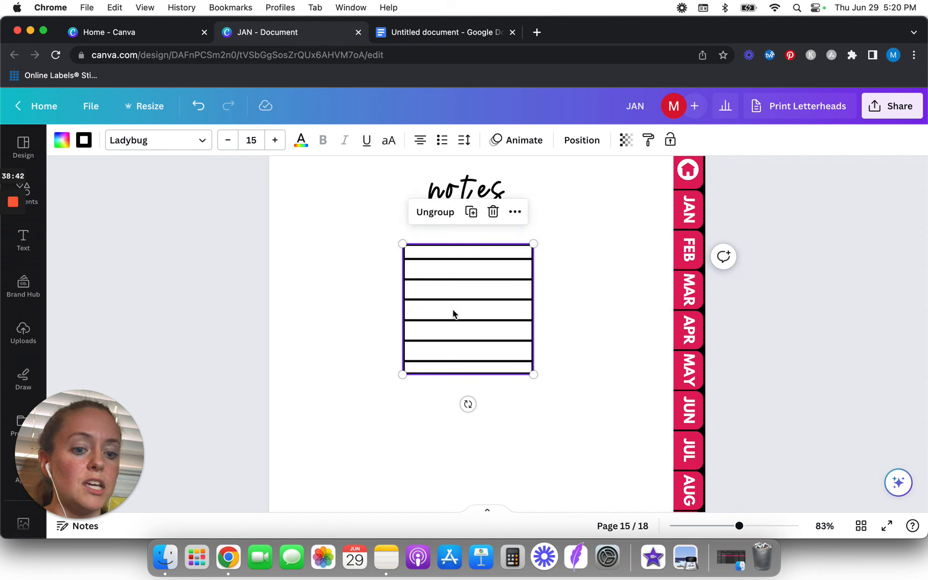
Link the third line inside the grouped square to the document page "16 - Lined Notes"
{"action": "right_click", "coordinate": [452, 313]}
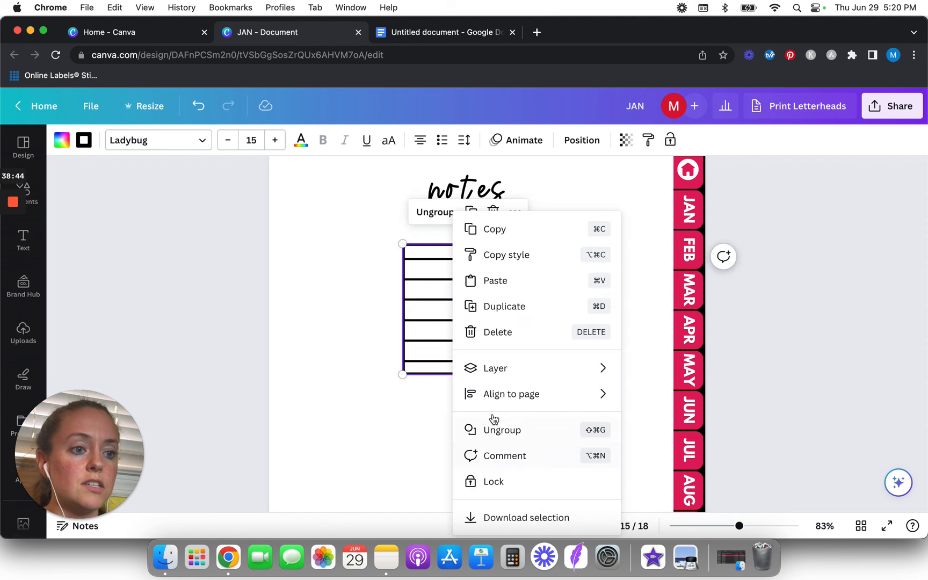
{"action": "left_click", "coordinate": [362, 304]}
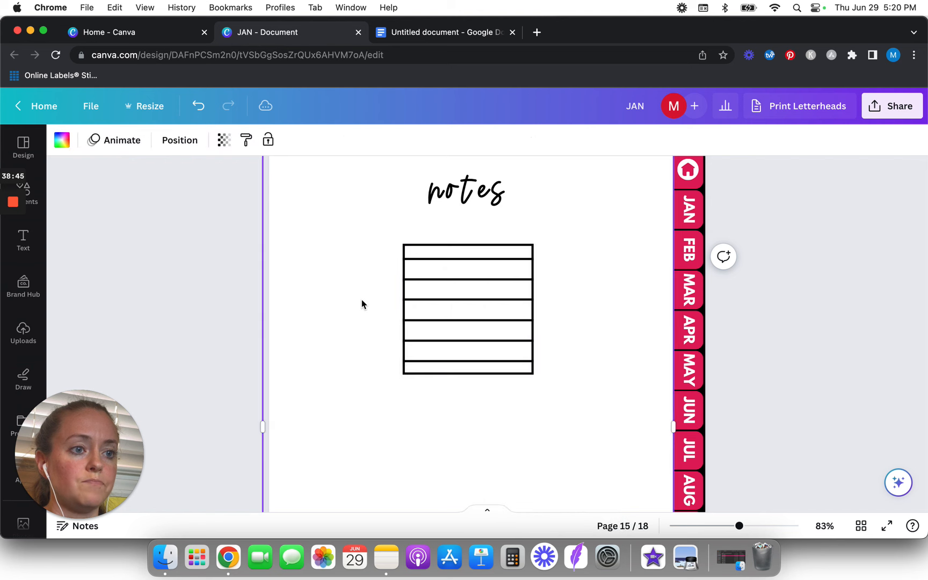
{"action": "left_click", "coordinate": [450, 327]}
{"action": "right_click", "coordinate": [441, 300]}
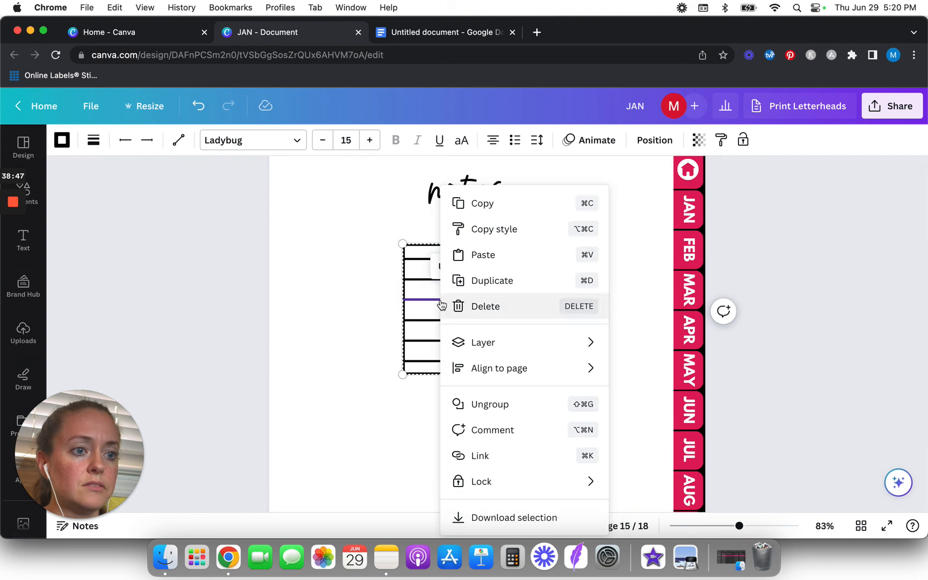
{"action": "left_click", "coordinate": [526, 456]}
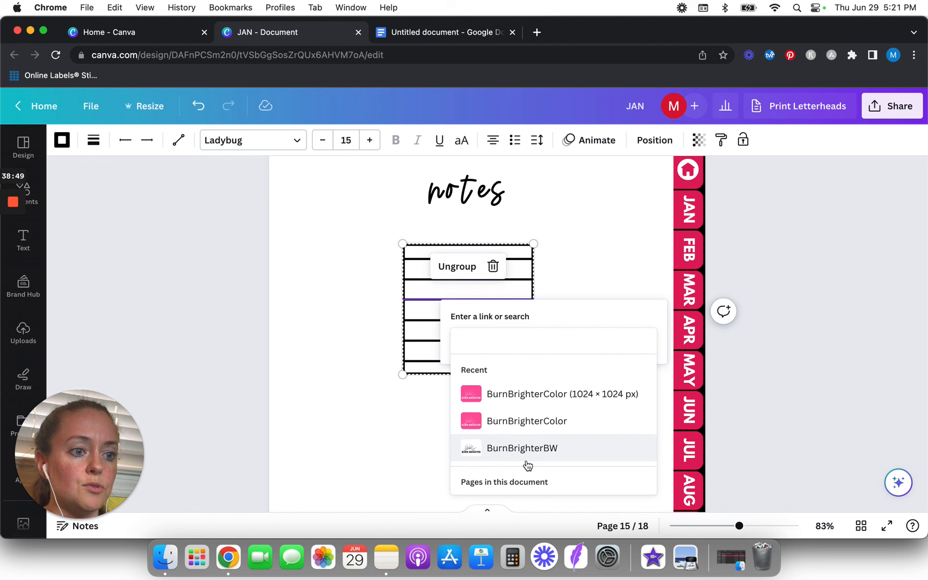
{"action": "scroll", "coordinate": [516, 429], "scroll_direction": "down", "scroll_amount": 10}
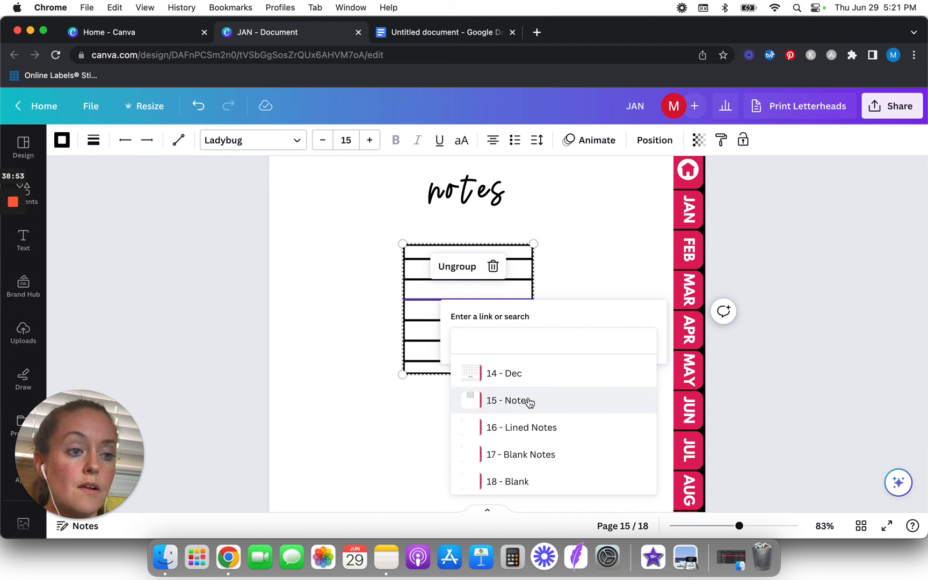
{"action": "left_click", "coordinate": [567, 411]}
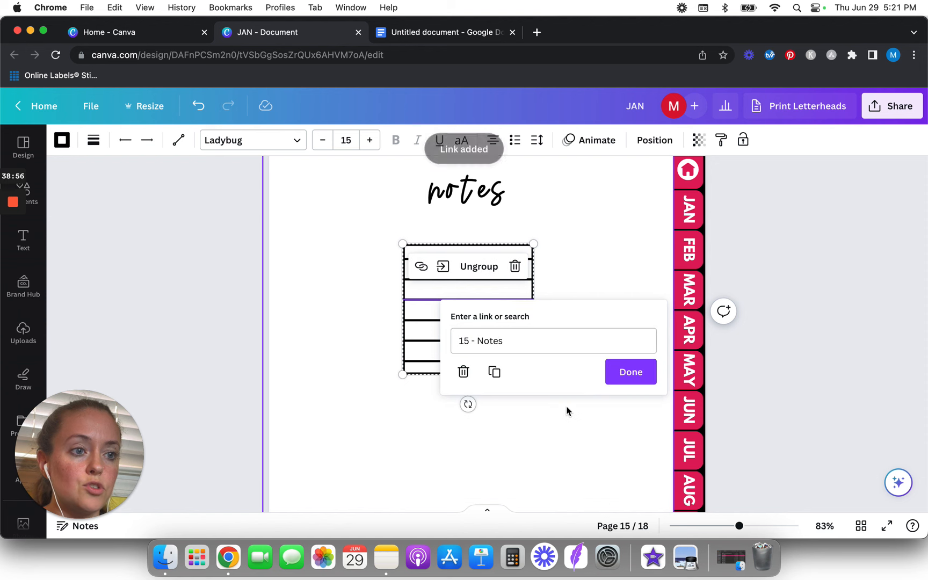
{"action": "left_click", "coordinate": [465, 373]}
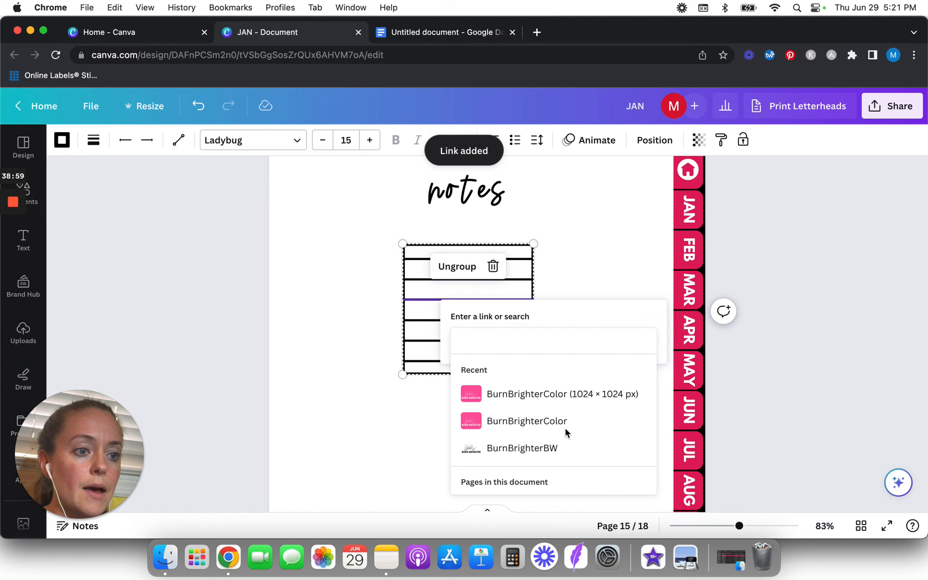
{"action": "scroll", "coordinate": [565, 430], "scroll_direction": "down", "scroll_amount": 10}
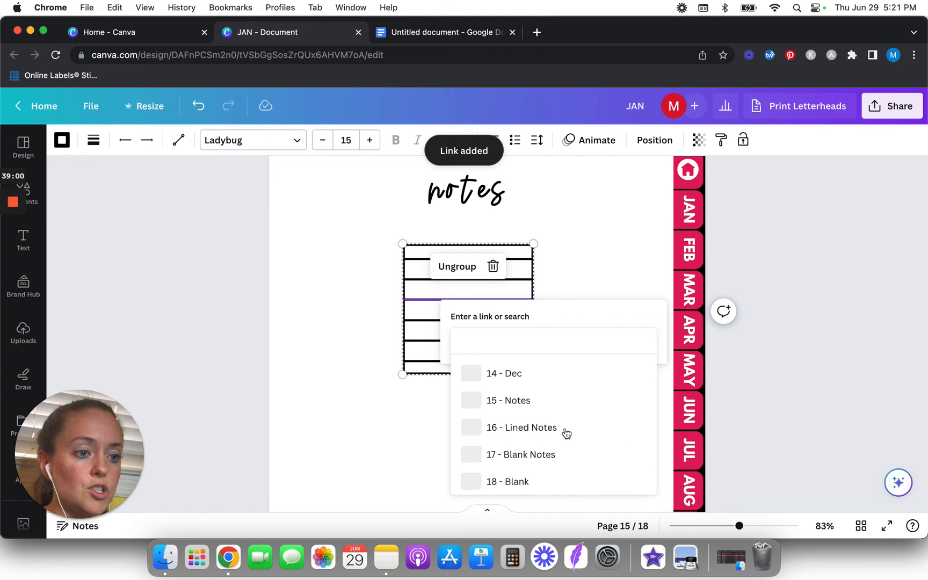
{"action": "left_click", "coordinate": [533, 434]}
{"action": "left_click", "coordinate": [612, 378]}
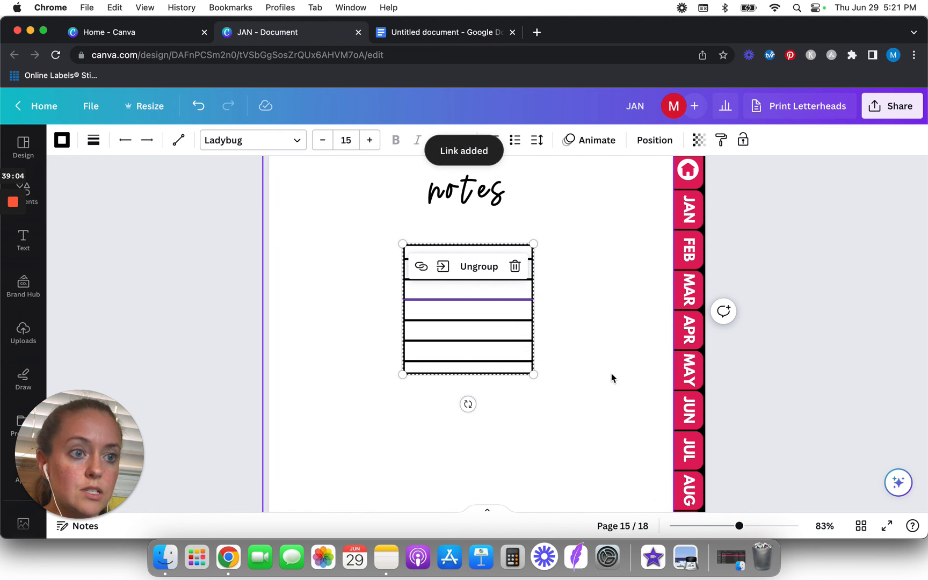
{"action": "left_click", "coordinate": [220, 347]}
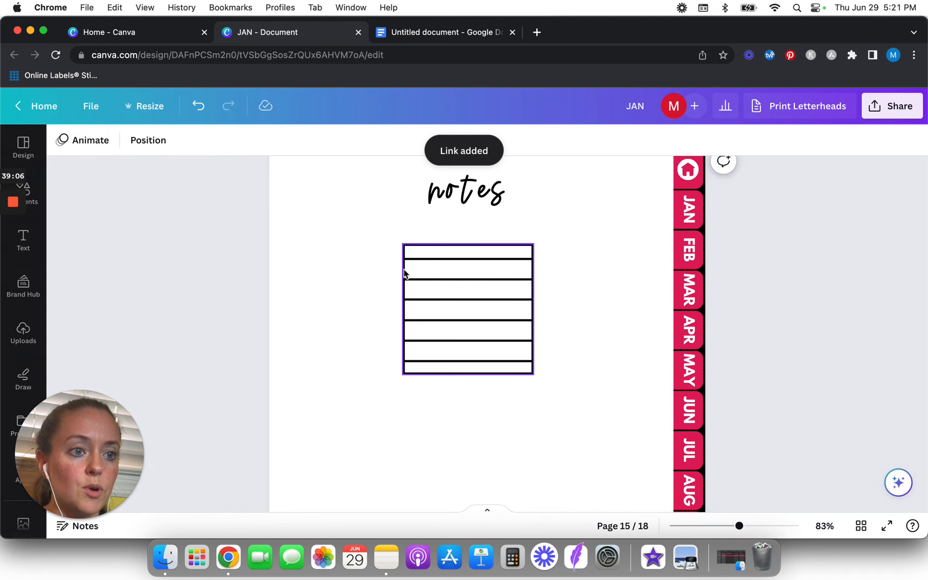
Duplicate the lined-square group and place the copy directly below the original, aligned with it
{"action": "left_click", "coordinate": [403, 273]}
{"action": "key", "text": "super+d"}
{"action": "left_click_drag", "start_coordinate": [482, 290], "coordinate": [477, 437]}
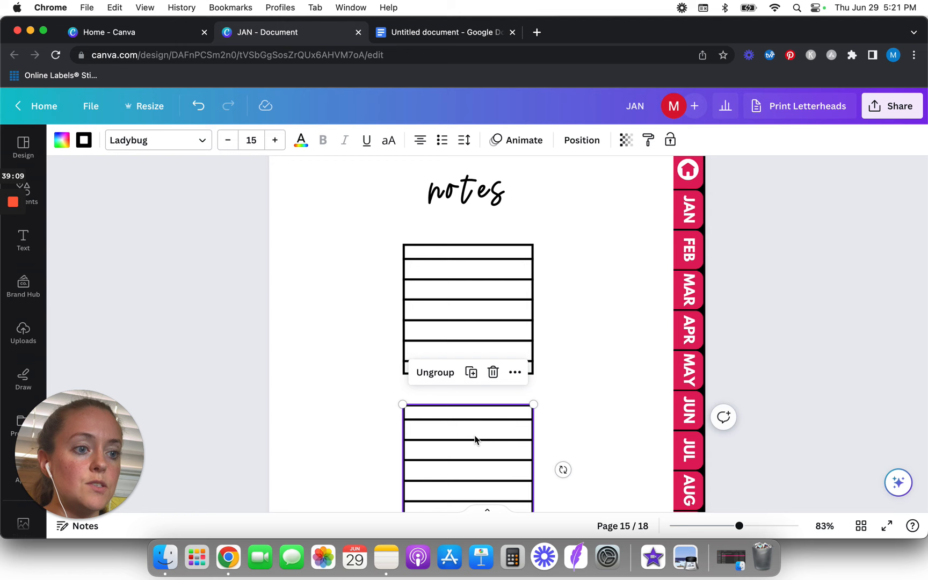
{"action": "scroll", "coordinate": [467, 408], "scroll_direction": "down", "scroll_amount": 3}
{"action": "key", "text": "super+shift+g"}
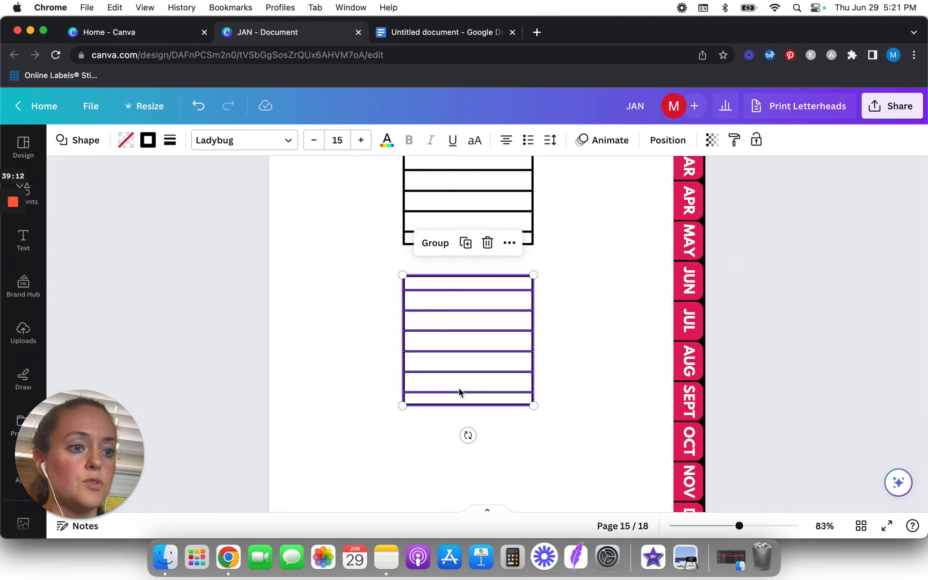
{"action": "key", "text": "super+z"}
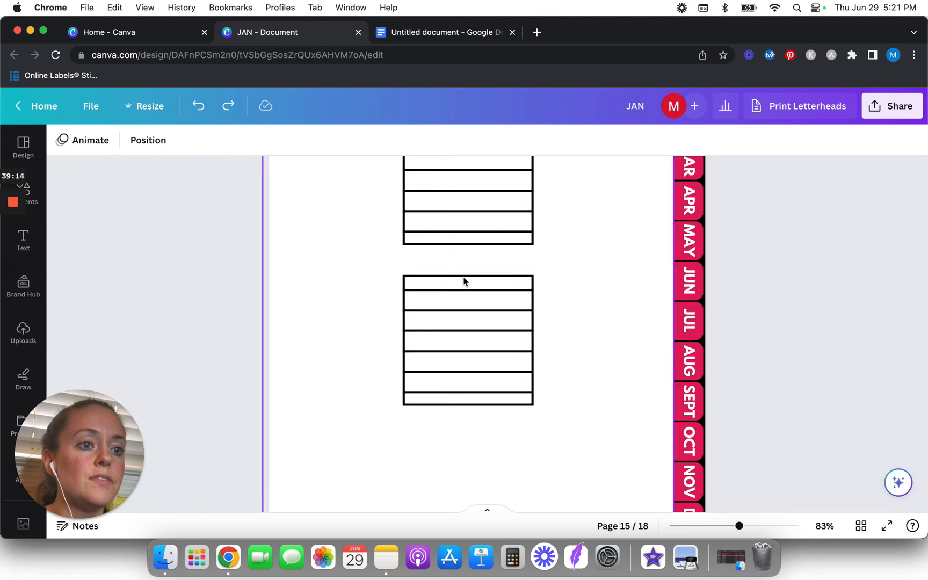
Ungroup the lower lined square on page 15 and delete its six horizontal lines, leaving an empty square
{"action": "left_click", "coordinate": [475, 310]}
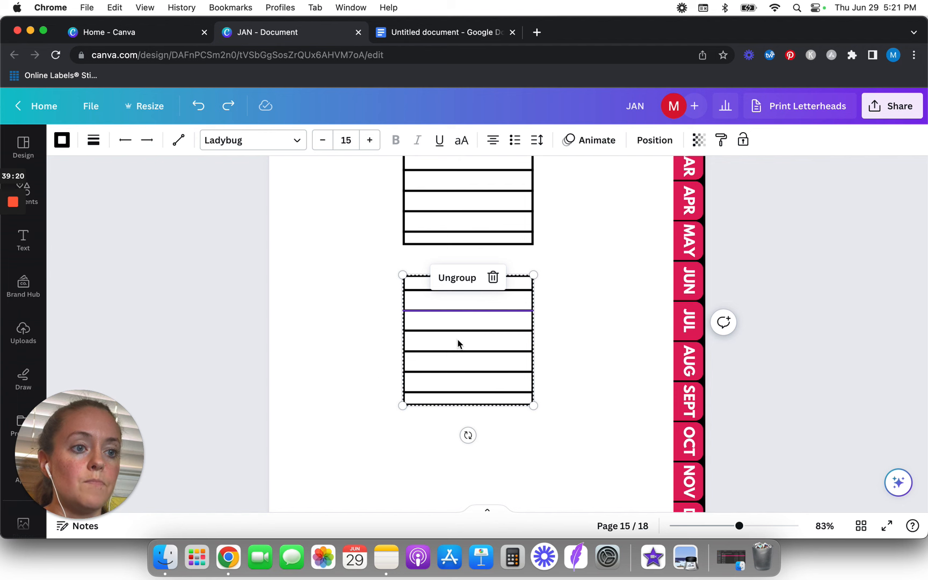
{"action": "left_click", "coordinate": [457, 278]}
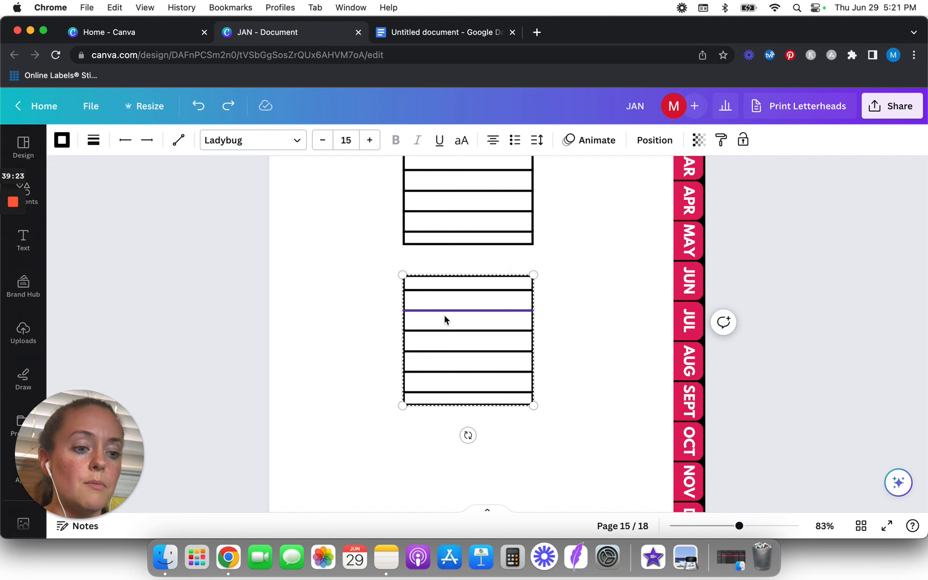
{"action": "left_click", "coordinate": [365, 354]}
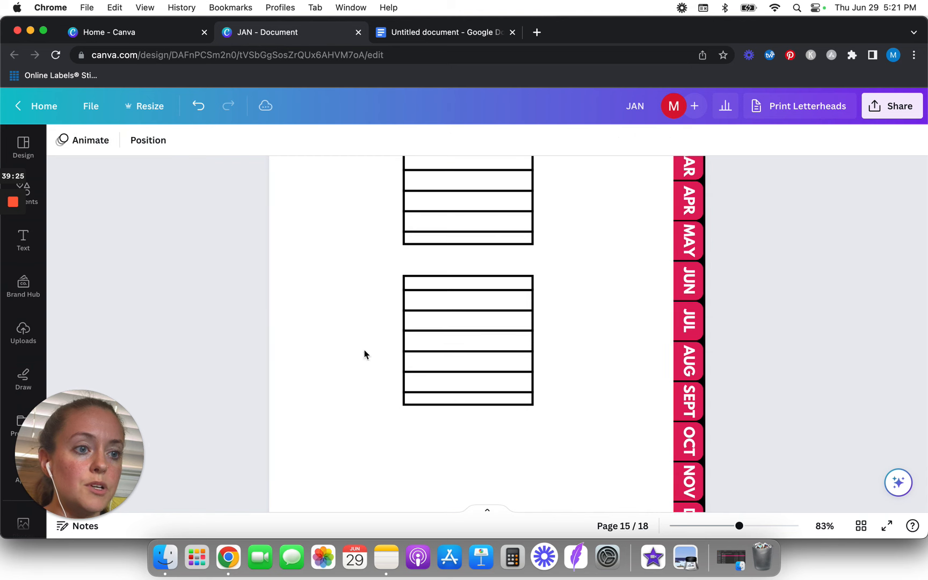
{"action": "left_click", "coordinate": [458, 291]}
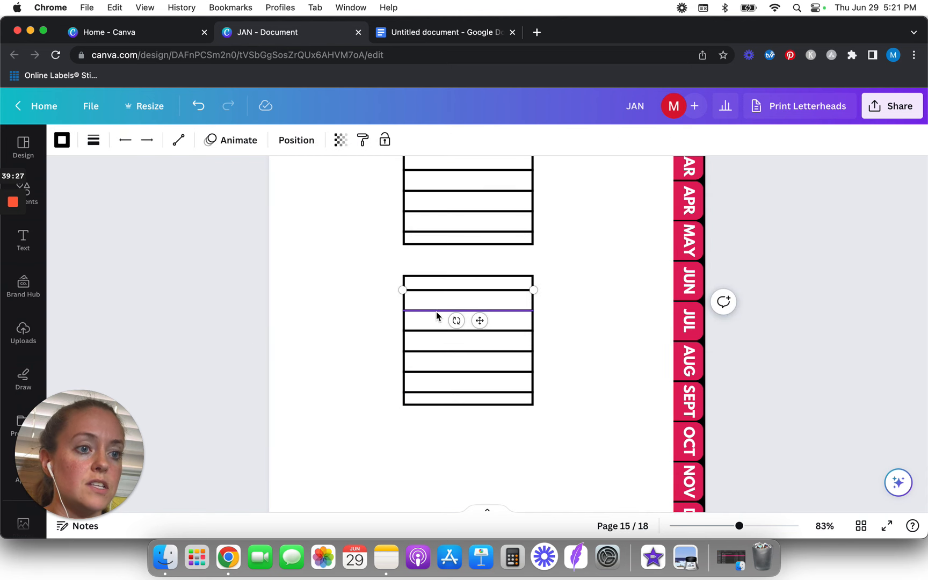
{"action": "left_click", "coordinate": [437, 311], "text": "shift"}
{"action": "left_click", "coordinate": [425, 331], "text": "shift"}
{"action": "left_click", "coordinate": [425, 352], "text": "shift"}
{"action": "left_click", "coordinate": [426, 372], "text": "shift"}
{"action": "left_click", "coordinate": [425, 392], "text": "shift"}
{"action": "key", "text": "Delete"}
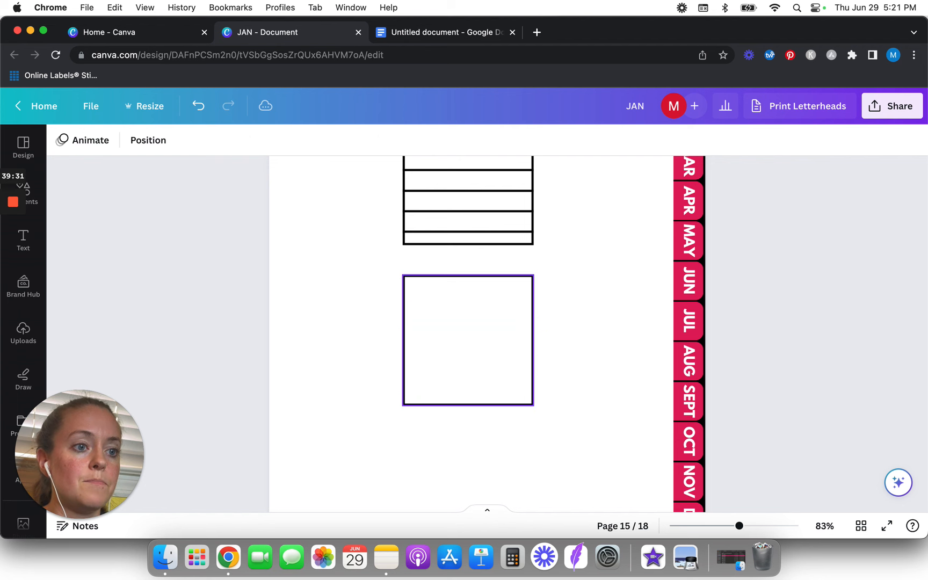
Link the empty square to the document page "17 - Blank Notes"
{"action": "left_click", "coordinate": [487, 352]}
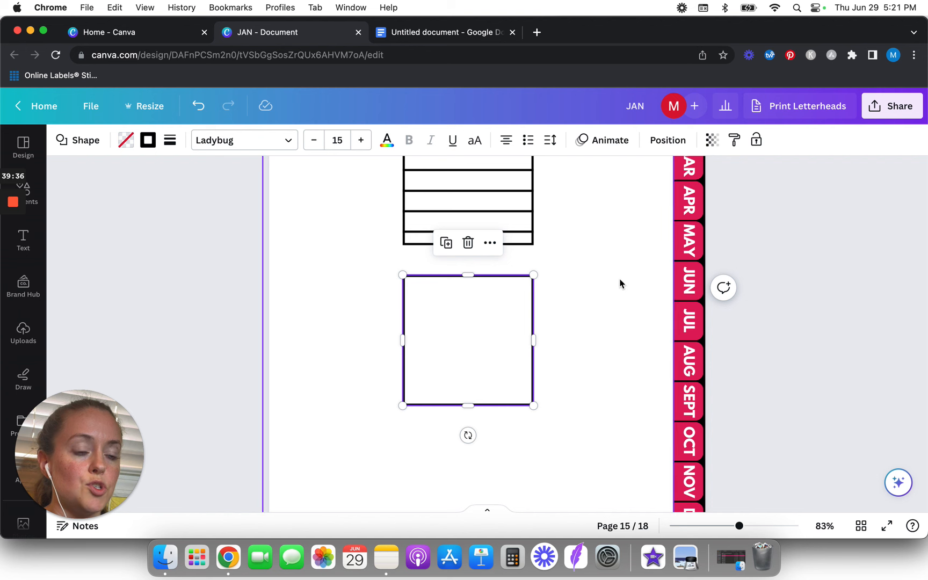
{"action": "right_click", "coordinate": [456, 333]}
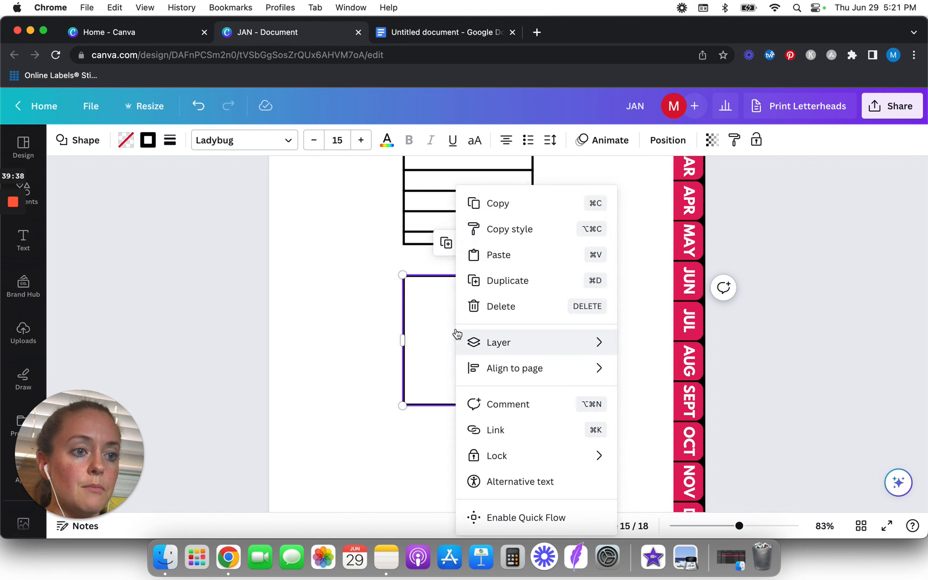
{"action": "left_click", "coordinate": [517, 439]}
{"action": "scroll", "coordinate": [557, 440], "scroll_direction": "down", "scroll_amount": 5}
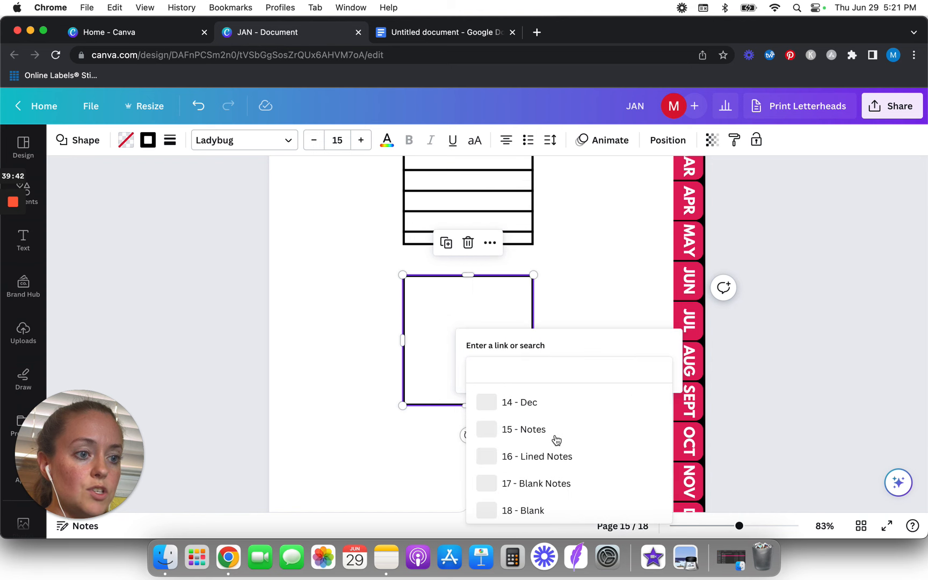
{"action": "left_click", "coordinate": [553, 485]}
{"action": "left_click", "coordinate": [666, 404]}
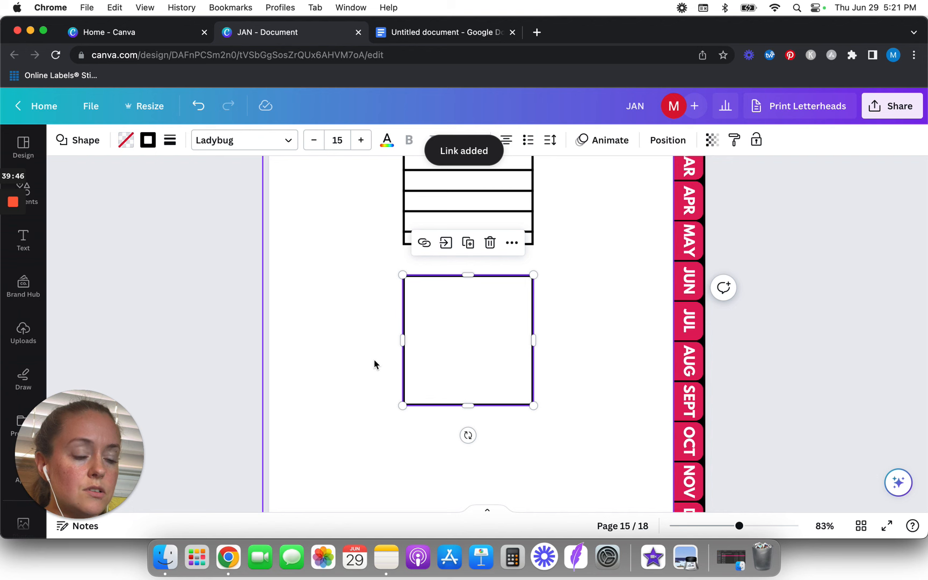
{"action": "left_click", "coordinate": [229, 327]}
Delete page 18, "Blank", from the end of the document
{"action": "scroll", "coordinate": [559, 345], "scroll_direction": "down", "scroll_amount": 5}
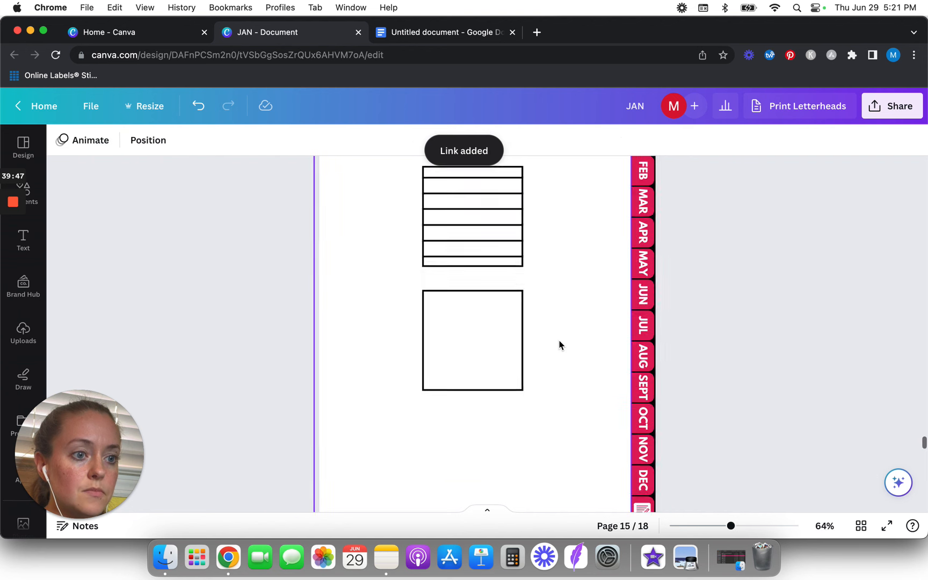
{"action": "scroll", "coordinate": [494, 340], "scroll_direction": "down", "scroll_amount": 15}
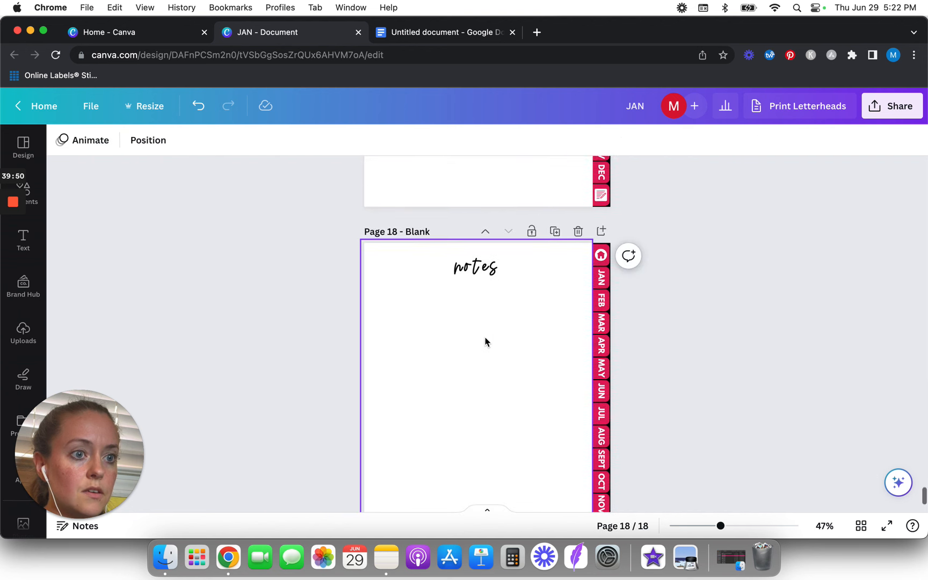
{"action": "scroll", "coordinate": [484, 341], "scroll_direction": "up", "scroll_amount": 2}
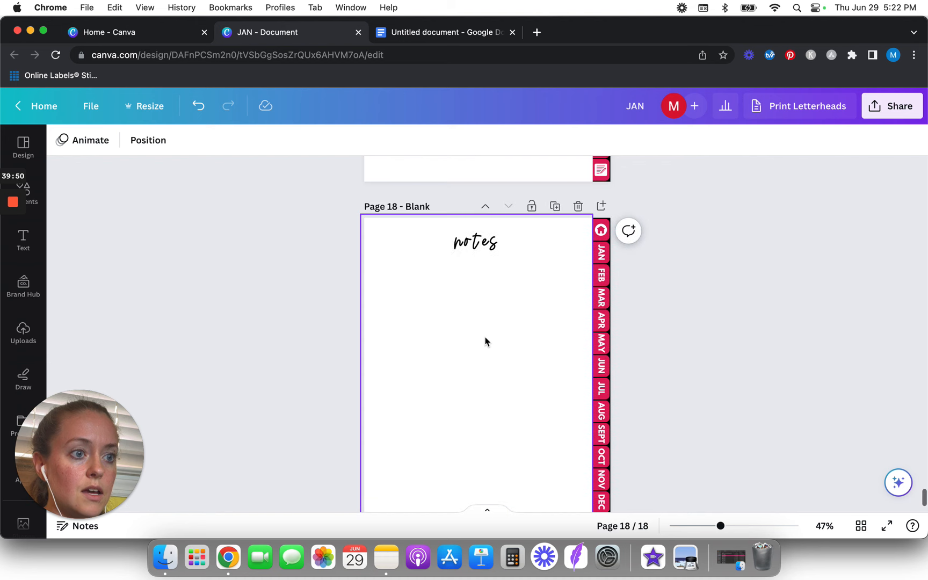
{"action": "left_click", "coordinate": [579, 203]}
Move the empty square on page 15 lower to widen the gap beneath the lined square
{"action": "scroll", "coordinate": [360, 258], "scroll_direction": "up", "scroll_amount": 10}
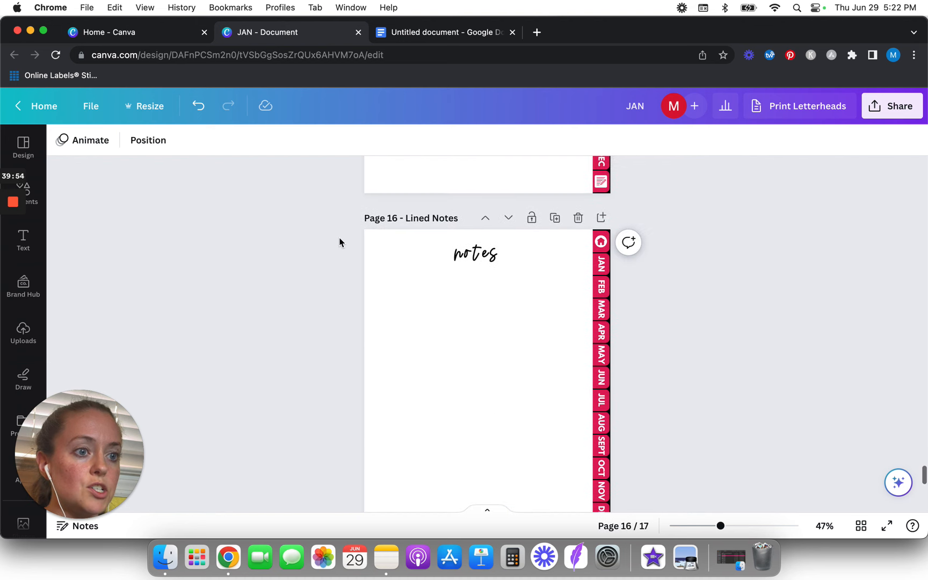
{"action": "scroll", "coordinate": [340, 242], "scroll_direction": "up", "scroll_amount": 6}
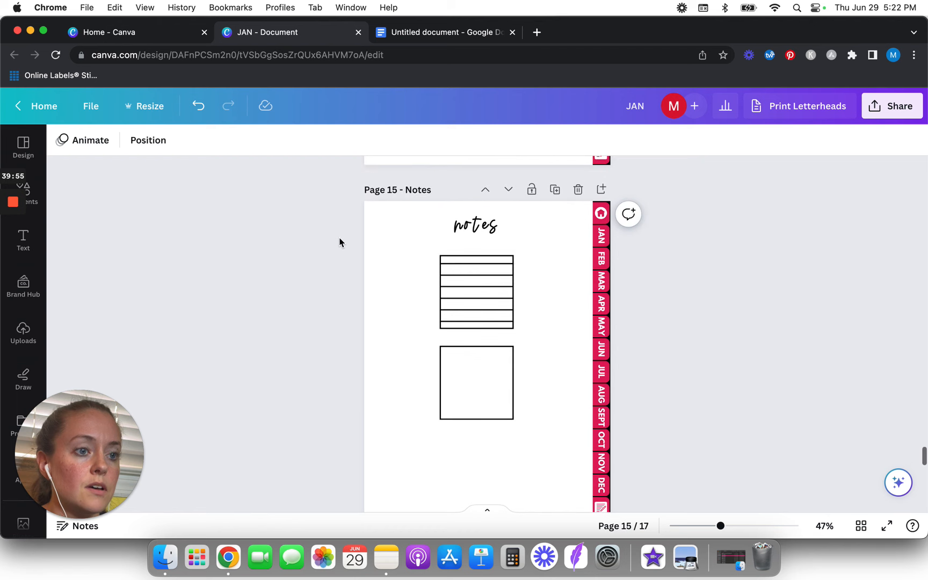
{"action": "scroll", "coordinate": [339, 242], "scroll_direction": "down", "scroll_amount": 1}
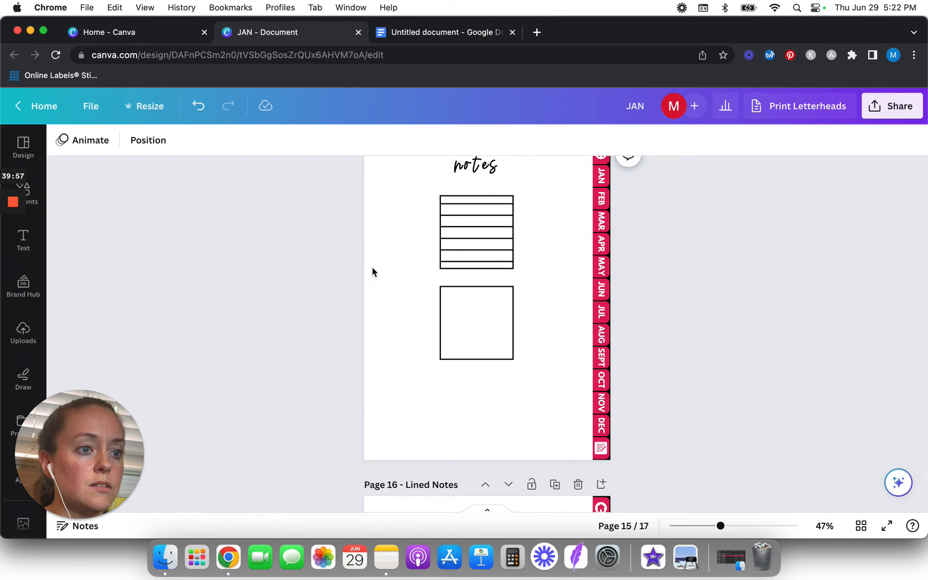
{"action": "left_click_drag", "start_coordinate": [487, 356], "coordinate": [487, 348]}
Add a horizontal line to page 16, extend it almost across the page, and place it beneath the "notes" title
{"action": "scroll", "coordinate": [324, 333], "scroll_direction": "down", "scroll_amount": 10}
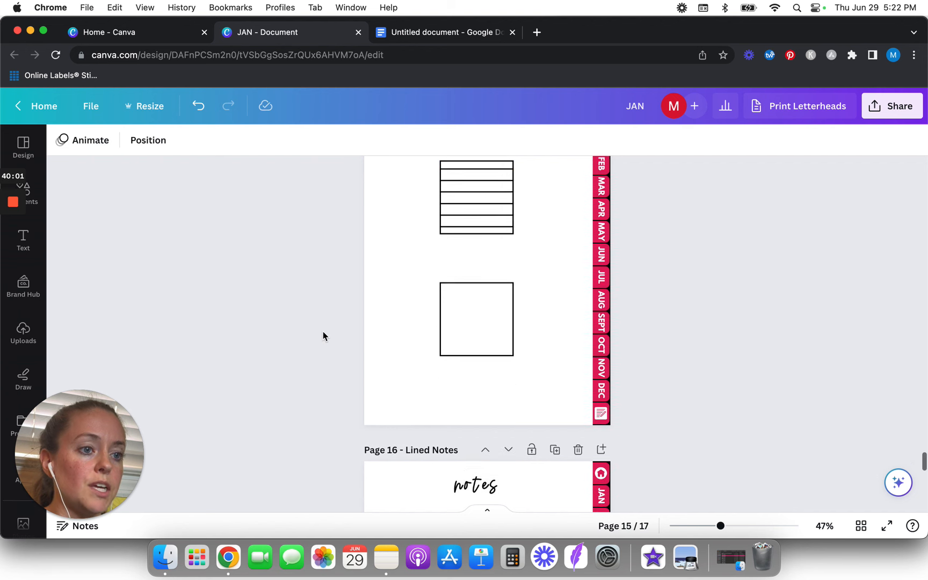
{"action": "scroll", "coordinate": [289, 276], "scroll_direction": "up", "scroll_amount": 5}
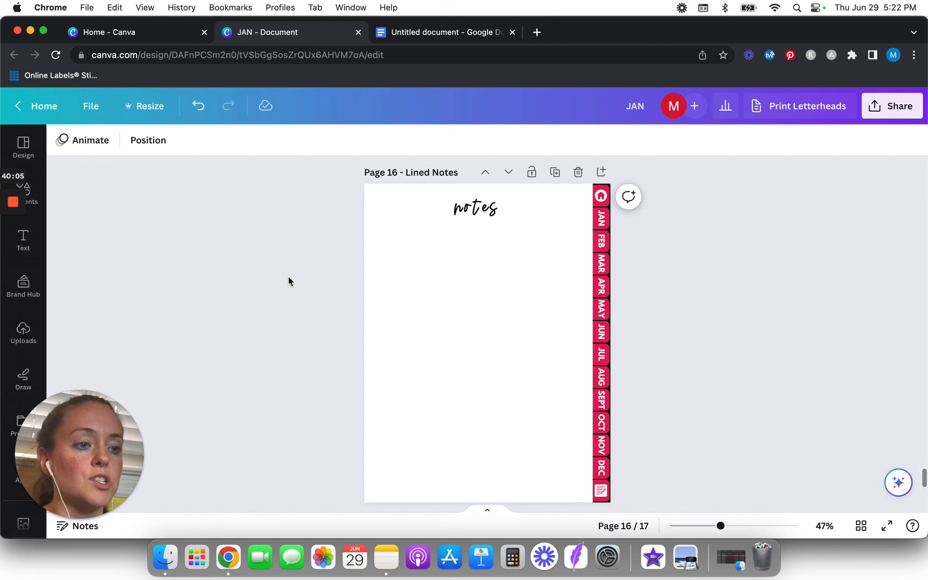
{"action": "key", "text": "l"}
{"action": "left_click_drag", "start_coordinate": [447, 343], "coordinate": [388, 343]}
{"action": "left_click_drag", "start_coordinate": [527, 343], "coordinate": [577, 343]}
{"action": "left_click_drag", "start_coordinate": [493, 373], "coordinate": [494, 277]}
Duplicate the line at even spacing down page 16 until the lined notes page is filled
{"action": "key", "text": "super+d"}
{"action": "key", "text": "super+d"}
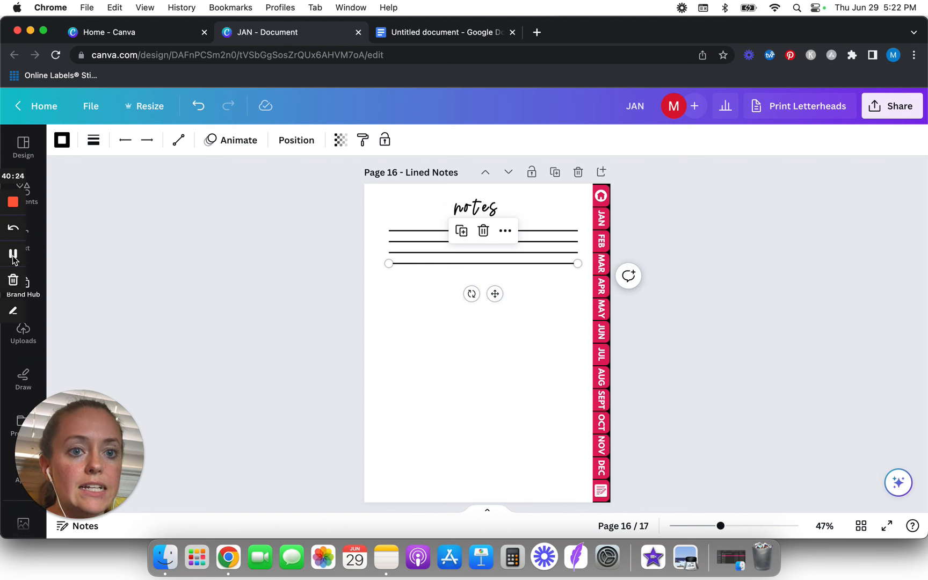
{"action": "left_click", "coordinate": [13, 255]}
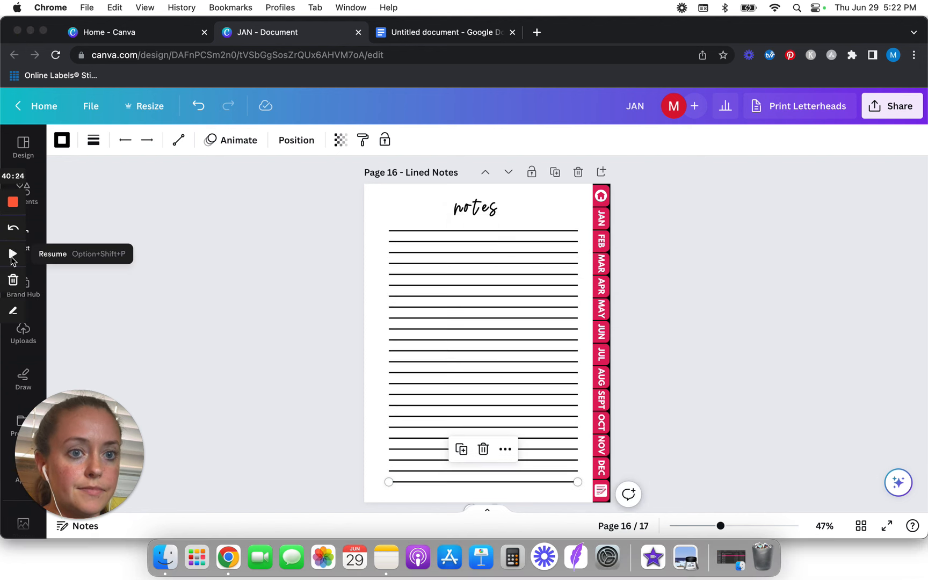
{"action": "left_click", "coordinate": [288, 320]}
Review the notes pages 15 to 17, then look back through the document up to the "Home Page Links" page
{"action": "scroll", "coordinate": [287, 321], "scroll_direction": "down", "scroll_amount": 3}
{"action": "scroll", "coordinate": [288, 317], "scroll_direction": "down", "scroll_amount": 3}
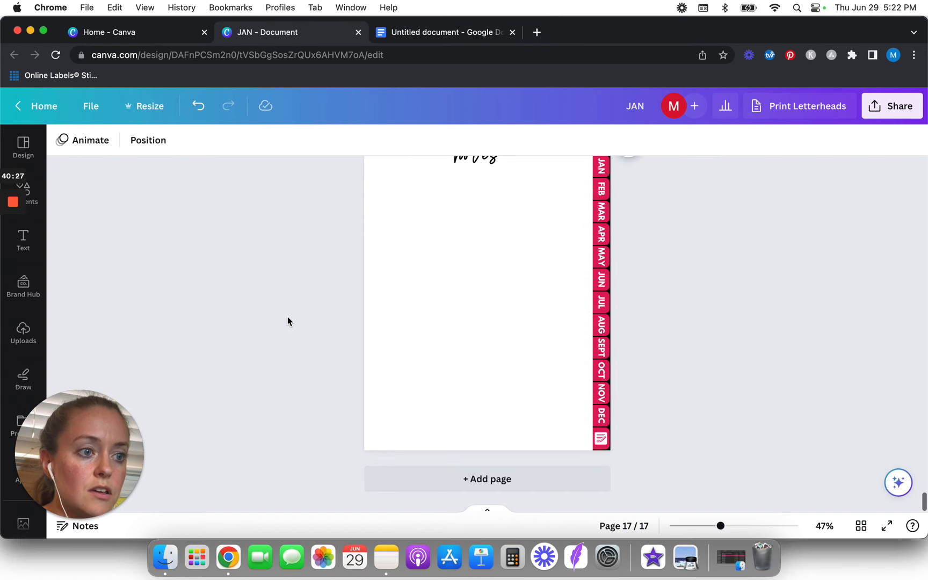
{"action": "scroll", "coordinate": [288, 317], "scroll_direction": "up", "scroll_amount": 5}
{"action": "scroll", "coordinate": [312, 257], "scroll_direction": "up", "scroll_amount": 8}
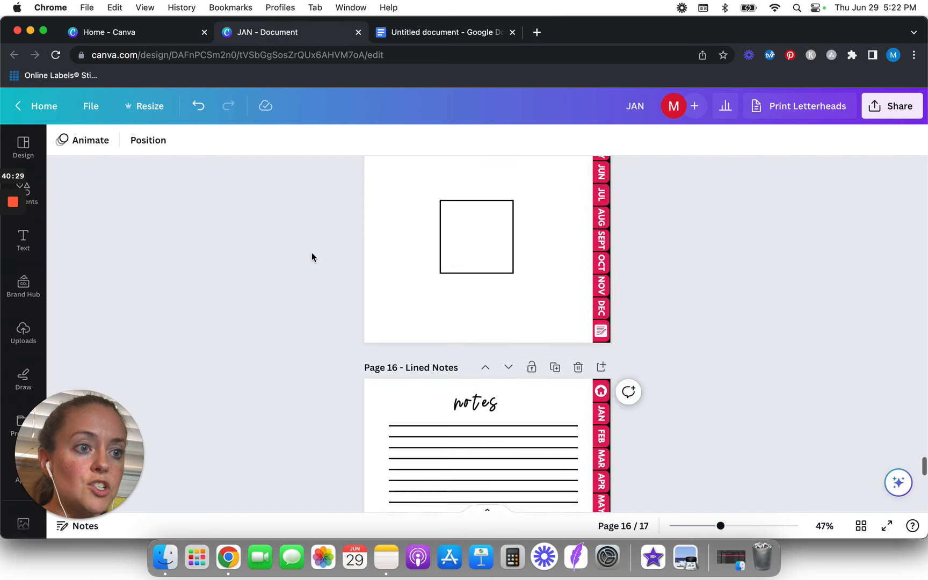
{"action": "scroll", "coordinate": [348, 270], "scroll_direction": "down", "scroll_amount": 6}
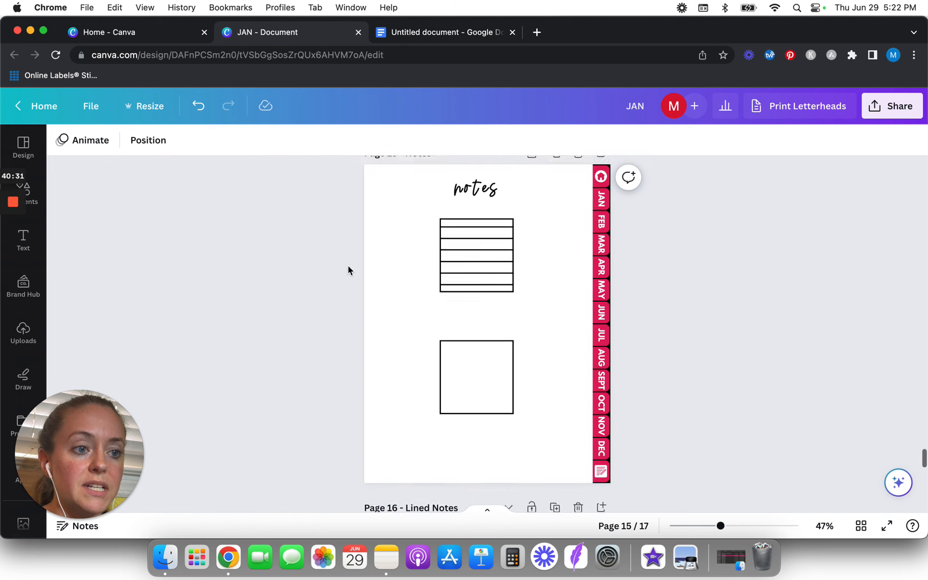
{"action": "scroll", "coordinate": [348, 269], "scroll_direction": "up", "scroll_amount": 3}
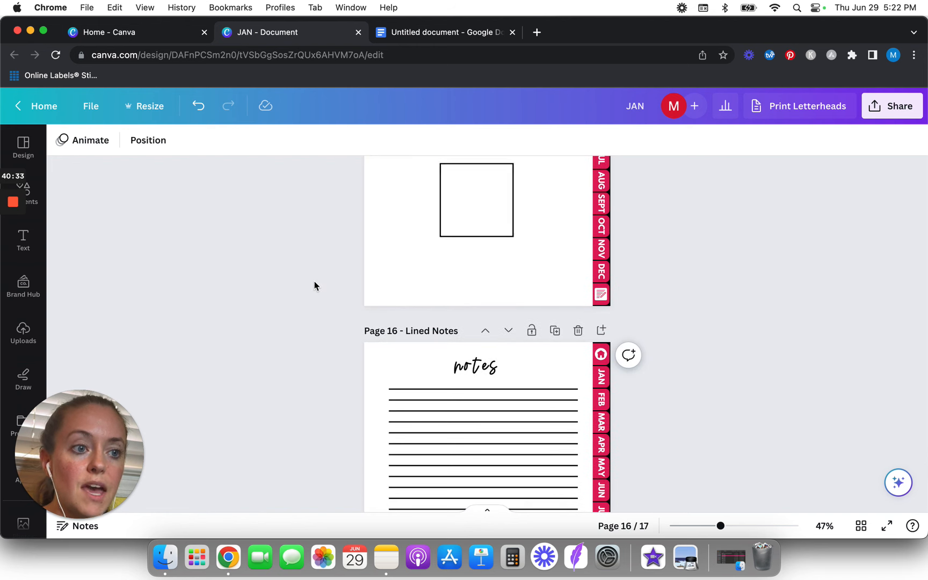
{"action": "scroll", "coordinate": [315, 285], "scroll_direction": "down", "scroll_amount": 10}
{"action": "scroll", "coordinate": [249, 239], "scroll_direction": "up", "scroll_amount": 2}
{"action": "scroll", "coordinate": [249, 235], "scroll_direction": "up", "scroll_amount": 20}
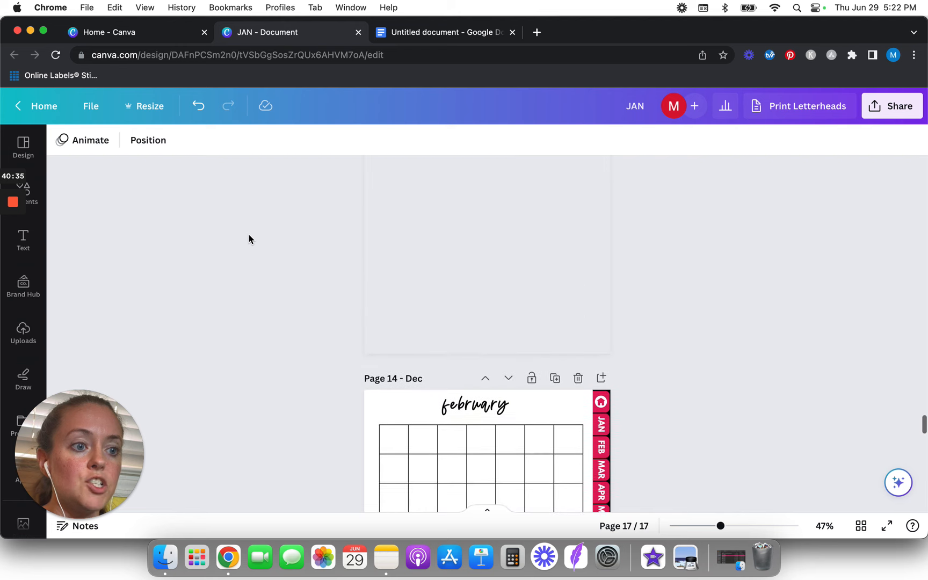
{"action": "scroll", "coordinate": [328, 281], "scroll_direction": "up", "scroll_amount": 15}
{"action": "scroll", "coordinate": [681, 316], "scroll_direction": "down", "scroll_amount": 5}
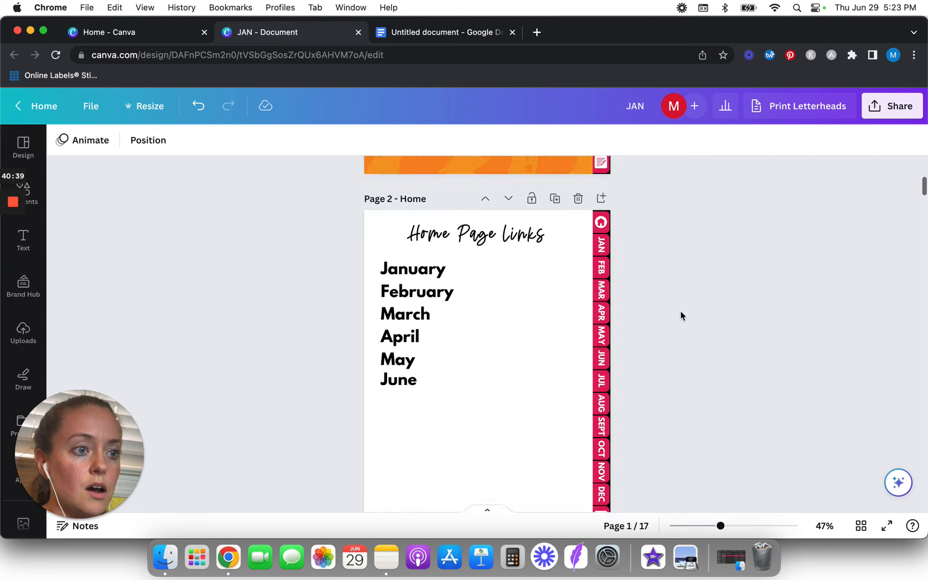
Change the calendar title on page 5 to "march"
{"action": "scroll", "coordinate": [681, 316], "scroll_direction": "down", "scroll_amount": 8}
{"action": "scroll", "coordinate": [681, 316], "scroll_direction": "up", "scroll_amount": 8}
{"action": "scroll", "coordinate": [680, 315], "scroll_direction": "down", "scroll_amount": 12}
{"action": "scroll", "coordinate": [673, 313], "scroll_direction": "up", "scroll_amount": 3}
{"action": "scroll", "coordinate": [673, 312], "scroll_direction": "down", "scroll_amount": 8}
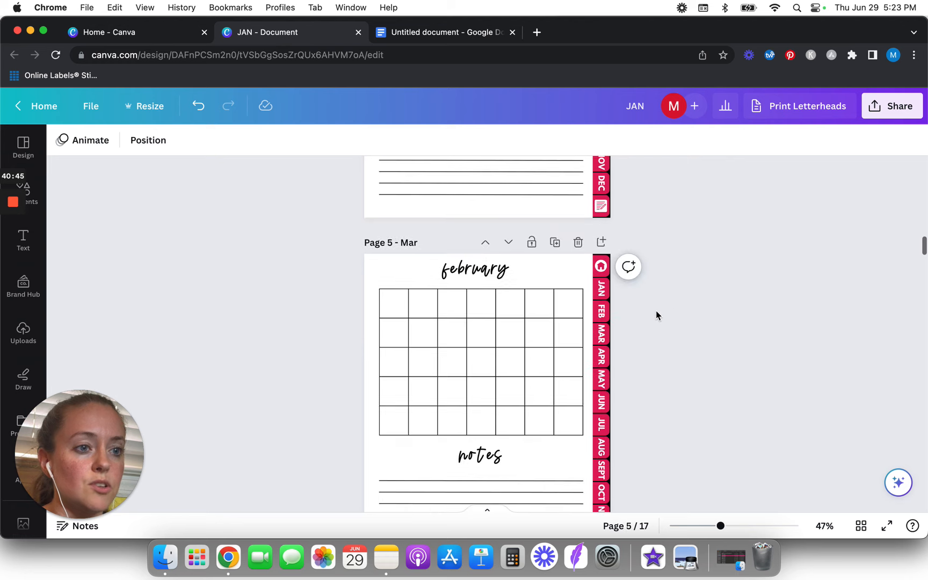
{"action": "double_click", "coordinate": [474, 268]}
{"action": "type", "text": "march"}
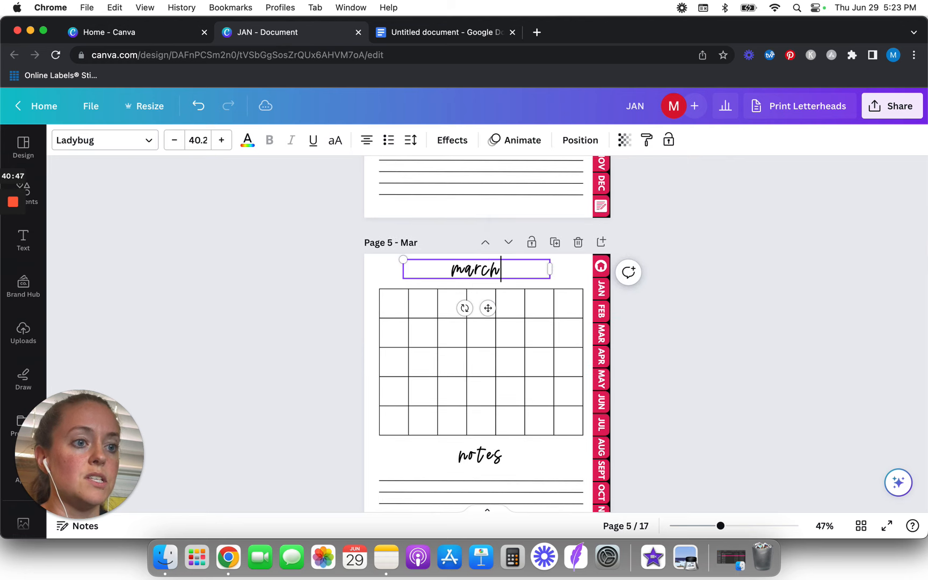
Change the calendar title on page 6 to "april"
{"action": "scroll", "coordinate": [720, 314], "scroll_direction": "down", "scroll_amount": 10}
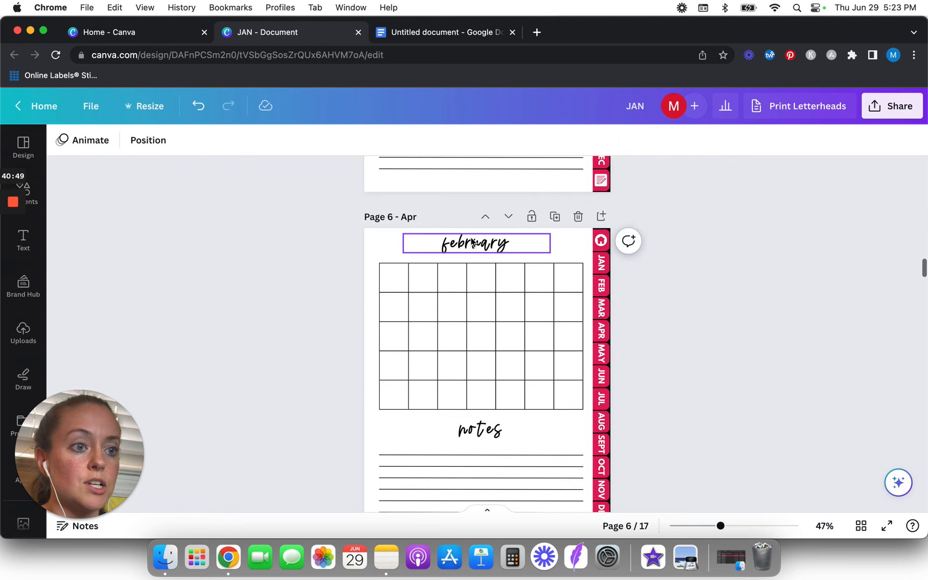
{"action": "left_click", "coordinate": [470, 237]}
{"action": "double_click", "coordinate": [470, 236]}
{"action": "type", "text": "apr"}
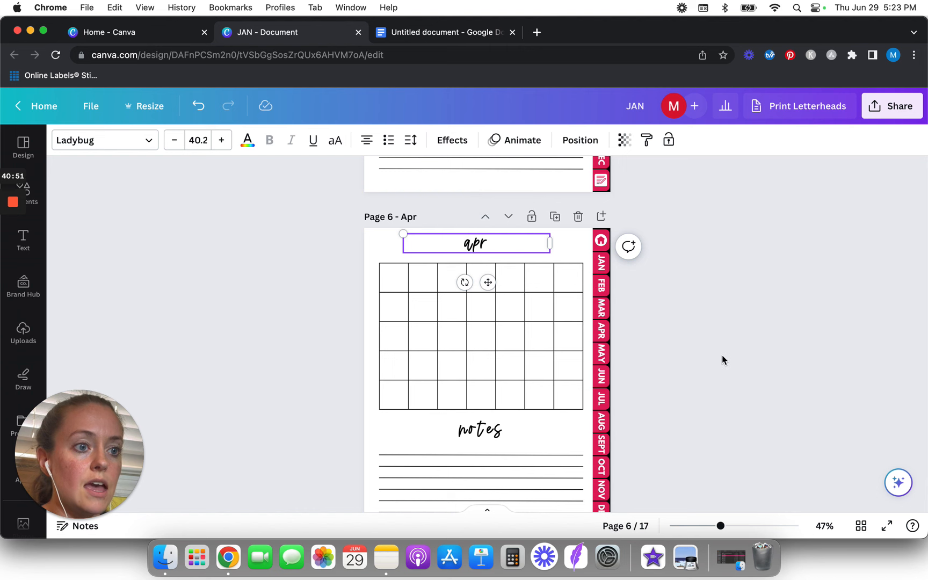
{"action": "type", "text": "il"}
{"action": "left_click", "coordinate": [749, 368]}
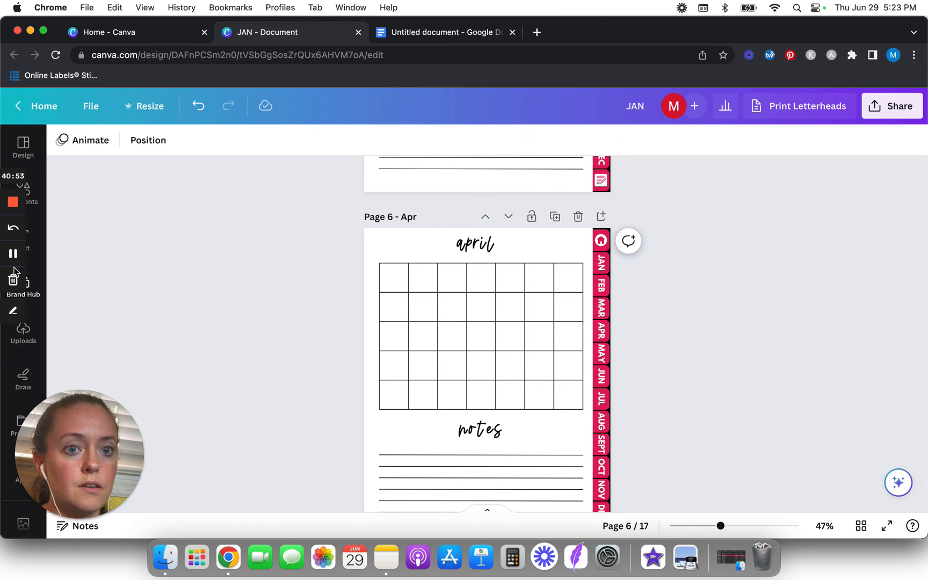
{"action": "left_click", "coordinate": [13, 254]}
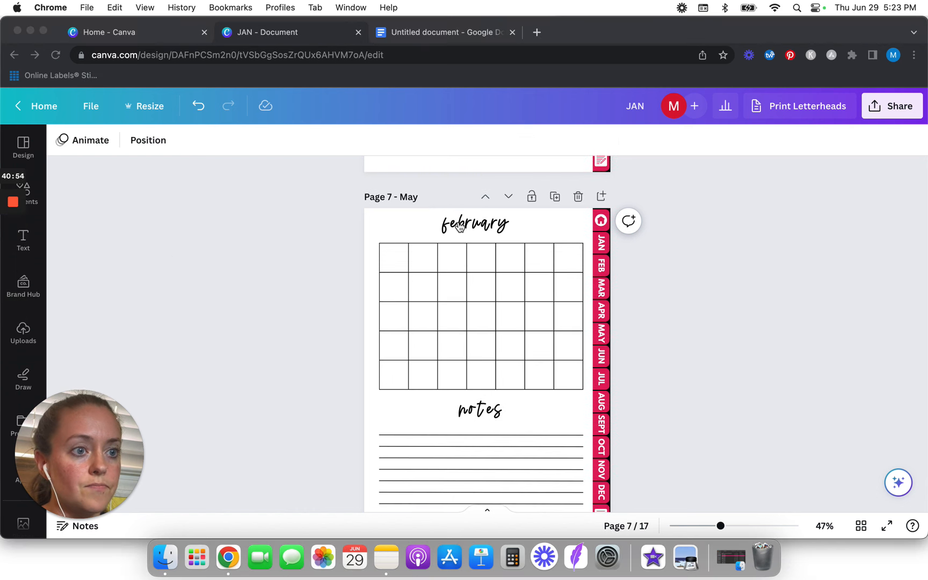
Change the calendar title on page 7 to "may"
{"action": "double_click", "coordinate": [459, 226]}
{"action": "left_click", "coordinate": [478, 225]}
{"action": "type", "text": "mayary"}
{"action": "key", "text": "super+a"}
{"action": "type", "text": "may"}
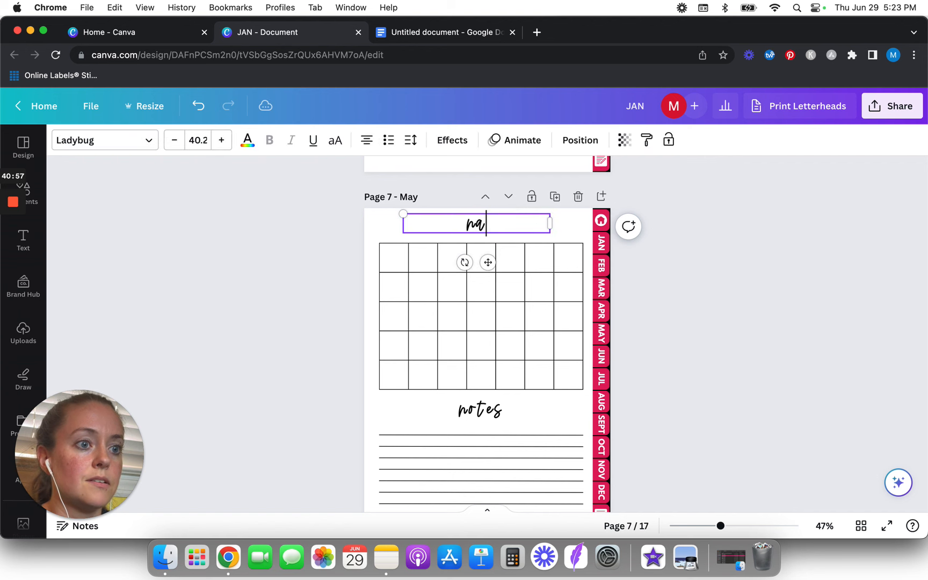
{"action": "key", "text": "BackSpace"}
{"action": "key", "text": "BackSpace"}
{"action": "key", "text": "BackSpace"}
{"action": "type", "text": "may"}
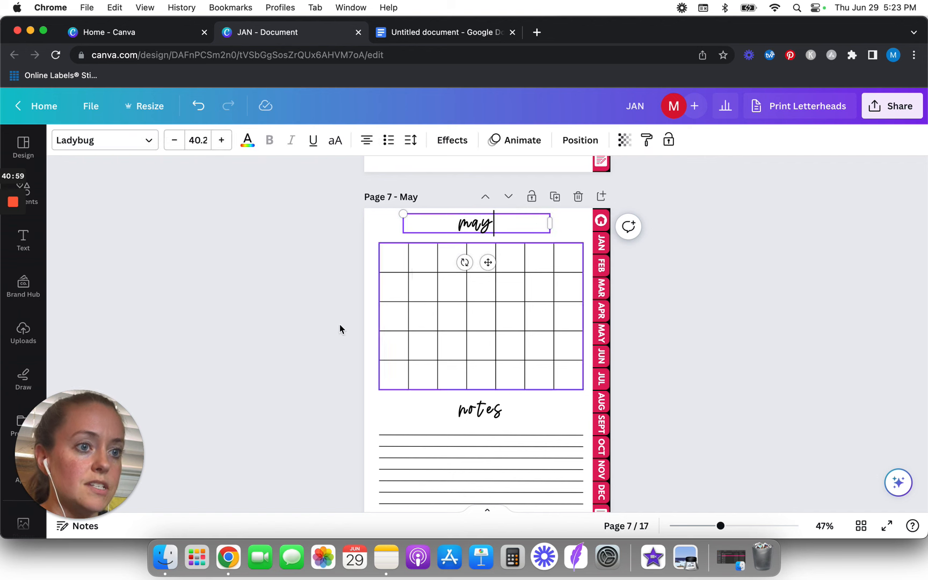
{"action": "left_click", "coordinate": [302, 365]}
Change the calendar title on page 8 to "june"
{"action": "scroll", "coordinate": [303, 364], "scroll_direction": "down", "scroll_amount": 6}
{"action": "left_click", "coordinate": [477, 250]}
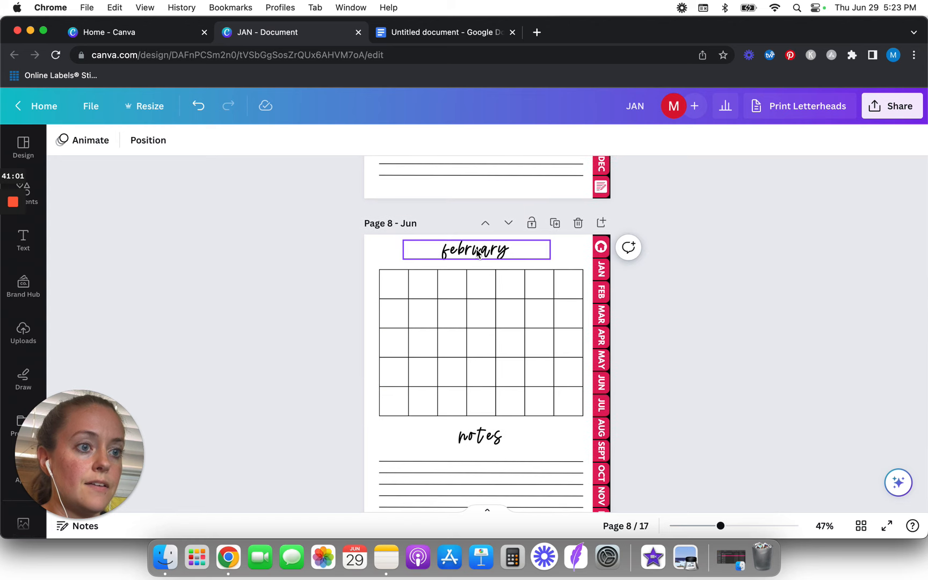
{"action": "double_click", "coordinate": [477, 250]}
{"action": "type", "text": "june"}
{"action": "left_click", "coordinate": [331, 303]}
Change the calendar title on page 9 to "july"
{"action": "scroll", "coordinate": [331, 304], "scroll_direction": "down", "scroll_amount": 6}
{"action": "double_click", "coordinate": [460, 252]}
{"action": "type", "text": "july"}
{"action": "left_click", "coordinate": [324, 304]}
{"action": "scroll", "coordinate": [322, 308], "scroll_direction": "down", "scroll_amount": 1}
{"action": "scroll", "coordinate": [322, 307], "scroll_direction": "down", "scroll_amount": 5}
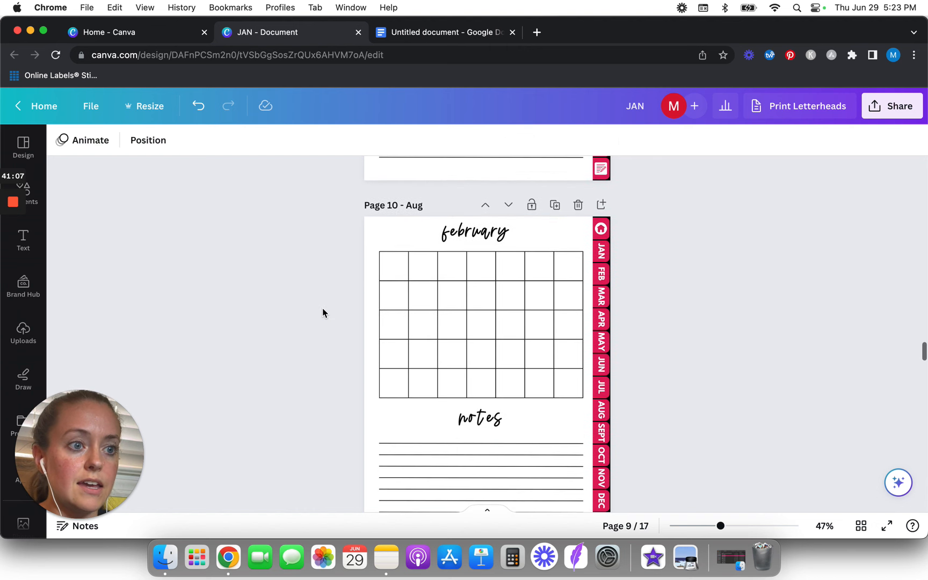
Change the calendar title on page 10 to "august"
{"action": "left_click", "coordinate": [469, 229]}
{"action": "double_click", "coordinate": [469, 228]}
{"action": "type", "text": "august"}
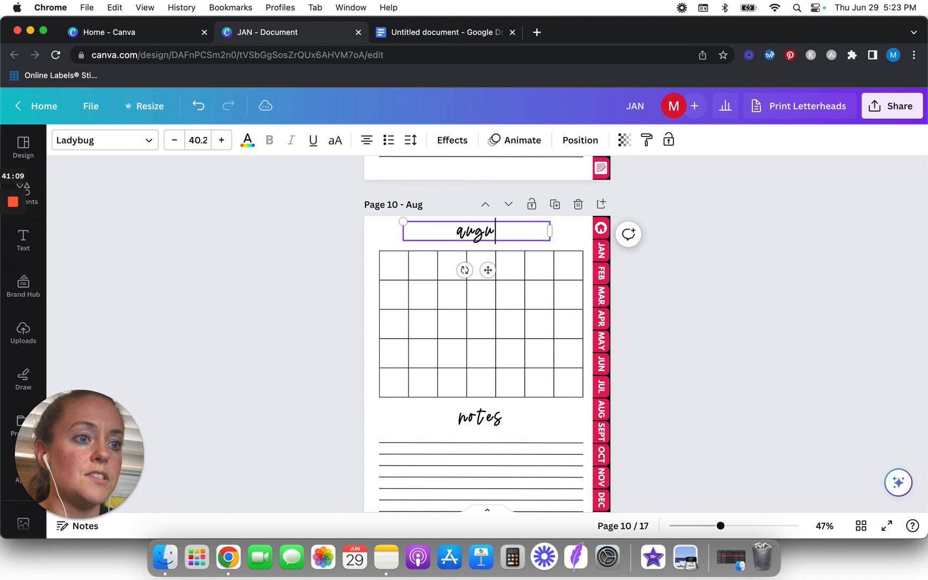
{"action": "left_click", "coordinate": [249, 352]}
Change the calendar title on page 11 to "september"
{"action": "scroll", "coordinate": [250, 352], "scroll_direction": "down", "scroll_amount": 5}
{"action": "scroll", "coordinate": [250, 352], "scroll_direction": "down", "scroll_amount": 2}
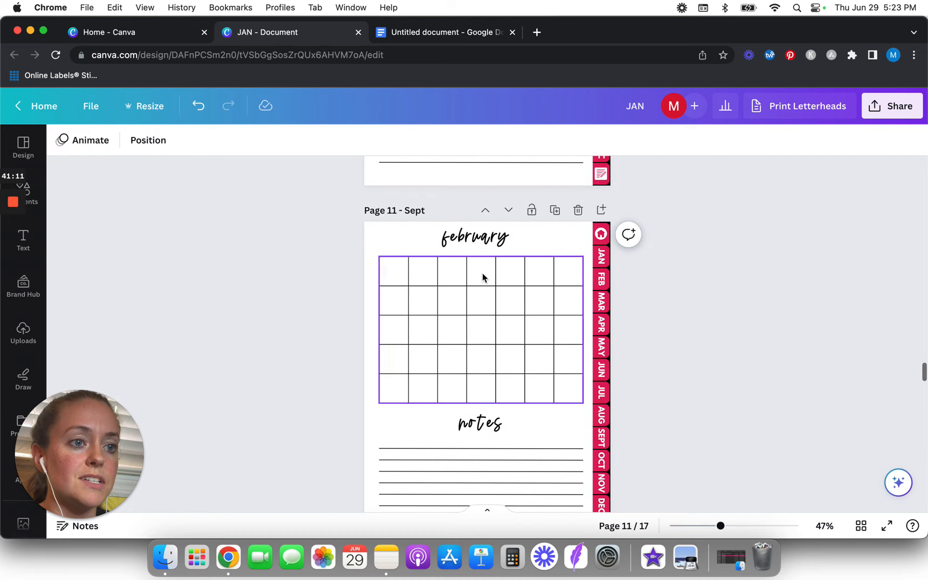
{"action": "left_click", "coordinate": [473, 237]}
{"action": "double_click", "coordinate": [473, 237]}
{"action": "type", "text": "september"}
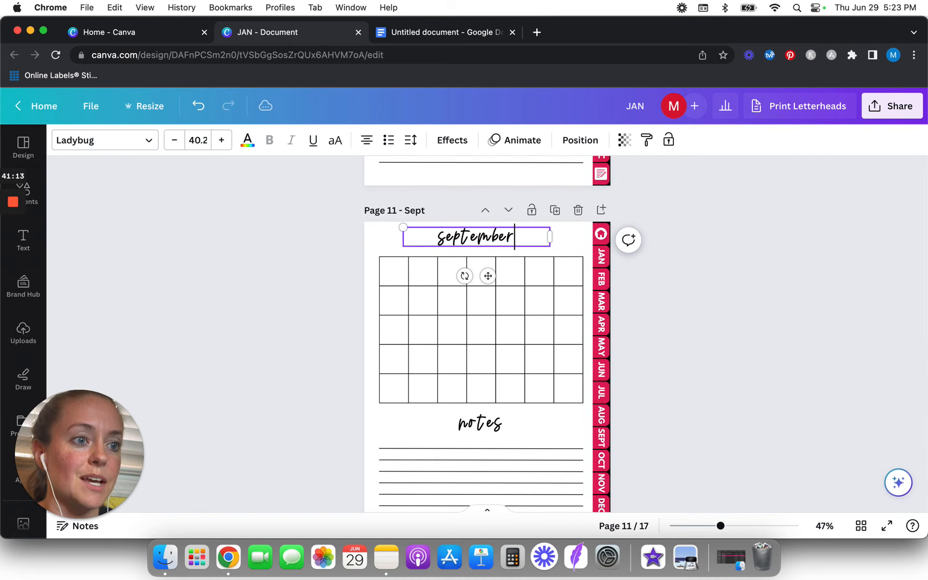
{"action": "left_click", "coordinate": [315, 339]}
Change the calendar title on page 12 to "october"
{"action": "scroll", "coordinate": [316, 339], "scroll_direction": "down", "scroll_amount": 5}
{"action": "scroll", "coordinate": [315, 342], "scroll_direction": "down", "scroll_amount": 1}
{"action": "left_click", "coordinate": [475, 201]}
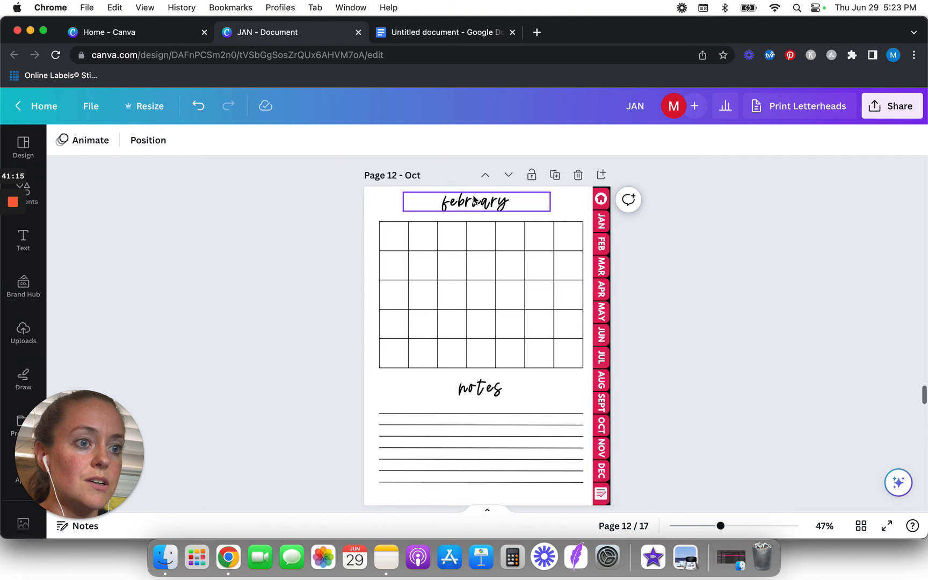
{"action": "double_click", "coordinate": [472, 202]}
{"action": "type", "text": "october"}
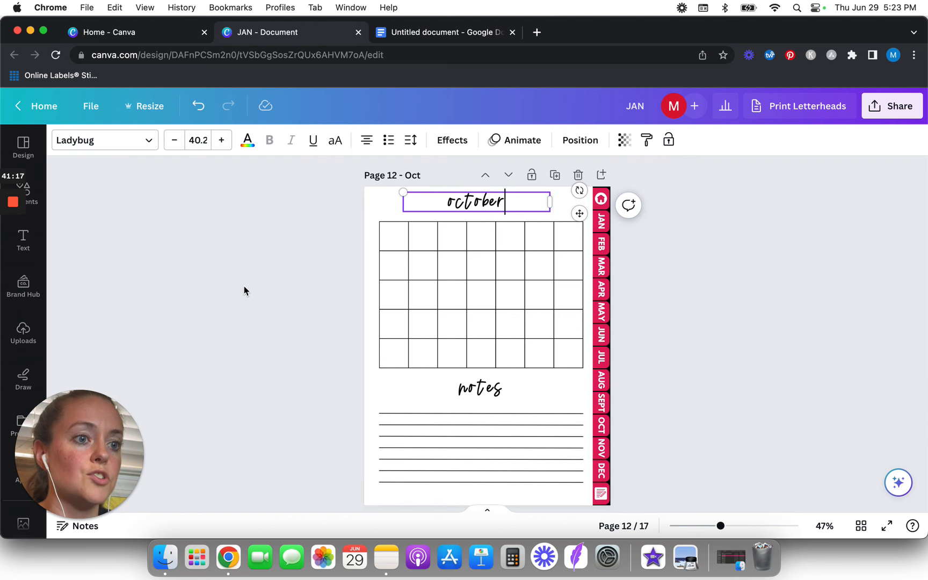
{"action": "left_click", "coordinate": [233, 312]}
Change the calendar title on page 13 to "november"
{"action": "scroll", "coordinate": [233, 312], "scroll_direction": "down", "scroll_amount": 6}
{"action": "left_click", "coordinate": [493, 229]}
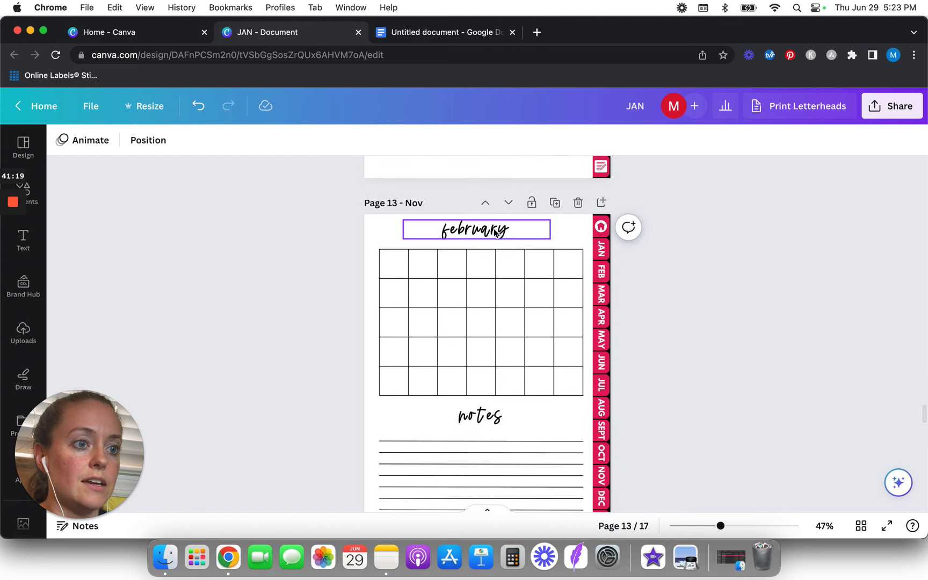
{"action": "double_click", "coordinate": [493, 230]}
{"action": "type", "text": "nov"}
{"action": "type", "text": "overm"}
{"action": "key", "text": "BackSpace"}
{"action": "key", "text": "BackSpace"}
{"action": "type", "text": "mber"}
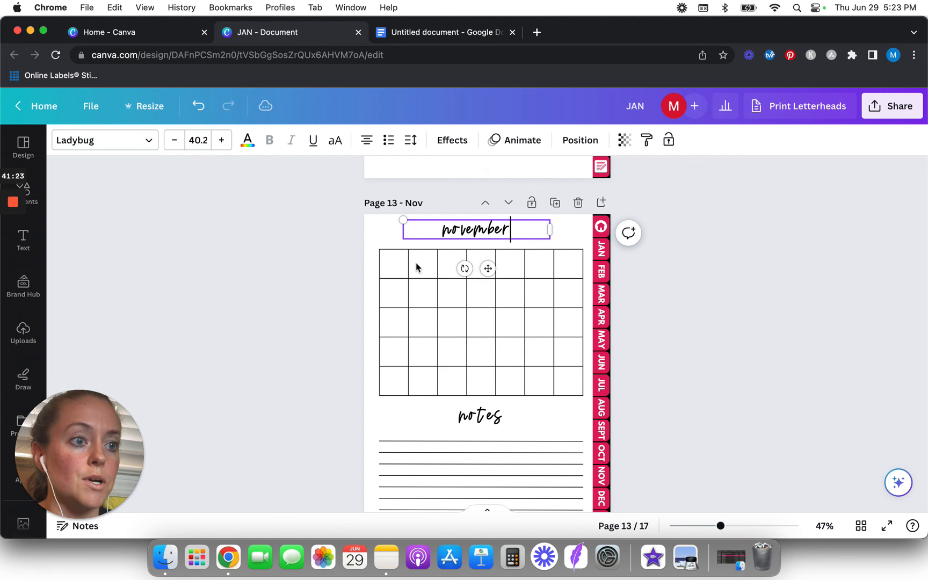
{"action": "left_click", "coordinate": [363, 307]}
Change the calendar title on page 14 to "december"
{"action": "scroll", "coordinate": [363, 307], "scroll_direction": "down", "scroll_amount": 7}
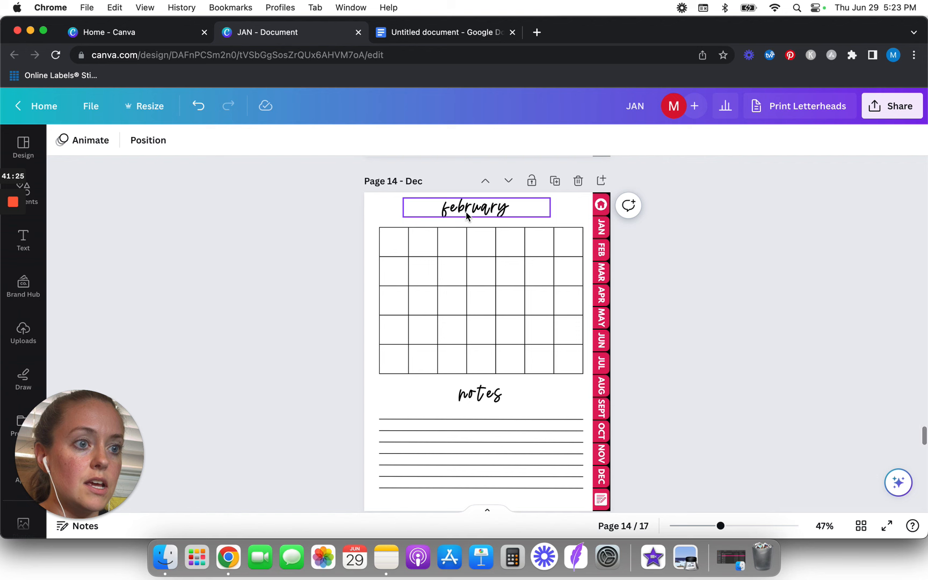
{"action": "double_click", "coordinate": [466, 216]}
{"action": "type", "text": "december"}
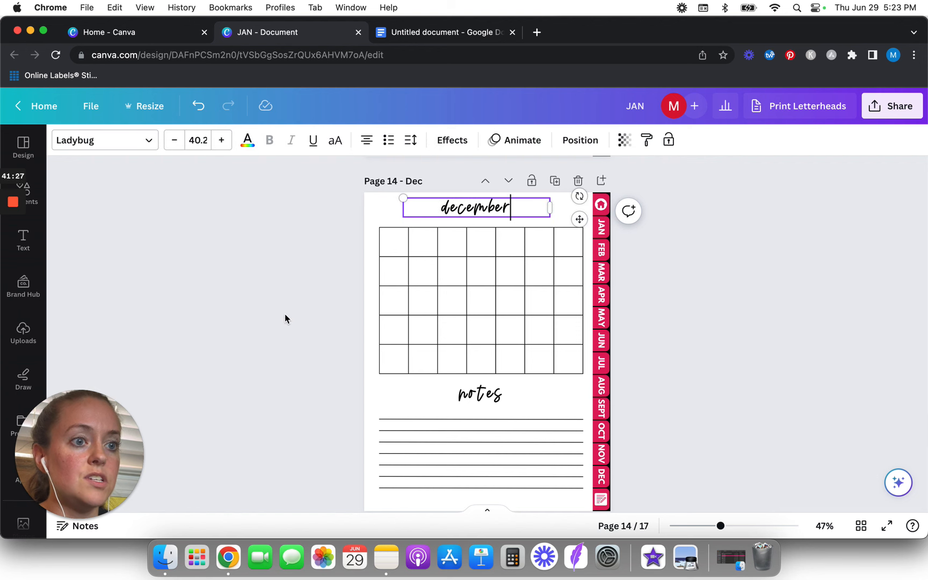
{"action": "left_click", "coordinate": [286, 314]}
Delete the month link texts on page 2 (Home), keeping the "Home Page links" title and the "June" text
{"action": "scroll", "coordinate": [285, 314], "scroll_direction": "down", "scroll_amount": 12}
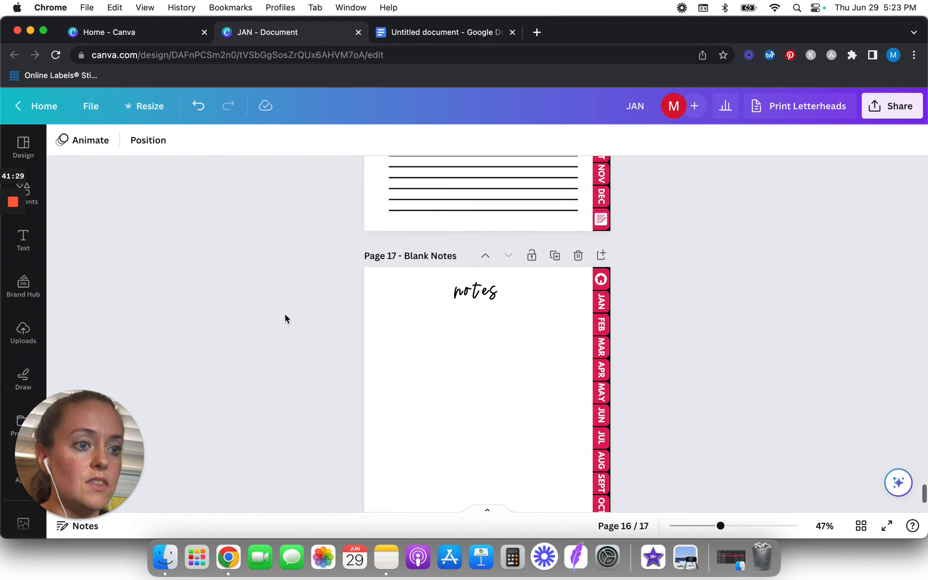
{"action": "scroll", "coordinate": [286, 314], "scroll_direction": "down", "scroll_amount": 2}
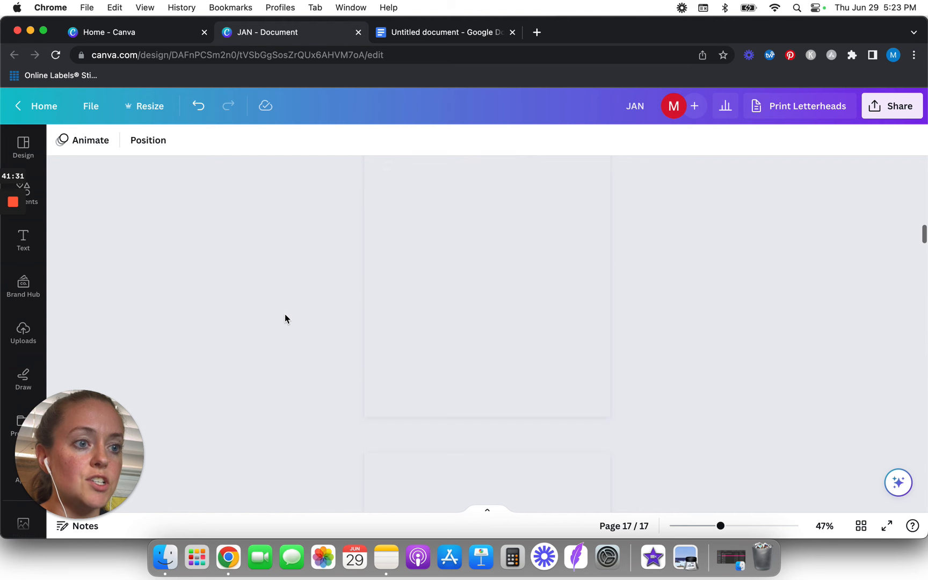
{"action": "scroll", "coordinate": [285, 314], "scroll_direction": "down", "scroll_amount": 8}
{"action": "scroll", "coordinate": [286, 314], "scroll_direction": "up", "scroll_amount": 2}
{"action": "scroll", "coordinate": [285, 315], "scroll_direction": "up", "scroll_amount": 1}
{"action": "left_click_drag", "start_coordinate": [280, 257], "coordinate": [456, 348]}
{"action": "key", "text": "Delete"}
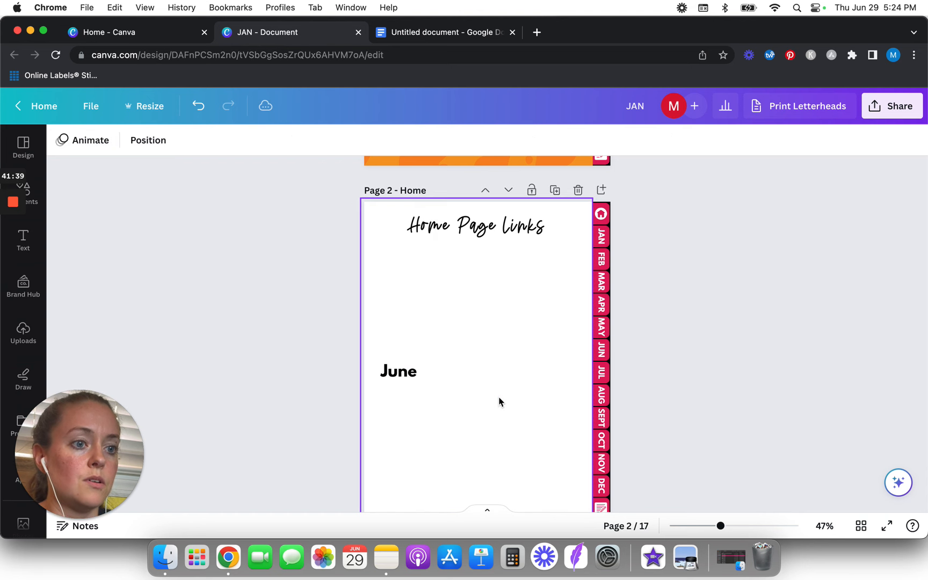
Centre-align the "June" text on the Home page and replace it with "Put whatever you would like to right here!"
{"action": "left_click", "coordinate": [408, 375]}
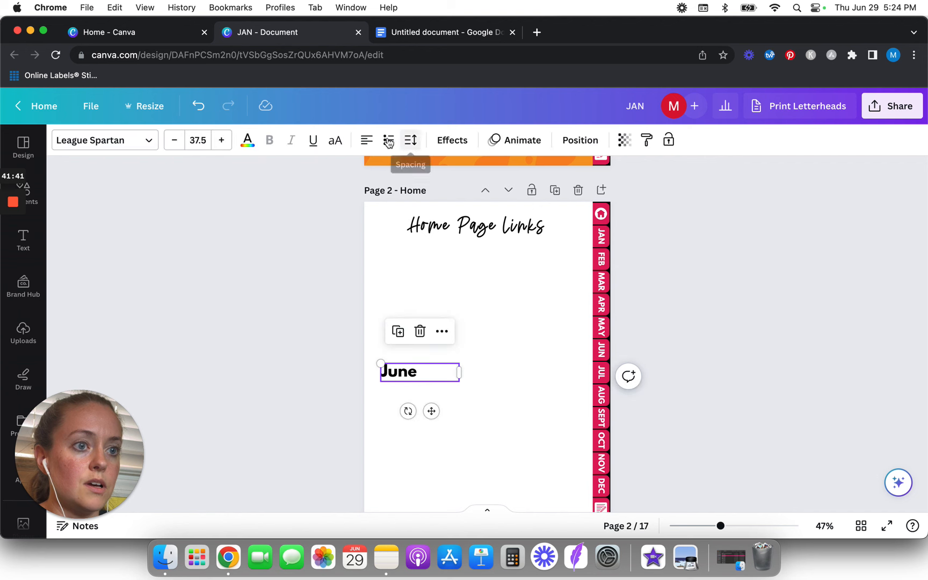
{"action": "left_click", "coordinate": [365, 141]}
{"action": "double_click", "coordinate": [420, 371]}
{"action": "type", "text": "Put whatever you w"}
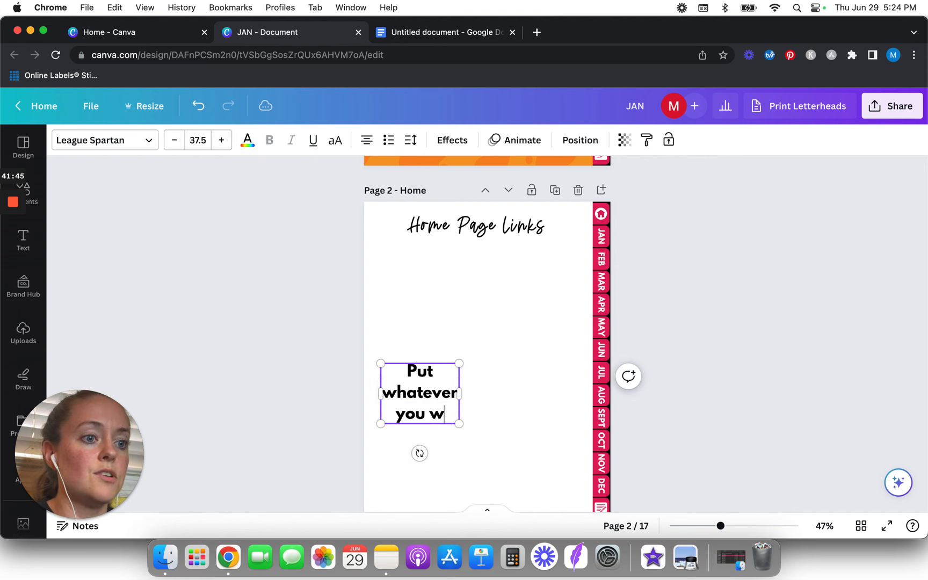
{"action": "type", "text": "ould like to right here!"}
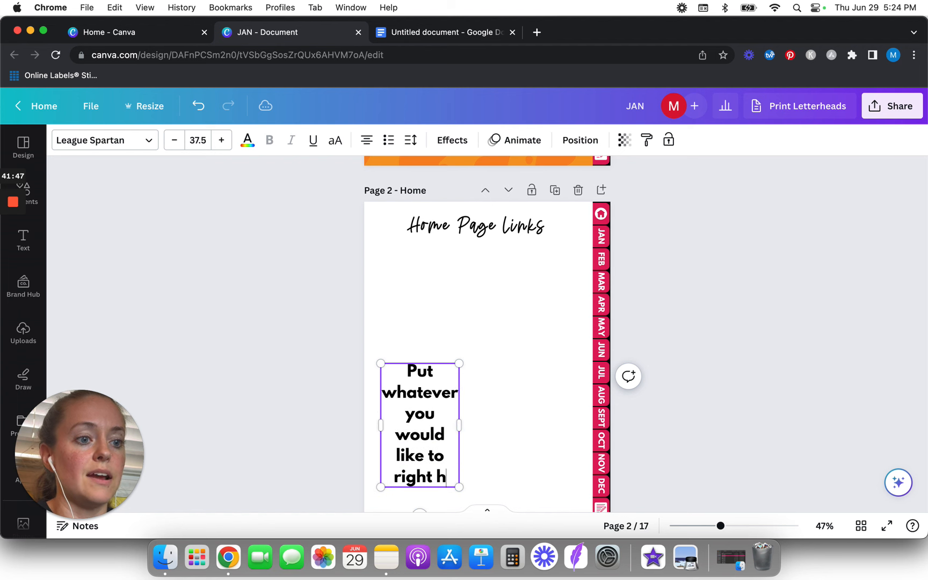
Widen and enlarge the placeholder text so it fills three lines centred below the "Home Page links" title
{"action": "left_click_drag", "start_coordinate": [459, 436], "coordinate": [559, 436]}
{"action": "left_click_drag", "start_coordinate": [554, 364], "coordinate": [505, 282]}
{"action": "left_click", "coordinate": [326, 319]}
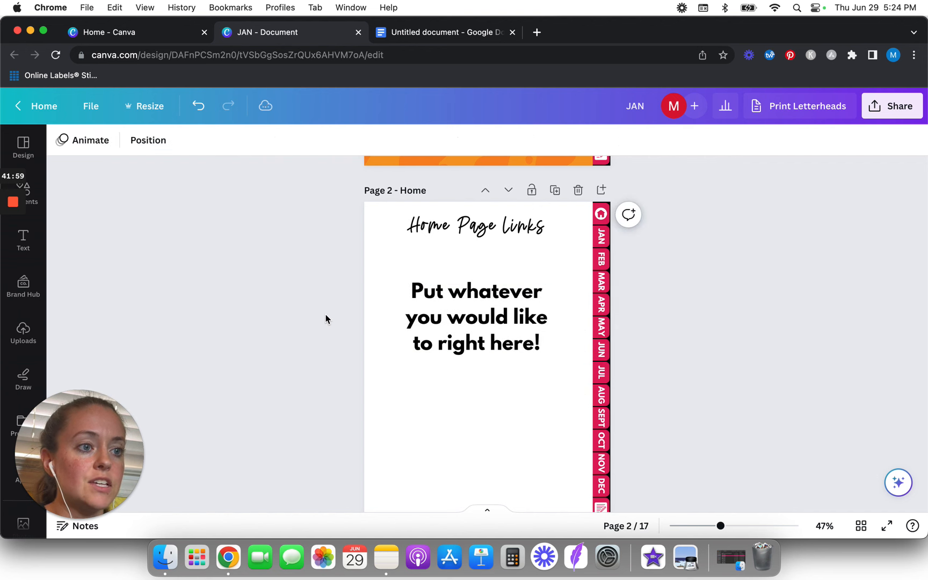
Review the planner pages at 25% zoom and rename the design as "June Planner"
{"action": "scroll", "coordinate": [325, 319], "scroll_direction": "down", "scroll_amount": 5}
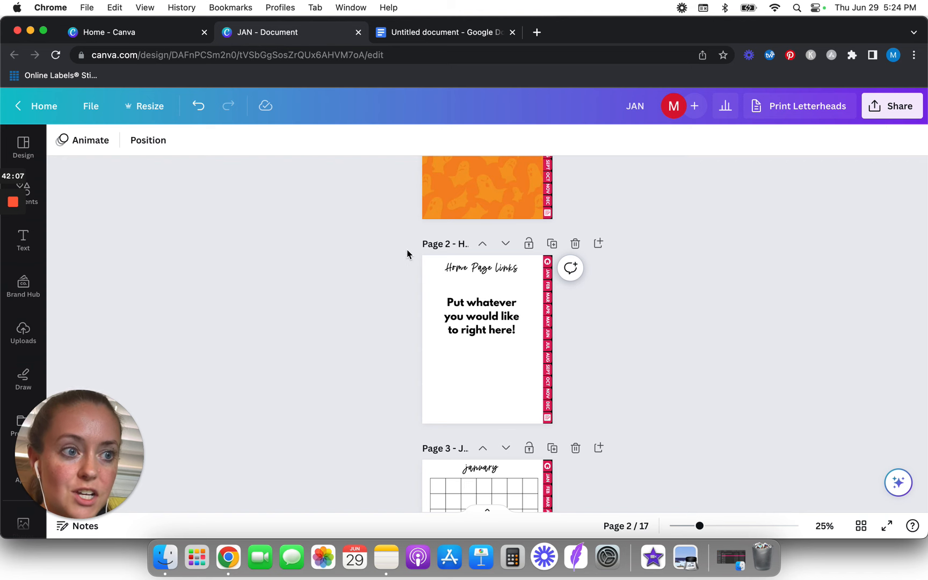
{"action": "scroll", "coordinate": [407, 254], "scroll_direction": "up", "scroll_amount": 5}
{"action": "scroll", "coordinate": [407, 254], "scroll_direction": "down", "scroll_amount": 20}
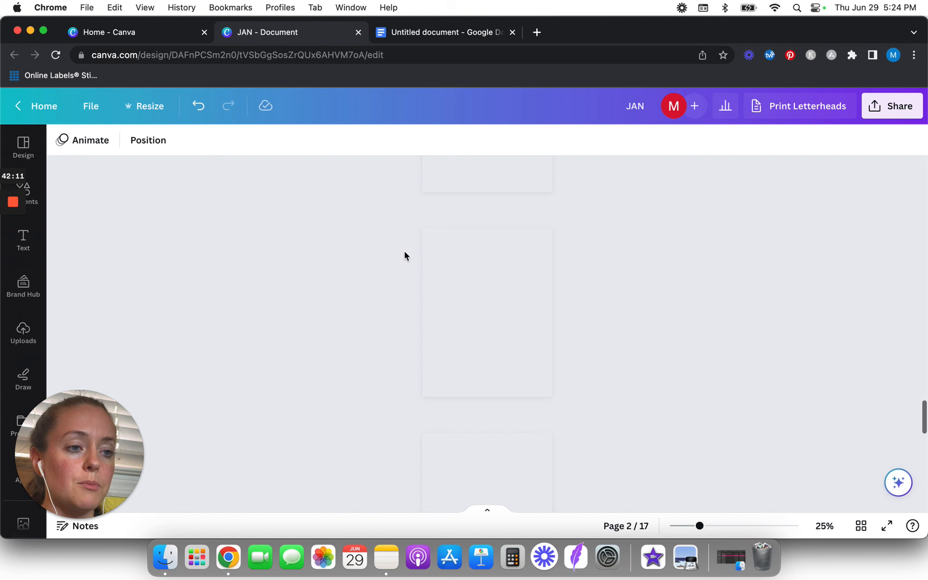
{"action": "scroll", "coordinate": [344, 252], "scroll_direction": "up", "scroll_amount": 15}
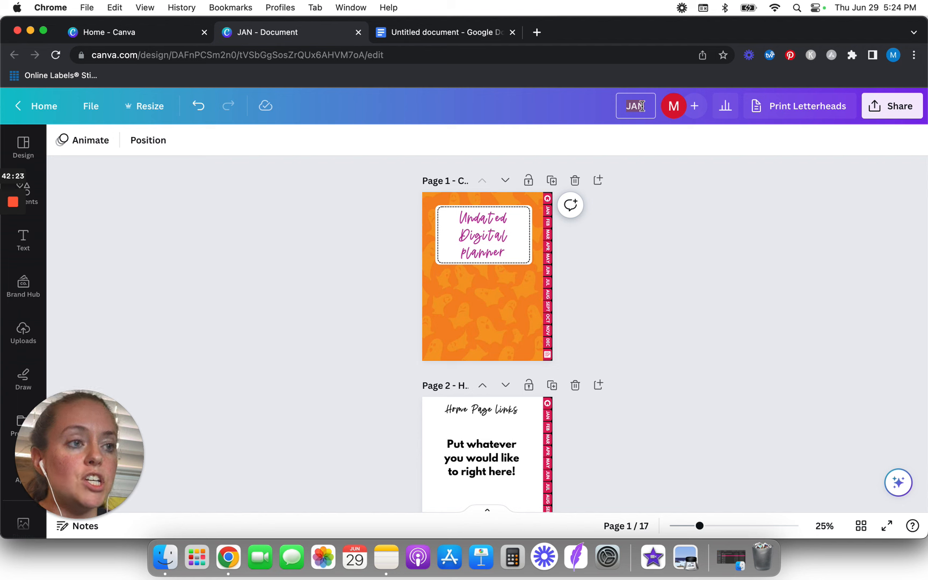
{"action": "type", "text": "June Planner"}
{"action": "key", "text": "Return"}
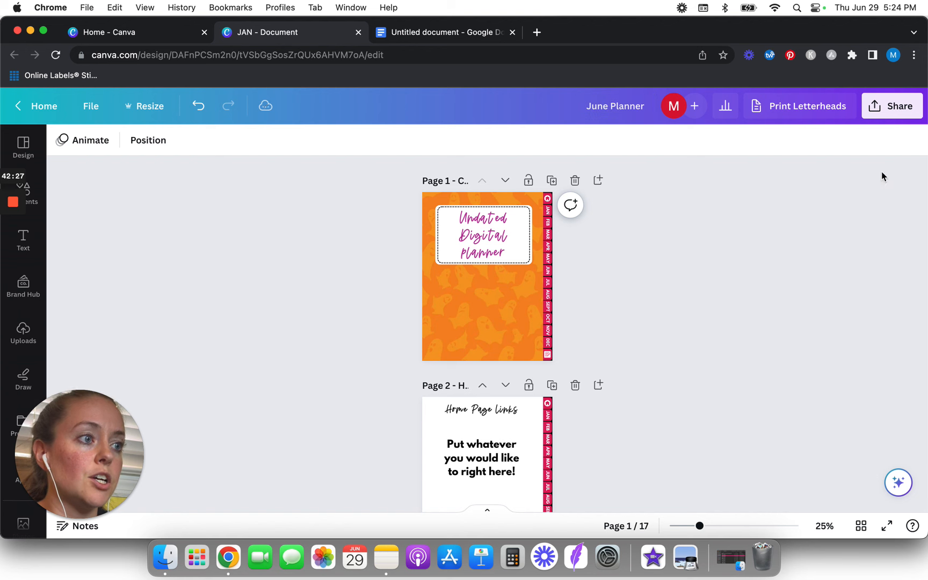
Download all pages of the planner as a PDF Standard file
{"action": "left_click", "coordinate": [890, 115]}
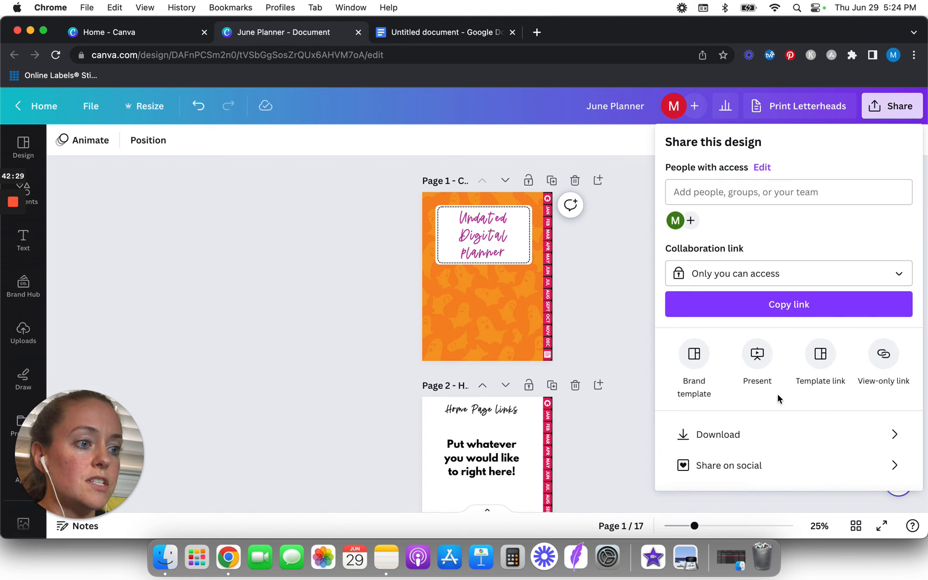
{"action": "left_click", "coordinate": [714, 435]}
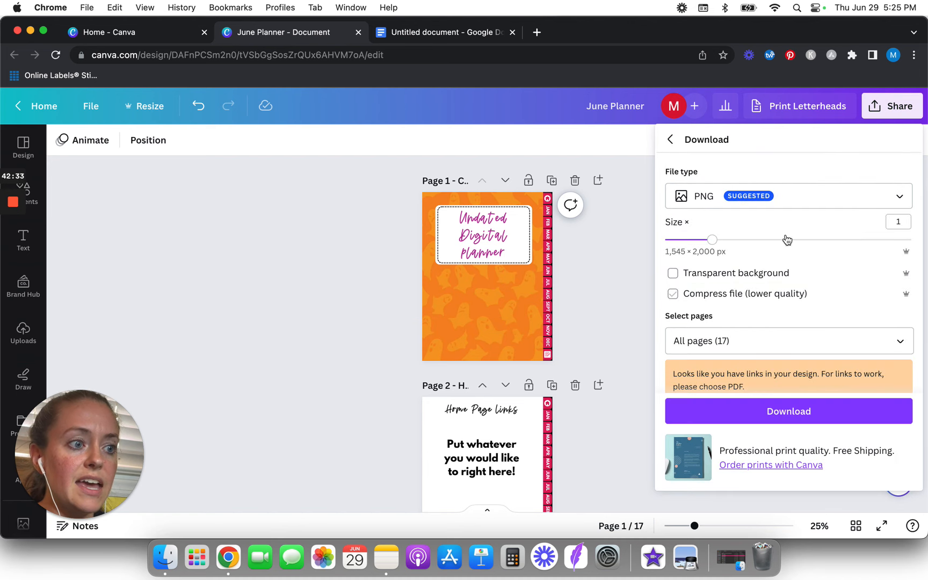
{"action": "left_click", "coordinate": [786, 202]}
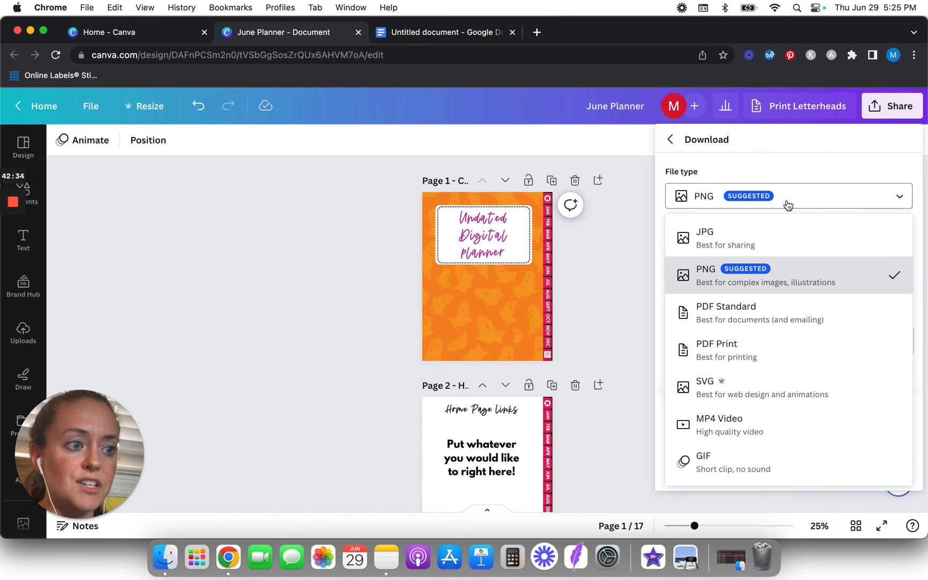
{"action": "left_click", "coordinate": [750, 317]}
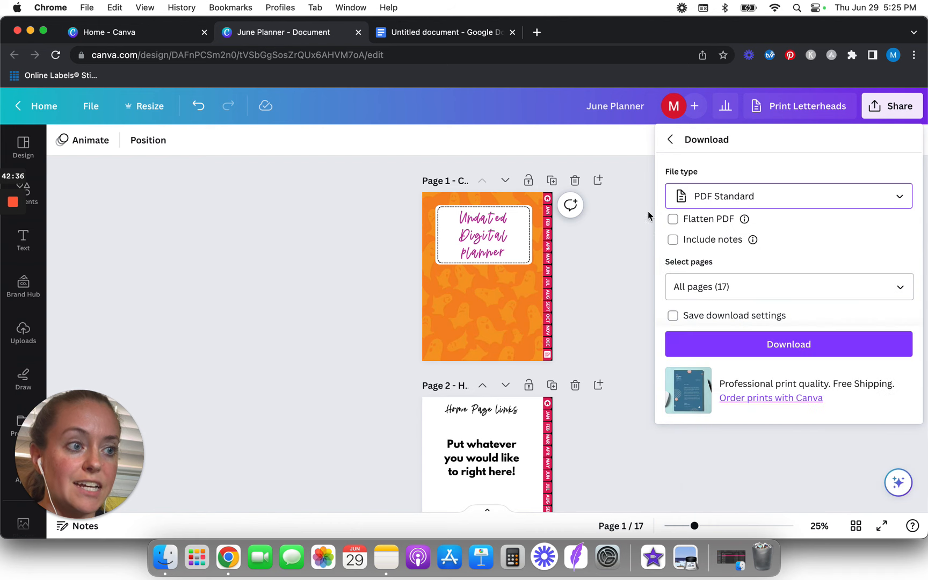
{"action": "left_click", "coordinate": [794, 351]}
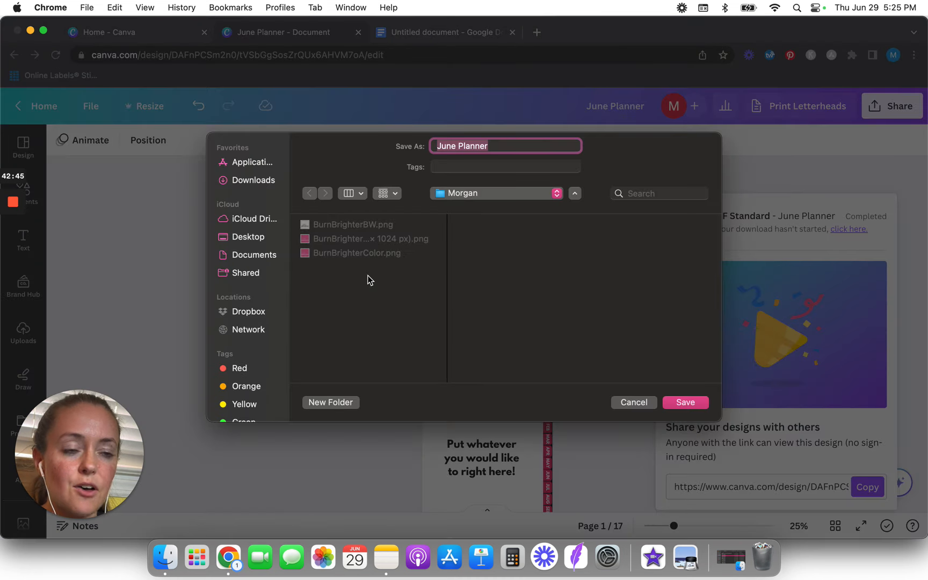
Save the PDF as "June Planner" in the Test Stuff folder in Dropbox
{"action": "left_click", "coordinate": [246, 312]}
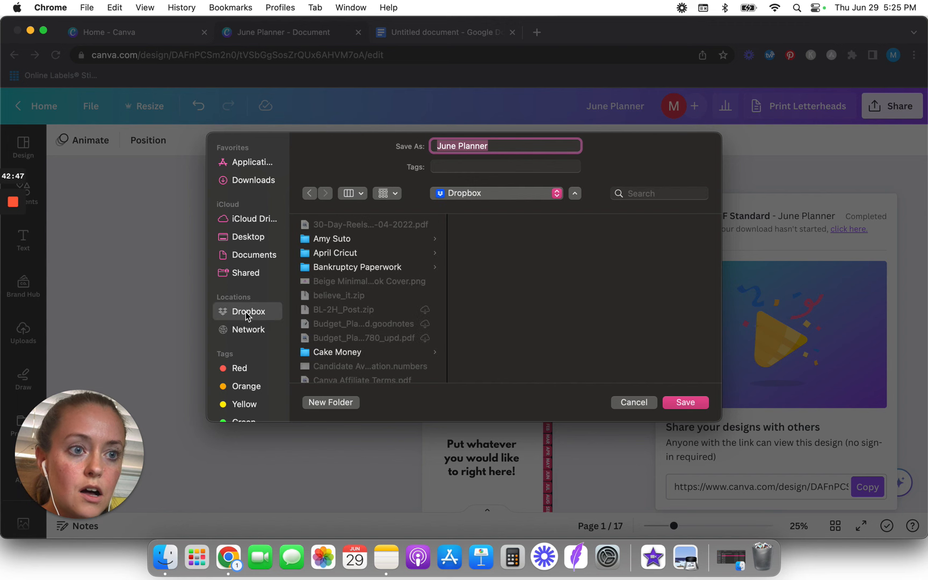
{"action": "scroll", "coordinate": [385, 282], "scroll_direction": "down", "scroll_amount": 5}
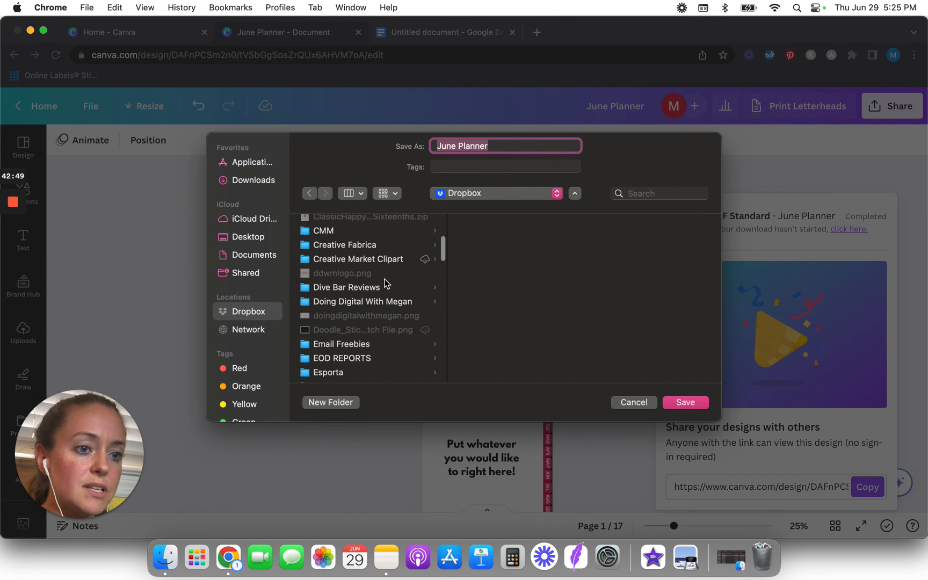
{"action": "scroll", "coordinate": [363, 279], "scroll_direction": "down", "scroll_amount": 15}
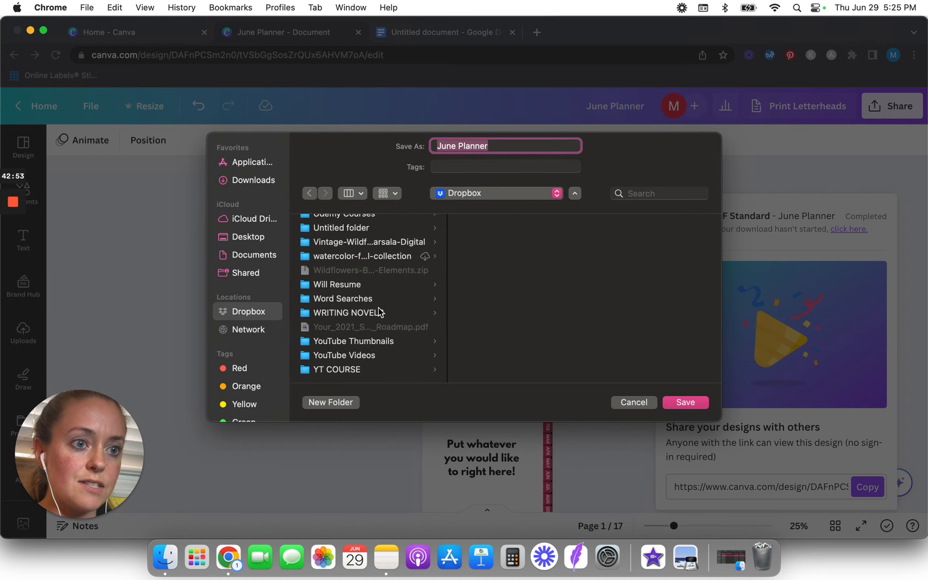
{"action": "scroll", "coordinate": [378, 311], "scroll_direction": "up", "scroll_amount": 5}
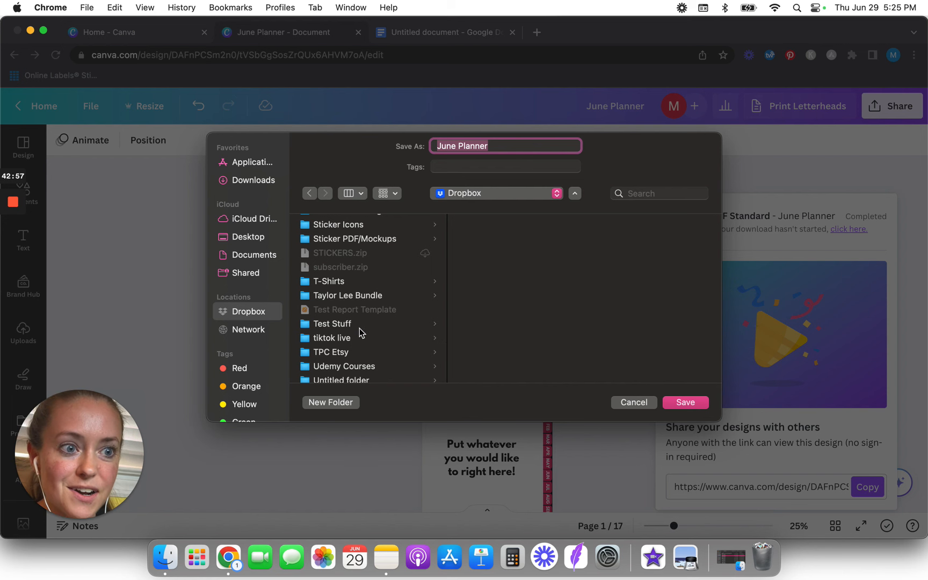
{"action": "left_click", "coordinate": [332, 326]}
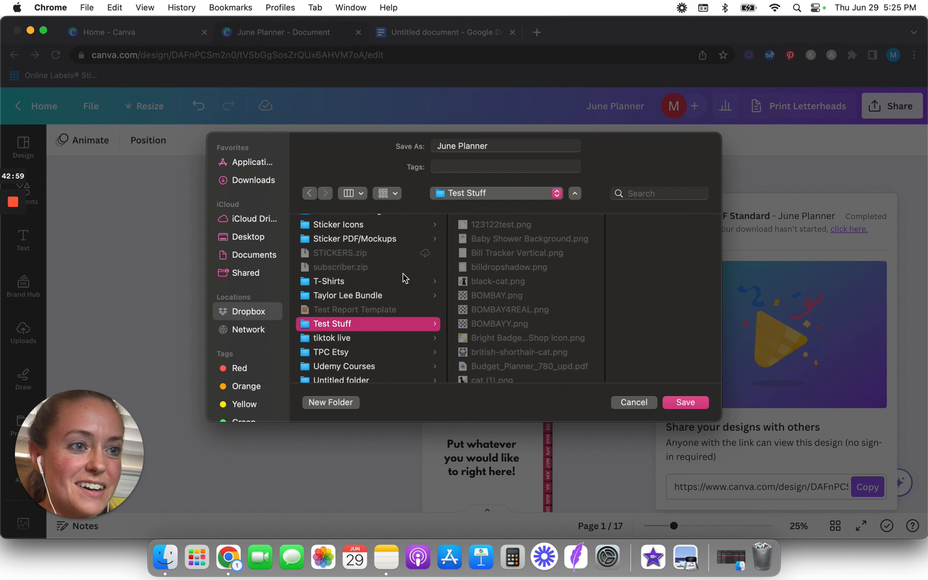
{"action": "left_click", "coordinate": [679, 407]}
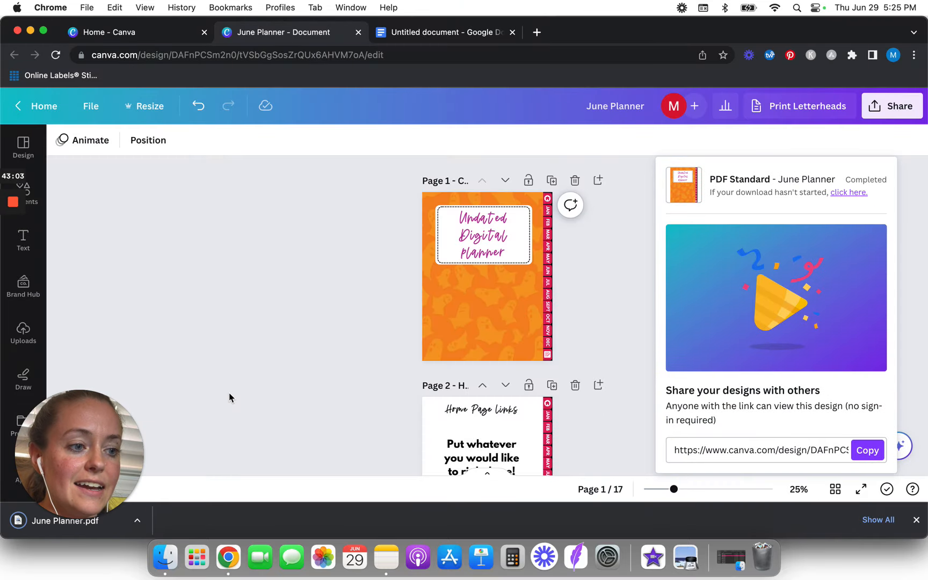
Open GoodNotes from the Applications folder in Finder
{"action": "left_click", "coordinate": [165, 556]}
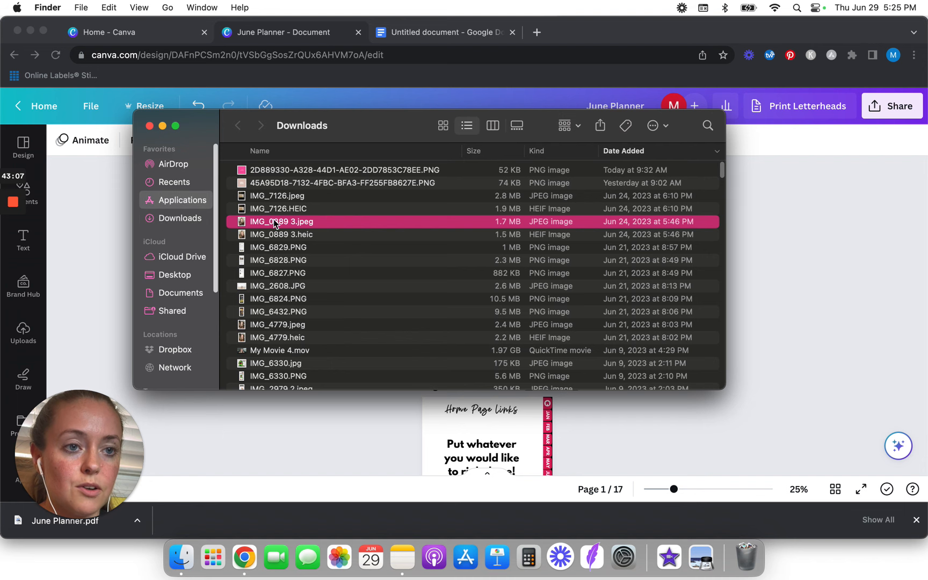
{"action": "left_click", "coordinate": [168, 199]}
{"action": "scroll", "coordinate": [376, 280], "scroll_direction": "down", "scroll_amount": 2}
{"action": "scroll", "coordinate": [376, 280], "scroll_direction": "down", "scroll_amount": 4}
{"action": "scroll", "coordinate": [341, 338], "scroll_direction": "down", "scroll_amount": 3}
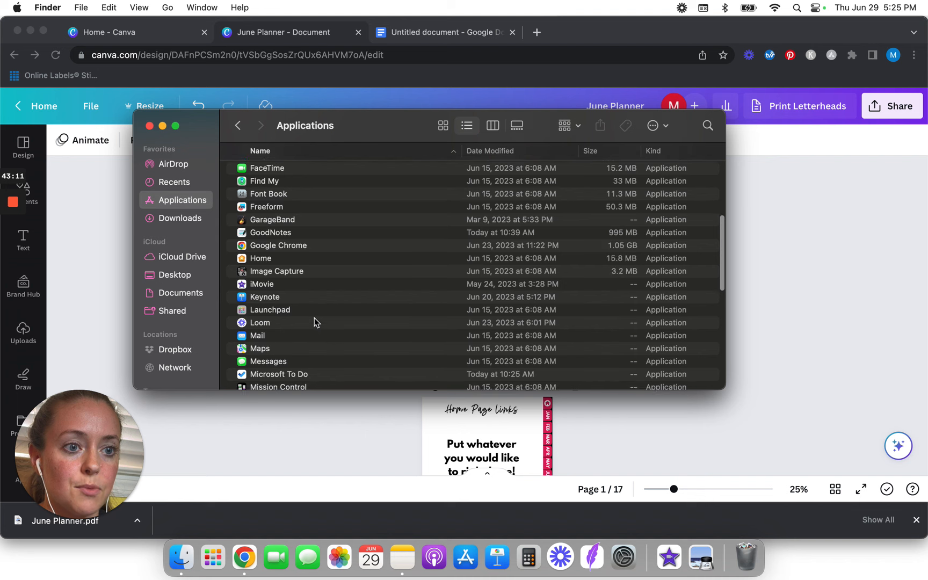
{"action": "double_click", "coordinate": [301, 232]}
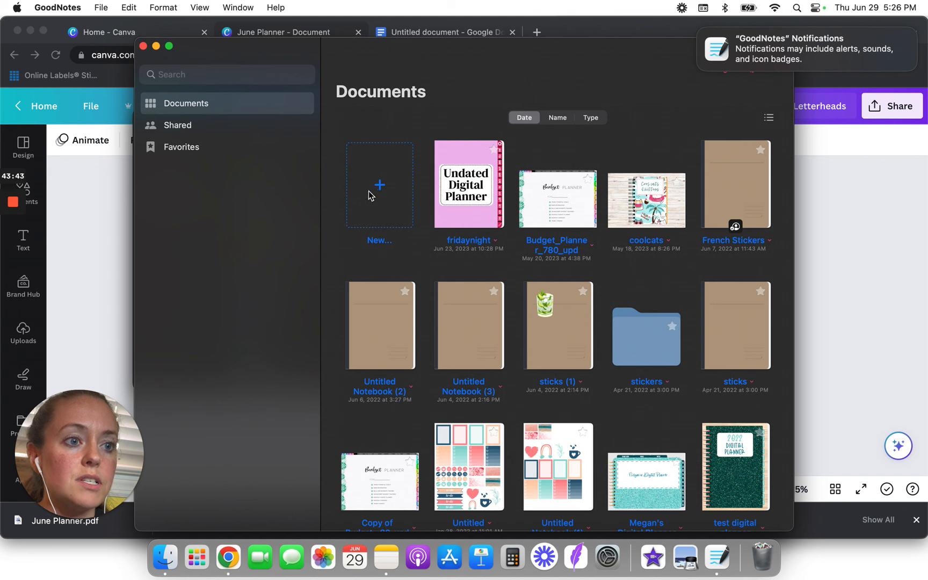
{"action": "mouse_move", "coordinate": [723, 39]}
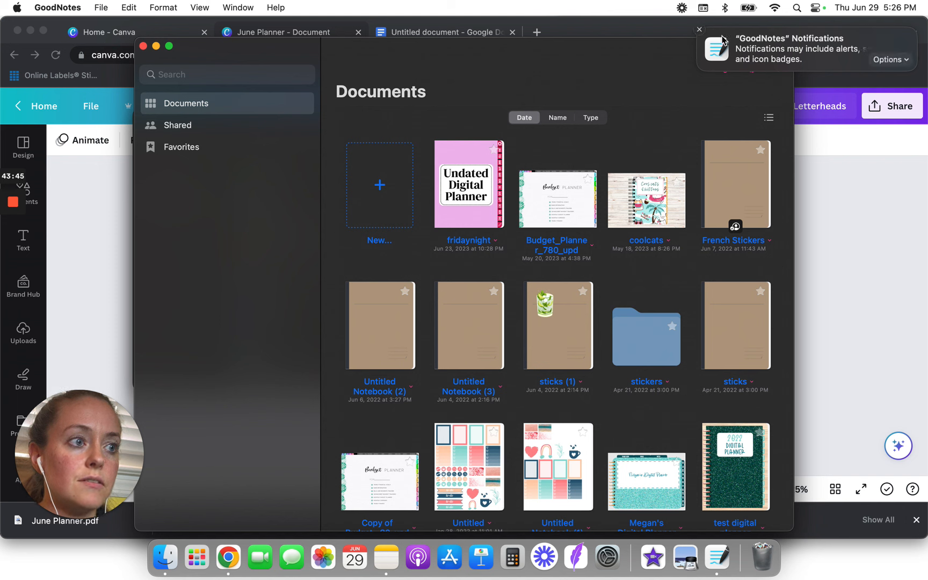
Dismiss the GoodNotes notification prompt
{"action": "left_click", "coordinate": [699, 30]}
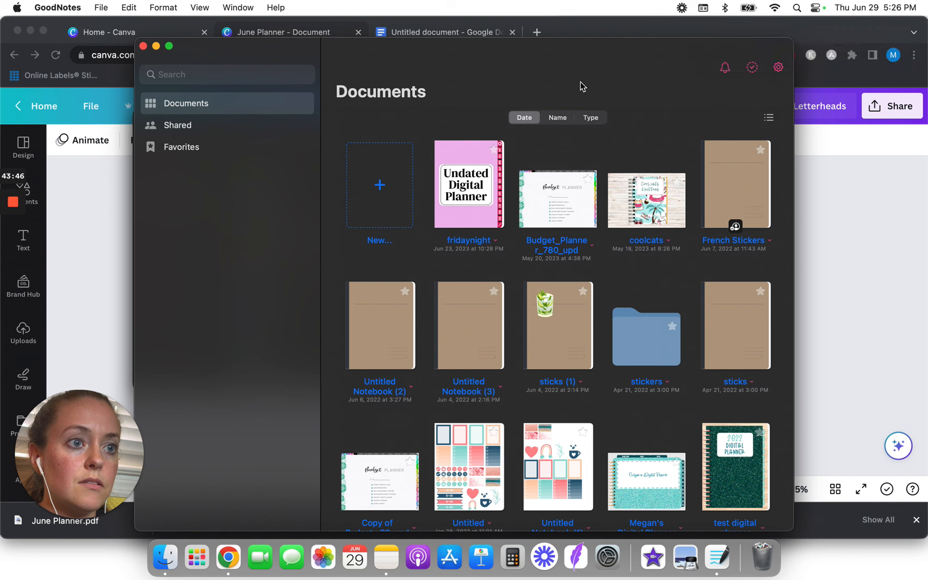
{"action": "left_click", "coordinate": [101, 7]}
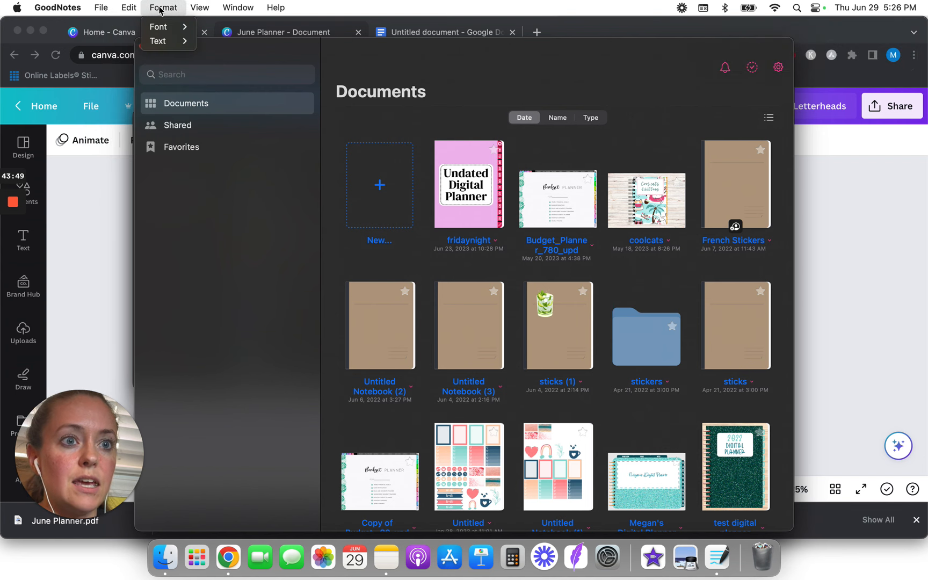
{"action": "left_click", "coordinate": [402, 132]}
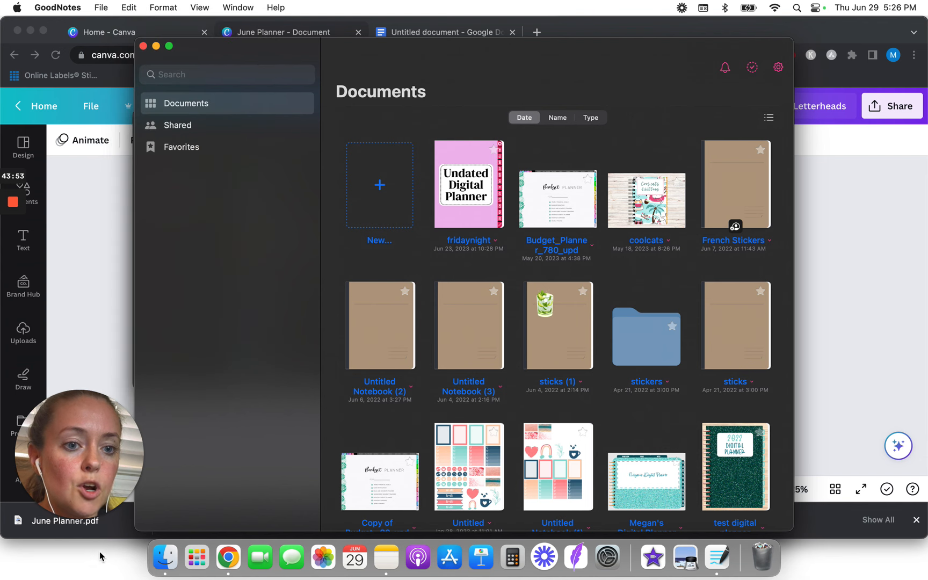
Switch to Finder and open the Test Stuff folder in Dropbox
{"action": "left_click", "coordinate": [165, 559]}
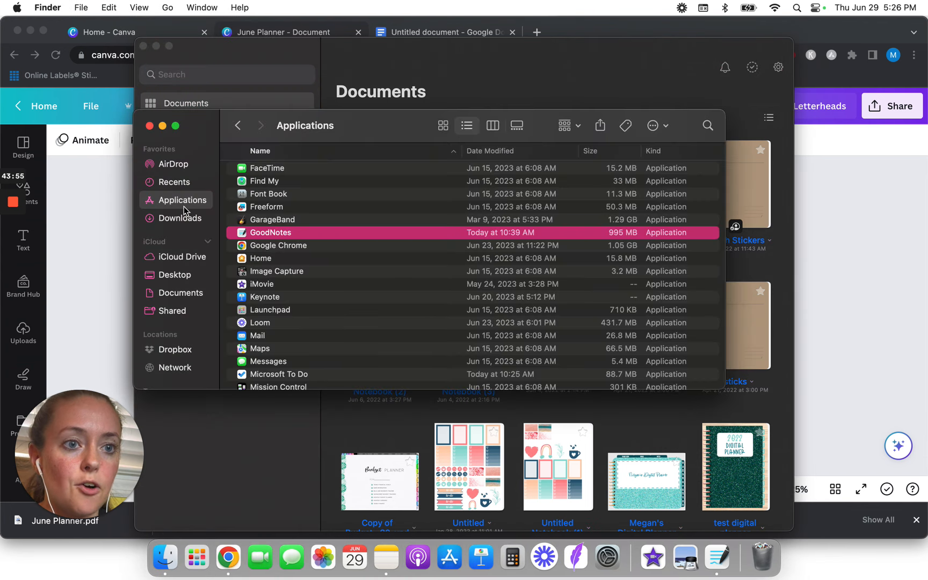
{"action": "left_click", "coordinate": [177, 348]}
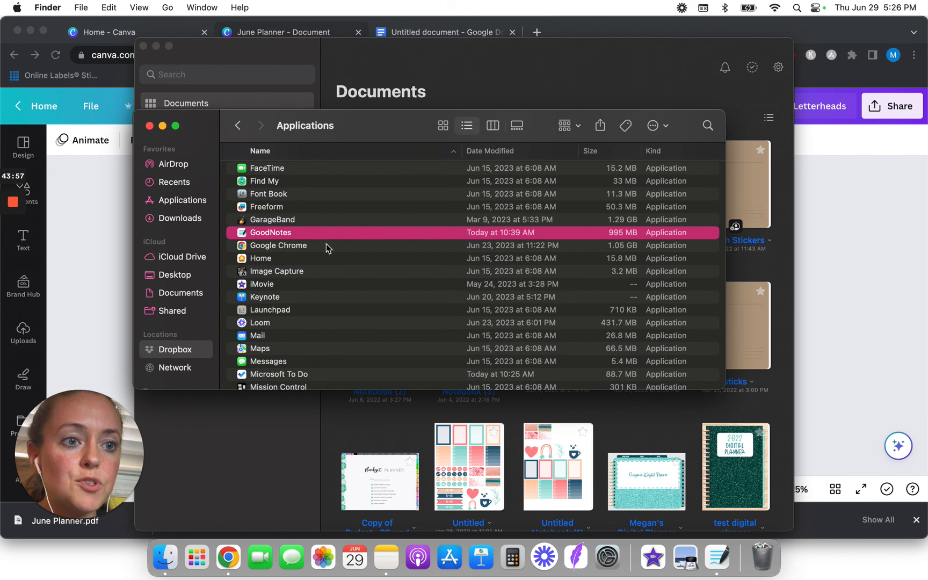
{"action": "scroll", "coordinate": [361, 309], "scroll_direction": "down", "scroll_amount": 10}
{"action": "scroll", "coordinate": [361, 308], "scroll_direction": "down", "scroll_amount": 5}
{"action": "scroll", "coordinate": [361, 309], "scroll_direction": "up", "scroll_amount": 2}
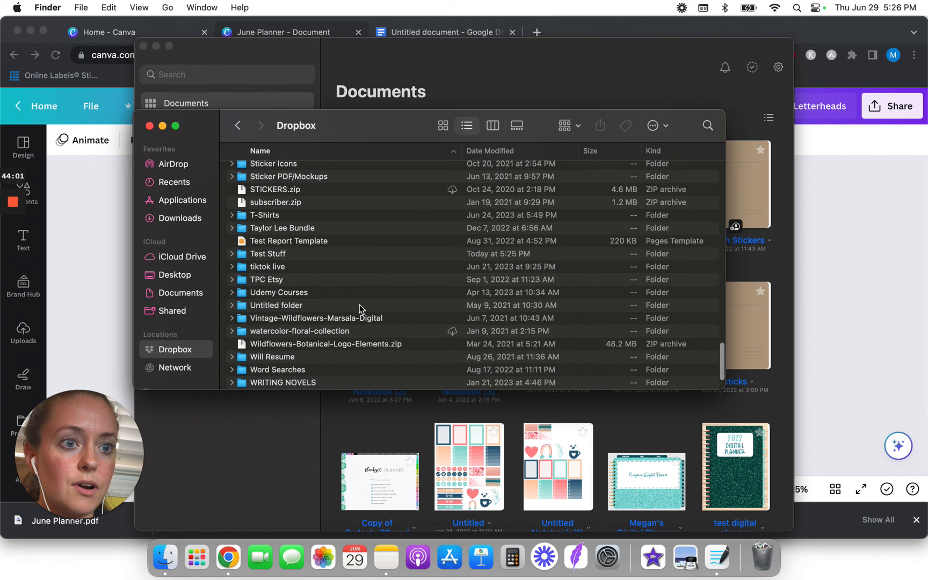
{"action": "scroll", "coordinate": [361, 309], "scroll_direction": "up", "scroll_amount": 1}
{"action": "left_click", "coordinate": [302, 272]}
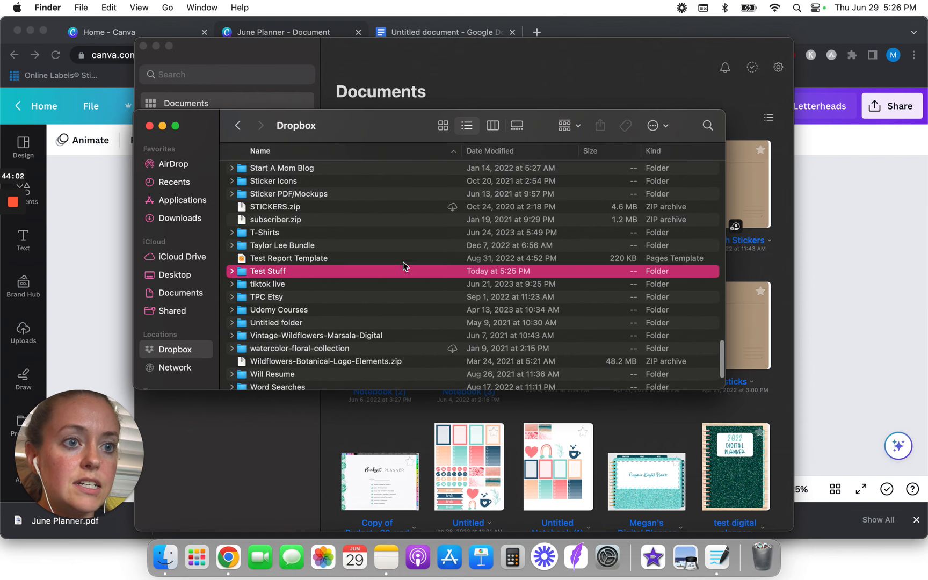
{"action": "double_click", "coordinate": [267, 273]}
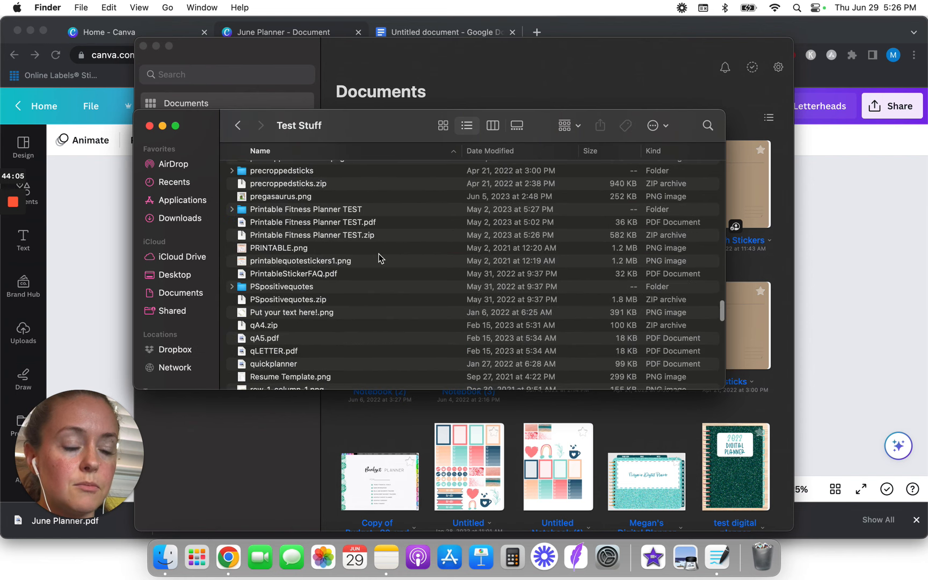
Find June Planner.pdf in the Test Stuff folder and open it with GoodNotes
{"action": "scroll", "coordinate": [378, 258], "scroll_direction": "up", "scroll_amount": 15}
{"action": "scroll", "coordinate": [379, 258], "scroll_direction": "up", "scroll_amount": 10}
{"action": "scroll", "coordinate": [378, 258], "scroll_direction": "down", "scroll_amount": 5}
{"action": "scroll", "coordinate": [379, 258], "scroll_direction": "down", "scroll_amount": 8}
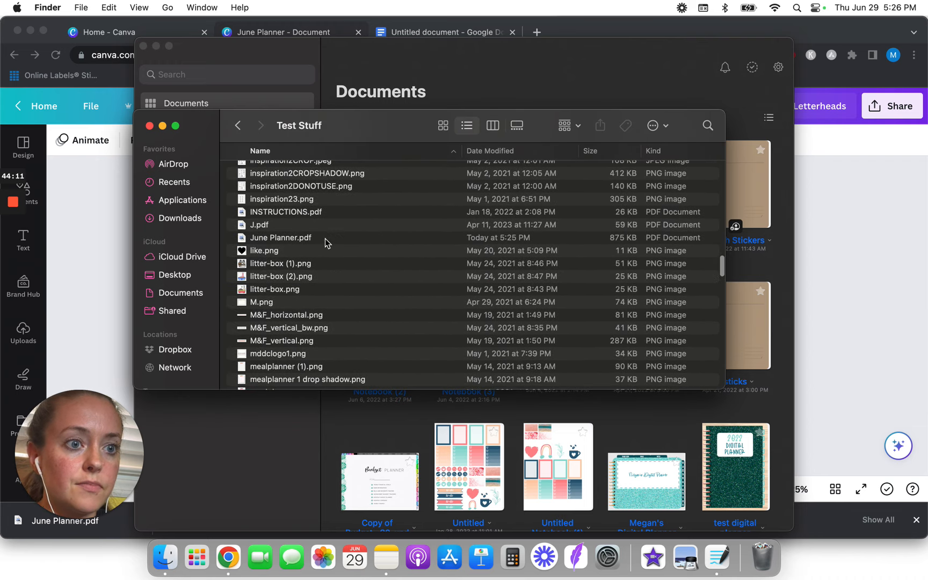
{"action": "left_click", "coordinate": [327, 241]}
{"action": "right_click", "coordinate": [325, 239]}
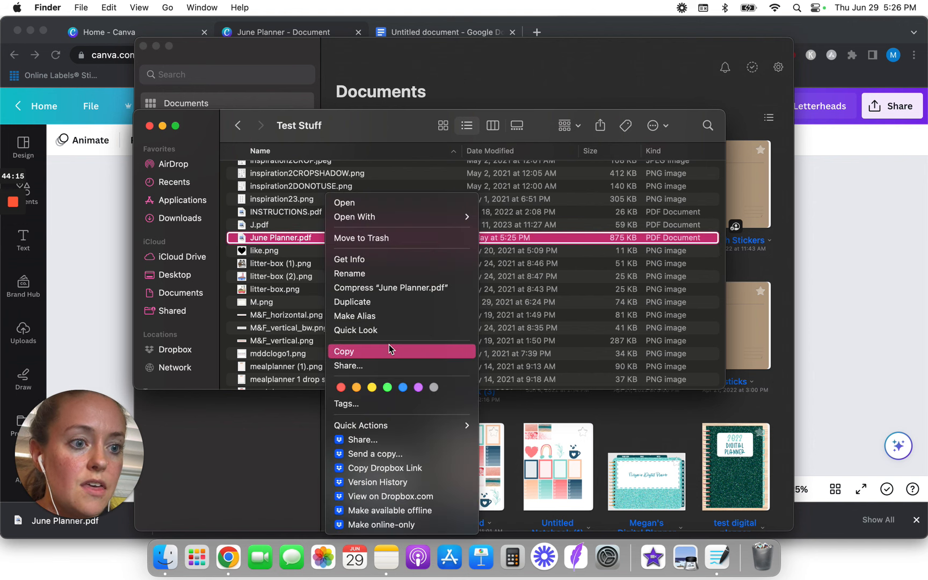
{"action": "mouse_move", "coordinate": [390, 216]}
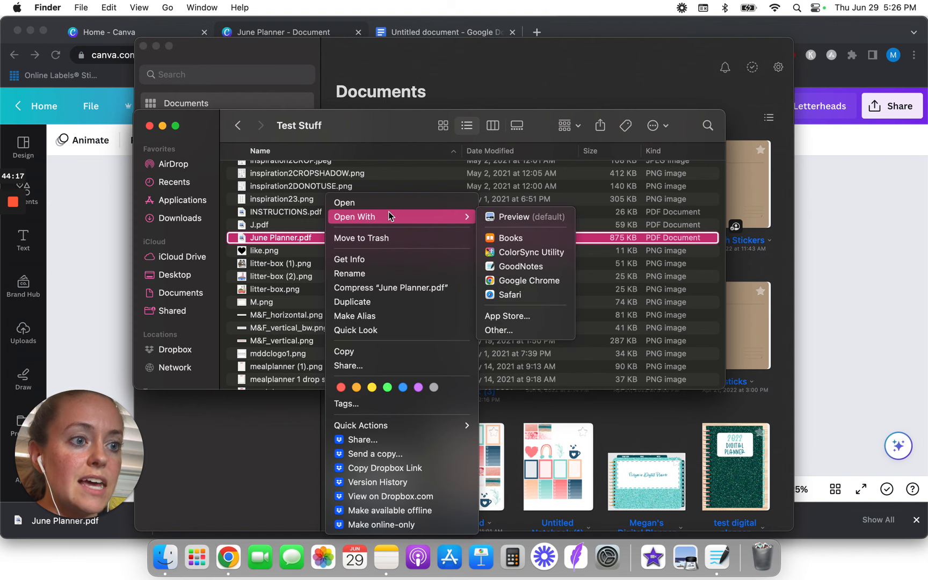
{"action": "left_click", "coordinate": [511, 267]}
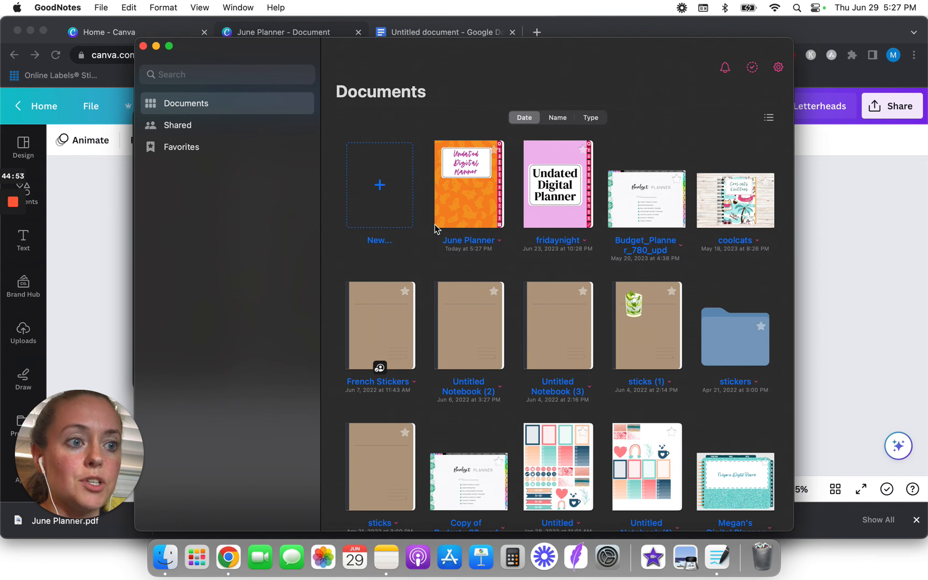
Open the imported June Planner in full screen and follow its OCT and notes tab links
{"action": "left_click", "coordinate": [463, 197]}
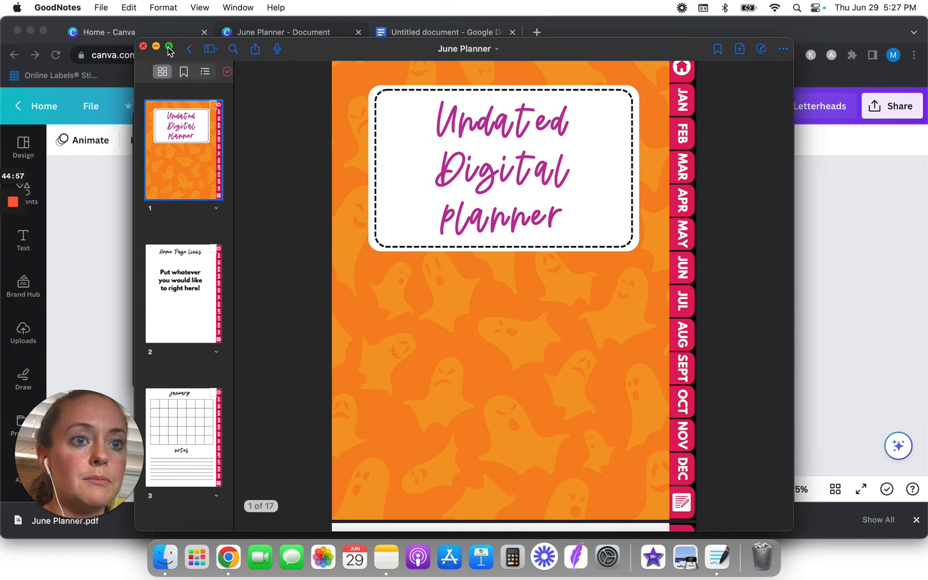
{"action": "left_click", "coordinate": [168, 46]}
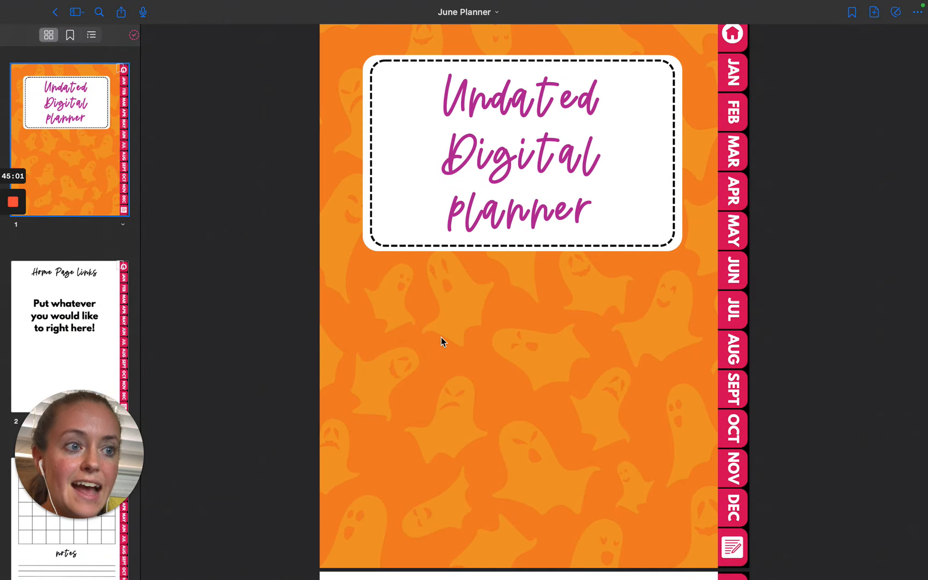
{"action": "left_click", "coordinate": [732, 432]}
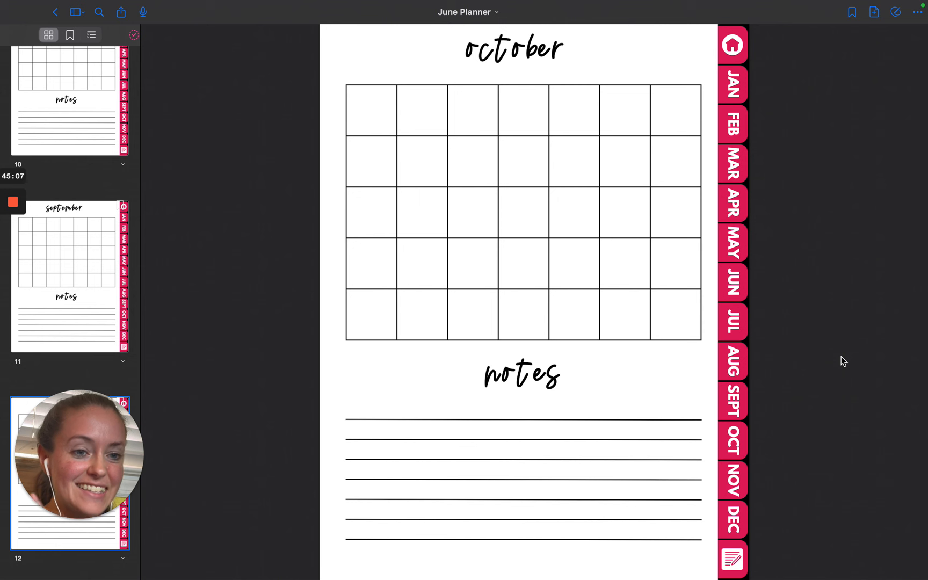
{"action": "left_click", "coordinate": [732, 558]}
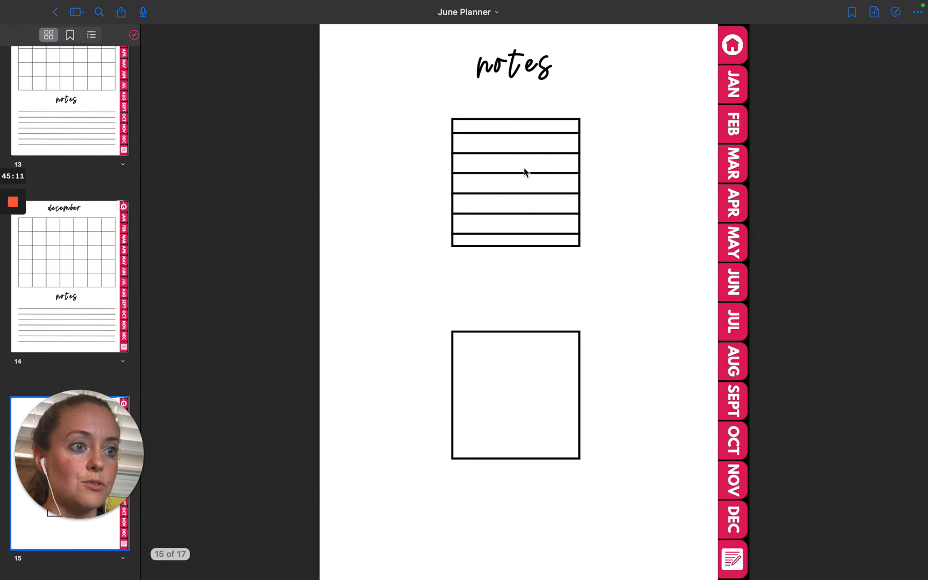
Test the links of the lined and blank boxes on the notes page and look over the notes pages
{"action": "left_click", "coordinate": [471, 182]}
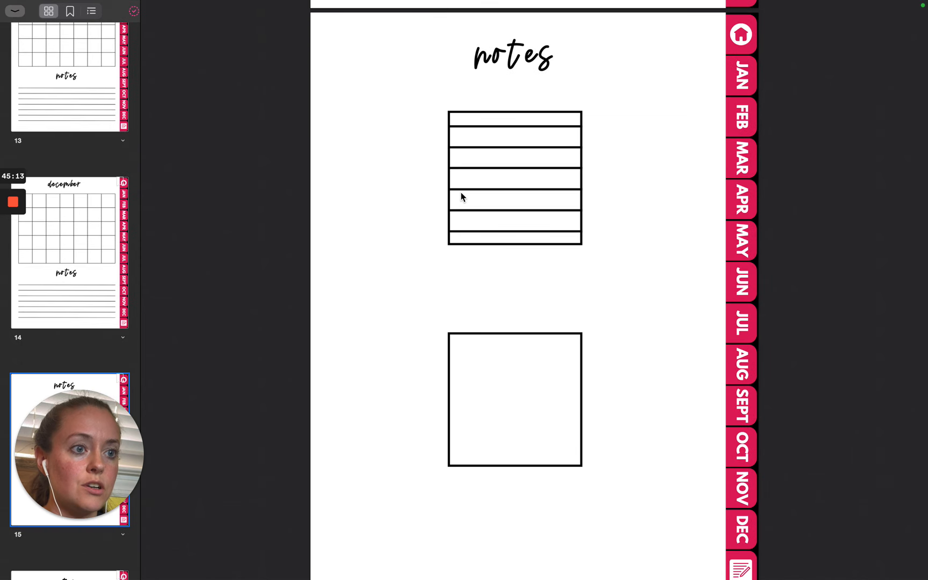
{"action": "left_click", "coordinate": [449, 159]}
{"action": "double_click", "coordinate": [430, 163]}
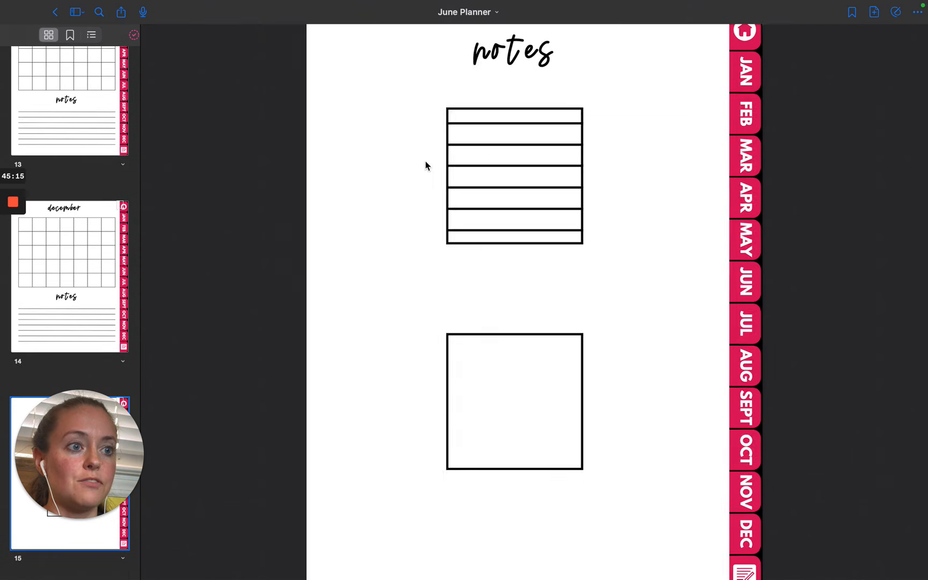
{"action": "double_click", "coordinate": [337, 196]}
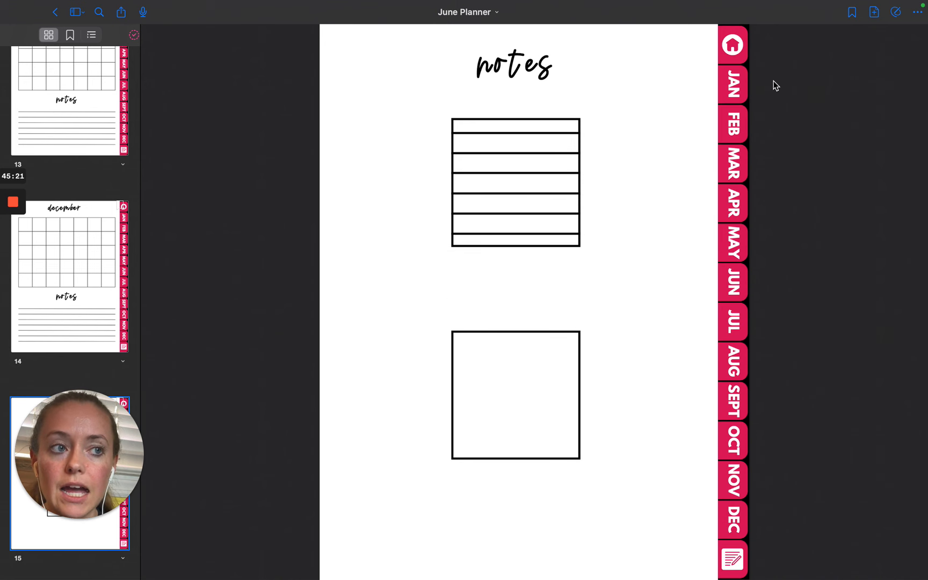
{"action": "left_click", "coordinate": [517, 331]}
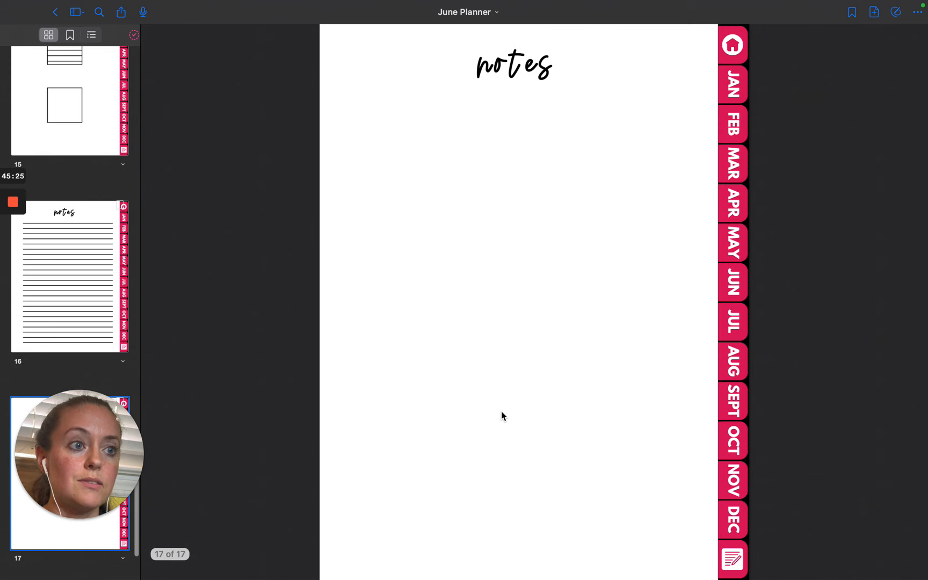
{"action": "scroll", "coordinate": [511, 269], "scroll_direction": "up", "scroll_amount": 7}
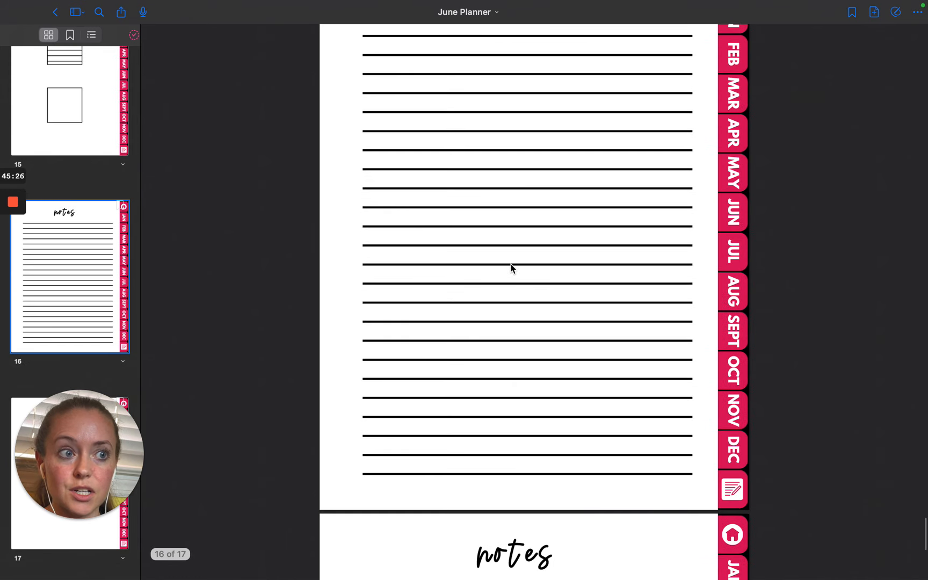
{"action": "scroll", "coordinate": [511, 267], "scroll_direction": "up", "scroll_amount": 7}
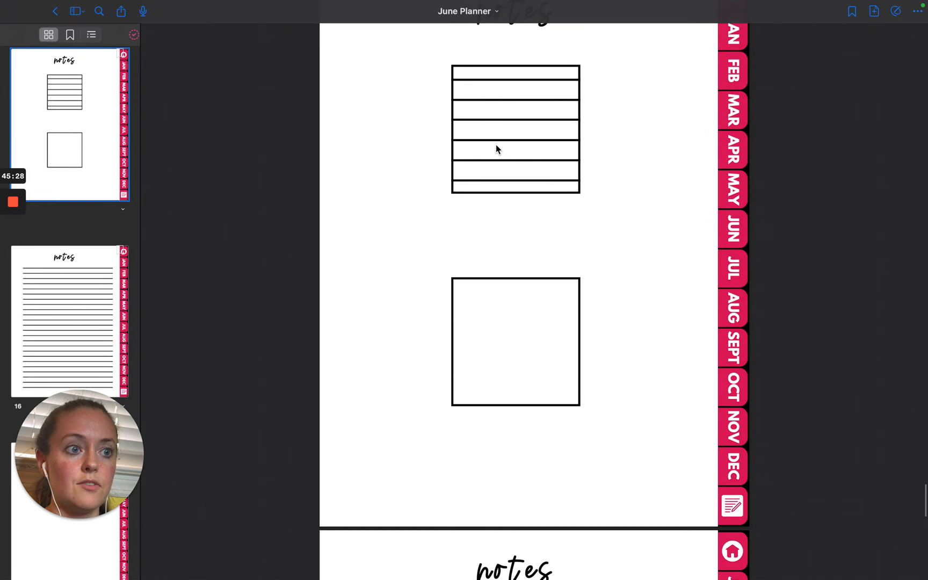
{"action": "scroll", "coordinate": [654, 171], "scroll_direction": "up", "scroll_amount": 5}
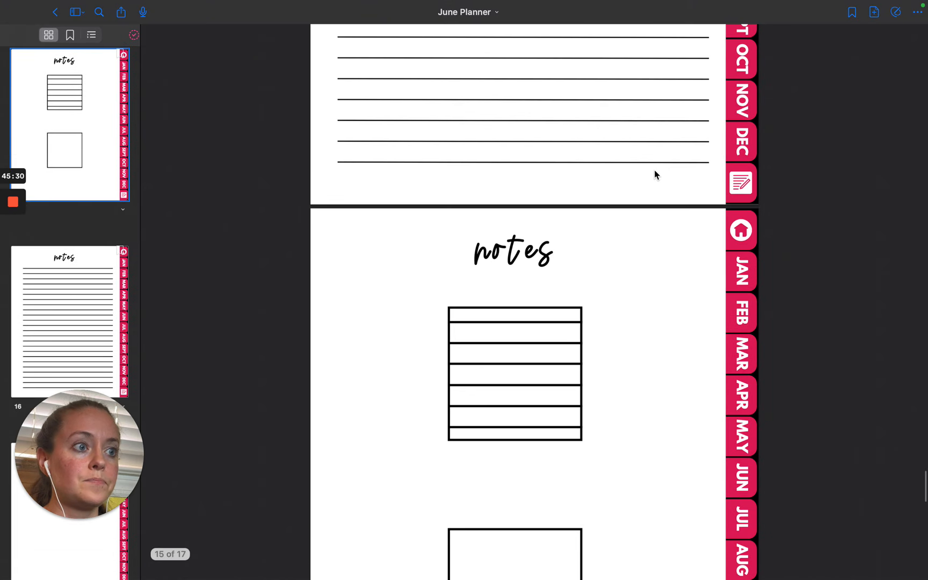
{"action": "scroll", "coordinate": [654, 170], "scroll_direction": "up", "scroll_amount": 3}
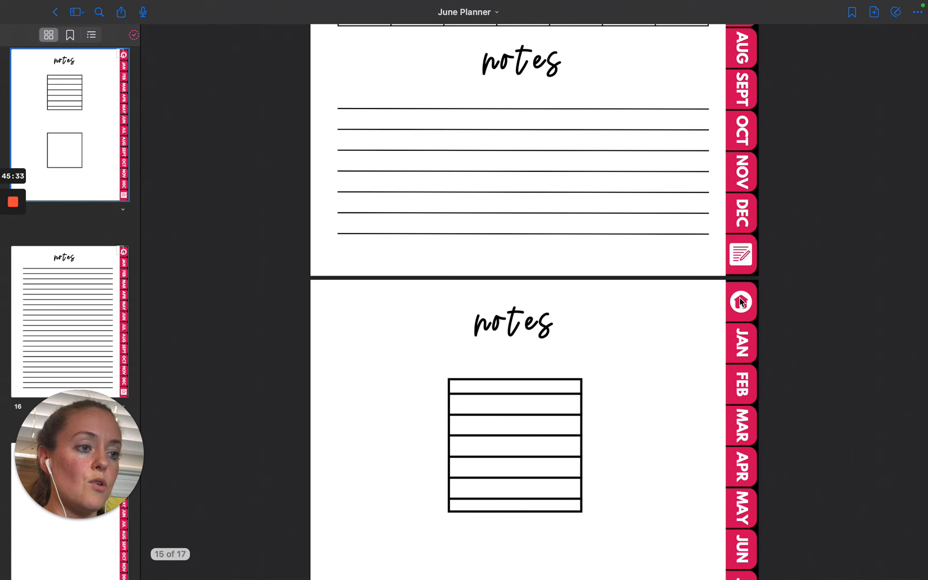
Test the planner's side tab links for home, MAY, JUL and OCT
{"action": "left_click", "coordinate": [740, 302]}
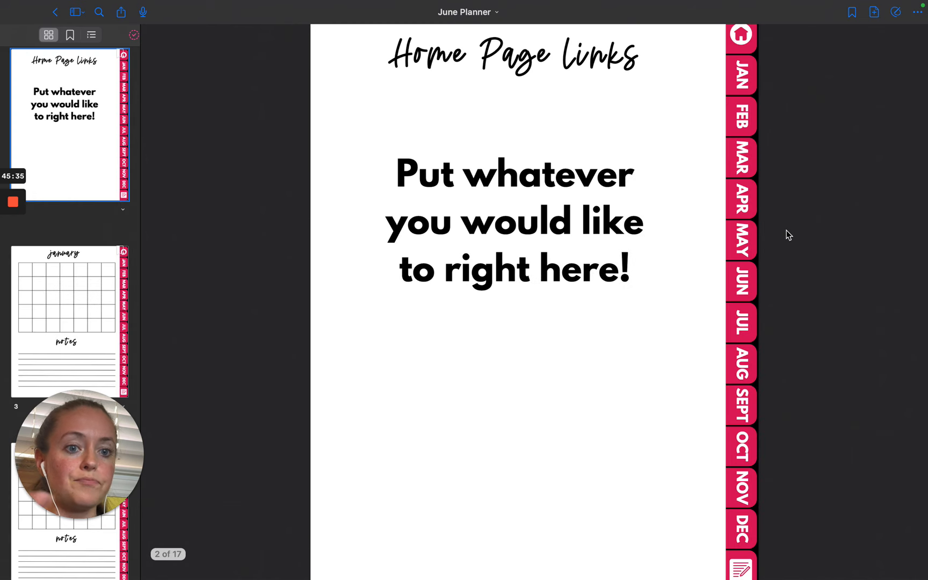
{"action": "left_click", "coordinate": [750, 246]}
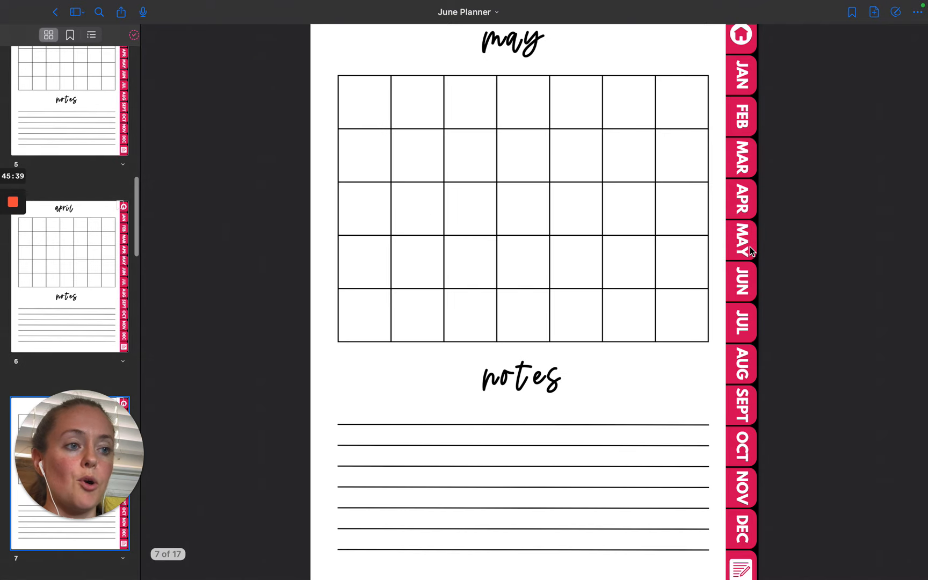
{"action": "left_click", "coordinate": [745, 337]}
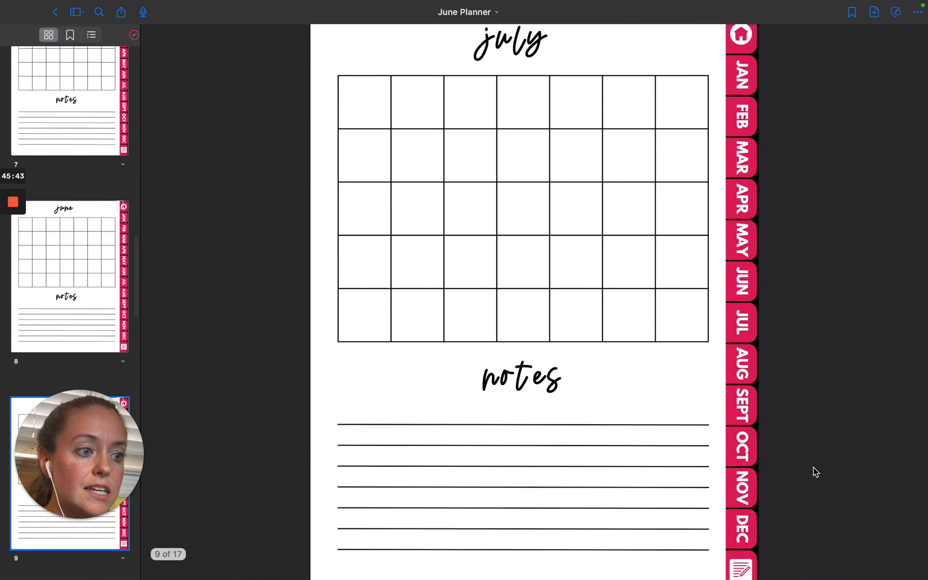
{"action": "left_click", "coordinate": [752, 447]}
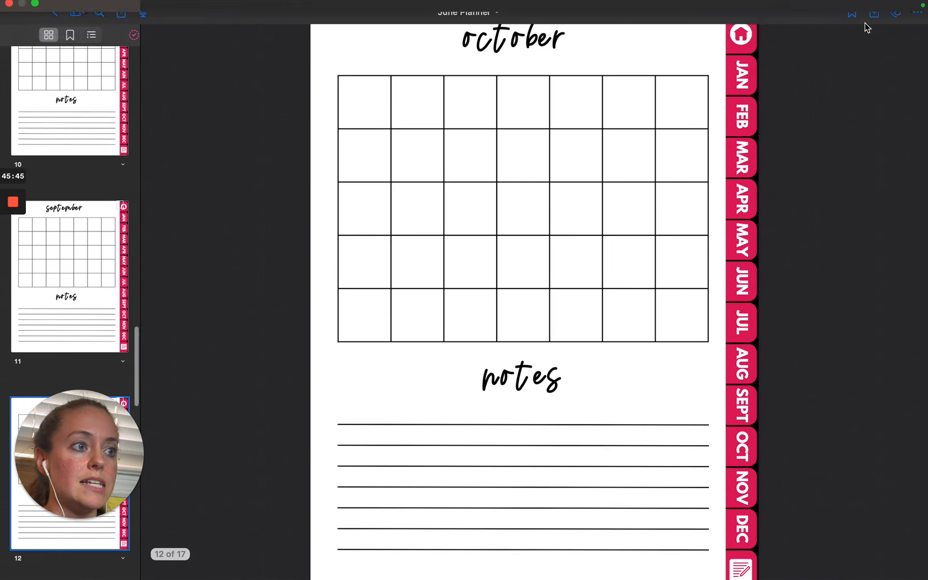
Go to the July page in editing mode and set the pen to dark red with the thickest stroke
{"action": "left_click", "coordinate": [895, 13]}
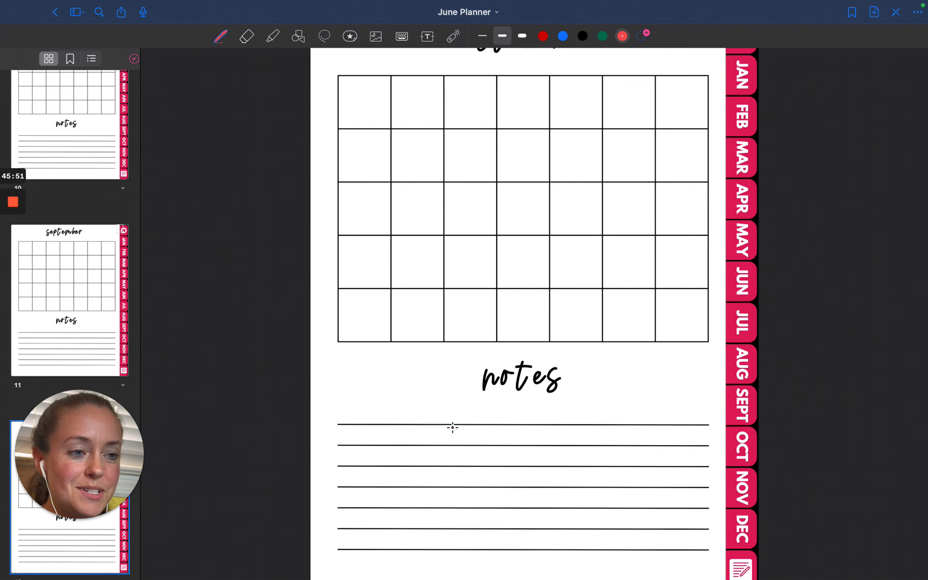
{"action": "scroll", "coordinate": [386, 388], "scroll_direction": "up", "scroll_amount": 3}
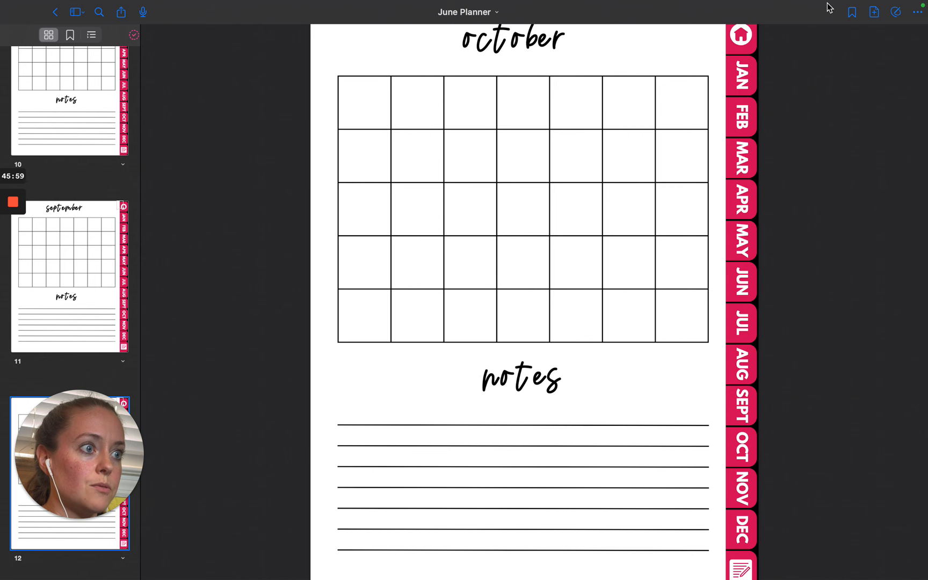
{"action": "left_click", "coordinate": [746, 322]}
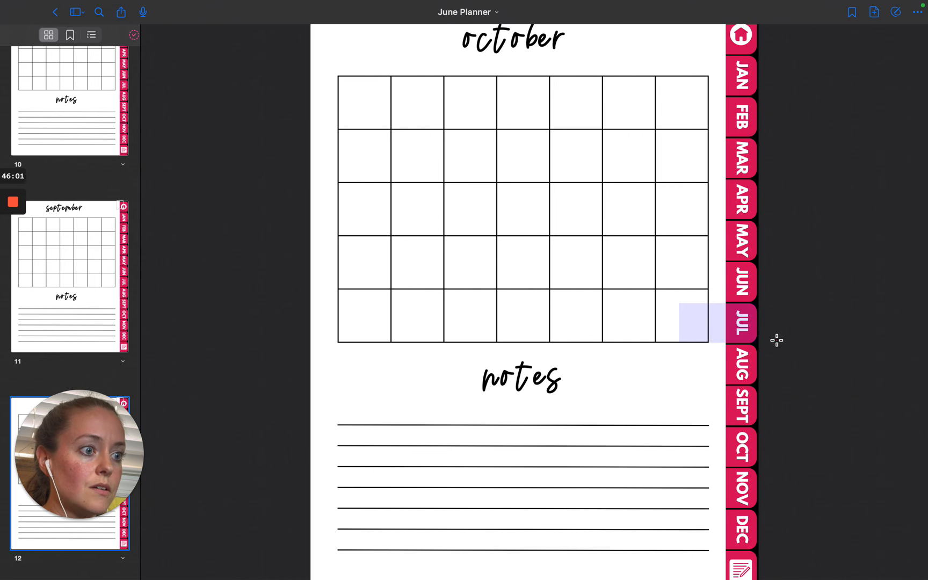
{"action": "left_click", "coordinate": [895, 11]}
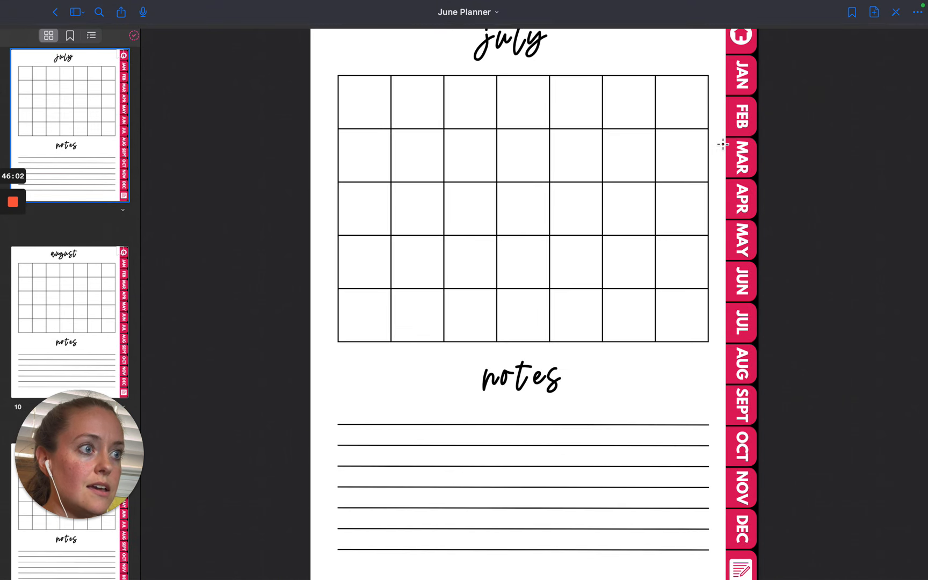
{"action": "left_click", "coordinate": [542, 36]}
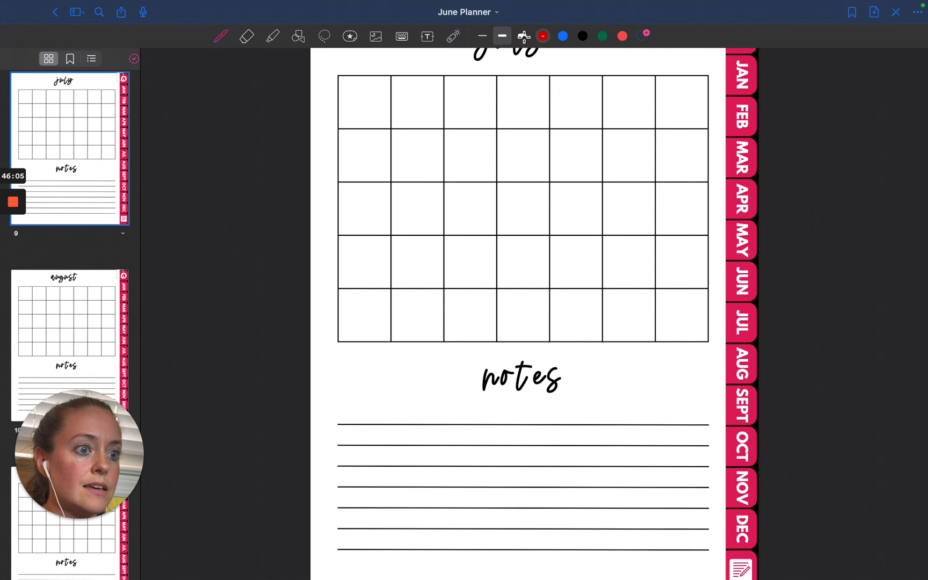
{"action": "left_click", "coordinate": [522, 35]}
Handwrite "happy 4th" and "thank you" in the July page's notes section and draw a heart beside the thank you
{"action": "mouse_move", "coordinate": [352, 395]}
{"action": "left_mouse_down"}
{"action": "mouse_move", "coordinate": [349, 422]}
{"action": "mouse_move", "coordinate": [361, 400]}
{"action": "mouse_move", "coordinate": [368, 416]}
{"action": "mouse_move", "coordinate": [378, 401]}
{"action": "mouse_move", "coordinate": [398, 426]}
{"action": "mouse_move", "coordinate": [431, 410]}
{"action": "mouse_move", "coordinate": [447, 428]}
{"action": "mouse_move", "coordinate": [490, 400]}
{"action": "mouse_move", "coordinate": [488, 391]}
{"action": "mouse_move", "coordinate": [490, 436]}
{"action": "left_mouse_up"}
{"action": "mouse_move", "coordinate": [475, 392]}
{"action": "left_mouse_down"}
{"action": "mouse_move", "coordinate": [505, 436]}
{"action": "mouse_move", "coordinate": [525, 407]}
{"action": "mouse_move", "coordinate": [519, 432]}
{"action": "mouse_move", "coordinate": [541, 428]}
{"action": "mouse_move", "coordinate": [550, 409]}
{"action": "left_mouse_up"}
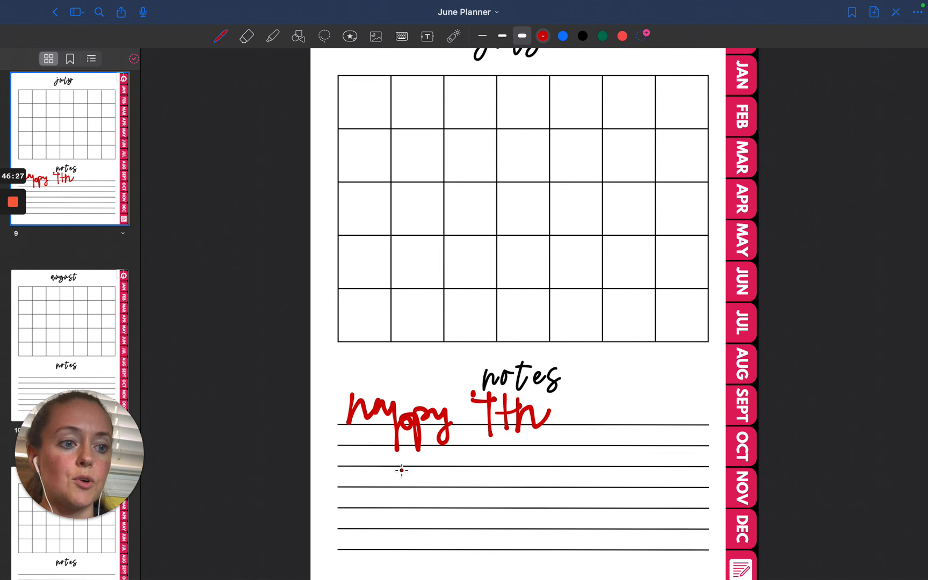
{"action": "mouse_move", "coordinate": [377, 471]}
{"action": "left_mouse_down"}
{"action": "mouse_move", "coordinate": [377, 520]}
{"action": "mouse_move", "coordinate": [401, 493]}
{"action": "mouse_move", "coordinate": [397, 515]}
{"action": "mouse_move", "coordinate": [408, 493]}
{"action": "mouse_move", "coordinate": [411, 515]}
{"action": "mouse_move", "coordinate": [430, 499]}
{"action": "mouse_move", "coordinate": [434, 514]}
{"action": "mouse_move", "coordinate": [446, 492]}
{"action": "mouse_move", "coordinate": [461, 510]}
{"action": "mouse_move", "coordinate": [469, 471]}
{"action": "mouse_move", "coordinate": [471, 495]}
{"action": "mouse_move", "coordinate": [488, 499]}
{"action": "mouse_move", "coordinate": [508, 501]}
{"action": "mouse_move", "coordinate": [519, 479]}
{"action": "mouse_move", "coordinate": [519, 533]}
{"action": "mouse_move", "coordinate": [536, 483]}
{"action": "mouse_move", "coordinate": [576, 485]}
{"action": "left_mouse_up"}
{"action": "left_click_drag", "start_coordinate": [631, 466], "coordinate": [635, 506]}
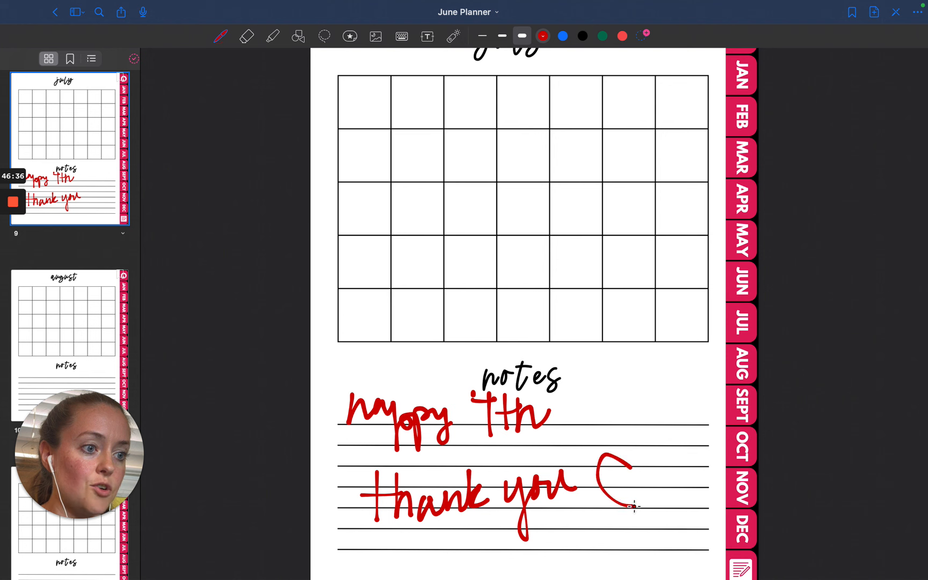
{"action": "mouse_move", "coordinate": [630, 466]}
{"action": "left_mouse_down"}
{"action": "mouse_move", "coordinate": [658, 456]}
{"action": "mouse_move", "coordinate": [629, 519]}
{"action": "left_mouse_up"}
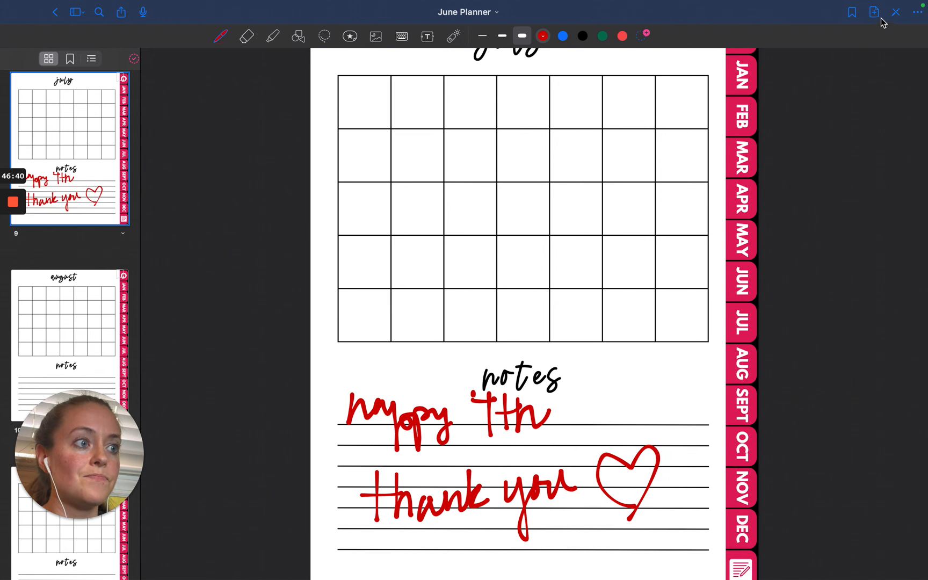
Leave editing mode, follow the home tab link and return to the planner's cover page without adding a new page
{"action": "left_click", "coordinate": [897, 13]}
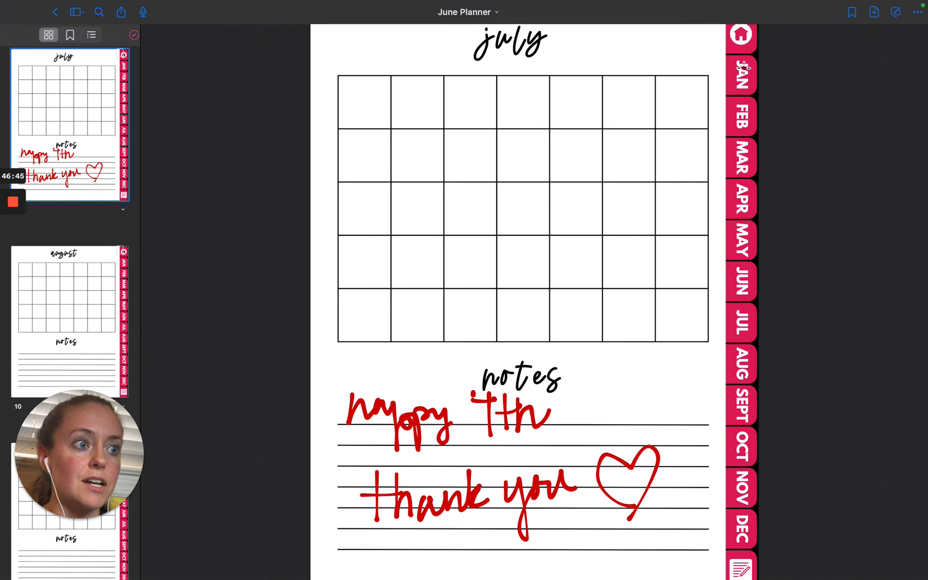
{"action": "left_click", "coordinate": [740, 36]}
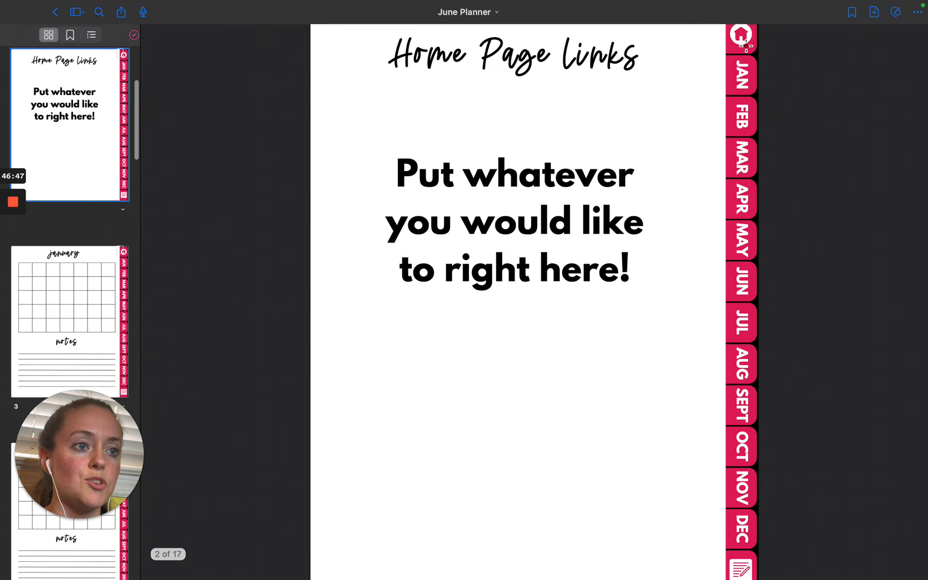
{"action": "scroll", "coordinate": [747, 52], "scroll_direction": "up", "scroll_amount": 5}
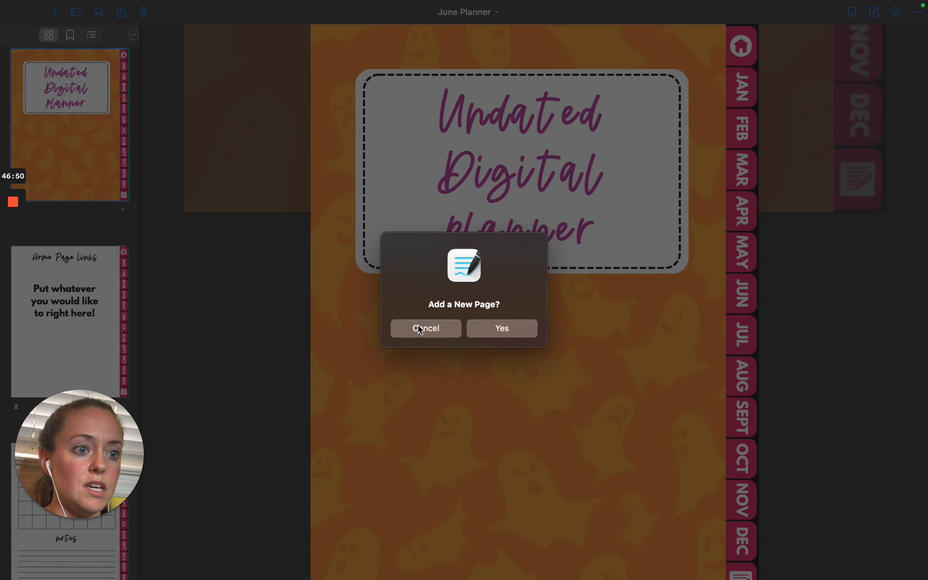
{"action": "left_click", "coordinate": [420, 328]}
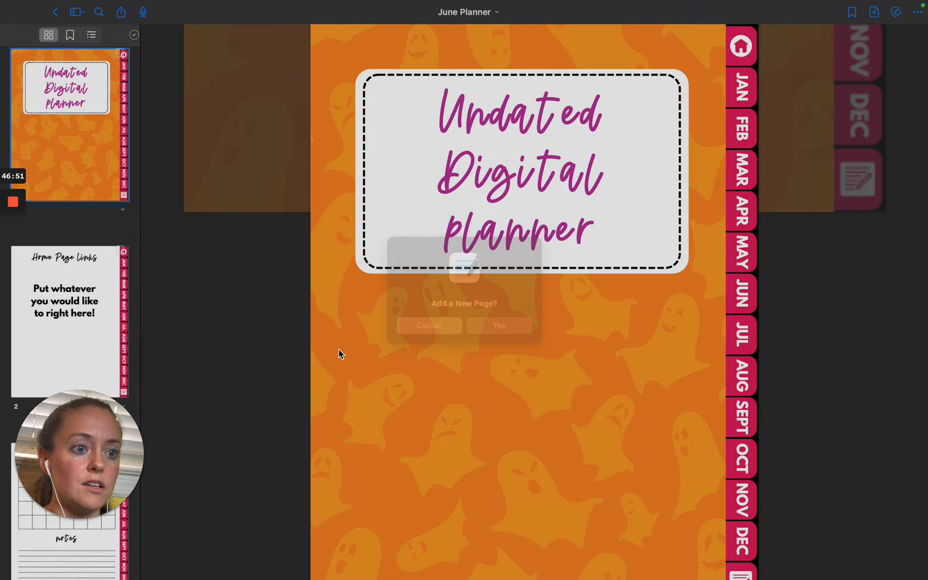
{"action": "scroll", "coordinate": [272, 357], "scroll_direction": "down", "scroll_amount": 5}
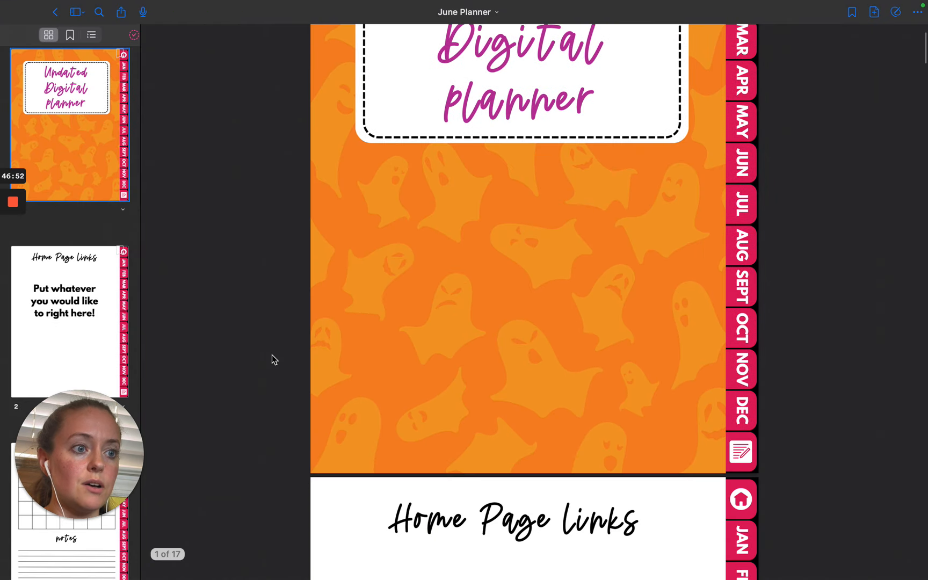
{"action": "scroll", "coordinate": [271, 359], "scroll_direction": "up", "scroll_amount": 2}
{"action": "scroll", "coordinate": [267, 335], "scroll_direction": "up", "scroll_amount": 3}
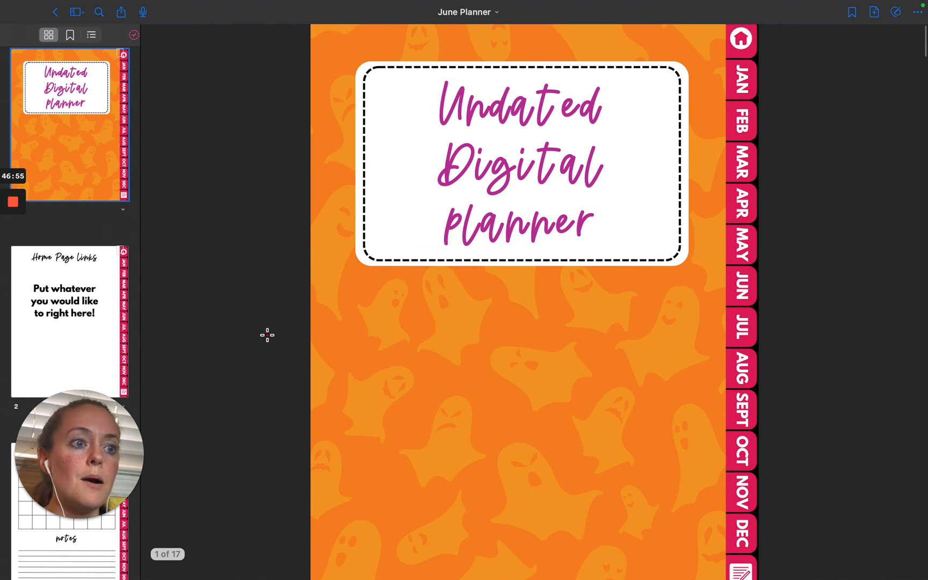